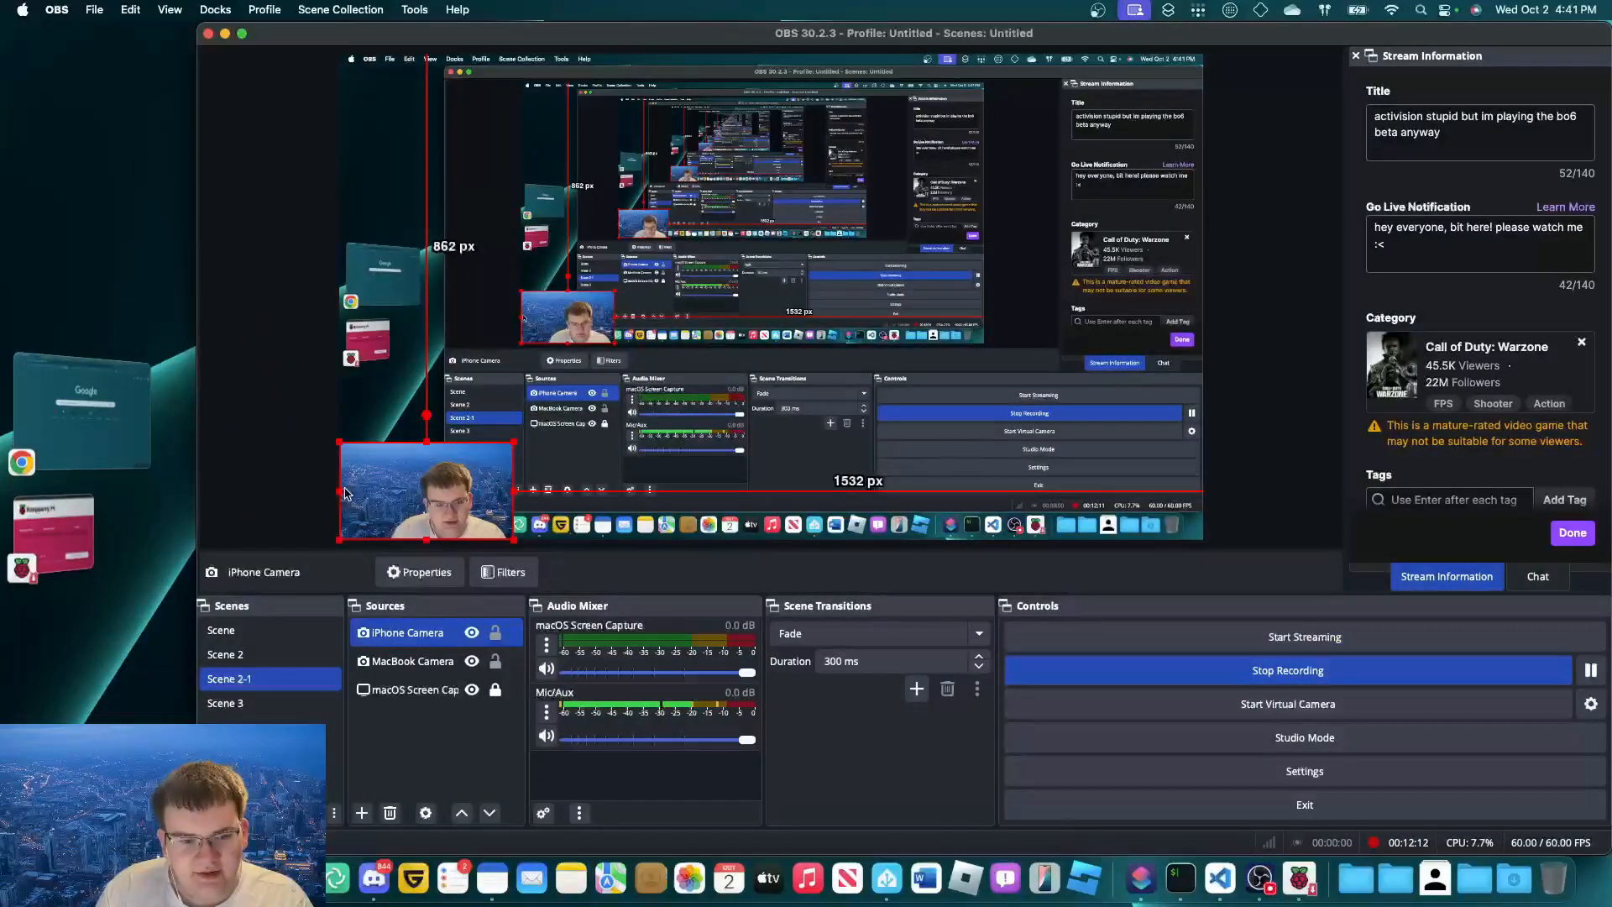
# Let Ubuntu Server 24.04.1 LTS finish writing and verifying to the USB drive, then dismiss the Write Successful notice.
pyautogui.click(49, 521)
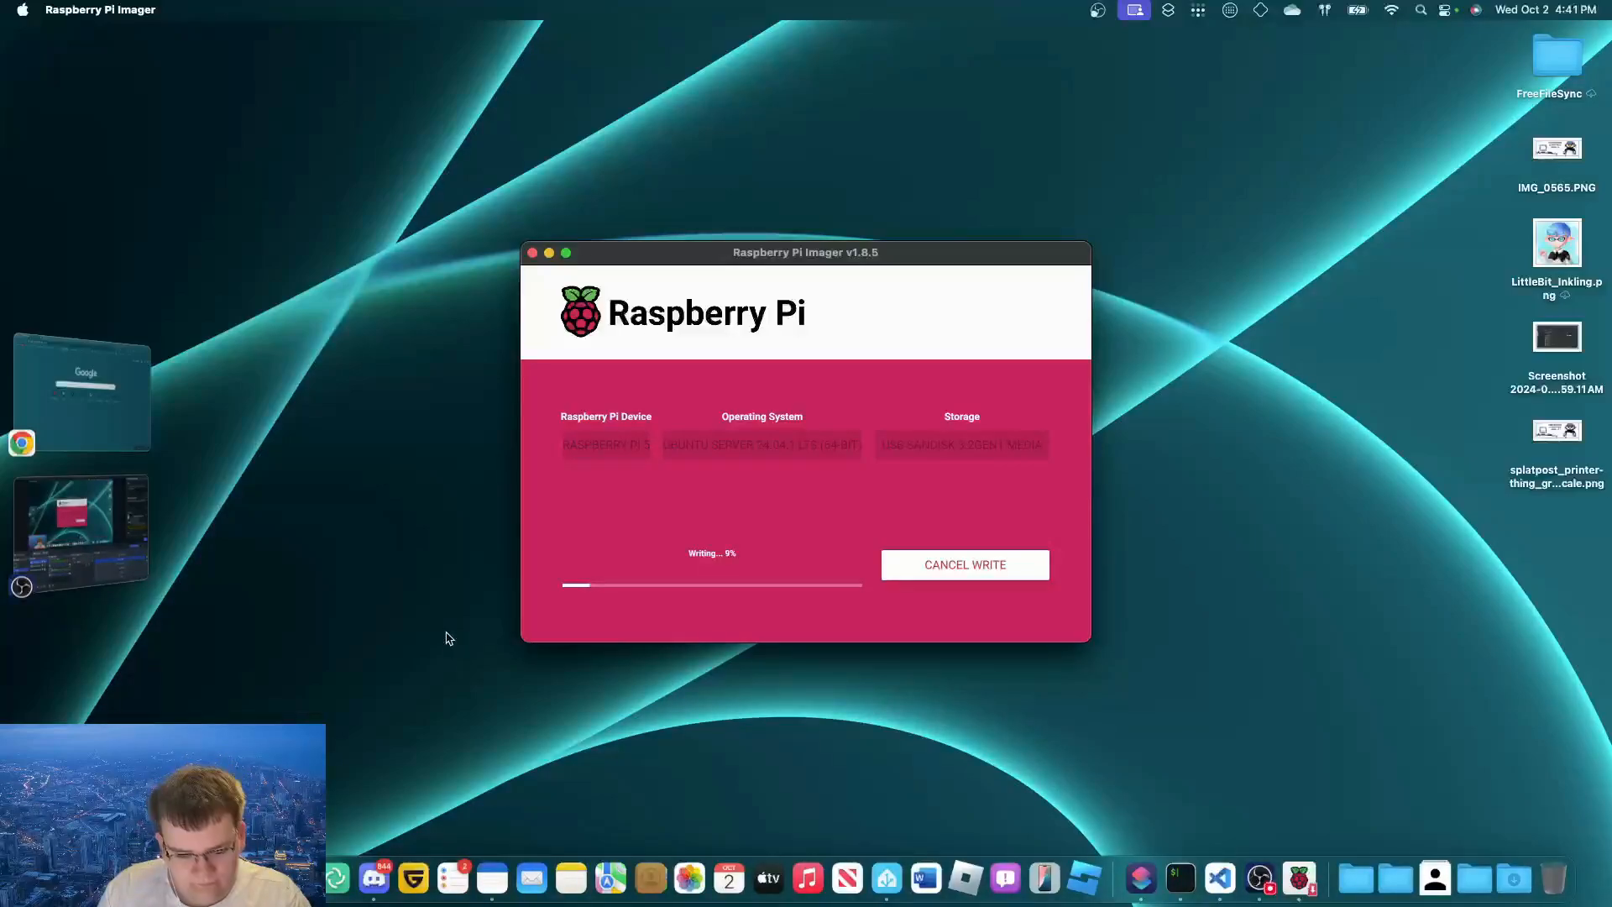
pyautogui.click(135, 554)
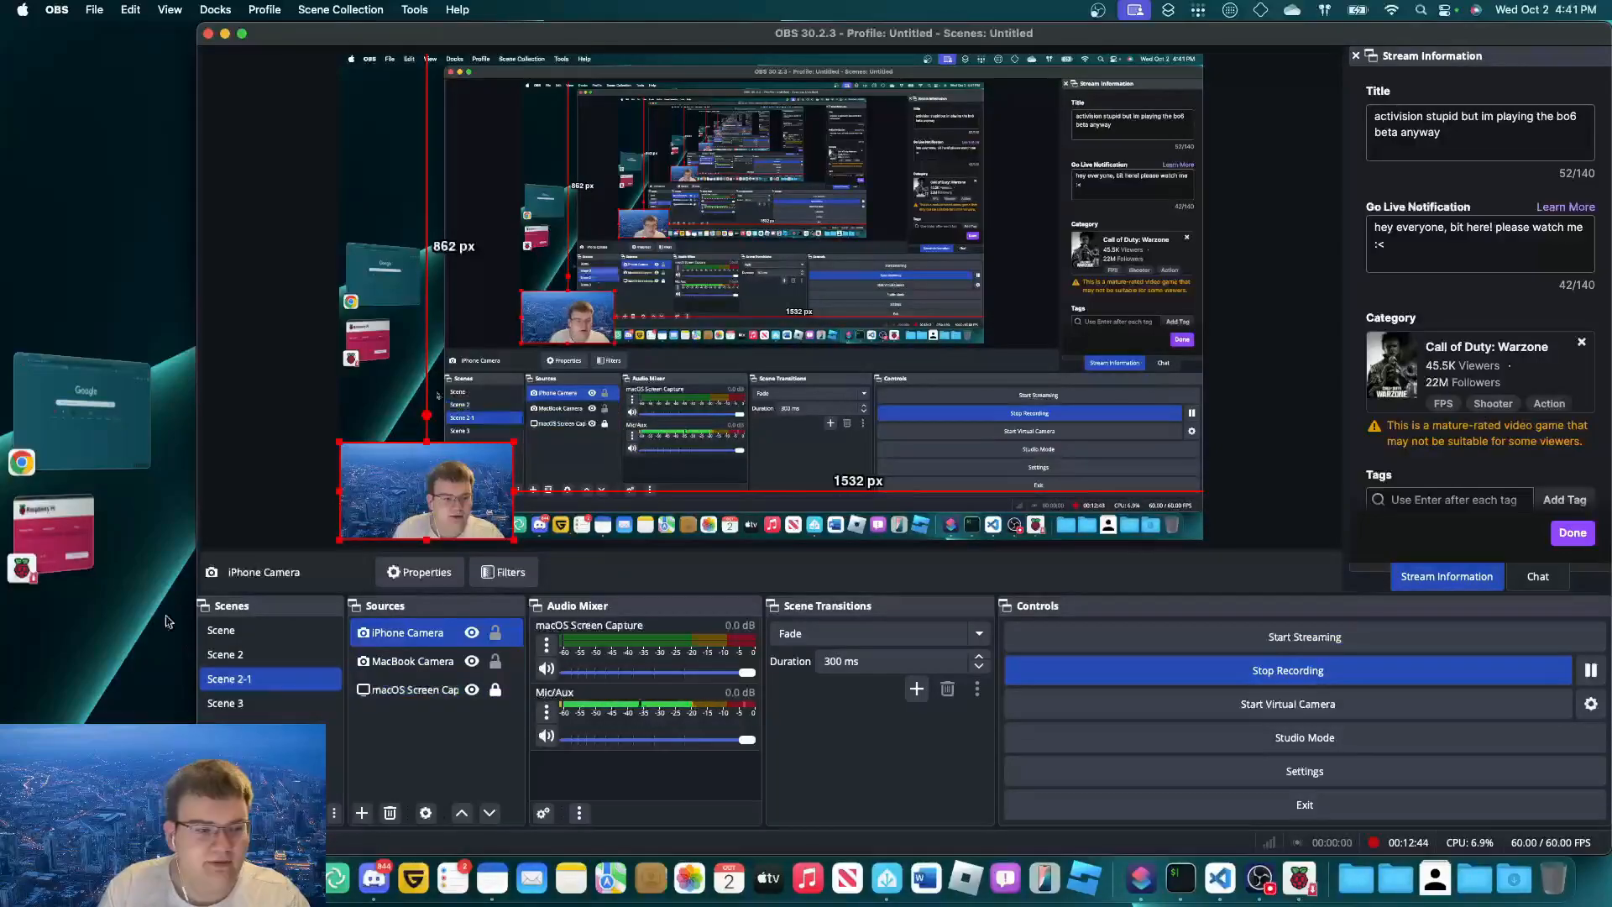
pyautogui.click(55, 534)
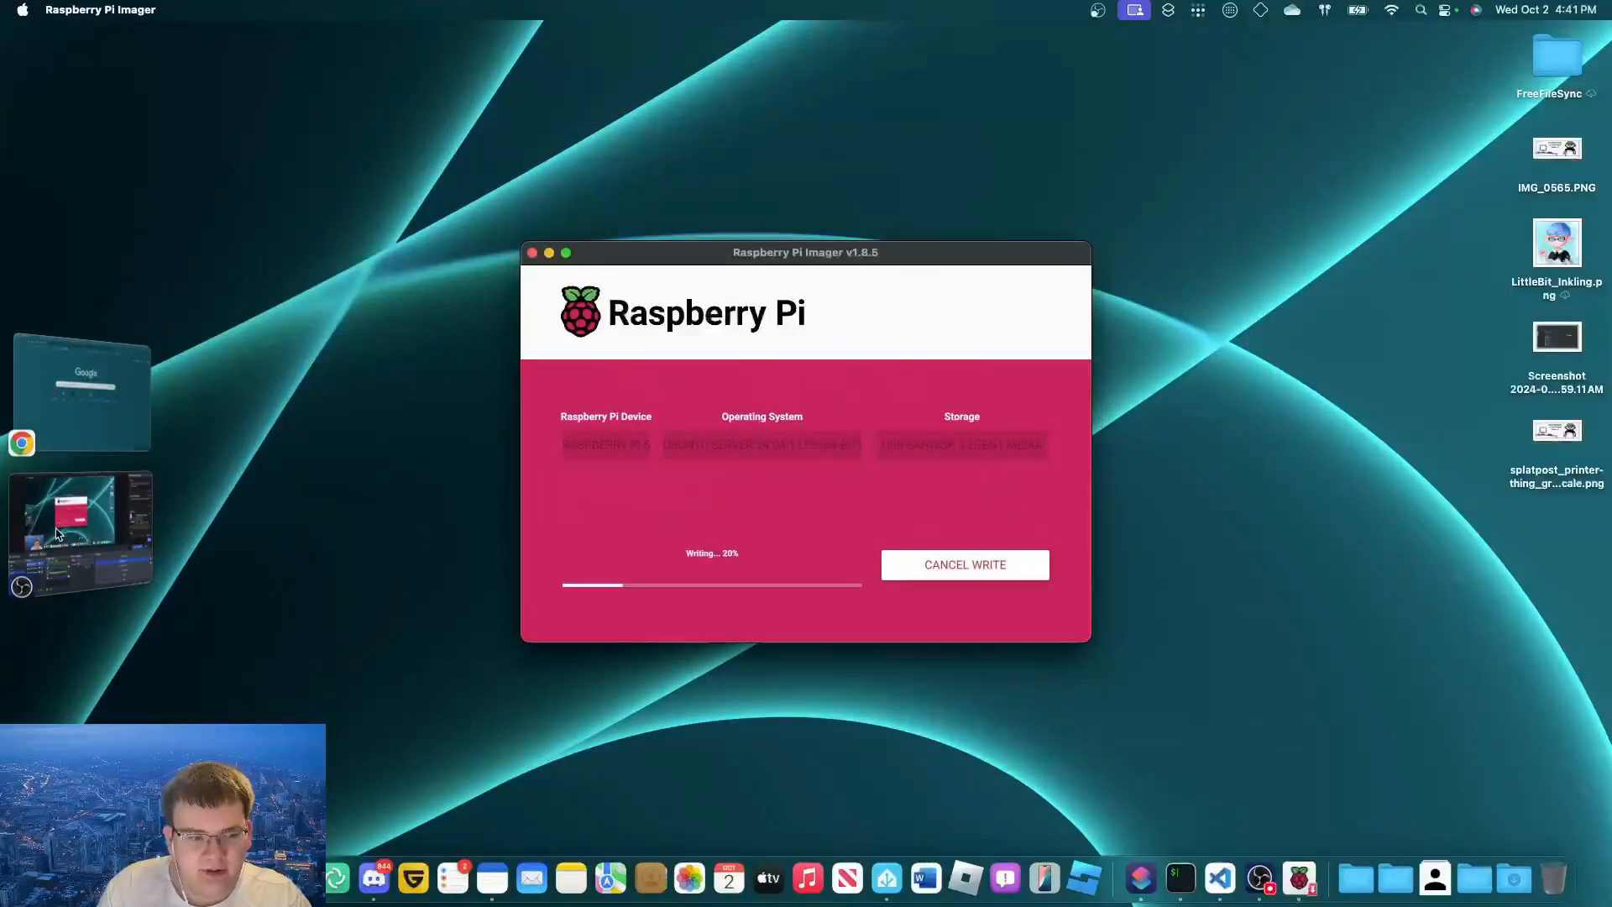
pyautogui.click(56, 534)
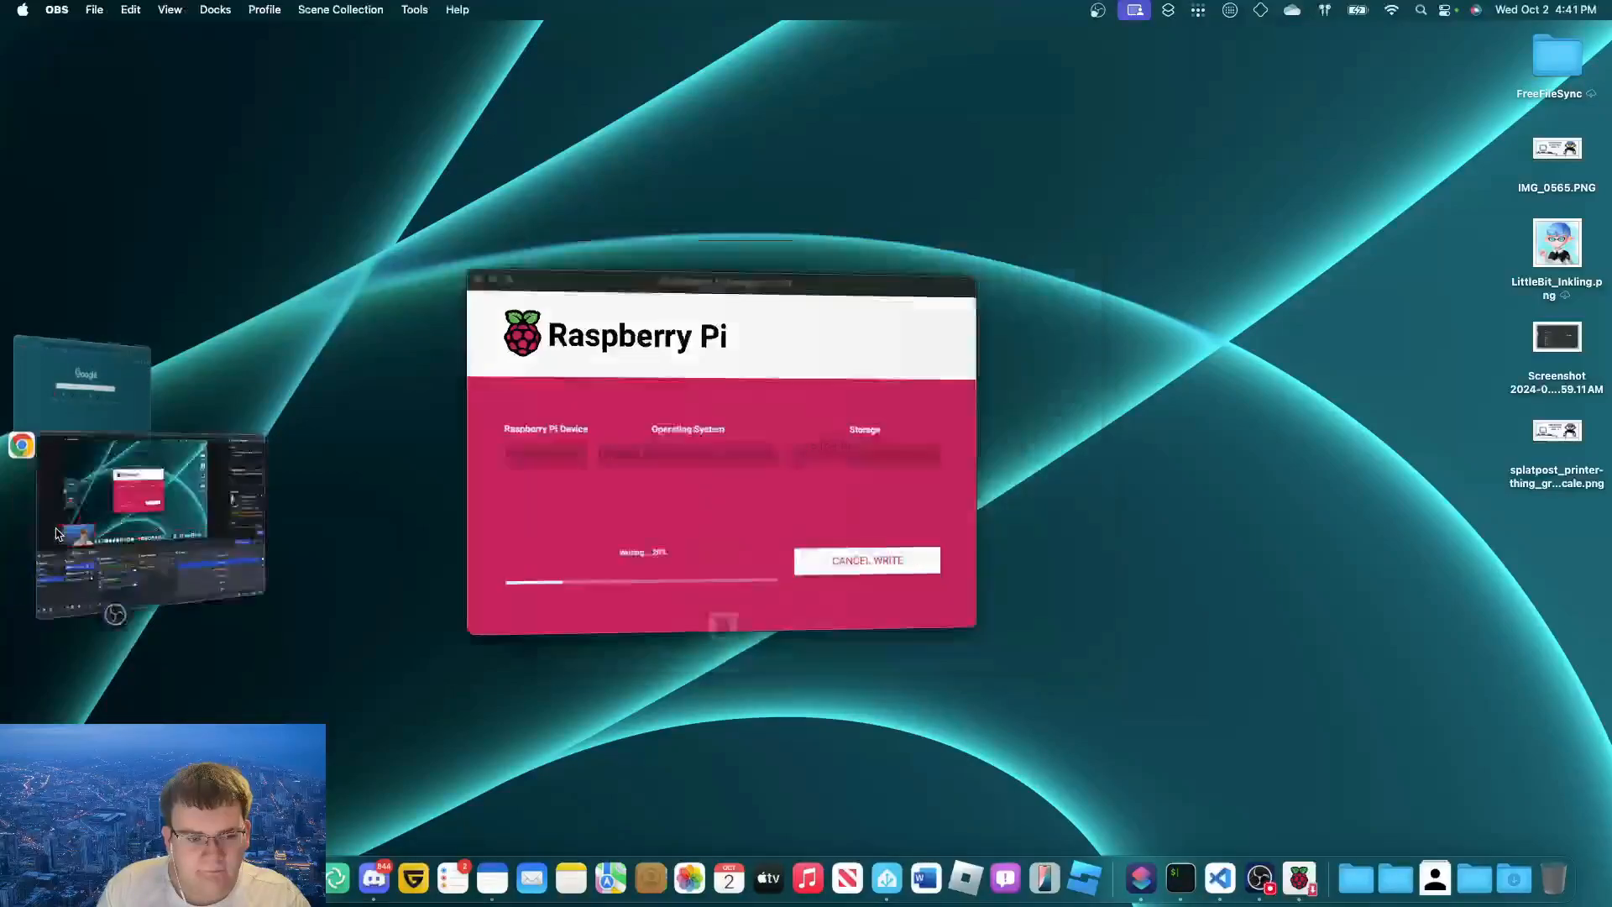
pyautogui.click(56, 534)
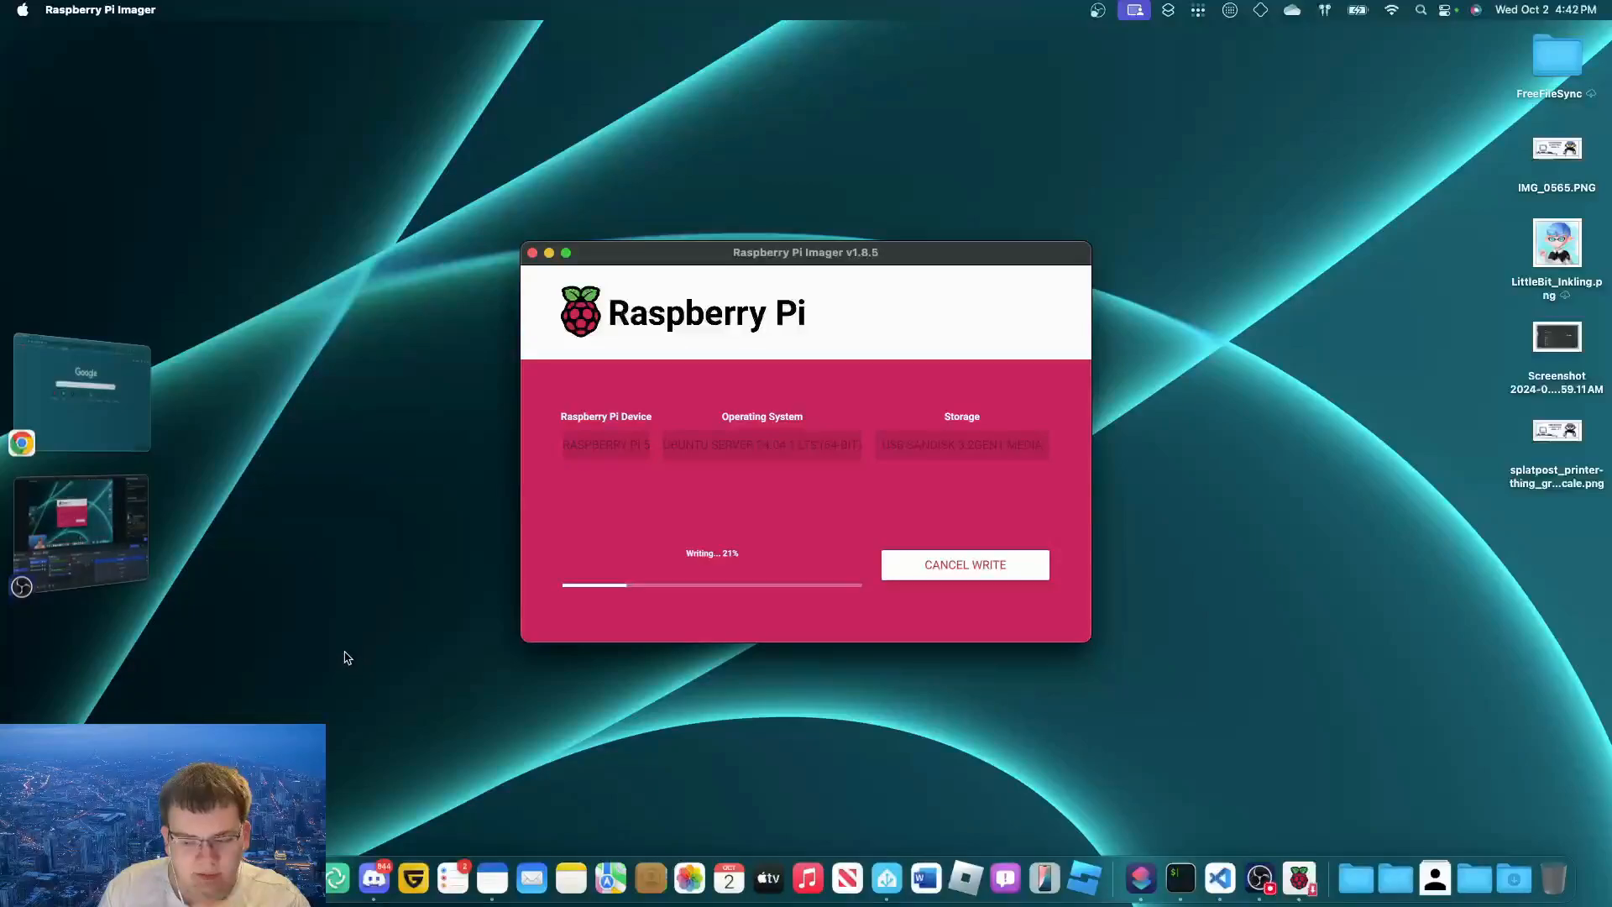
pyautogui.click(118, 585)
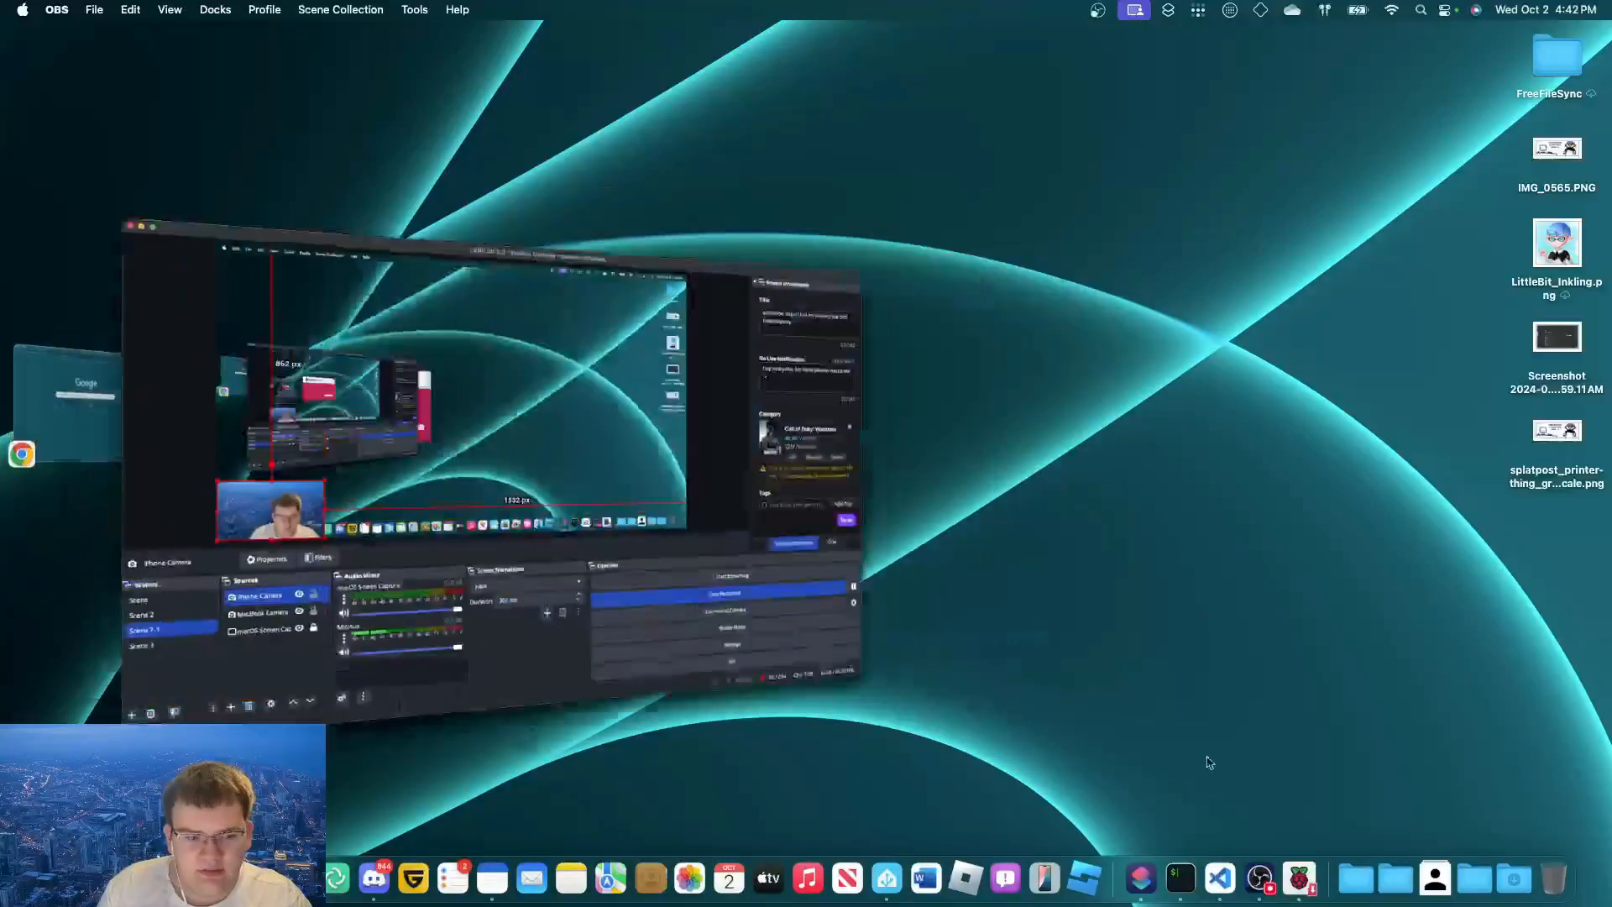
pyautogui.click(1587, 672)
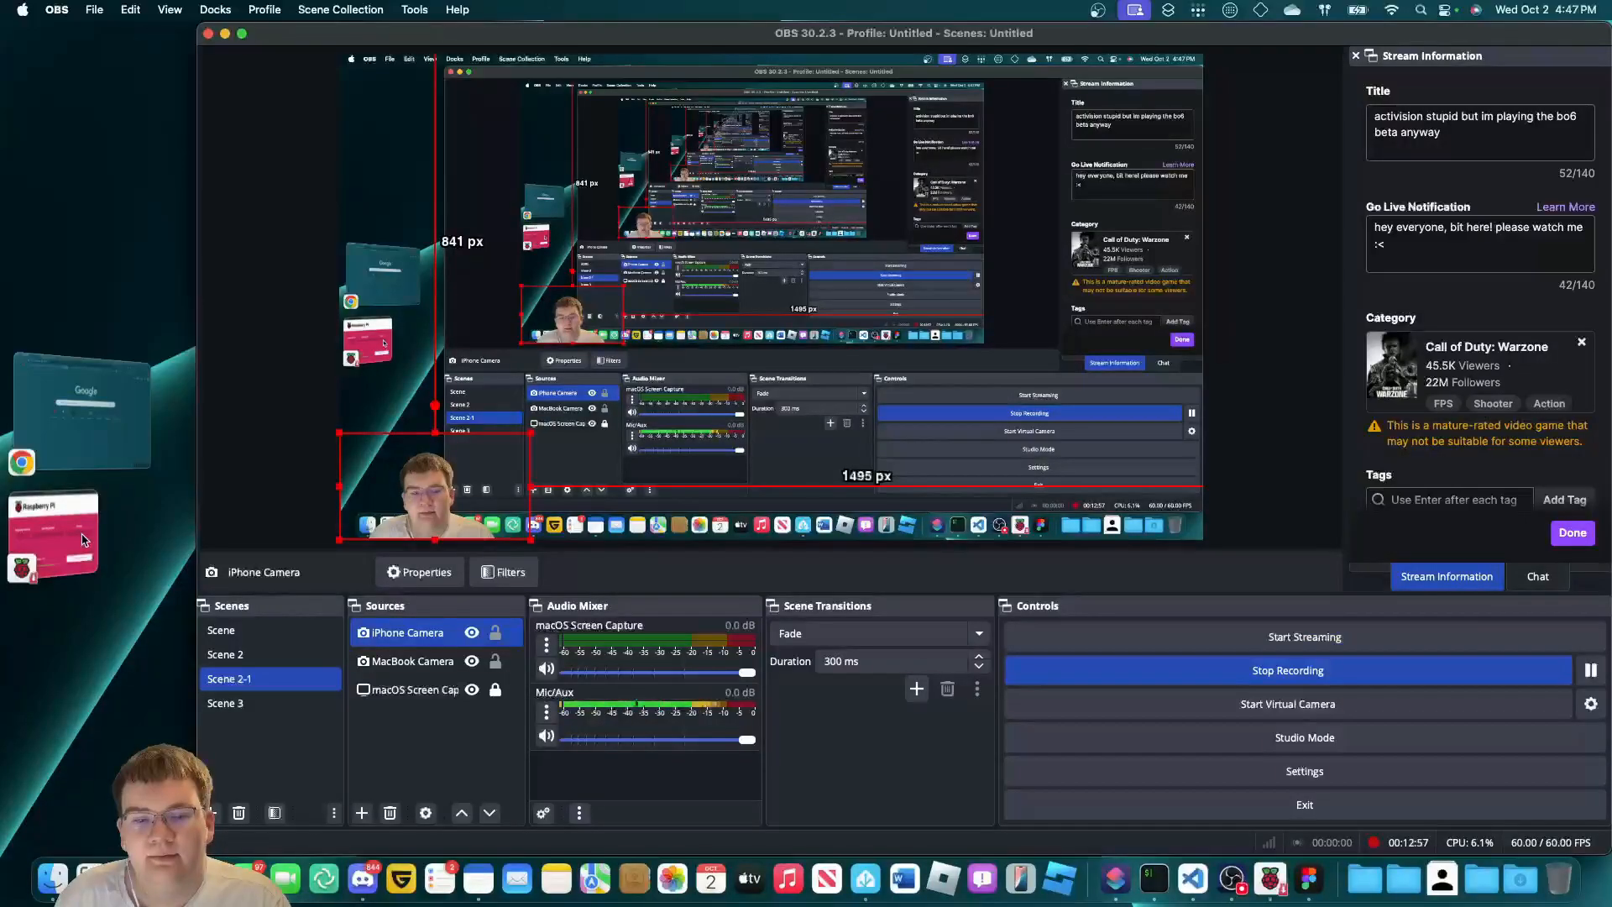
pyautogui.click(84, 538)
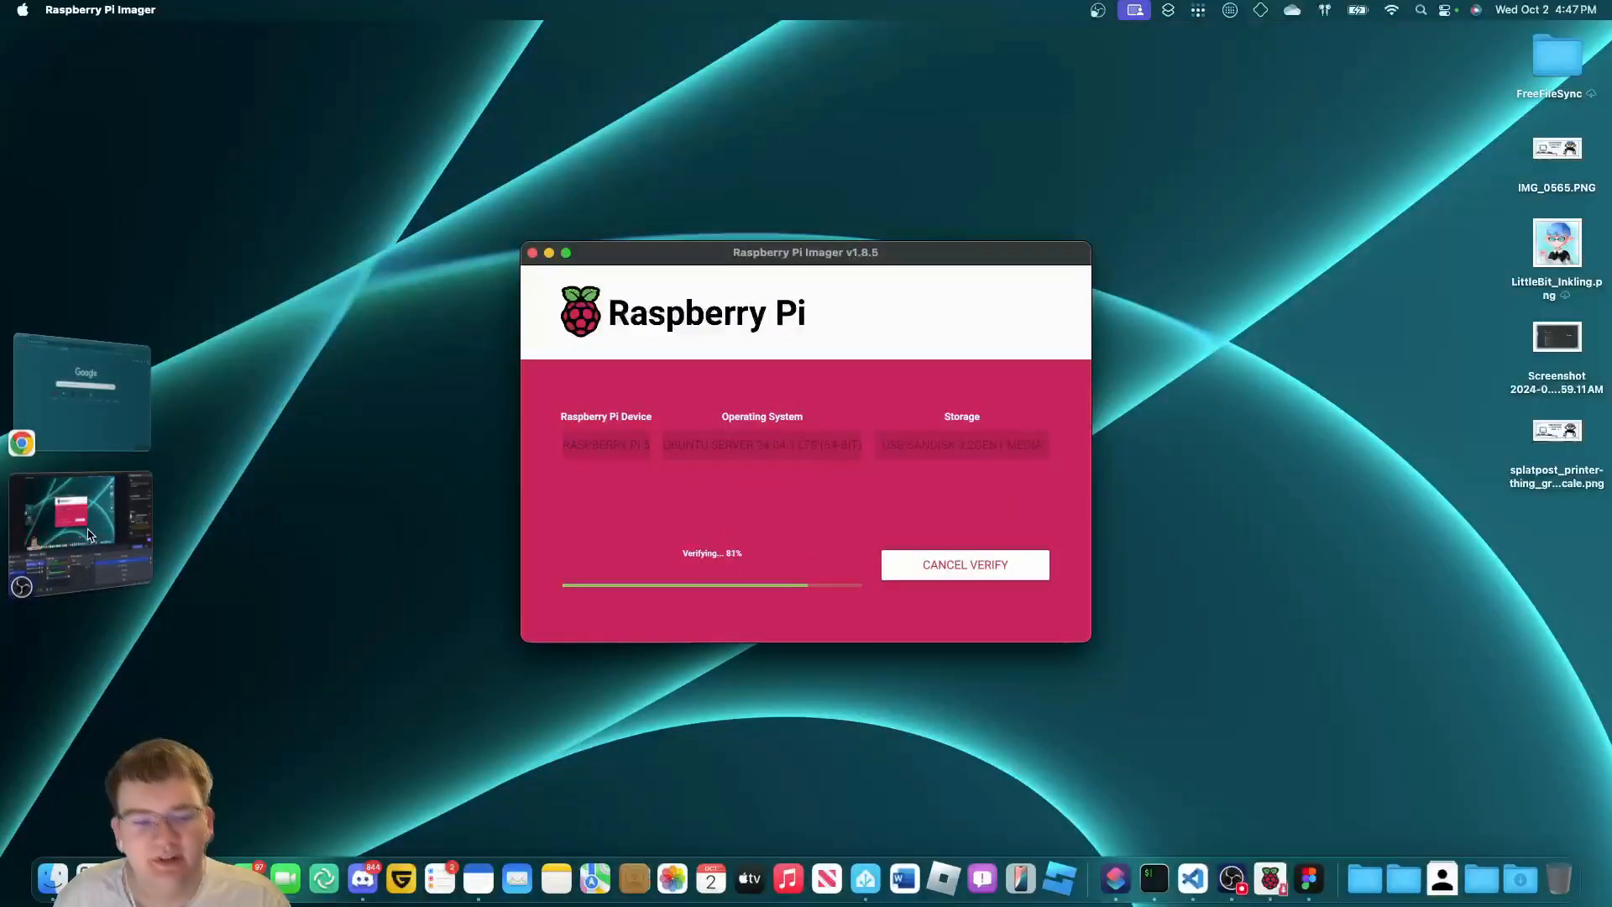
pyautogui.click(94, 532)
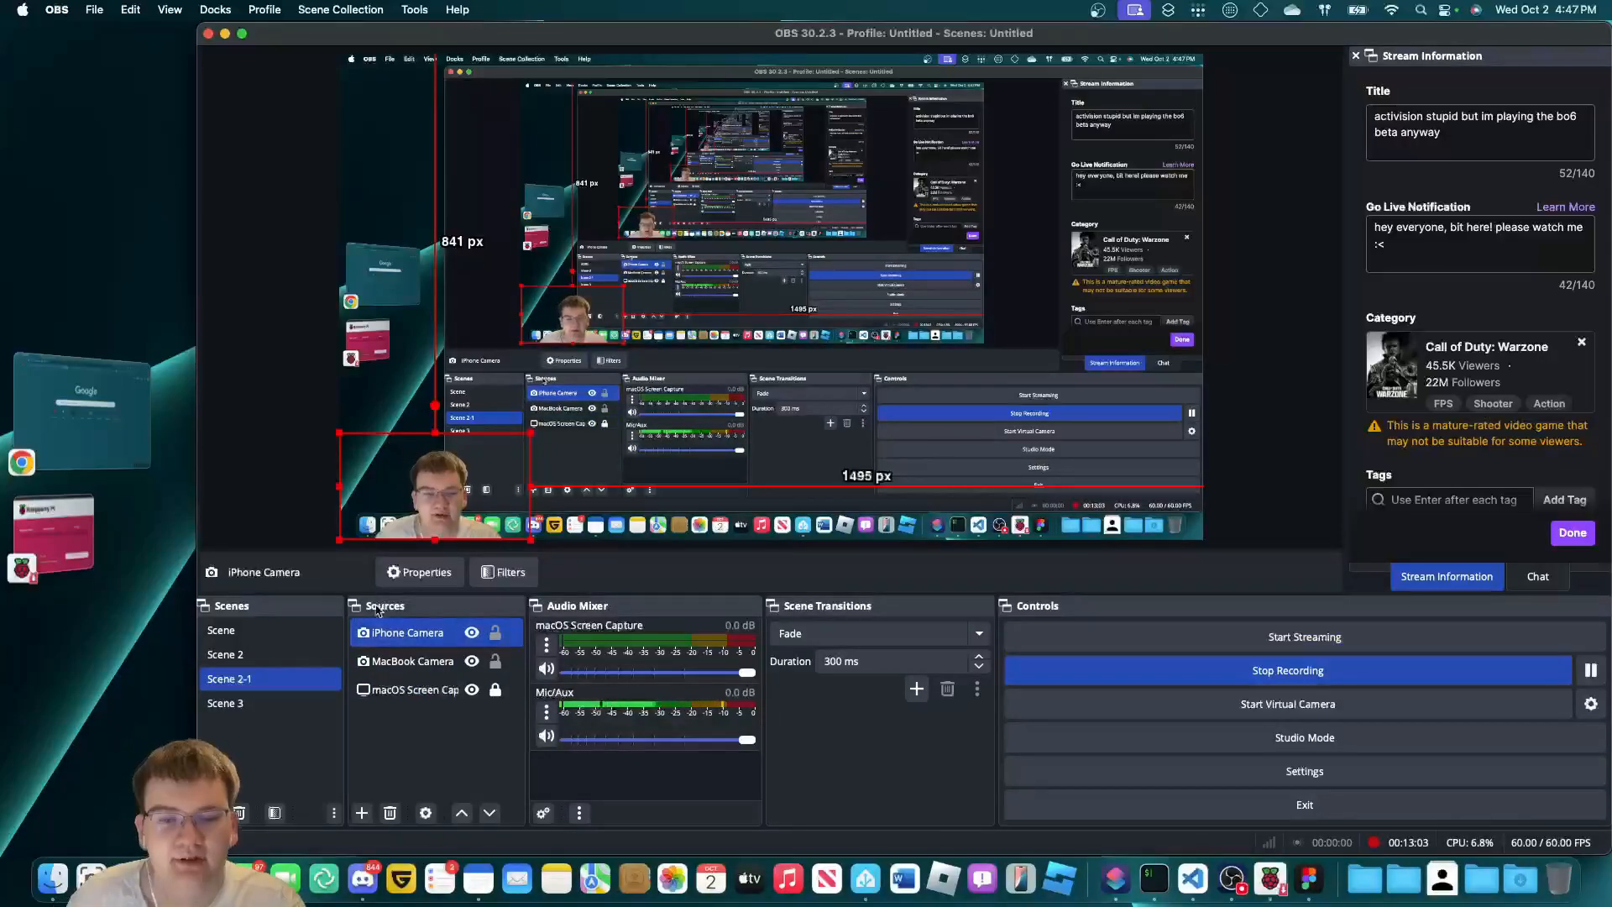
pyautogui.click(47, 549)
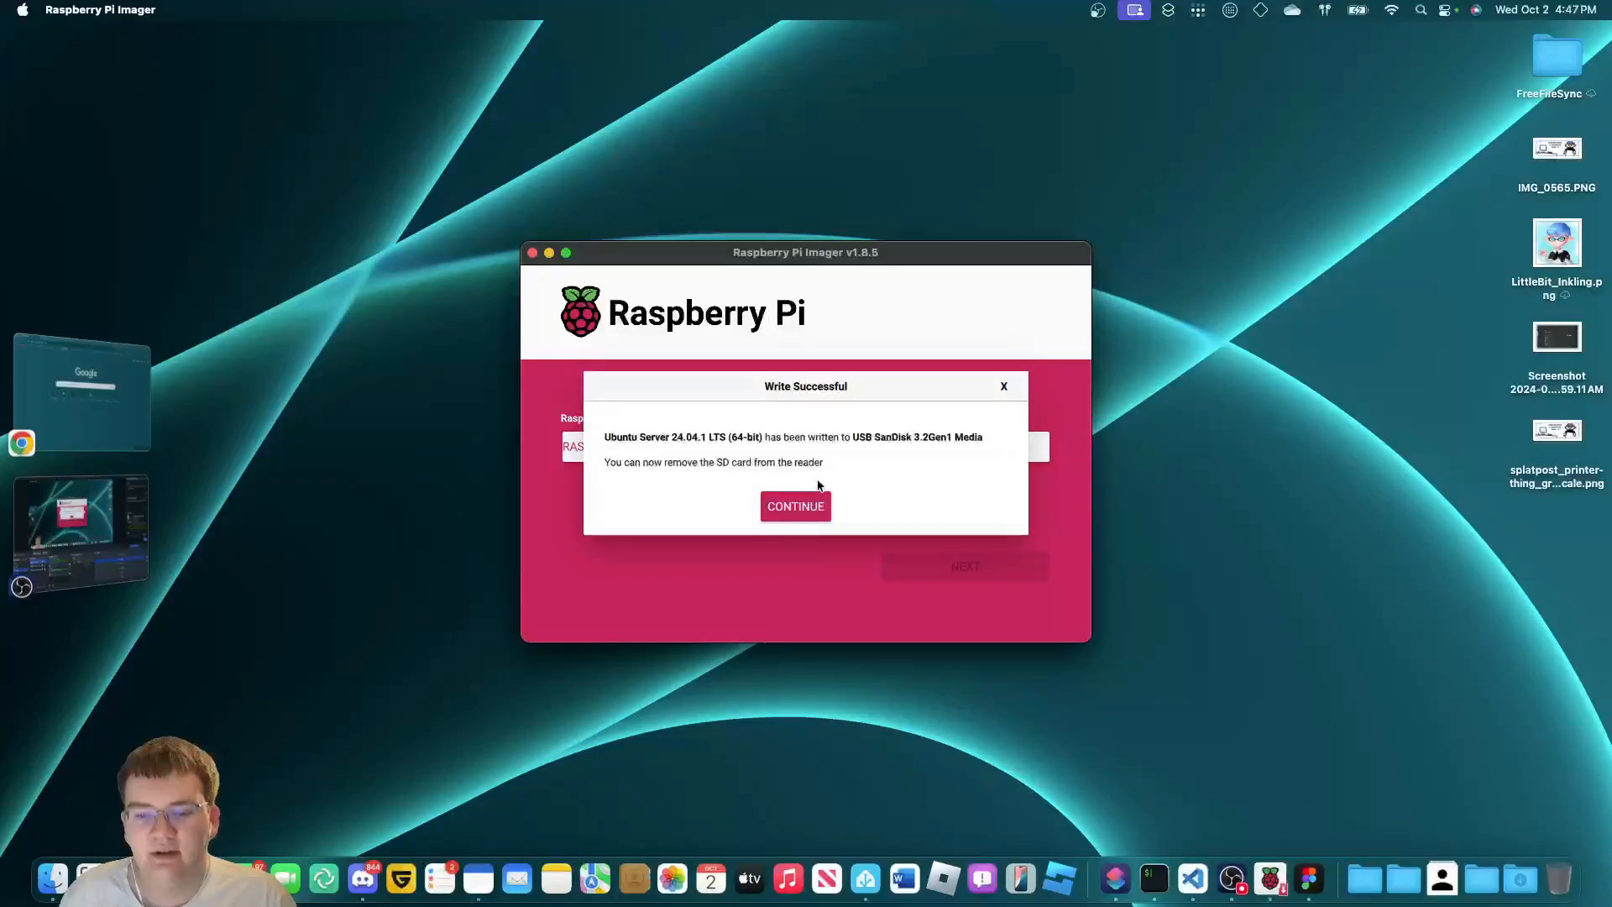
pyautogui.click(820, 504)
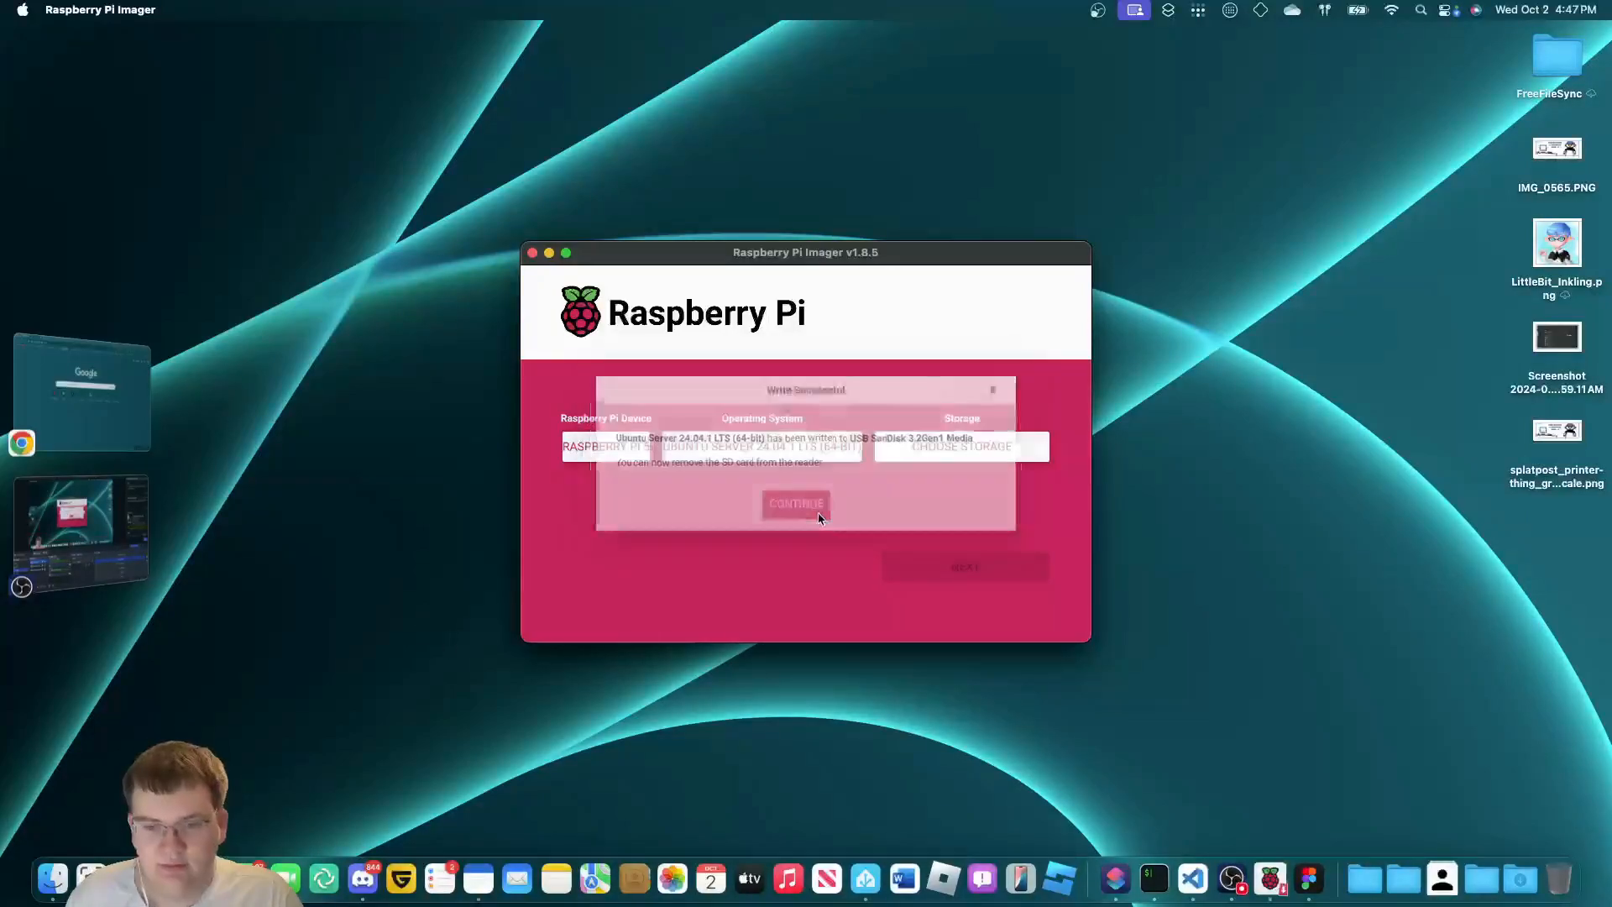
# Close Raspberry Pi Imager, open and close VS Code, and bring up iTerm2.
pyautogui.click(531, 254)
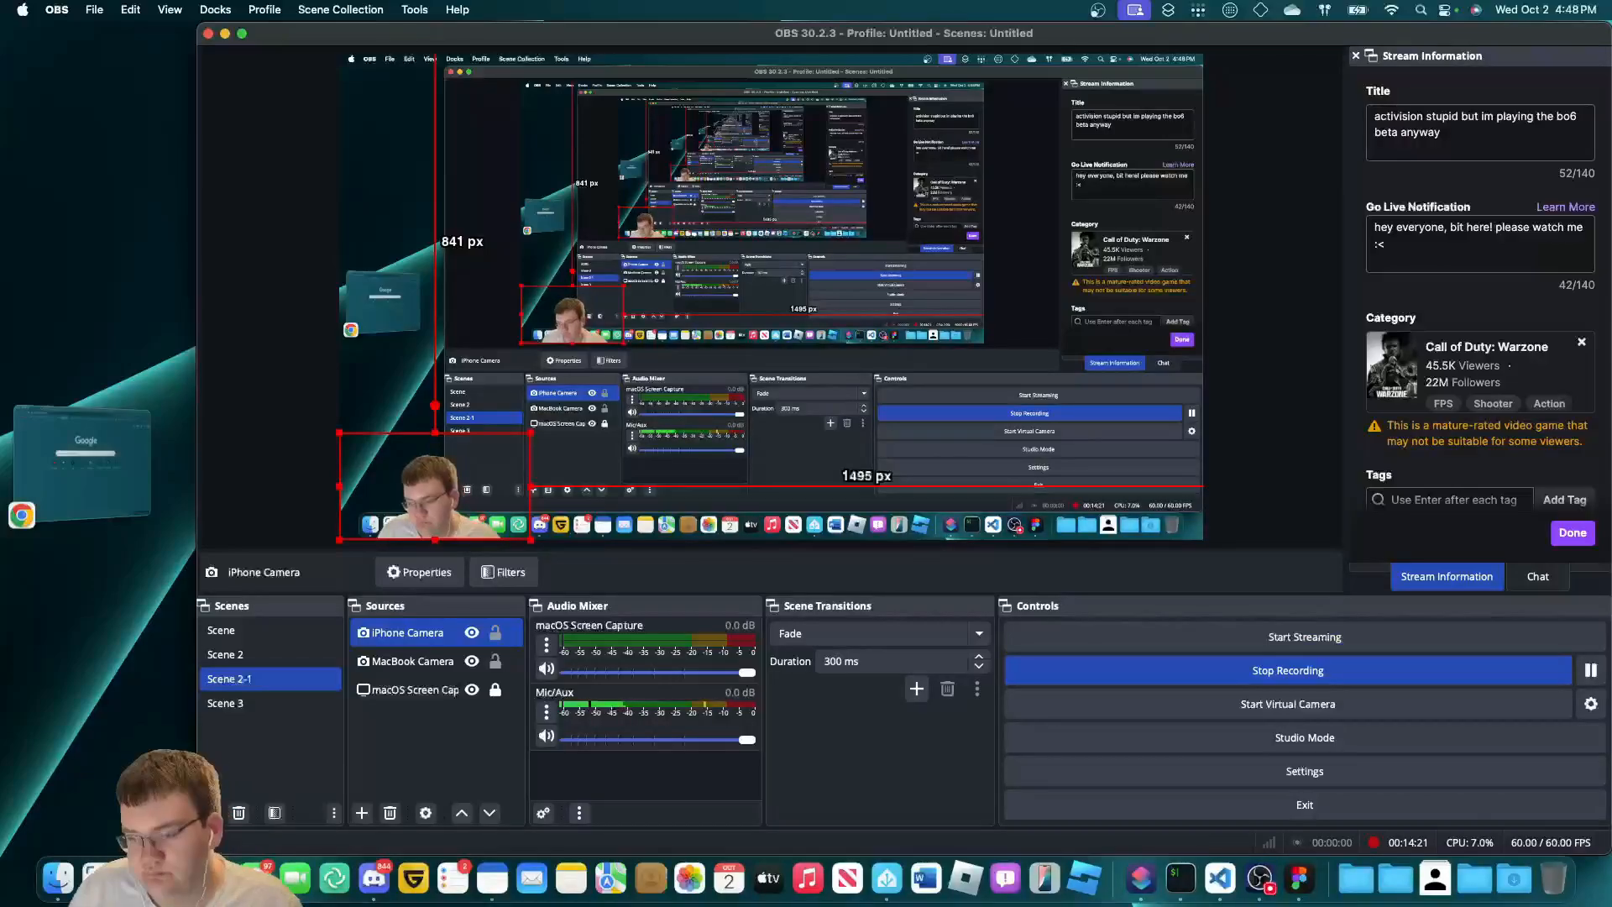
pyautogui.click(1223, 888)
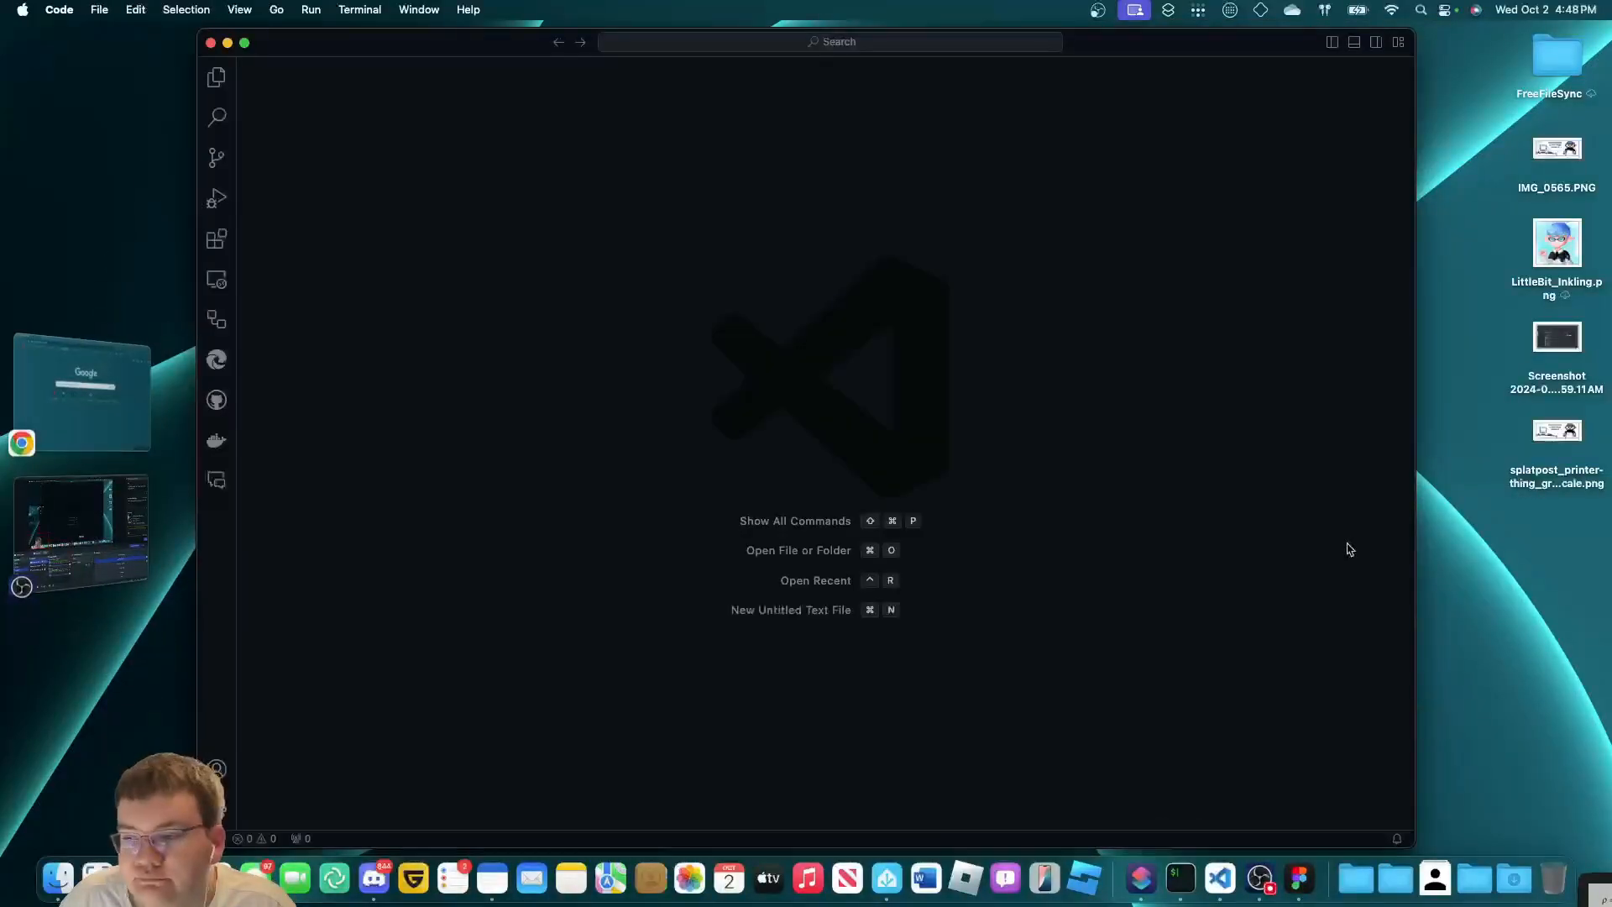
pyautogui.doubleClick(1415, 535)
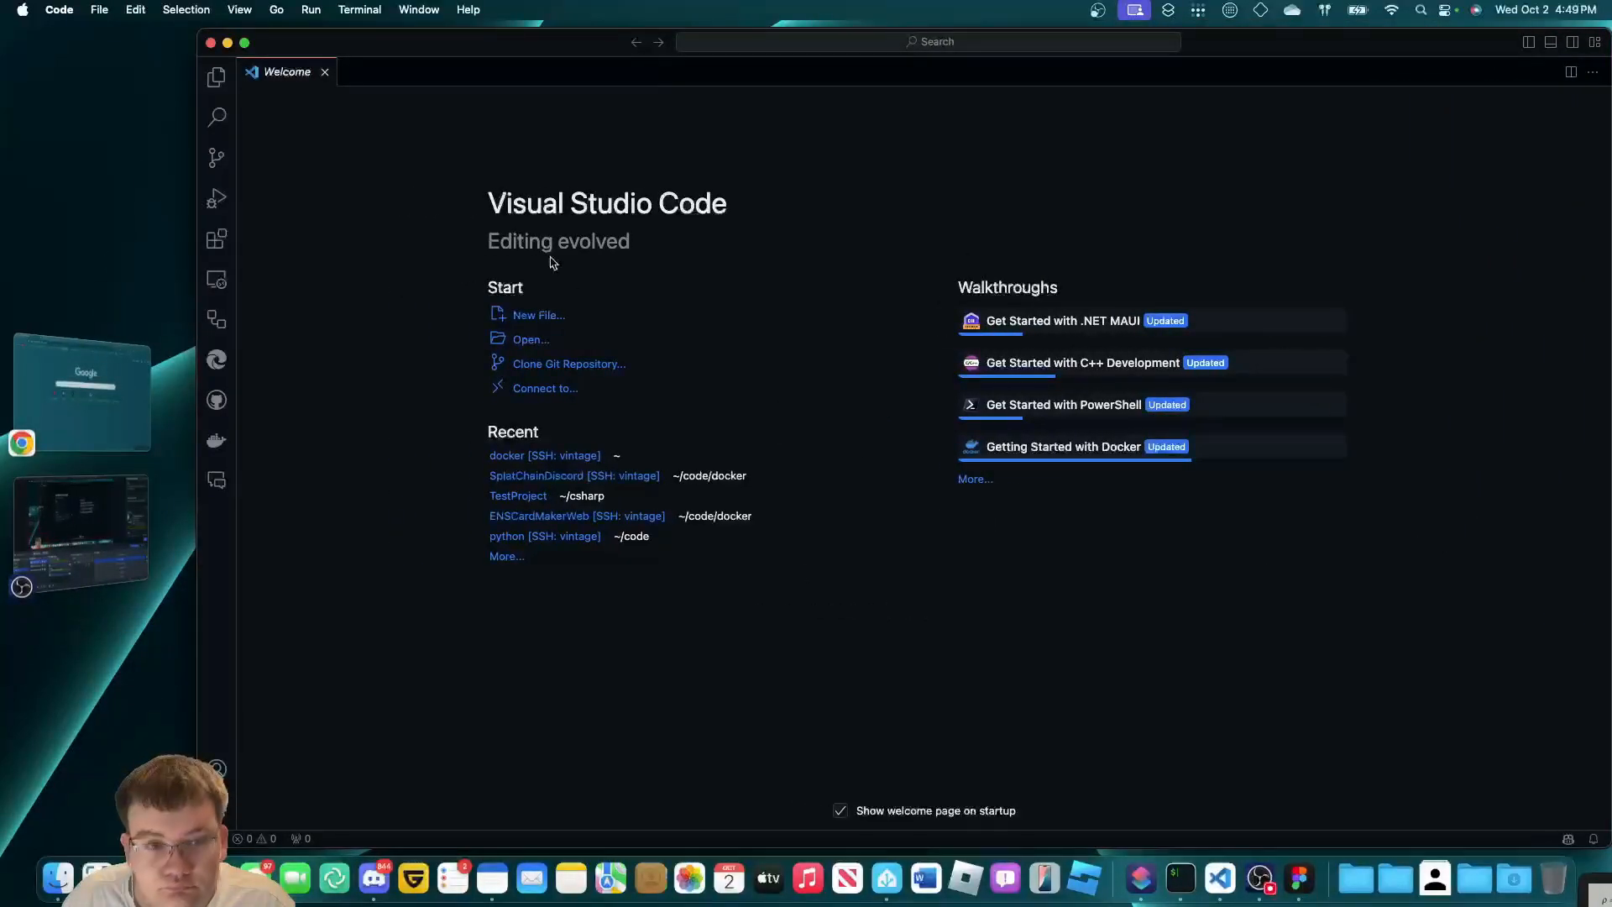
pyautogui.click(211, 42)
pyautogui.click(1181, 877)
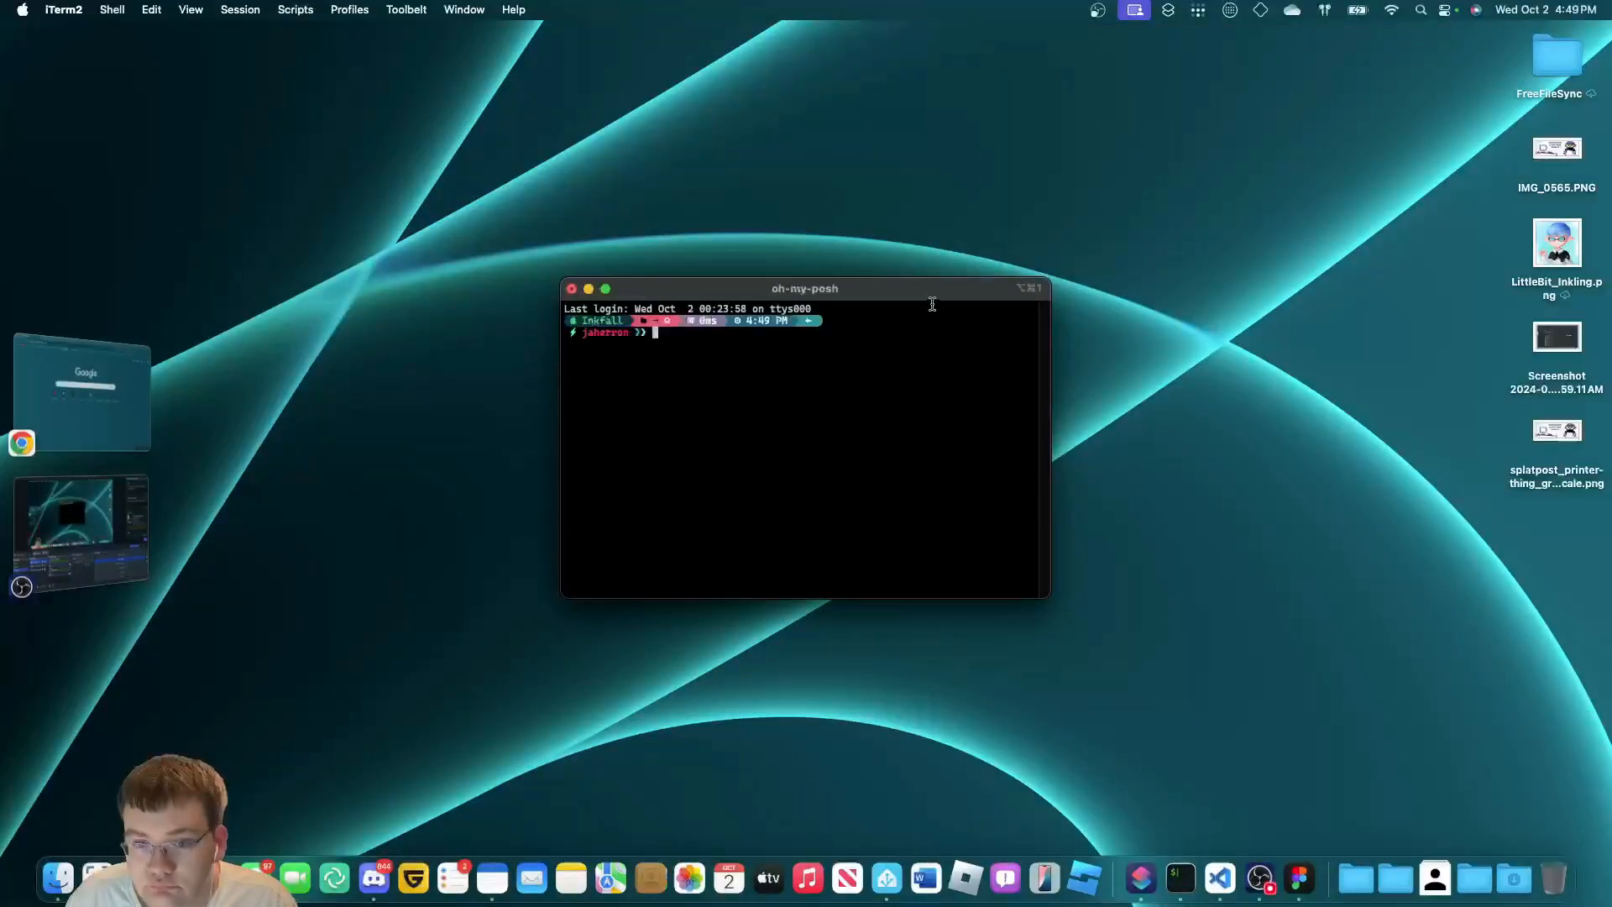
# Enlarge the iTerm2 window and run ssh to the Pi user at piittlebit-pi5-2.local.
pyautogui.moveTo(915, 485); pyautogui.dragTo(1163, 680)
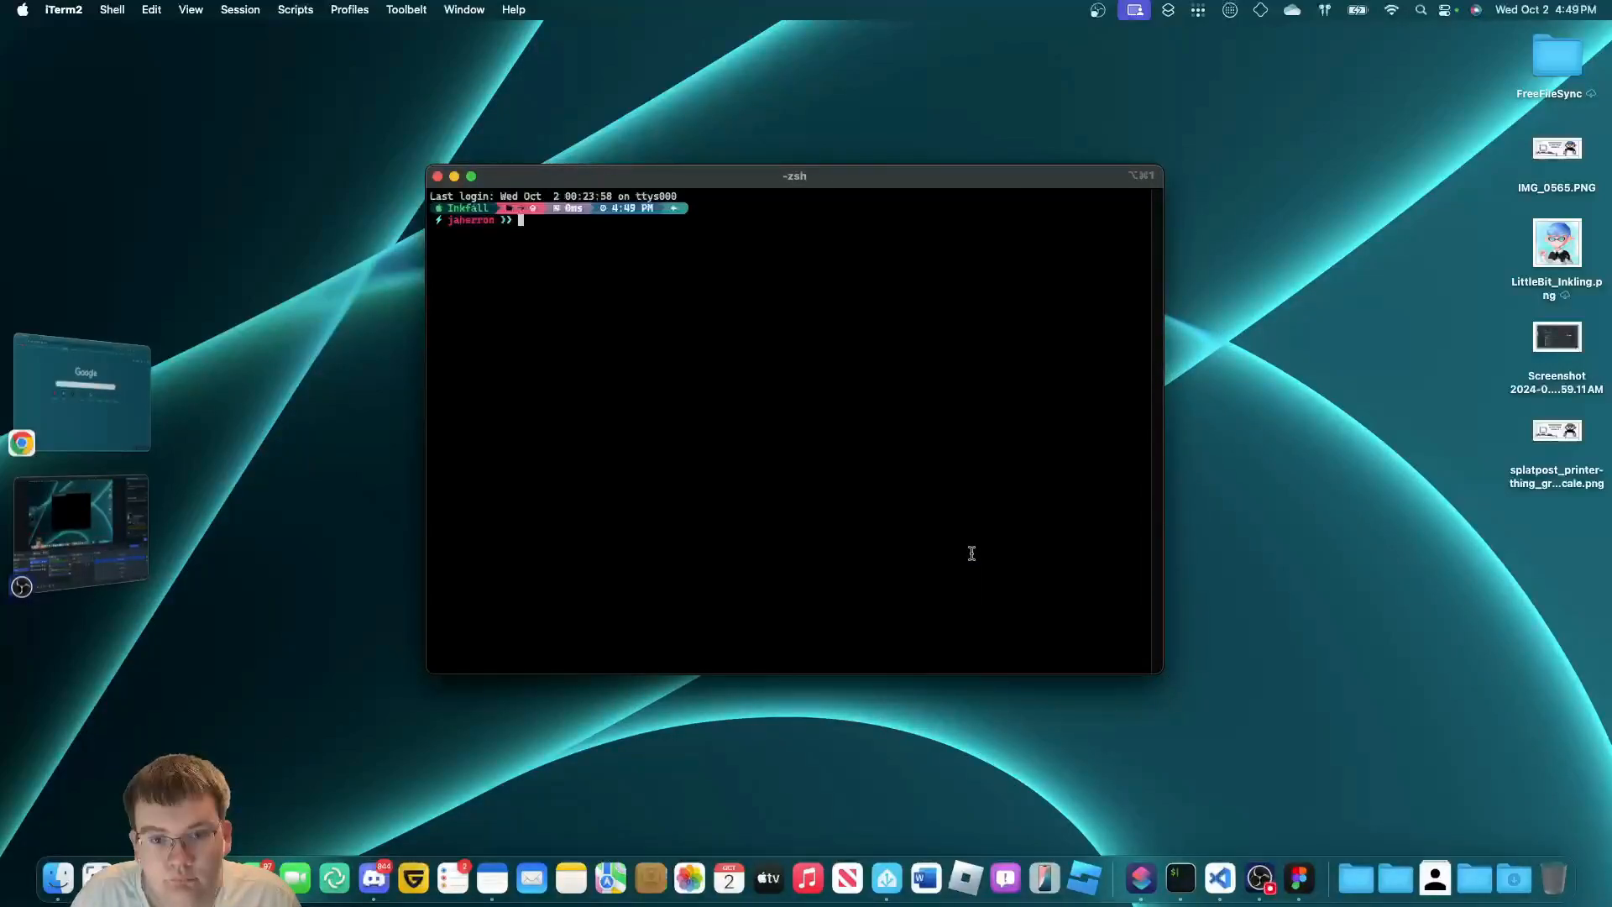
pyautogui.write('ssh jaherron@')
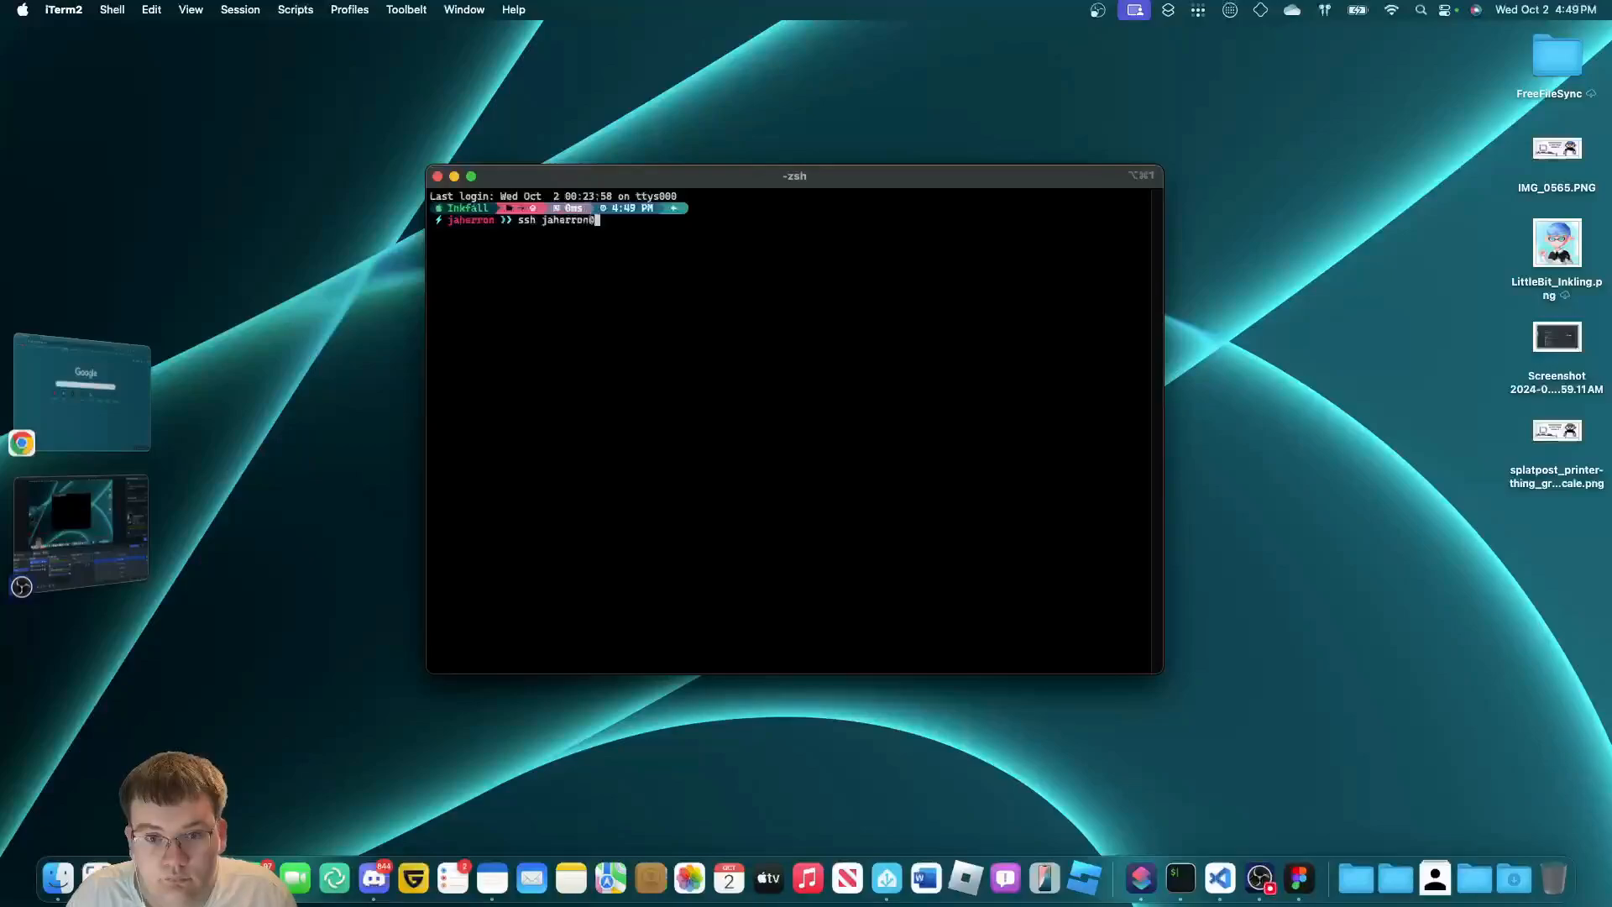
pyautogui.write('piittlebit')
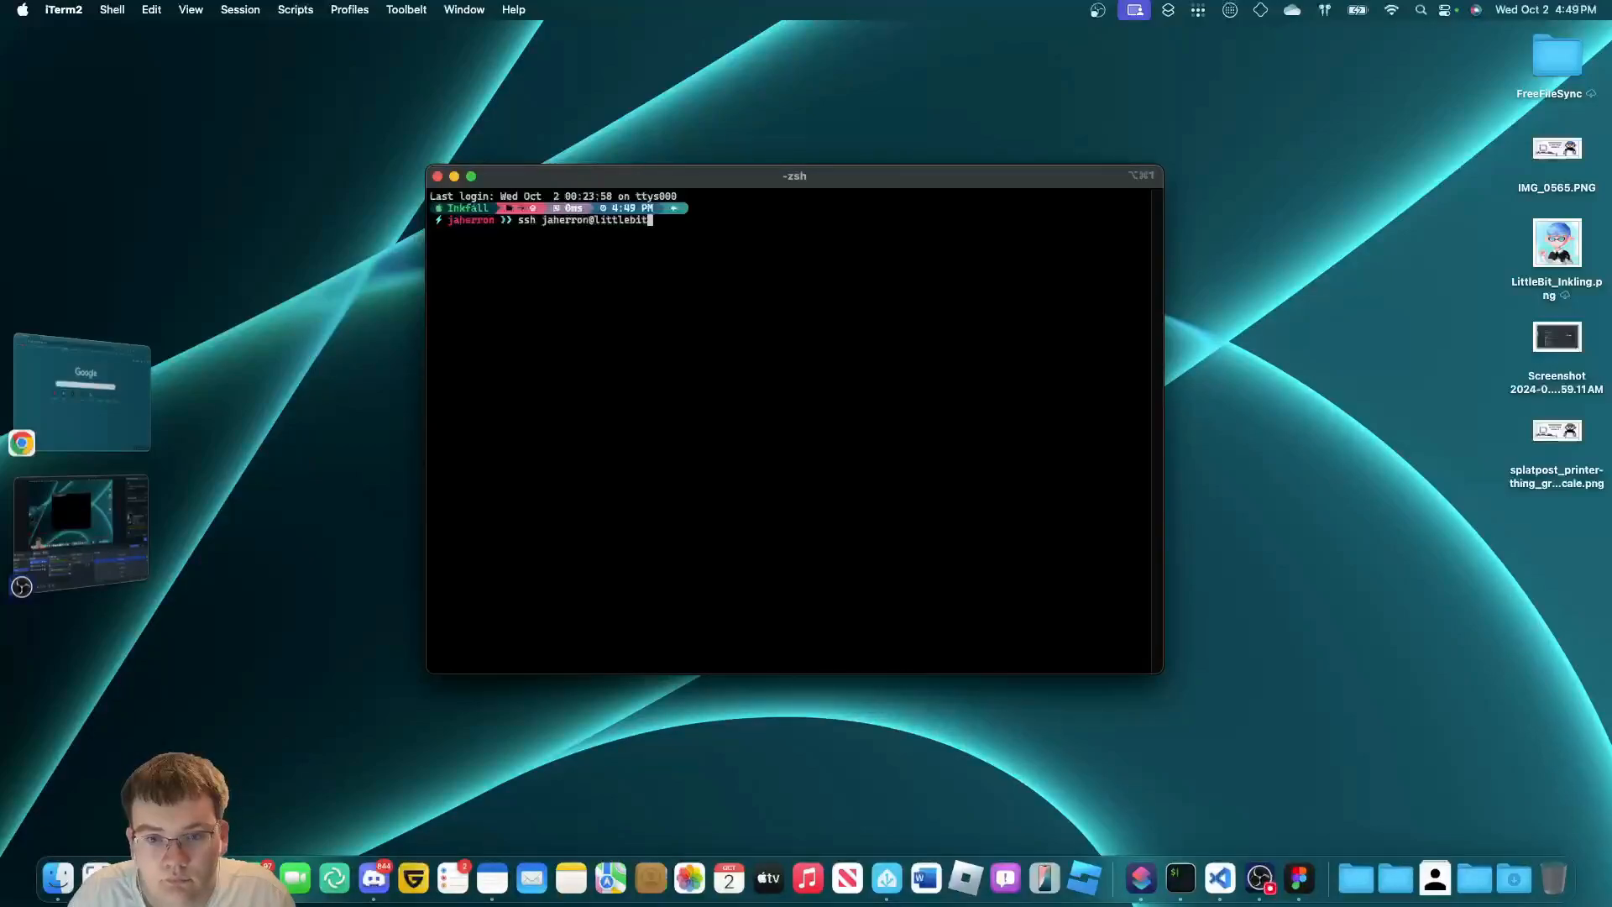
pyautogui.write('-pi5-2.local')
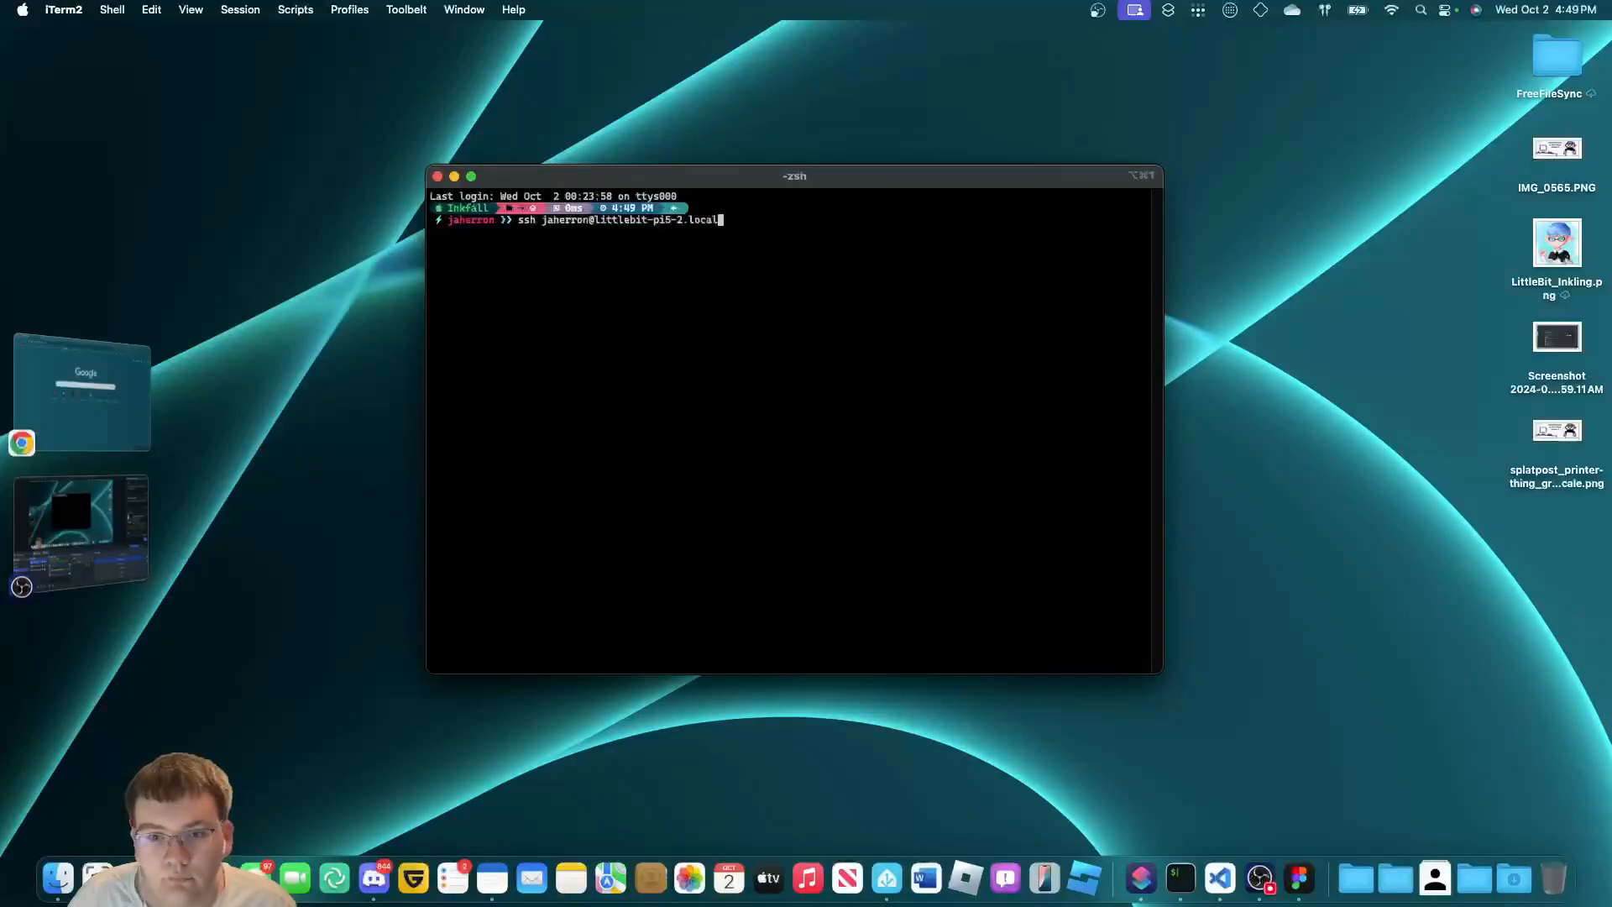
pyautogui.press('Return')
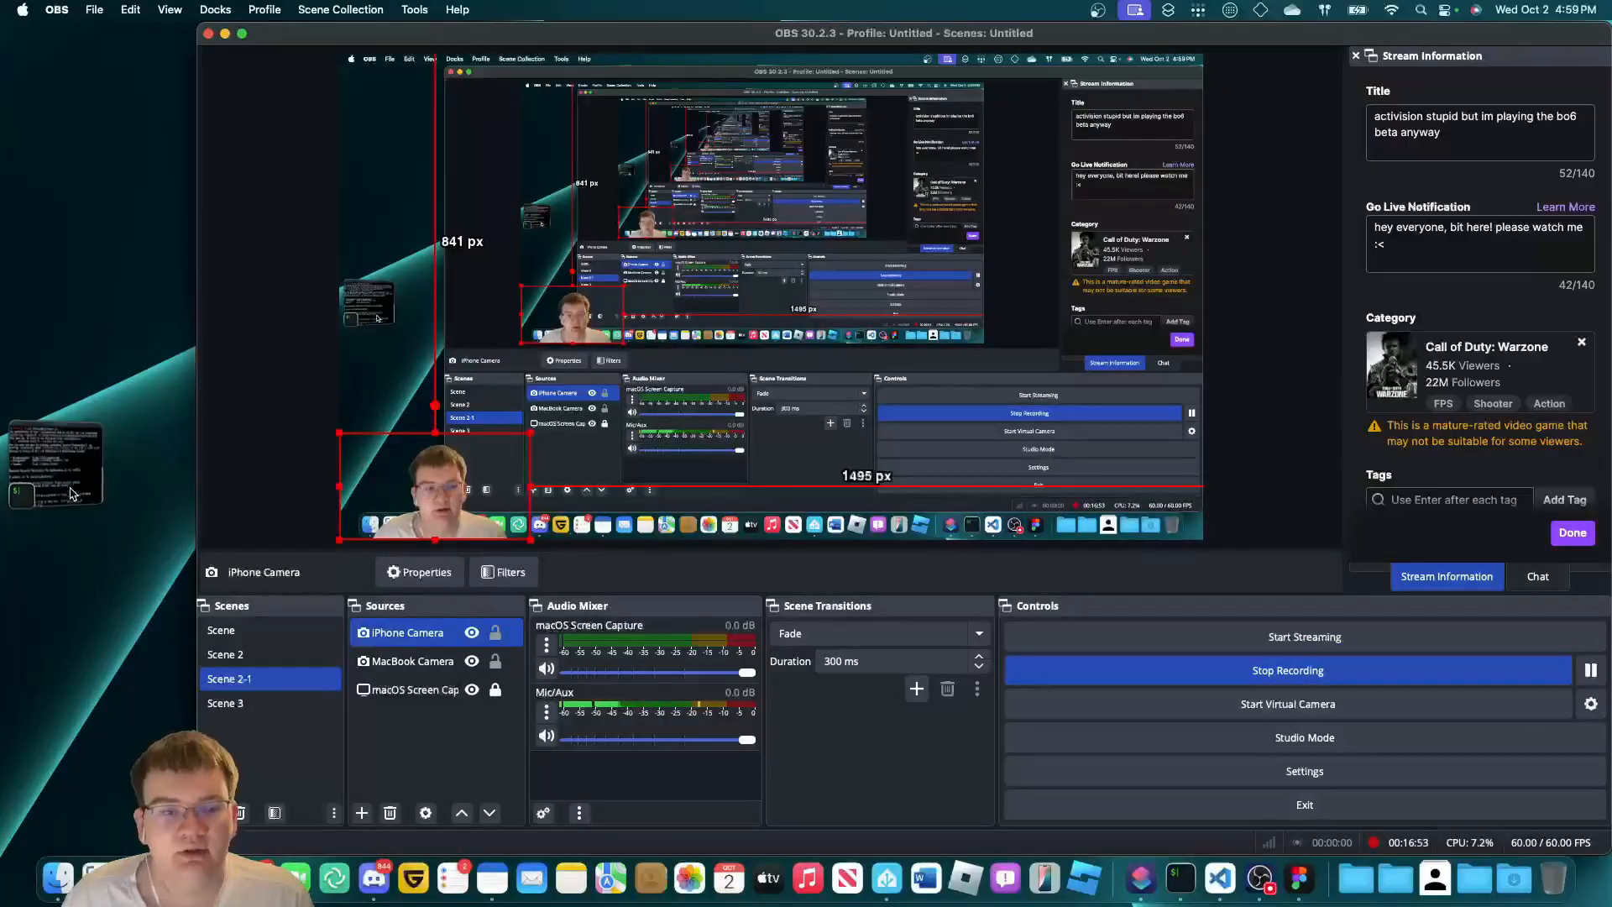
# Reposition and enlarge the terminal, then run docker on the Pi to print its help.
pyautogui.click(51, 458)
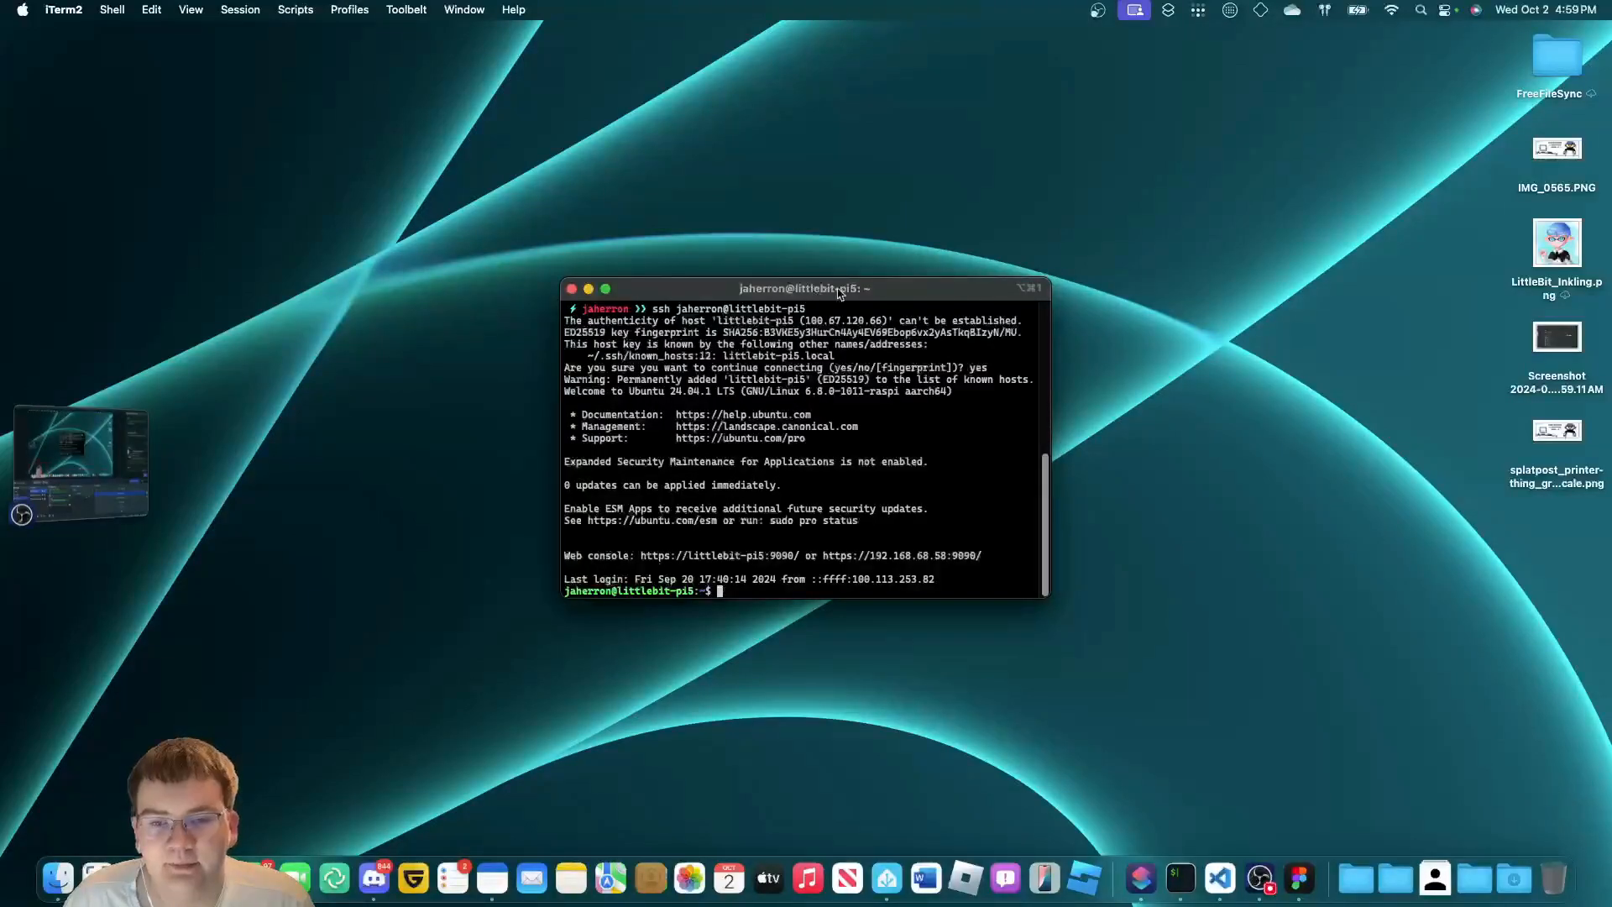
pyautogui.moveTo(839, 291); pyautogui.dragTo(668, 201)
pyautogui.moveTo(878, 507); pyautogui.dragTo(1156, 672)
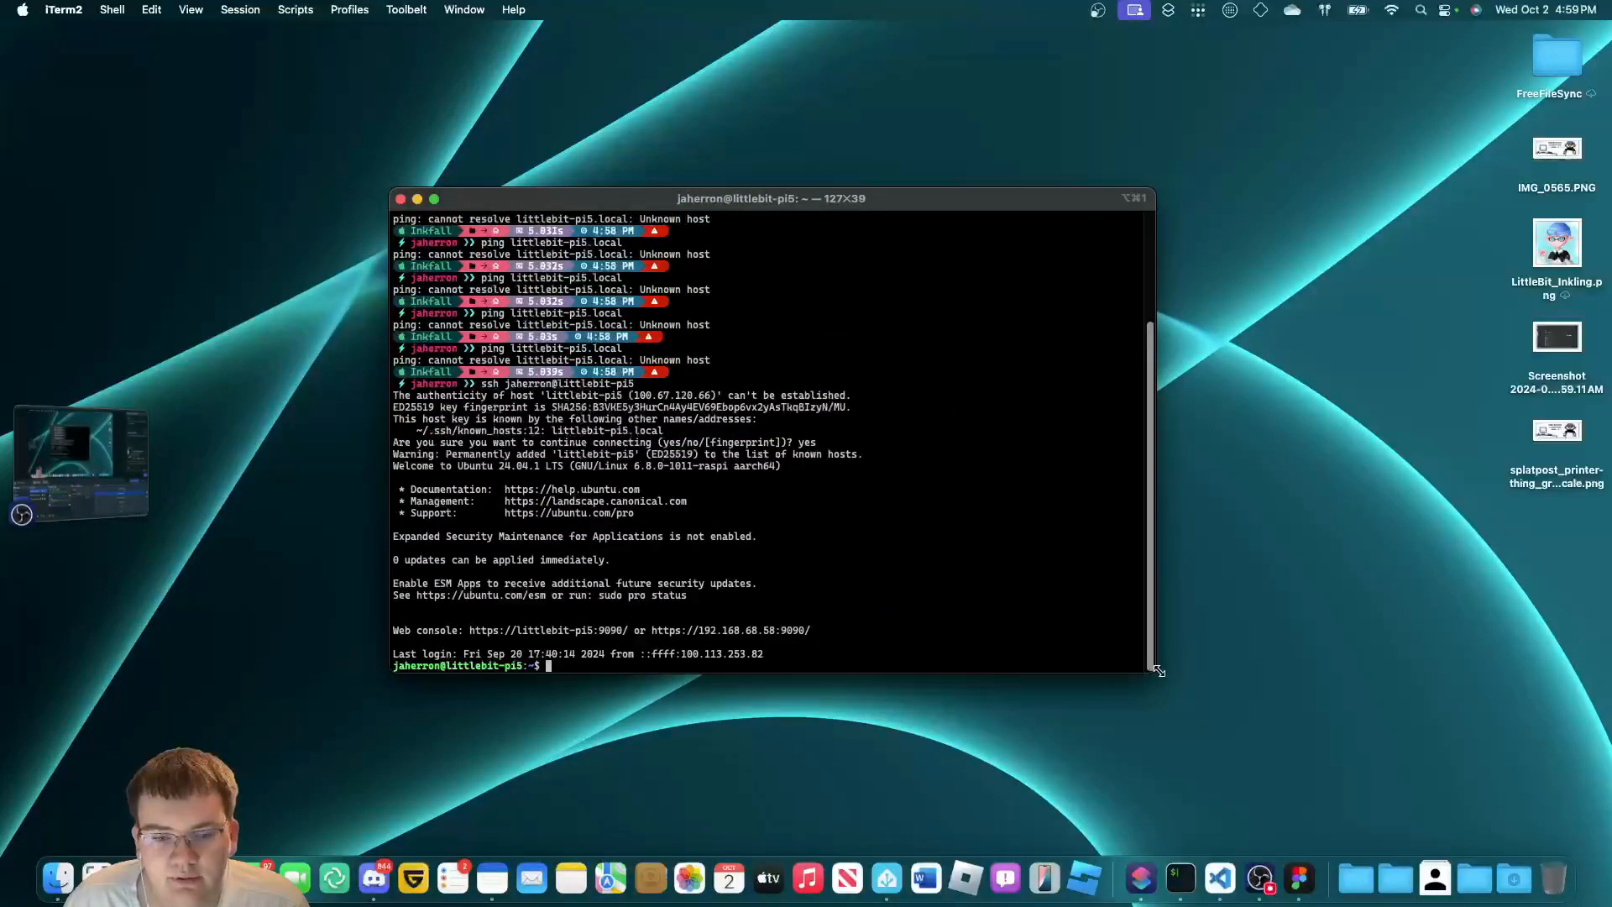
pyautogui.moveTo(862, 197); pyautogui.dragTo(872, 198)
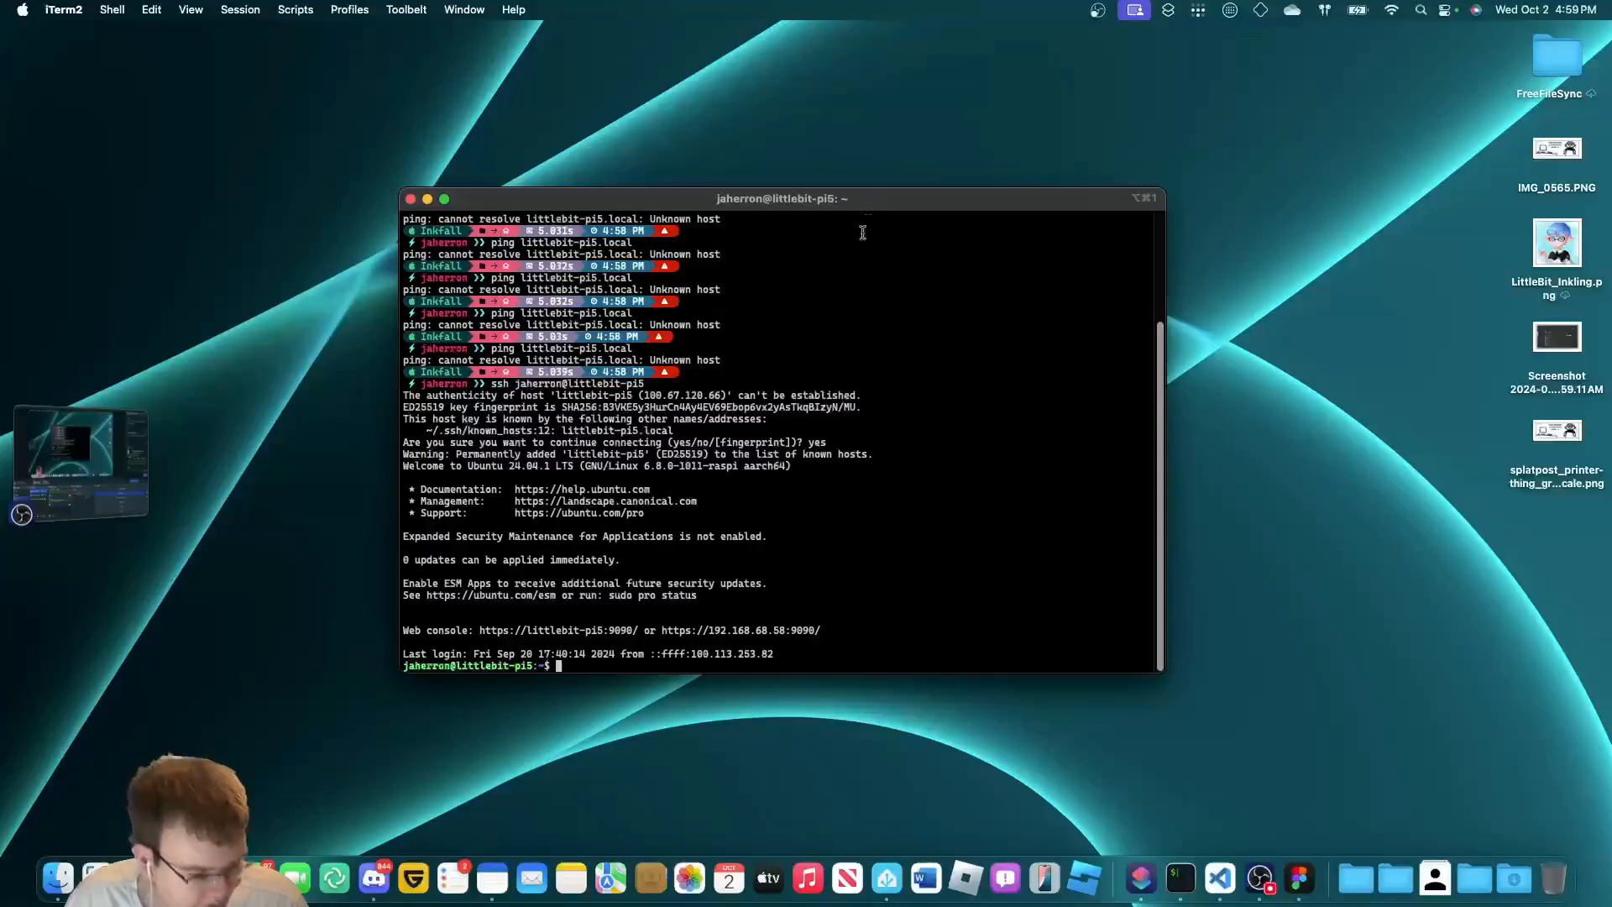
pyautogui.write('do')
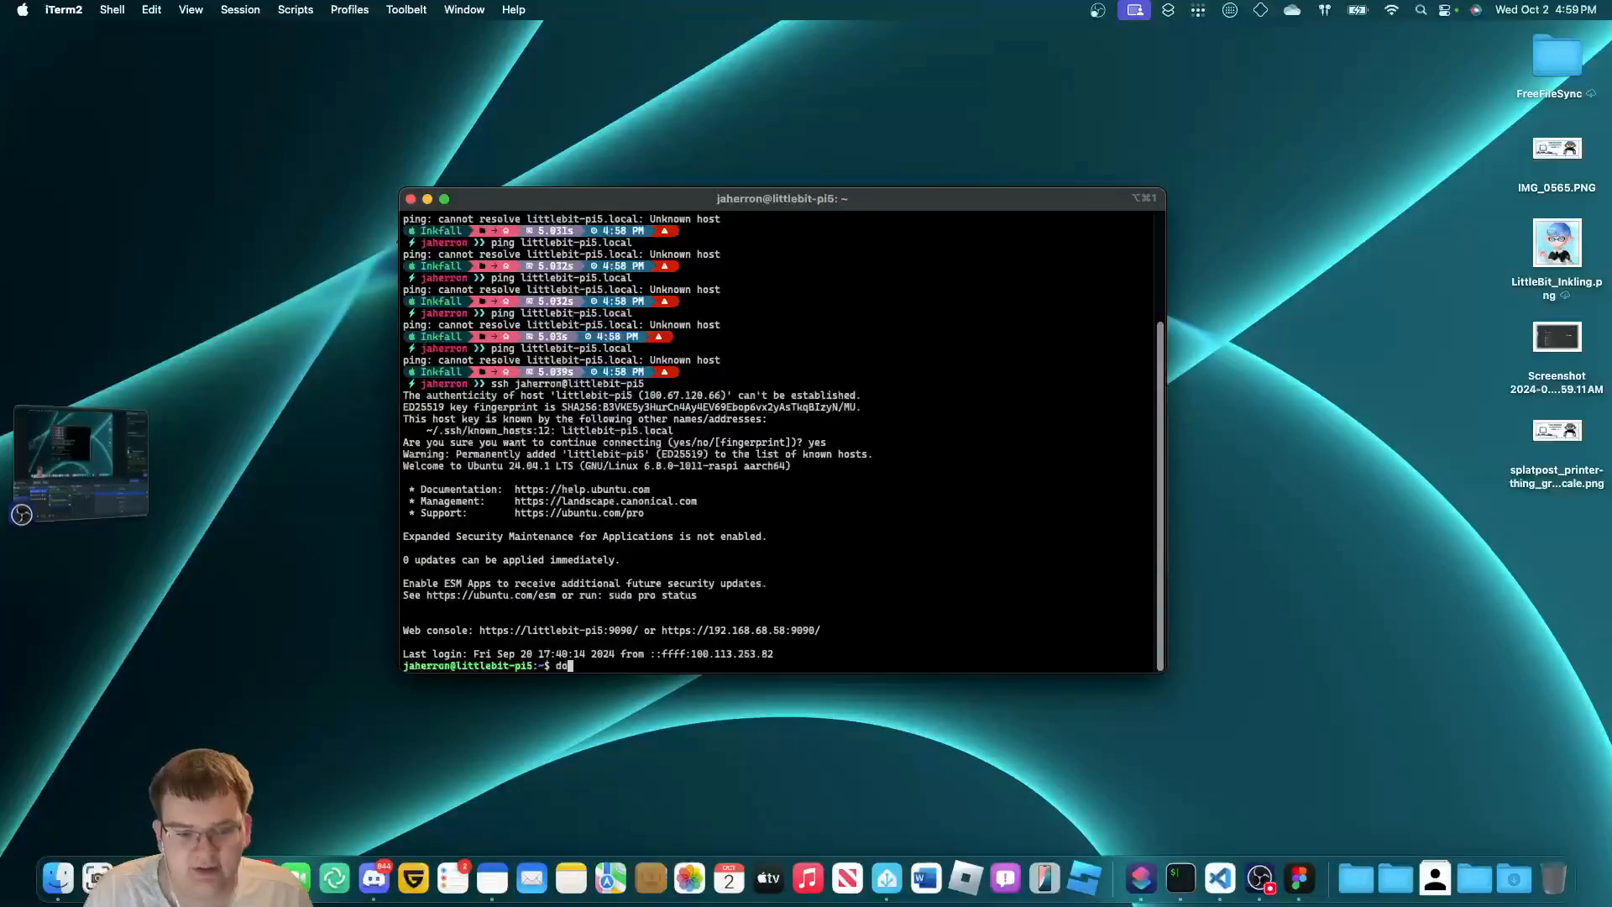
pyautogui.write('cker')
pyautogui.press('Return')
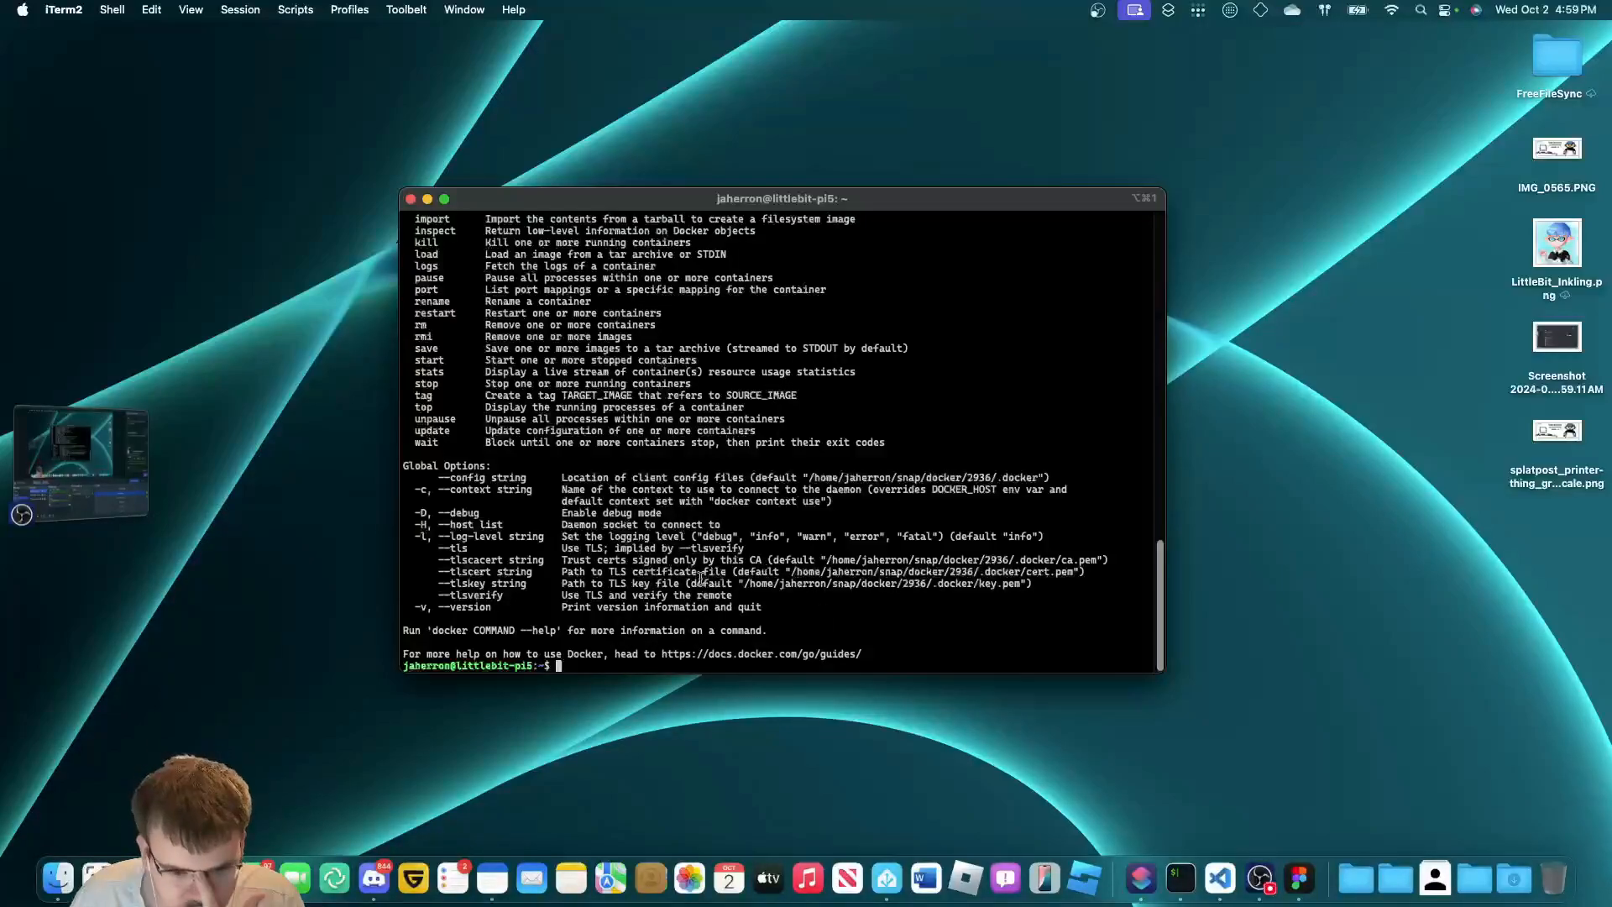
# Delete the teable folder from ~/docker with rm -r and confirm the folder is empty.
pyautogui.write('ls')
pyautogui.press('Return')
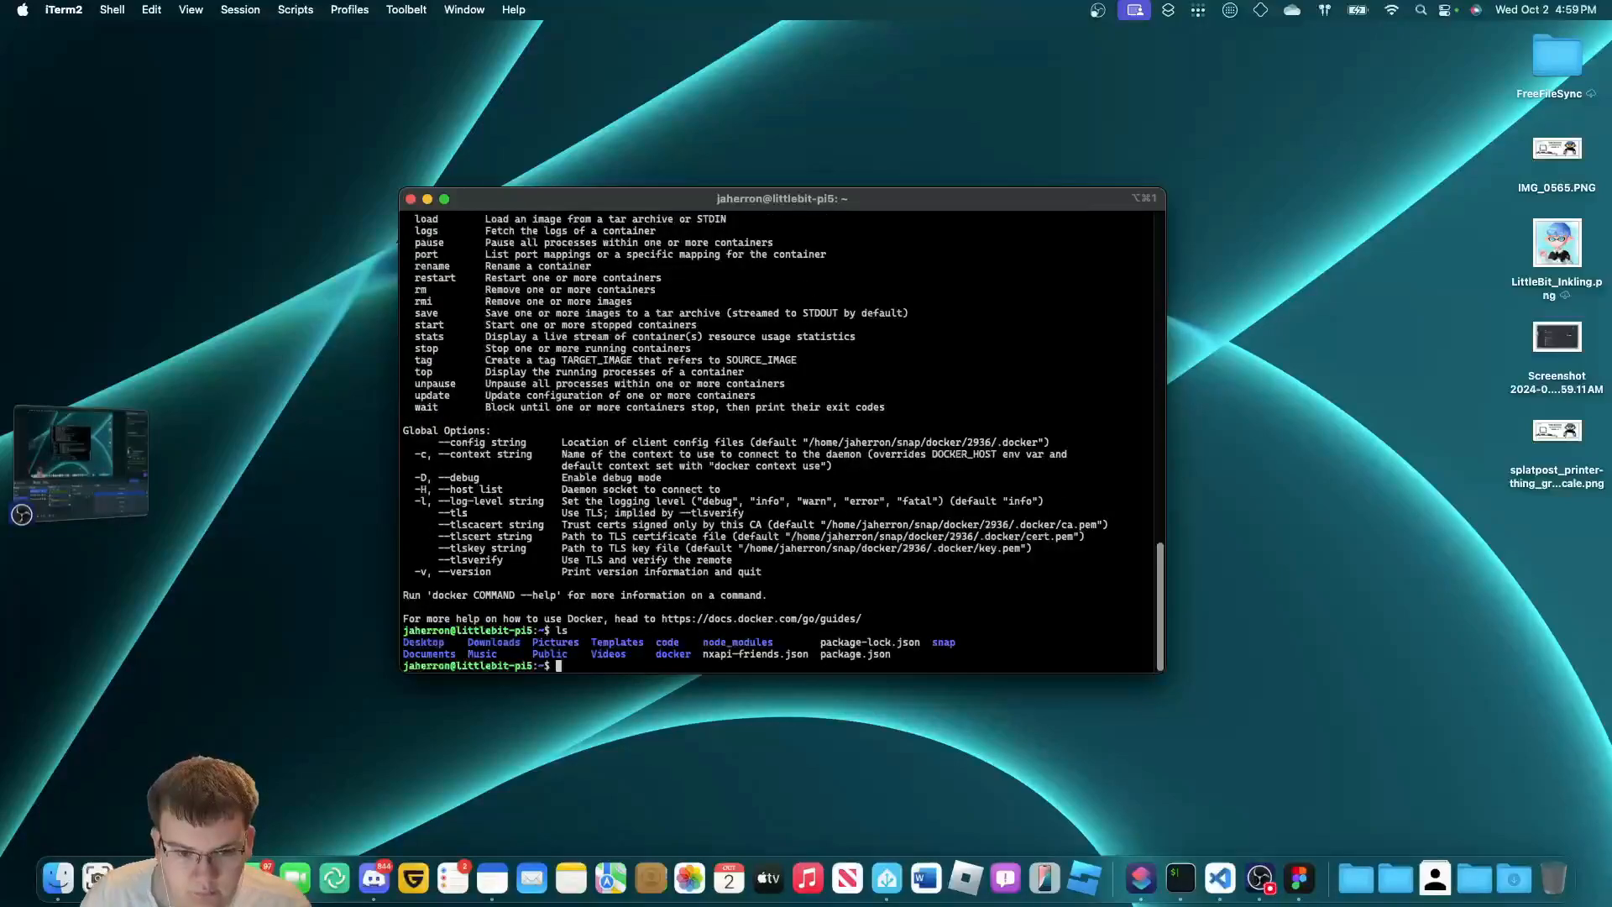
pyautogui.write('cd docker')
pyautogui.press('Return')
pyautogui.write('ls')
pyautogui.press('Return')
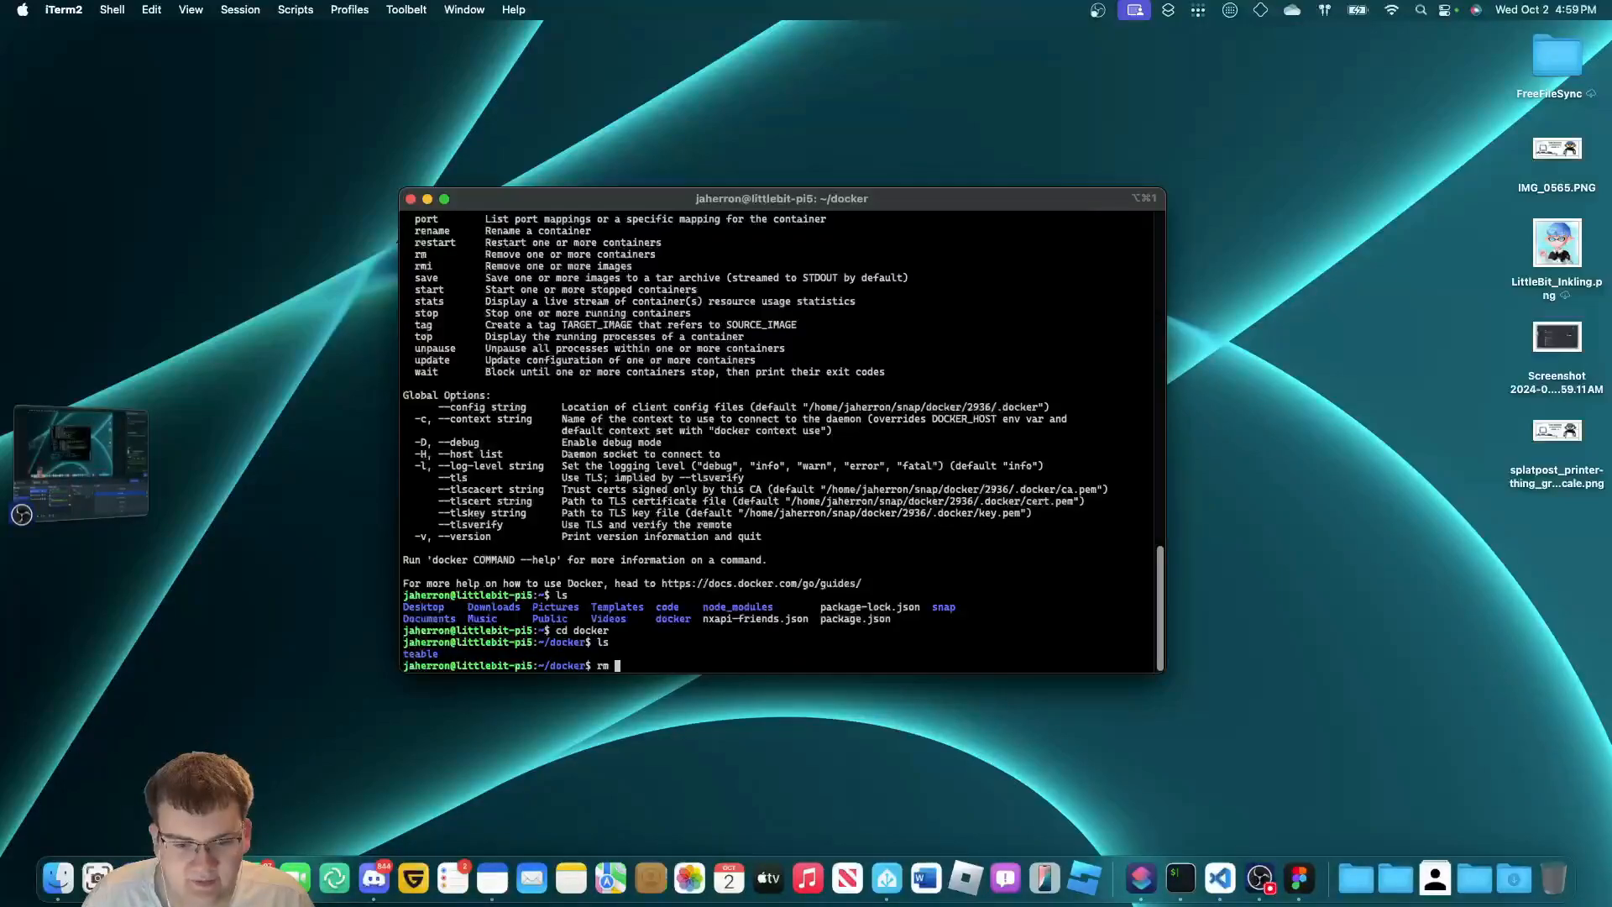
pyautogui.write('rm -r')
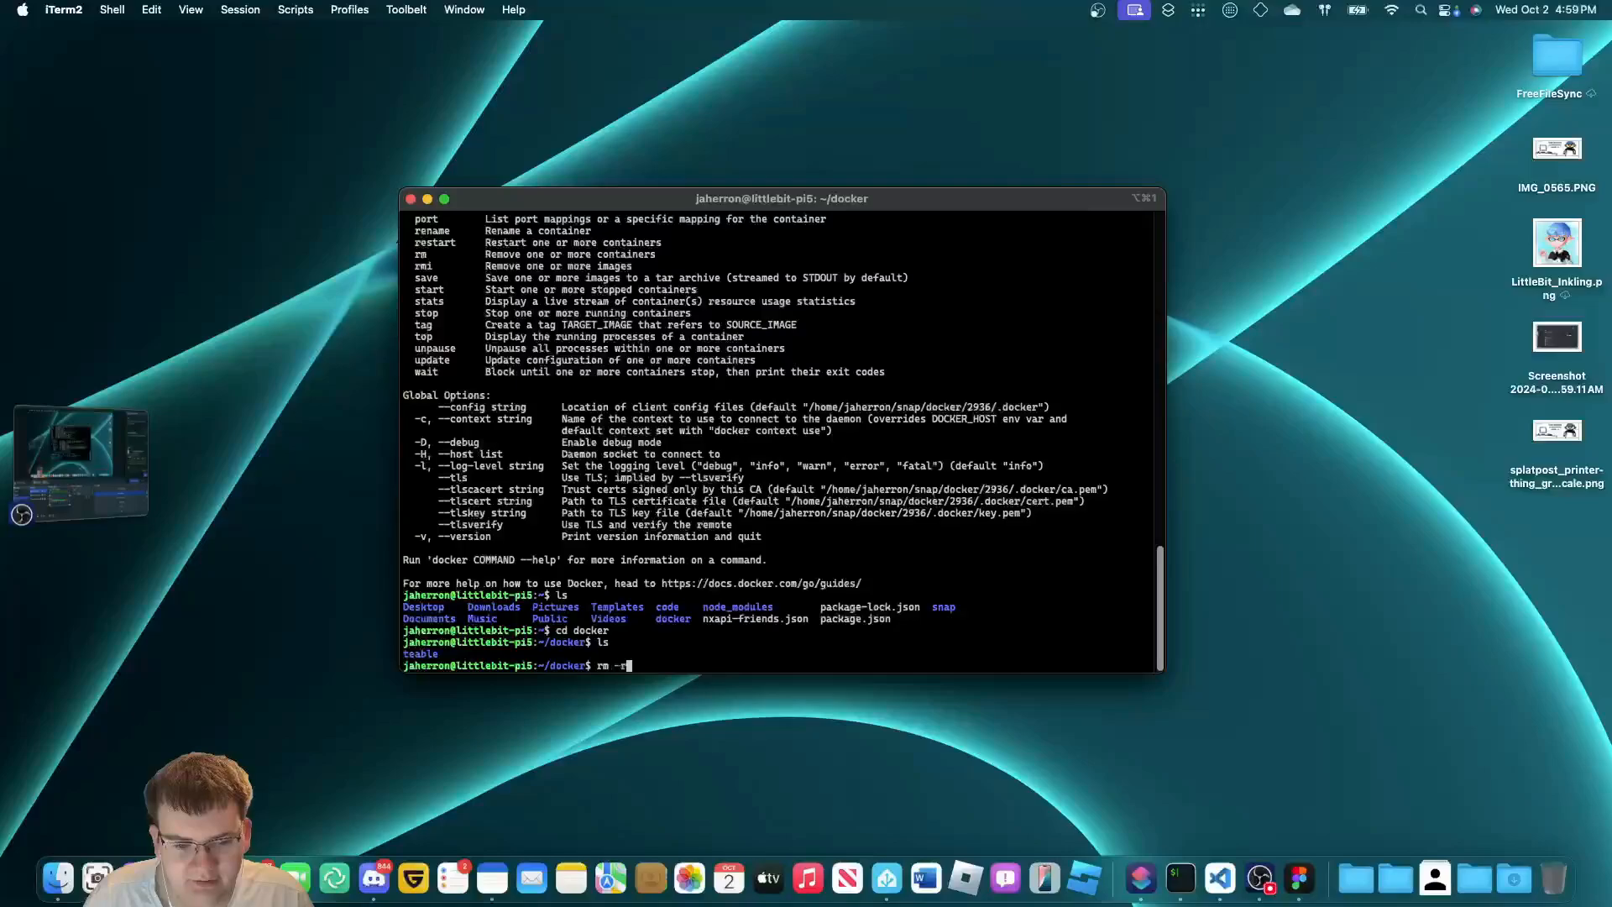
pyautogui.write(' teable')
pyautogui.press('Return')
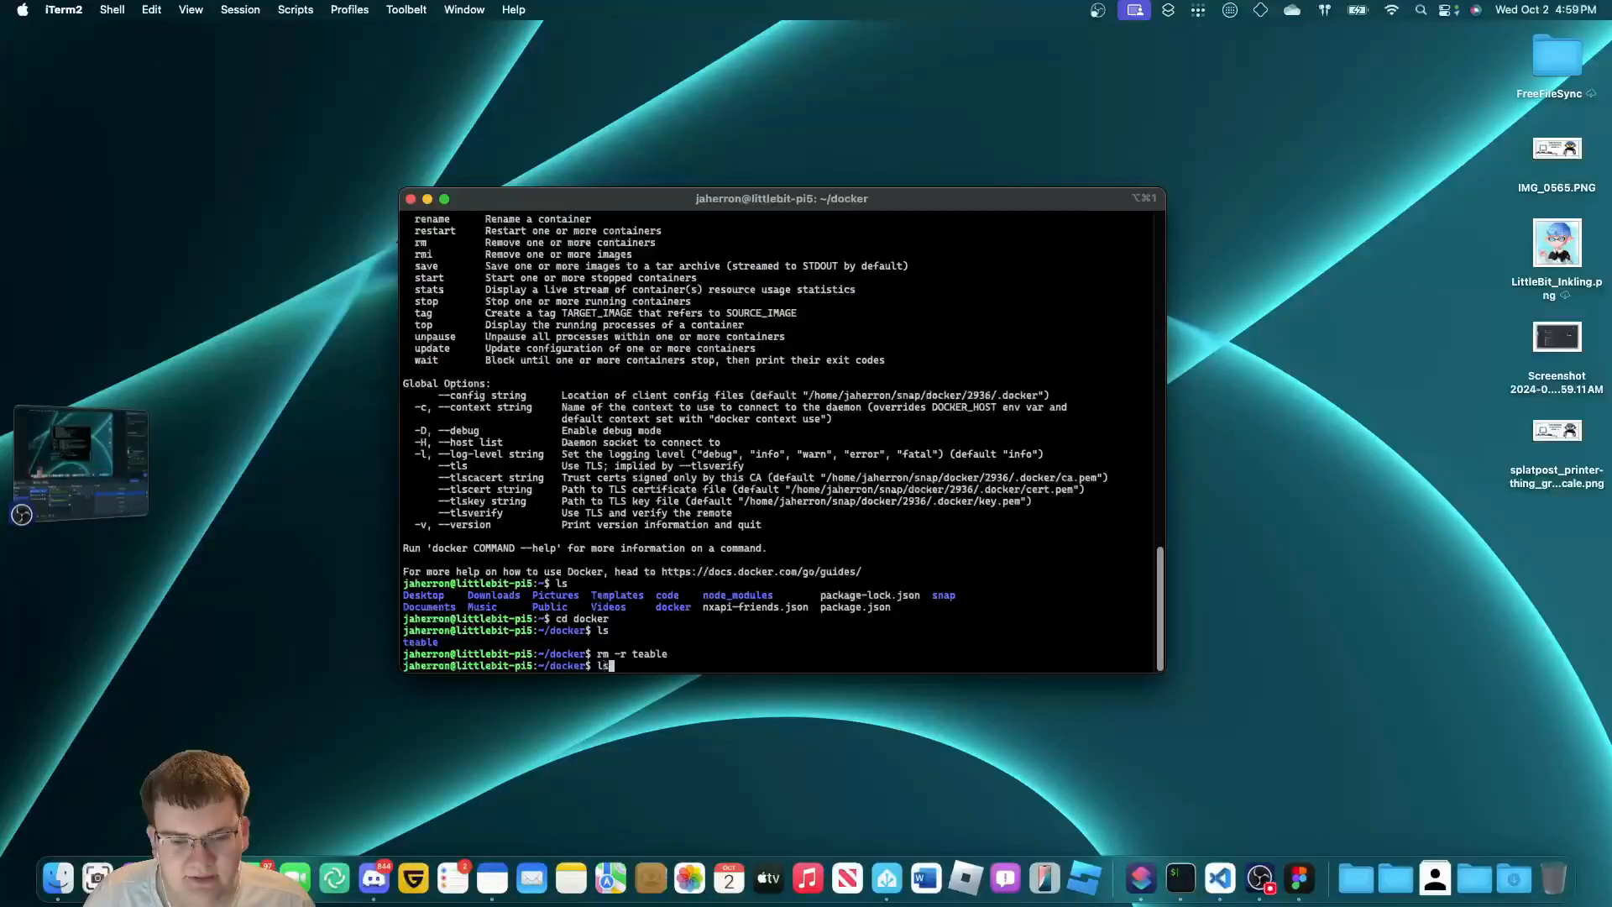
pyautogui.write('ls')
pyautogui.press('Return')
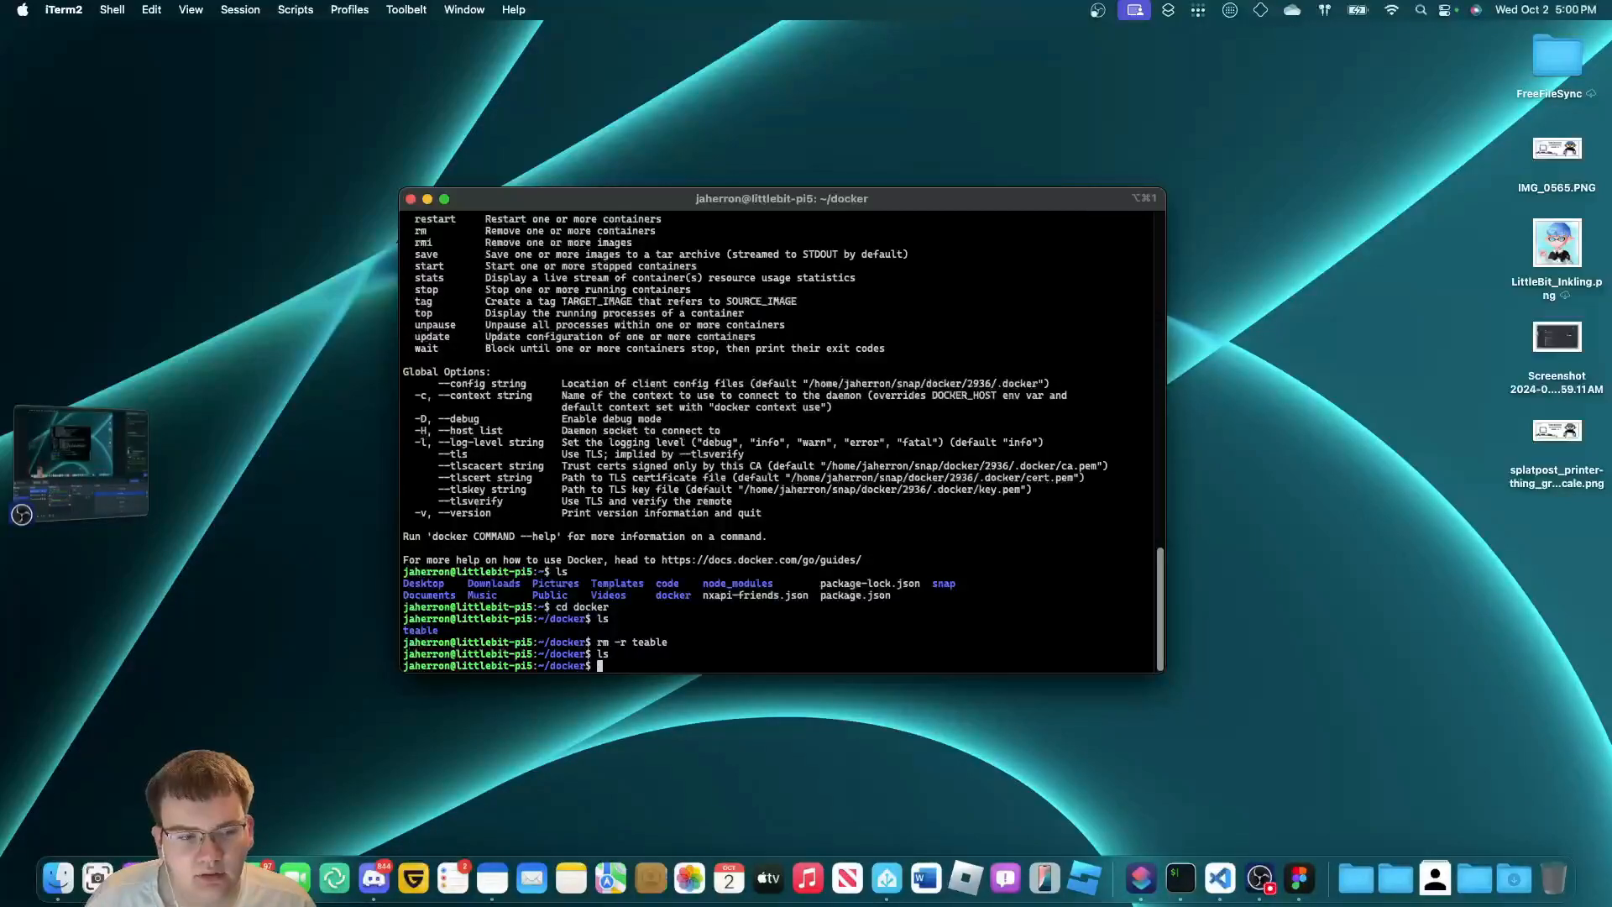
# Go up to the home directory, list it, and head back into docker.
pyautogui.write('cd ..')
pyautogui.press('Return')
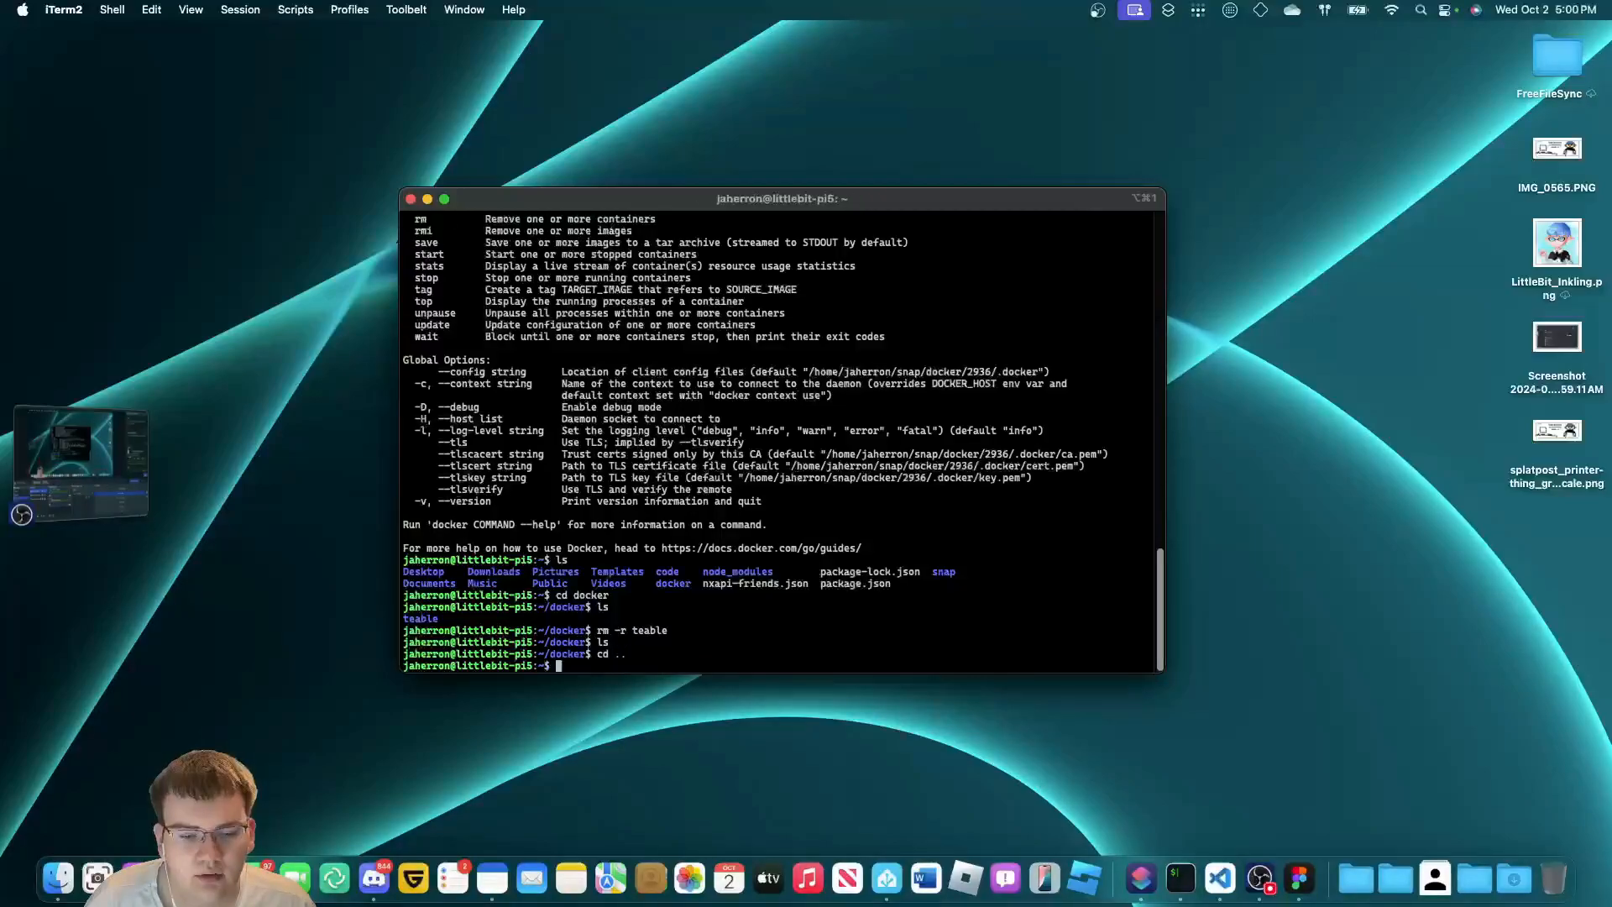
pyautogui.write('ls')
pyautogui.press('Return')
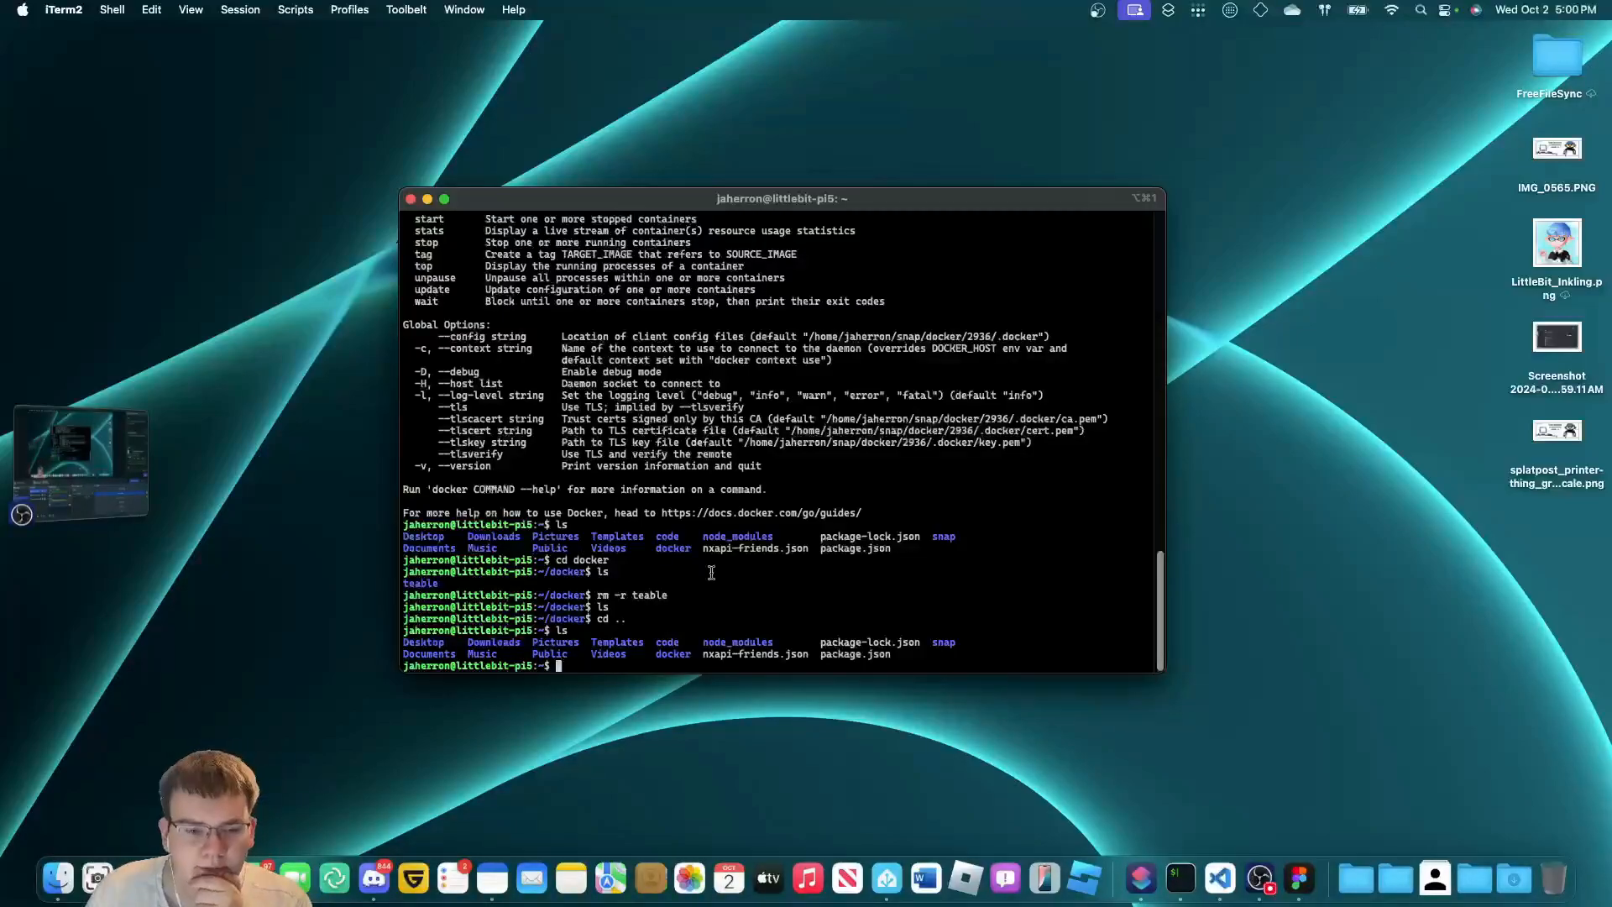
pyautogui.write('doc')
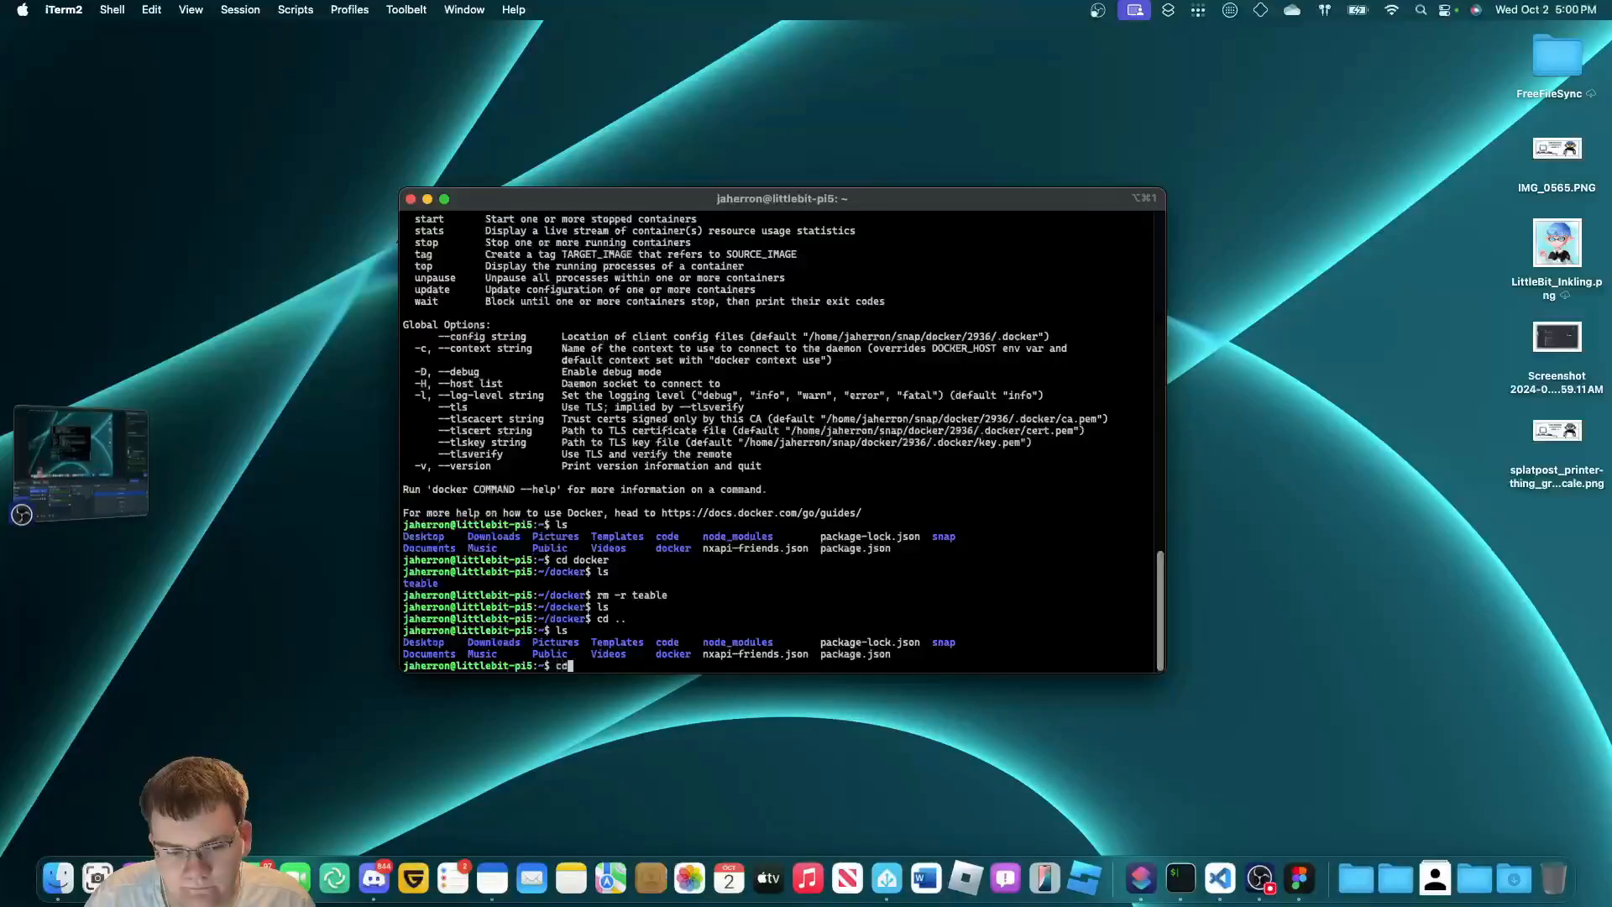
pyautogui.write('ocker')
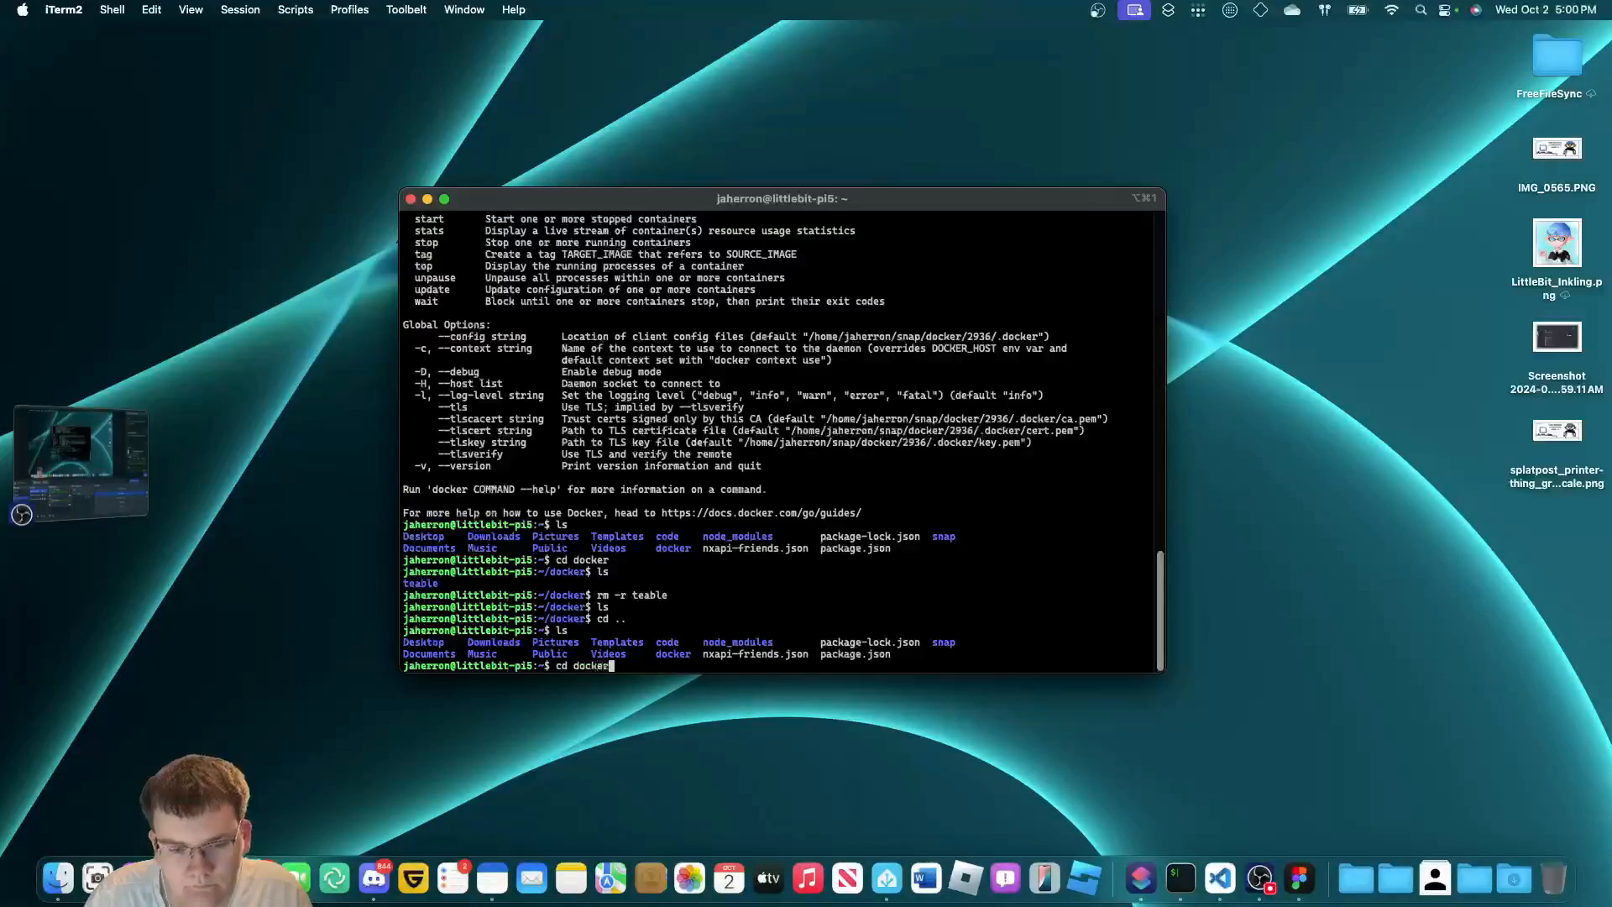
pyautogui.press('Return')
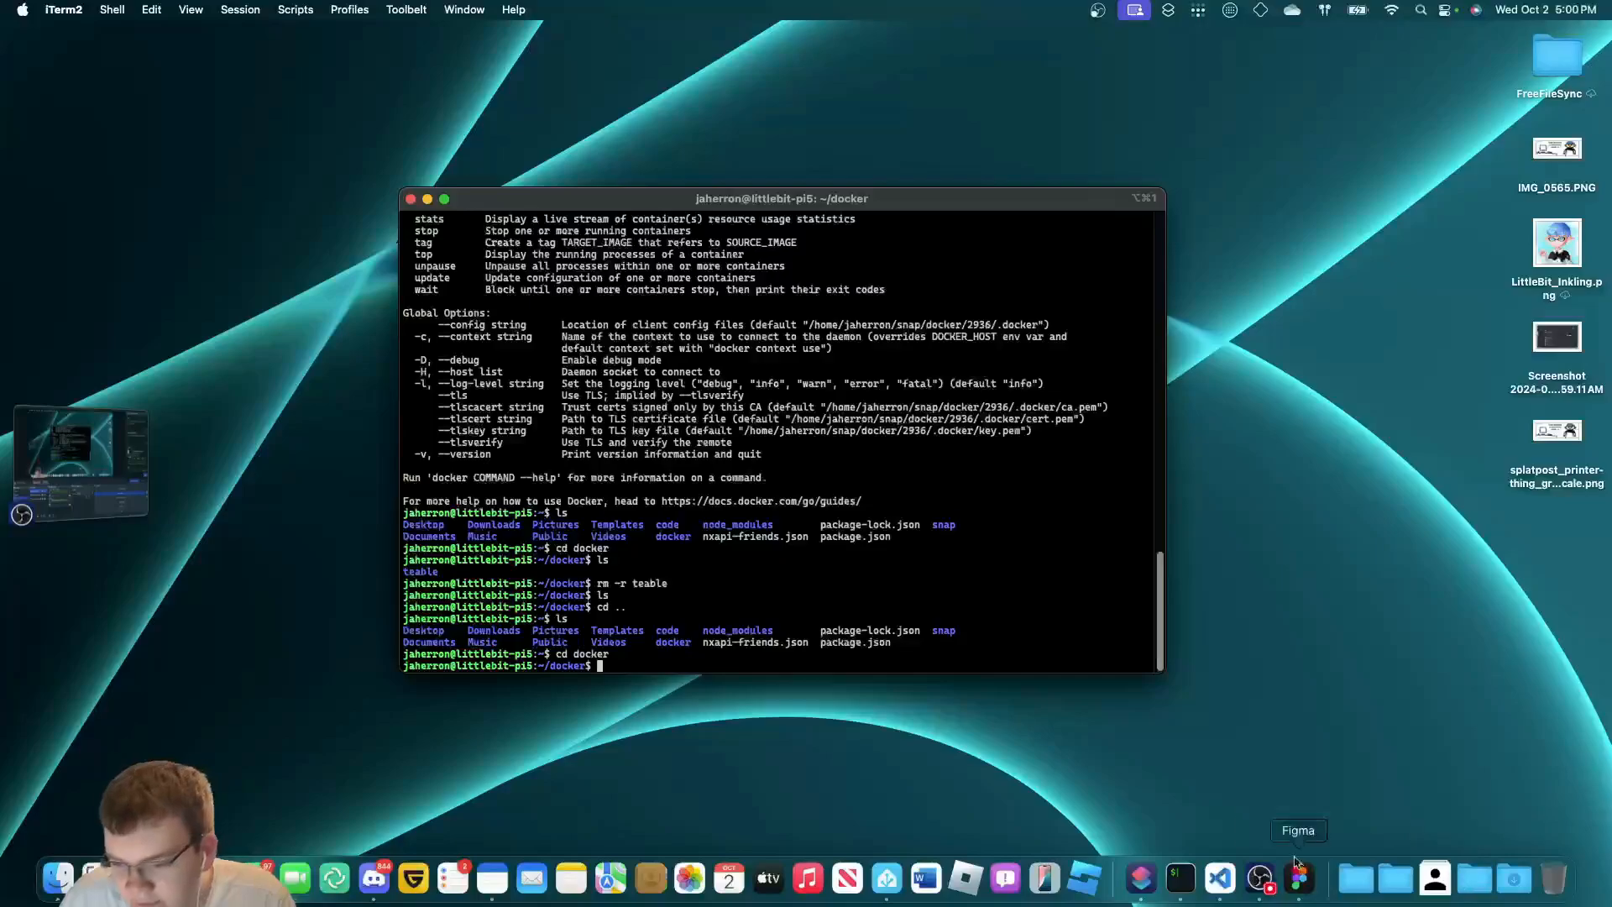
# Quit the Shortcuts app while keeping the iTerm2 session open.
pyautogui.rightClick(1181, 877)
pyautogui.click(1182, 822)
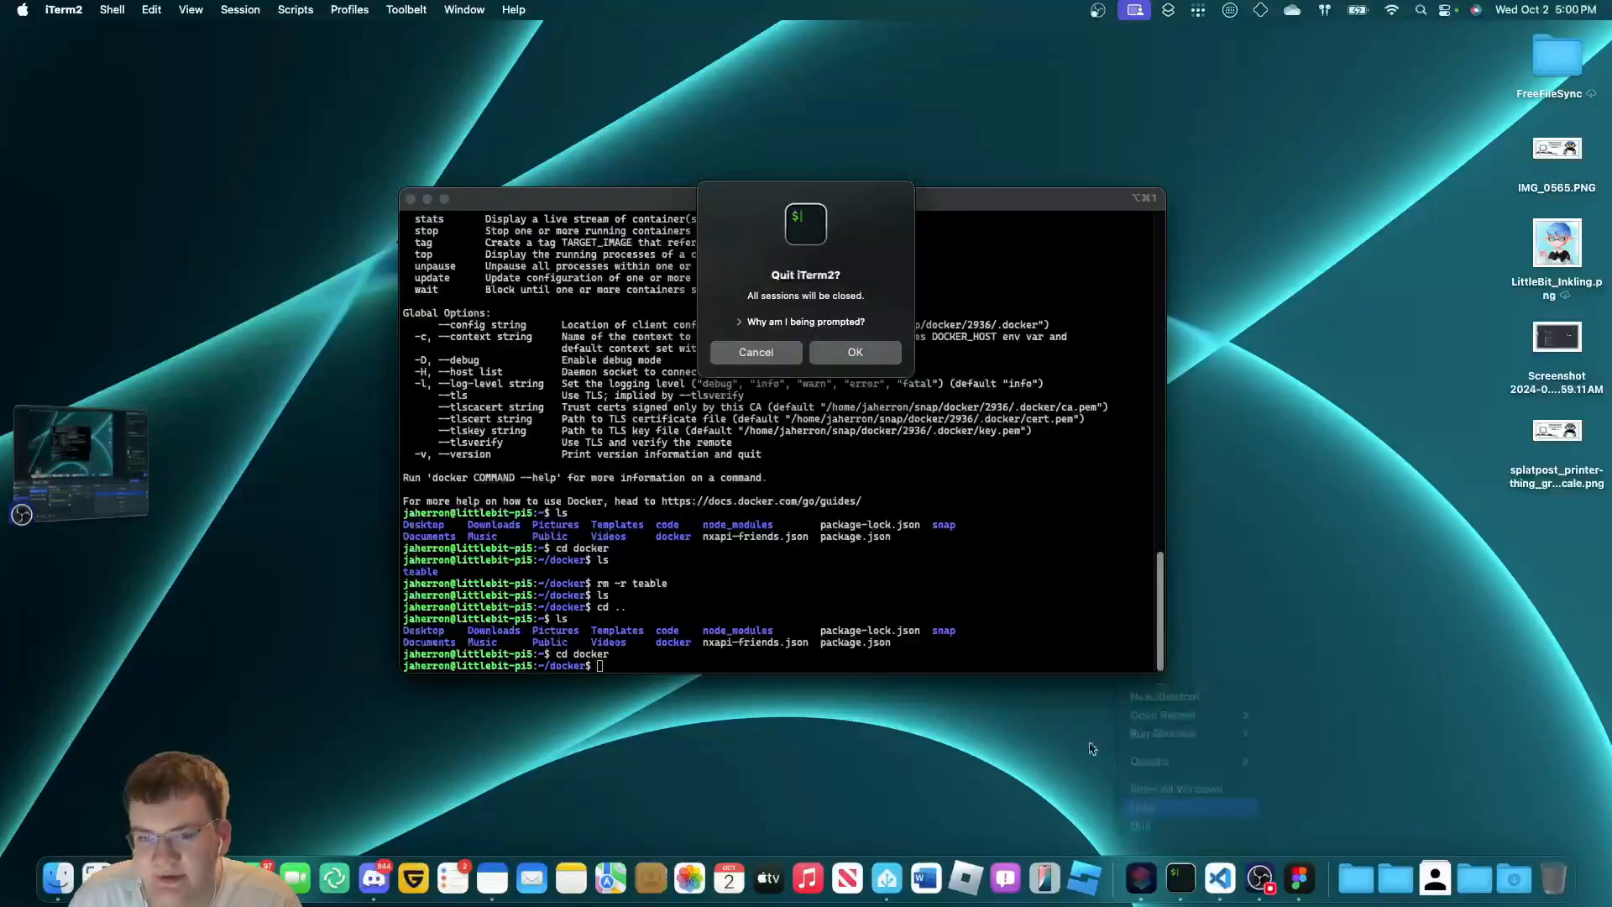
pyautogui.click(781, 357)
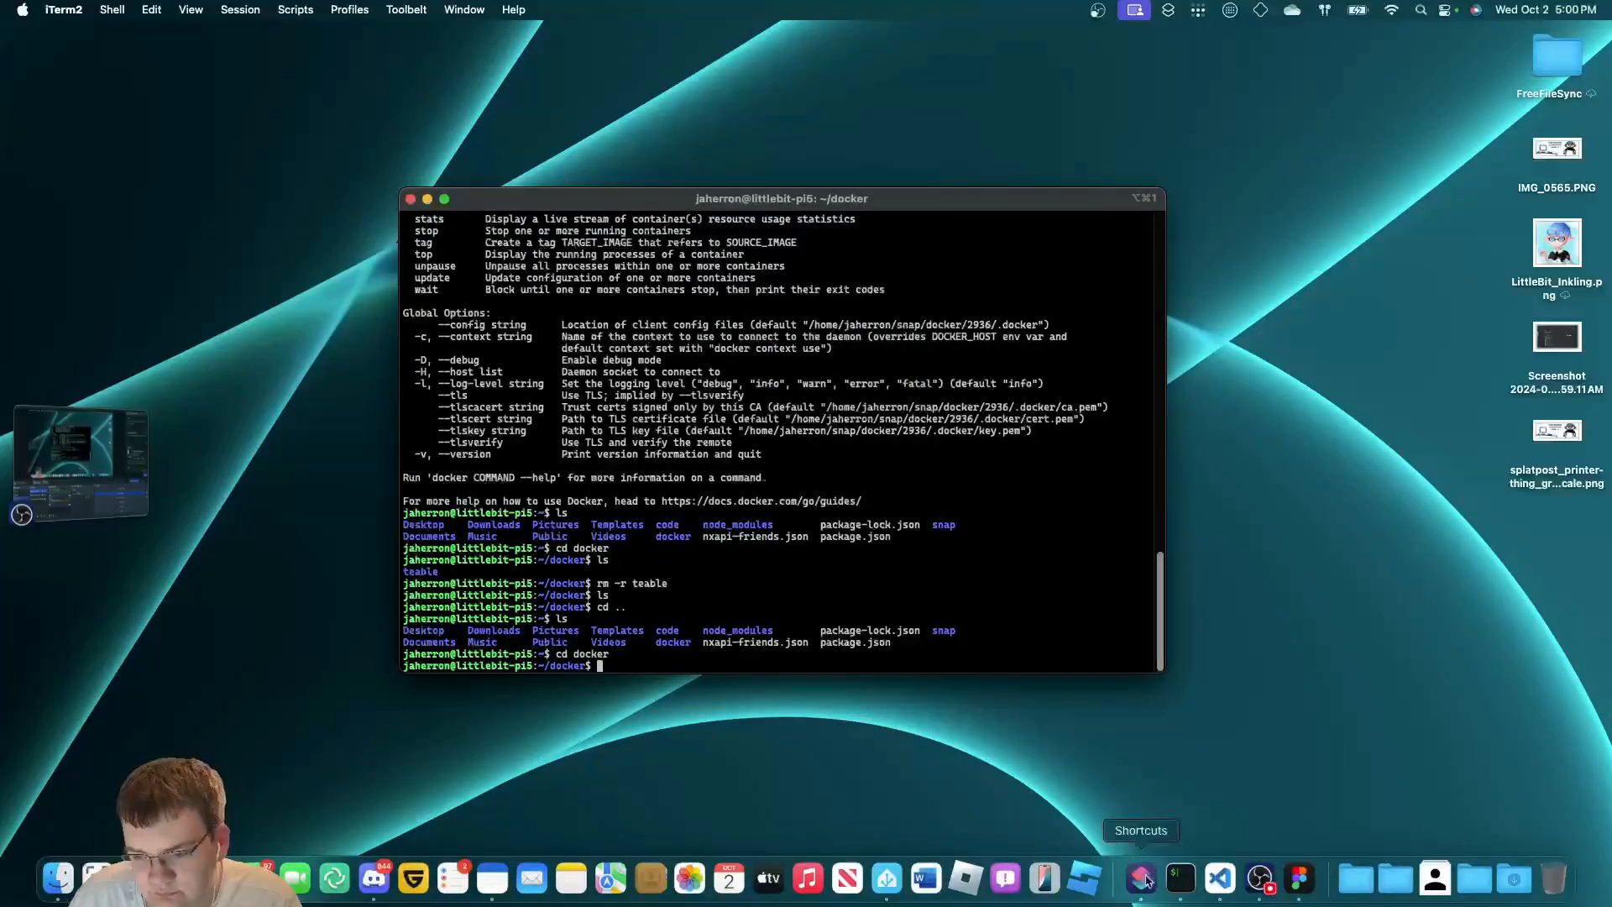
pyautogui.rightClick(1146, 879)
pyautogui.click(1155, 825)
pyautogui.rightClick(1180, 879)
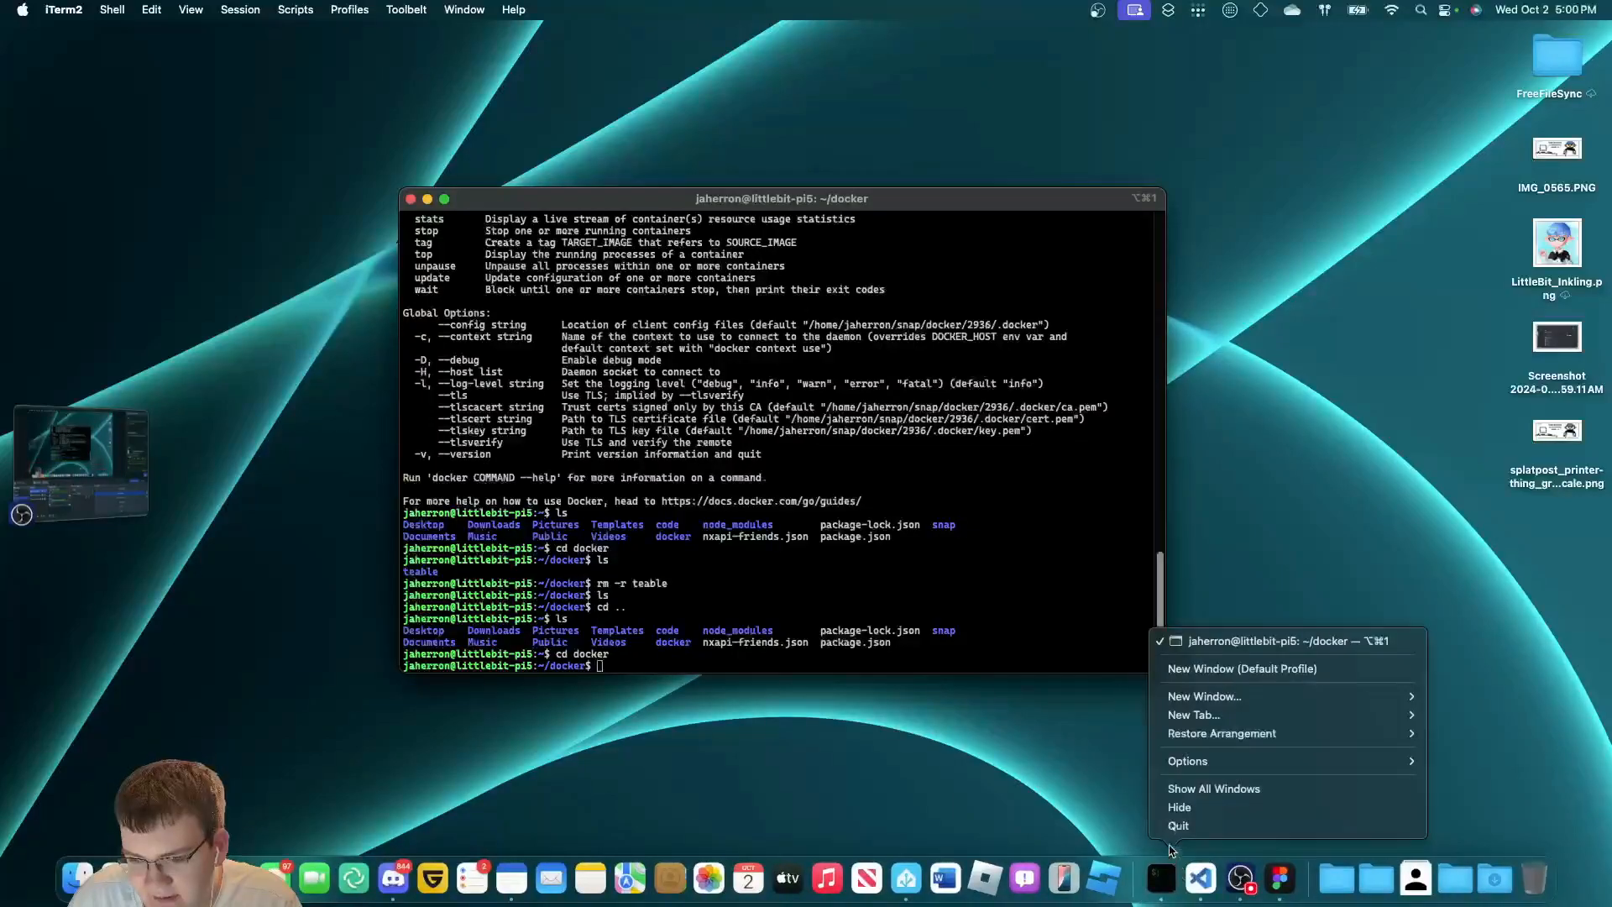
pyautogui.click(1177, 826)
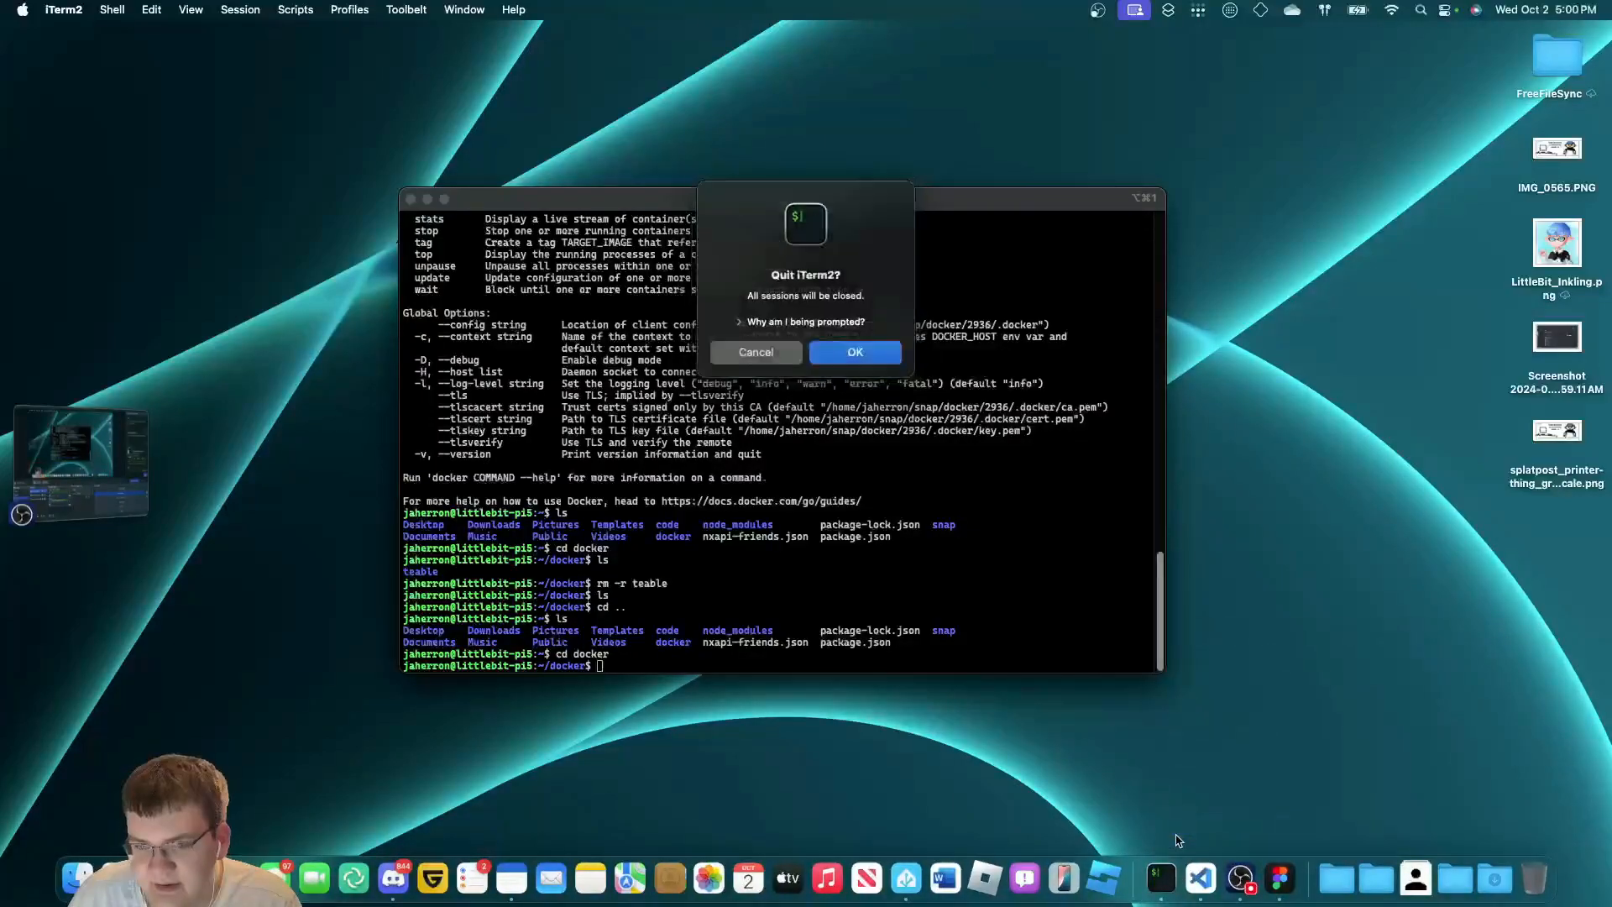
pyautogui.click(798, 356)
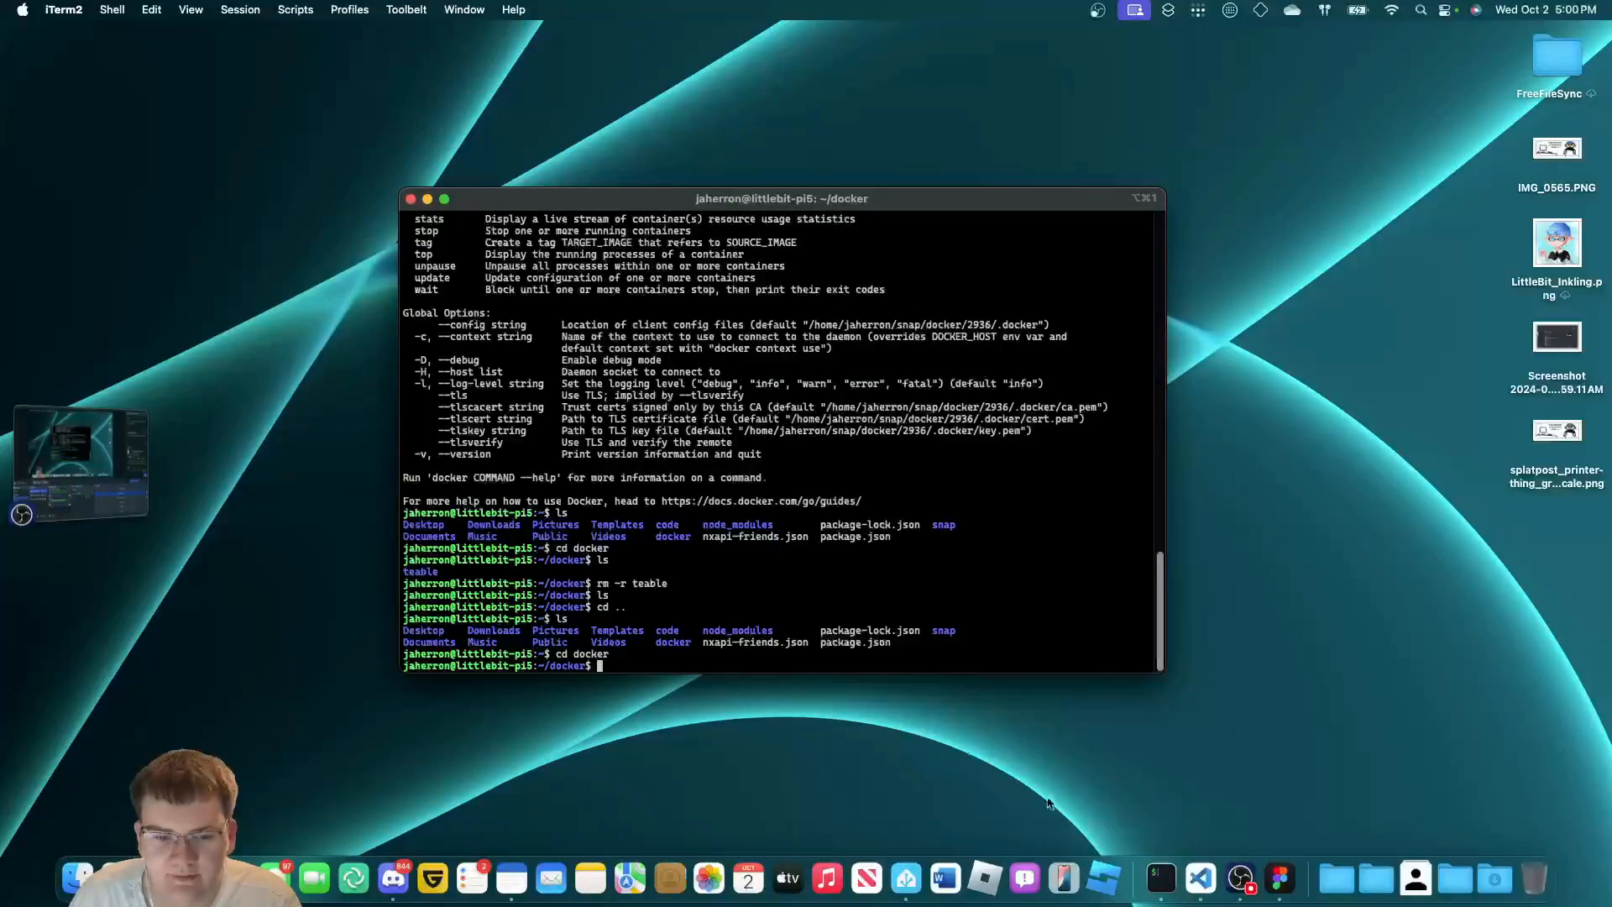
# Exit the SSH session on the Pi and close the terminal window.
pyautogui.write('e')
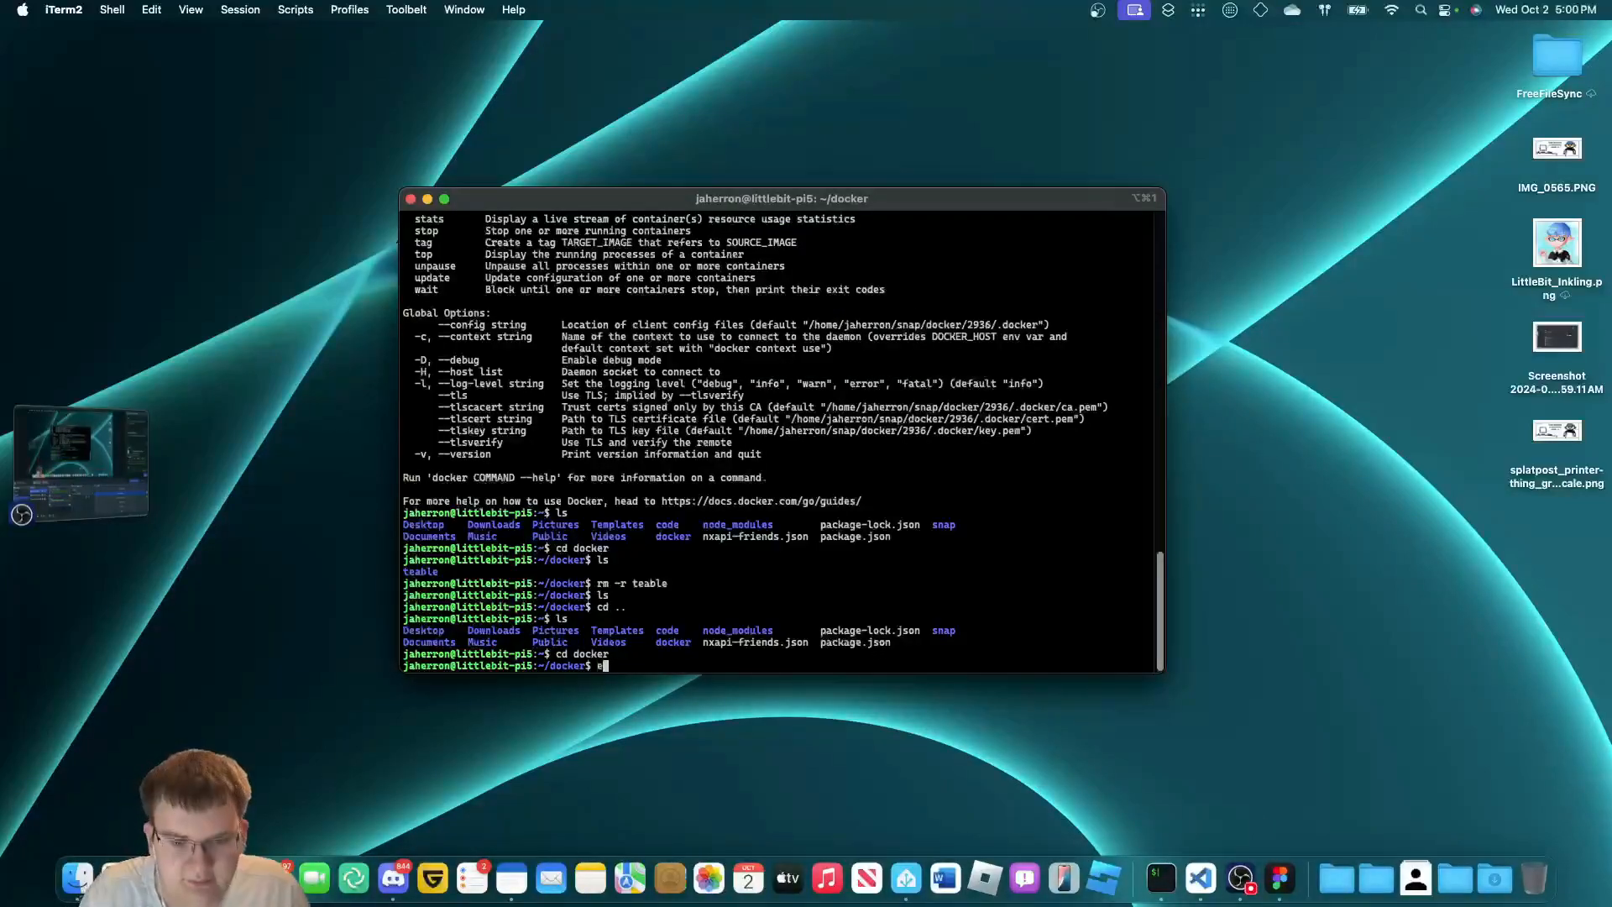
pyautogui.write('xit')
pyautogui.press('Return')
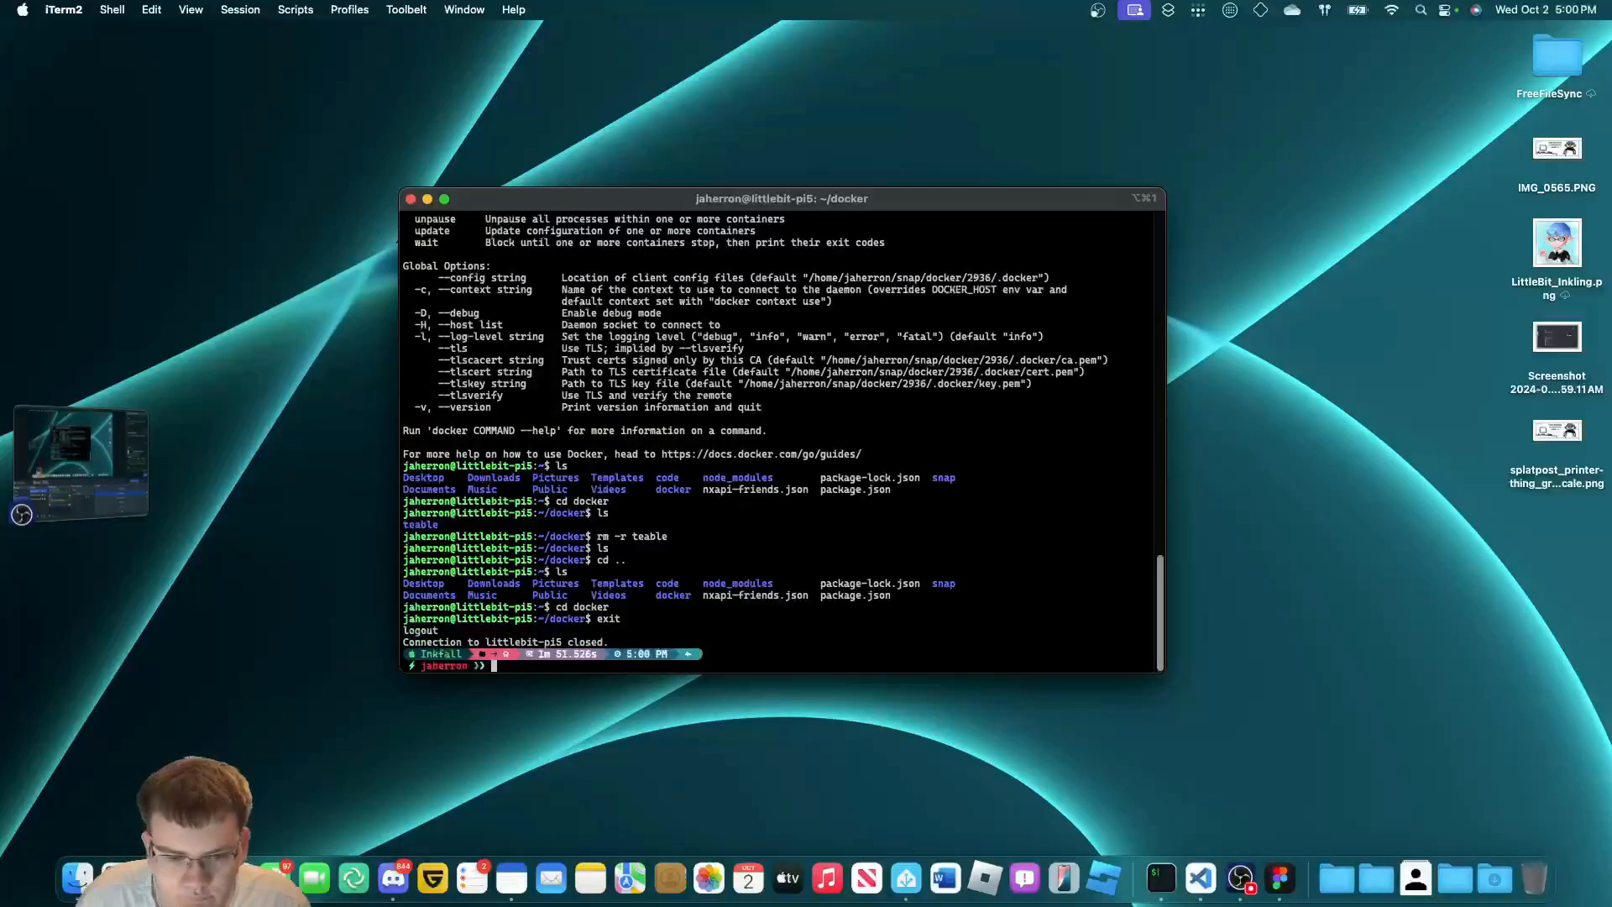
pyautogui.write('exit')
pyautogui.press('Return')
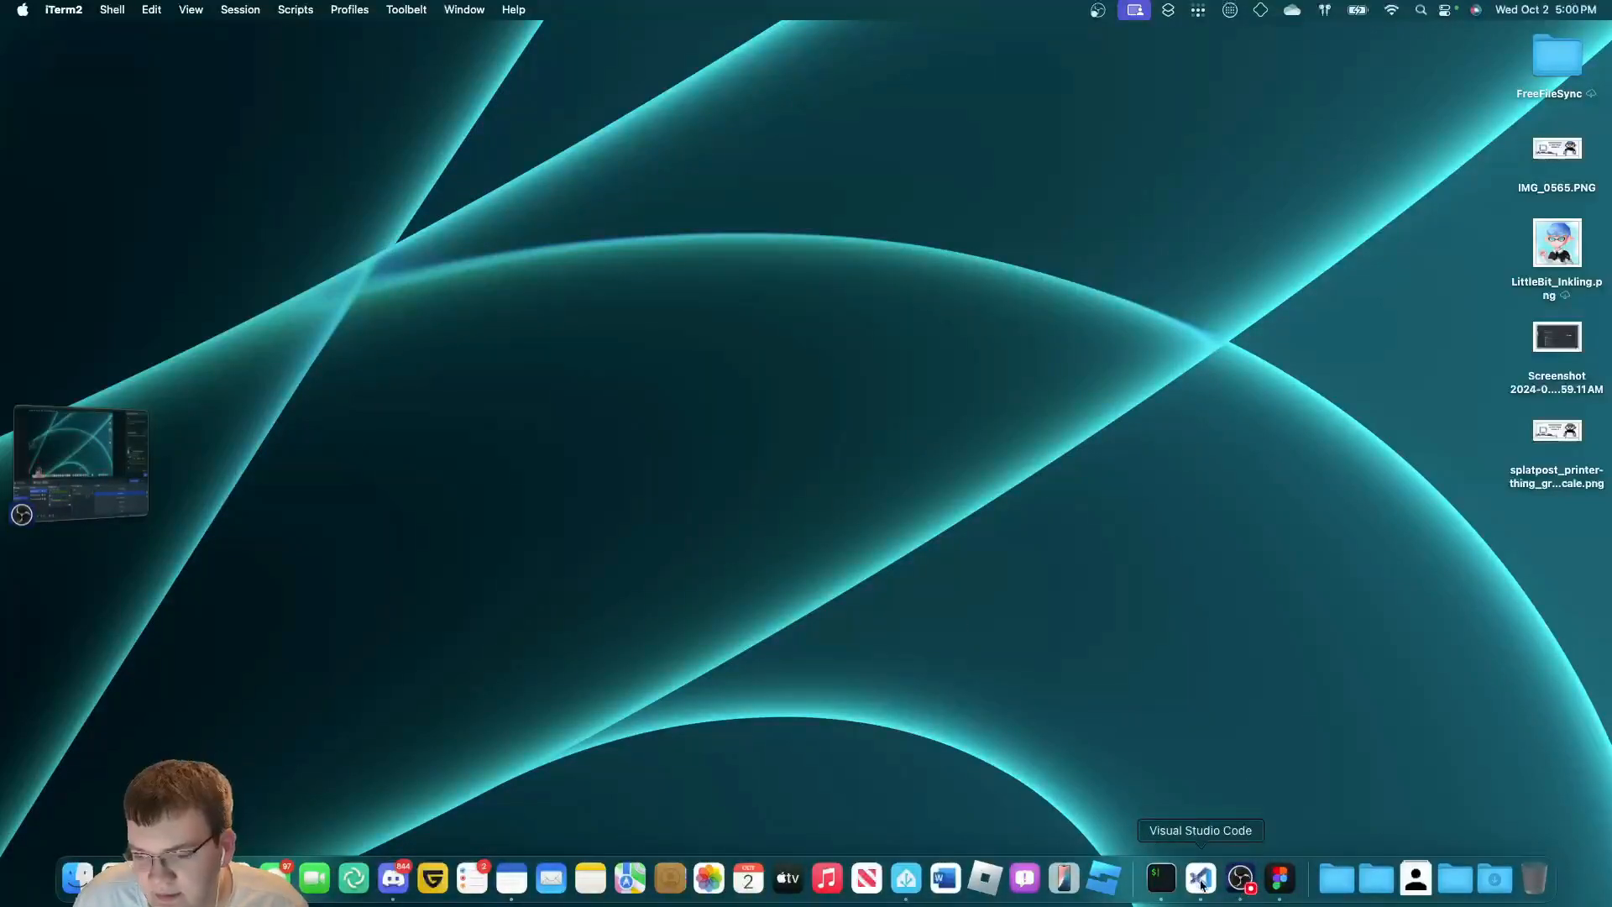
pyautogui.rightClick(1161, 878)
# Quit iTerm2 and launch Visual Studio Code in an enlarged window.
pyautogui.click(1157, 826)
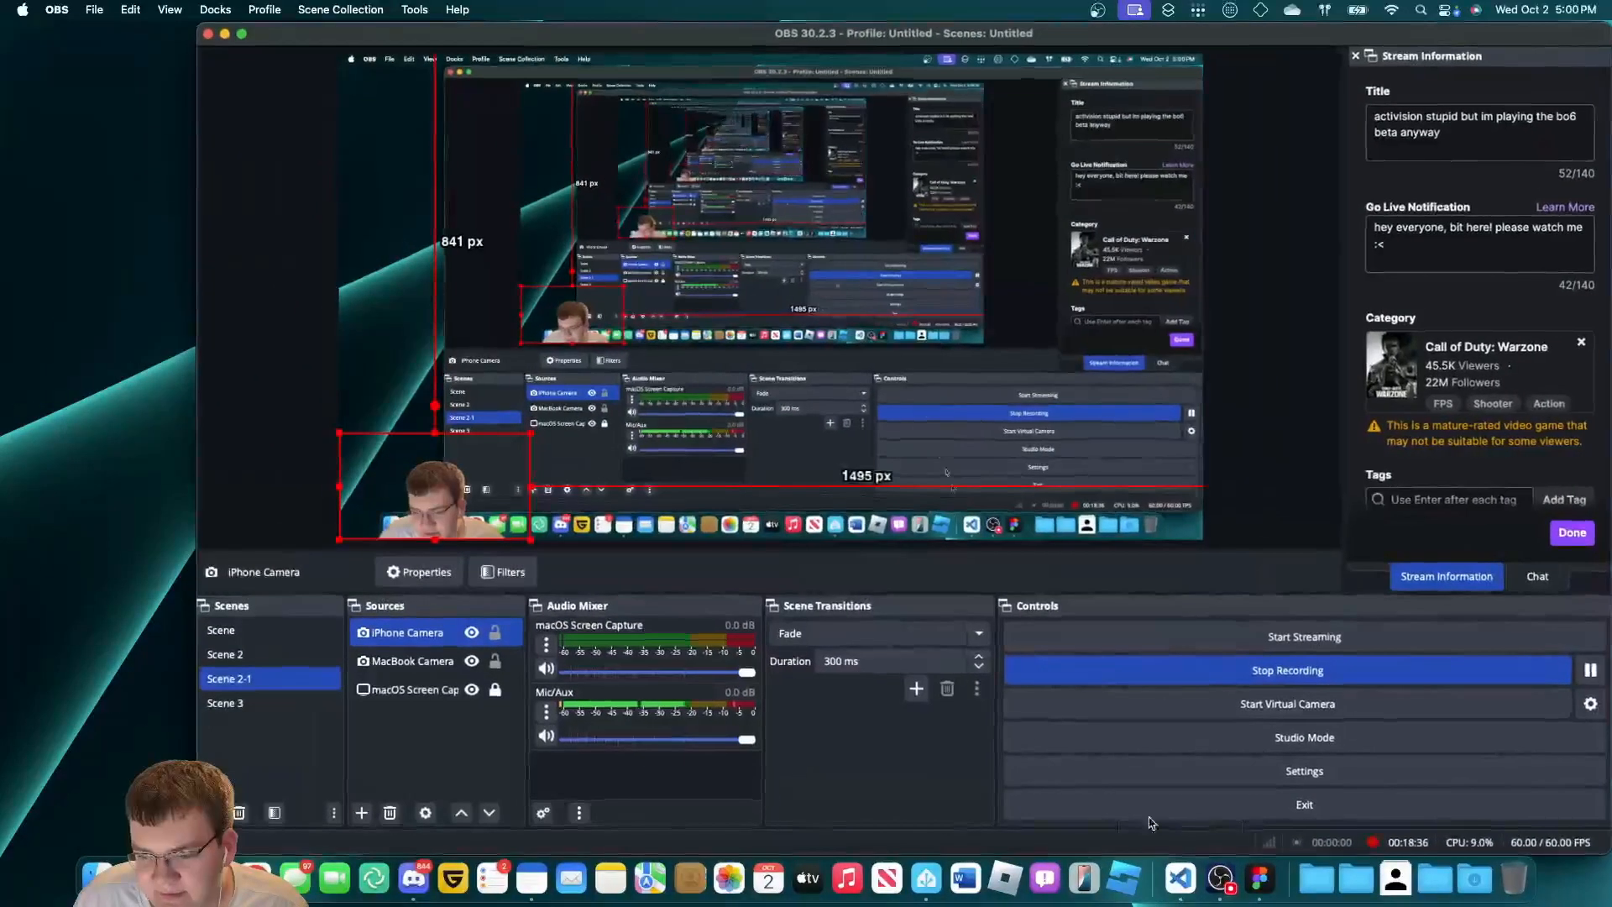
pyautogui.click(1181, 878)
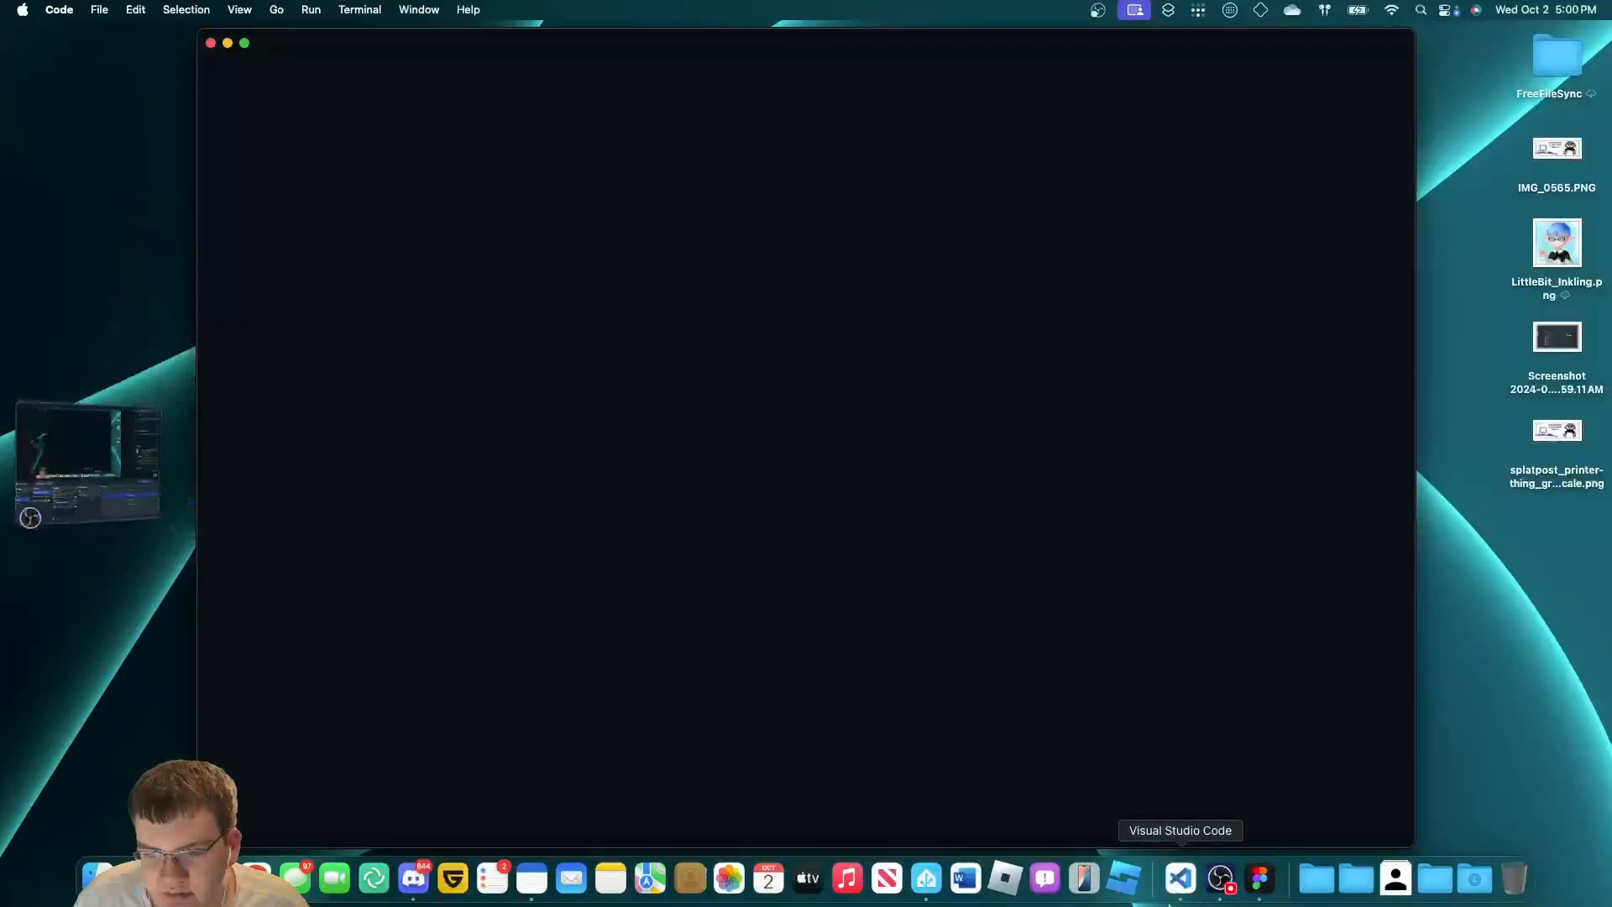
pyautogui.doubleClick(1414, 760)
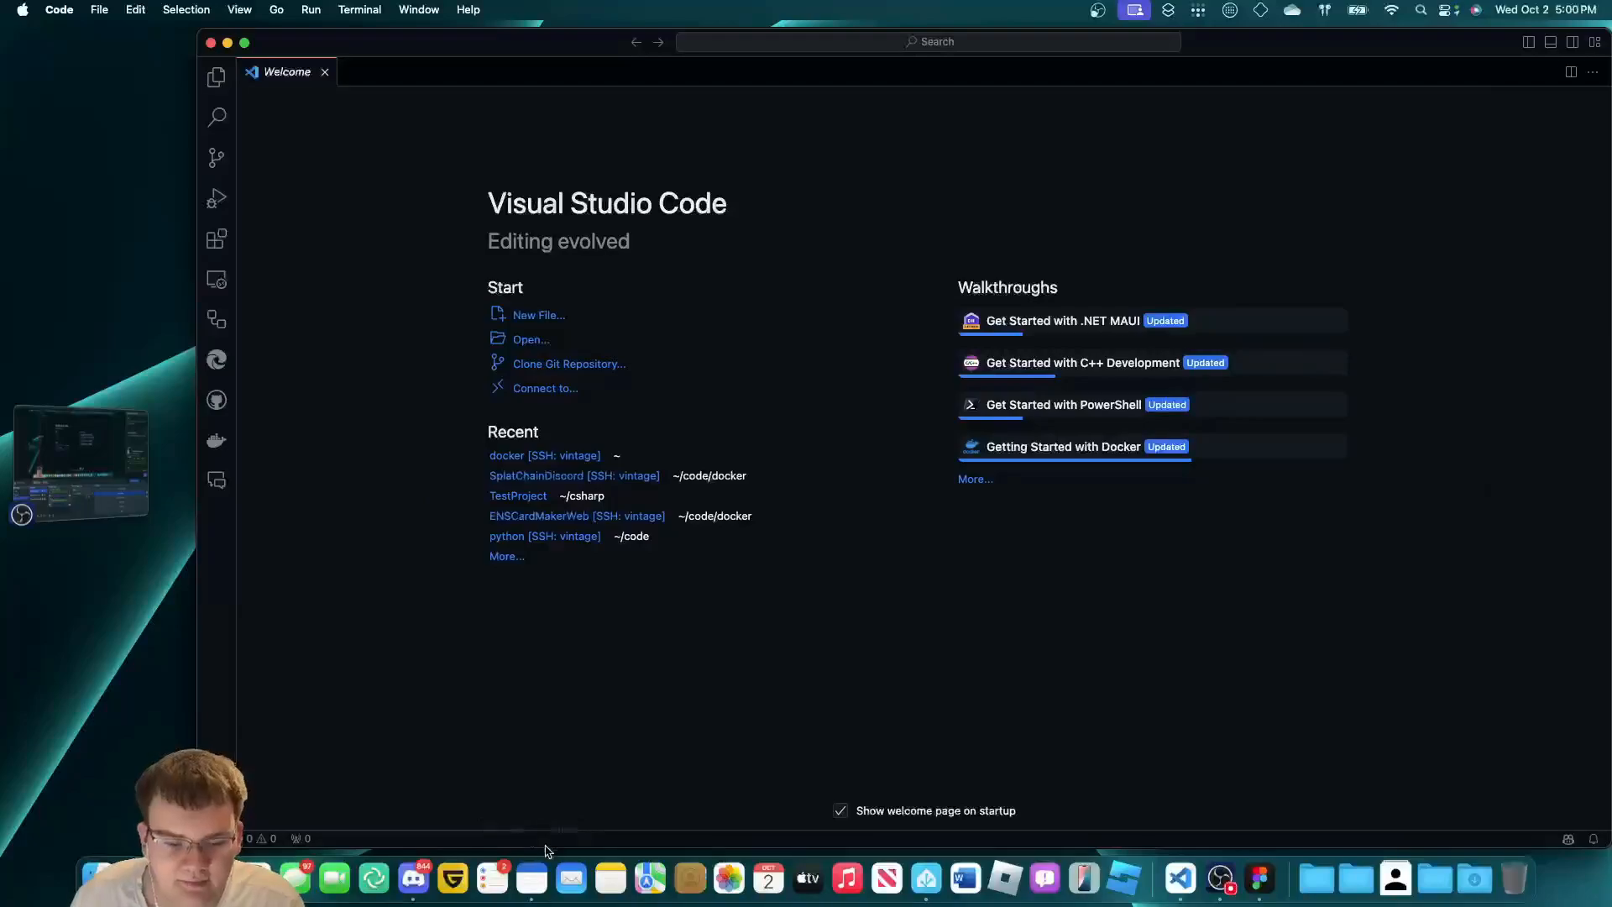
pyautogui.doubleClick(545, 849)
# Connect a remote window over SSH to the littlebit-pi5 host.
pyautogui.click(214, 845)
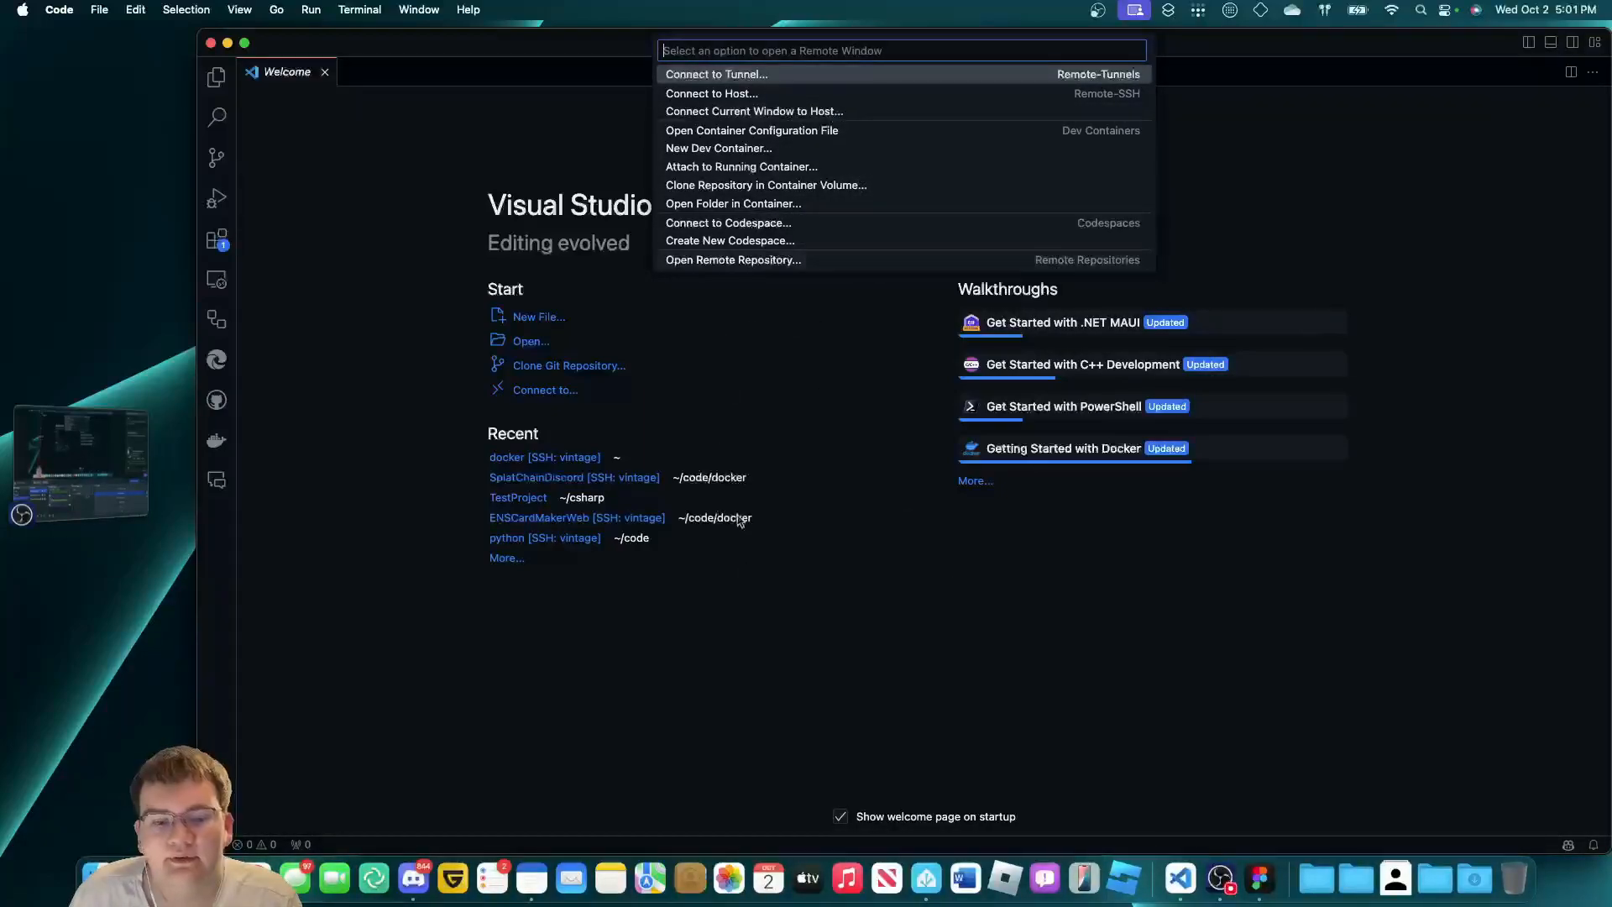
pyautogui.press('Escape')
pyautogui.click(211, 845)
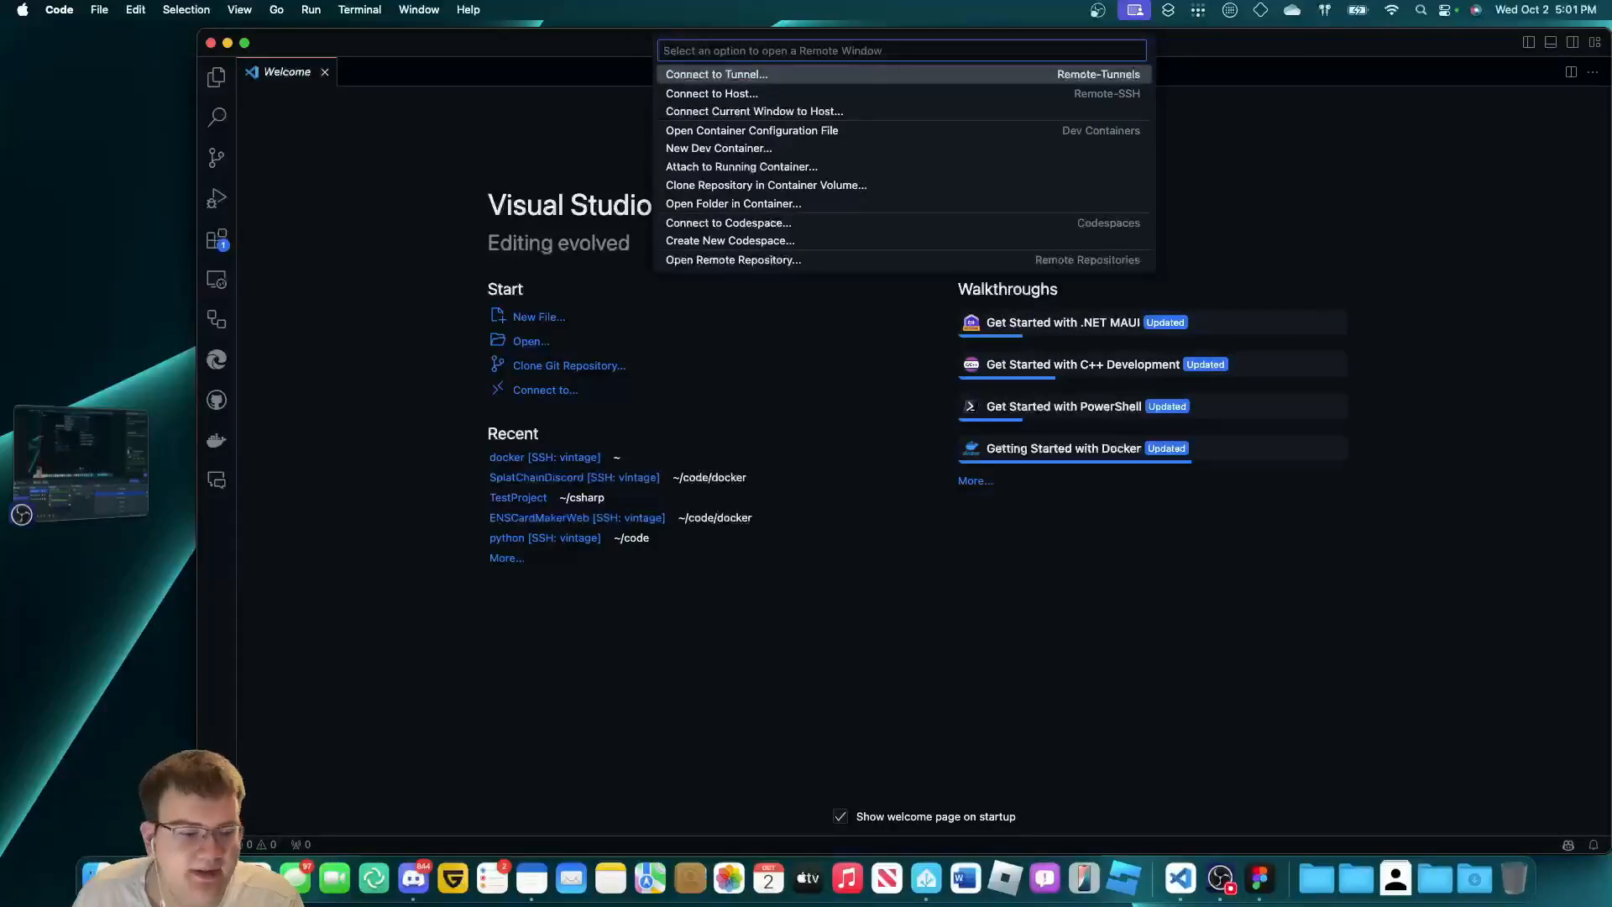
pyautogui.click(831, 113)
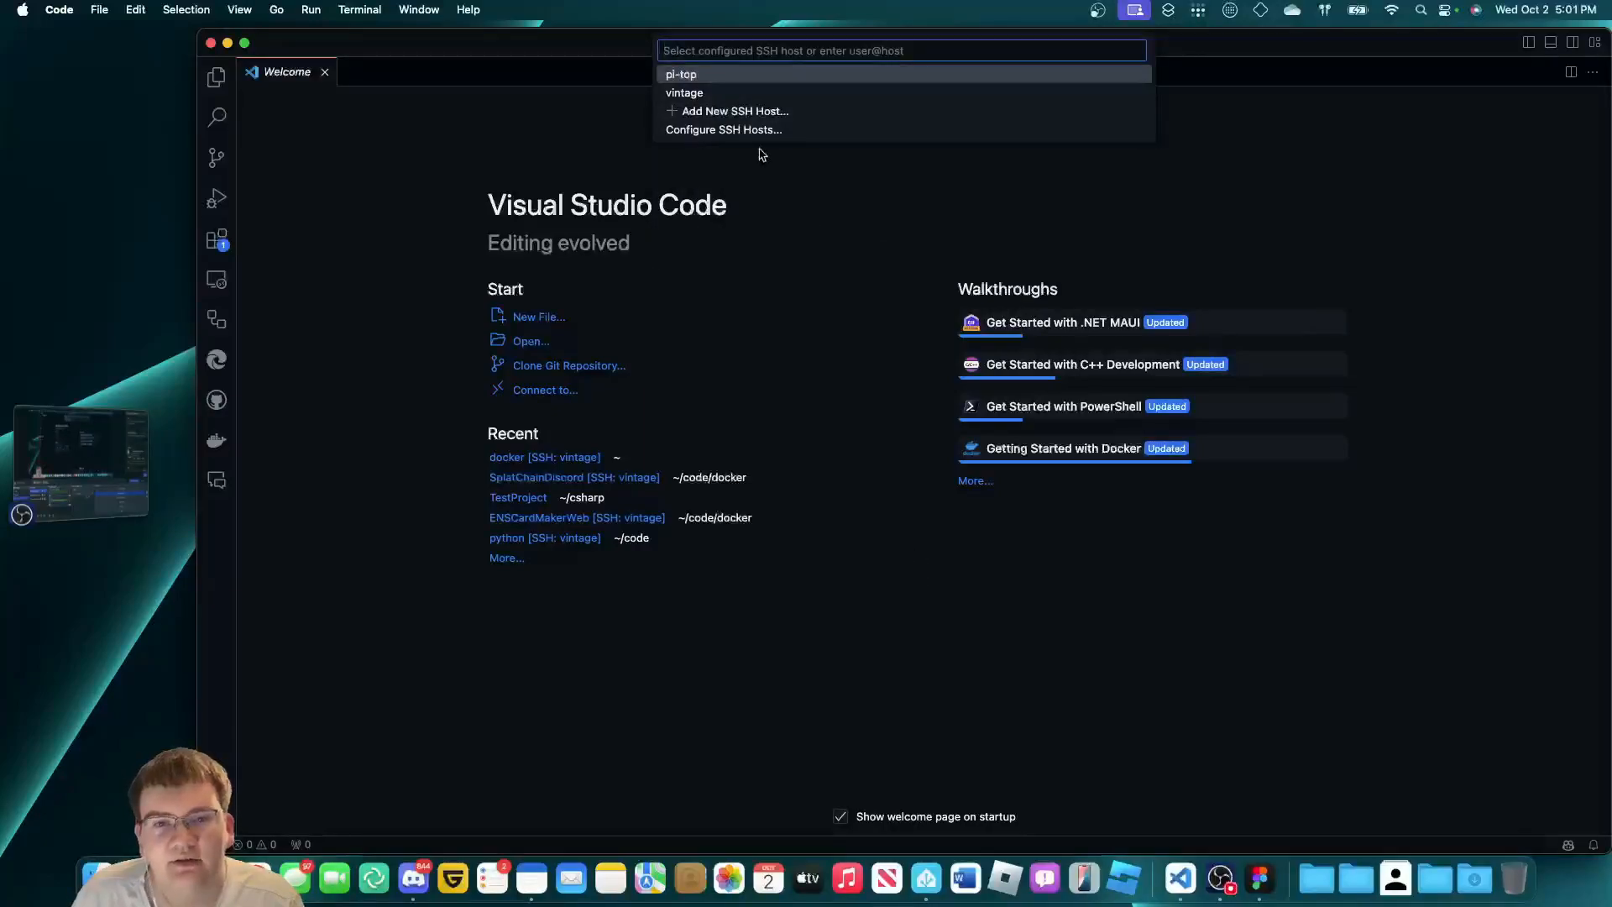
pyautogui.write('jah')
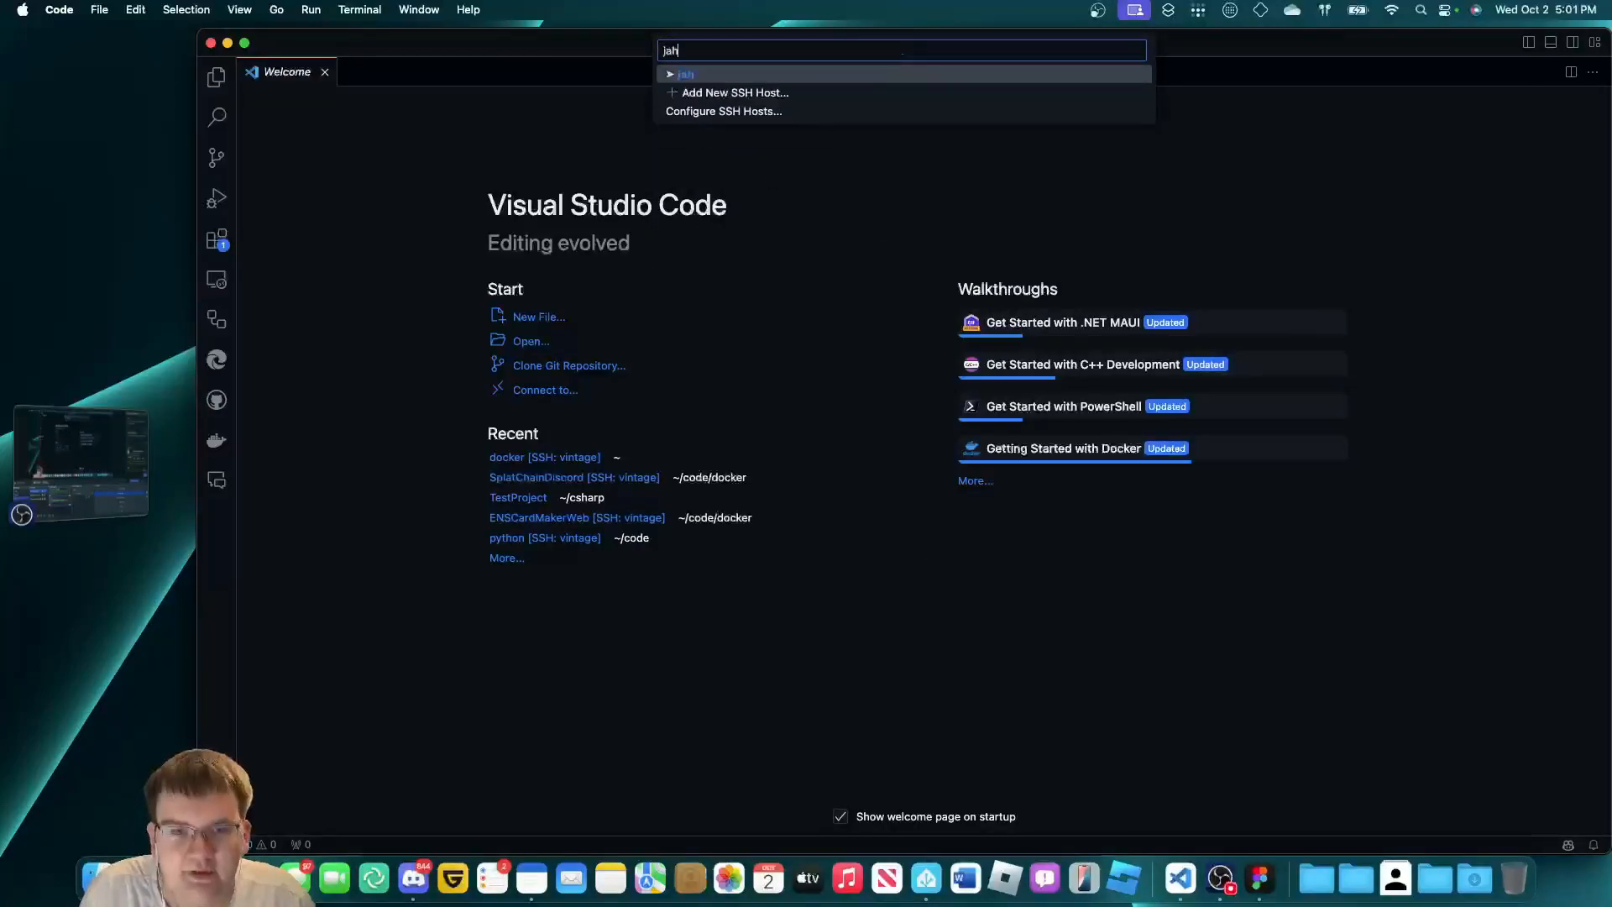
pyautogui.write('erron@litltebit')
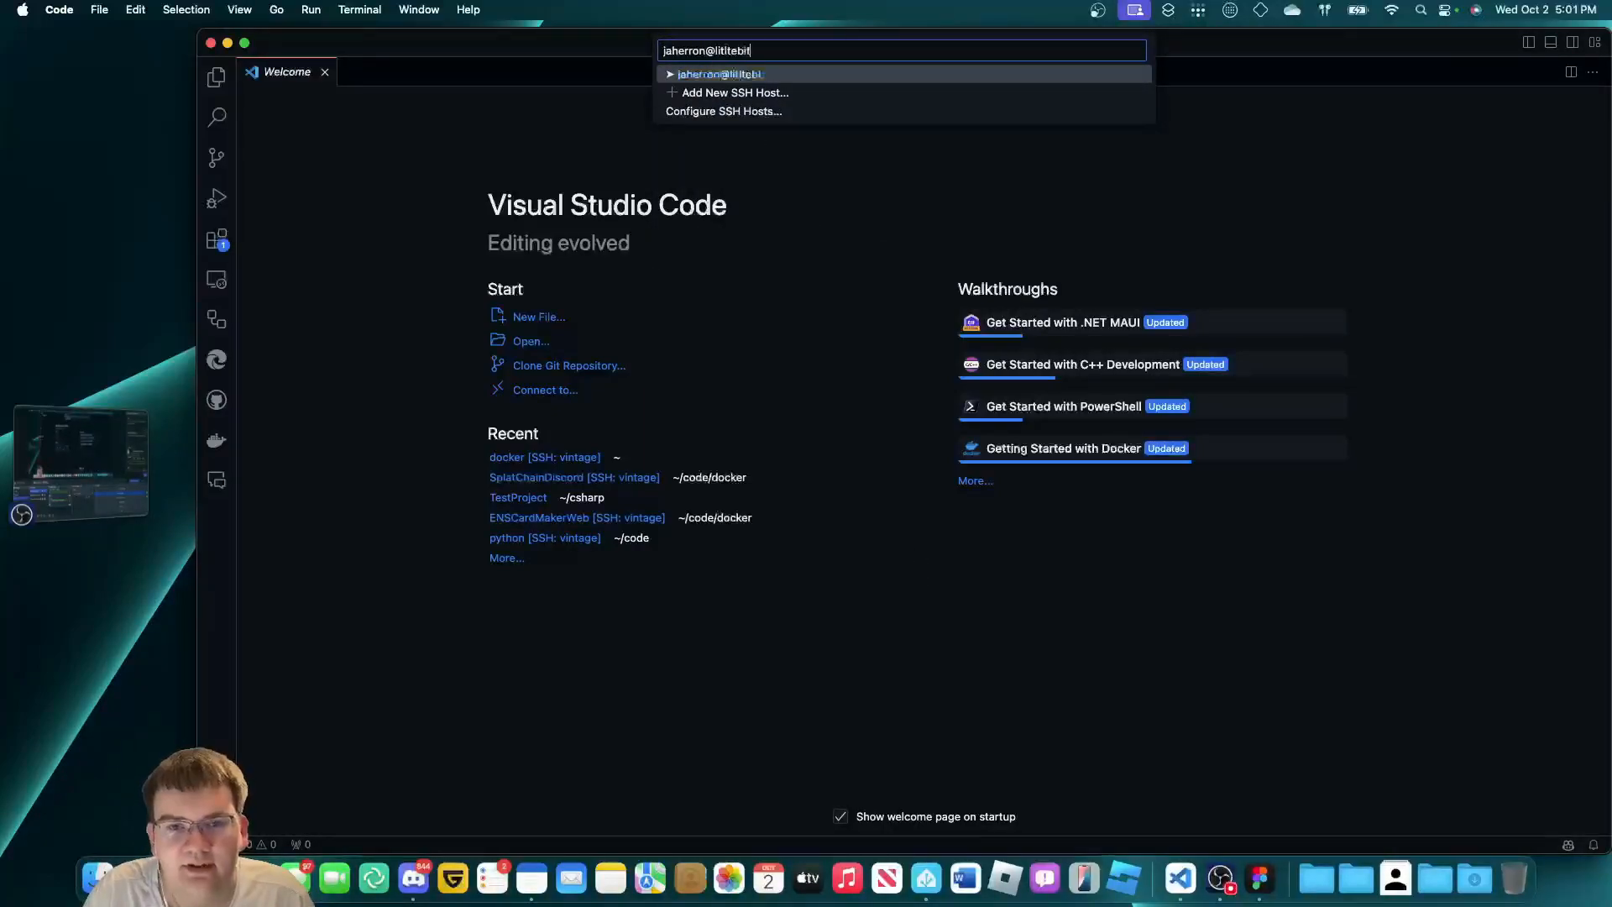
pyautogui.write('lebit-pi5')
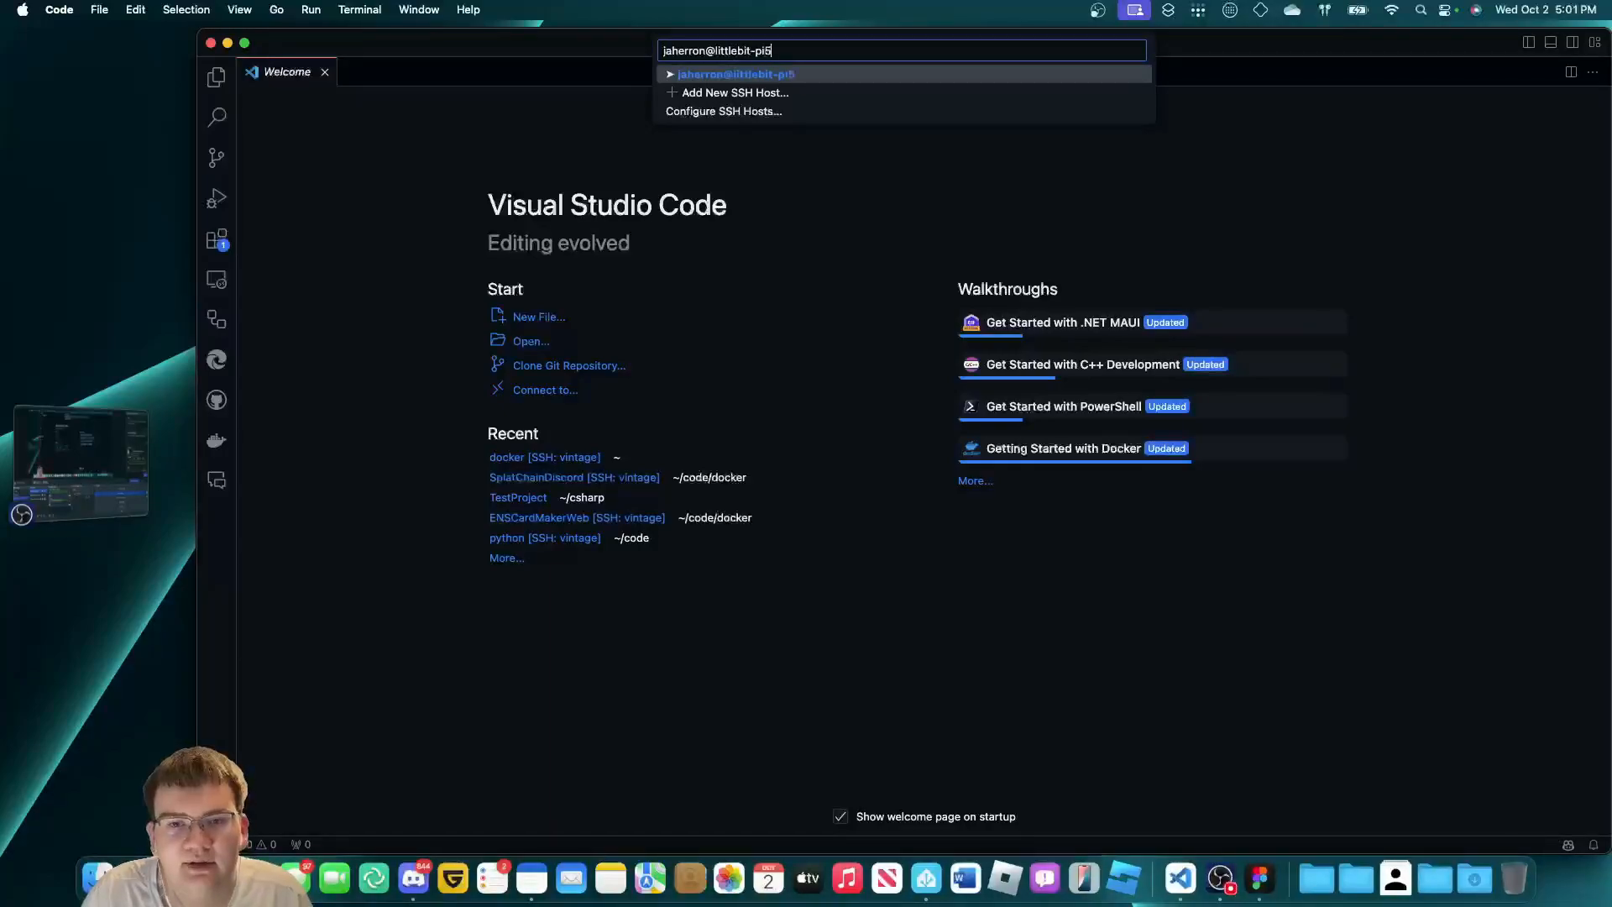
pyautogui.press('Return')
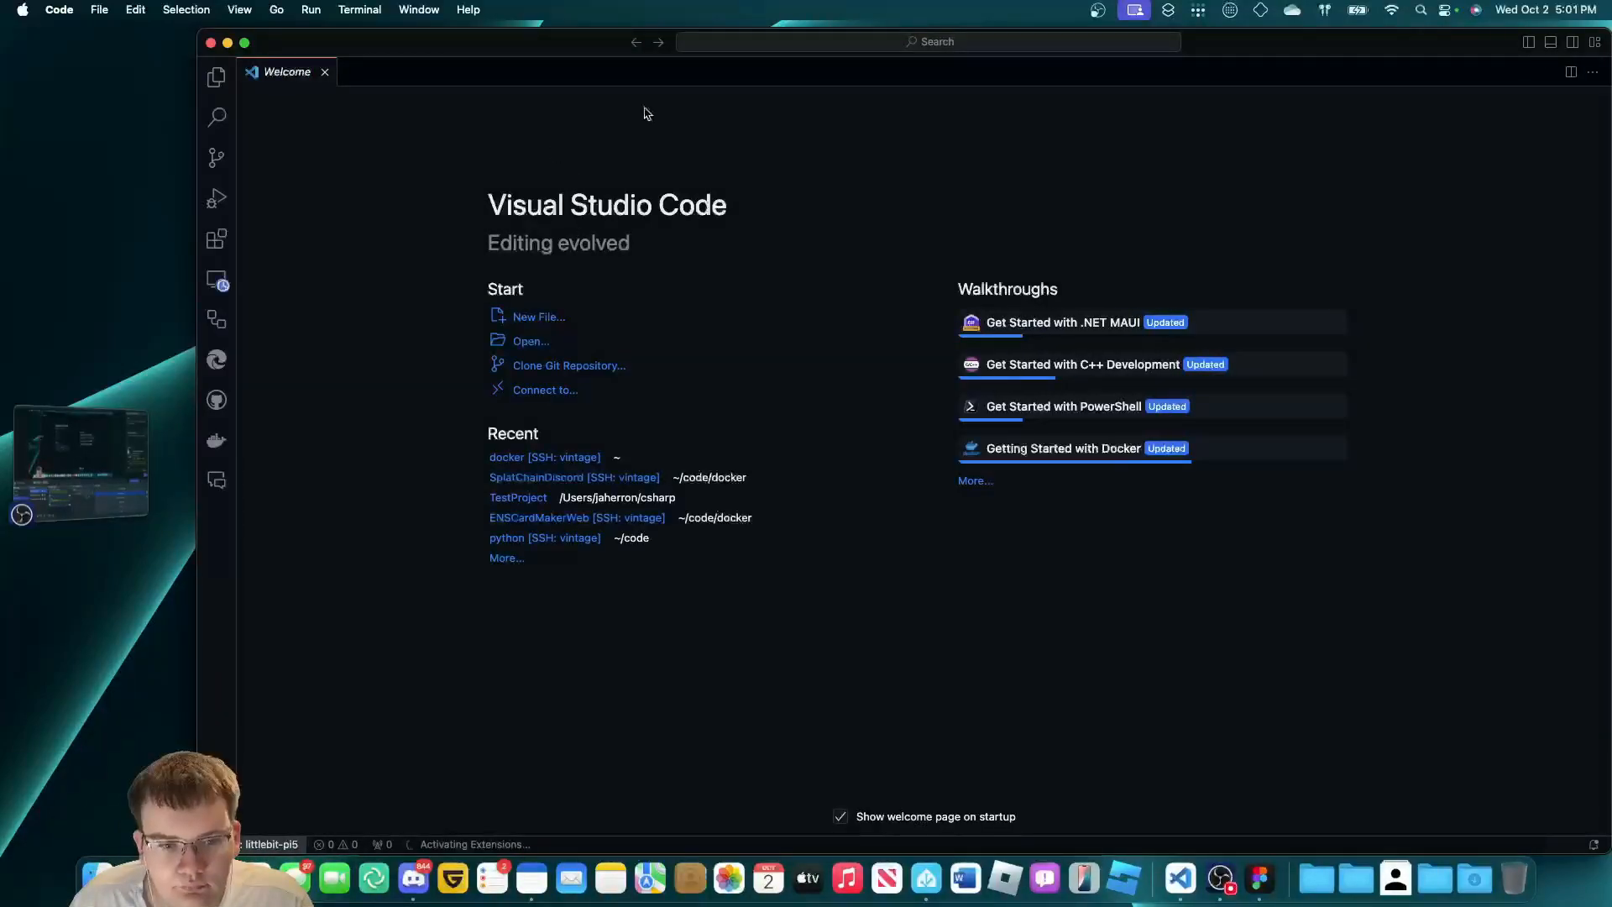
# Open the Pi's docker folder in the remote window and trust its authors.
pyautogui.click(761, 44)
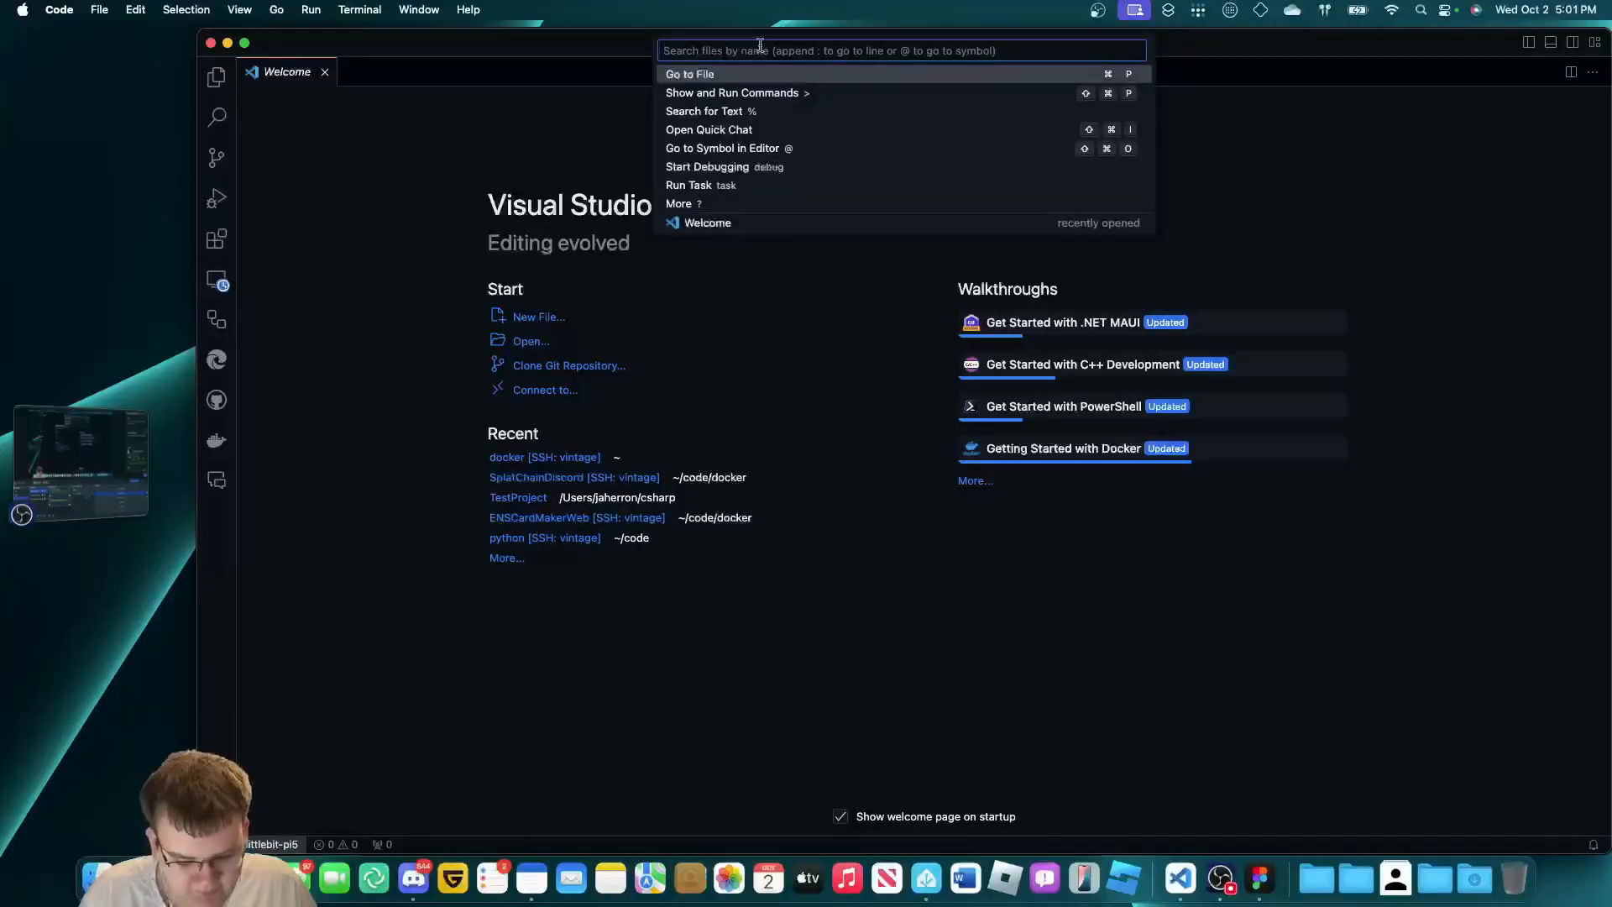
pyautogui.write('>open')
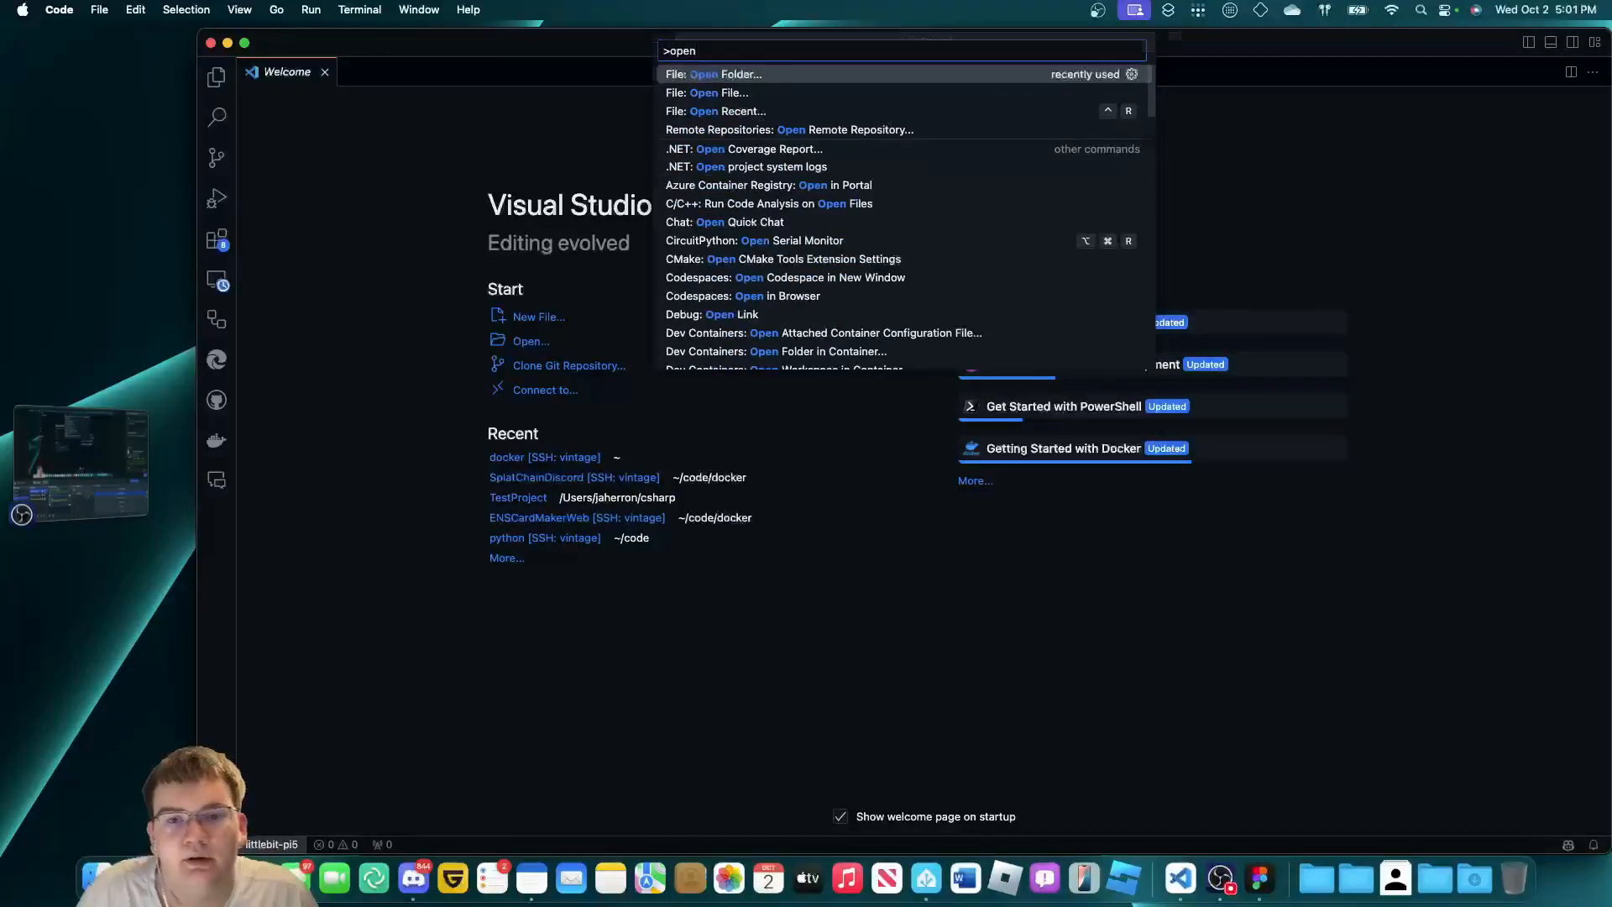
pyautogui.press('Return')
pyautogui.scroll(-5, 863, 263)
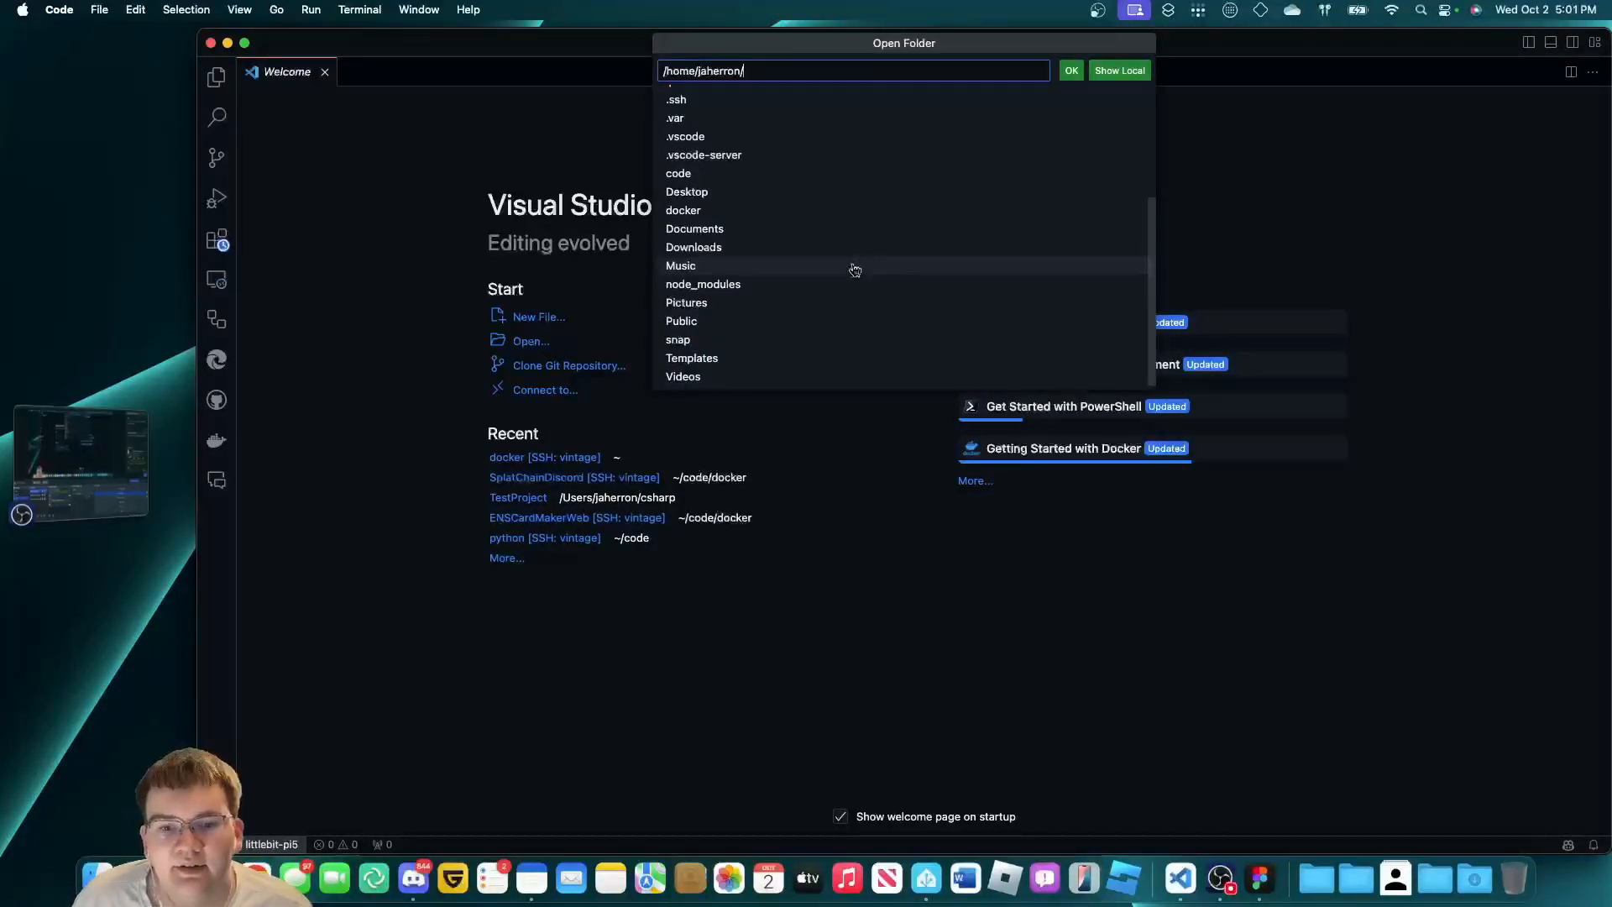
pyautogui.click(683, 214)
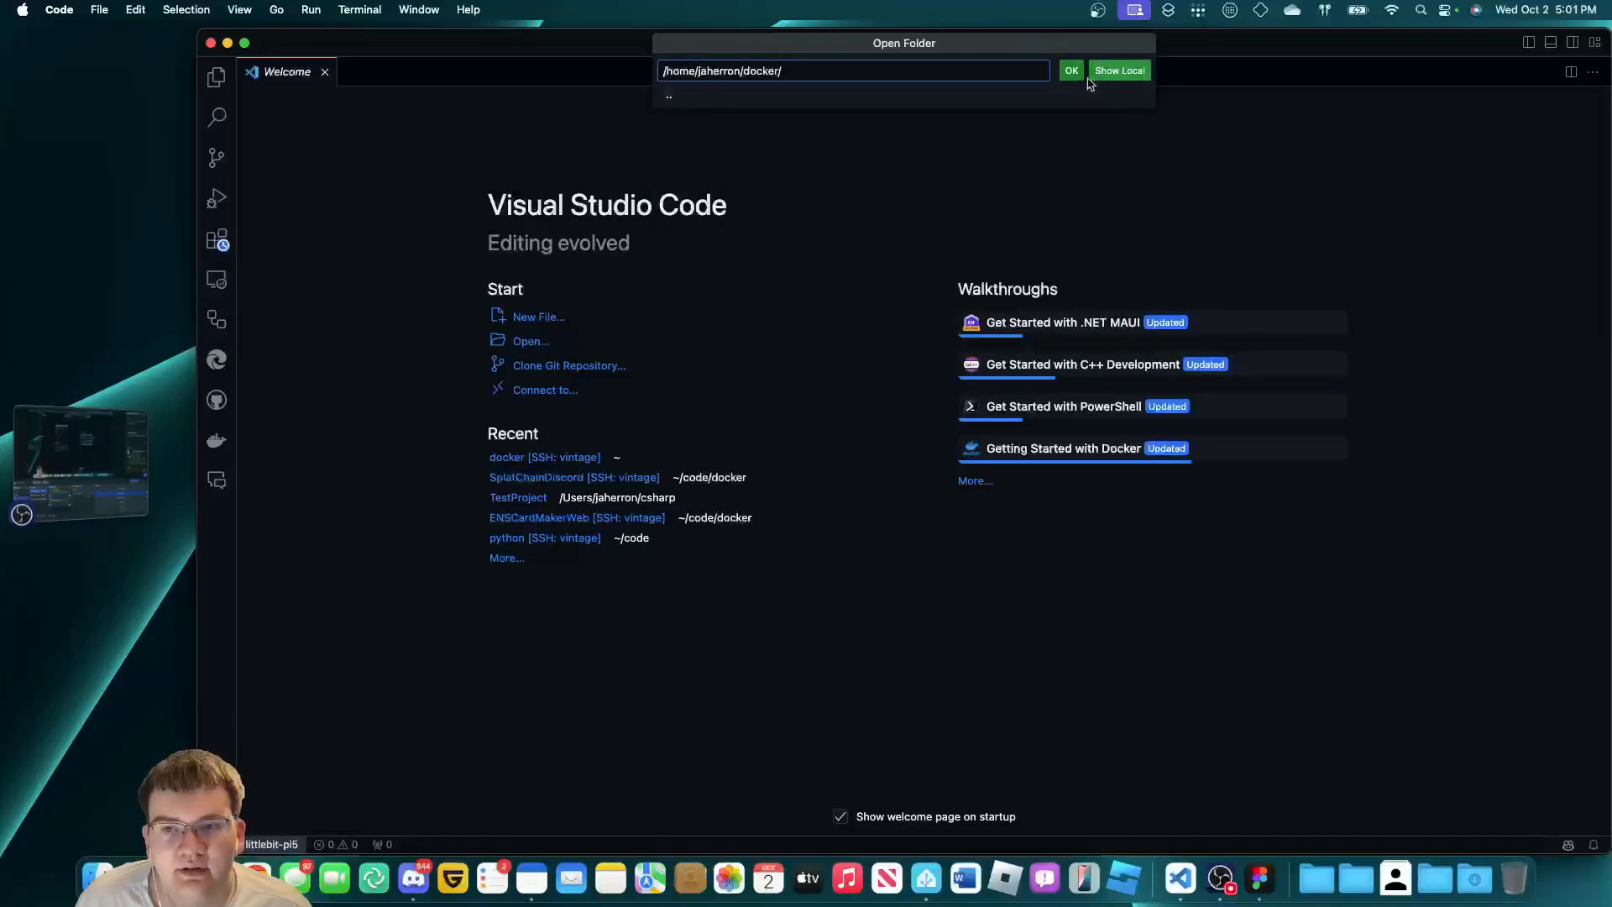
pyautogui.click(1071, 70)
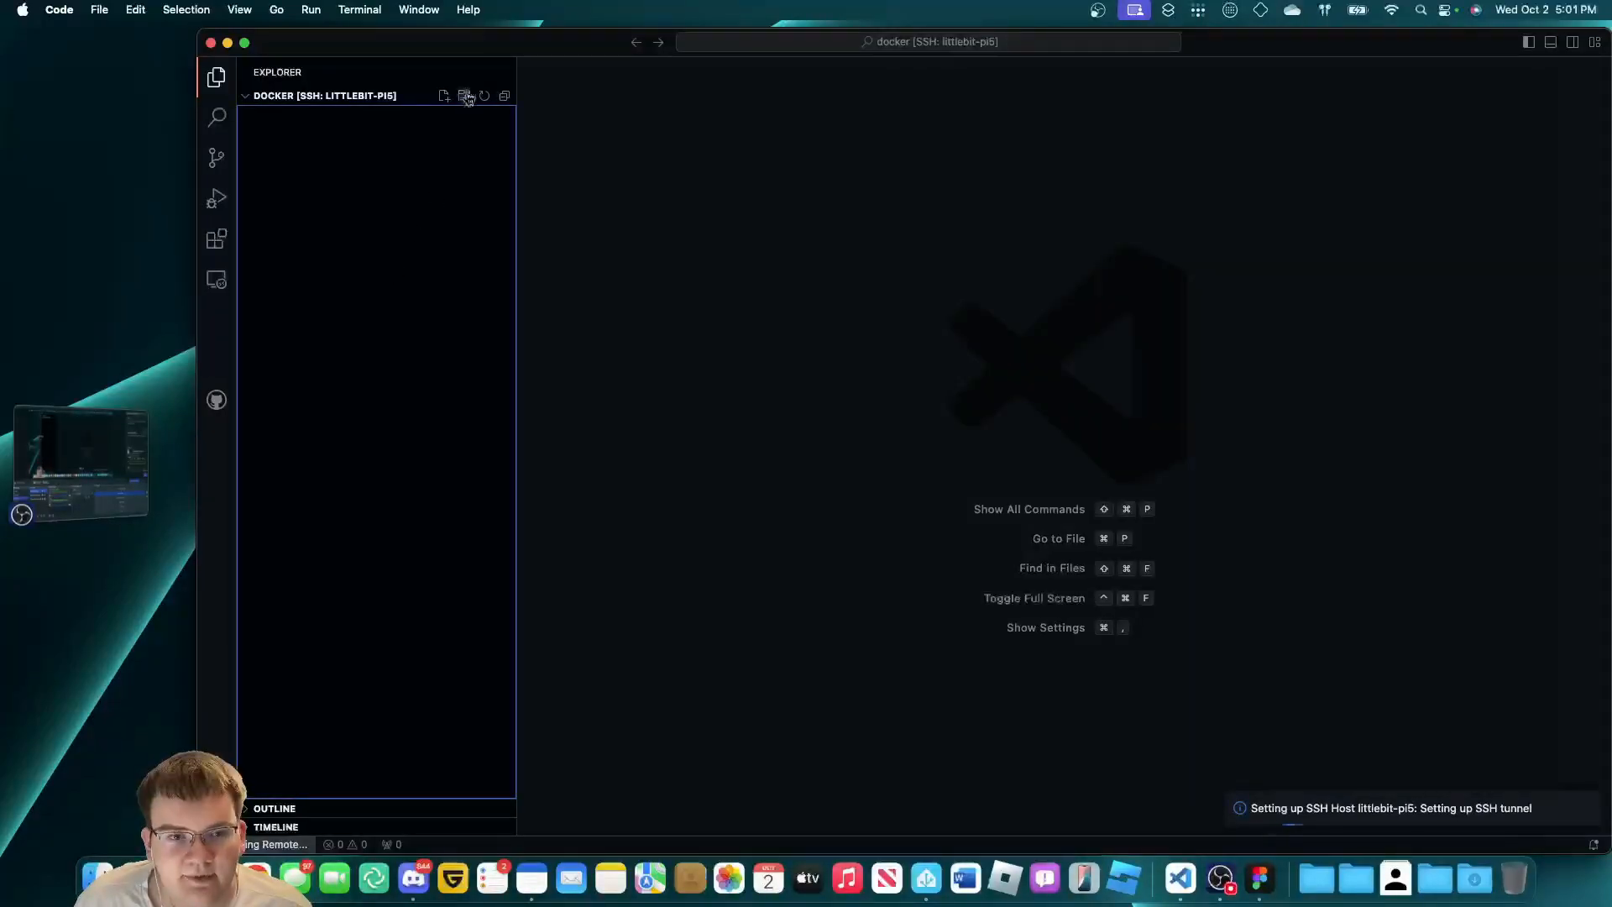
pyautogui.click(984, 539)
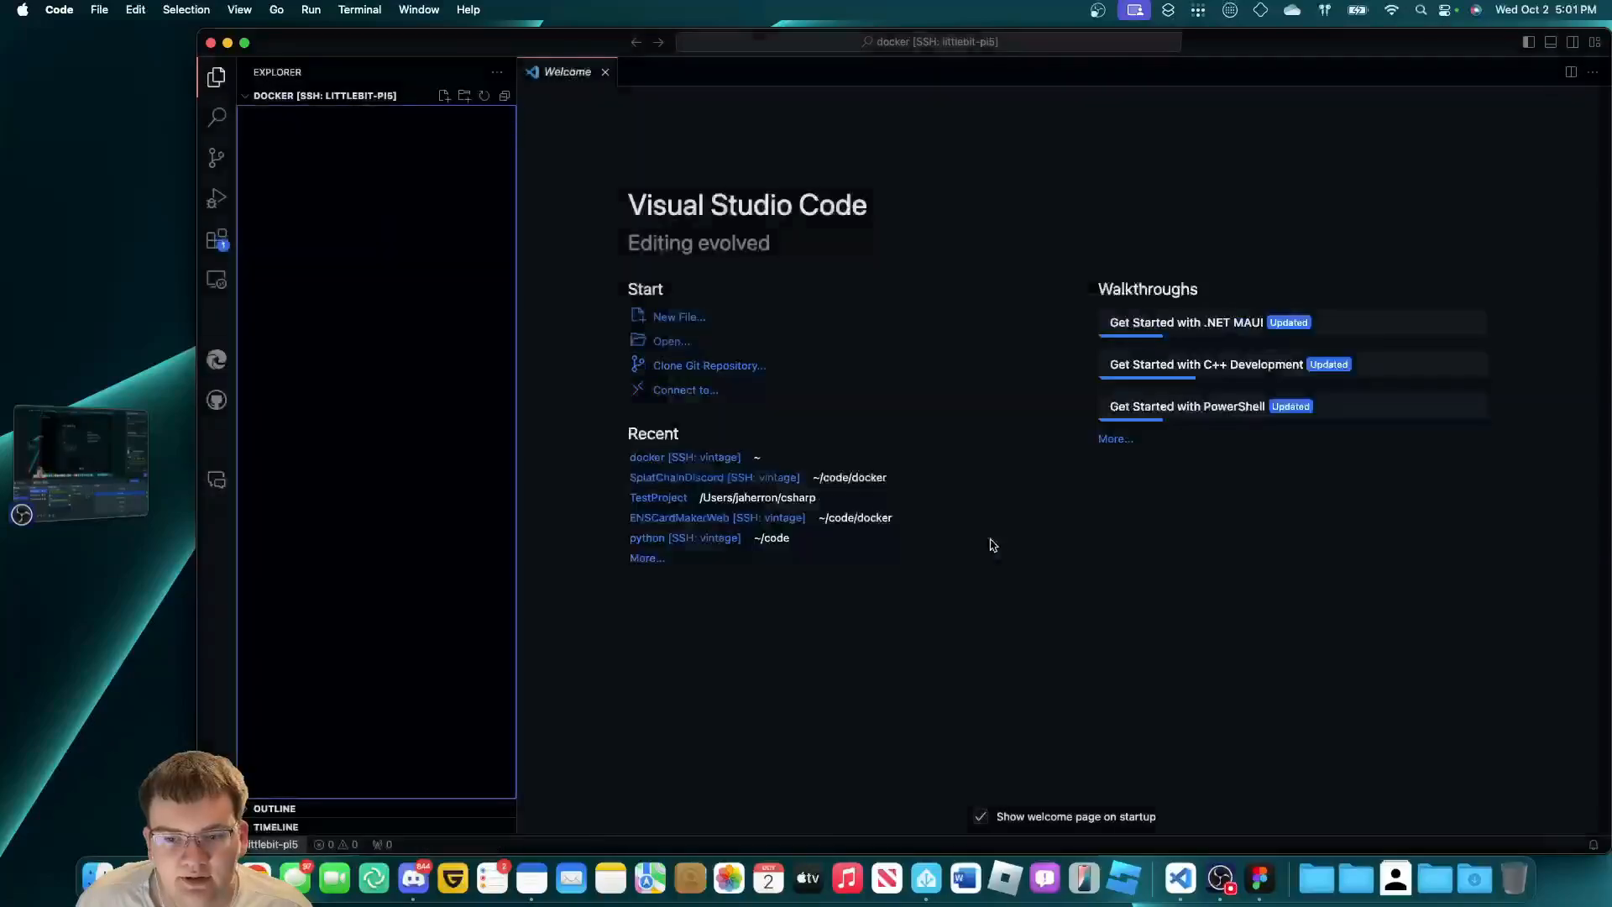
# Create a new teable folder inside the docker folder.
pyautogui.click(464, 95)
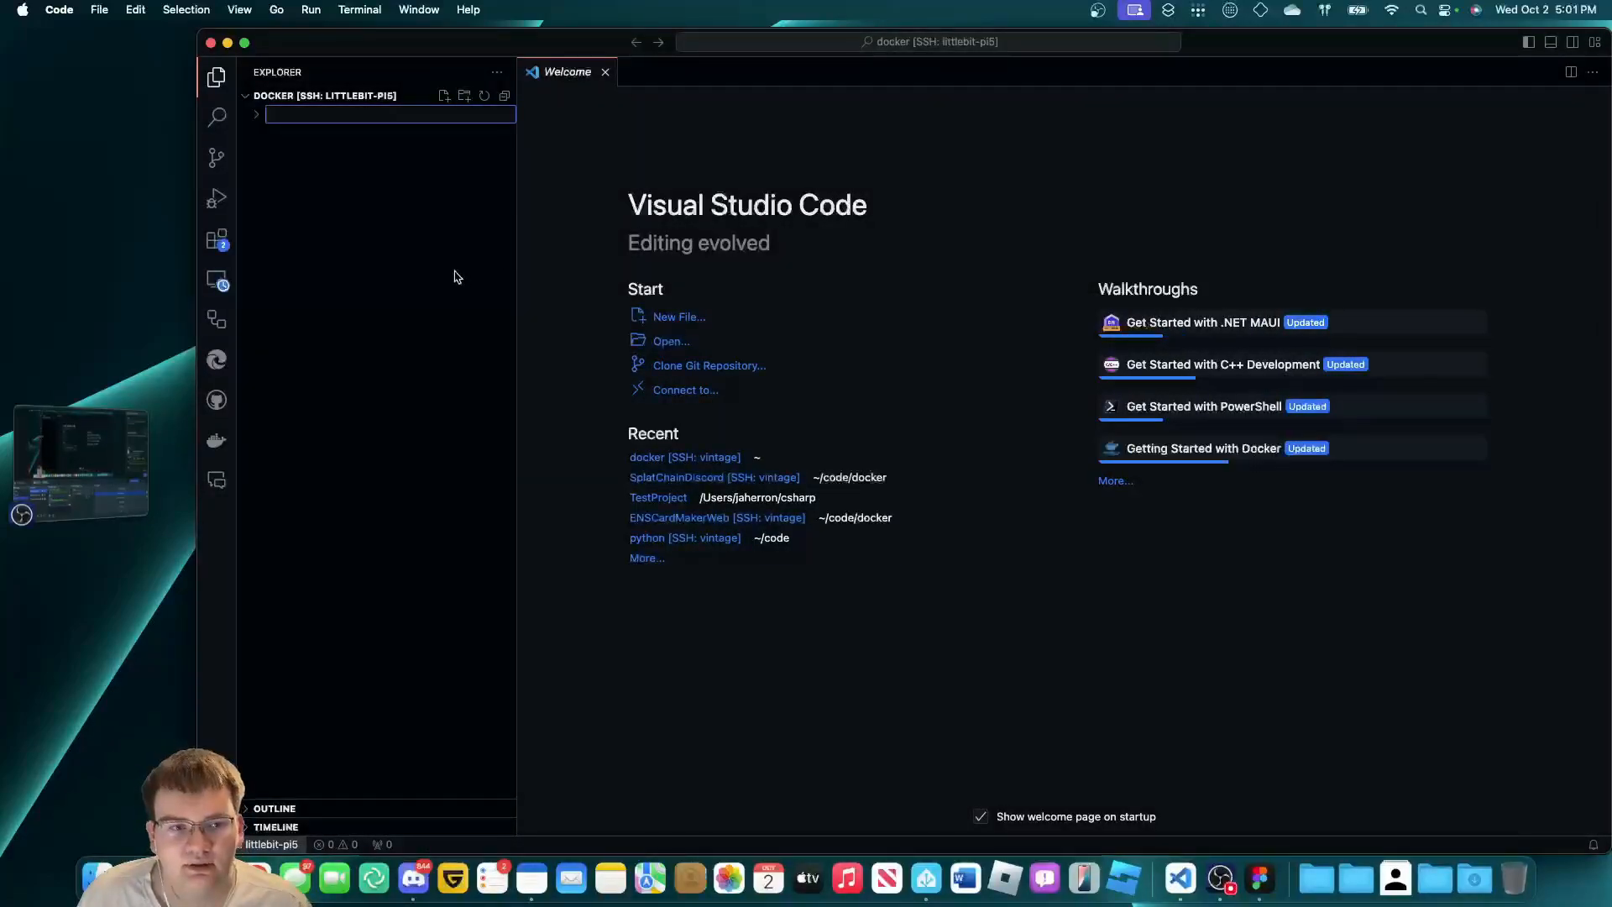
pyautogui.write('teab')
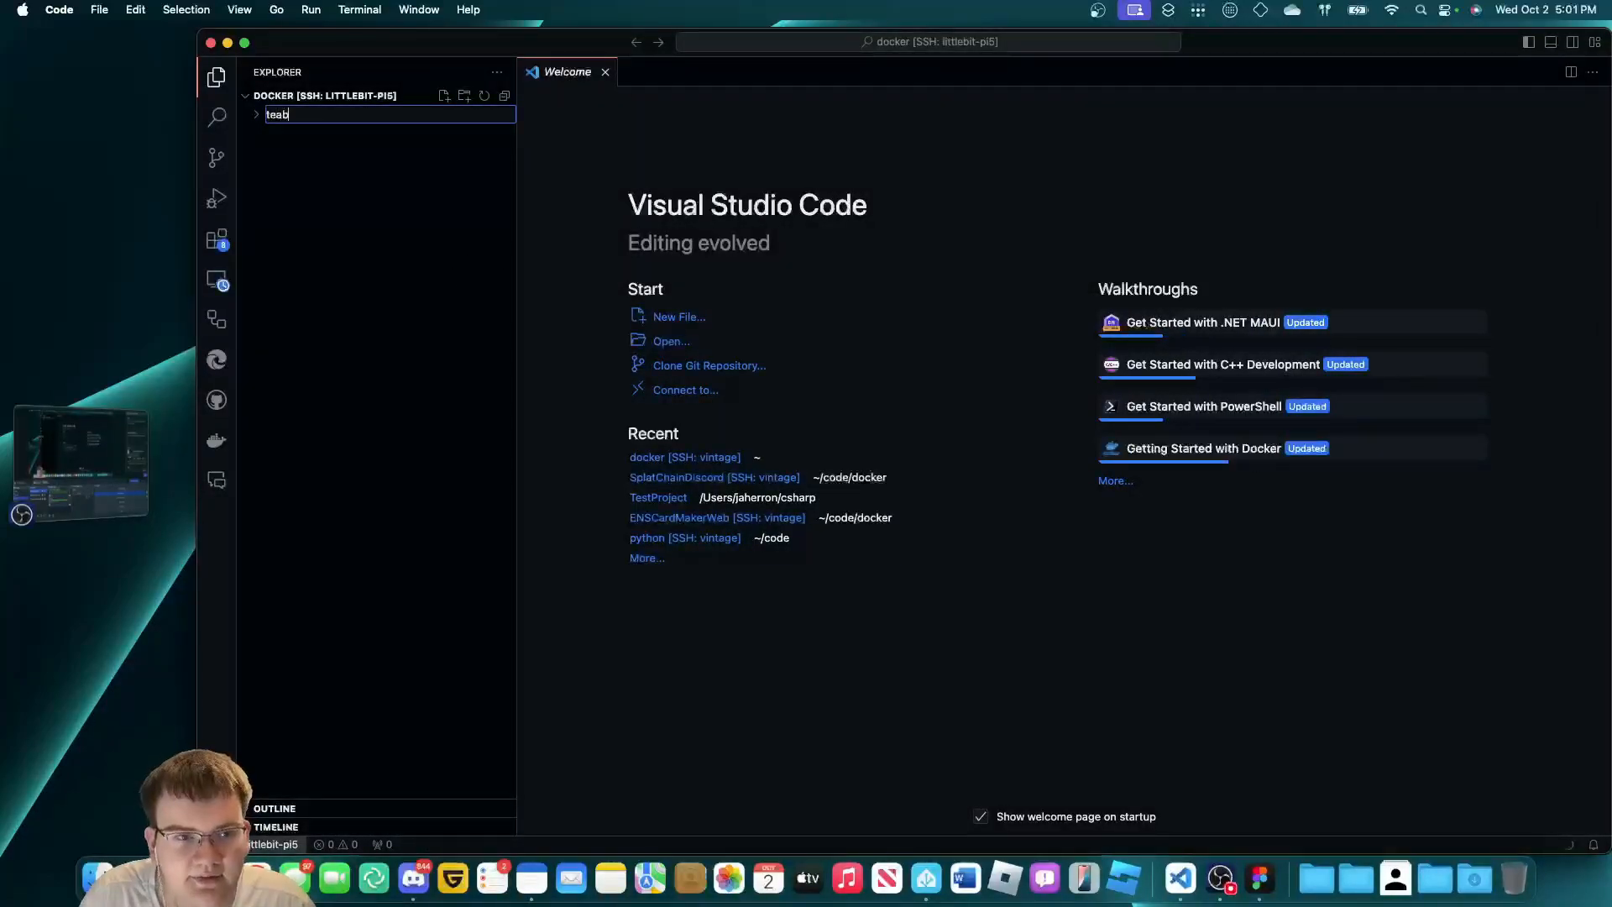
pyautogui.write('k')
pyautogui.press('BackSpace')
pyautogui.write('le')
pyautogui.press('Return')
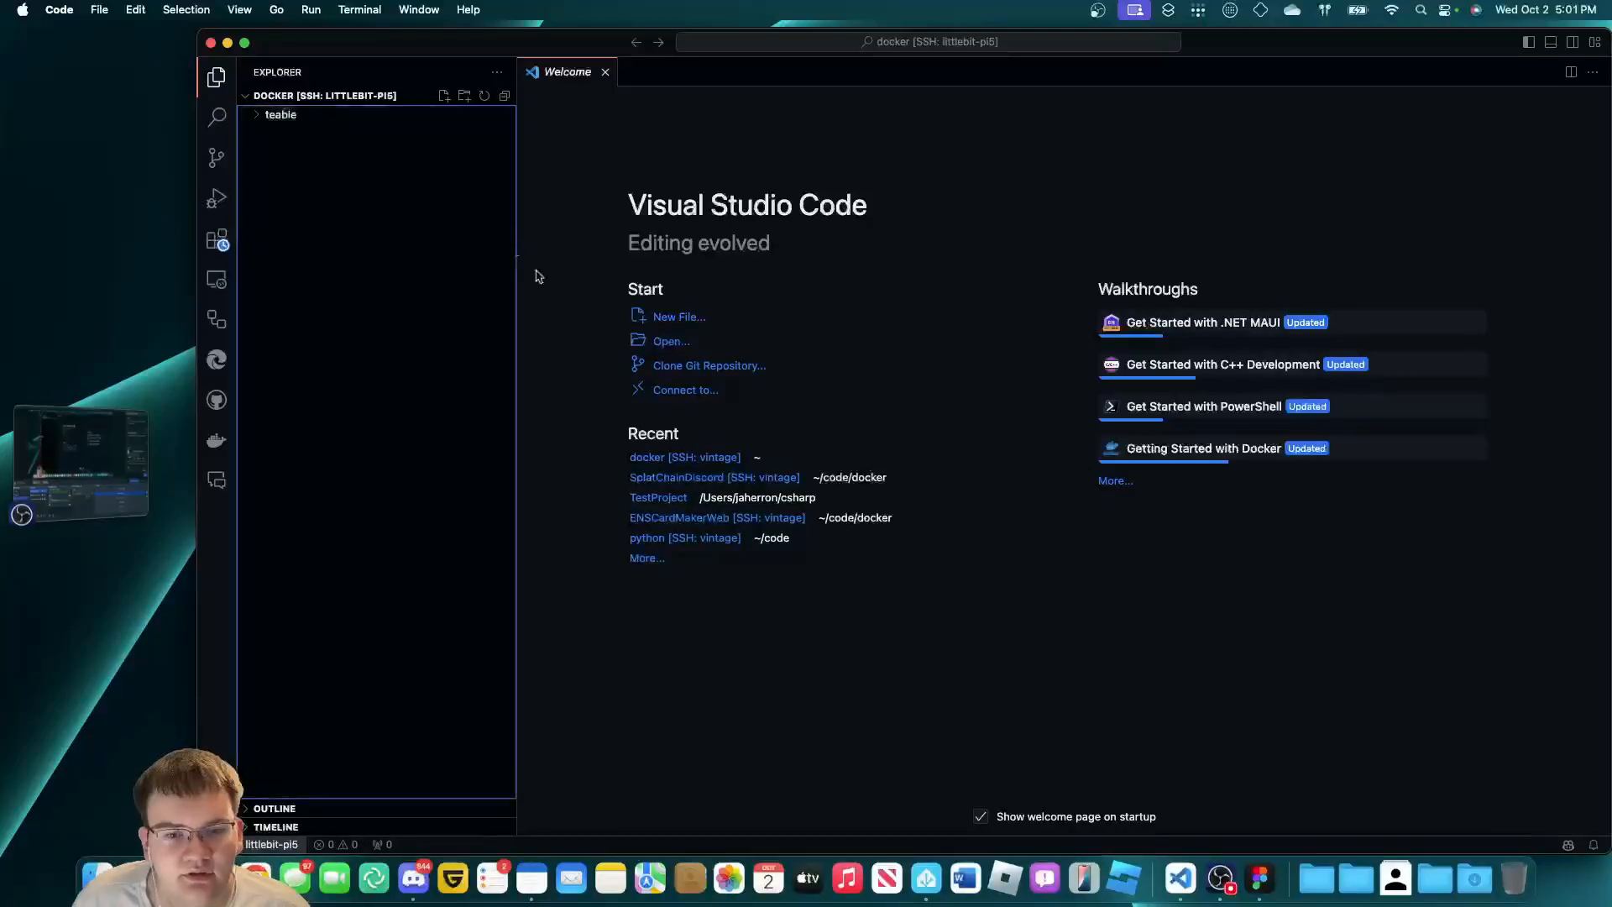
pyautogui.click(359, 9)
# Open a new bash terminal on the Pi and clear it after removing the old teable container and volumes.
pyautogui.click(373, 33)
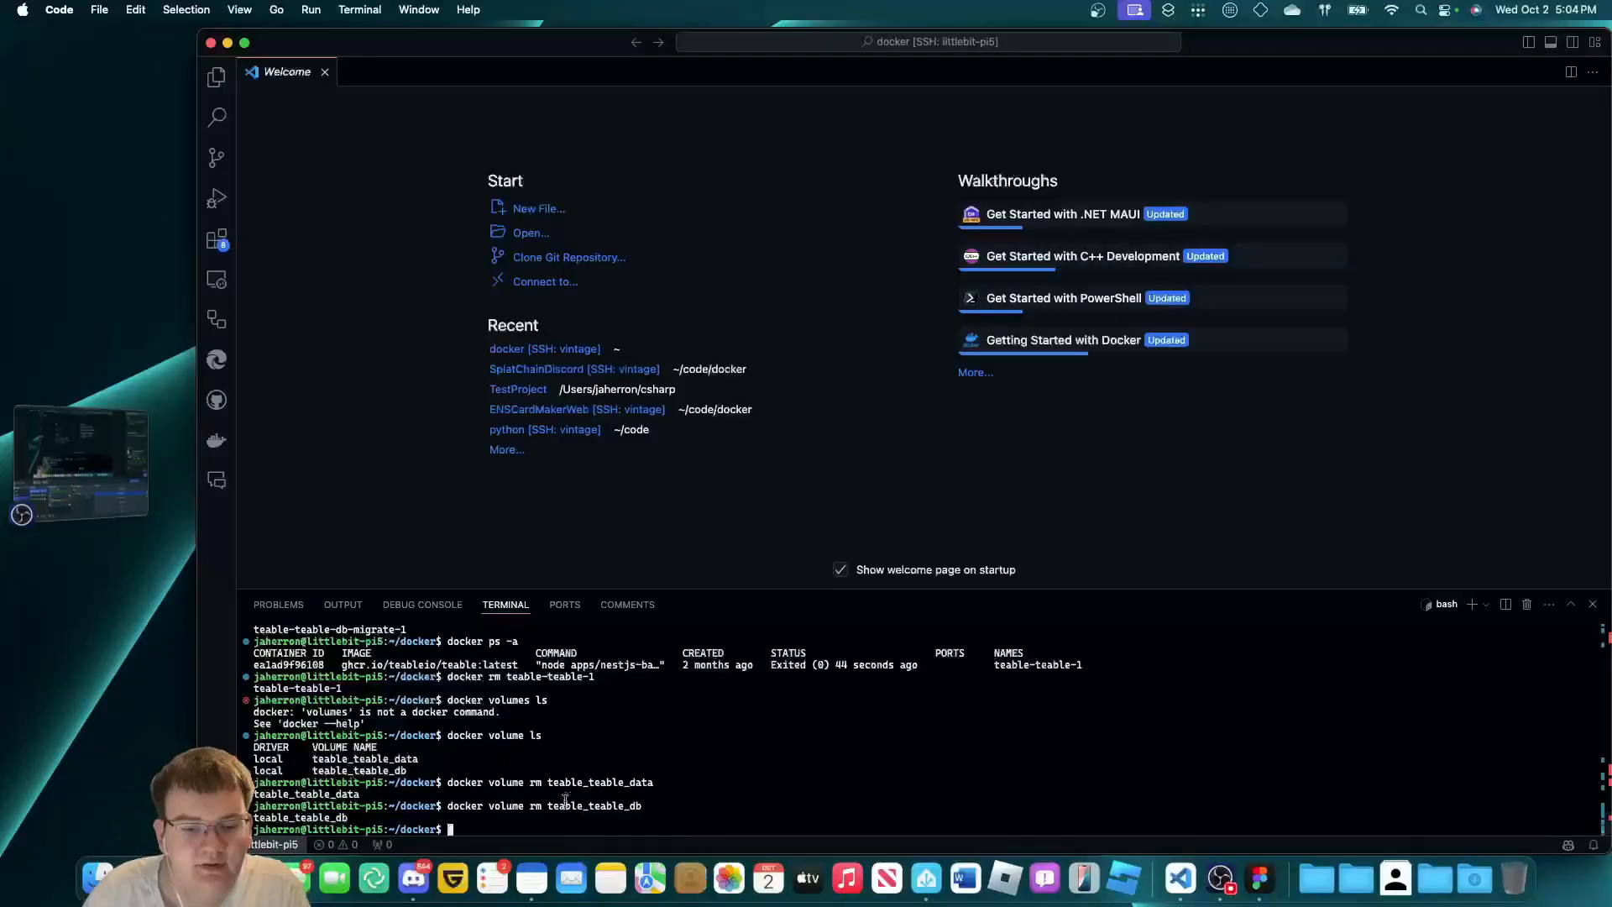
pyautogui.click(218, 79)
pyautogui.write('clear')
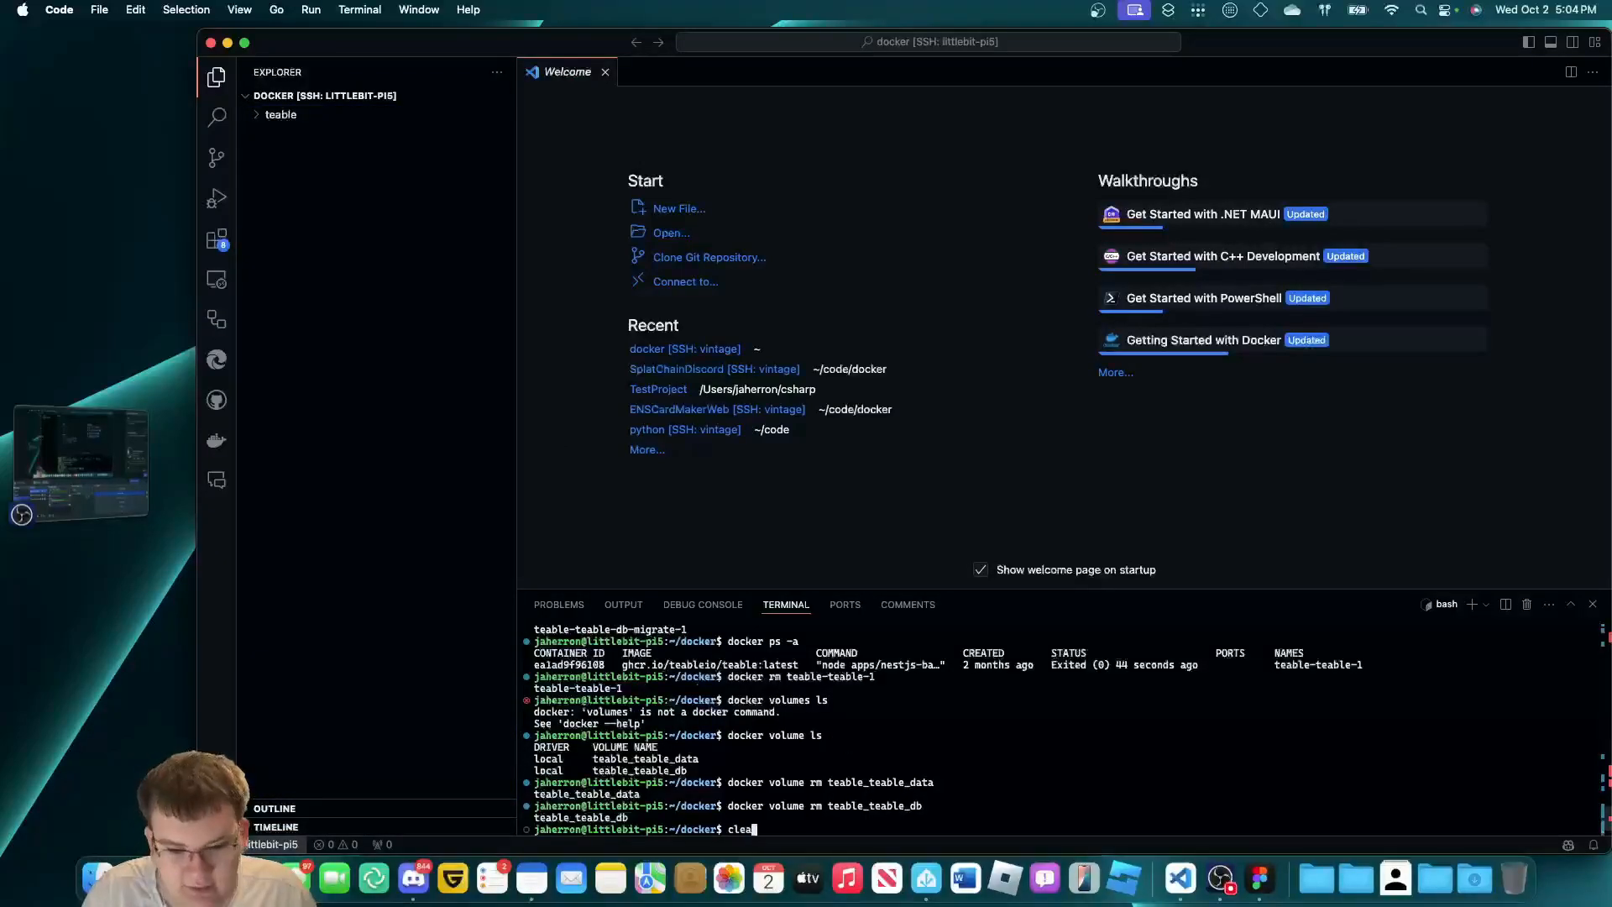
pyautogui.press('Return')
pyautogui.click(421, 349)
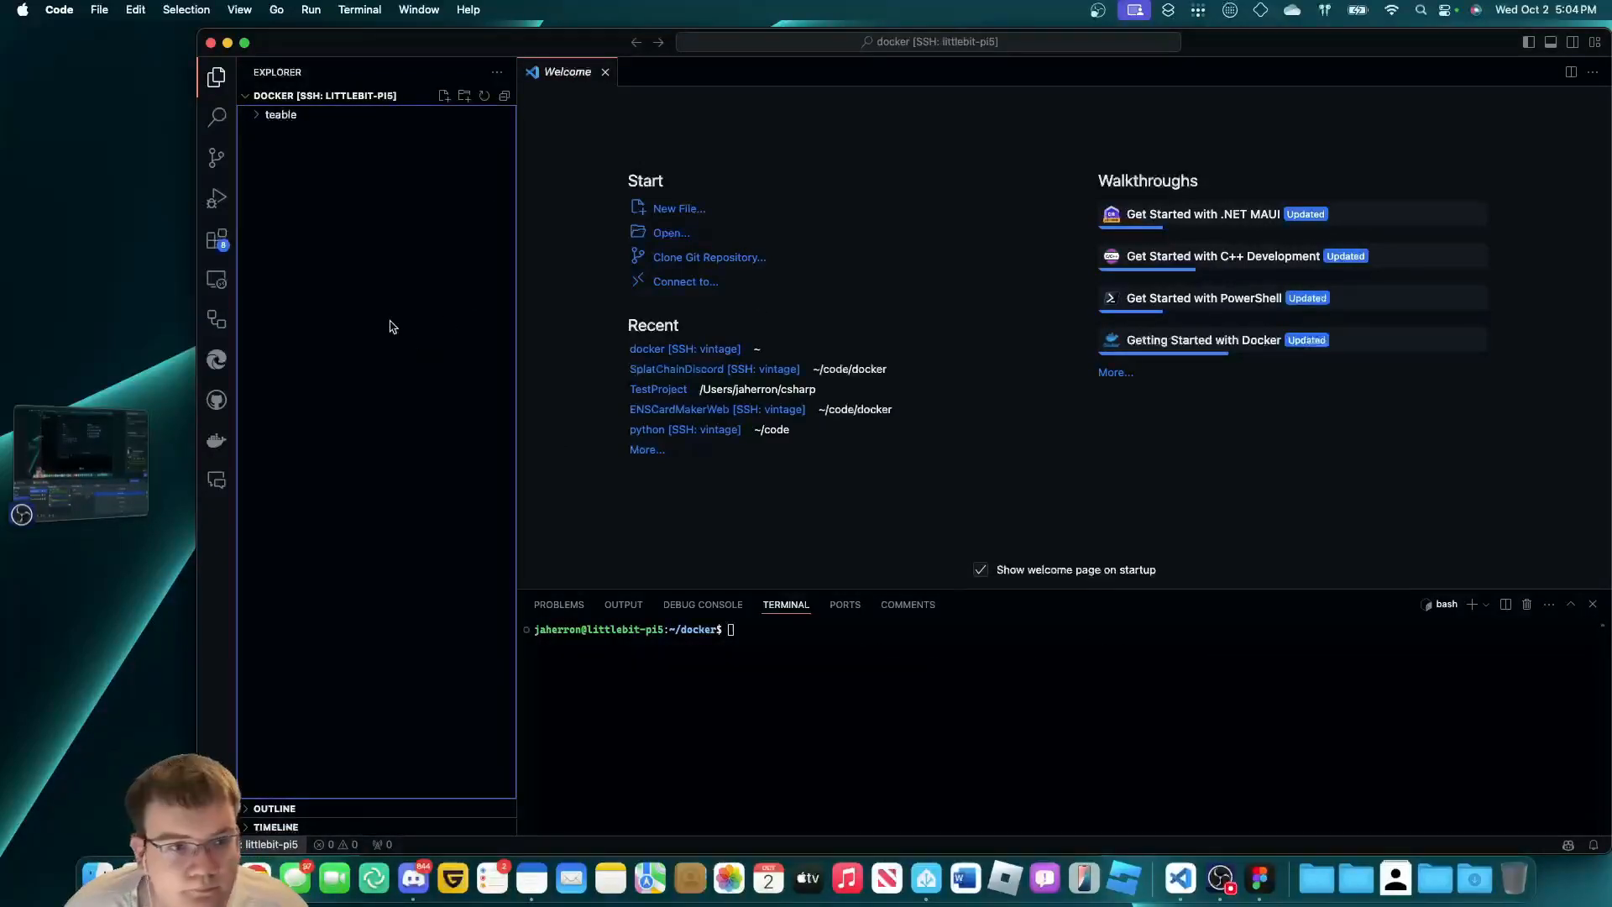
pyautogui.click(257, 877)
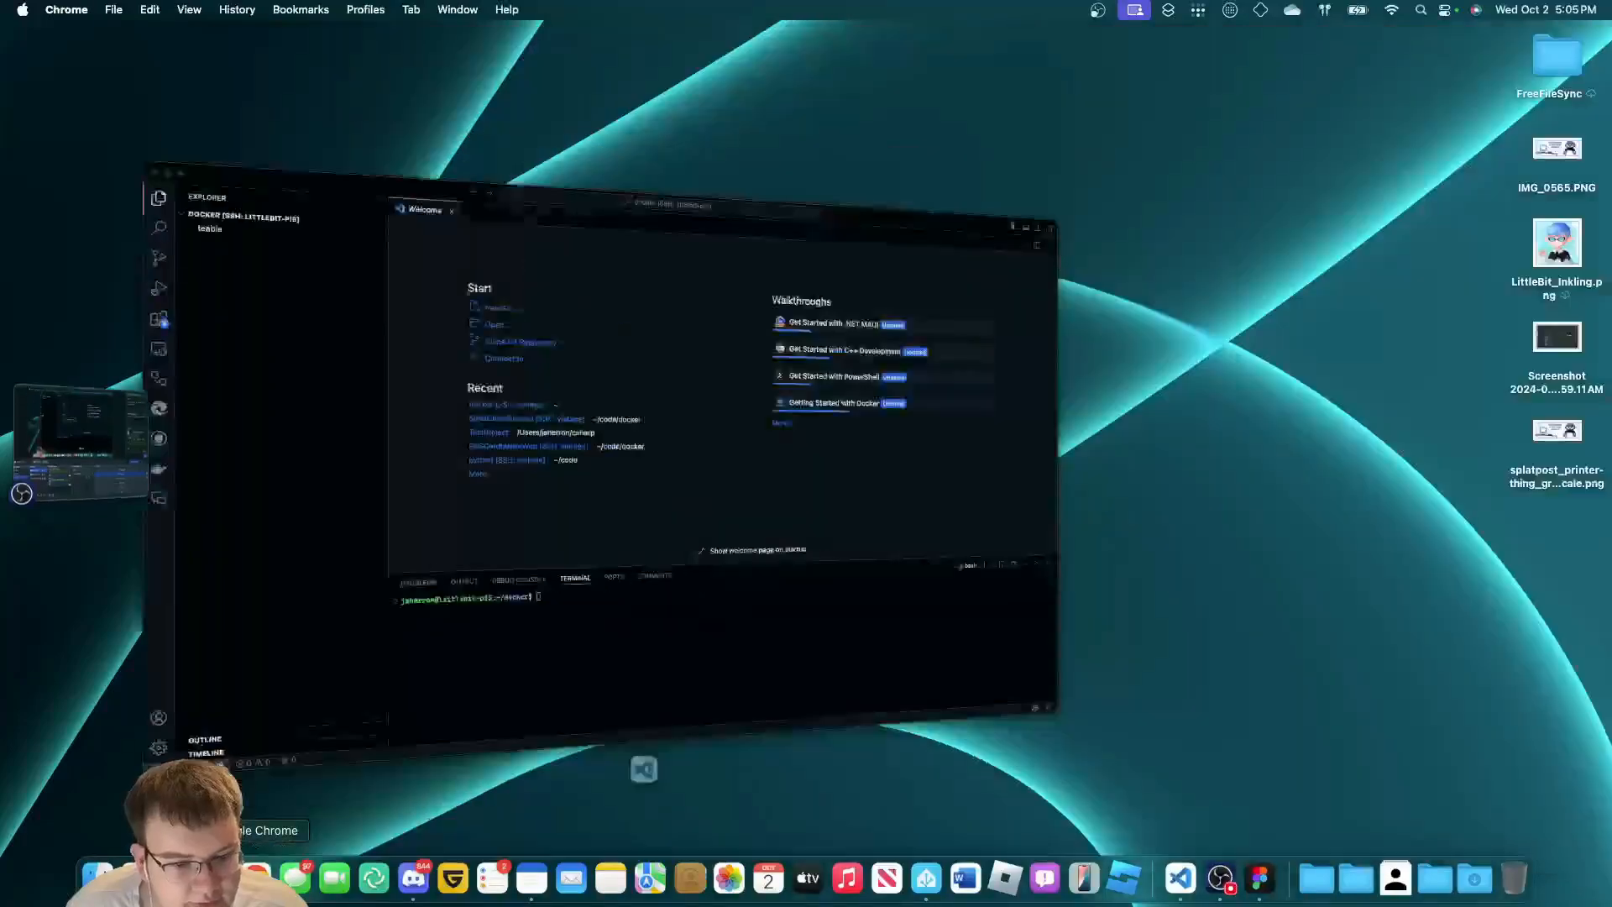
# Go to the teableio/teable GitHub repository and open its dockers folder.
pyautogui.write('github.com/teable')
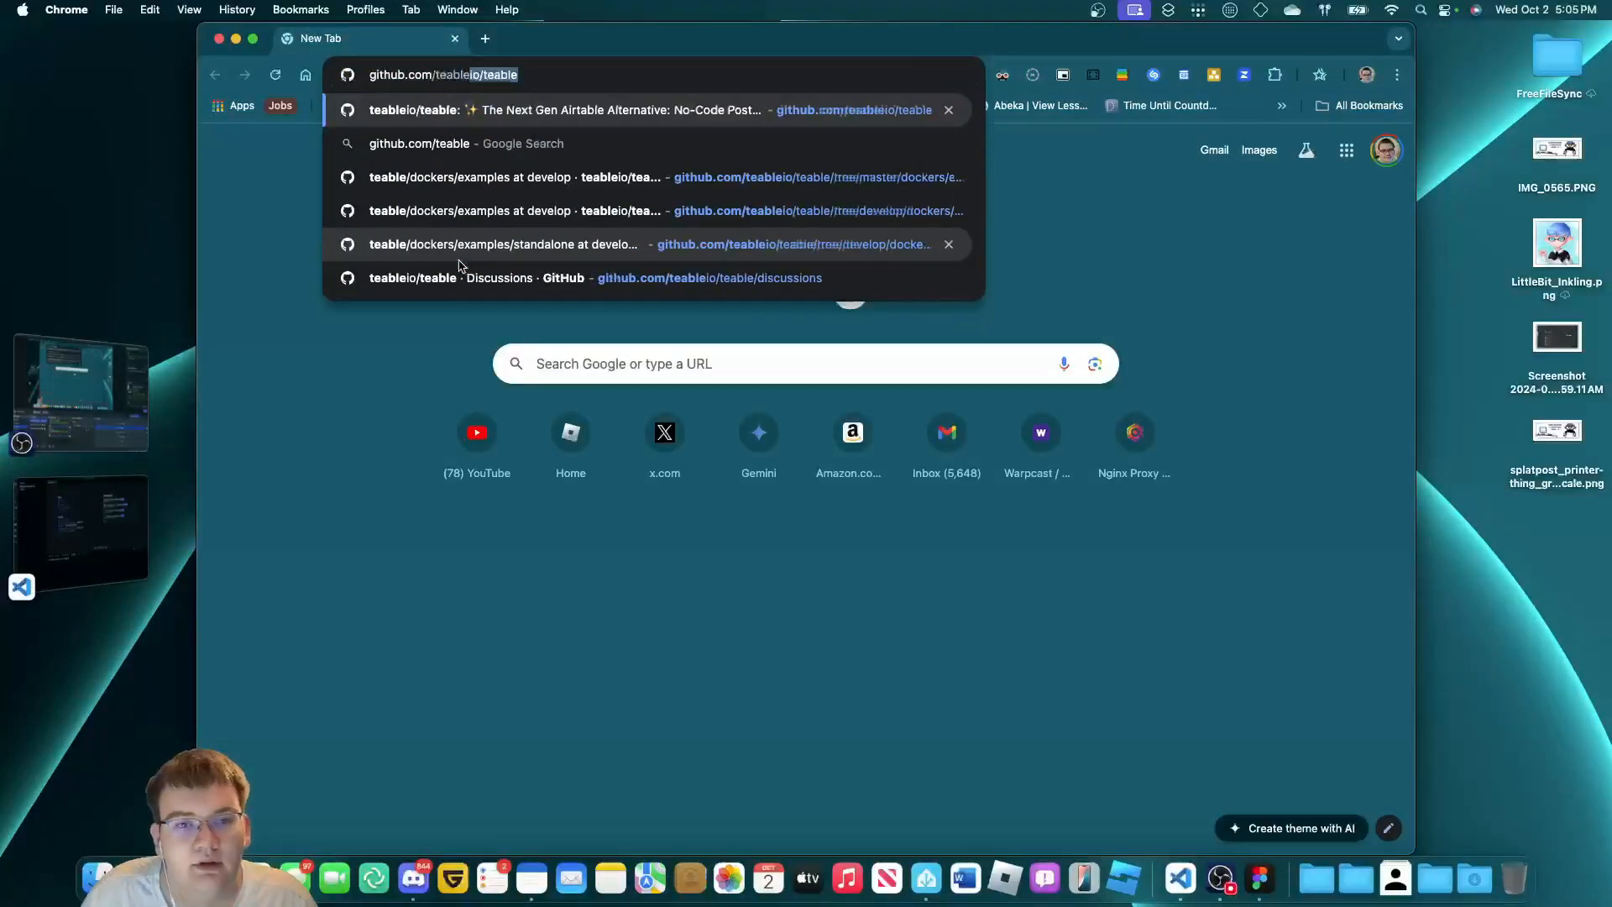
pyautogui.press('Return')
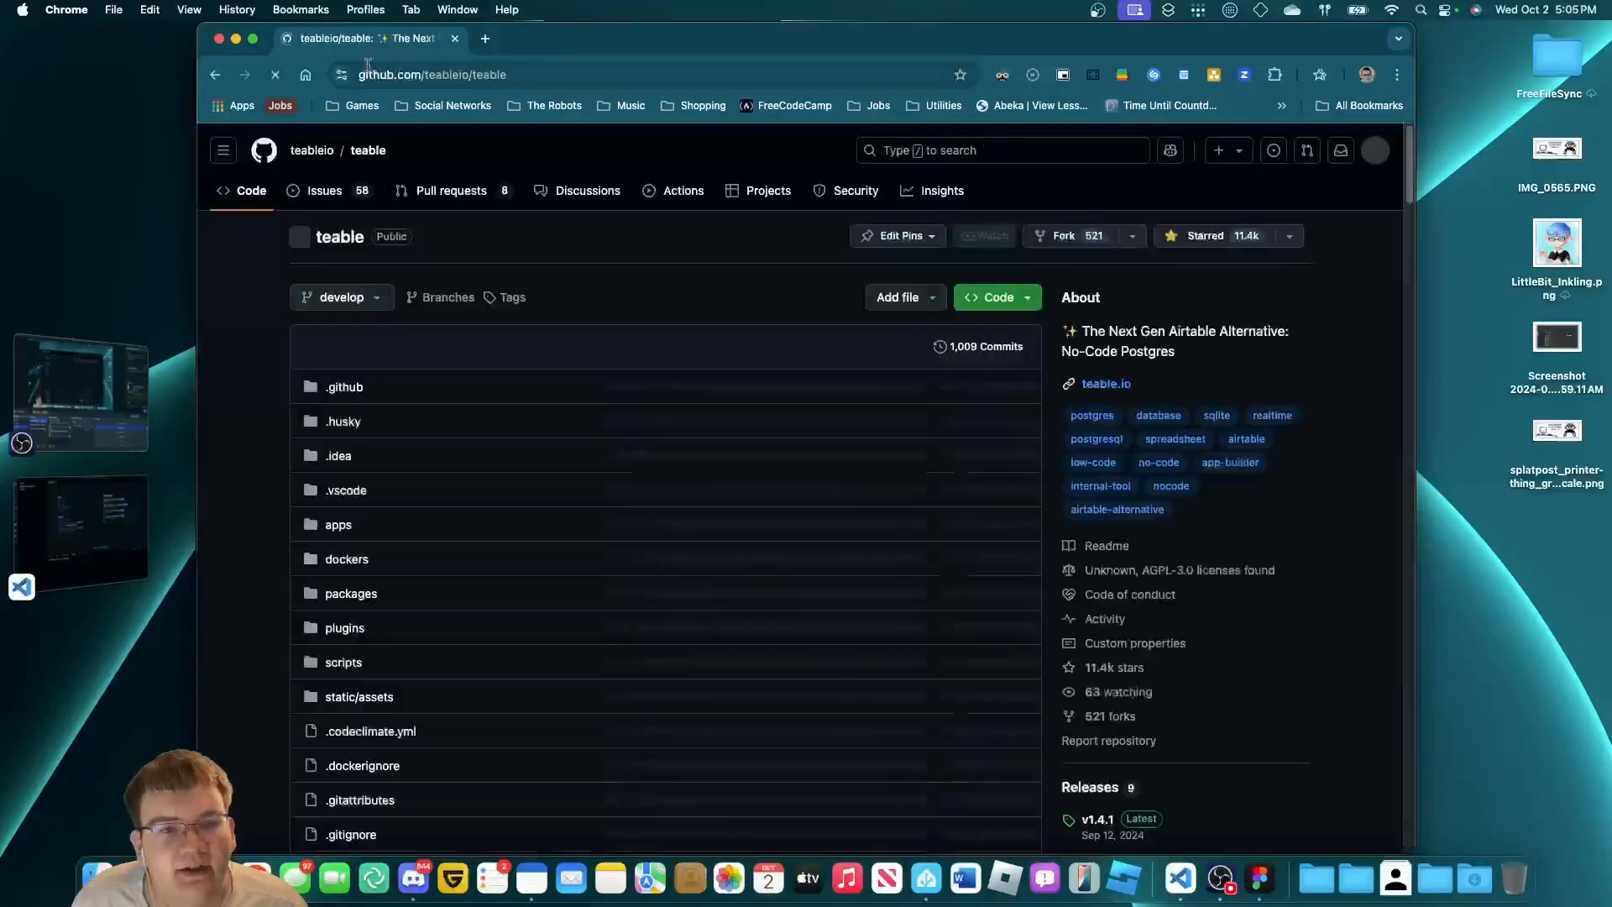
pyautogui.moveTo(361, 71); pyautogui.dragTo(556, 65)
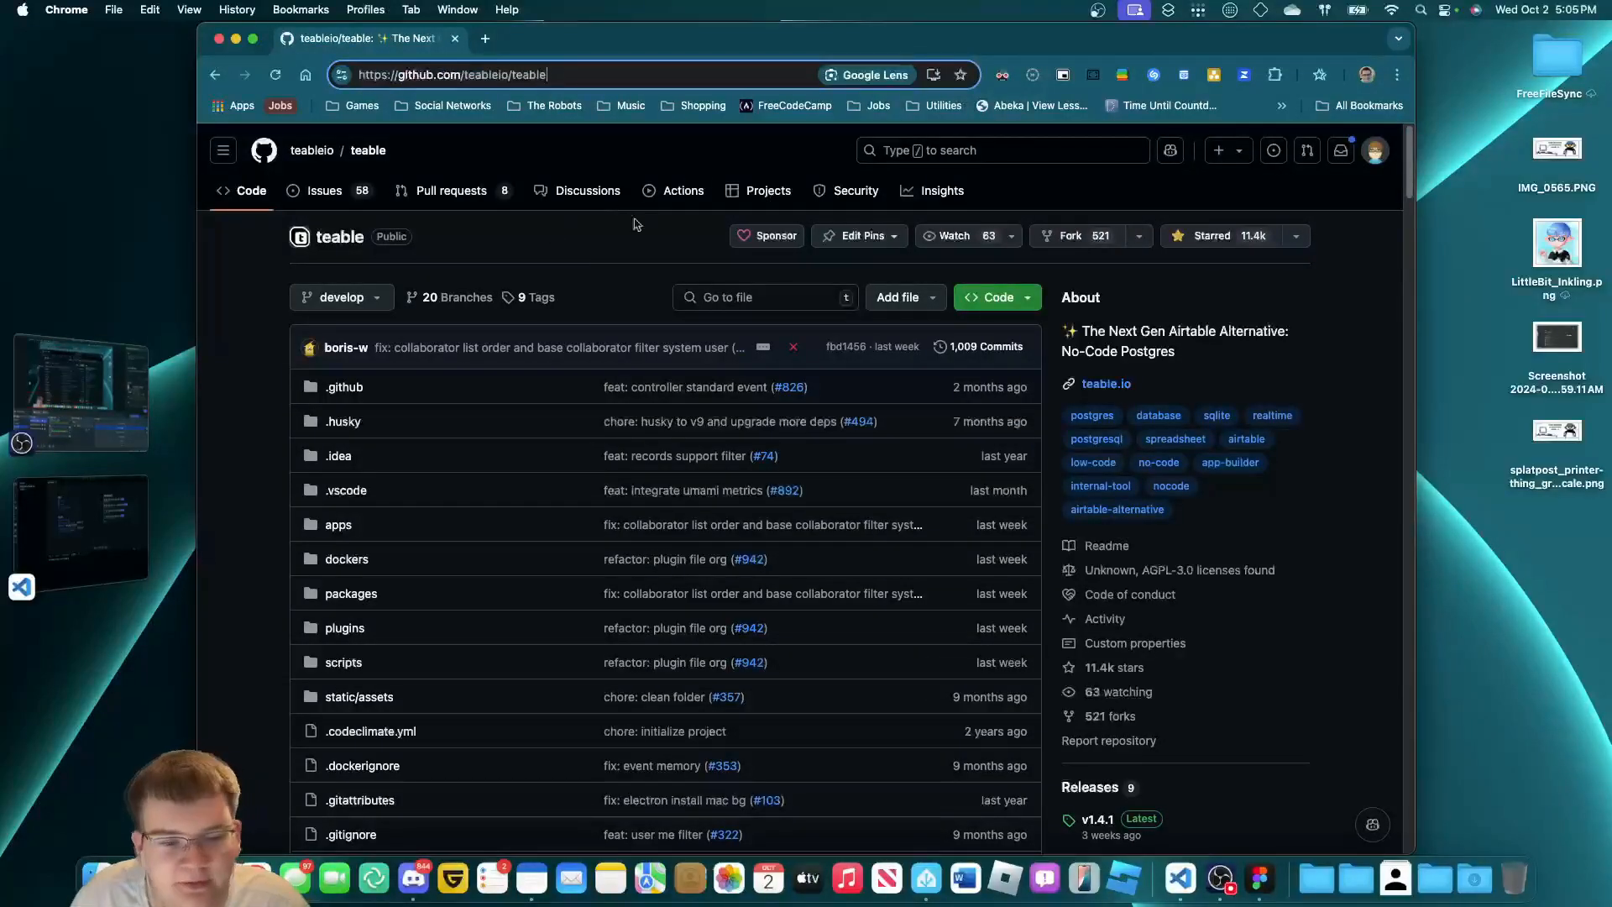
pyautogui.scroll(-12, 331, 561)
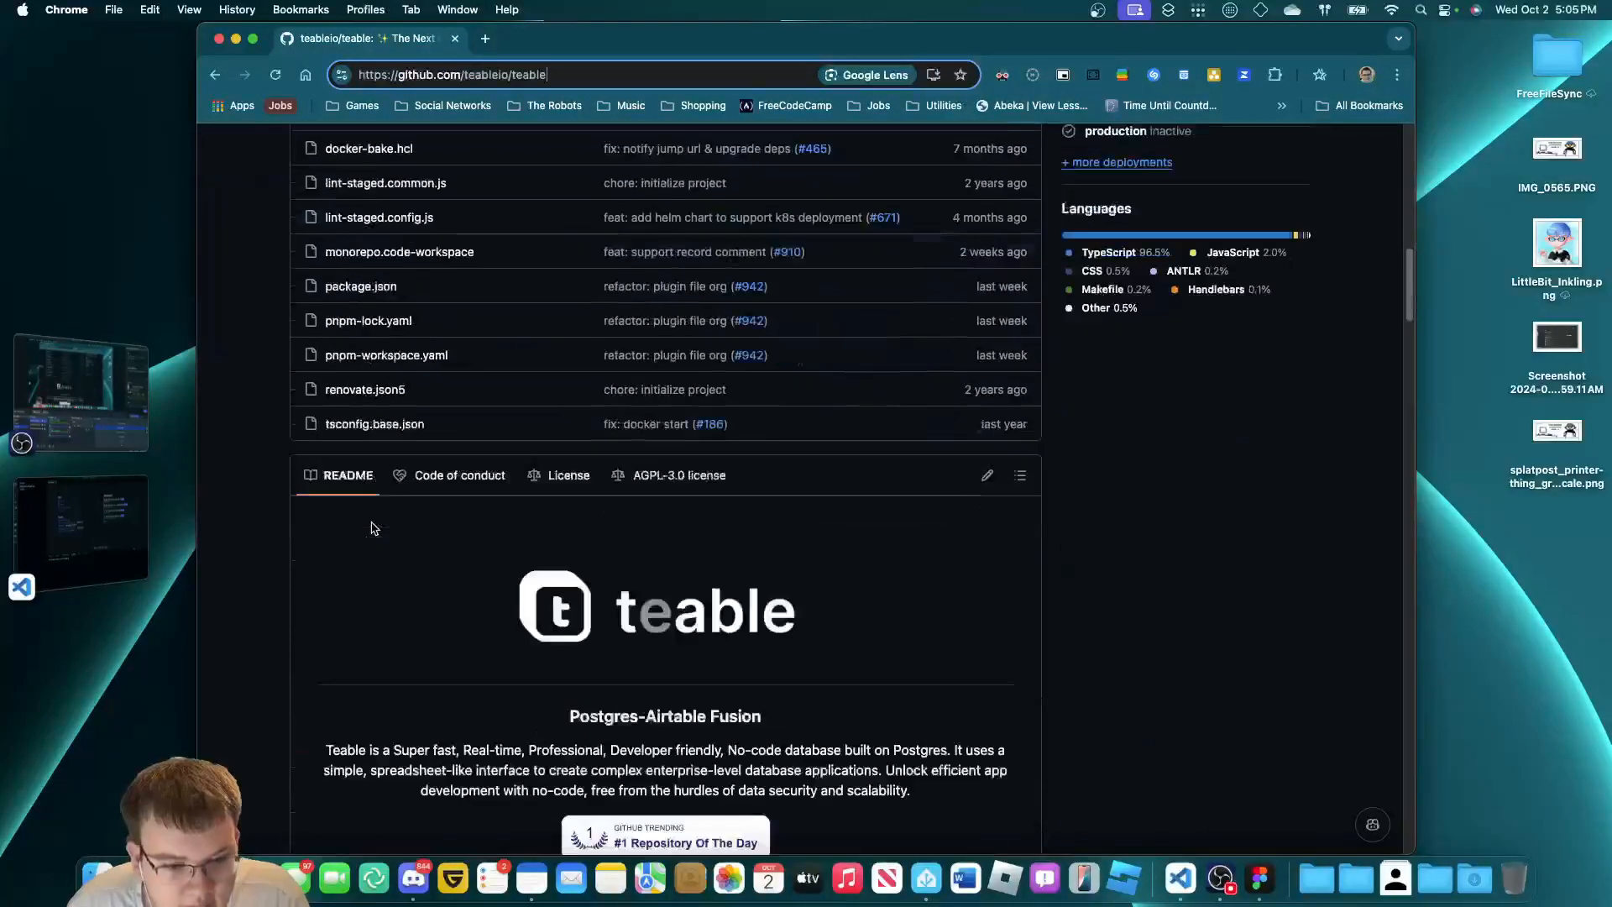
pyautogui.scroll(-8, 373, 527)
pyautogui.scroll(15, 377, 514)
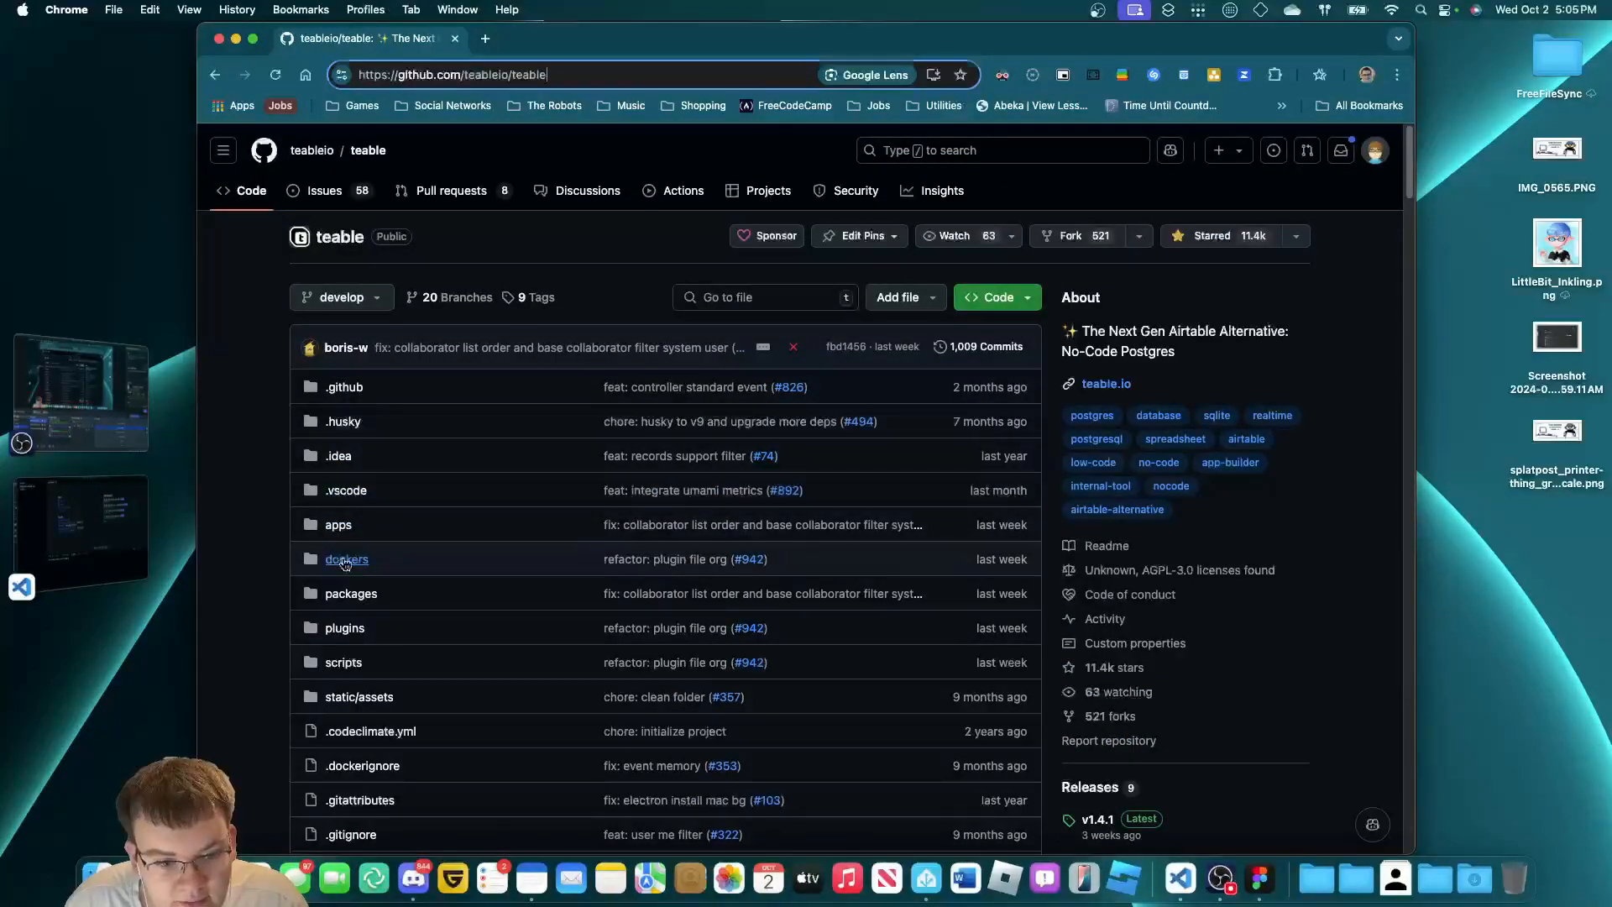
pyautogui.click(344, 561)
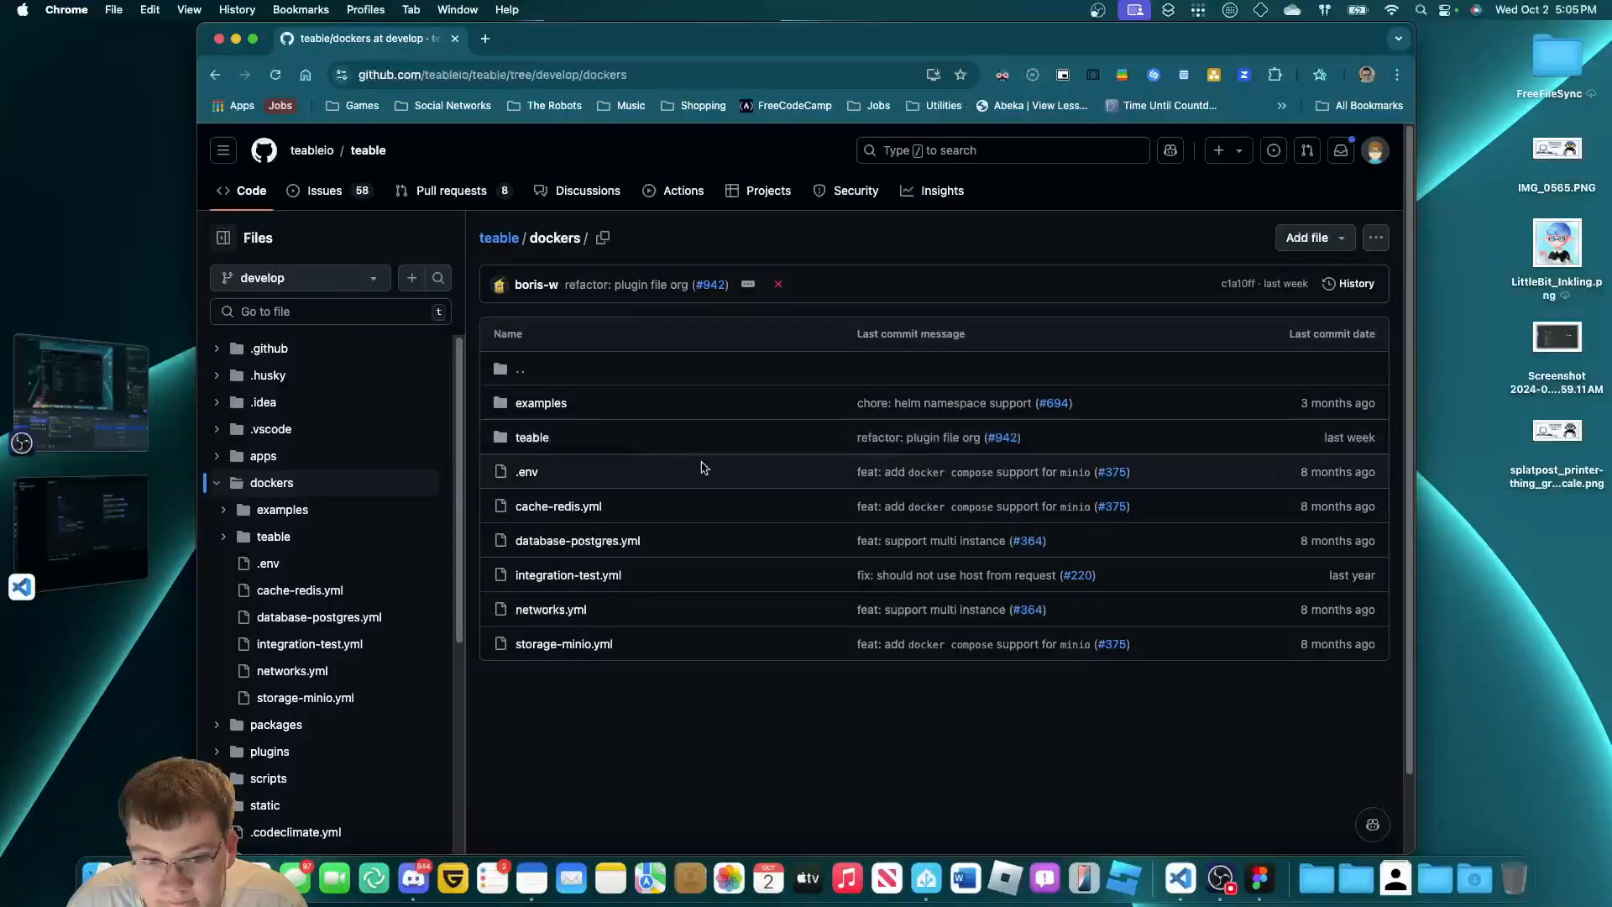
# Look at cache-redis.yml and the teable folder, then open the dockers/examples folder.
pyautogui.click(575, 504)
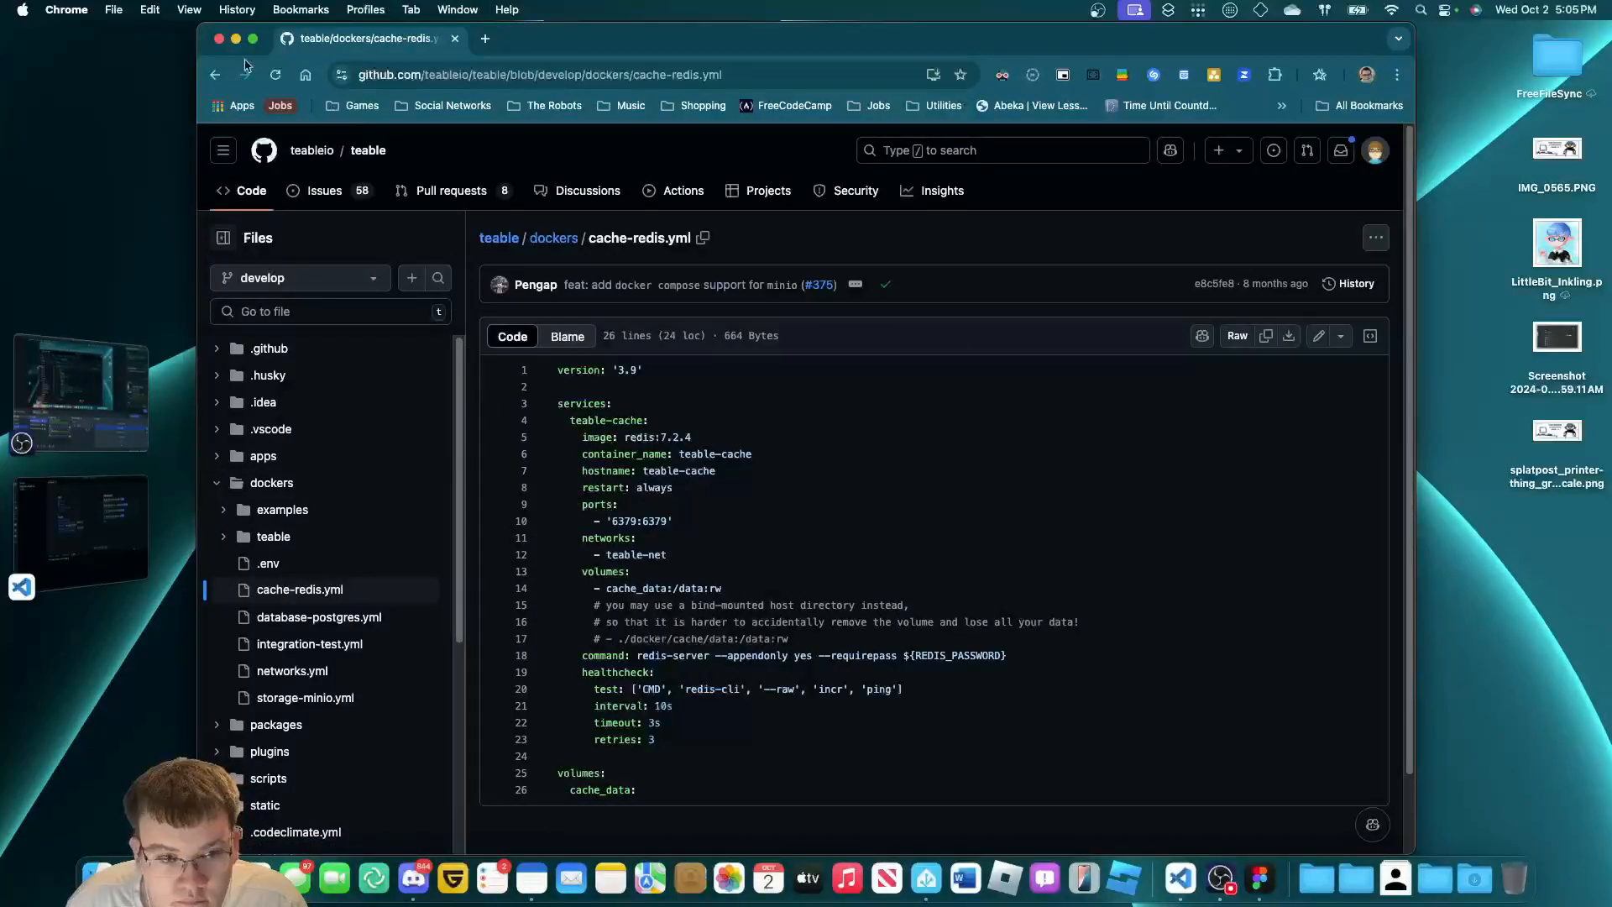
pyautogui.click(215, 74)
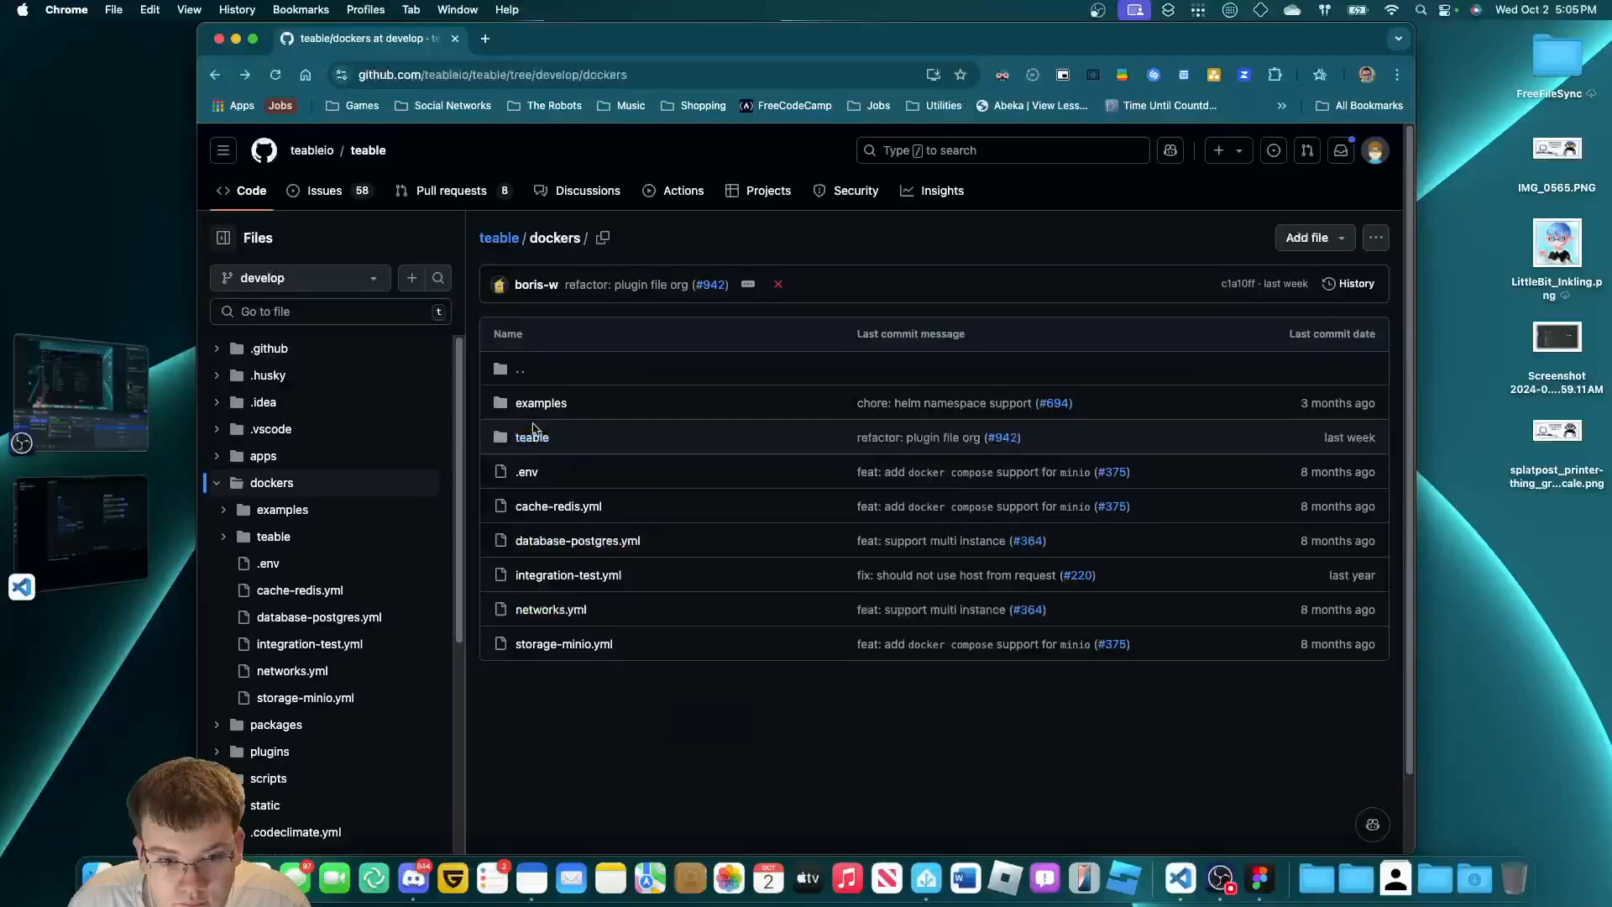
pyautogui.click(532, 437)
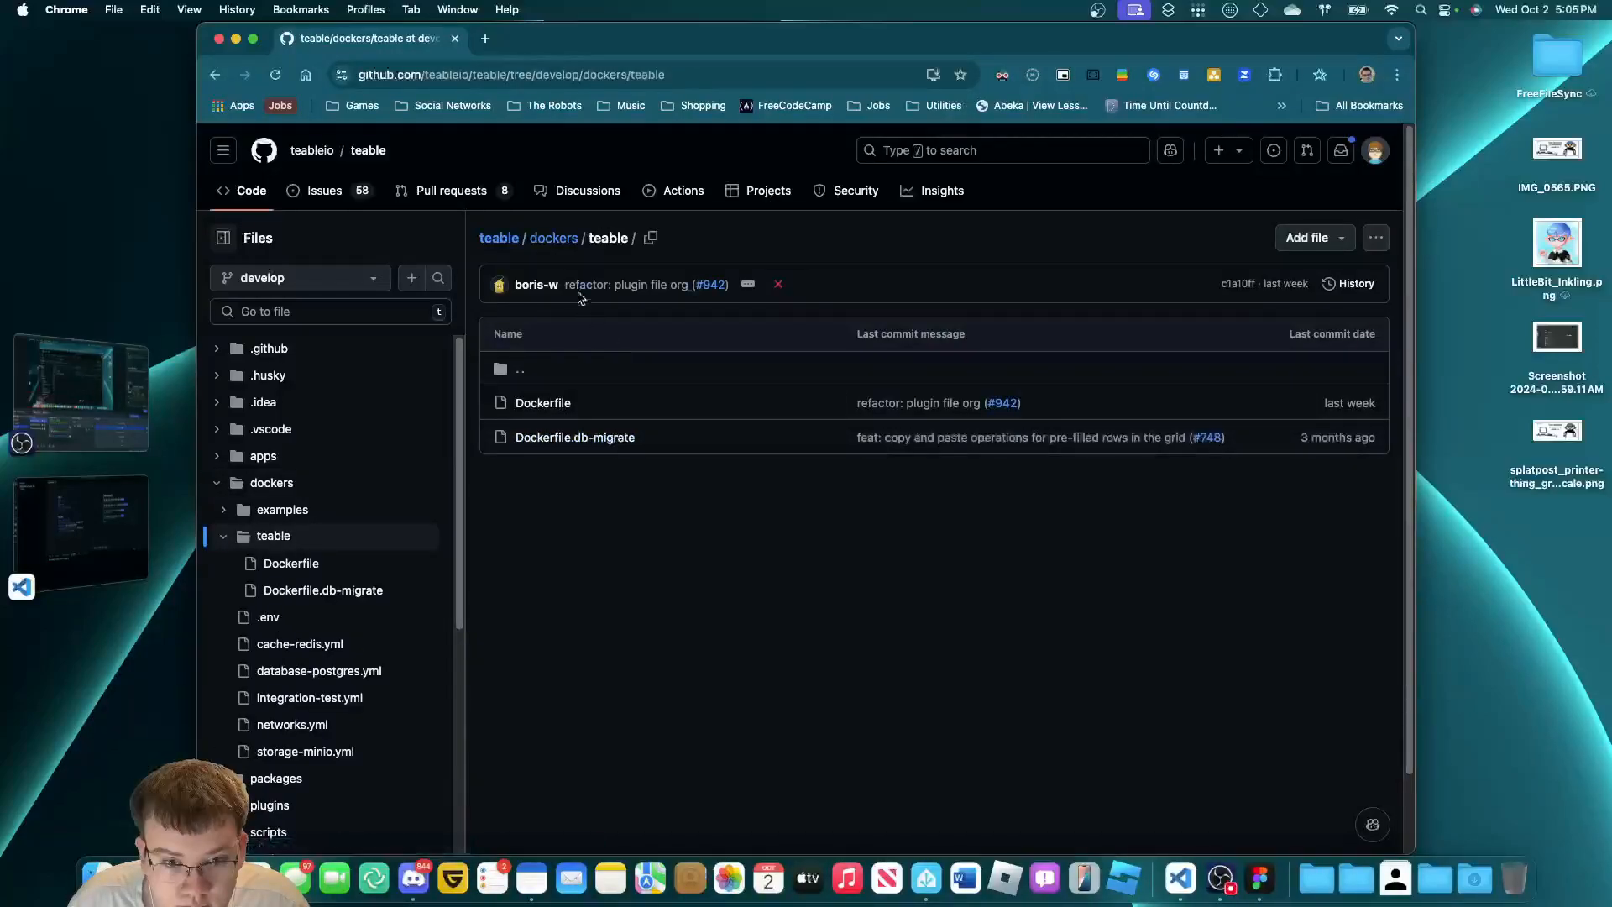
pyautogui.click(553, 240)
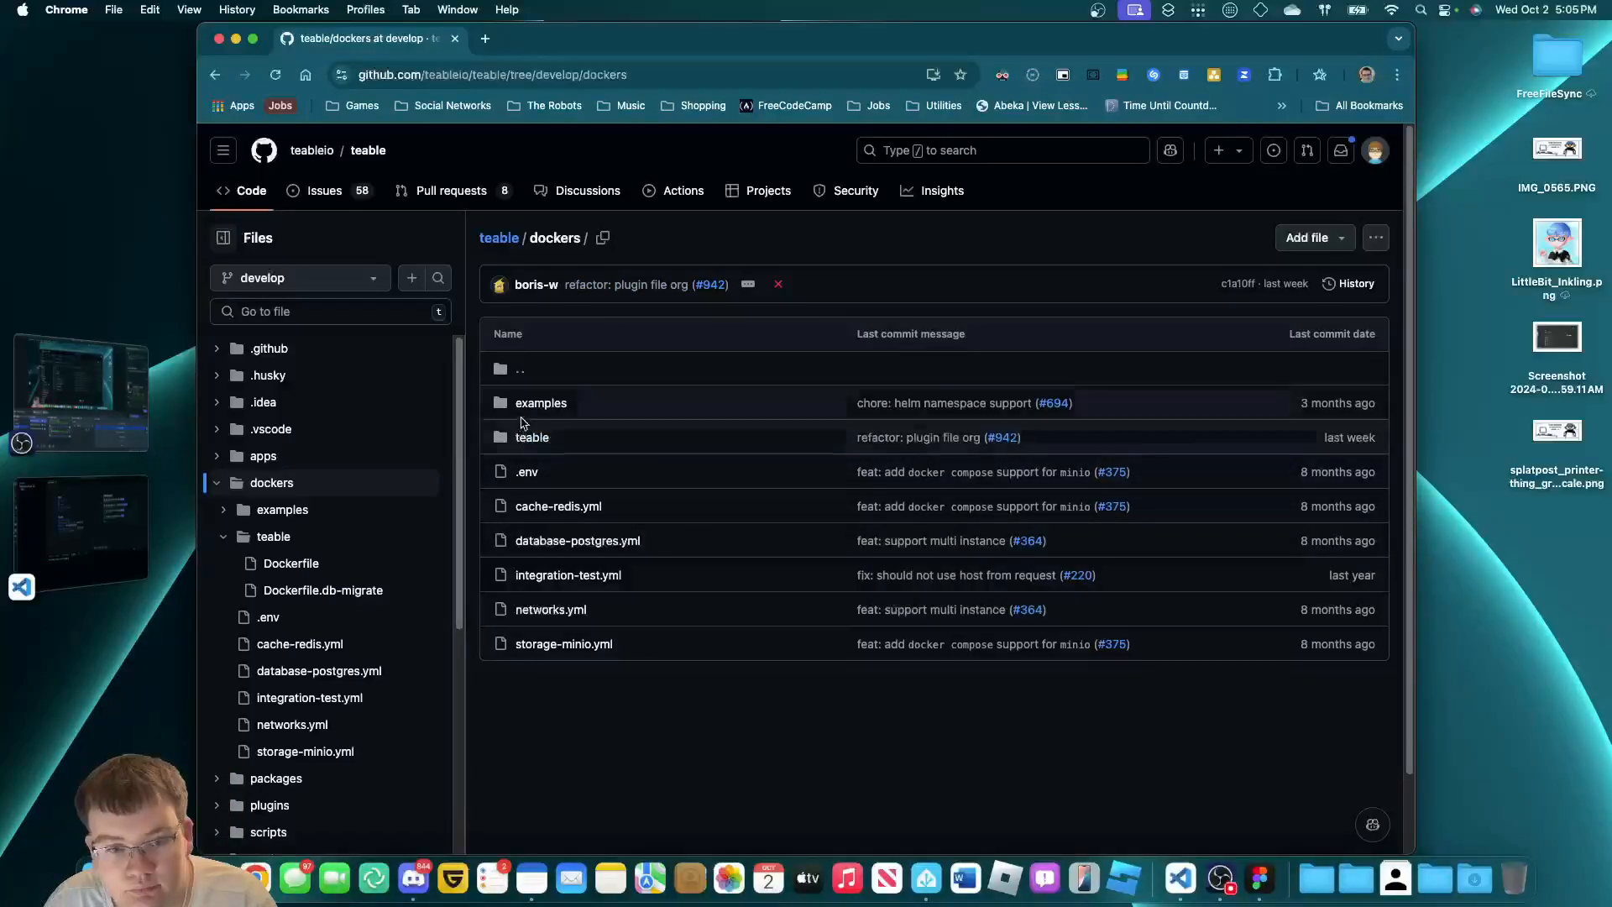
pyautogui.click(528, 407)
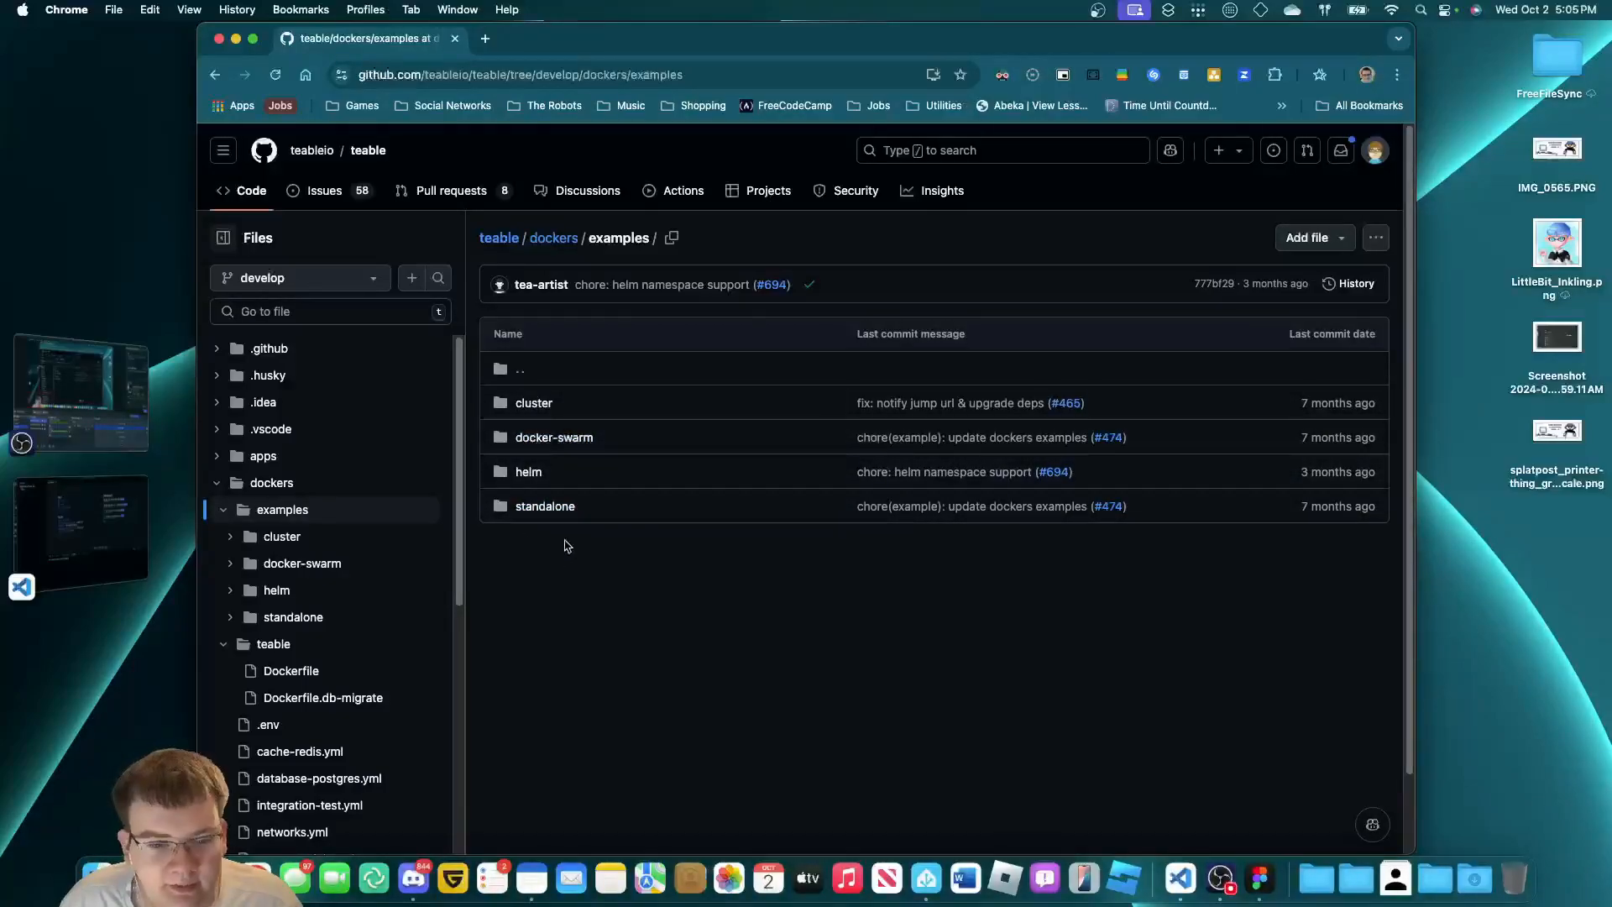
# View standalone/docker-compose.yaml with its teable and postgres 15.4 services, then return to VS Code.
pyautogui.click(562, 508)
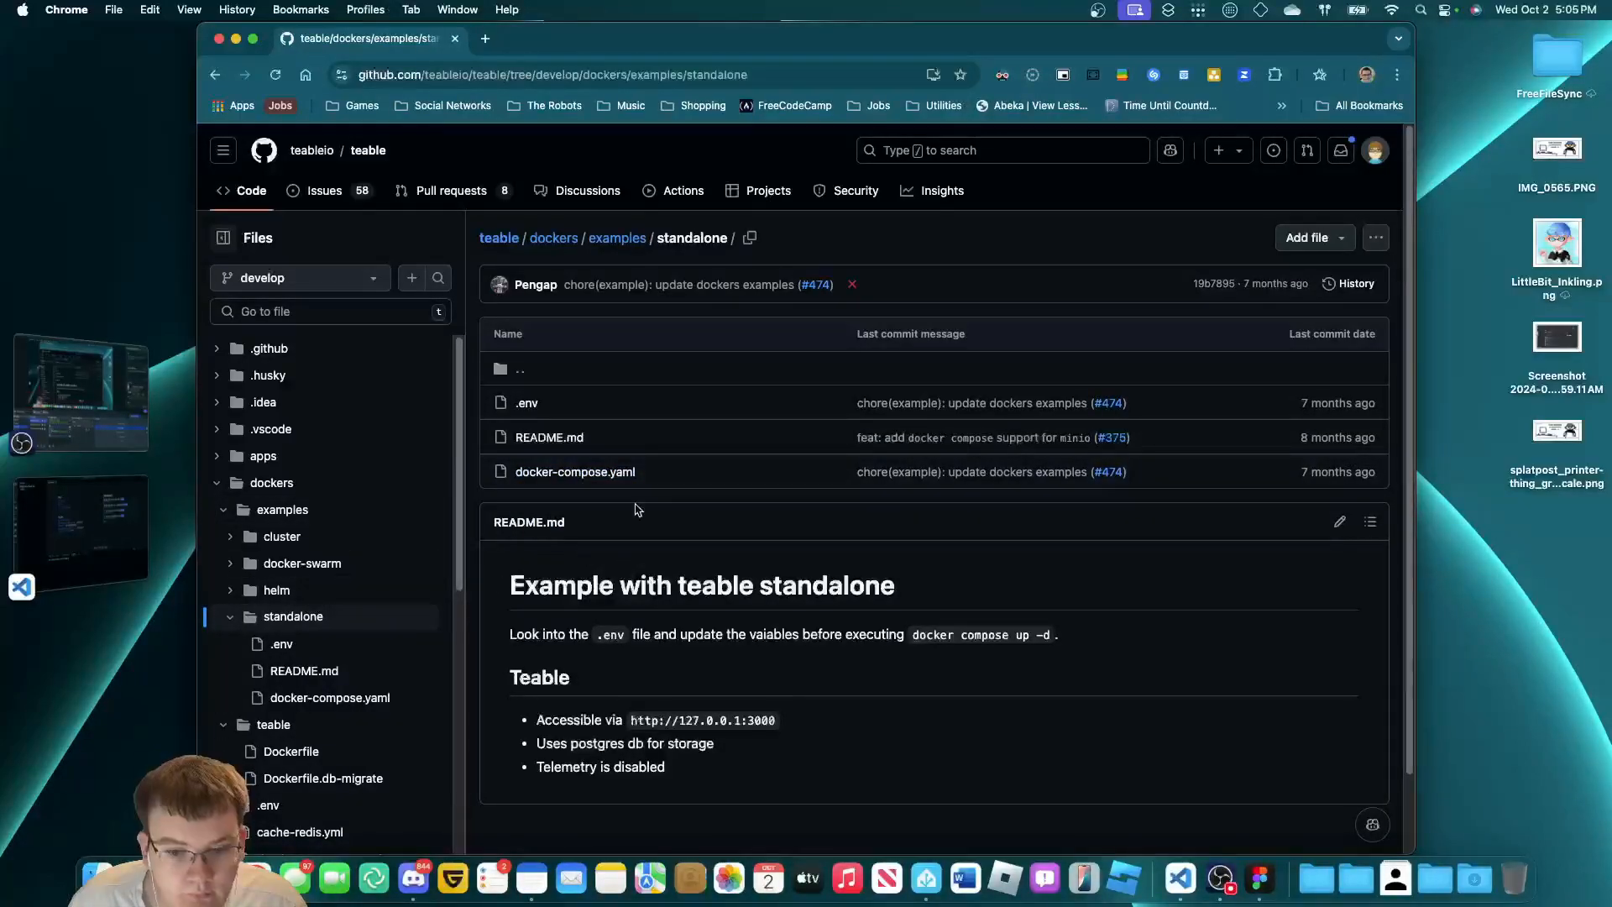
pyautogui.click(590, 474)
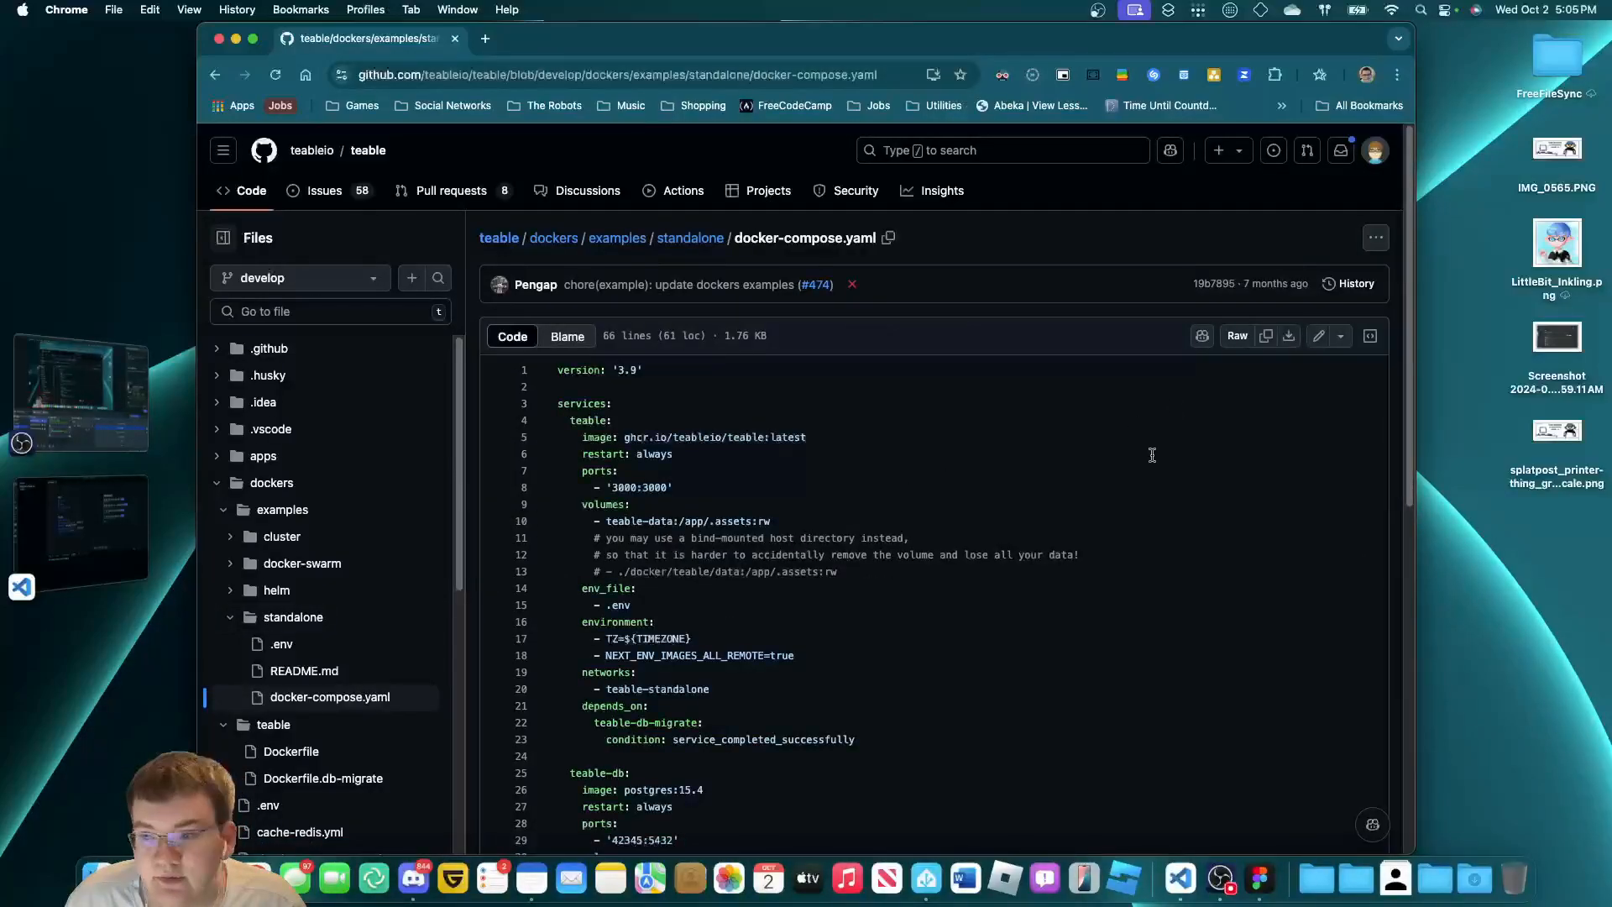
pyautogui.scroll(-2, 930, 453)
pyautogui.scroll(2, 936, 453)
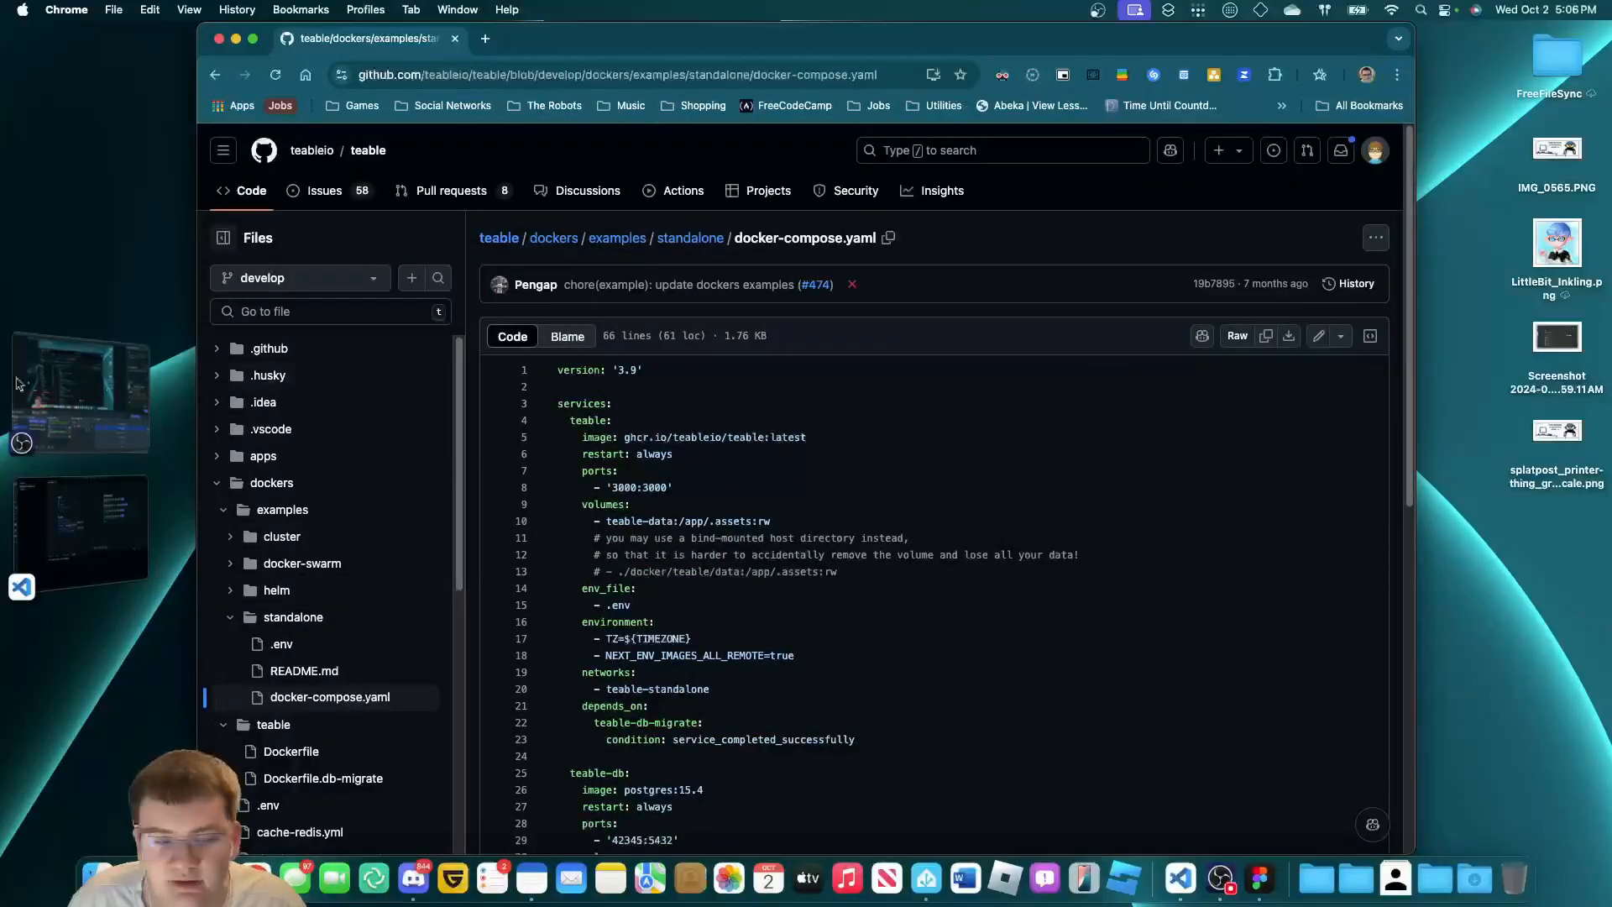
pyautogui.click(75, 529)
# Create compose.yml under the teable folder and paste the 66-line standalone compose config into it.
pyautogui.click(443, 95)
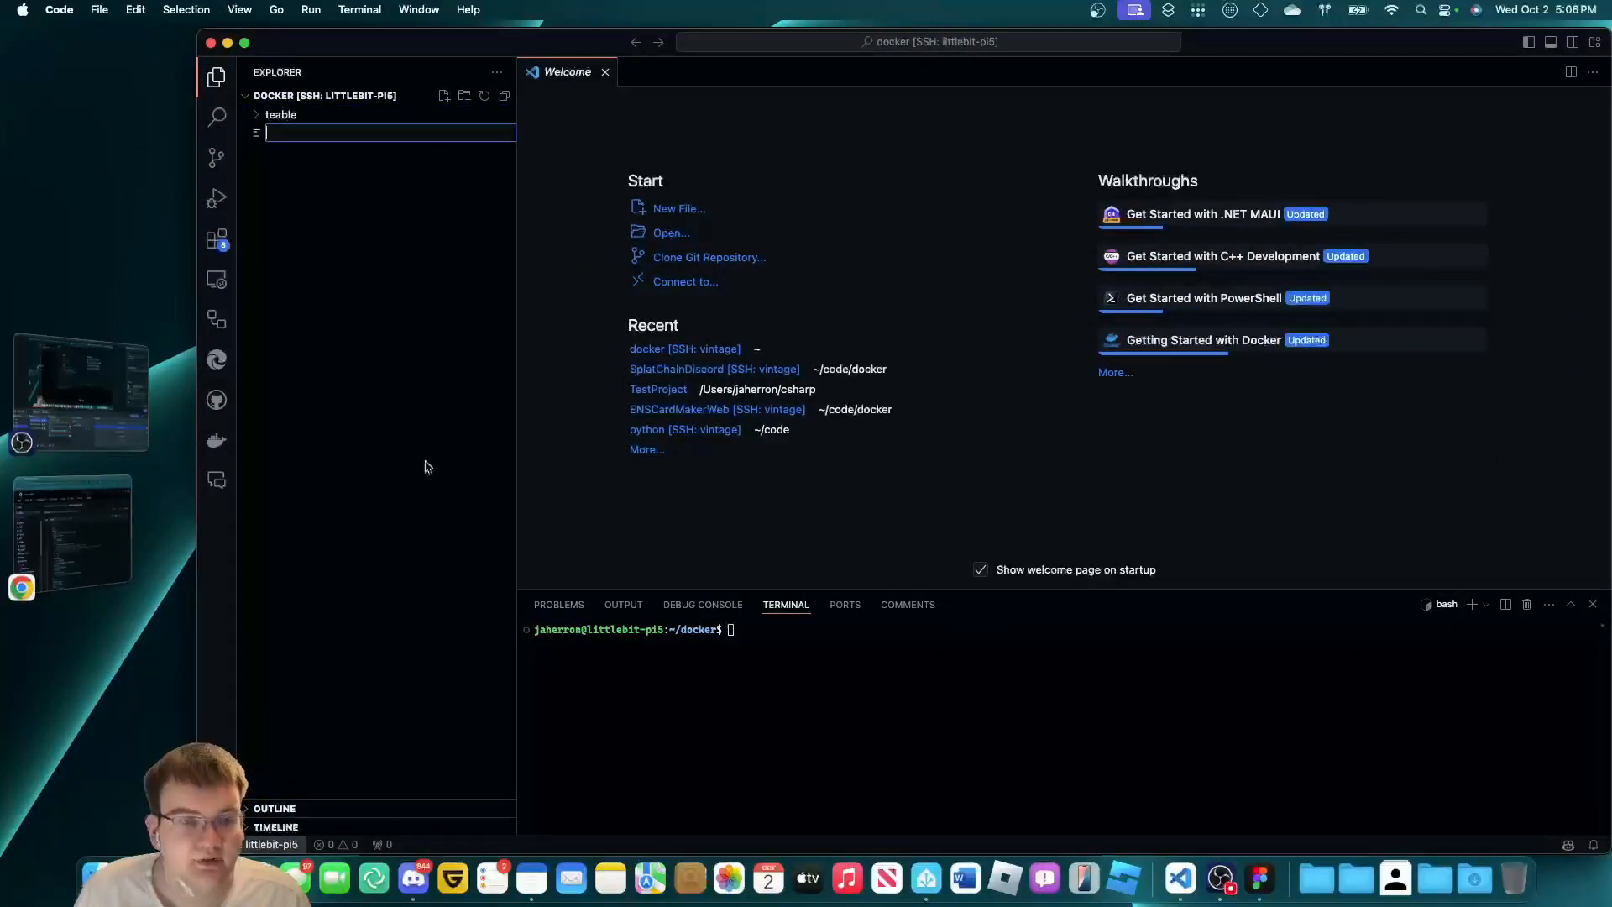
pyautogui.write('co')
pyautogui.press('BackSpace')
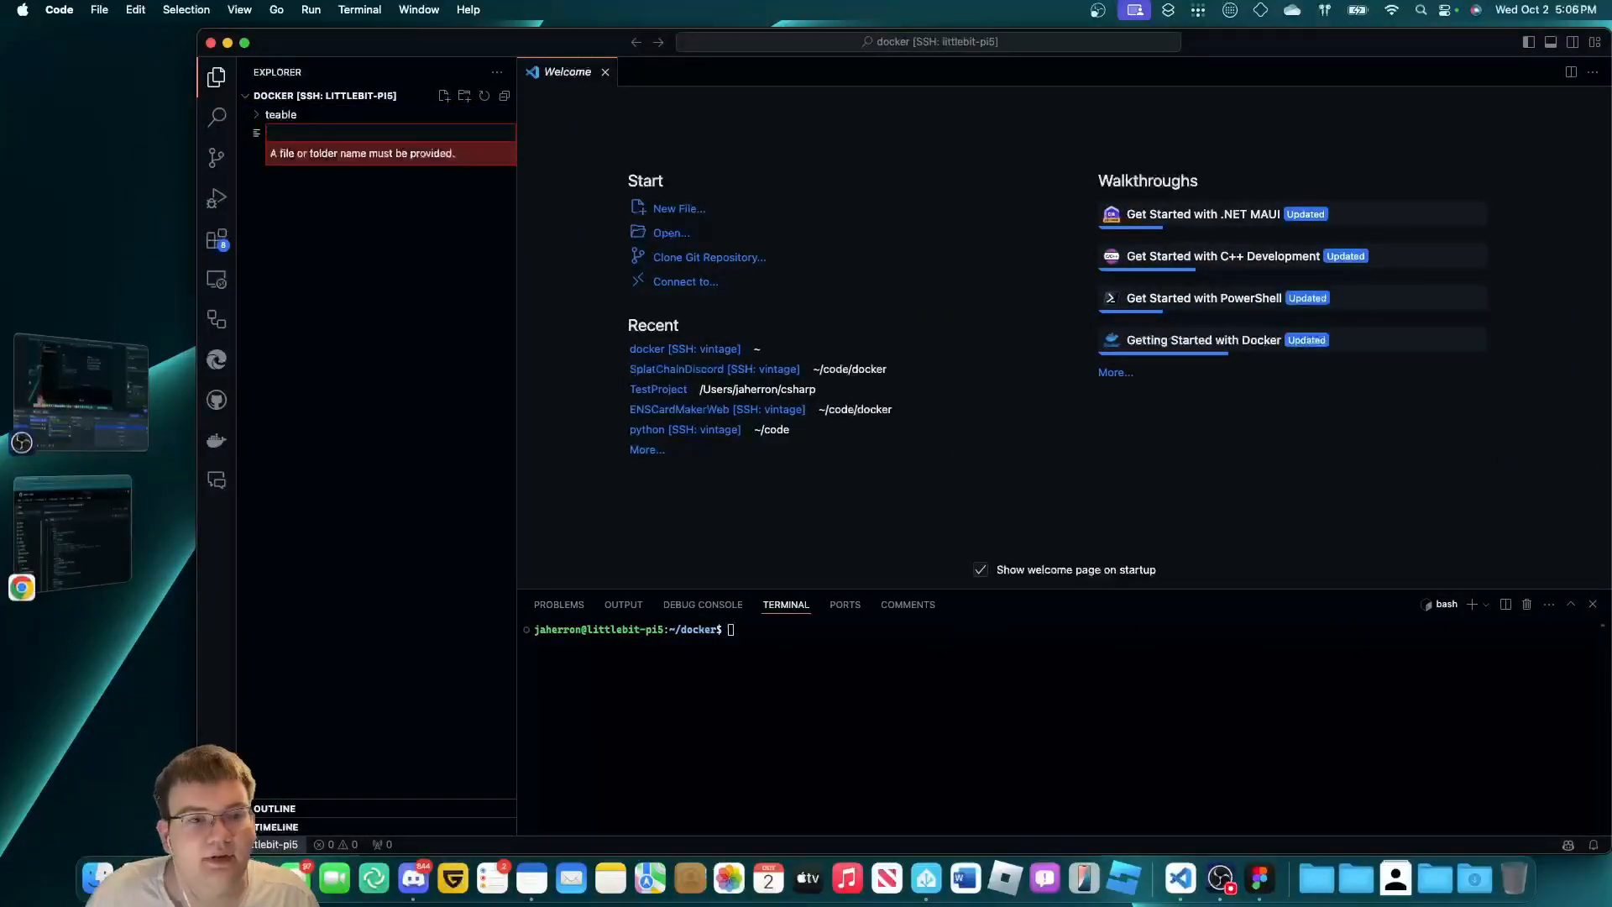
pyautogui.click(372, 460)
pyautogui.click(346, 117)
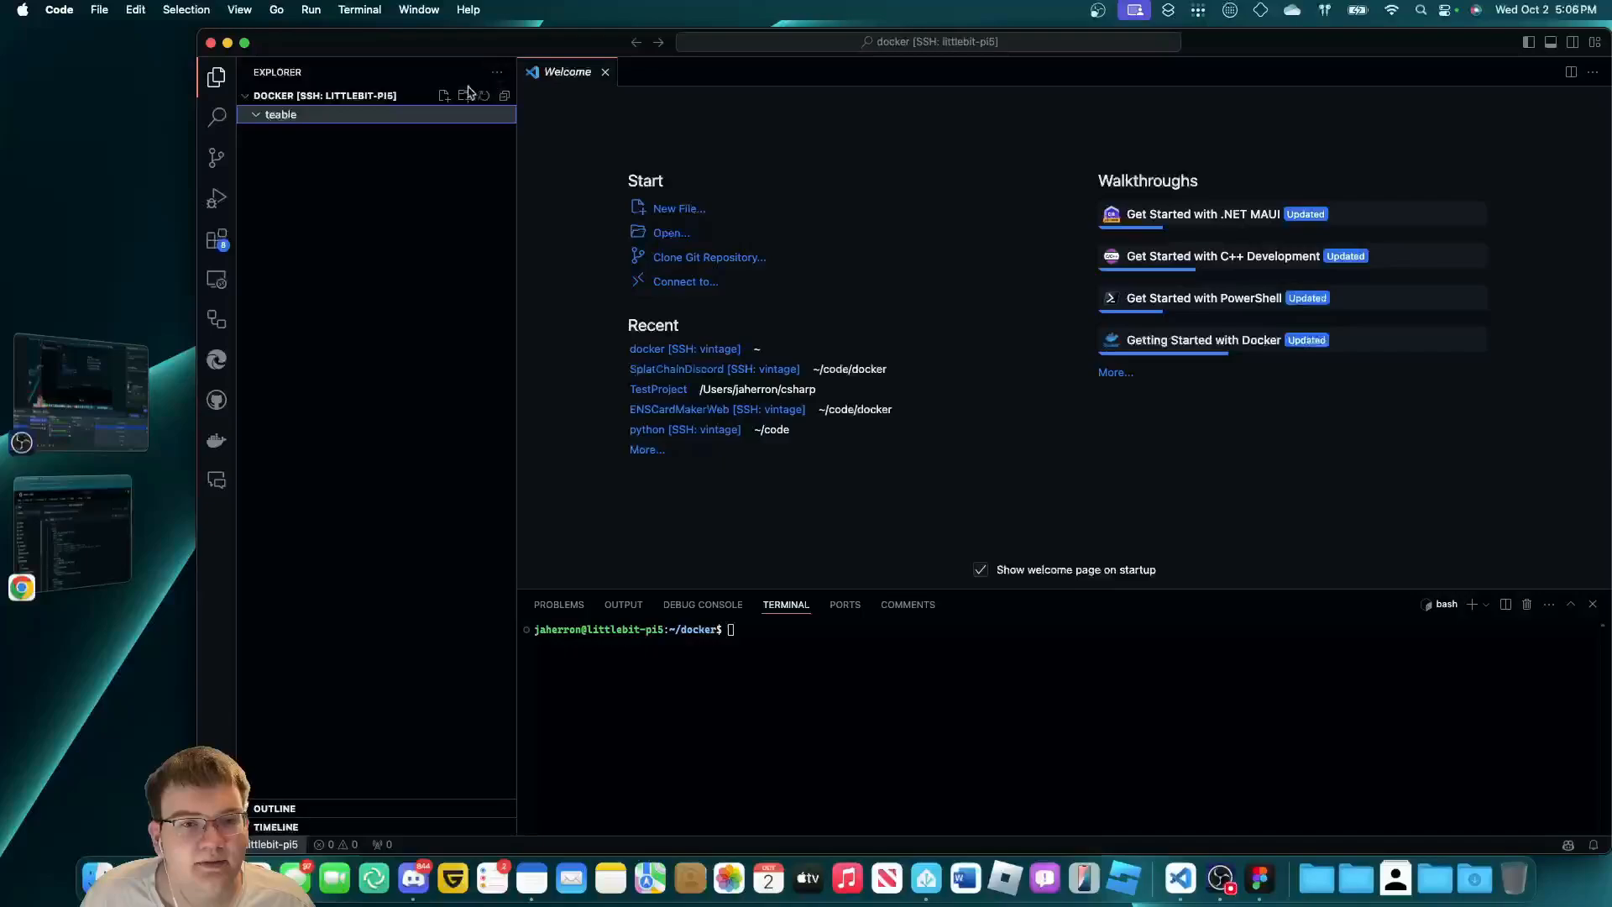
pyautogui.click(444, 96)
pyautogui.write('co')
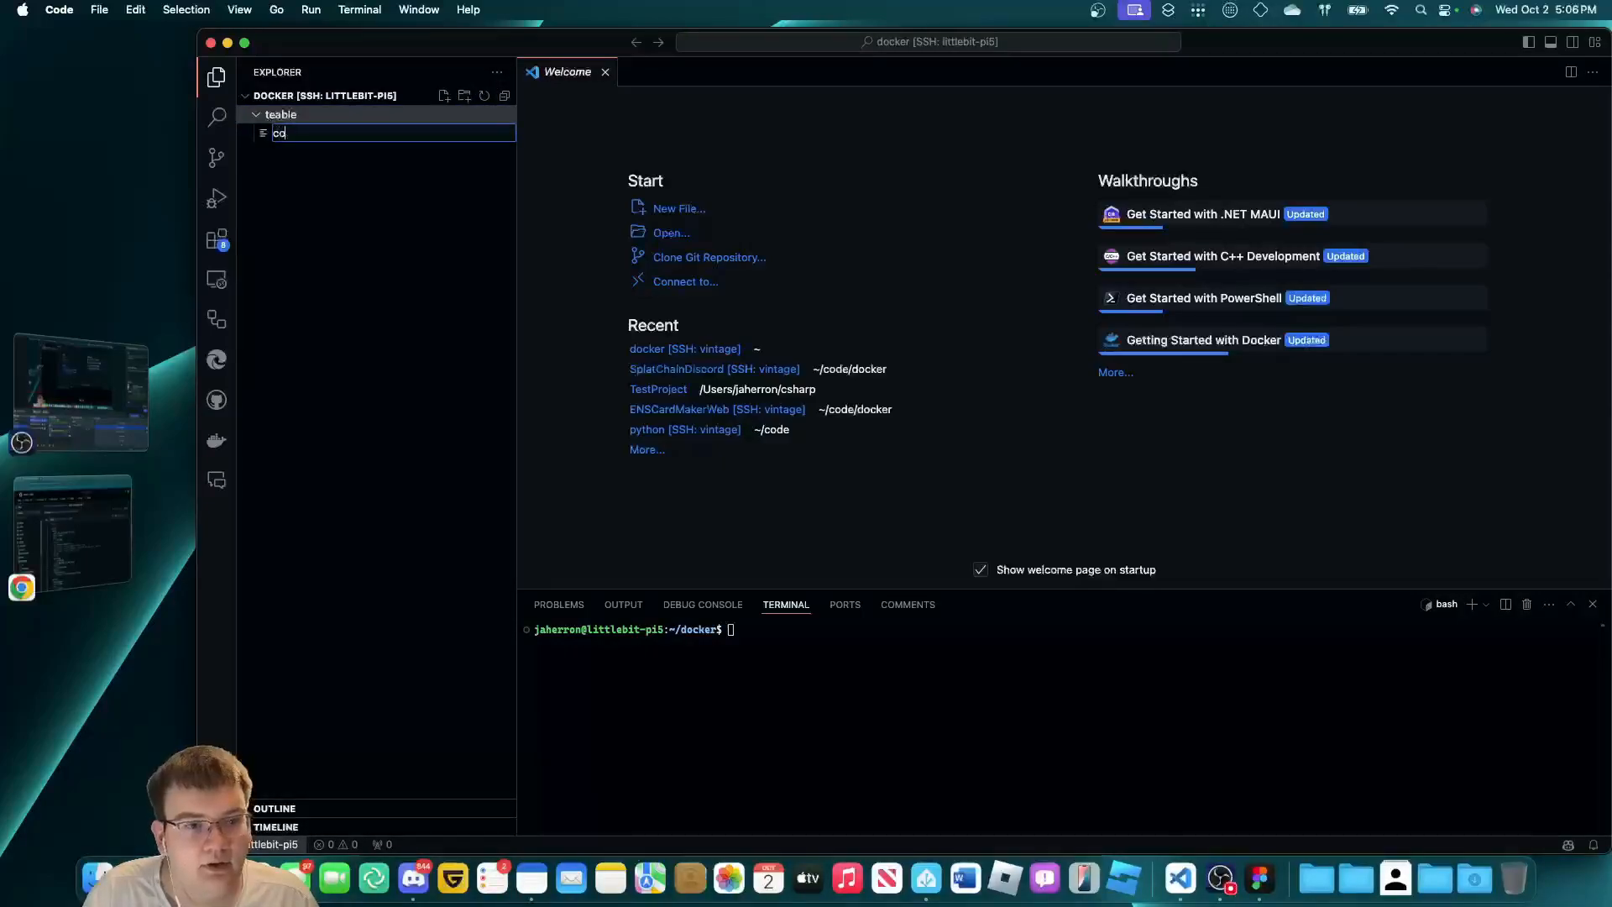
pyautogui.write('mpose.y')
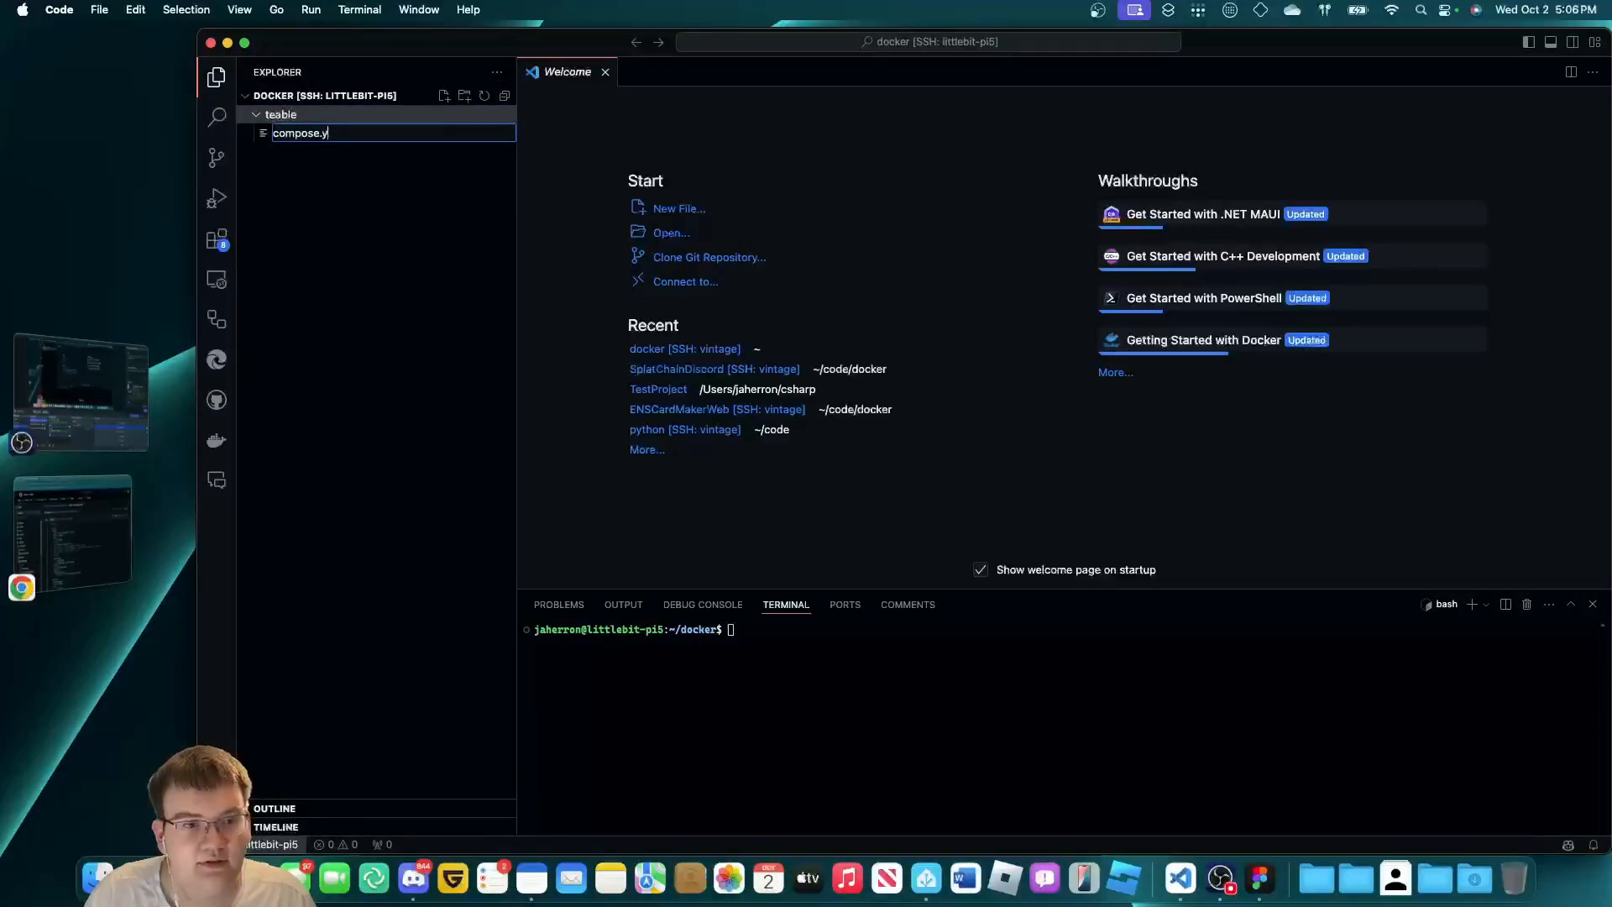
pyautogui.write('ml')
pyautogui.press('Return')
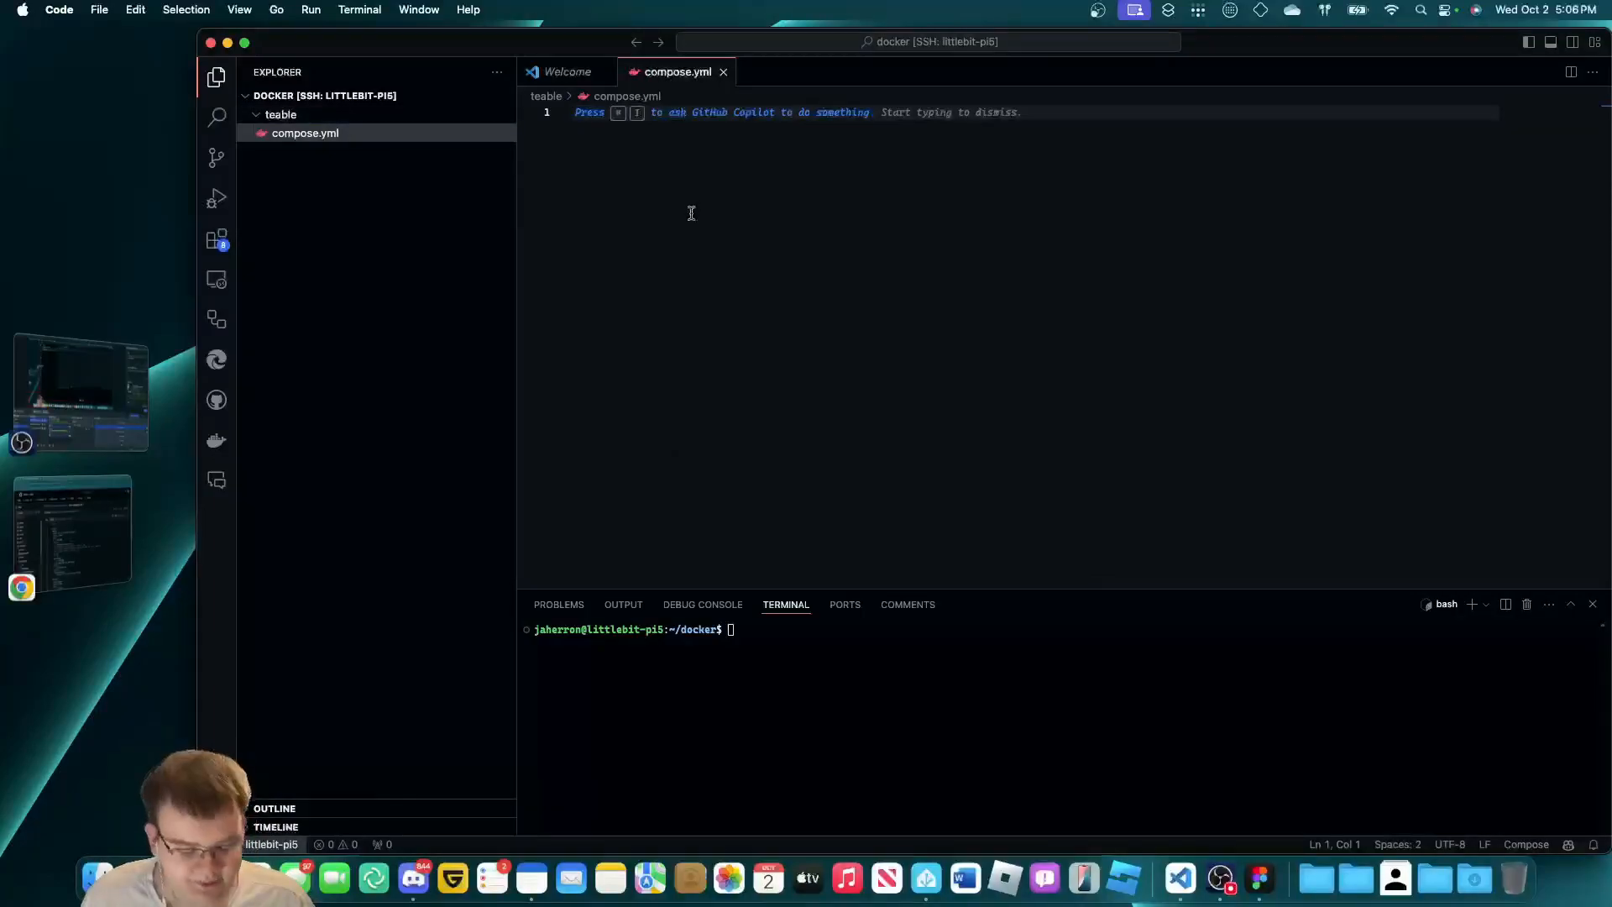
pyautogui.press('super+v')
# Check the flagged YAML error and delete the stray leading space before version on line 1.
pyautogui.scroll(10, 932, 377)
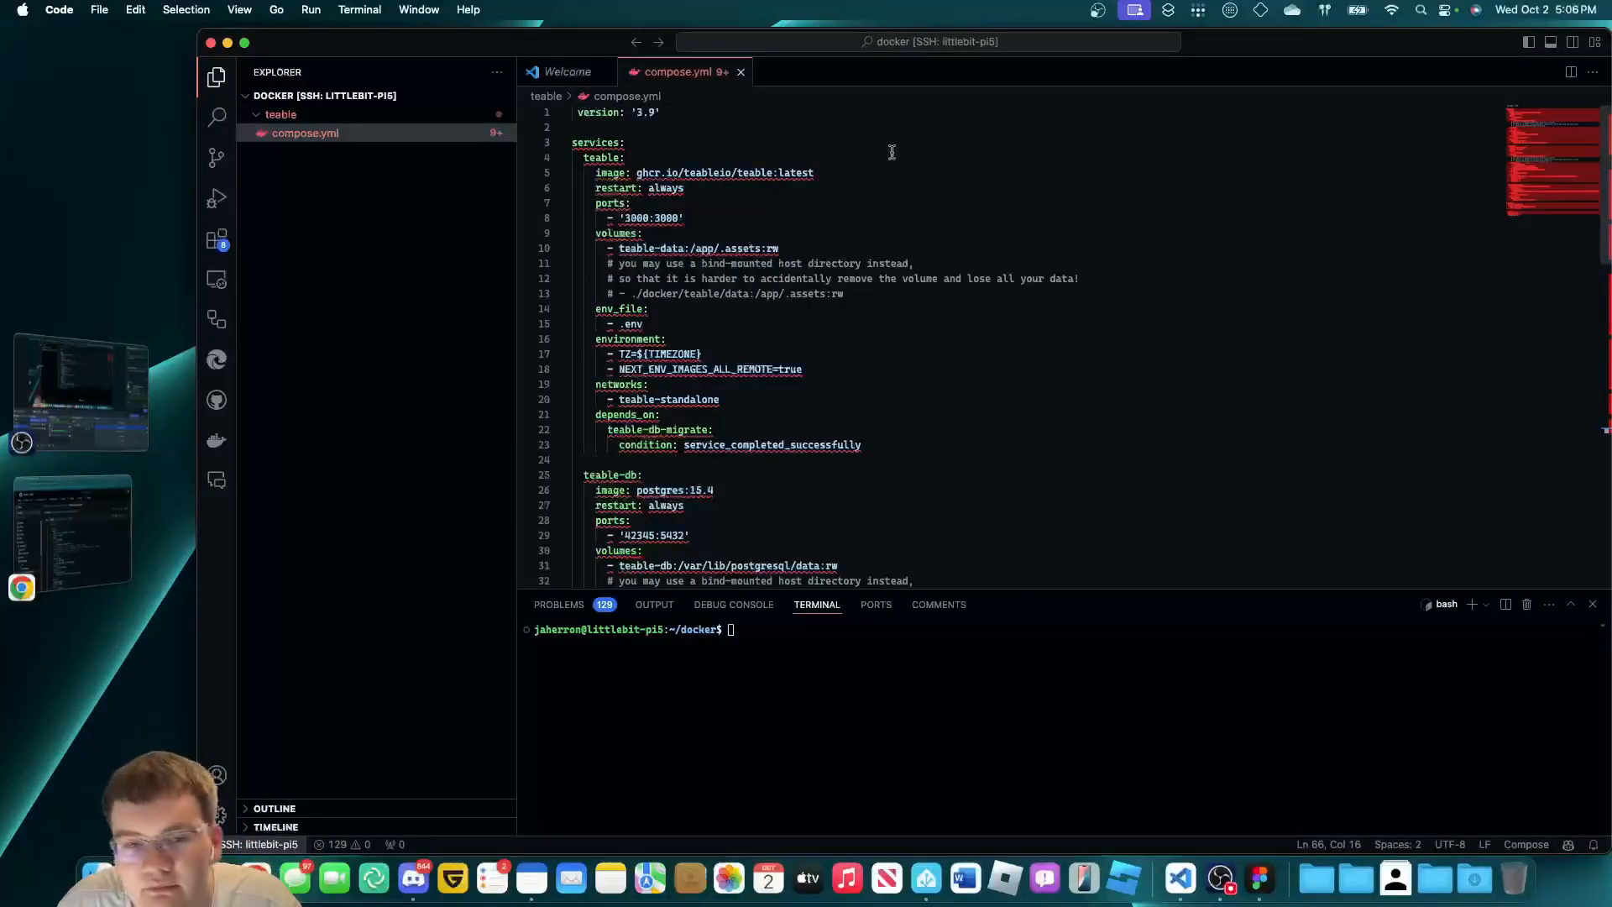
pyautogui.click(778, 198)
pyautogui.moveTo(793, 177)
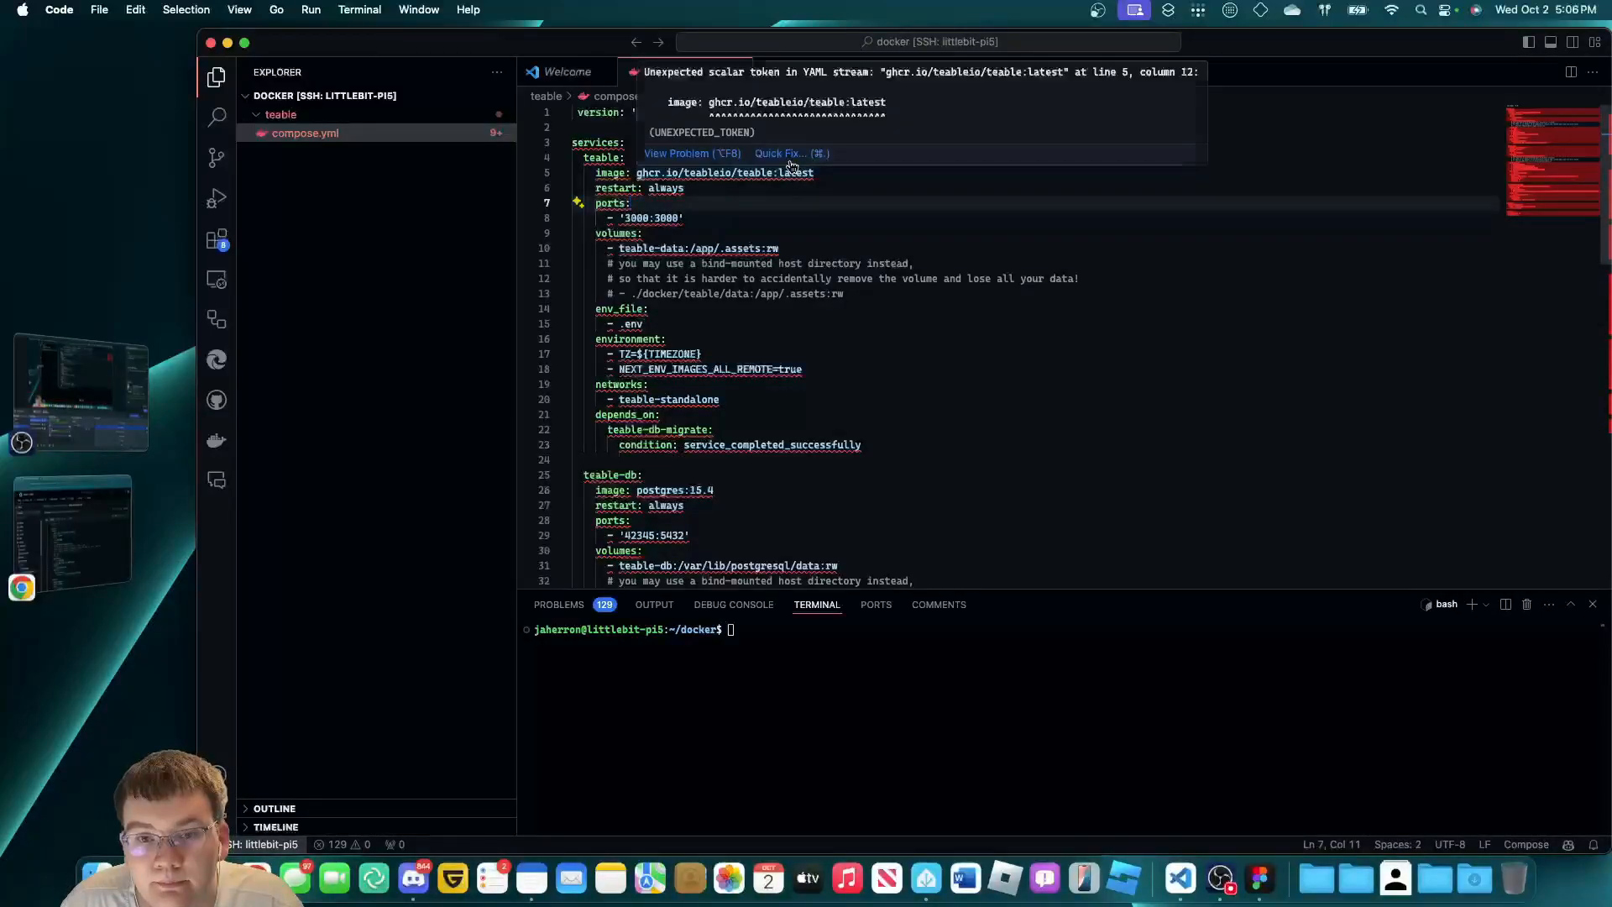
pyautogui.click(791, 156)
pyautogui.click(971, 237)
pyautogui.click(969, 234)
pyautogui.click(942, 334)
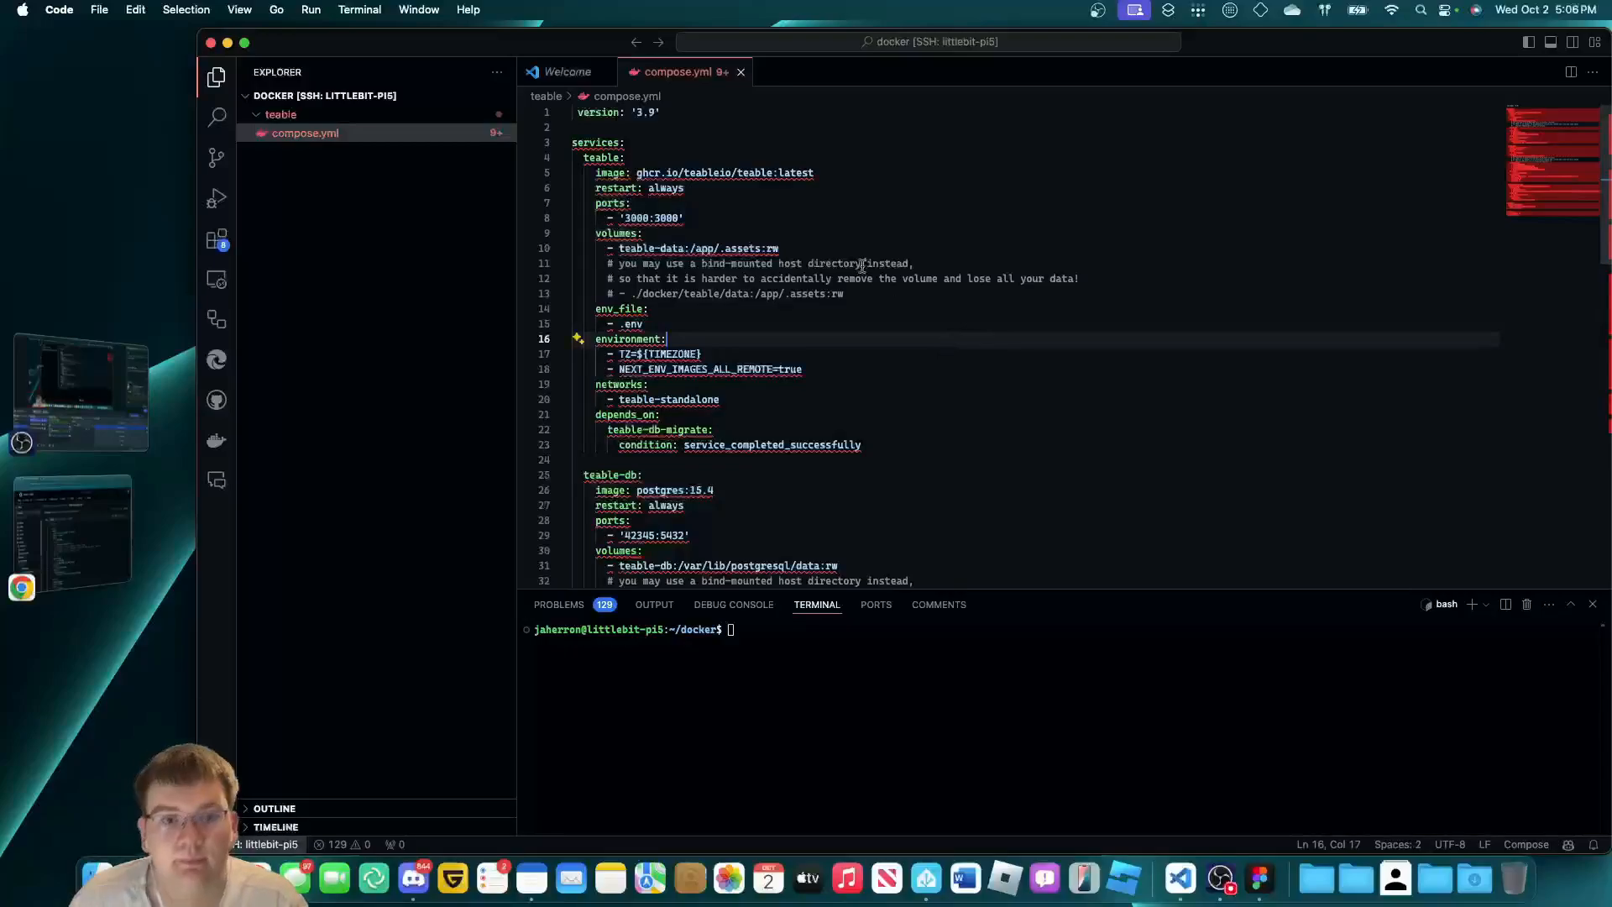
pyautogui.scroll(-10, 849, 342)
pyautogui.scroll(10, 850, 343)
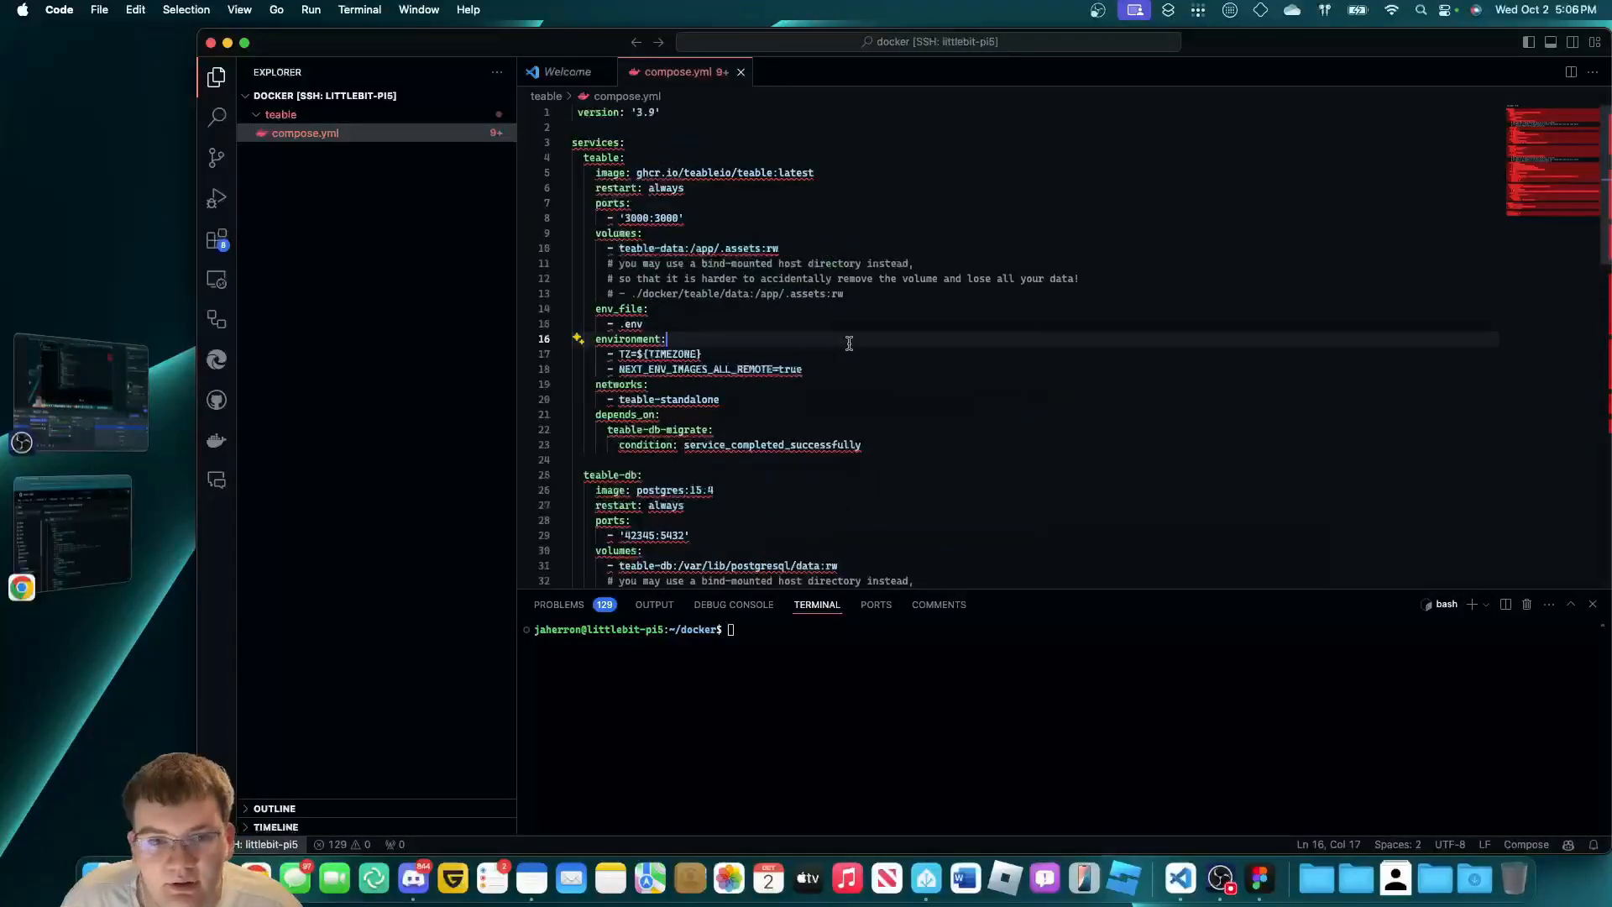
pyautogui.click(578, 112)
pyautogui.press('BackSpace')
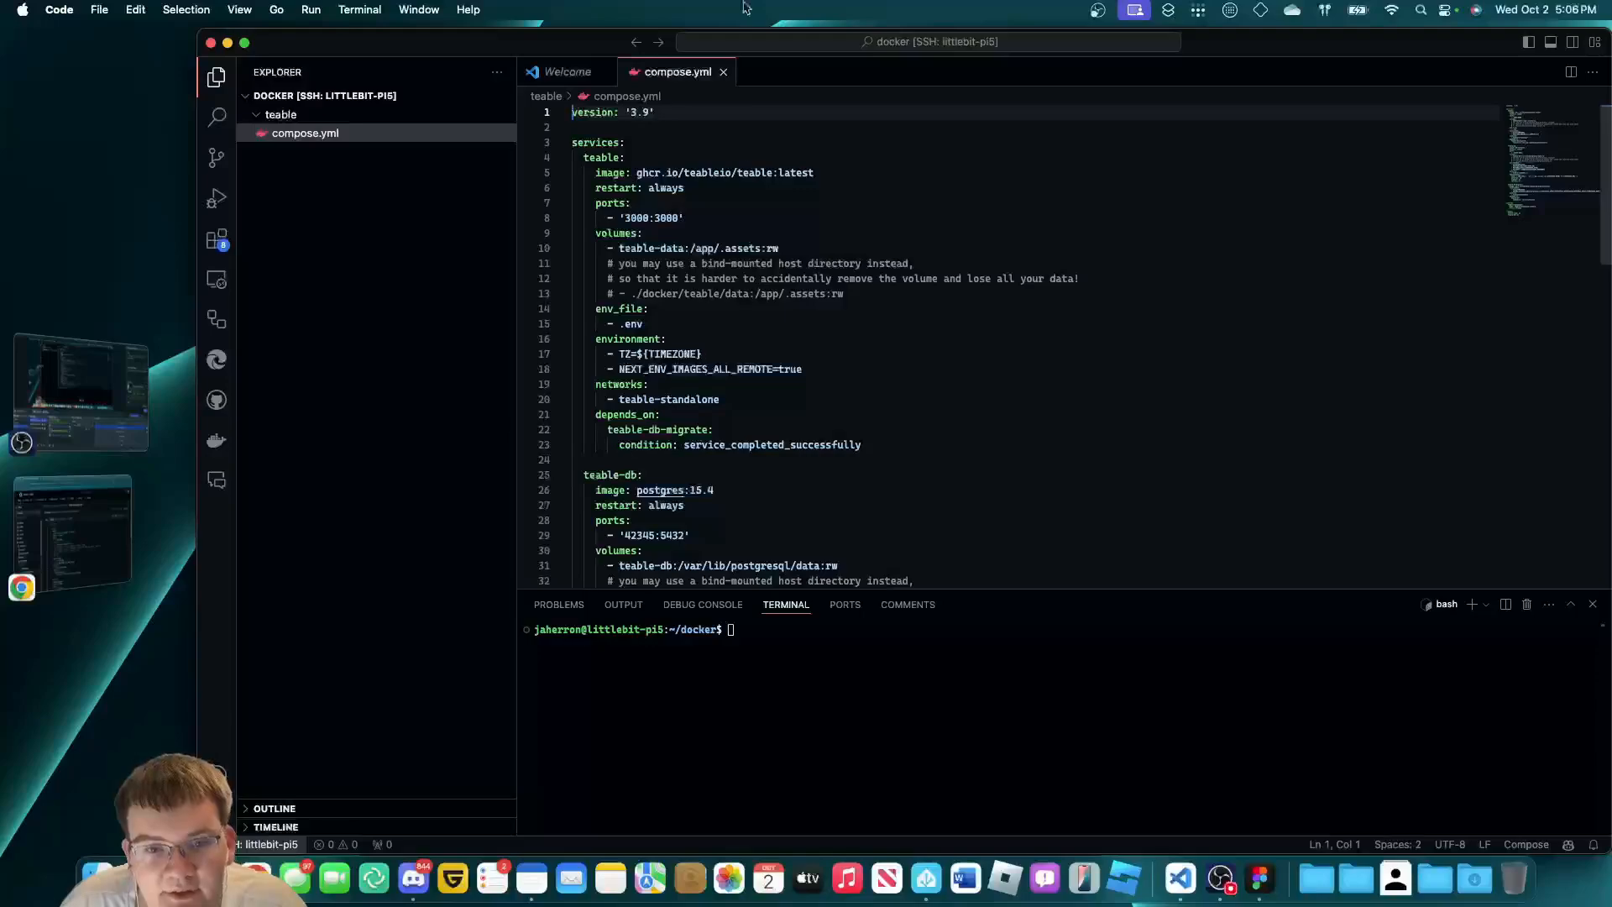
# Review the depends_on, networks and volumes sections down to the end of compose.yml.
pyautogui.click(855, 409)
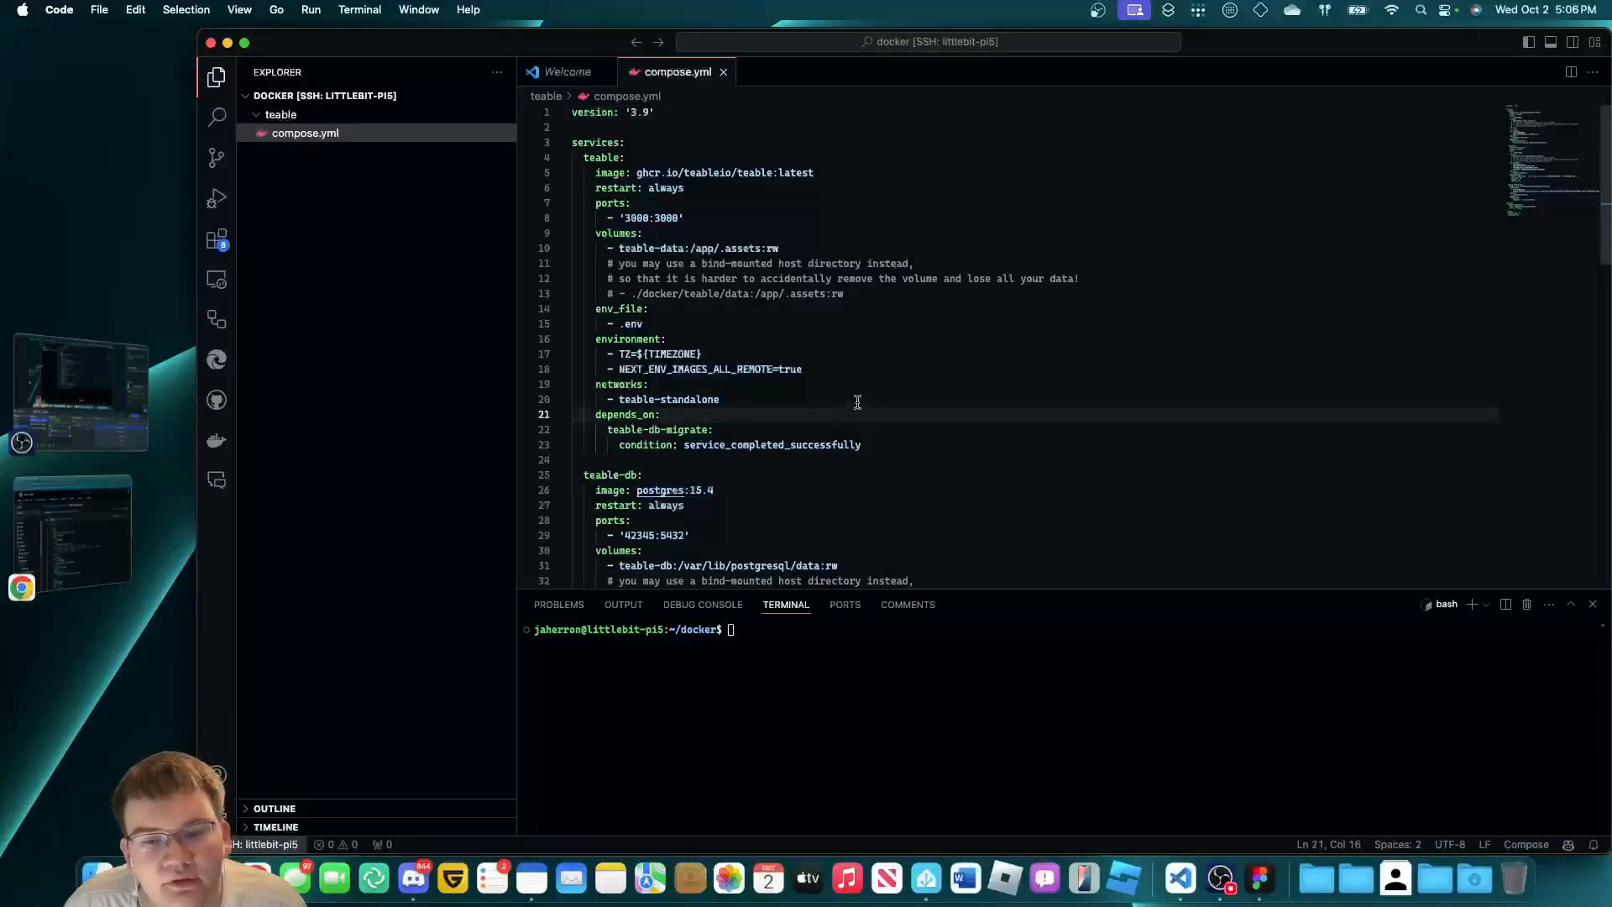
pyautogui.click(858, 398)
pyautogui.click(859, 370)
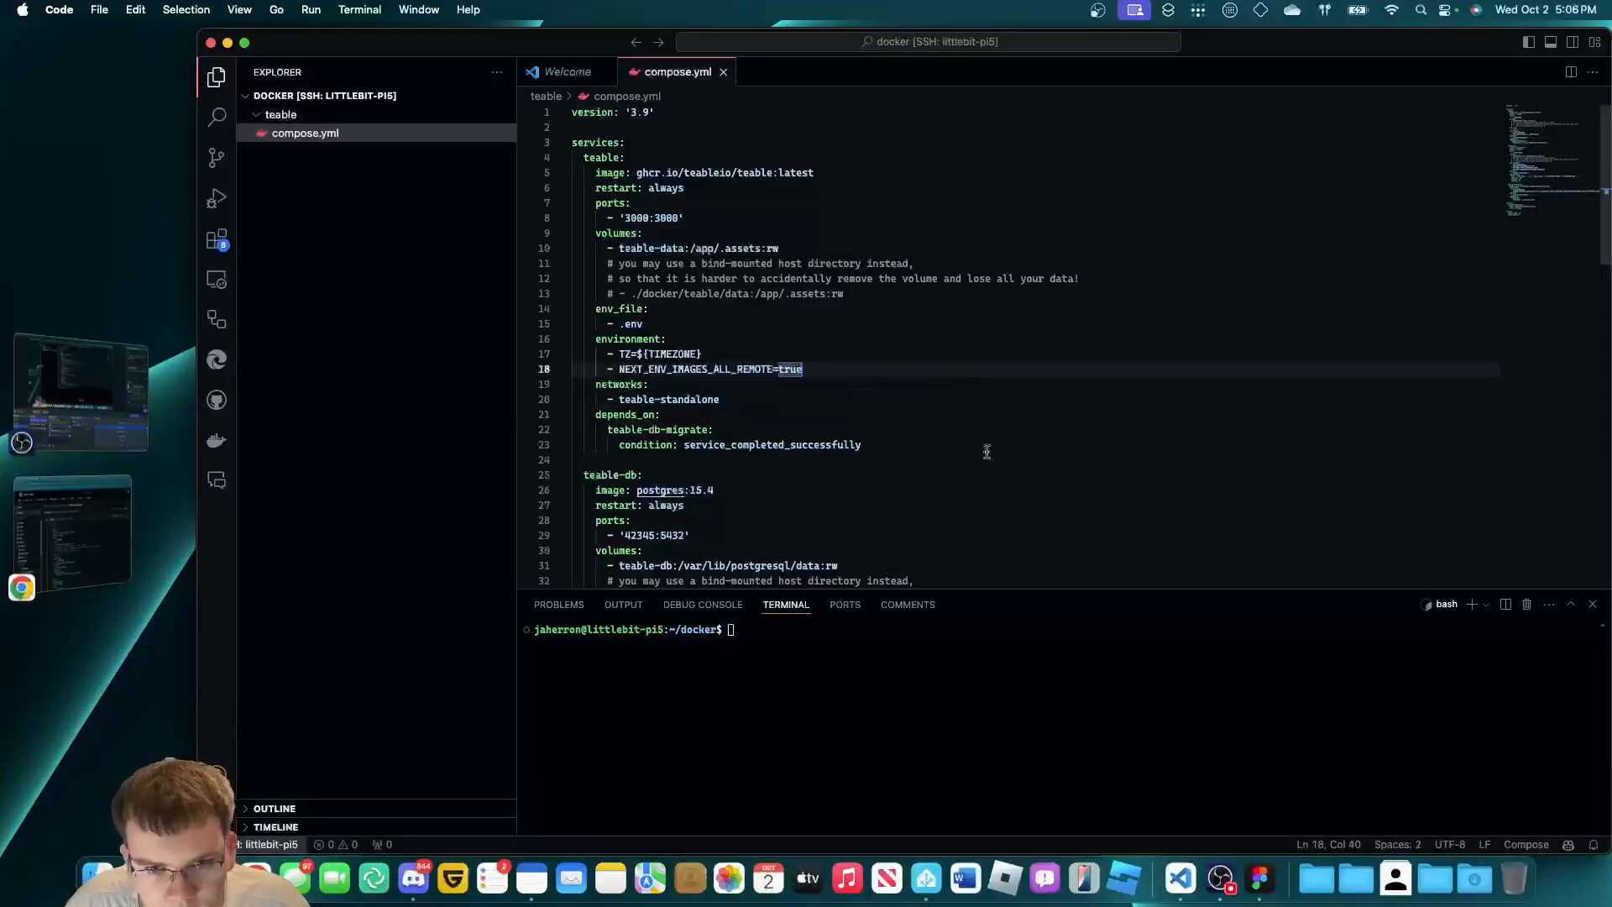
pyautogui.scroll(-5, 835, 425)
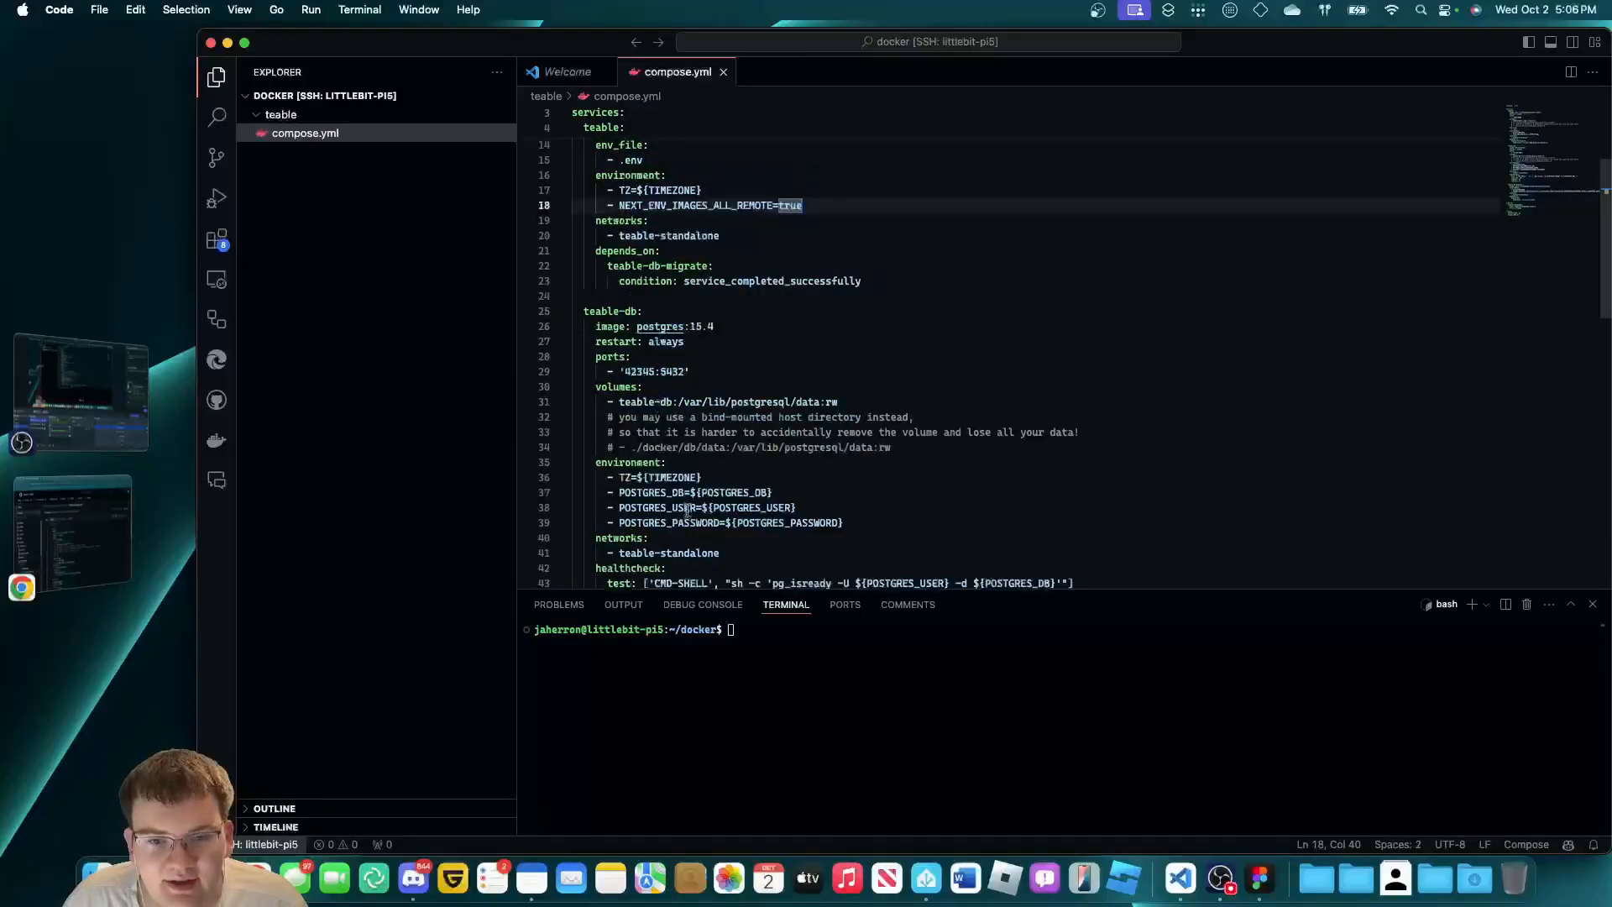
pyautogui.scroll(-8, 687, 510)
pyautogui.scroll(-3, 744, 512)
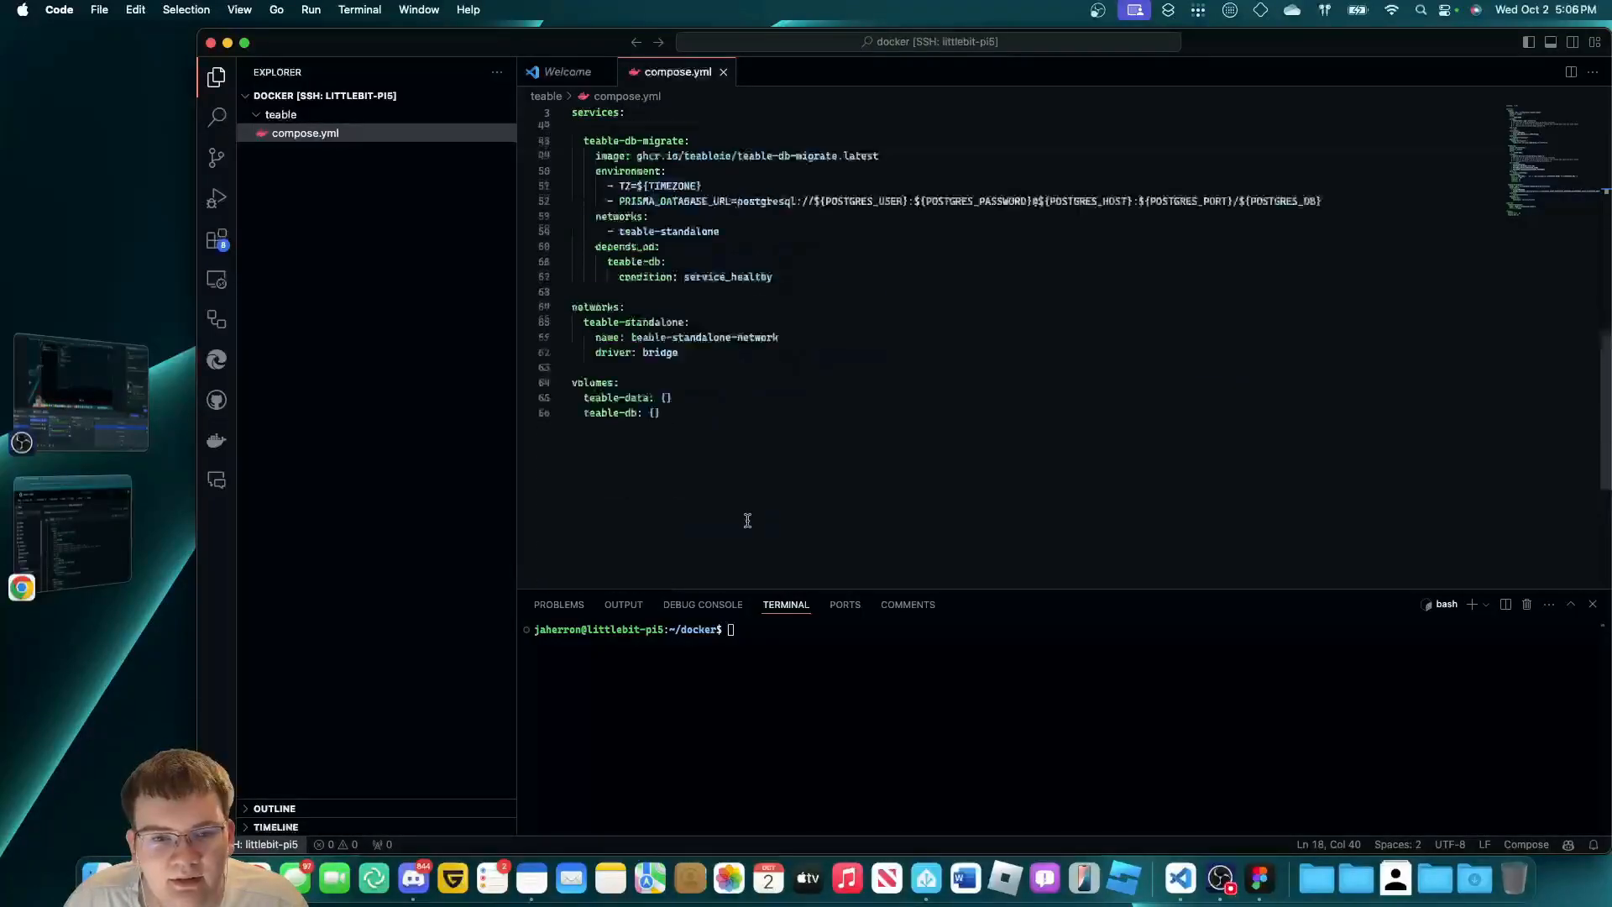
pyautogui.scroll(15, 745, 512)
# Copy the raw contents of the standalone example's 23-line .env on GitHub, then return to VS Code.
pyautogui.click(72, 530)
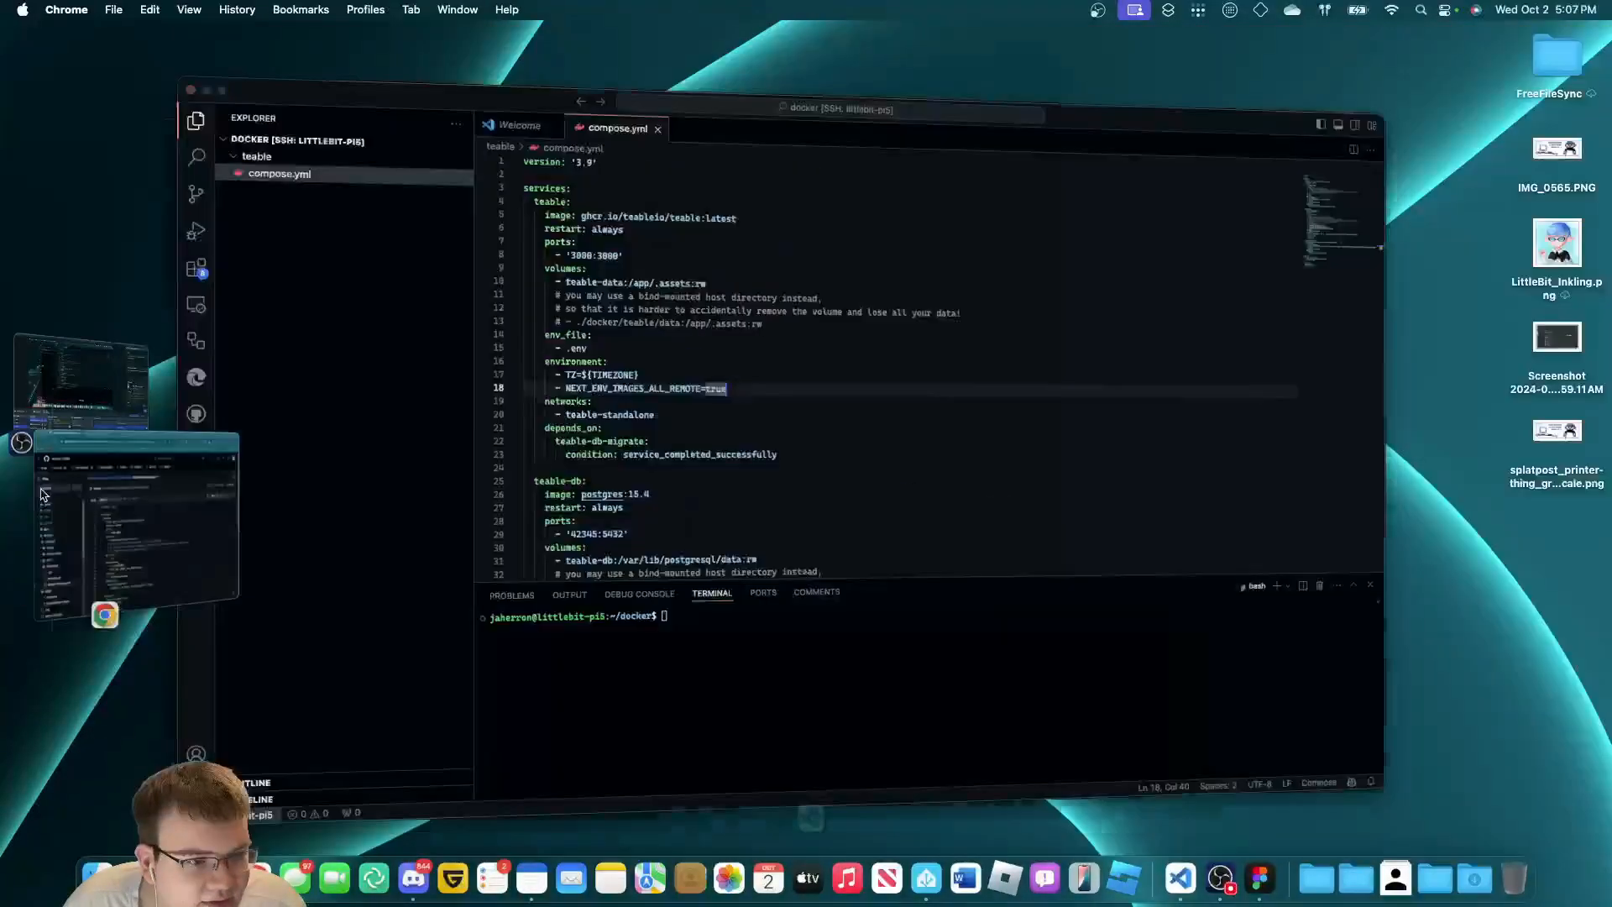
pyautogui.click(718, 235)
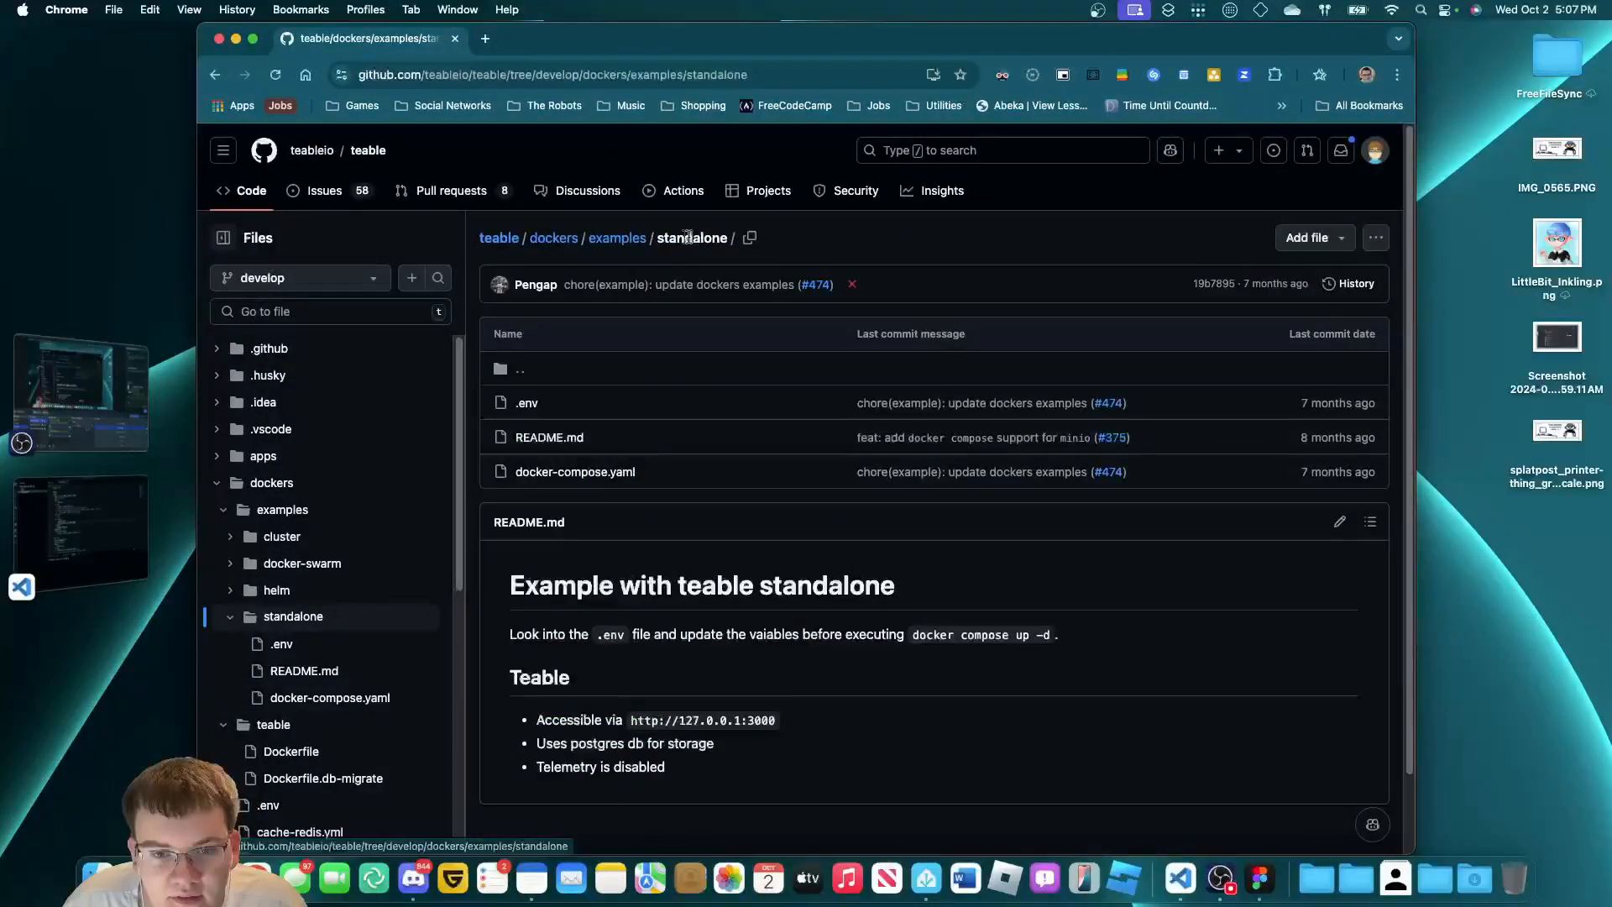
pyautogui.click(554, 403)
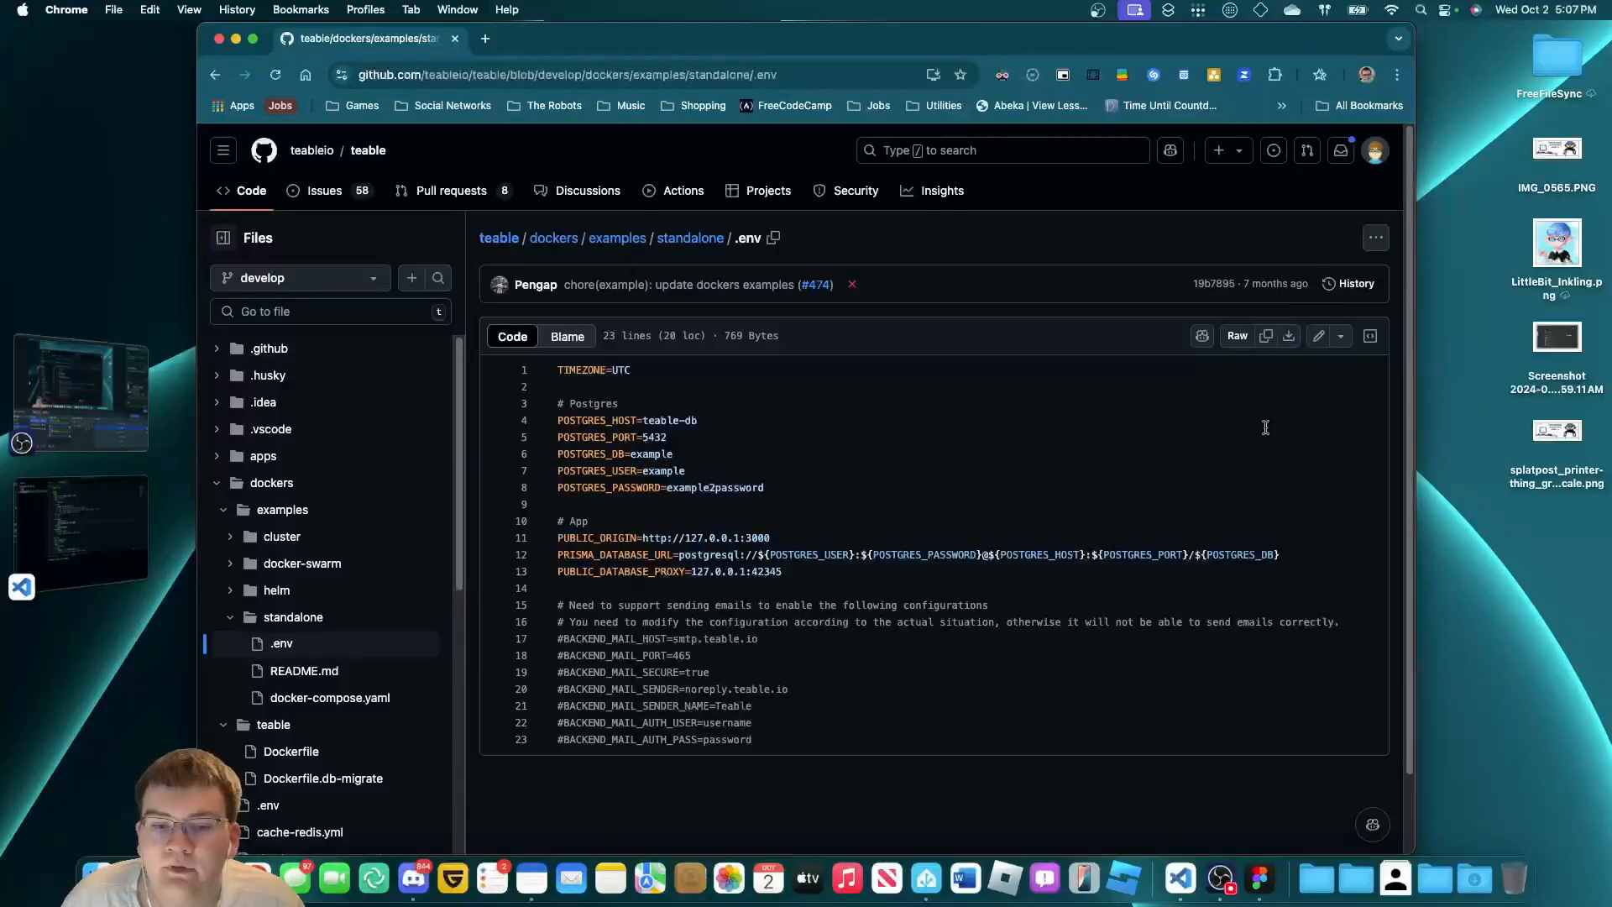
pyautogui.click(1266, 336)
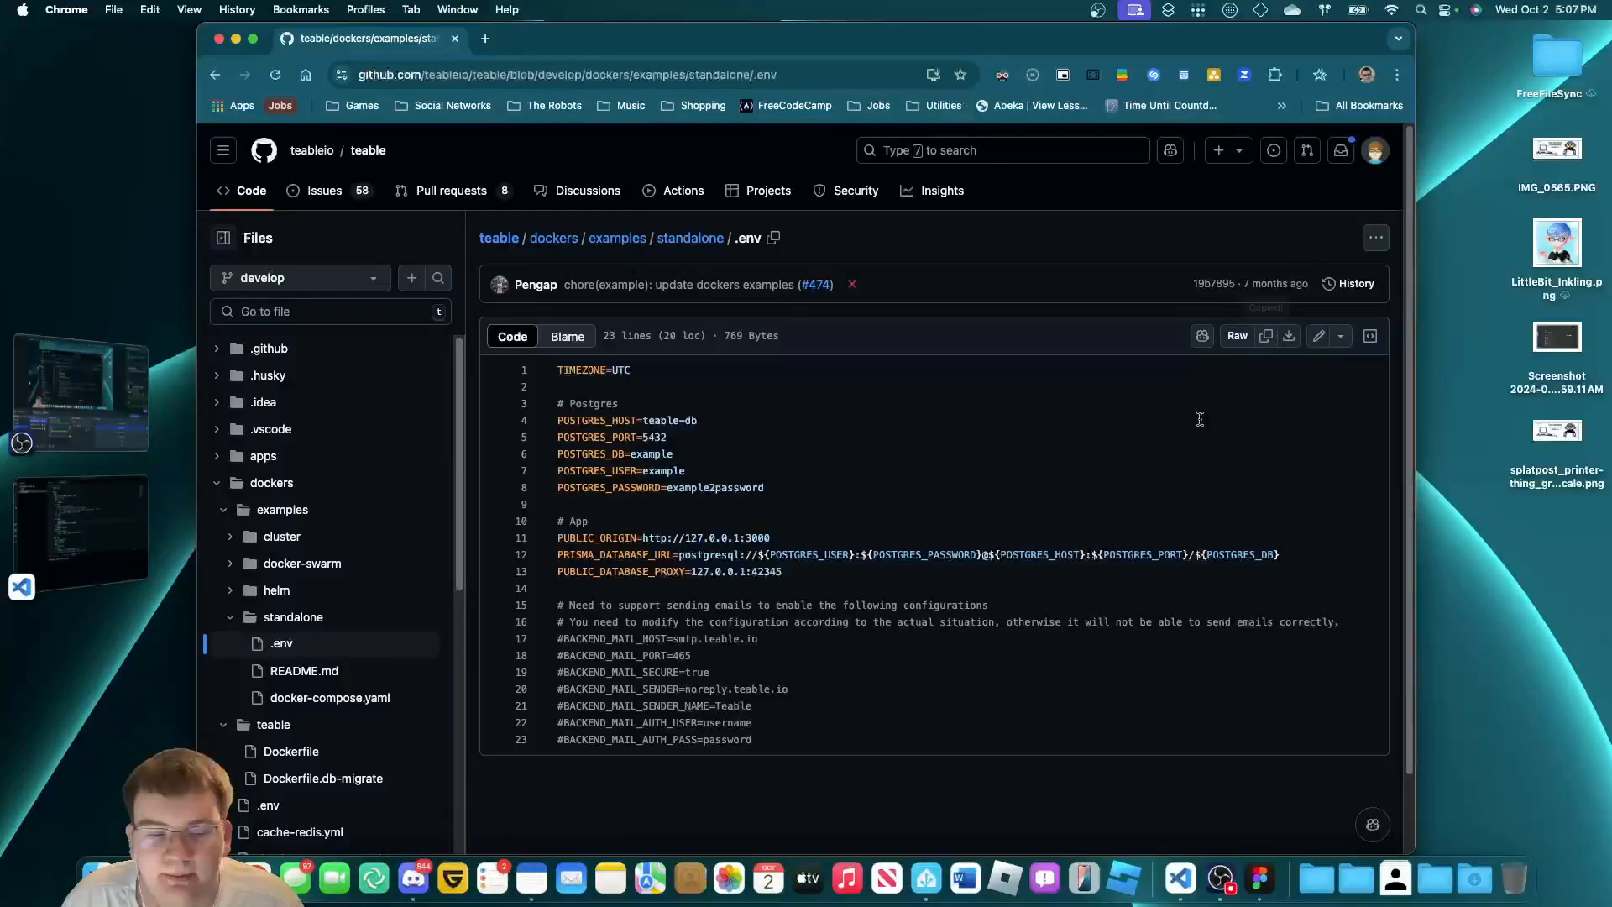
pyautogui.click(126, 551)
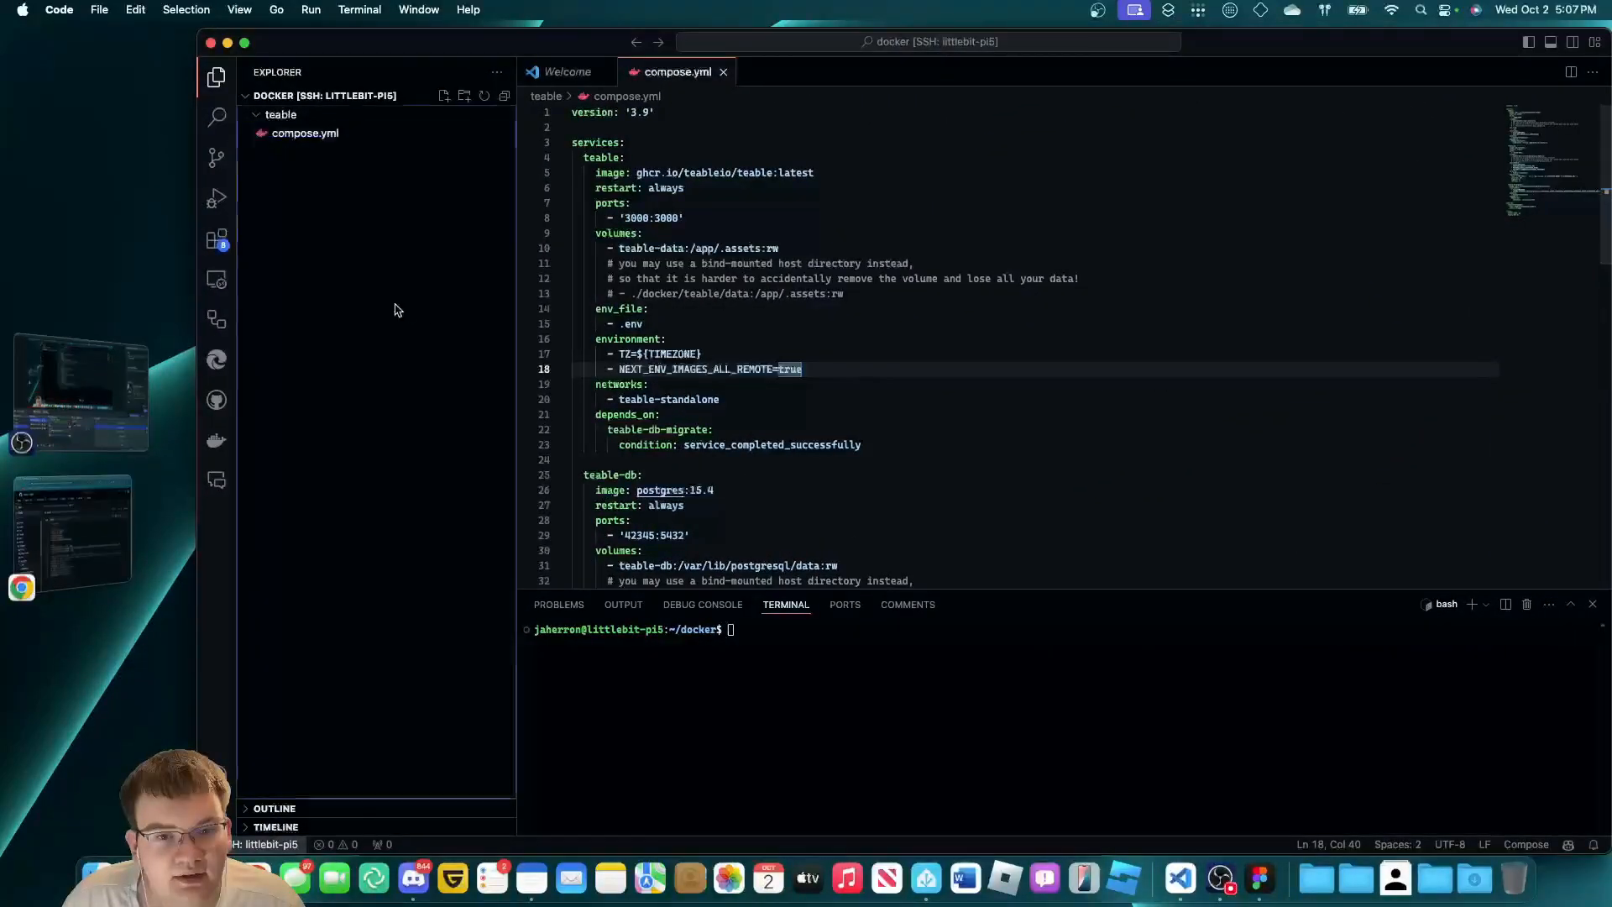
# Create teable/.env and paste the copied 23-line example configuration into it.
pyautogui.click(368, 115)
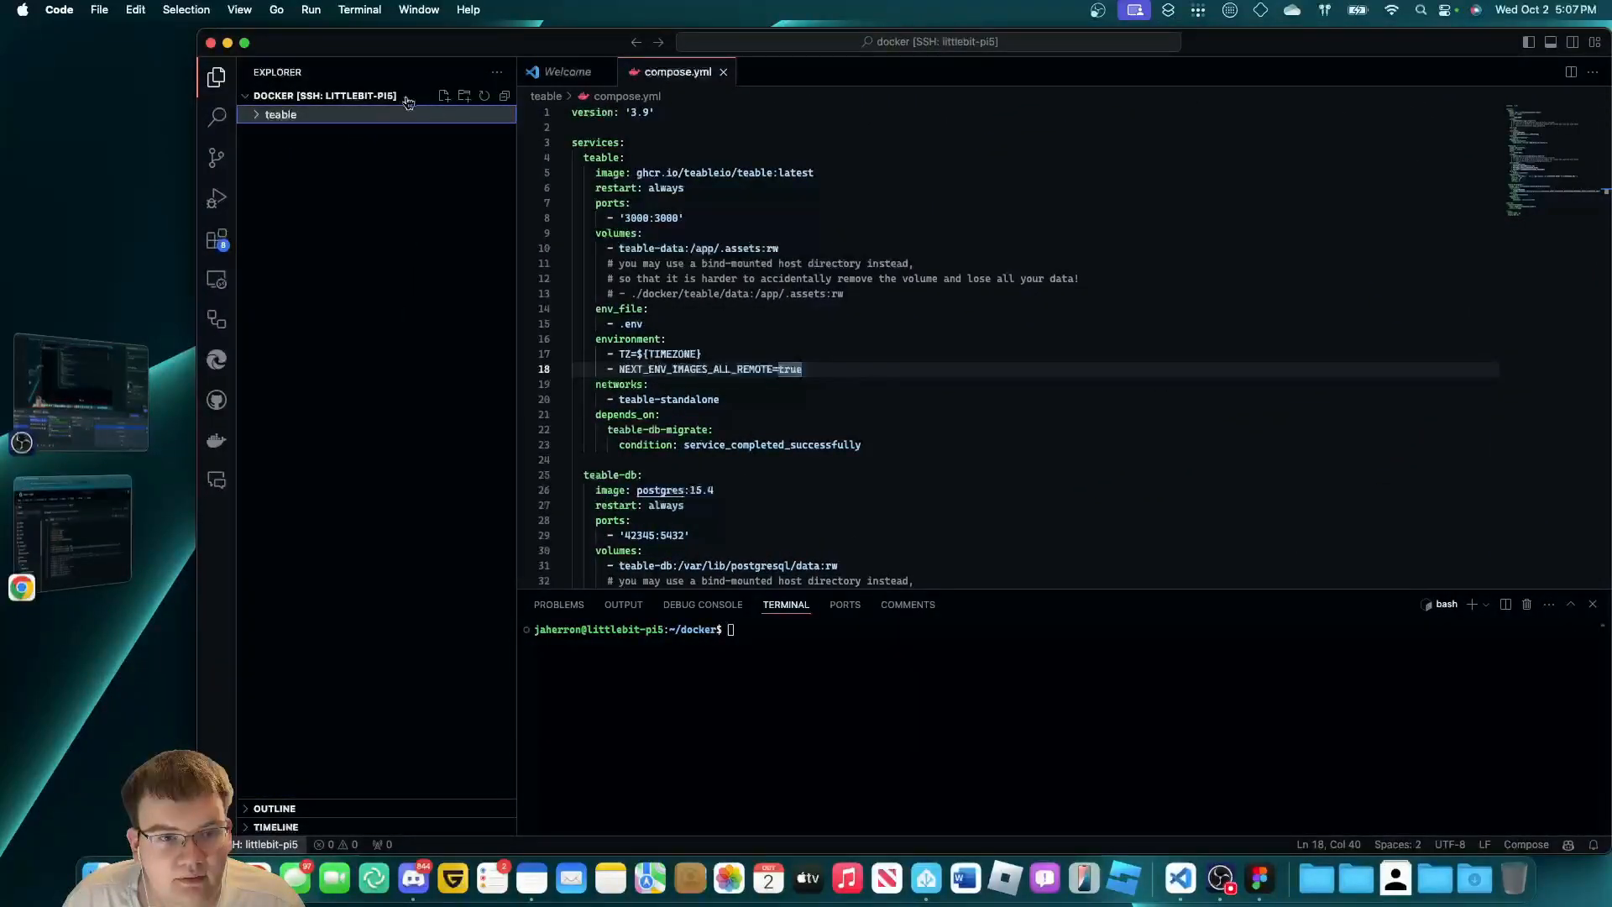
pyautogui.click(444, 97)
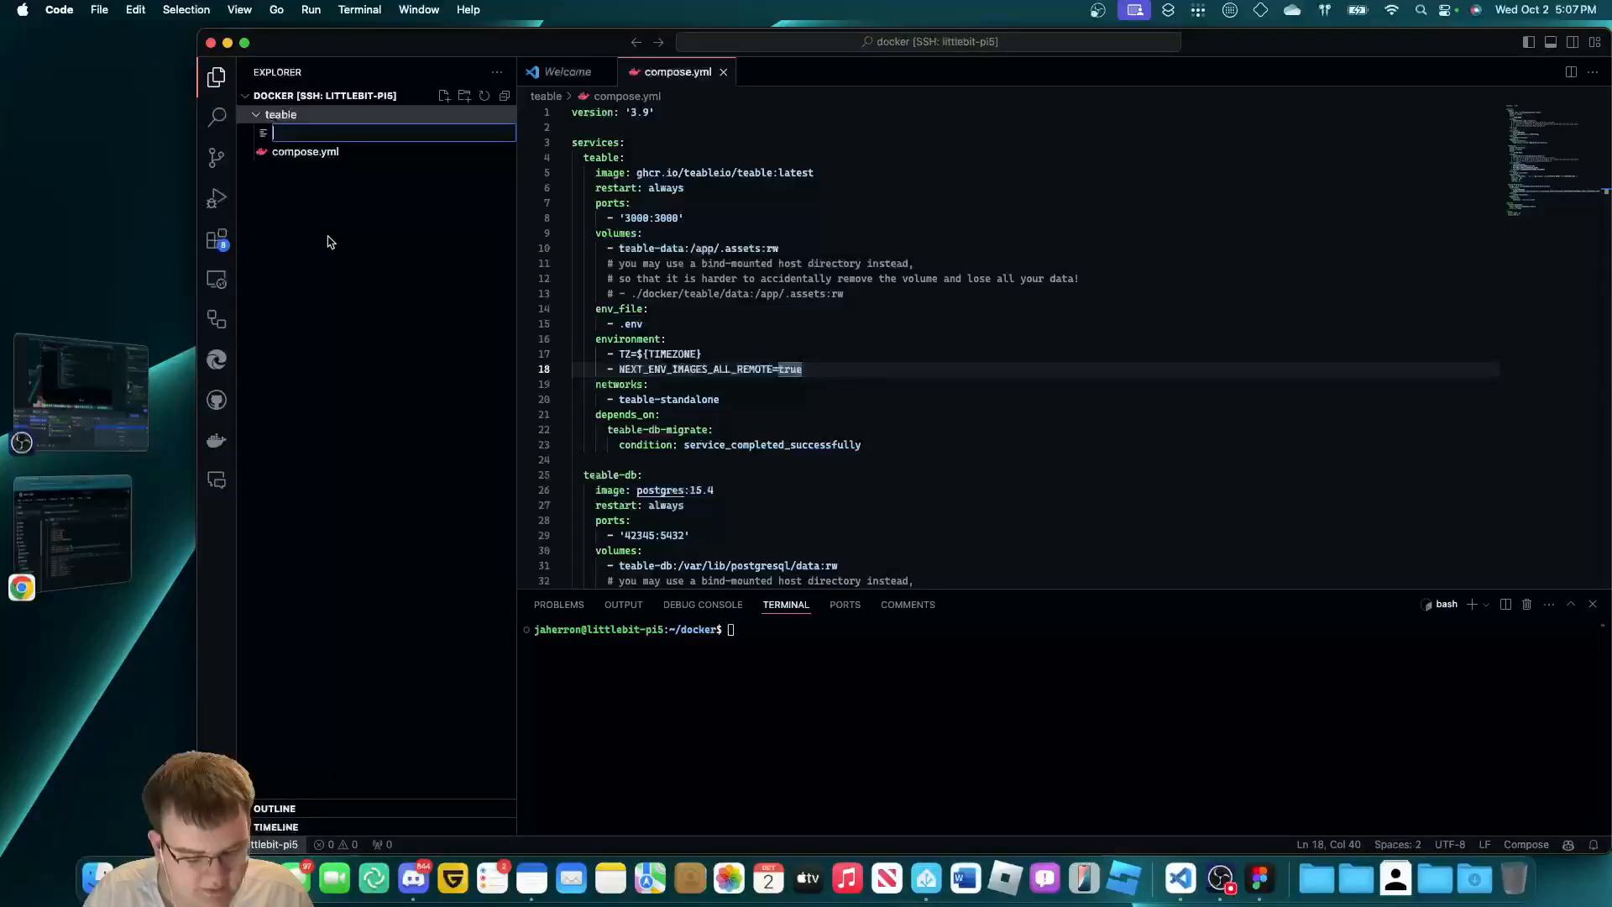
pyautogui.write('.env')
pyautogui.press('Return')
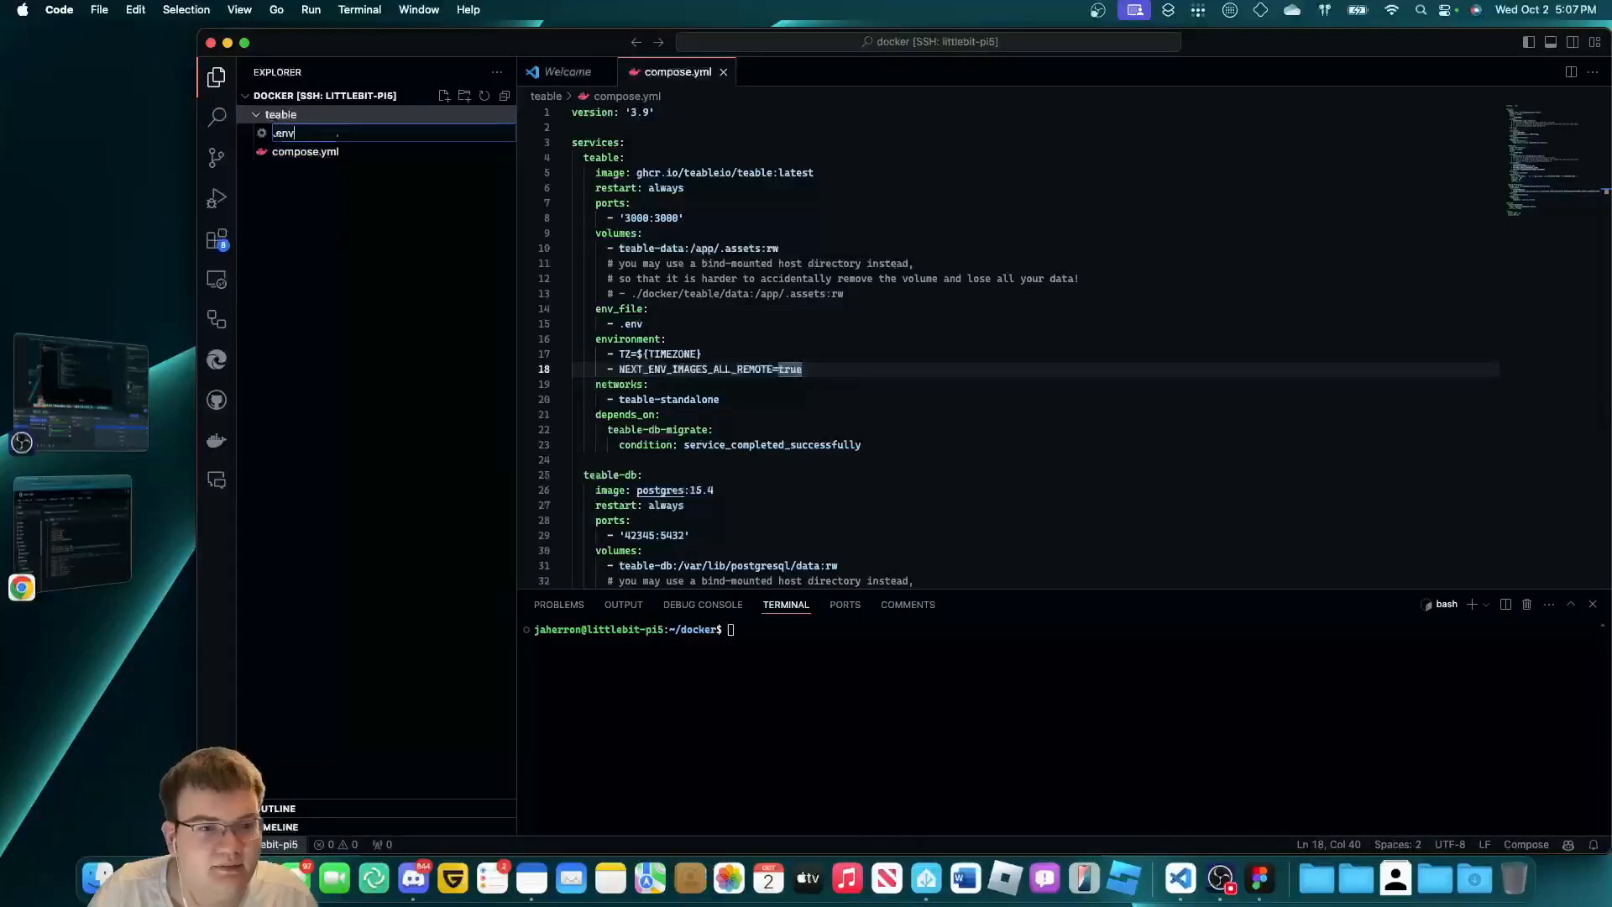
pyautogui.click(65, 576)
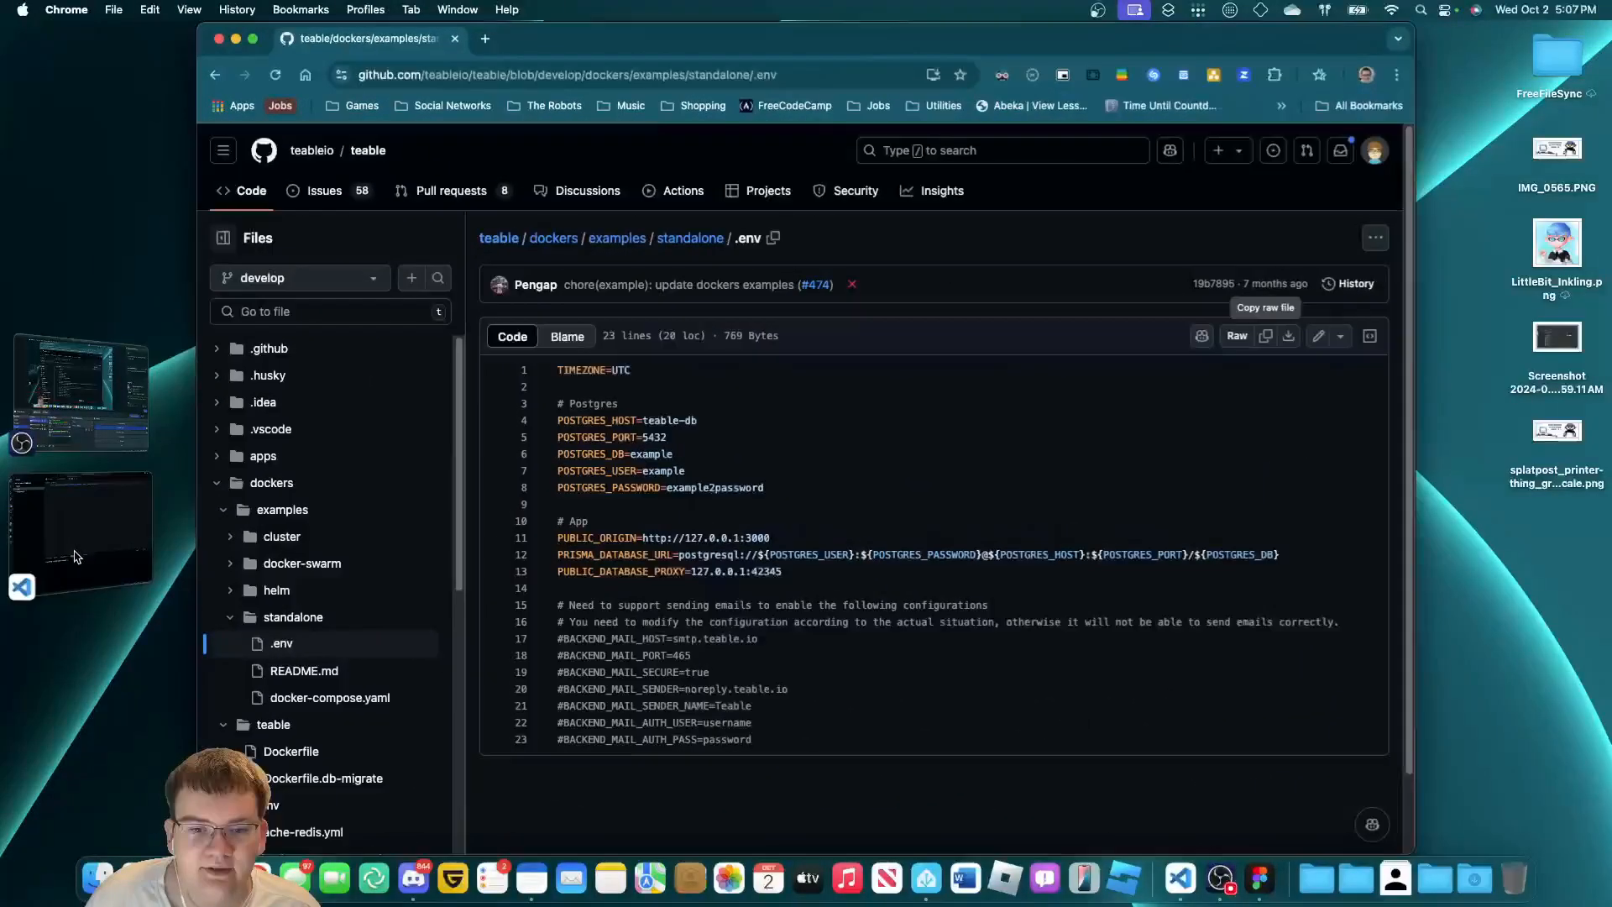
pyautogui.click(76, 556)
pyautogui.press('super+v')
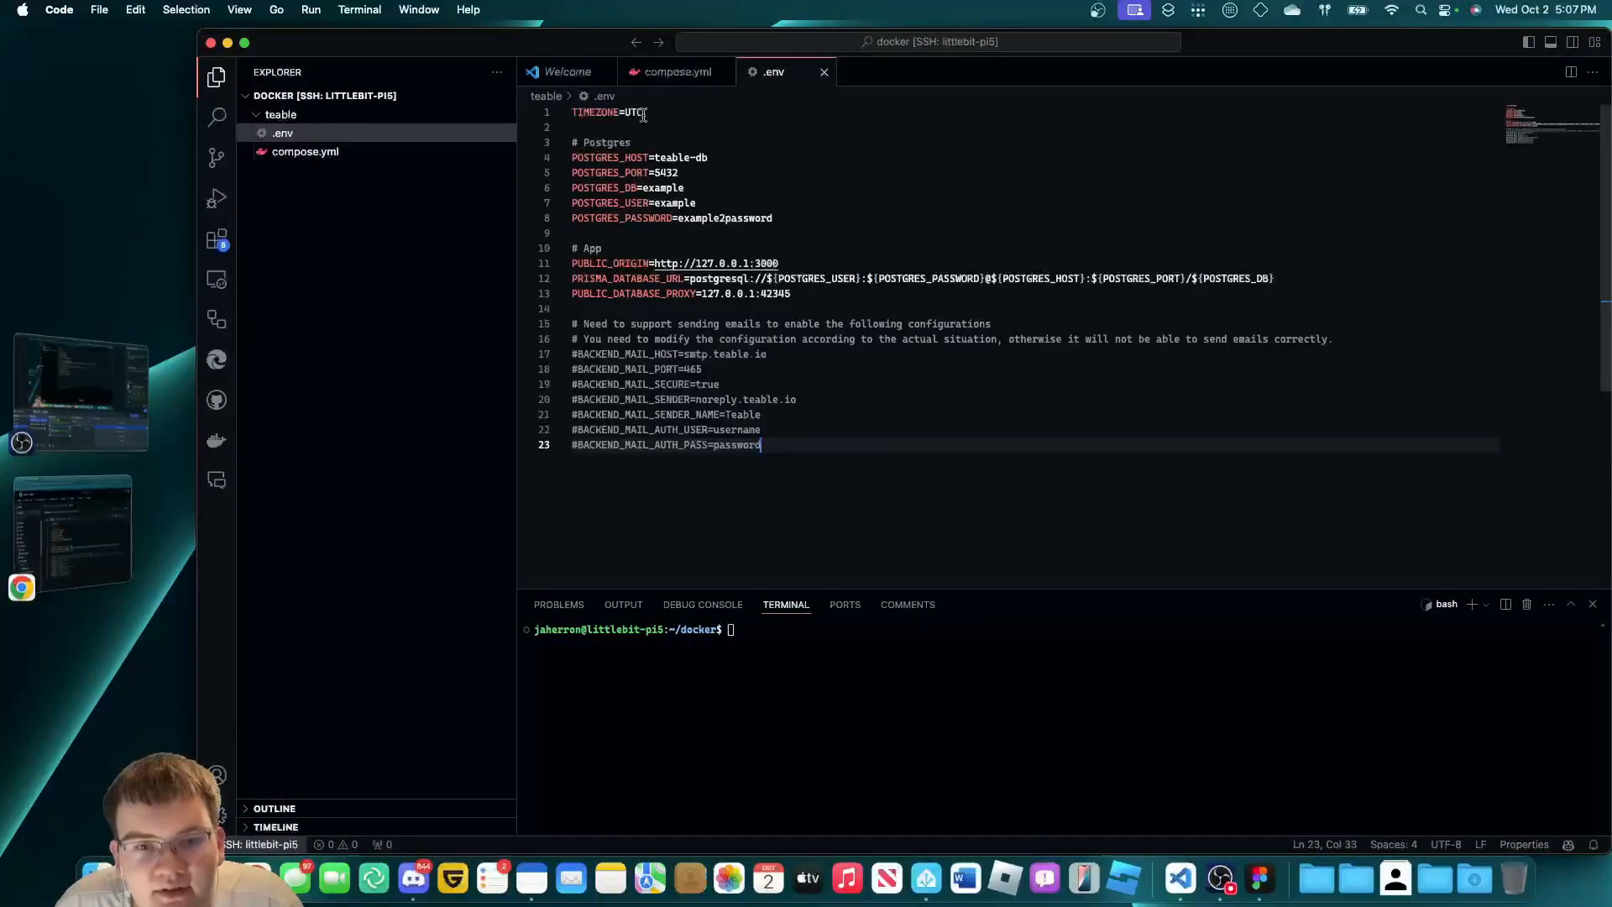
# Look over the POSTGRES_HOST, POSTGRES_PORT, POSTGRES_DB and POSTGRES_USER lines in .env.
pyautogui.click(712, 172)
pyautogui.click(714, 158)
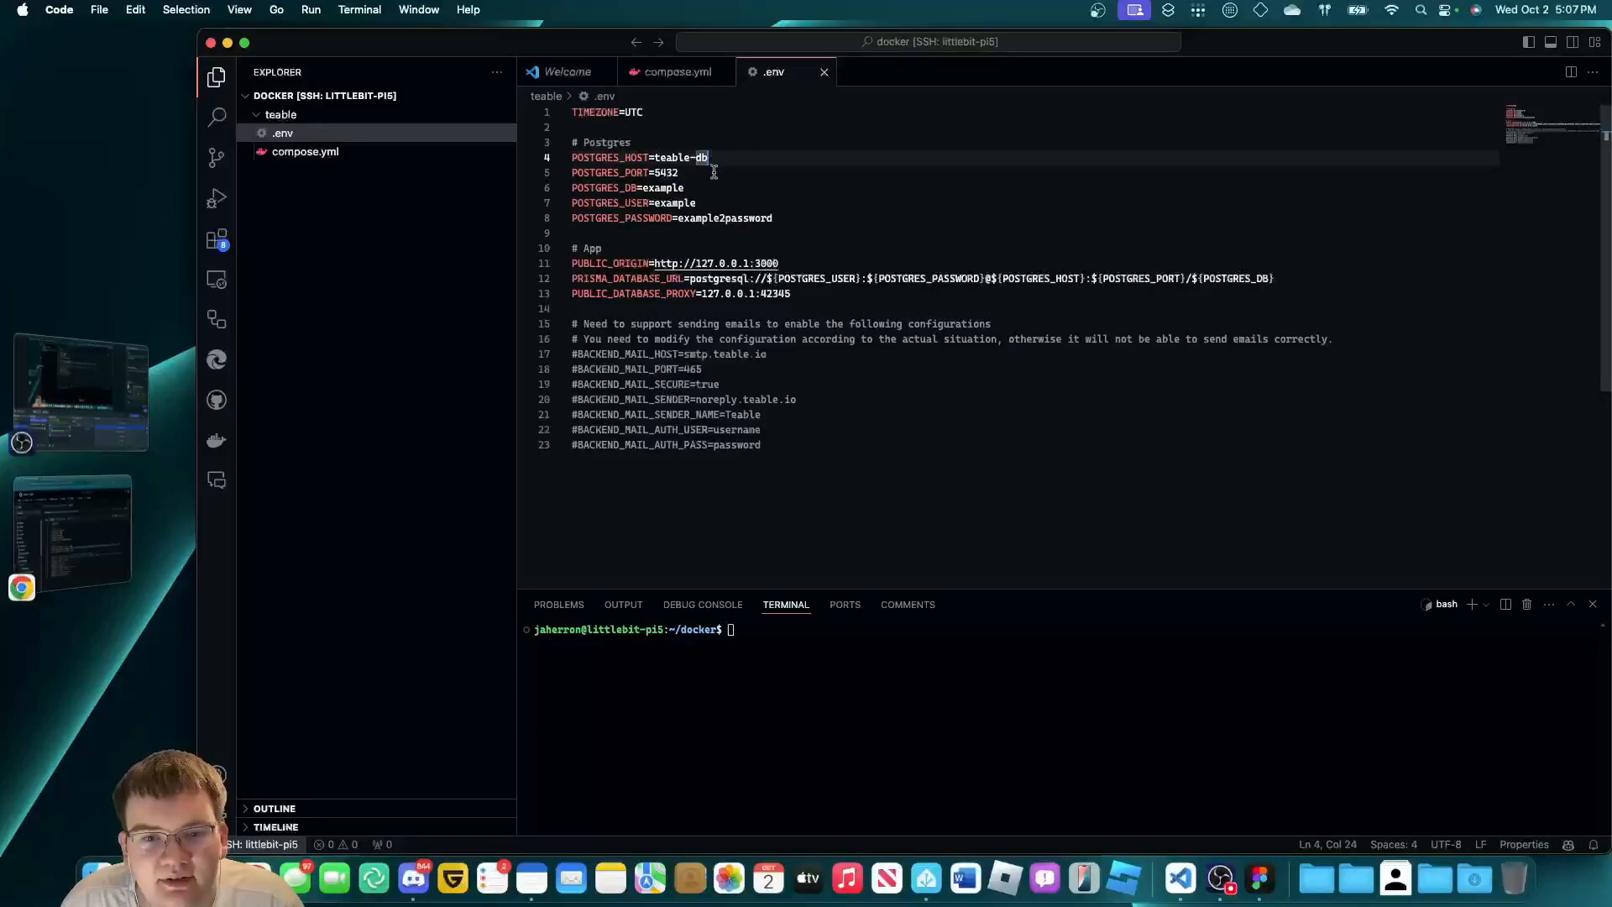
pyautogui.click(710, 188)
pyautogui.click(714, 173)
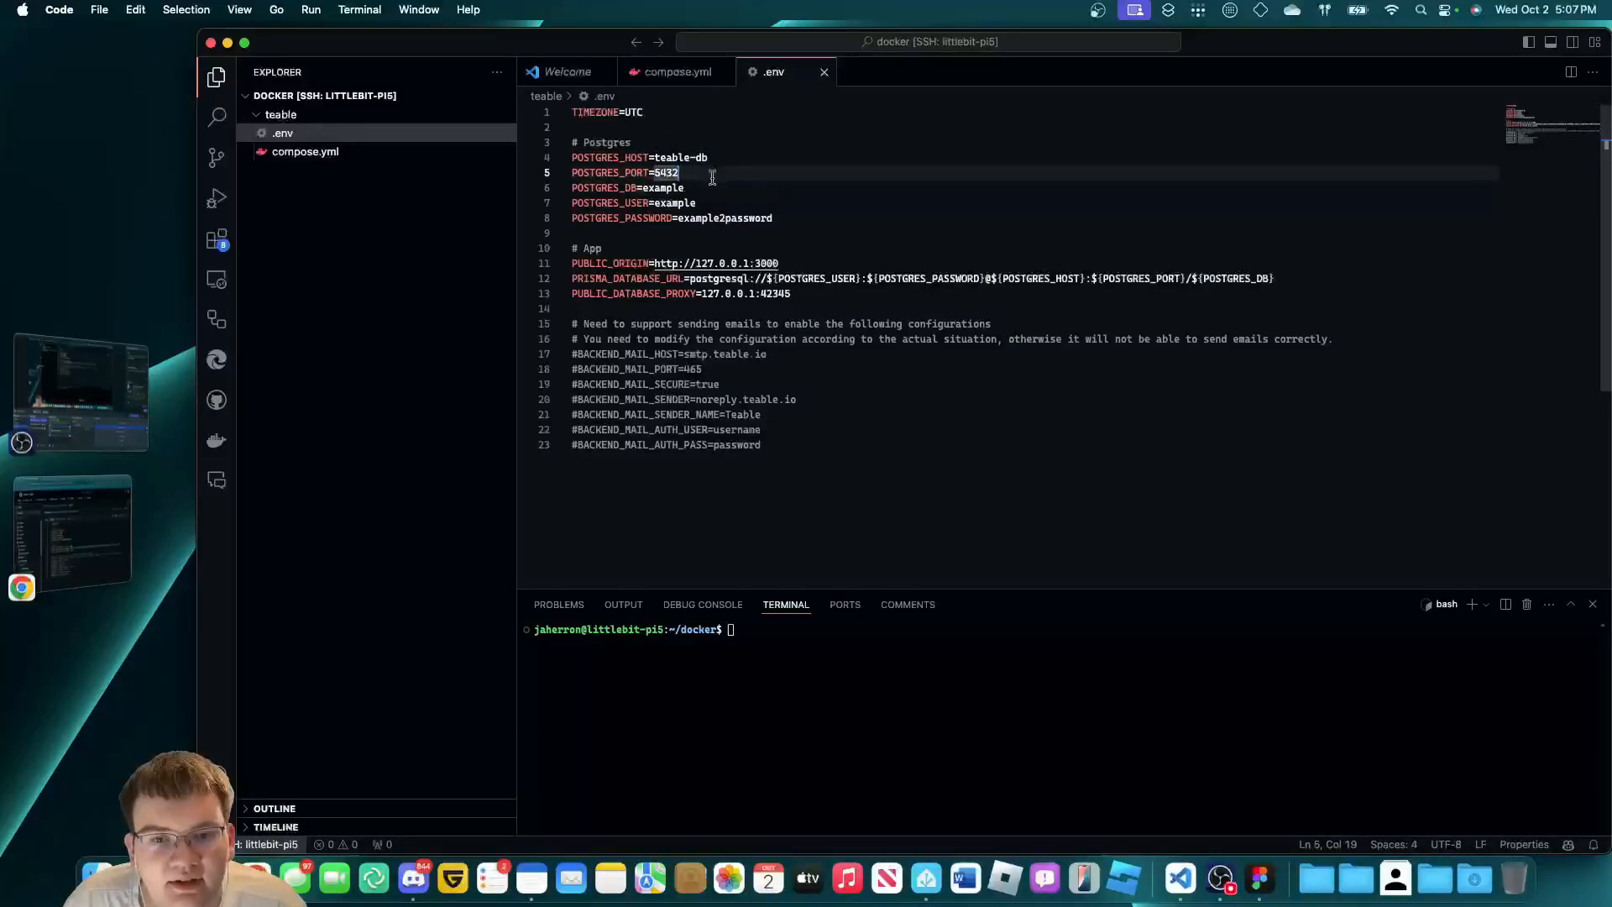
pyautogui.click(719, 160)
pyautogui.click(719, 173)
pyautogui.click(719, 188)
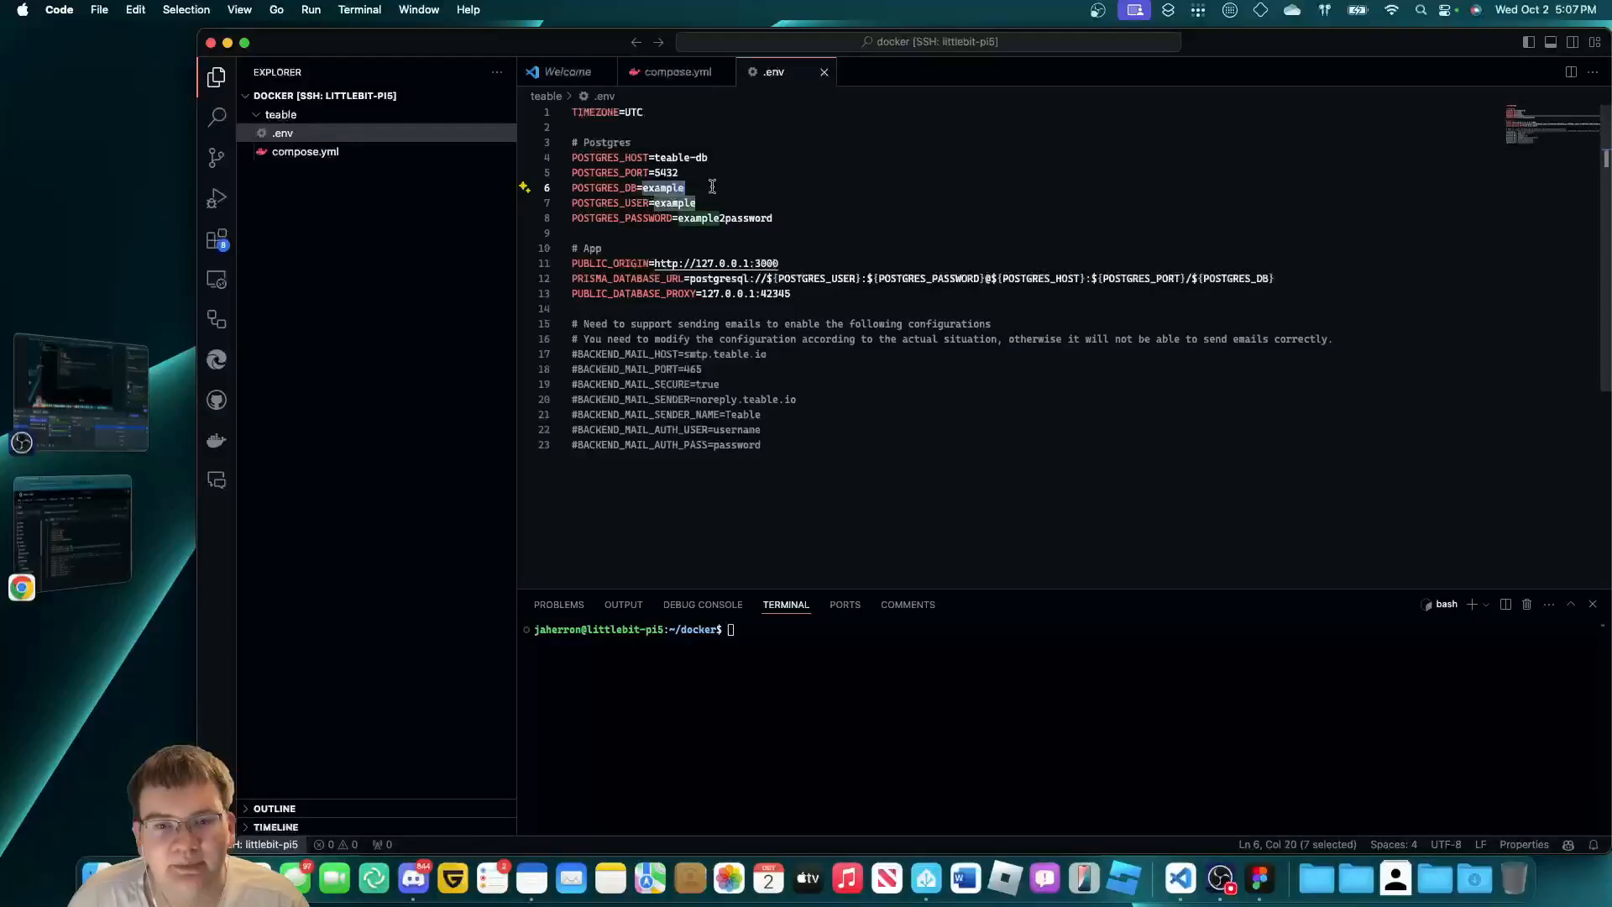
pyautogui.click(702, 203)
pyautogui.click(649, 173)
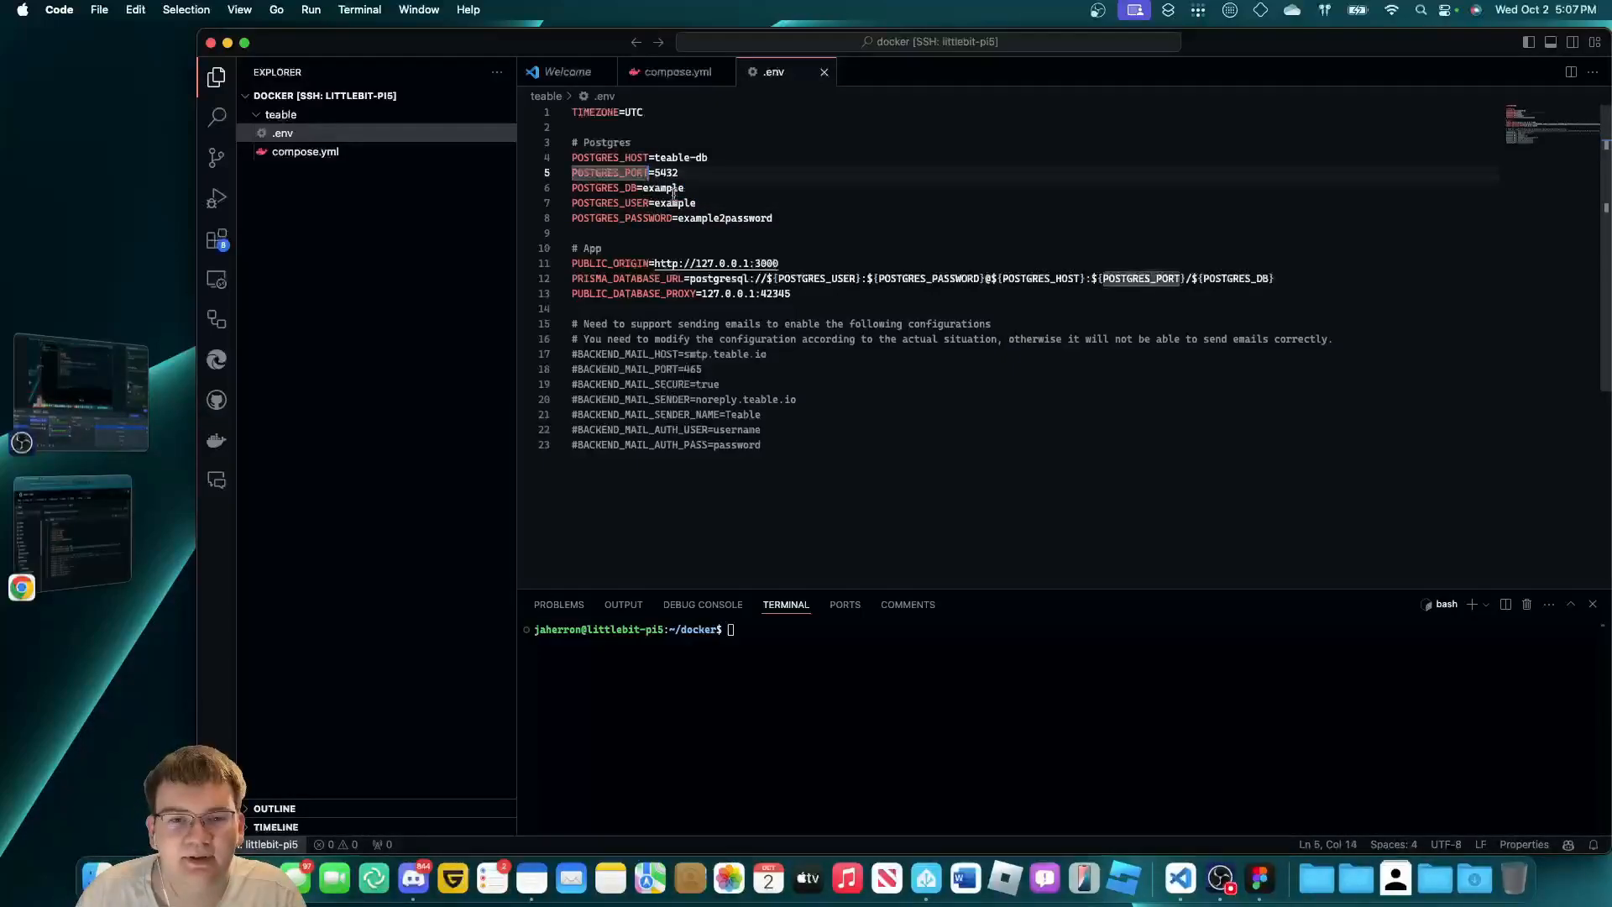
pyautogui.click(722, 190)
pyautogui.click(714, 203)
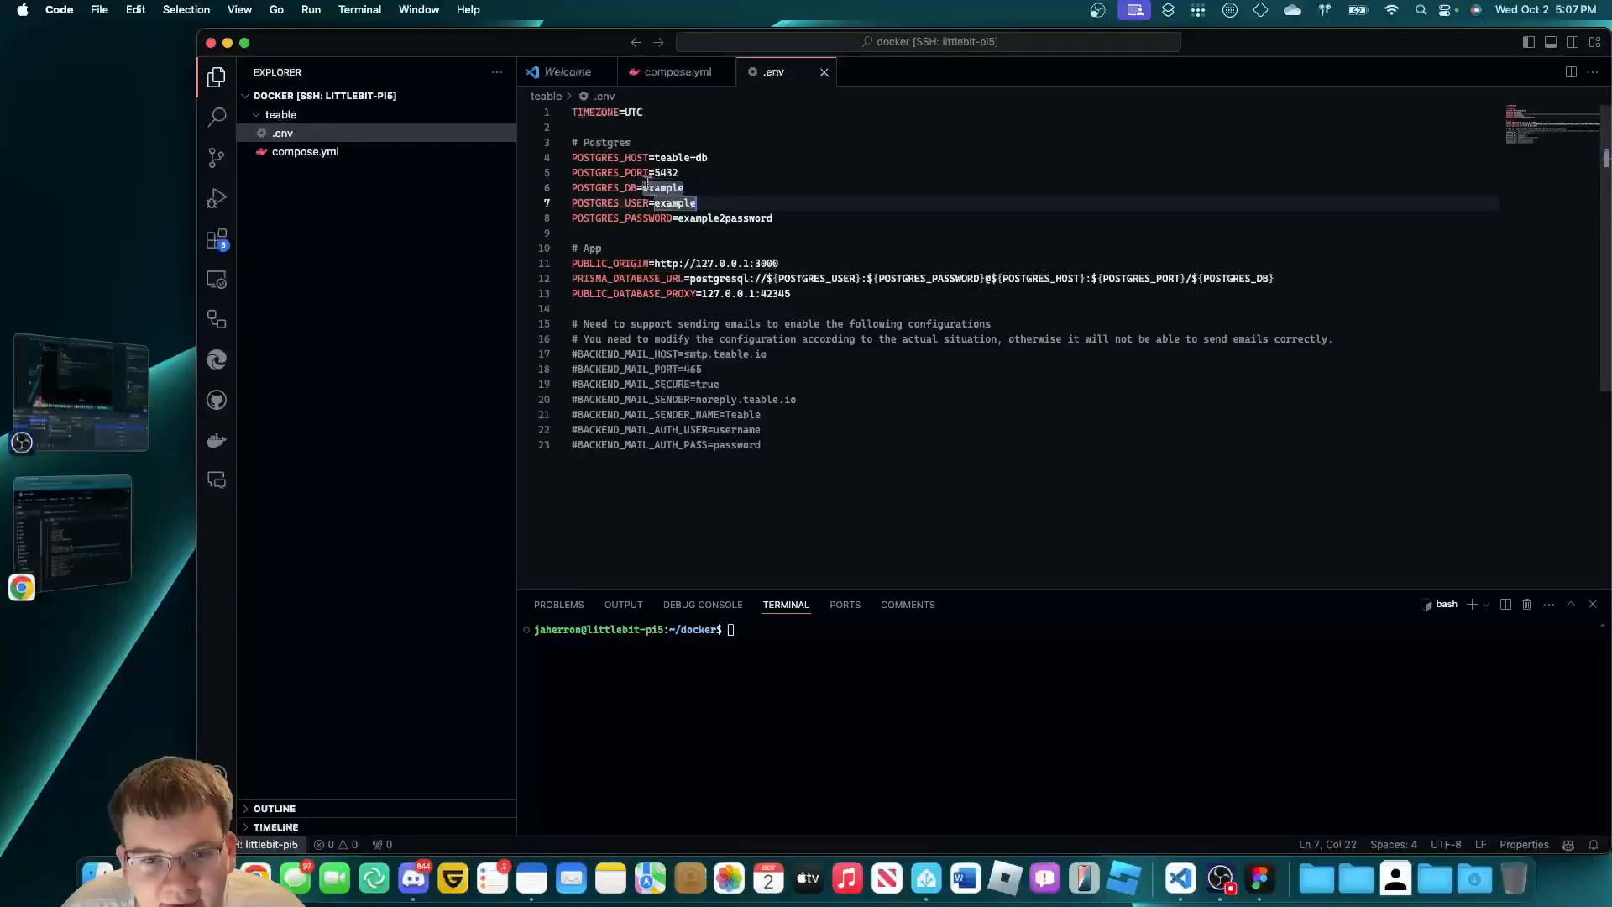
# Set POSTGRES_DB and POSTGRES_USER in .env to teable.
pyautogui.doubleClick(702, 189)
pyautogui.click(707, 188)
pyautogui.doubleClick(665, 189)
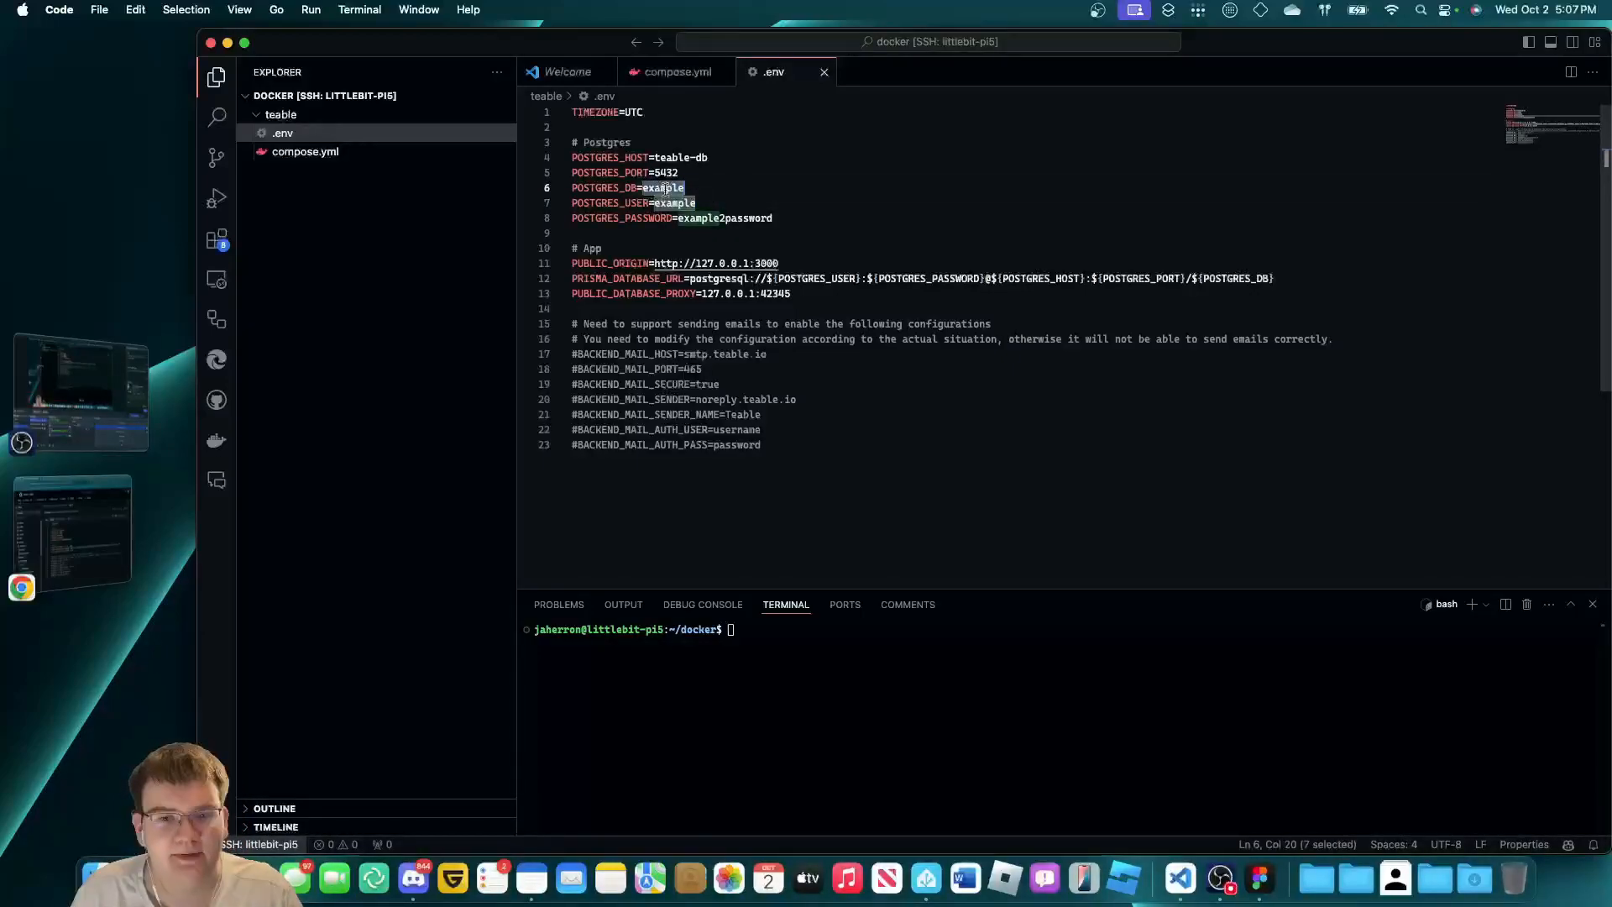
pyautogui.write('teable')
pyautogui.click(1002, 319)
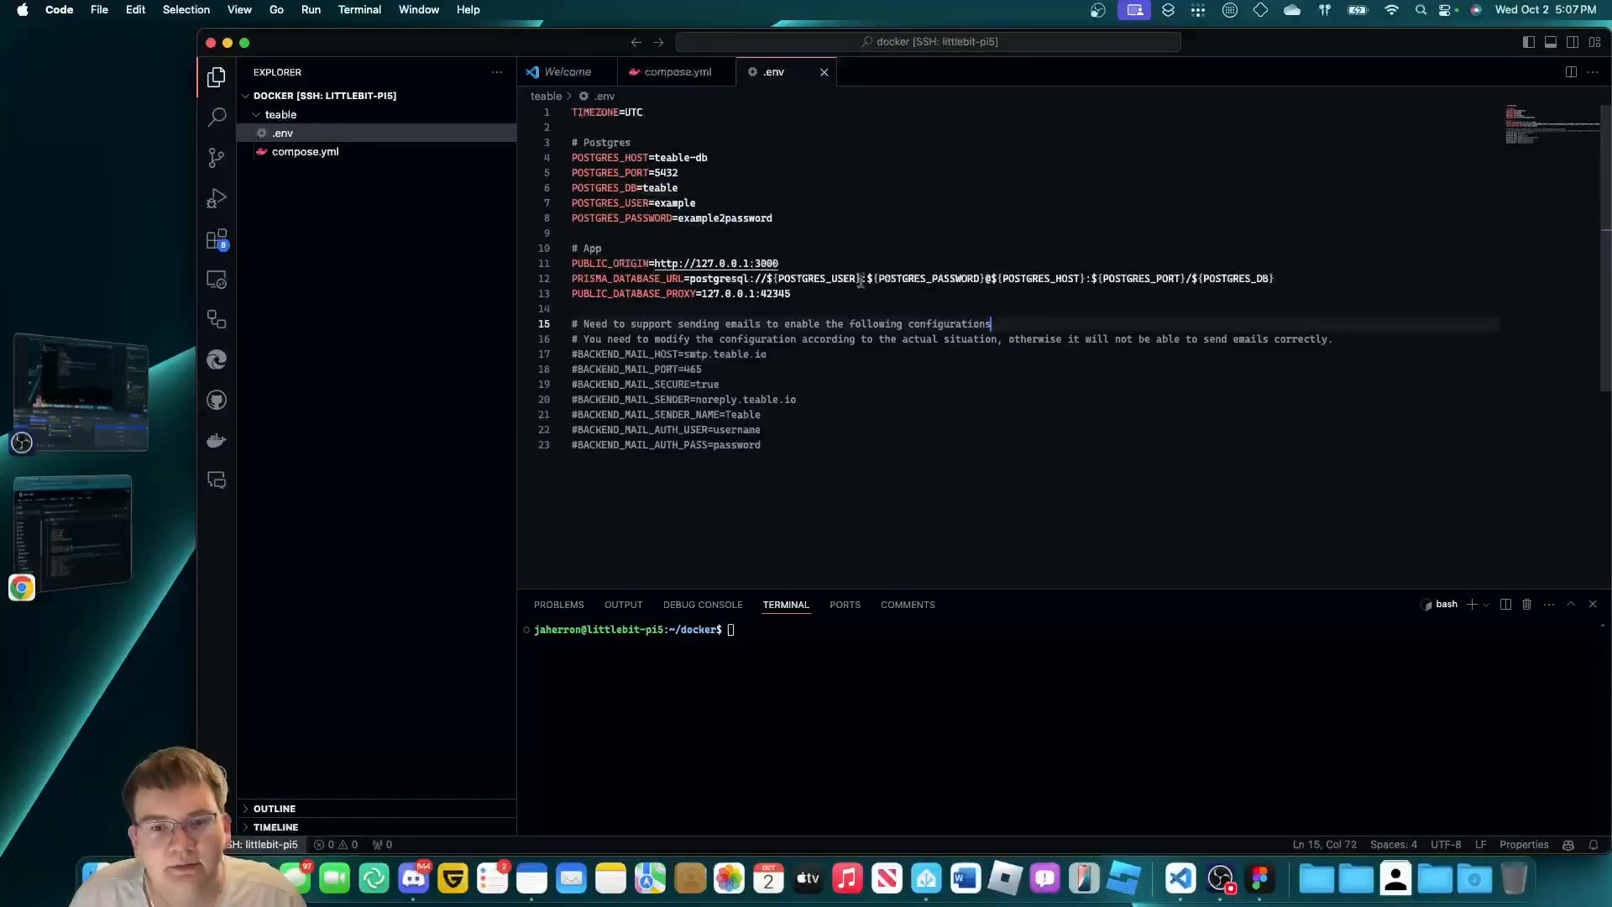
pyautogui.doubleClick(676, 202)
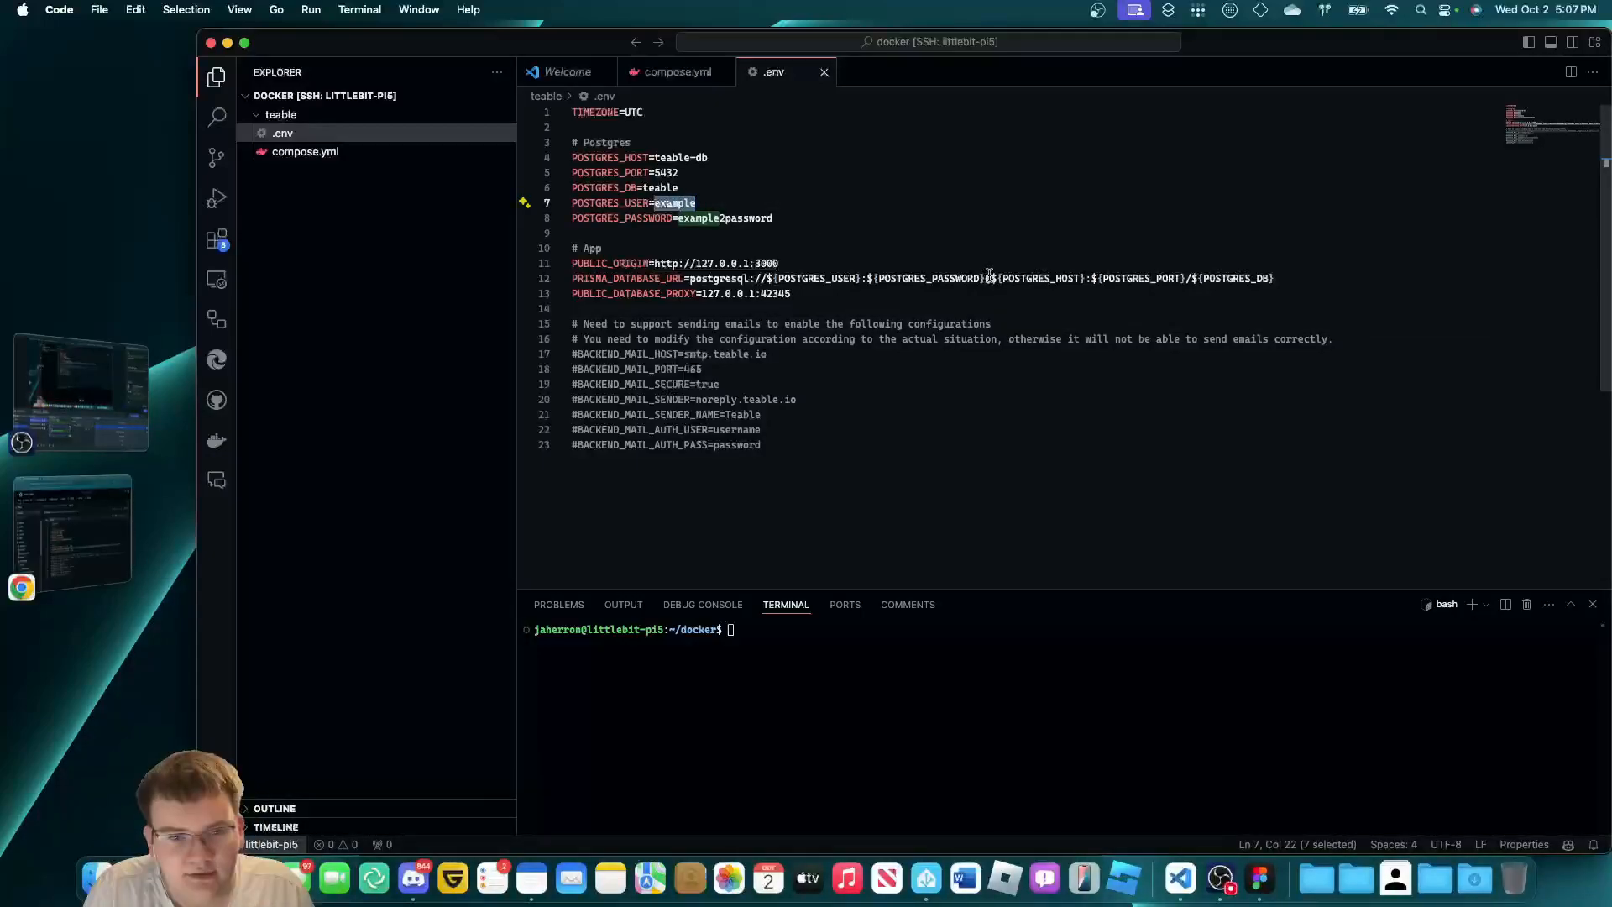
pyautogui.write('teable')
pyautogui.click(1158, 449)
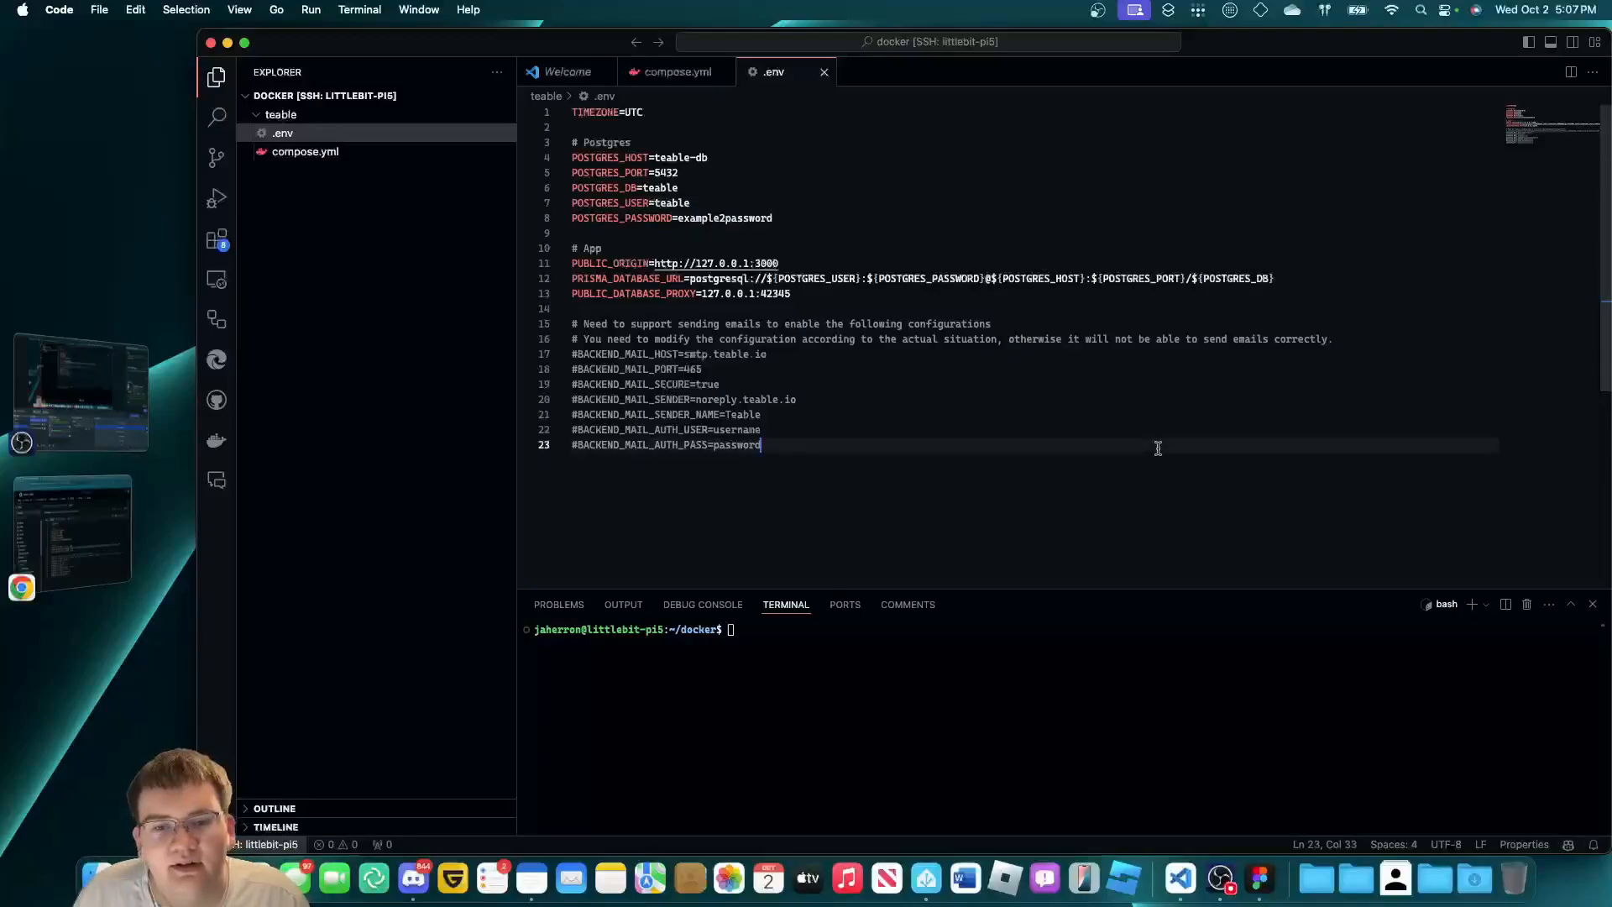
# Replace the placeholder POSTGRES_PASSWORD with a new database password.
pyautogui.moveTo(681, 220); pyautogui.dragTo(785, 214)
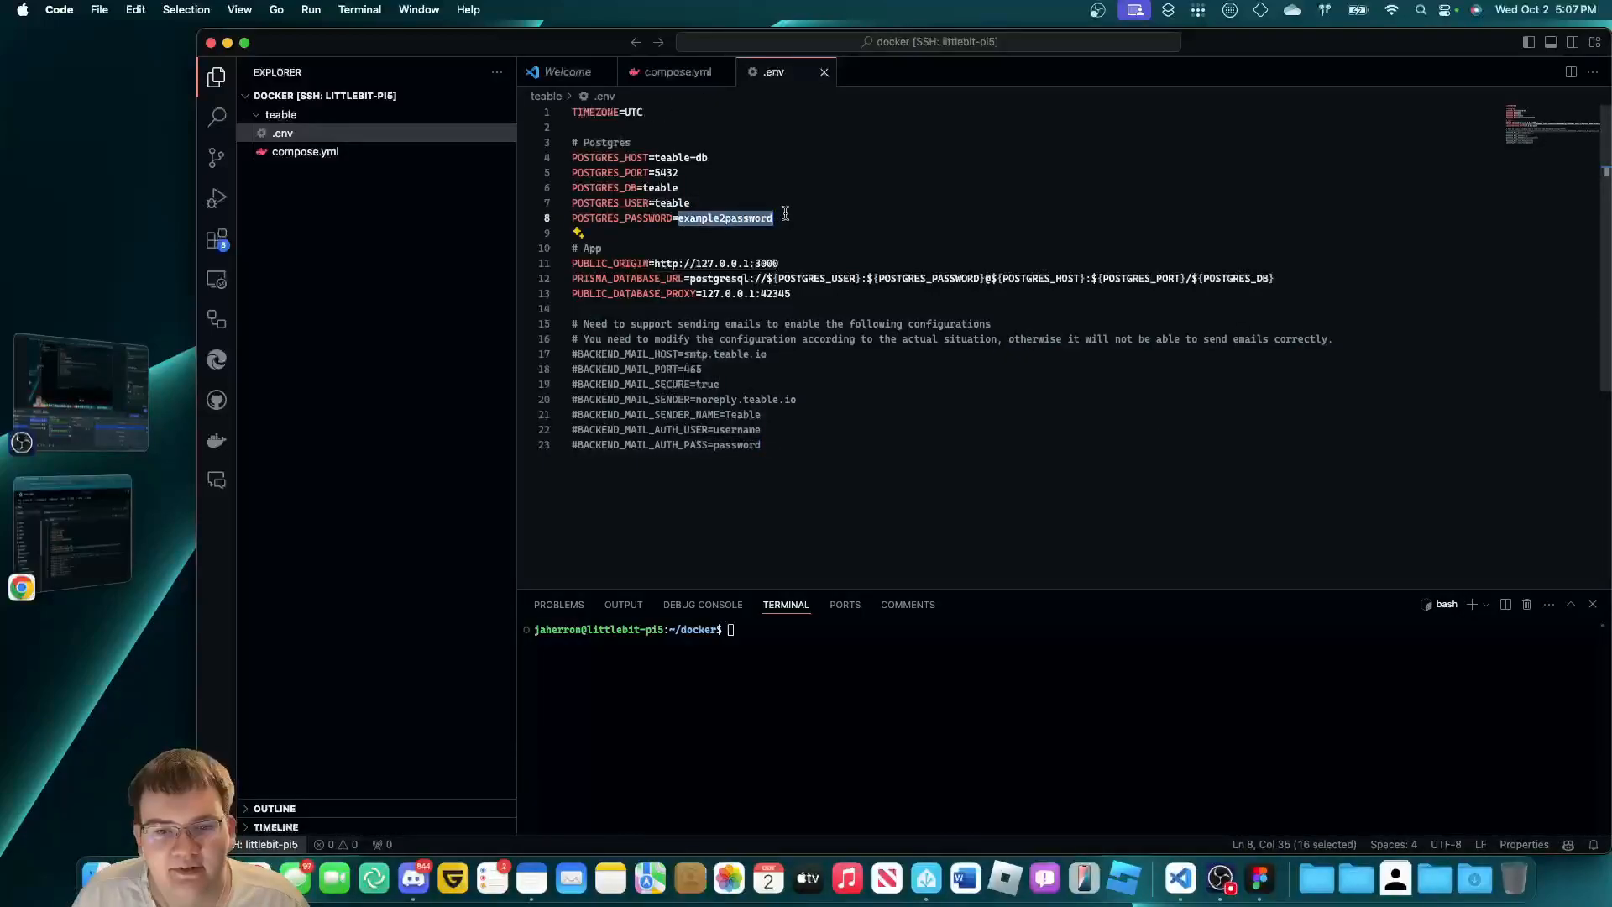
pyautogui.press('BackSpace')
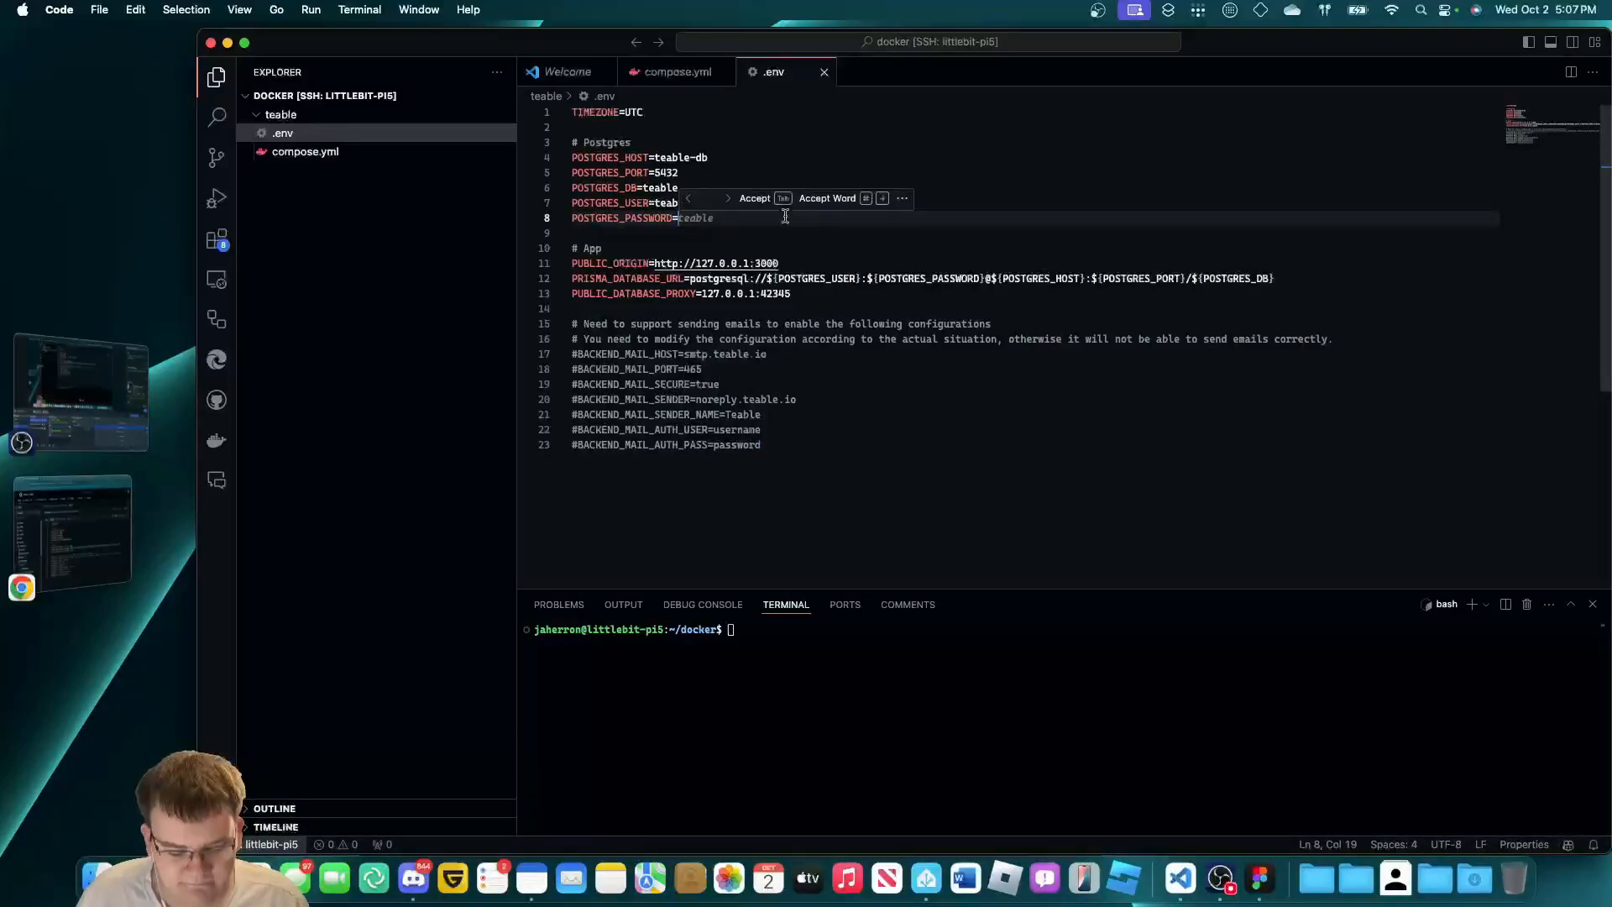
pyautogui.write('password')
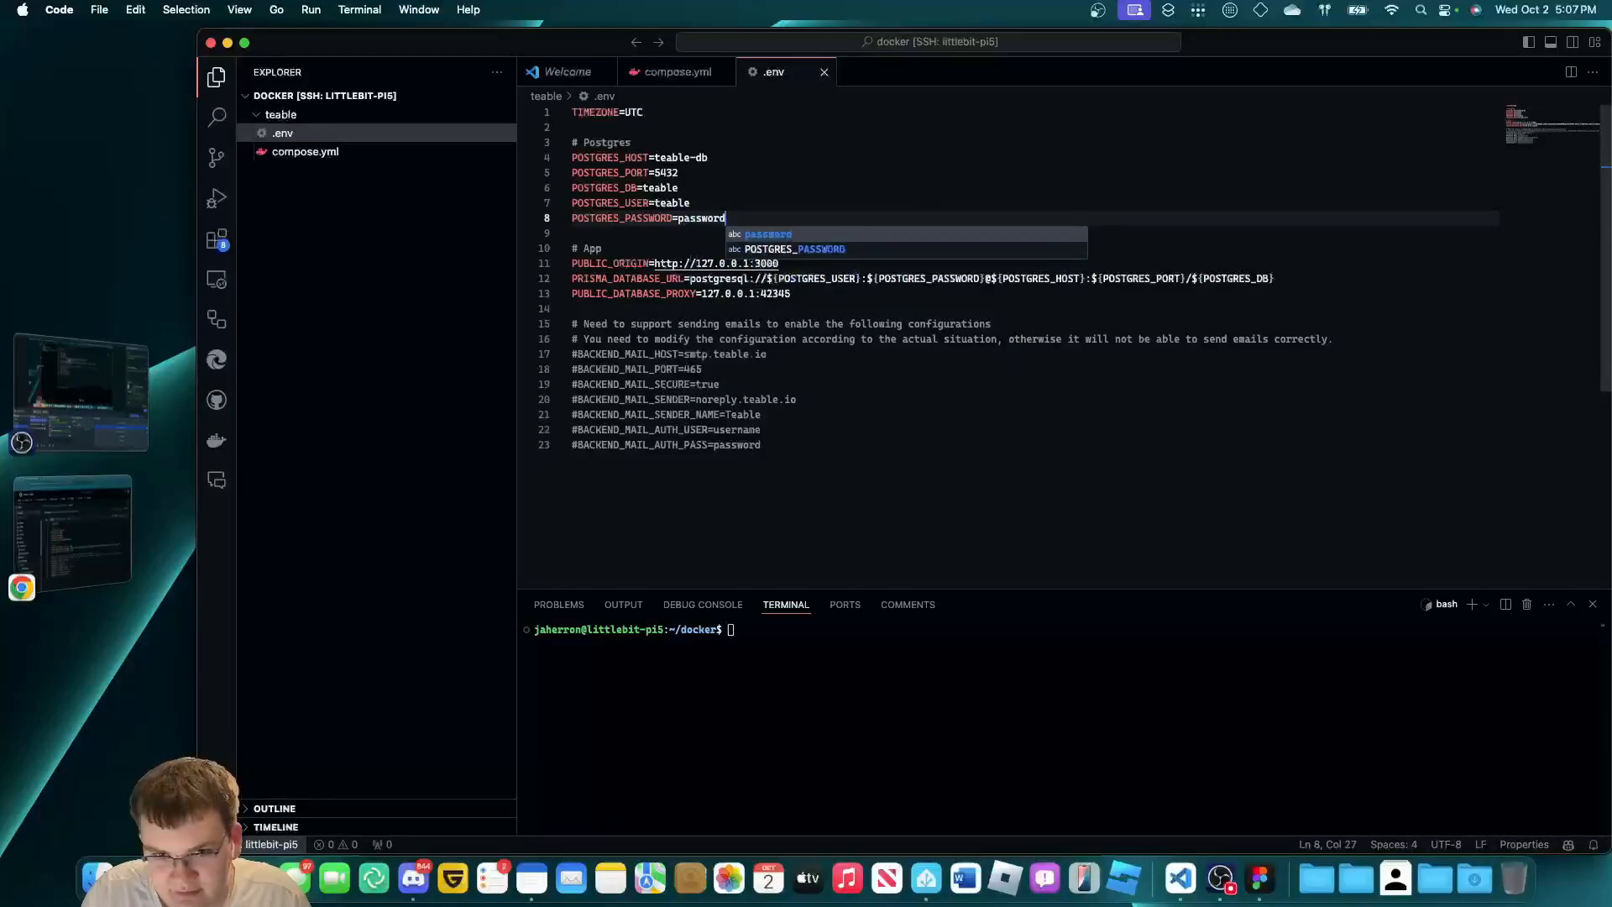
pyautogui.click(964, 341)
pyautogui.click(1026, 470)
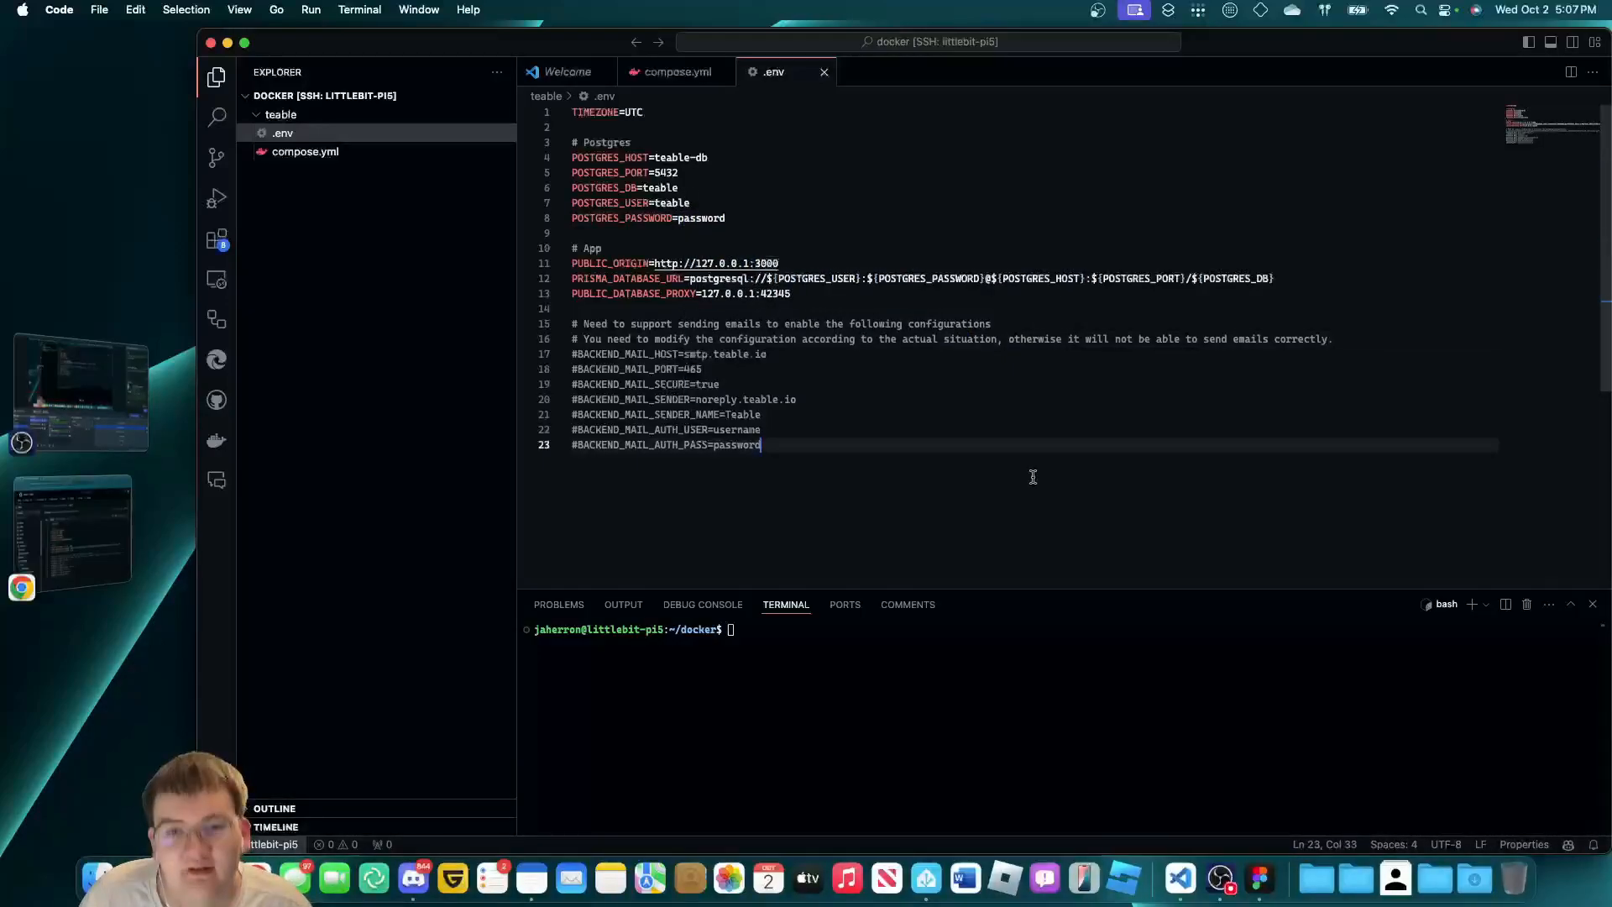
pyautogui.click(857, 417)
pyautogui.press('Down')
pyautogui.press('Down')
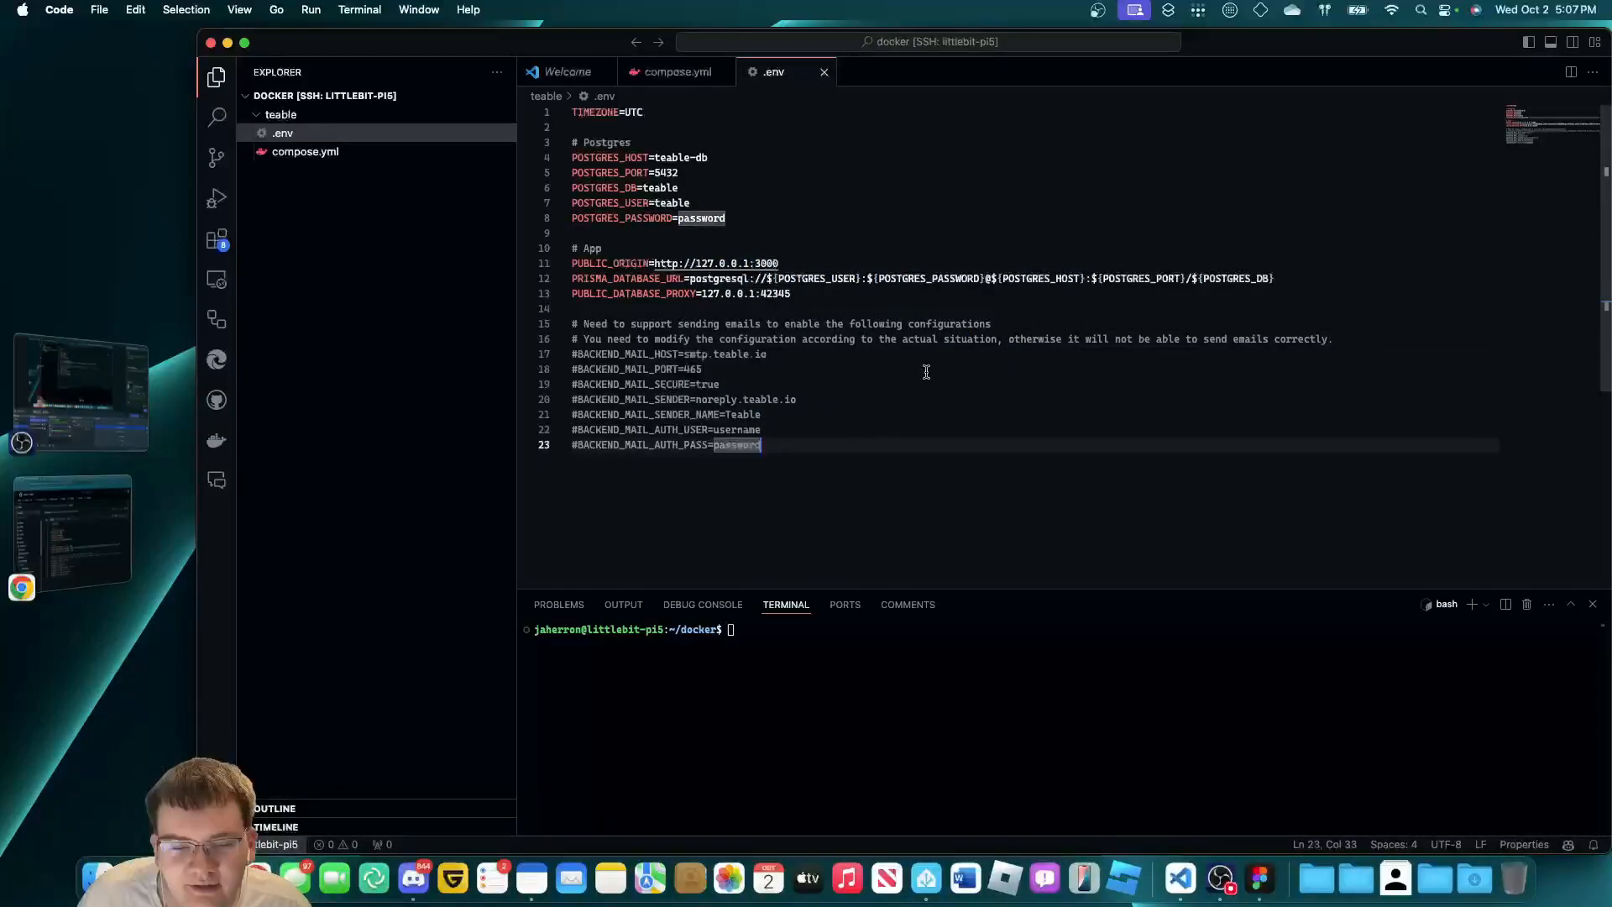
# Re-select the new POSTGRES_PASSWORD value to check it.
pyautogui.click(892, 215)
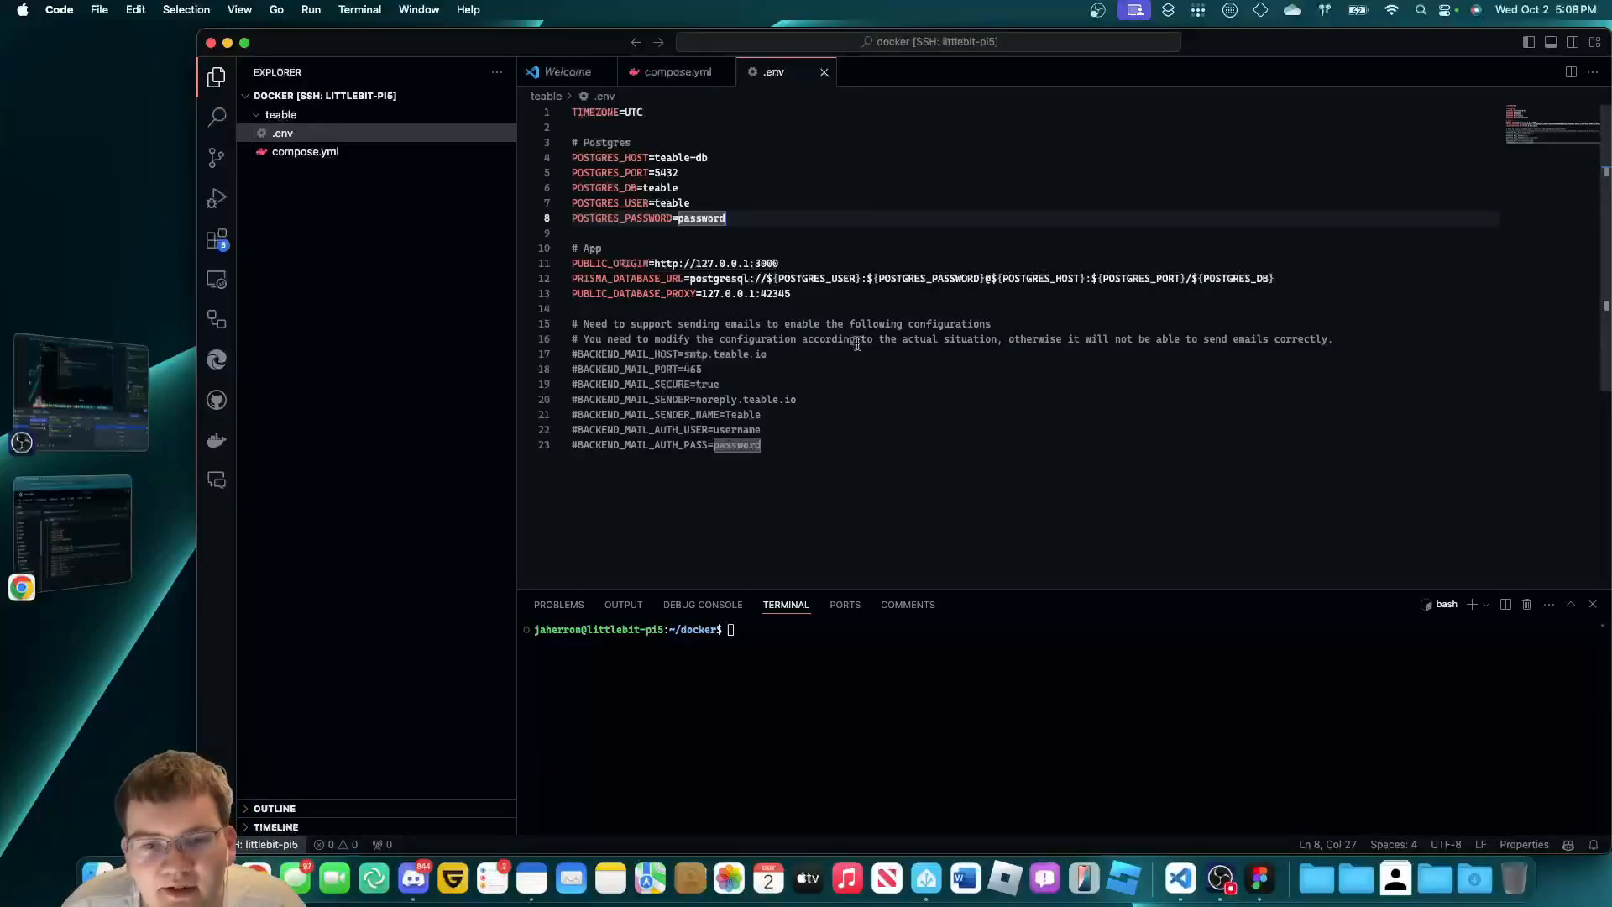
pyautogui.click(836, 294)
pyautogui.doubleClick(705, 219)
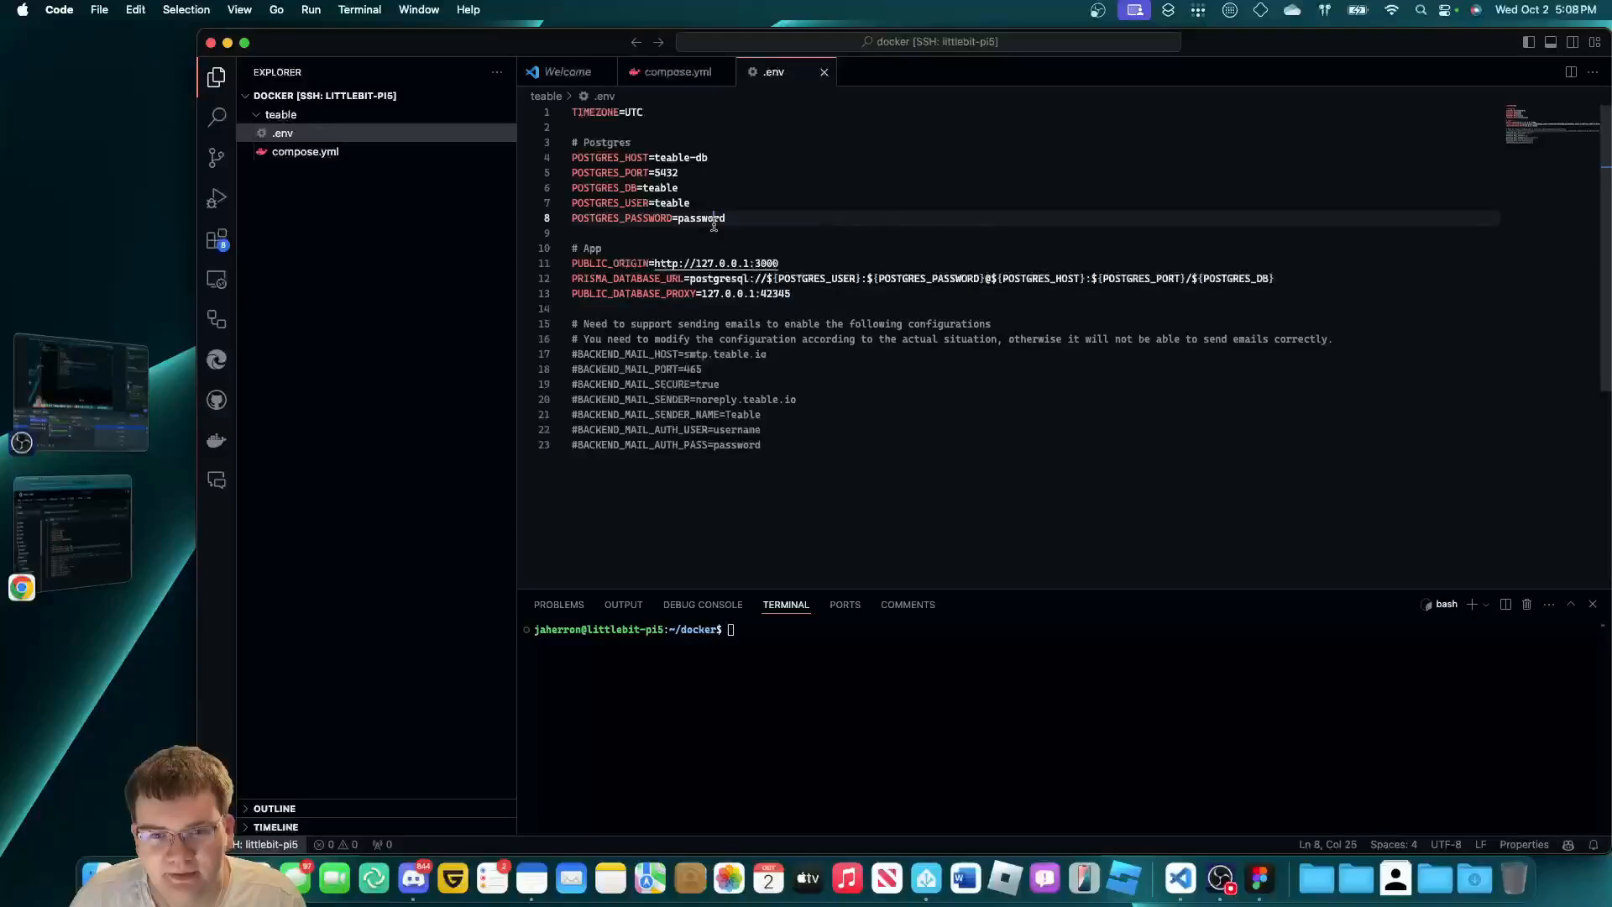
pyautogui.moveTo(715, 214); pyautogui.dragTo(749, 219)
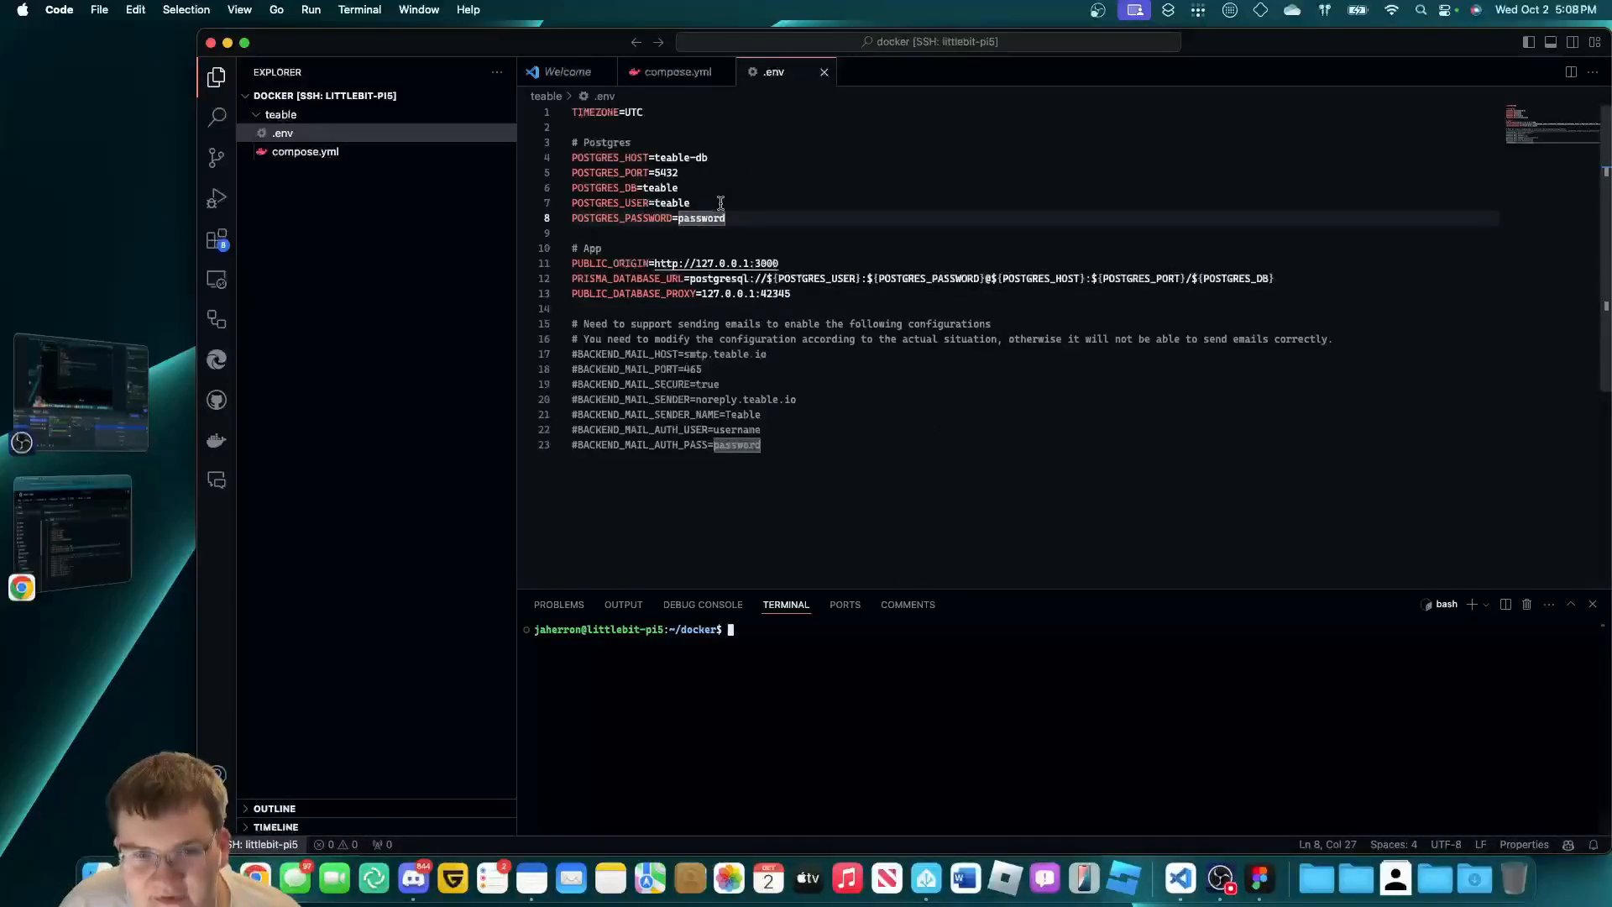
pyautogui.click(757, 229)
pyautogui.doubleClick(746, 220)
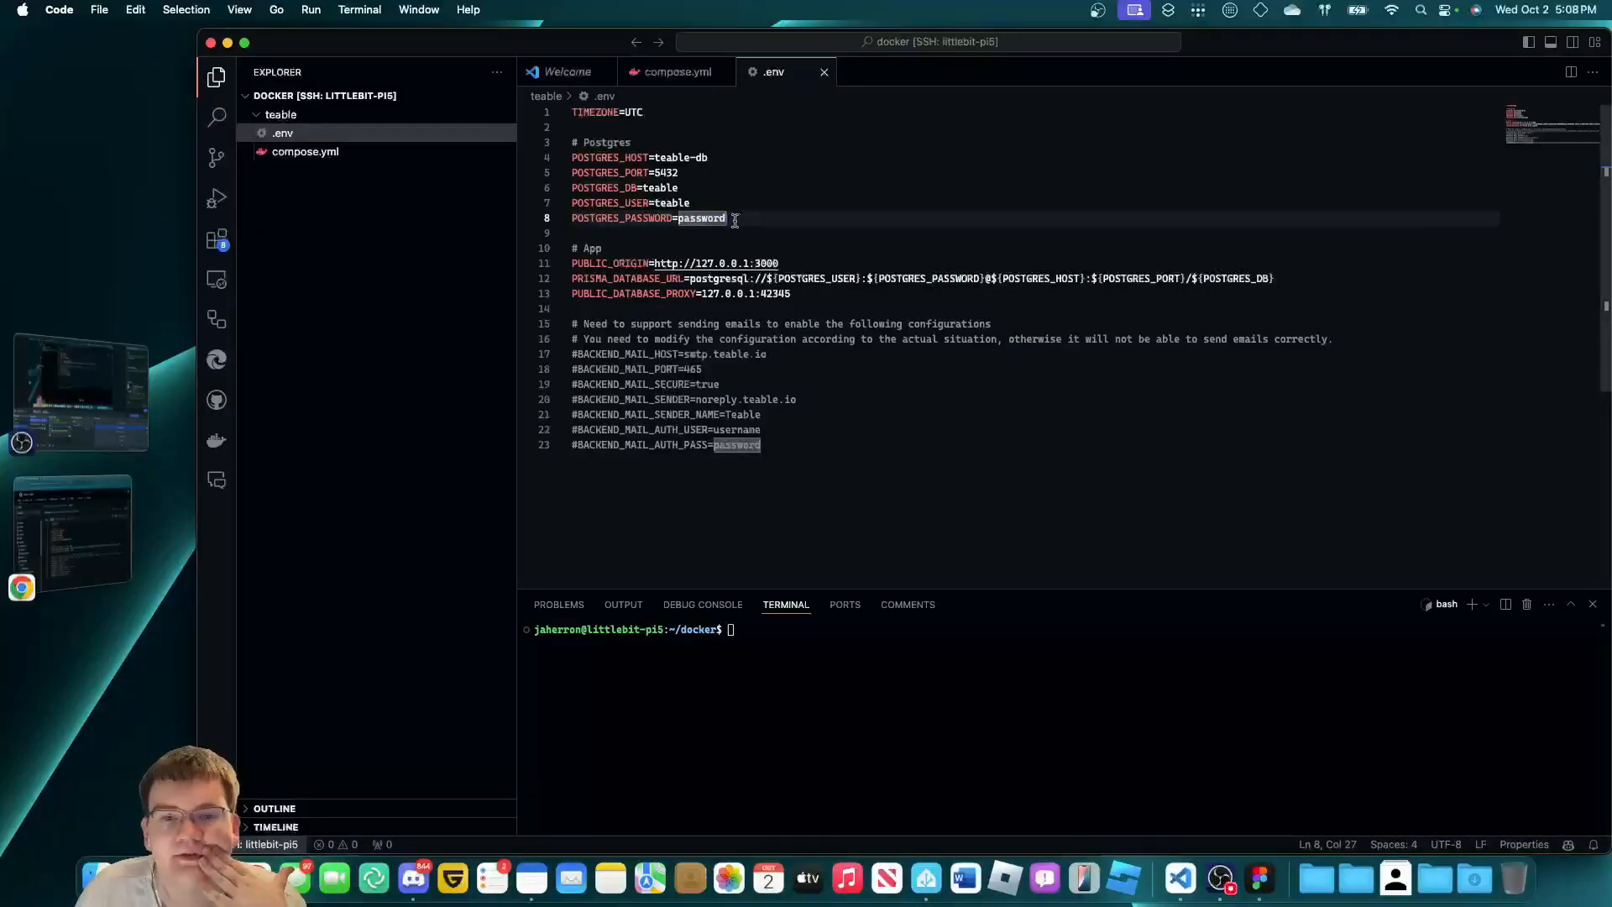
pyautogui.doubleClick(710, 218)
pyautogui.click(744, 221)
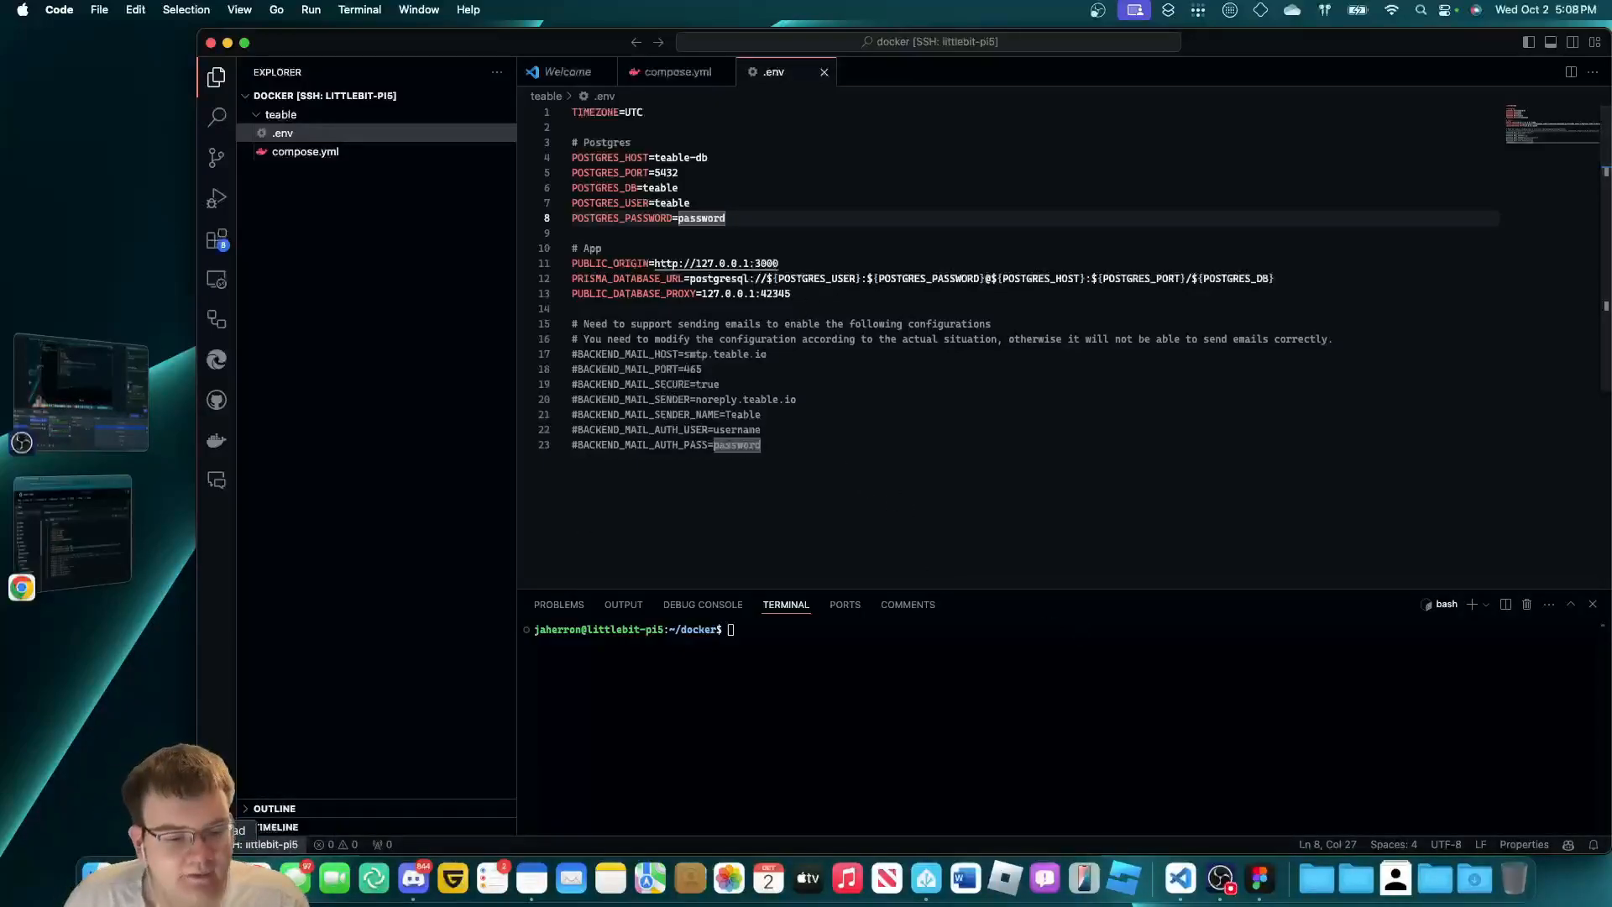
# Bring Visual Studio Code back via Launchpad's Developer Tools group.
pyautogui.click(136, 878)
pyautogui.click(706, 619)
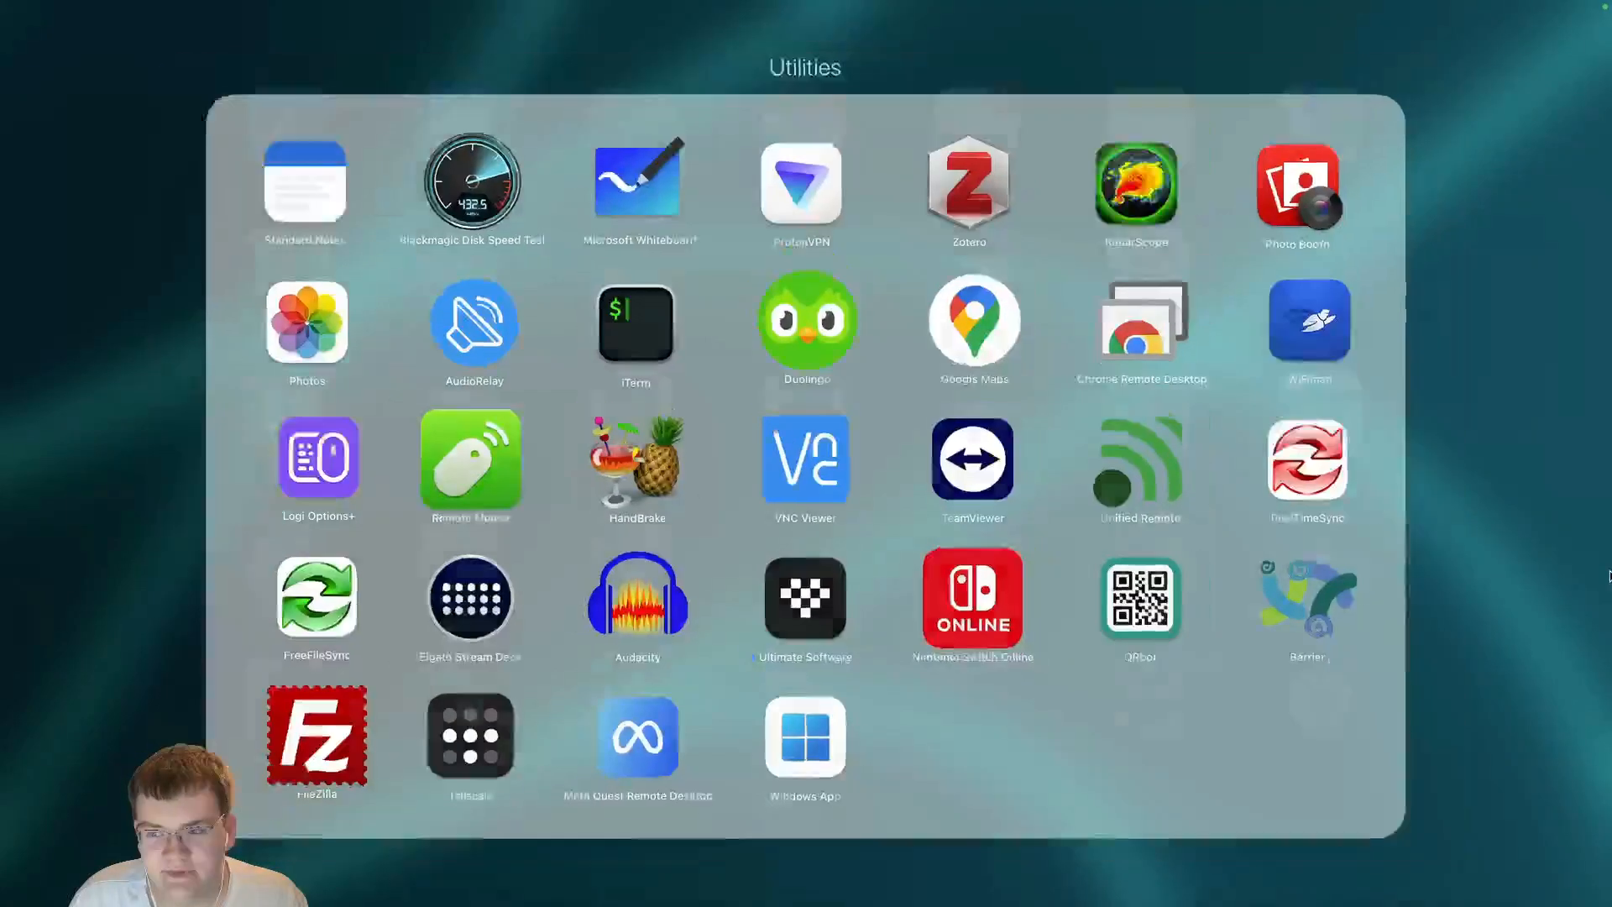
pyautogui.click(831, 714)
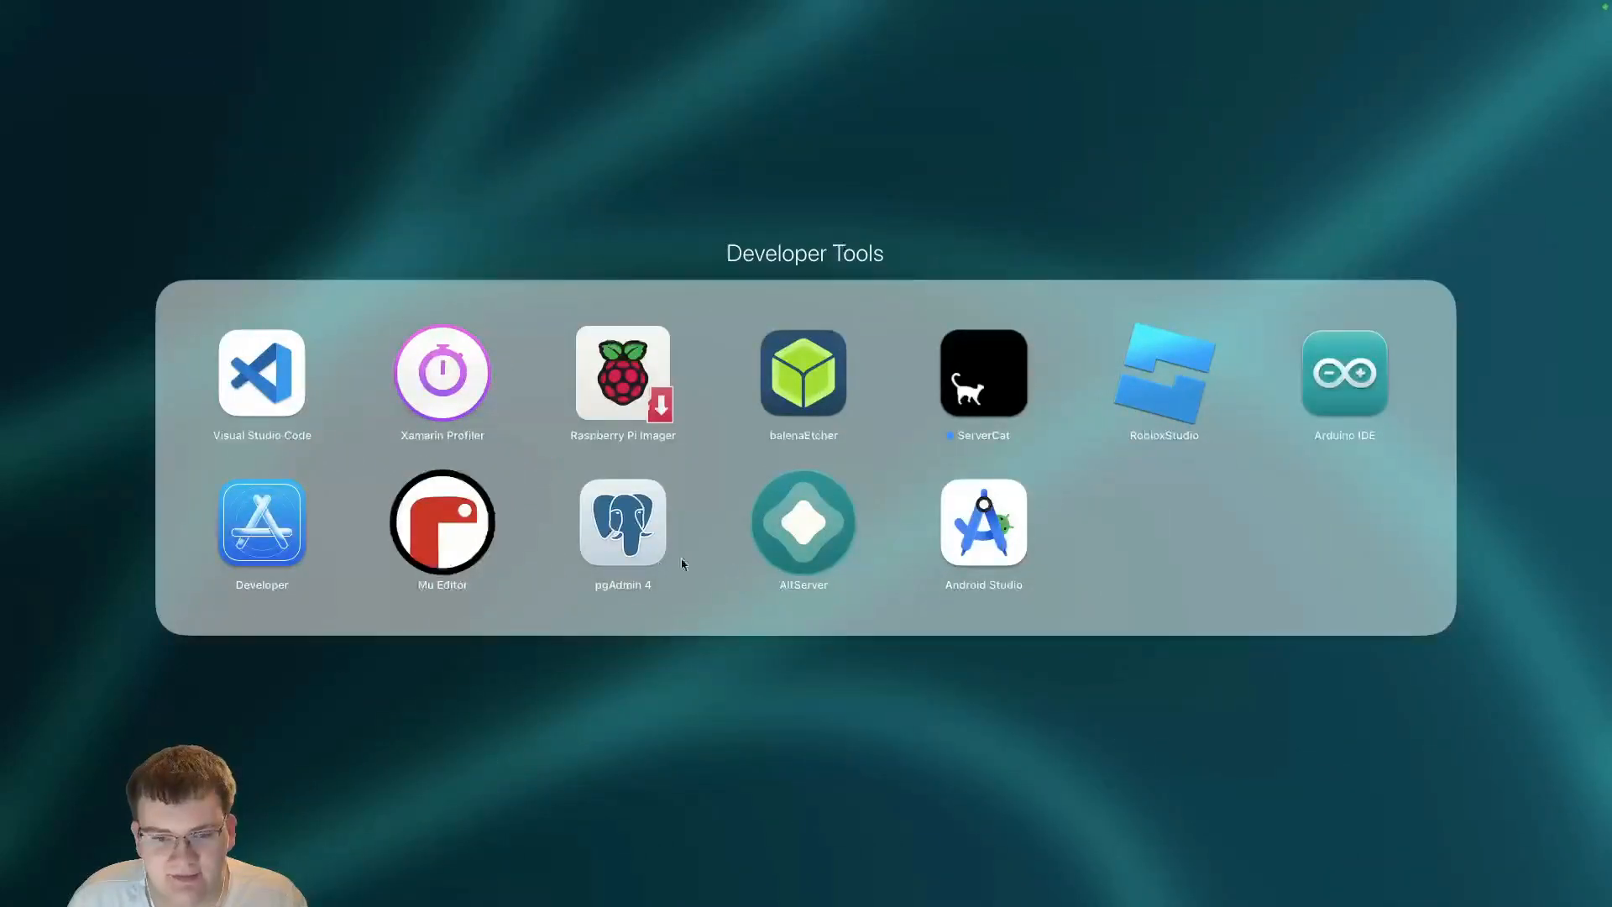
pyautogui.click(856, 770)
pyautogui.click(1094, 823)
# Inspect the mail settings and the 127.0.0.1 addresses in PUBLIC_ORIGIN (3000) and PUBLIC_DATABASE_PROXY (42345).
pyautogui.click(1086, 380)
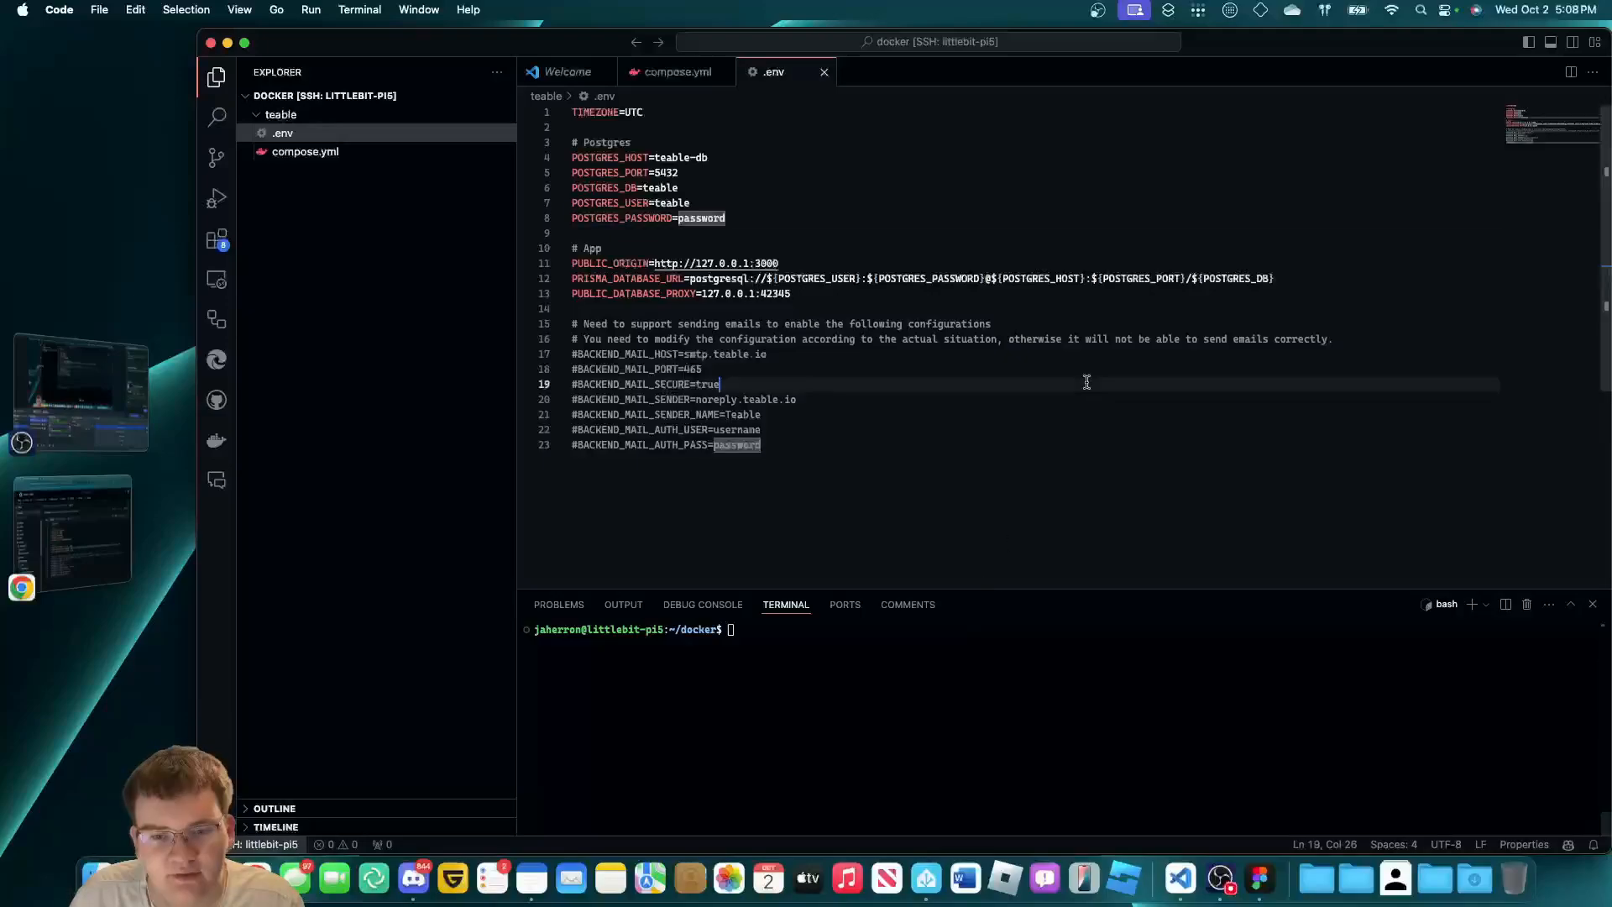
pyautogui.click(1097, 398)
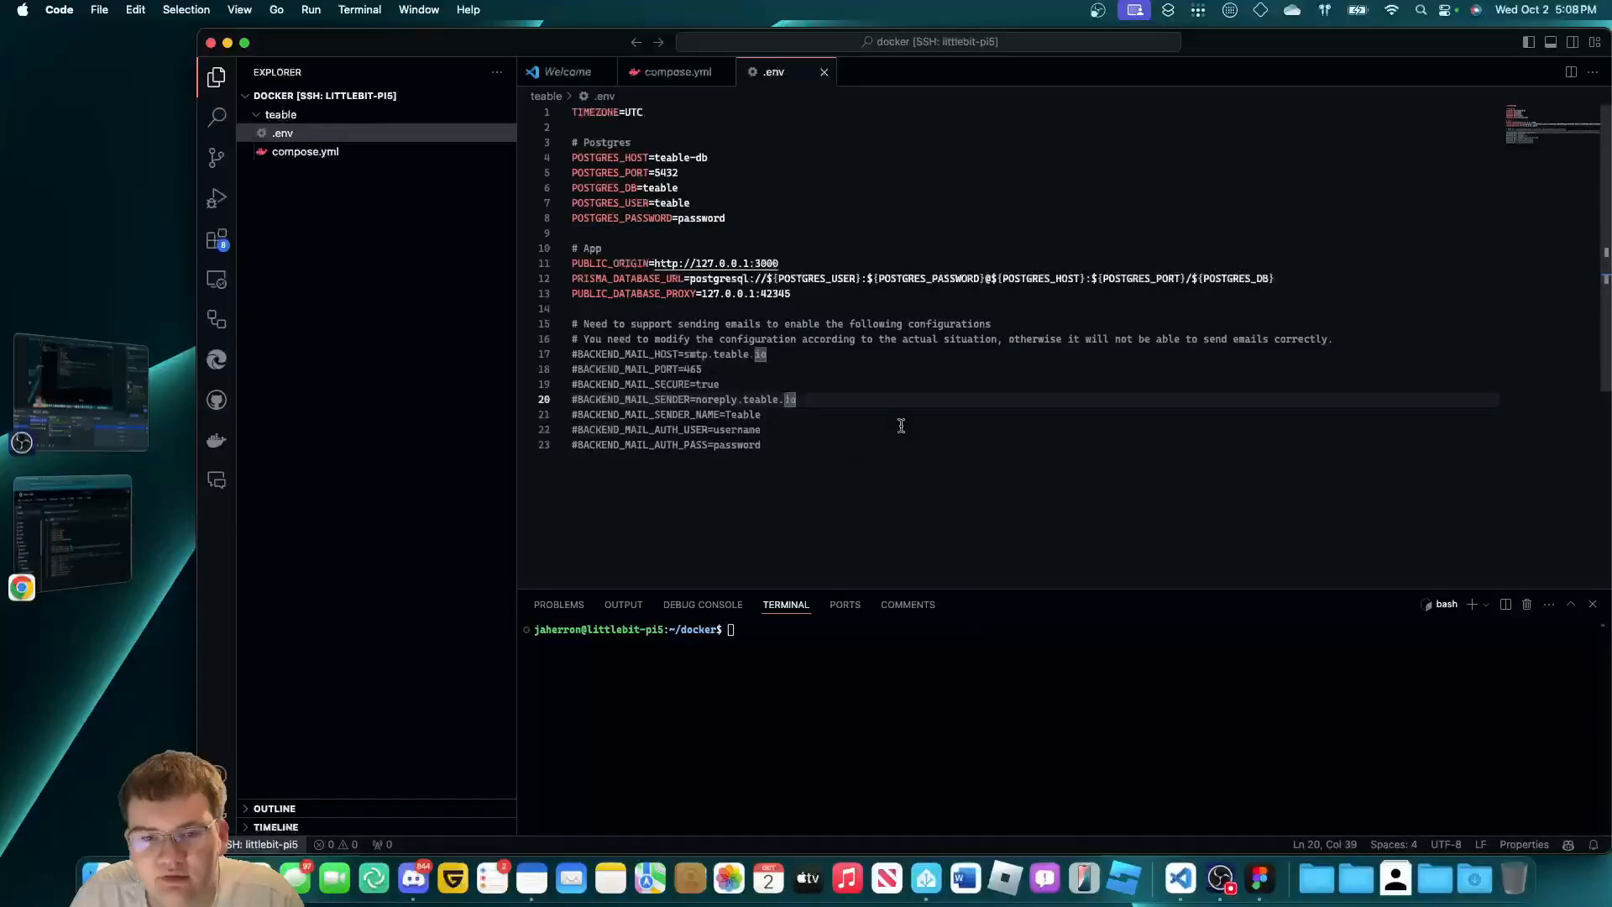
pyautogui.click(792, 294)
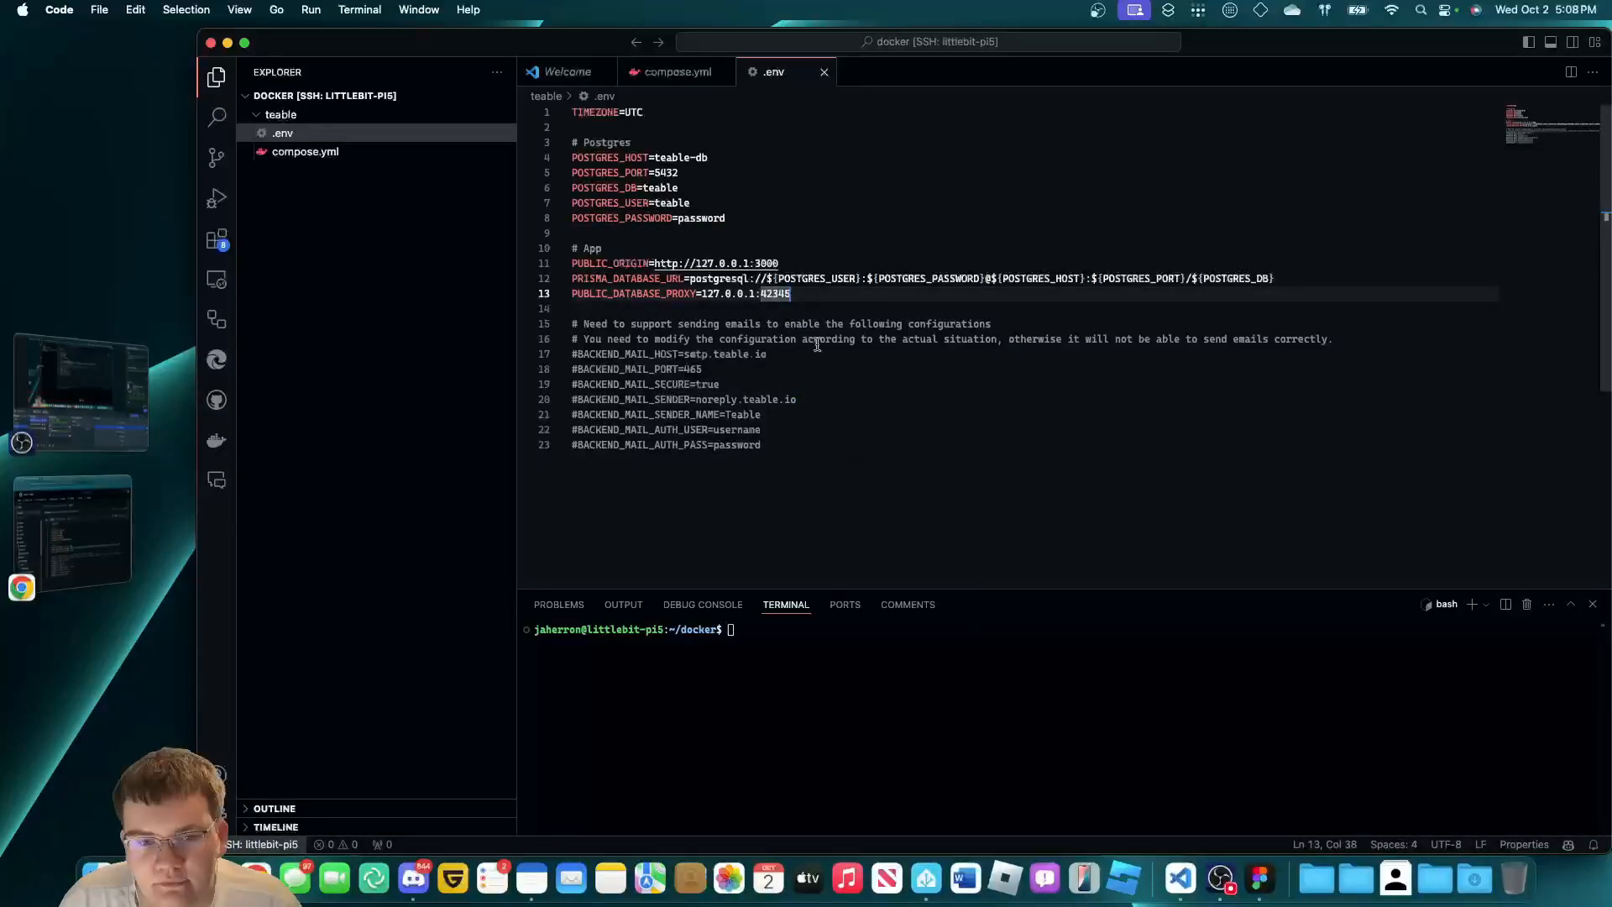
pyautogui.click(807, 264)
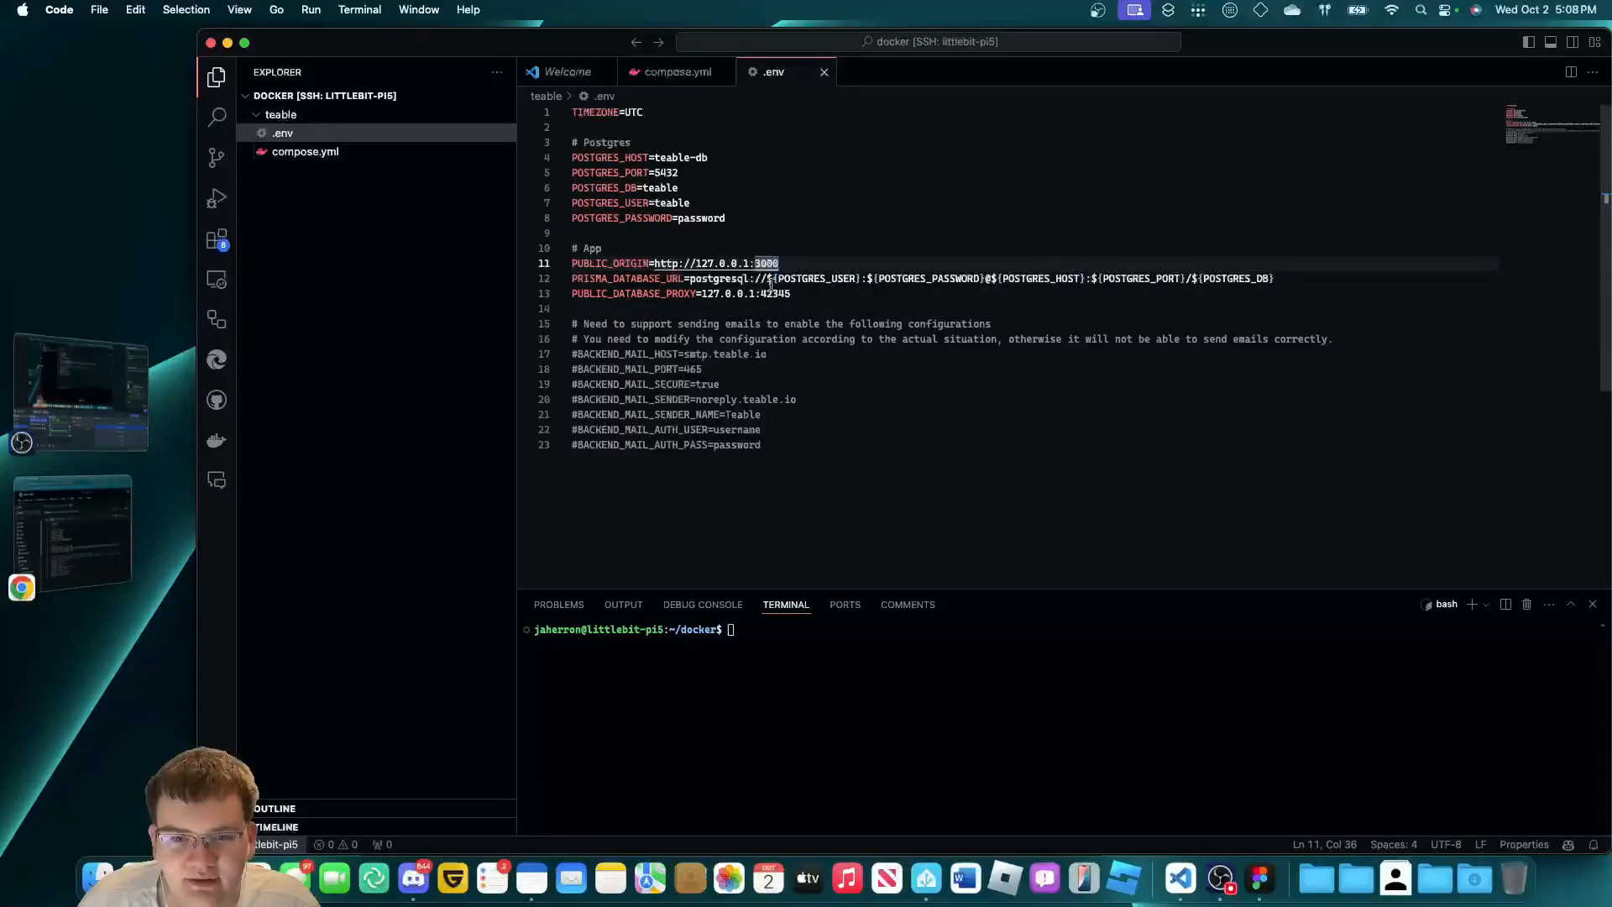
pyautogui.moveTo(755, 294); pyautogui.dragTo(700, 293)
pyautogui.click(819, 299)
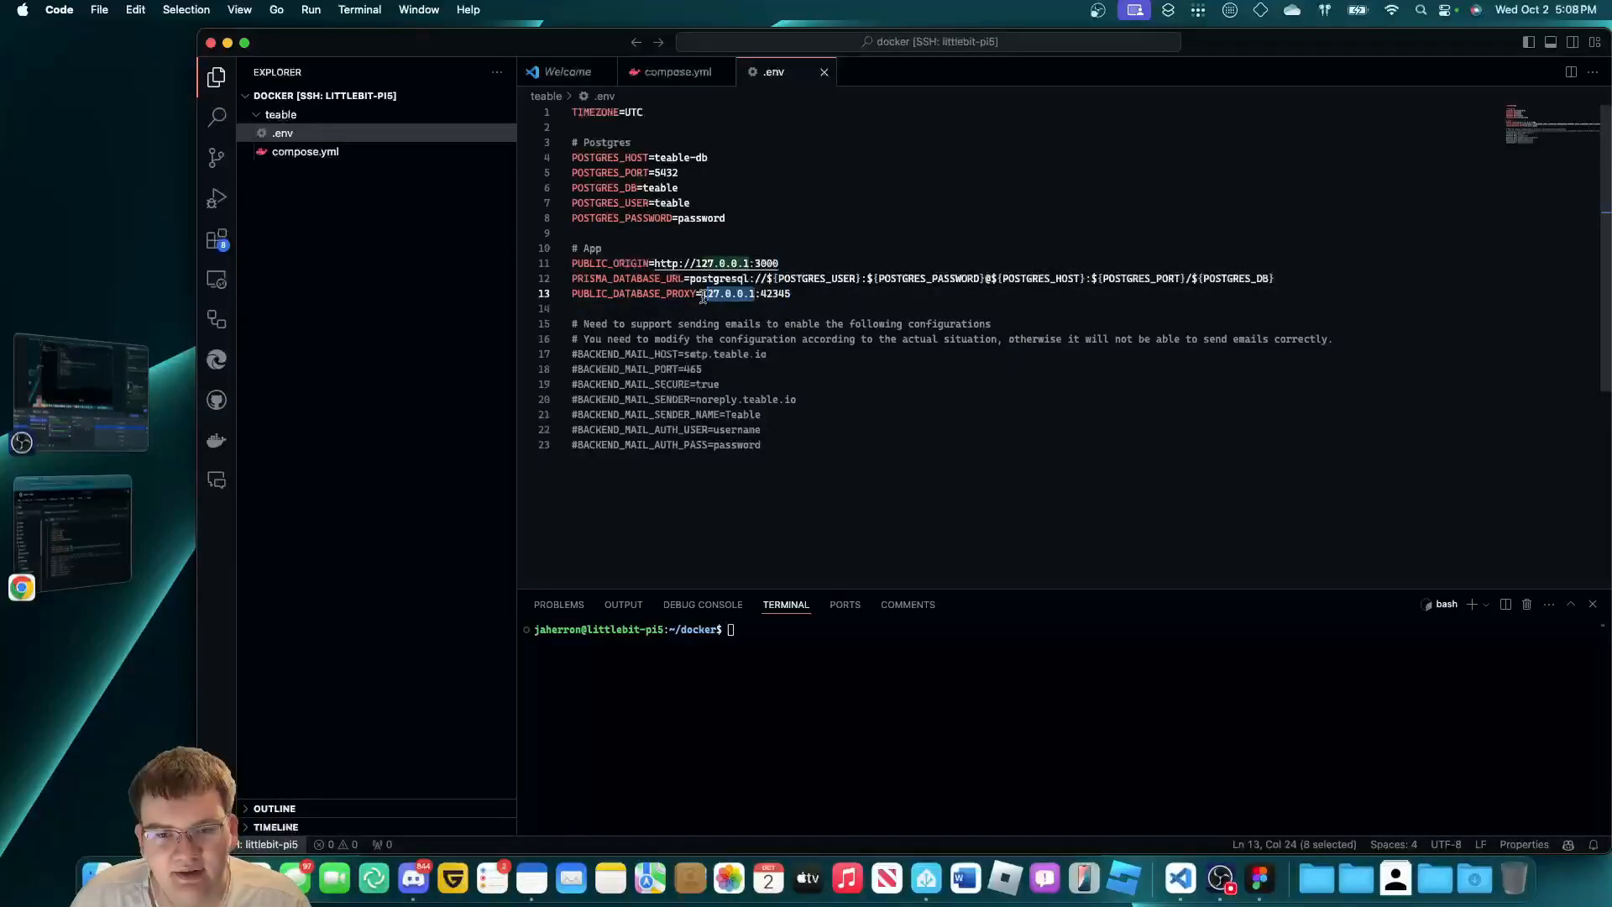
pyautogui.click(820, 299)
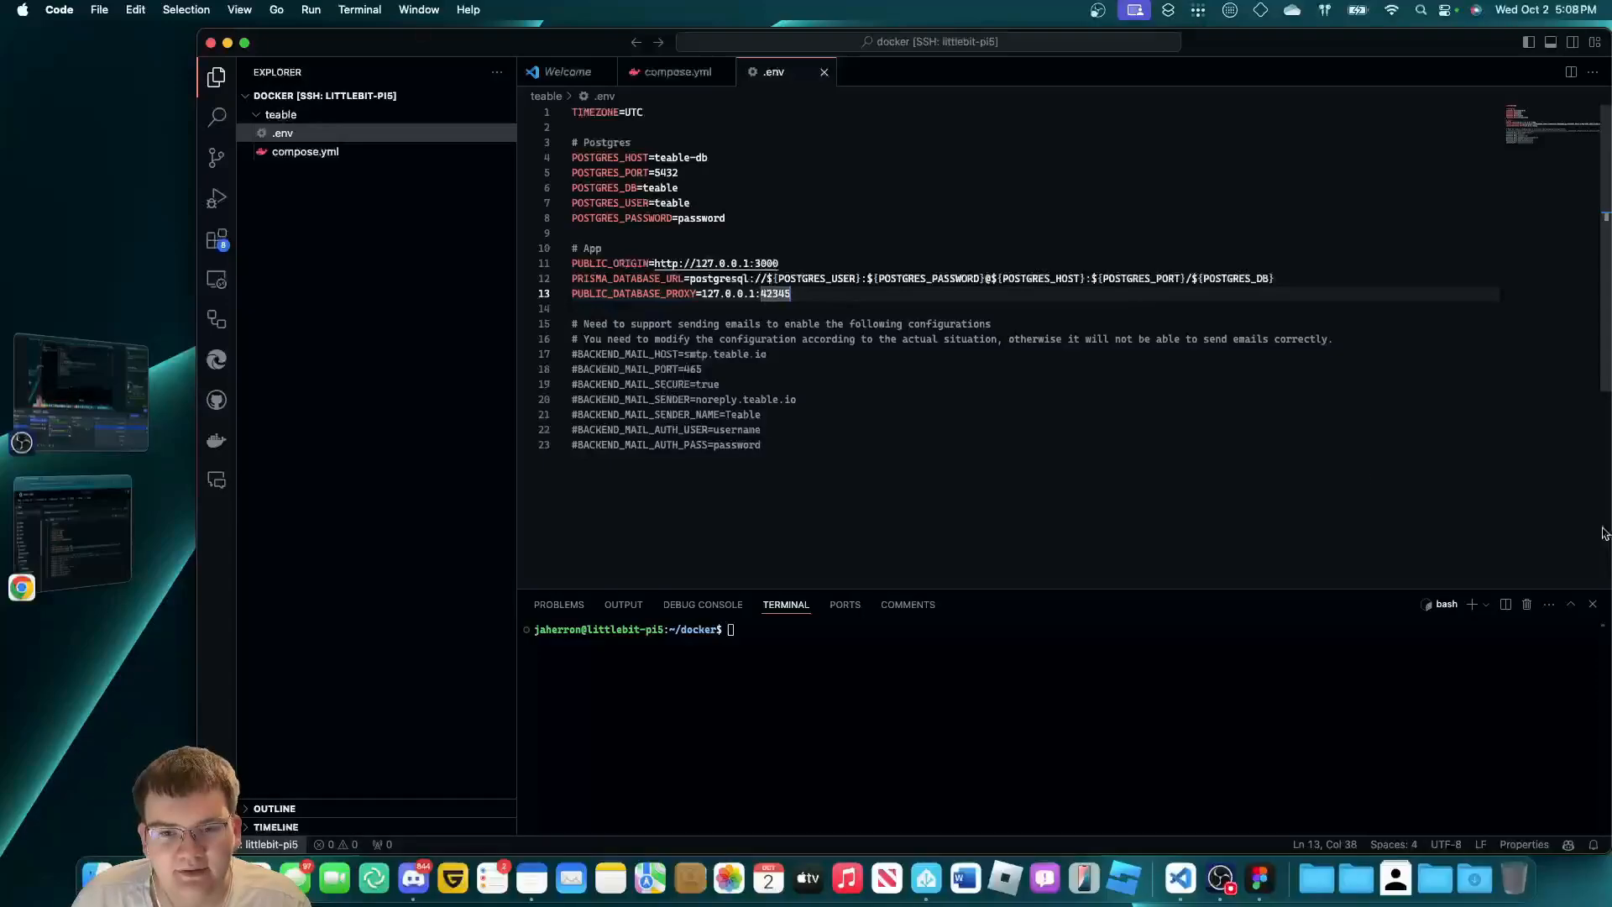
# Replace 127.0.0.1 with littlebit-pi5.local in both PUBLIC_ORIGIN and PUBLIC_DATABASE_PROXY.
pyautogui.tripleClick(713, 294)
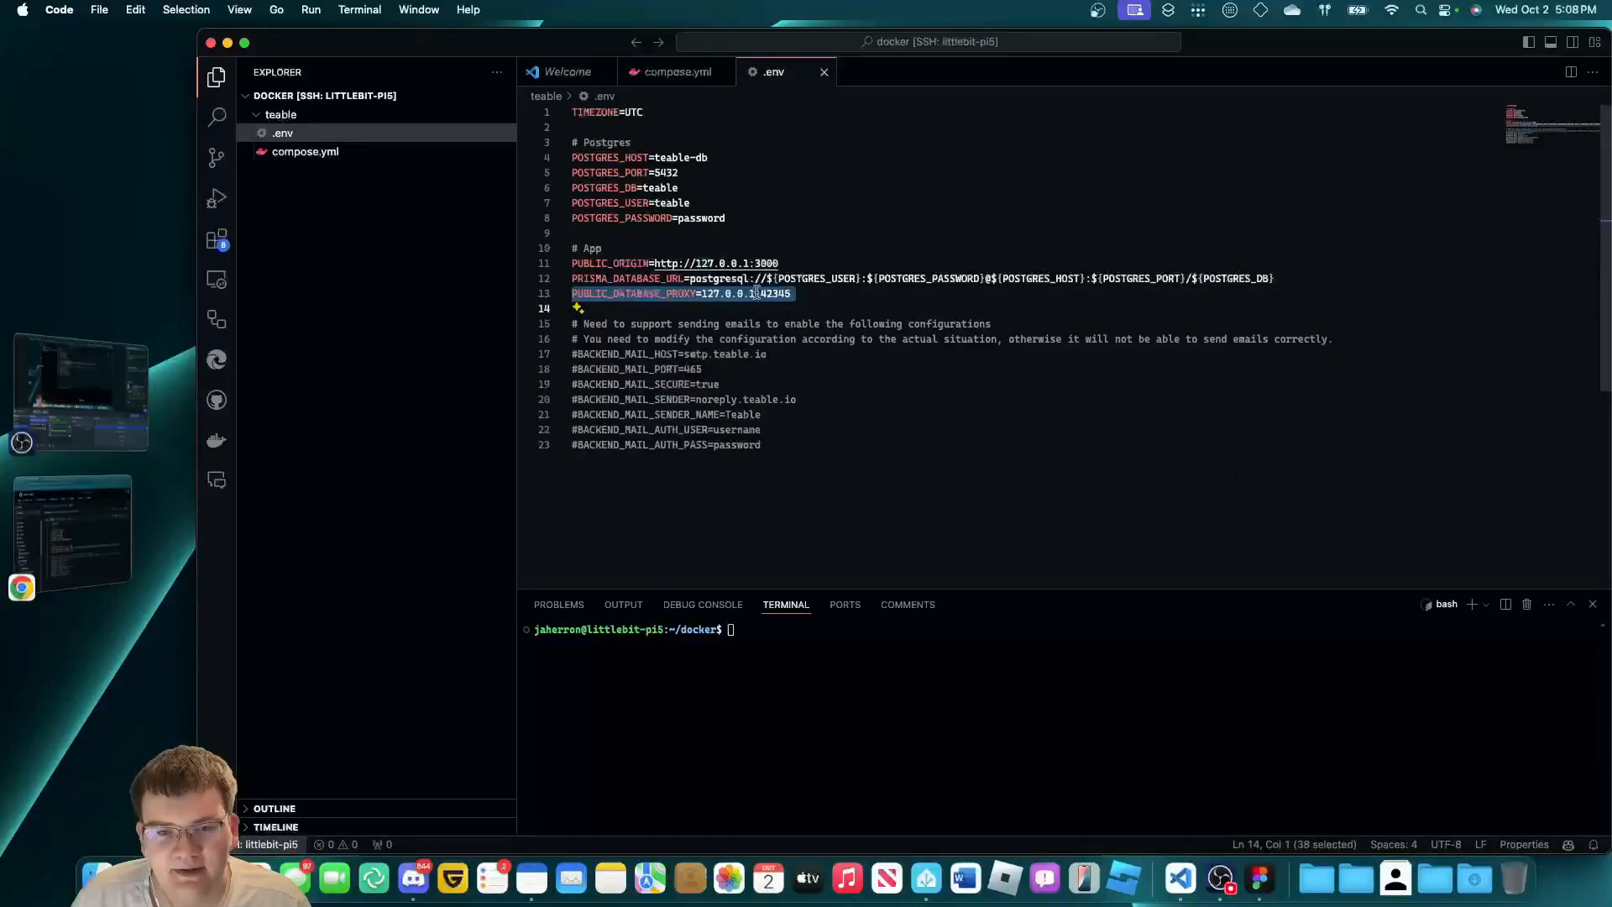
pyautogui.moveTo(750, 264); pyautogui.dragTo(695, 264)
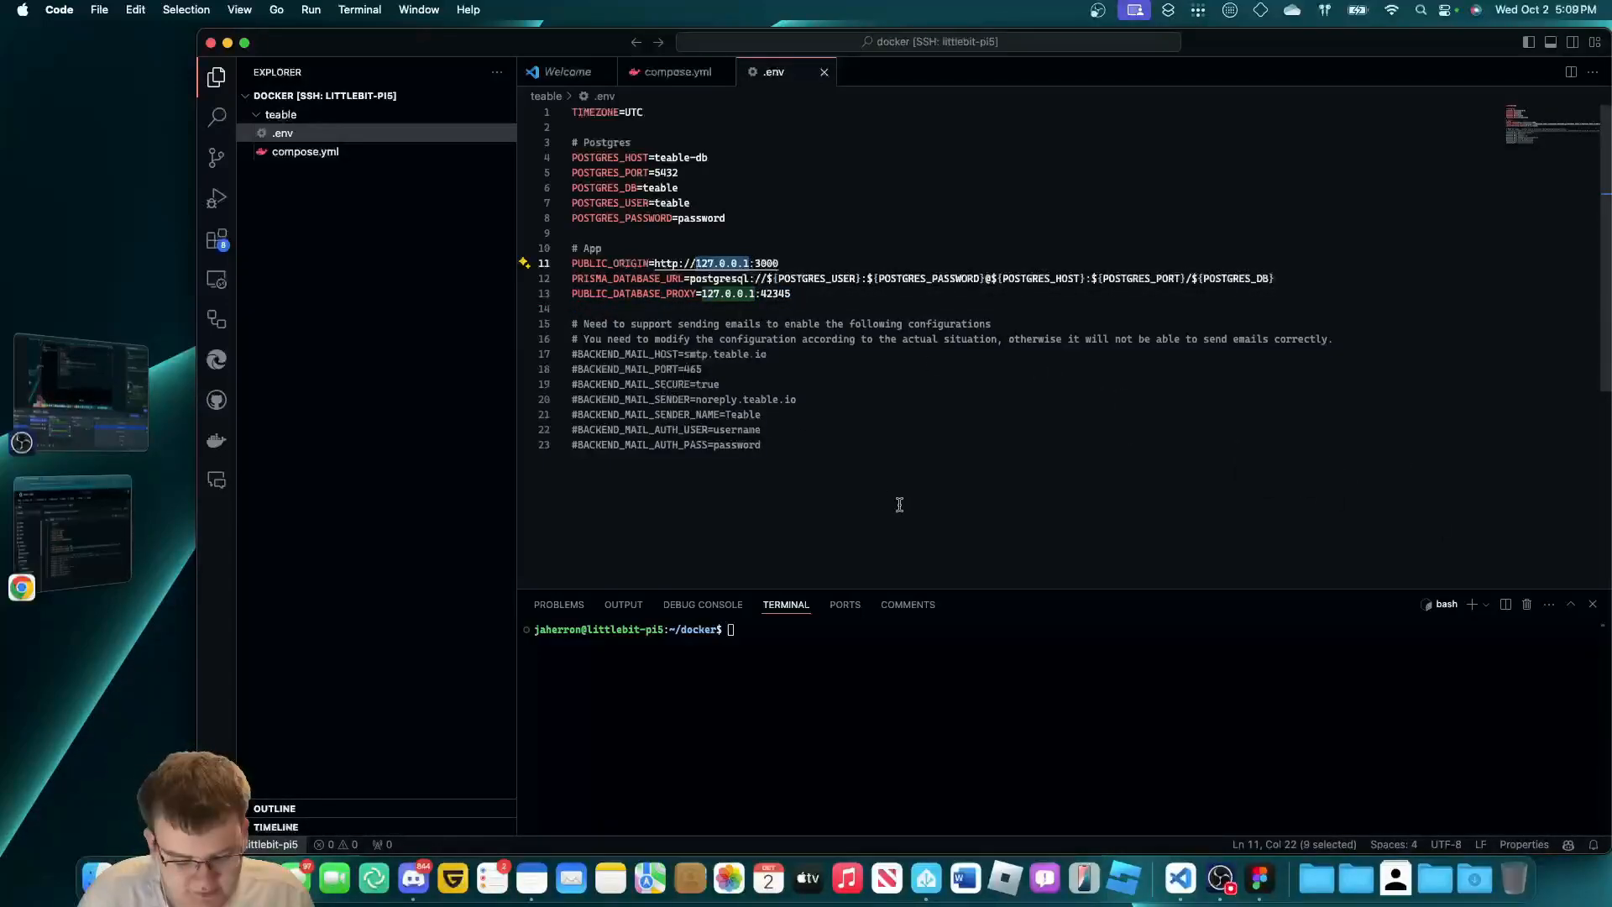
pyautogui.write('littlebit-pi5')
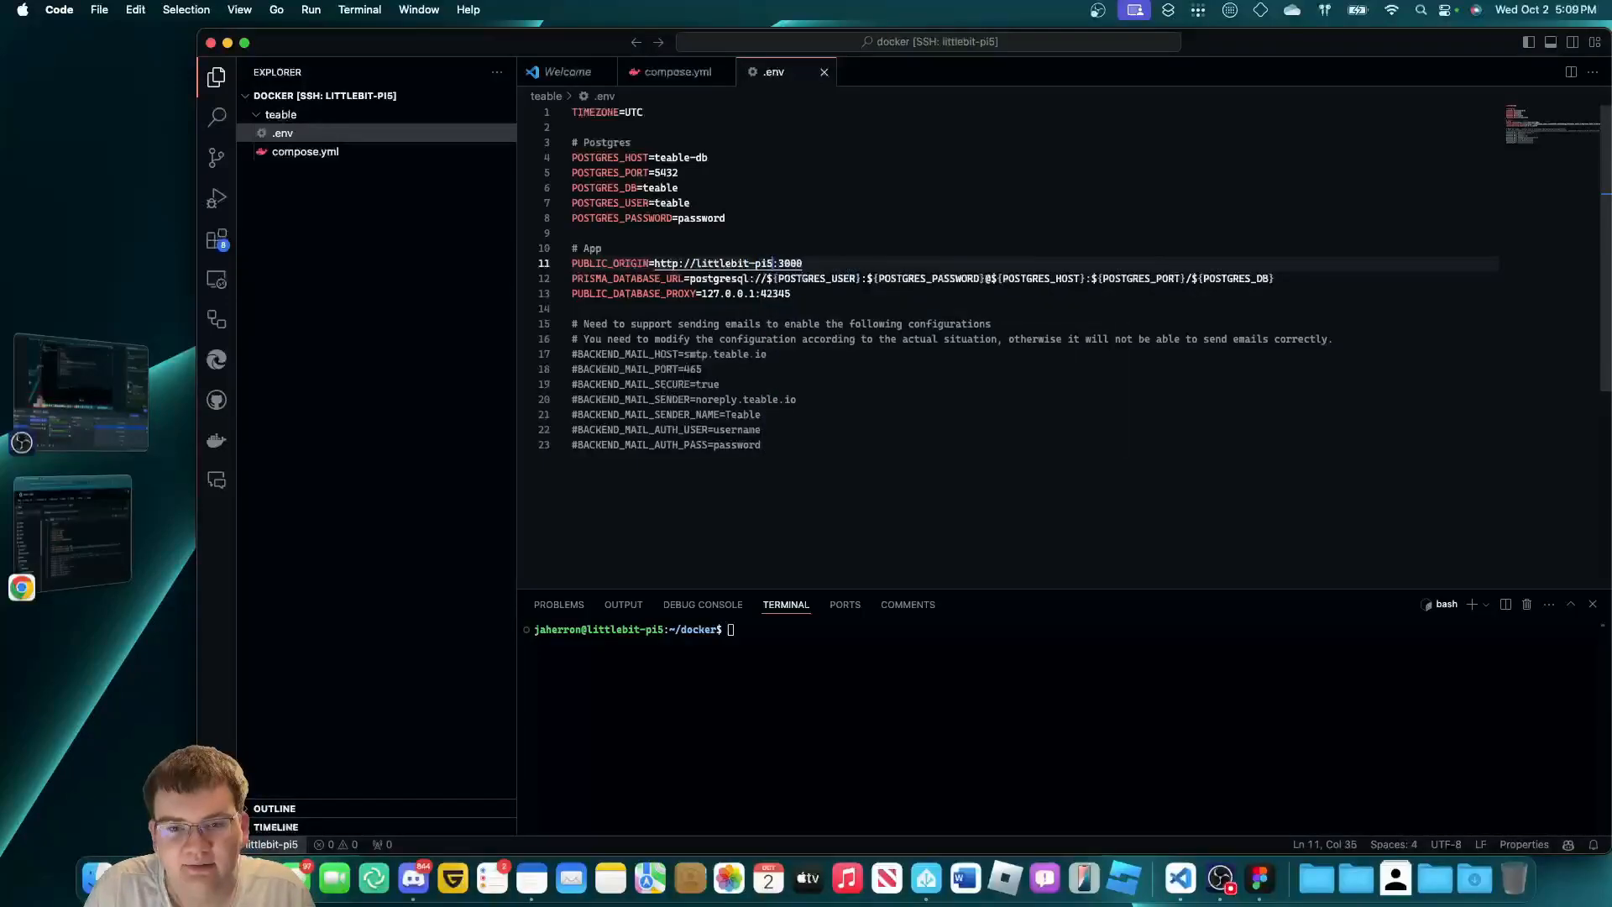
pyautogui.write('.local')
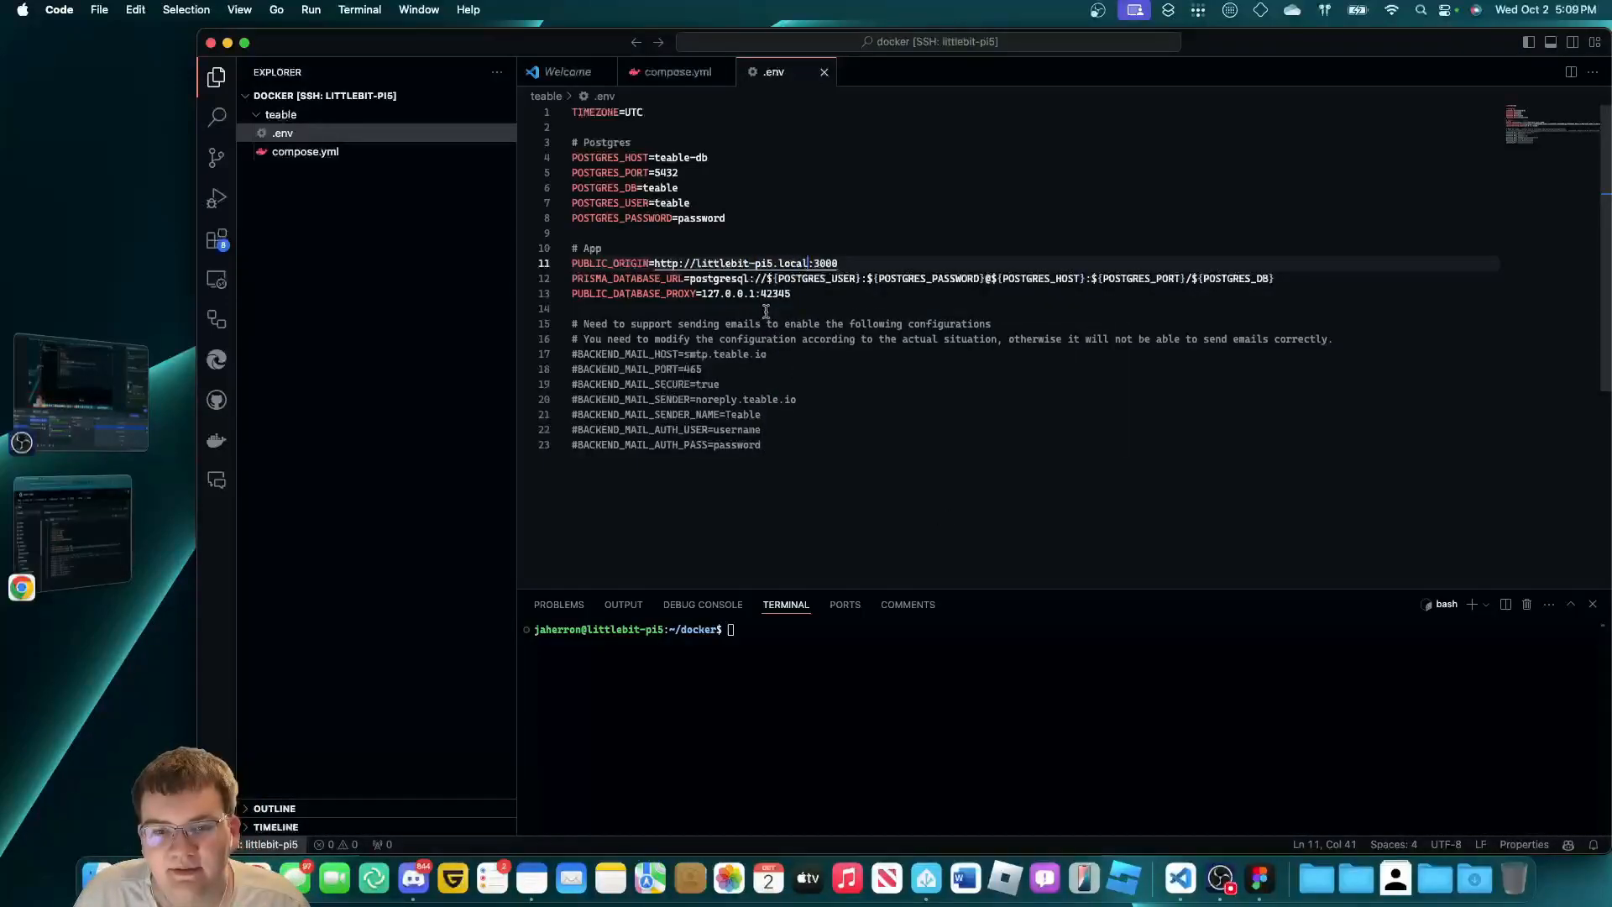
pyautogui.moveTo(755, 295); pyautogui.dragTo(701, 299)
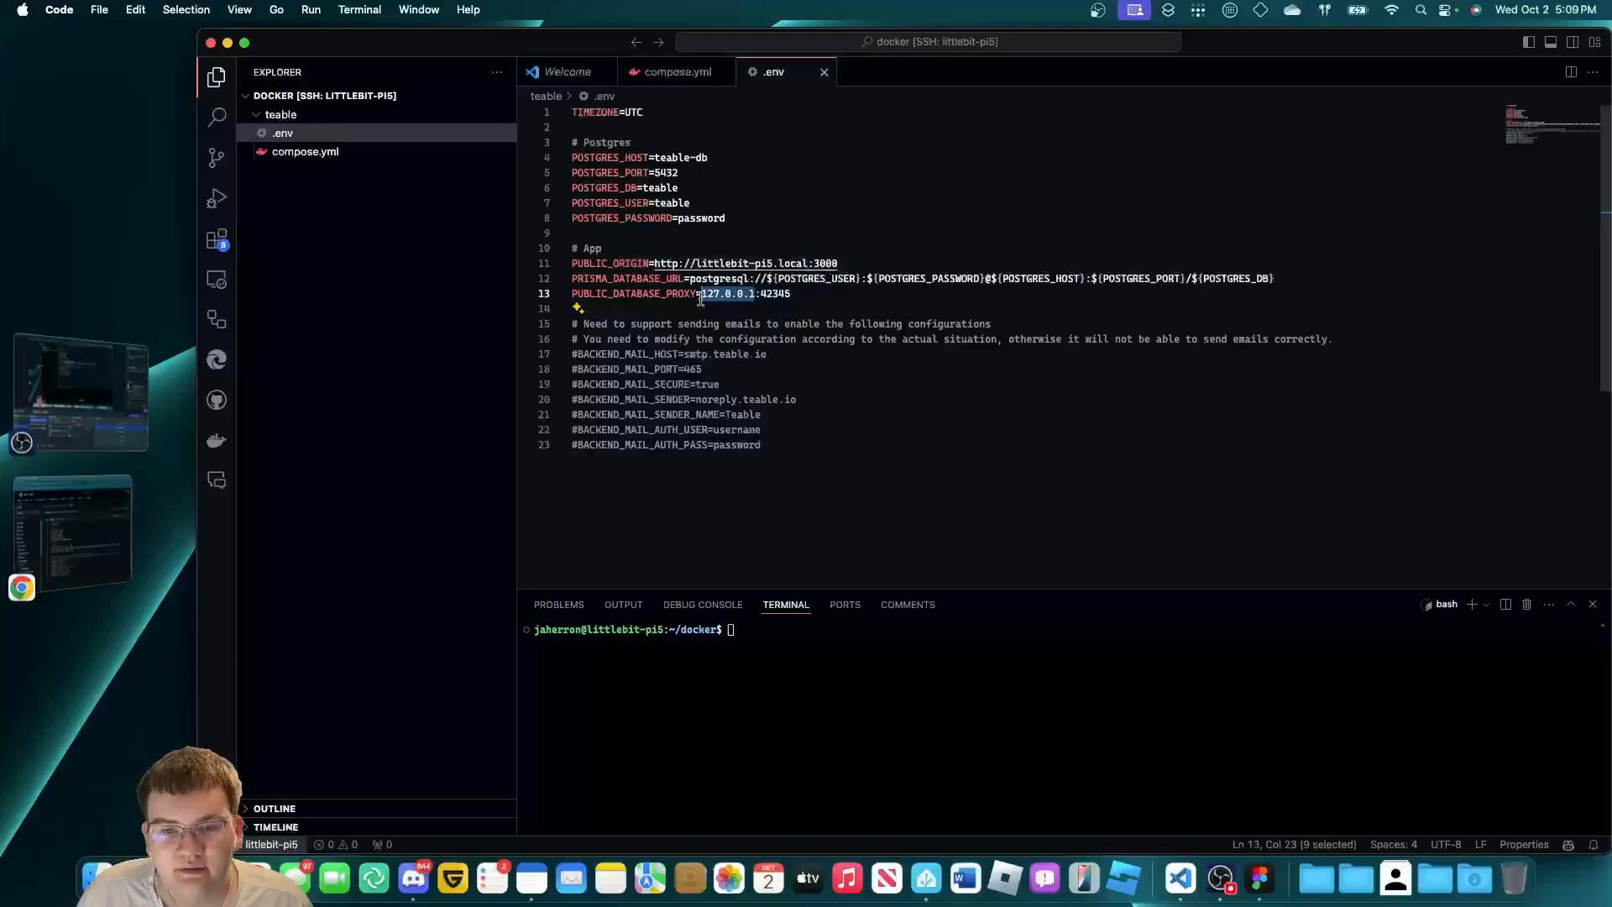
pyautogui.write('littlebit-')
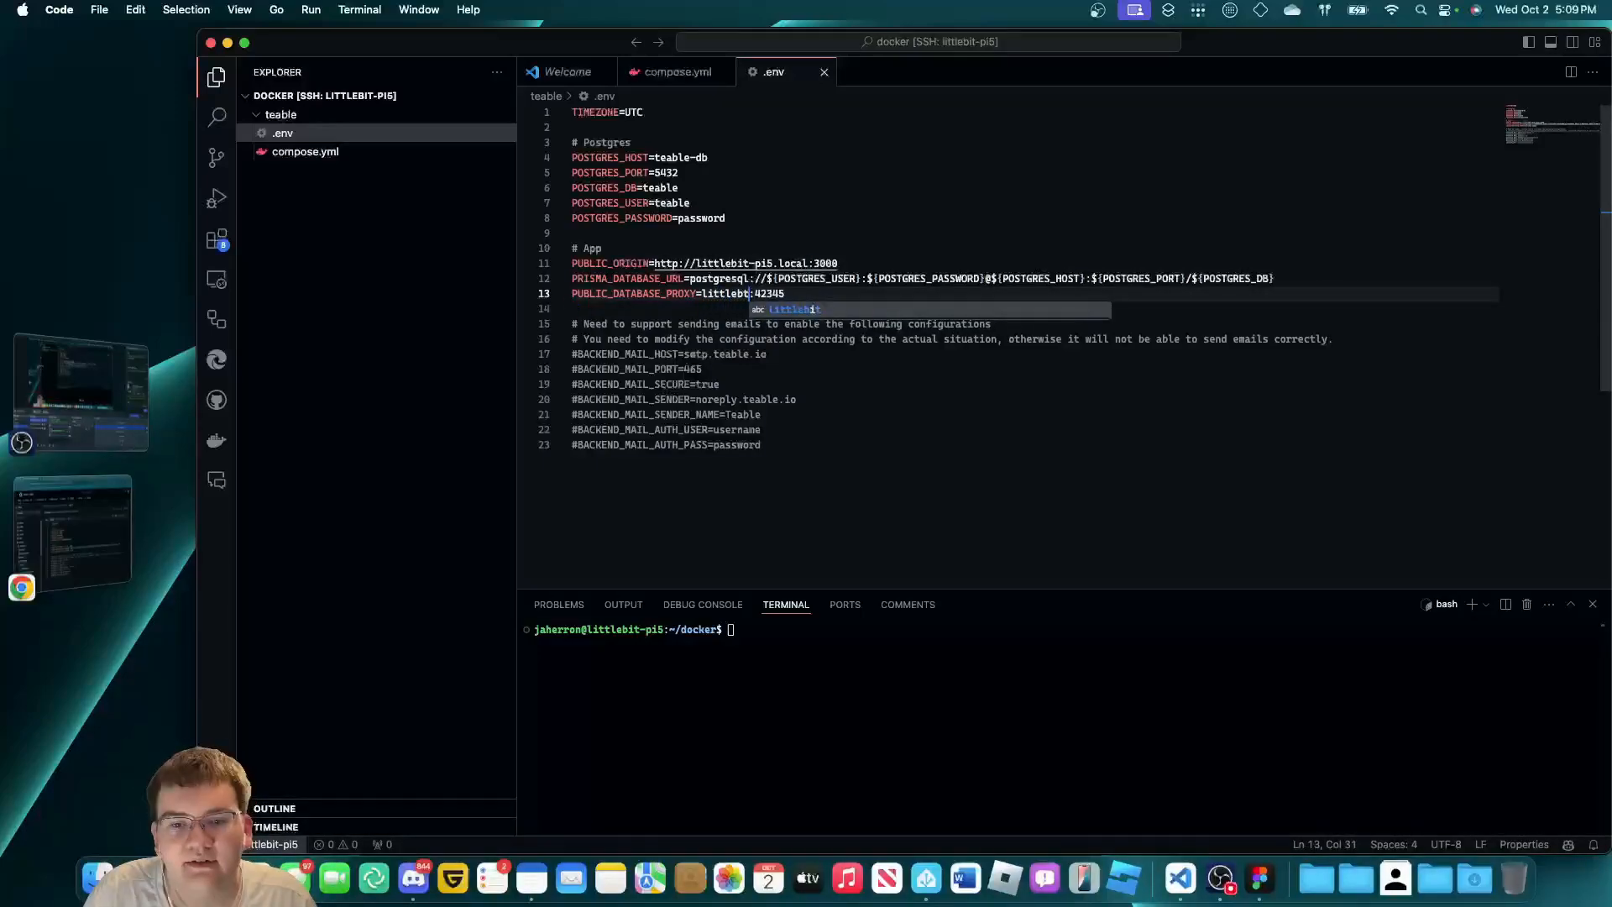
pyautogui.write('pit5.local')
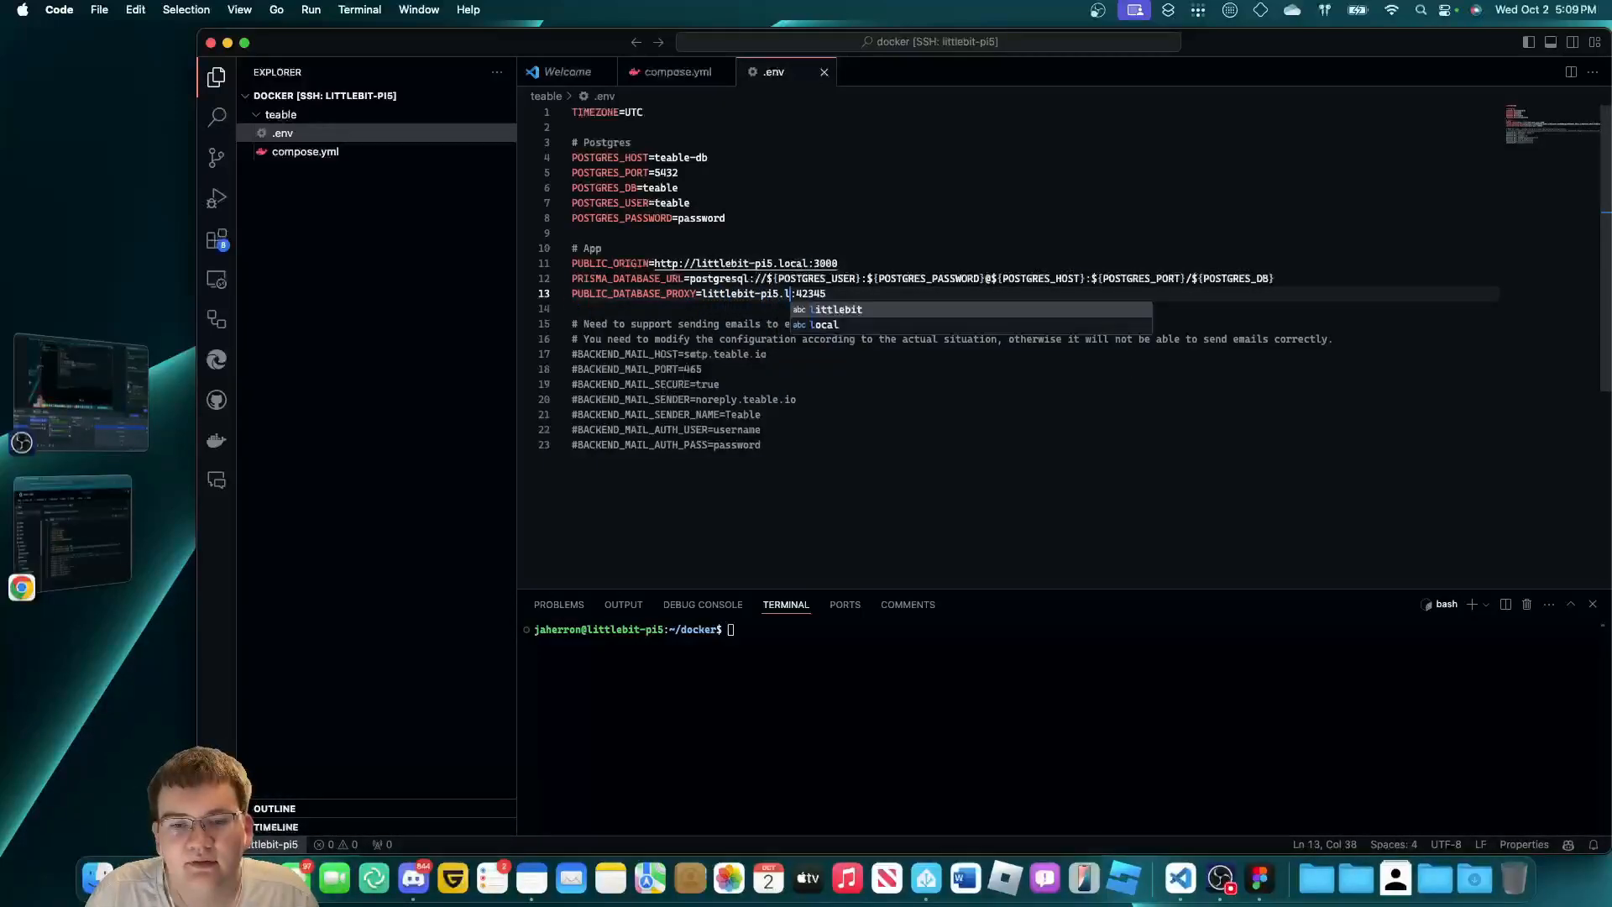
pyautogui.click(869, 355)
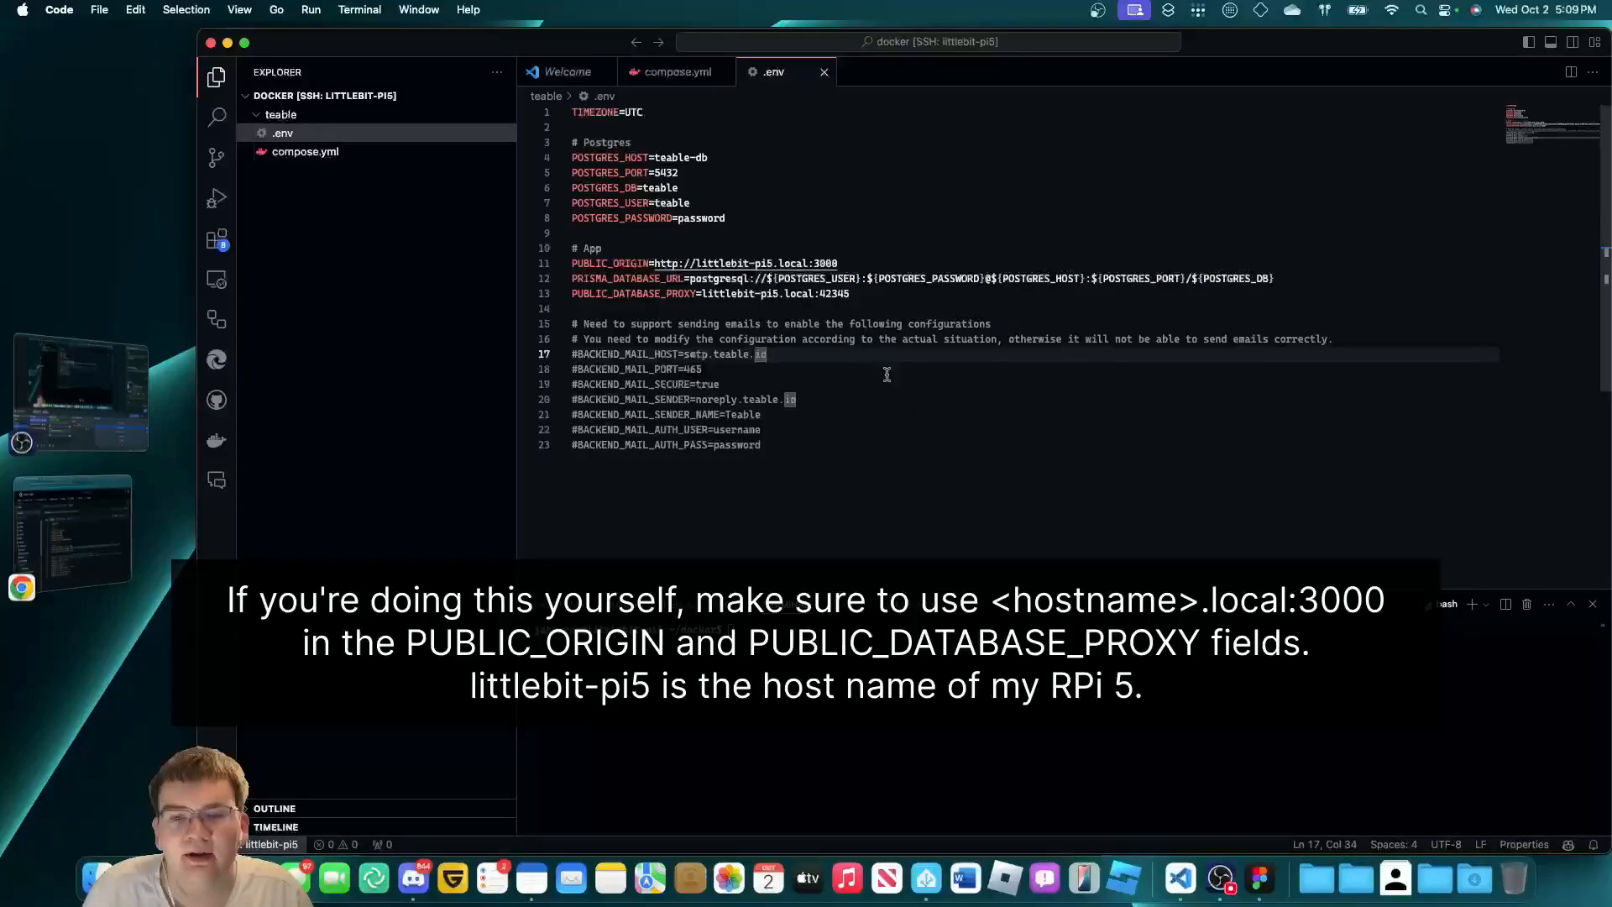
pyautogui.press('Up')
pyautogui.press('Up')
pyautogui.press('Up')
pyautogui.press('Up')
pyautogui.press('Up')
pyautogui.press('Up')
pyautogui.press('Up')
pyautogui.press('Up')
pyautogui.press('Up')
pyautogui.press('Up')
pyautogui.press('Up')
pyautogui.press('Up')
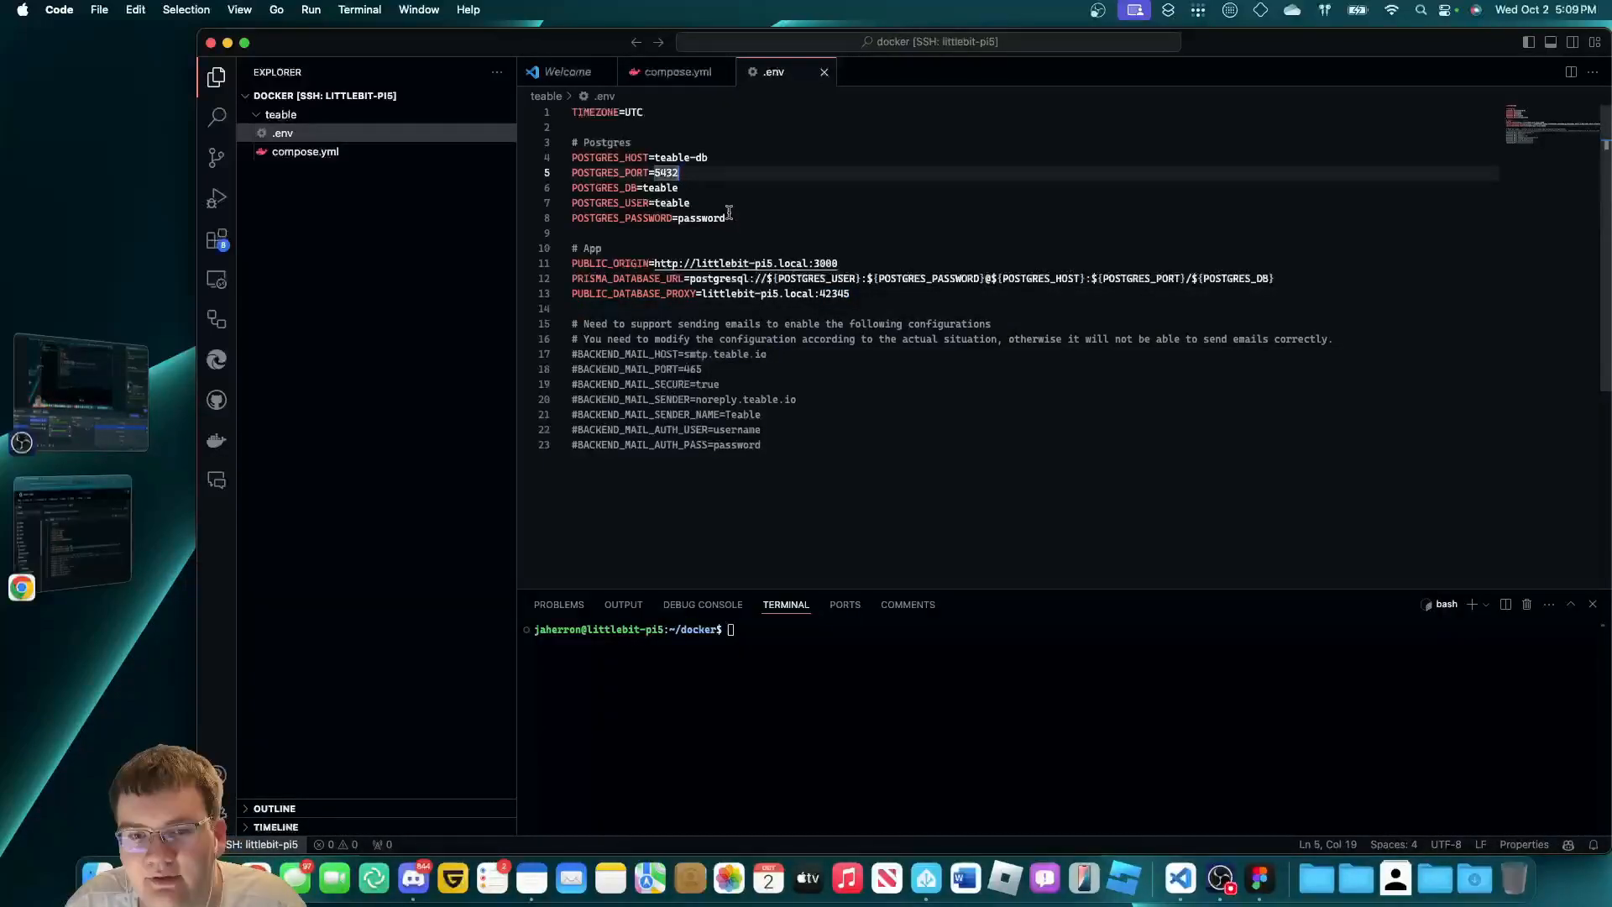
pyautogui.press('Down')
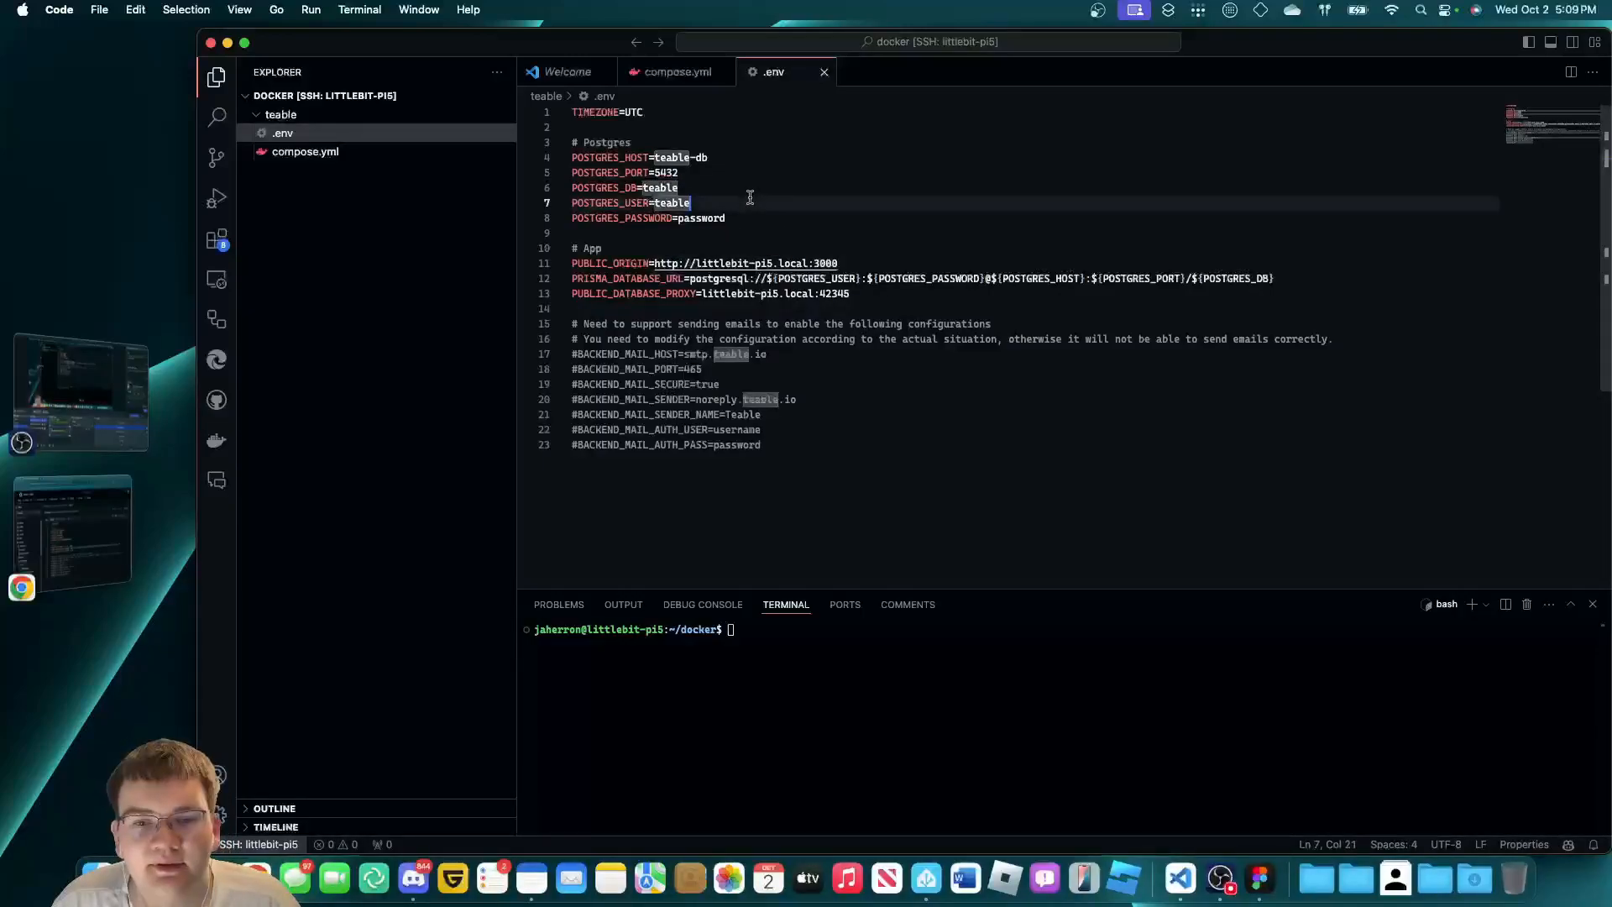
pyautogui.click(366, 294)
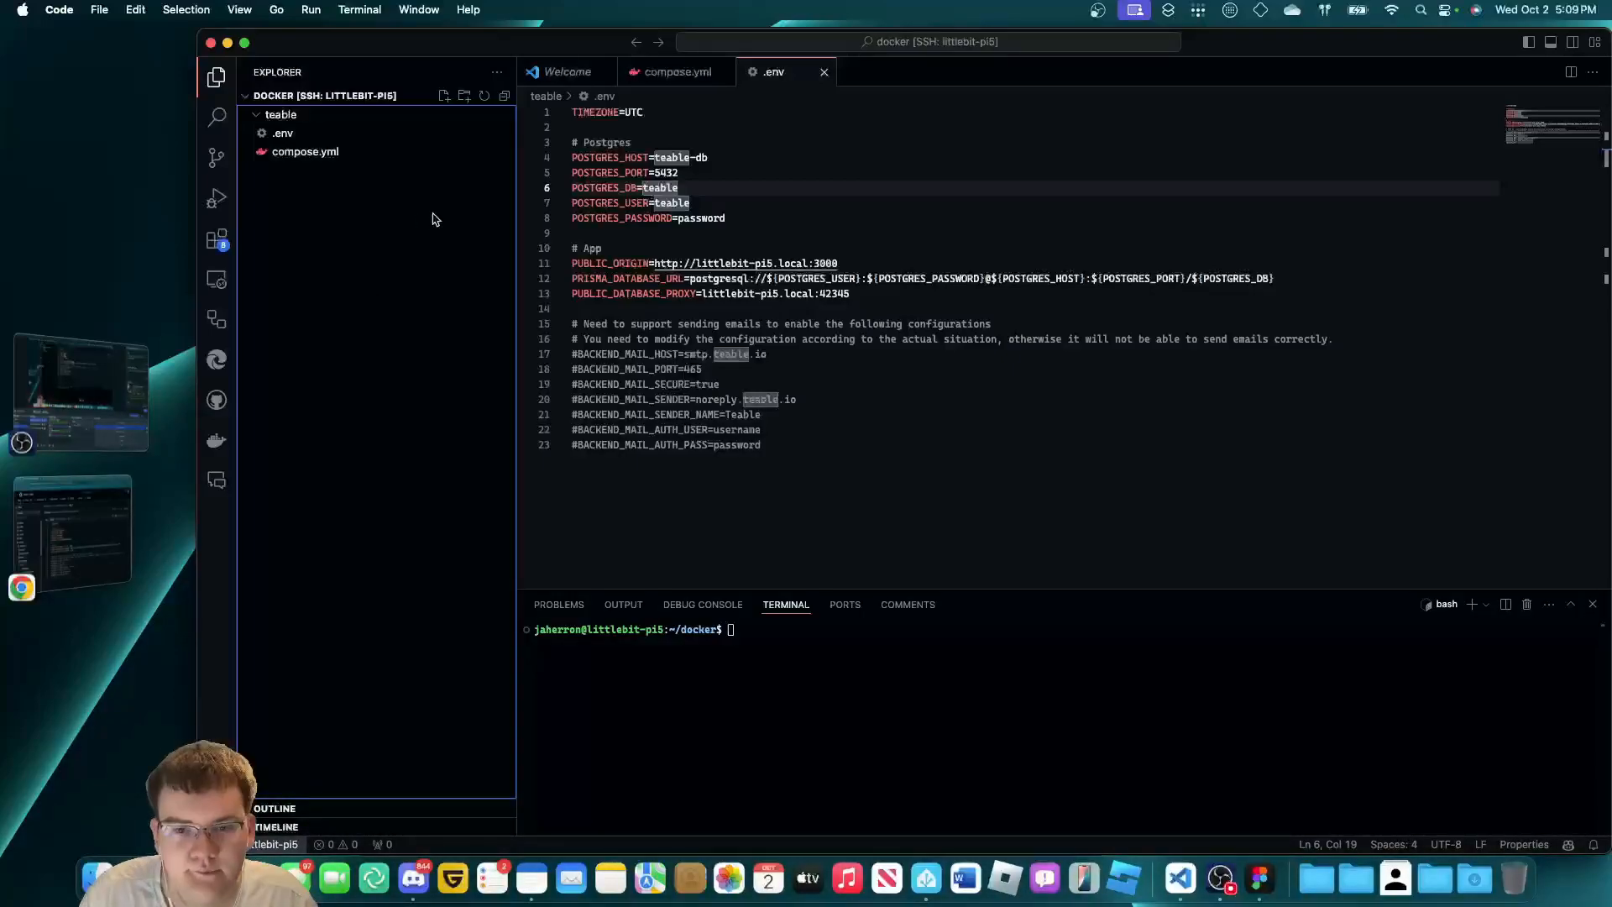
pyautogui.click(762, 429)
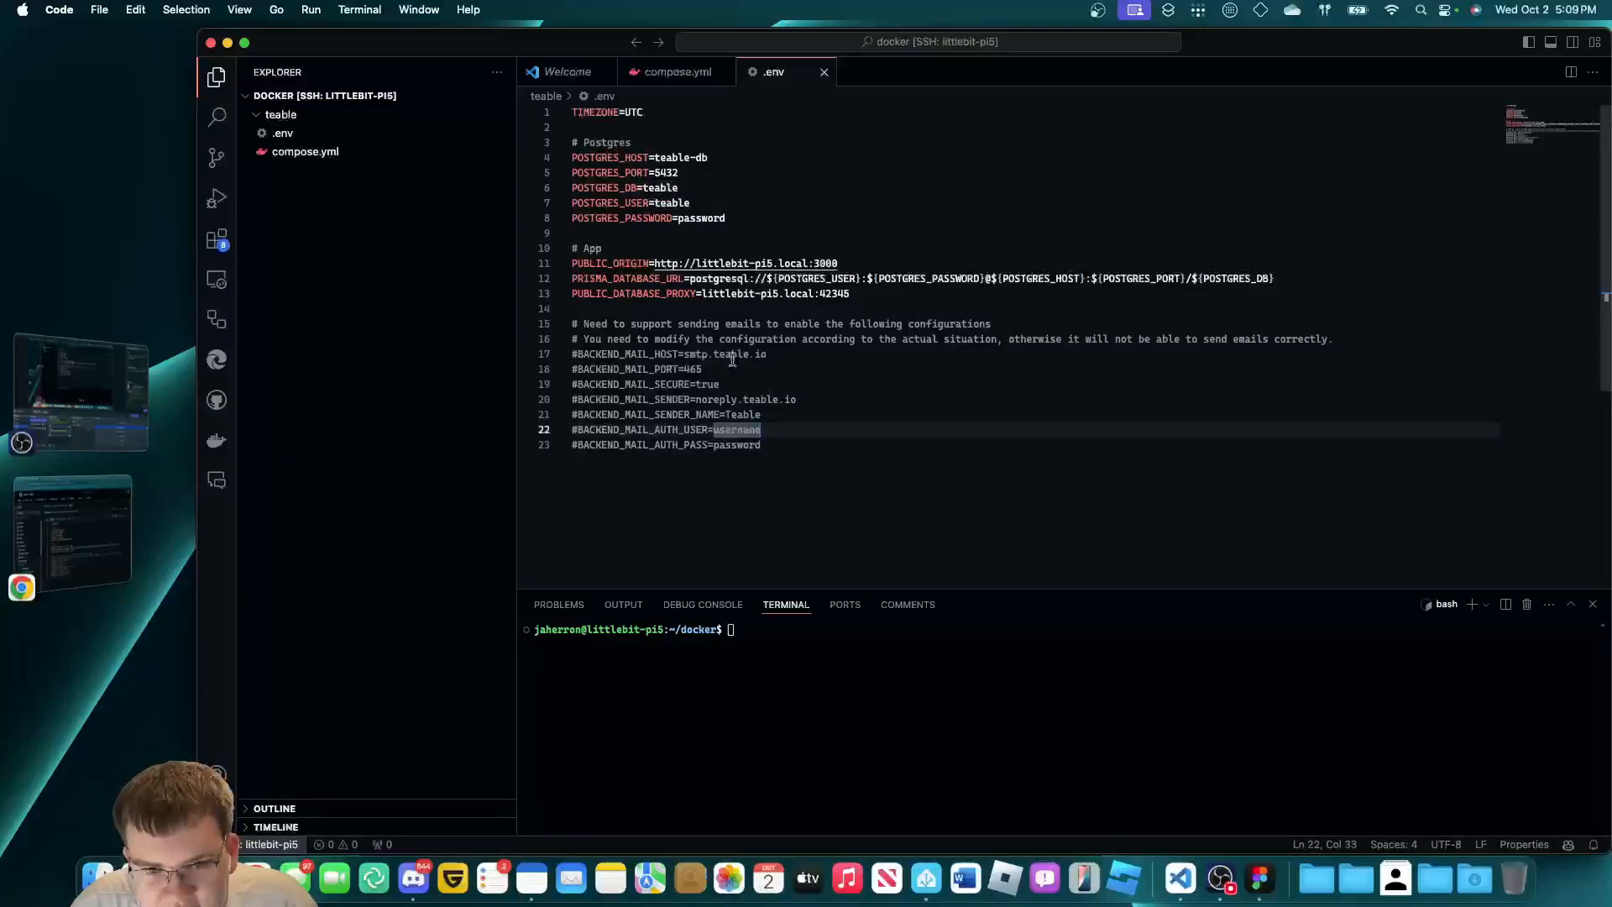
pyautogui.moveTo(801, 400); pyautogui.dragTo(810, 380)
pyautogui.click(809, 381)
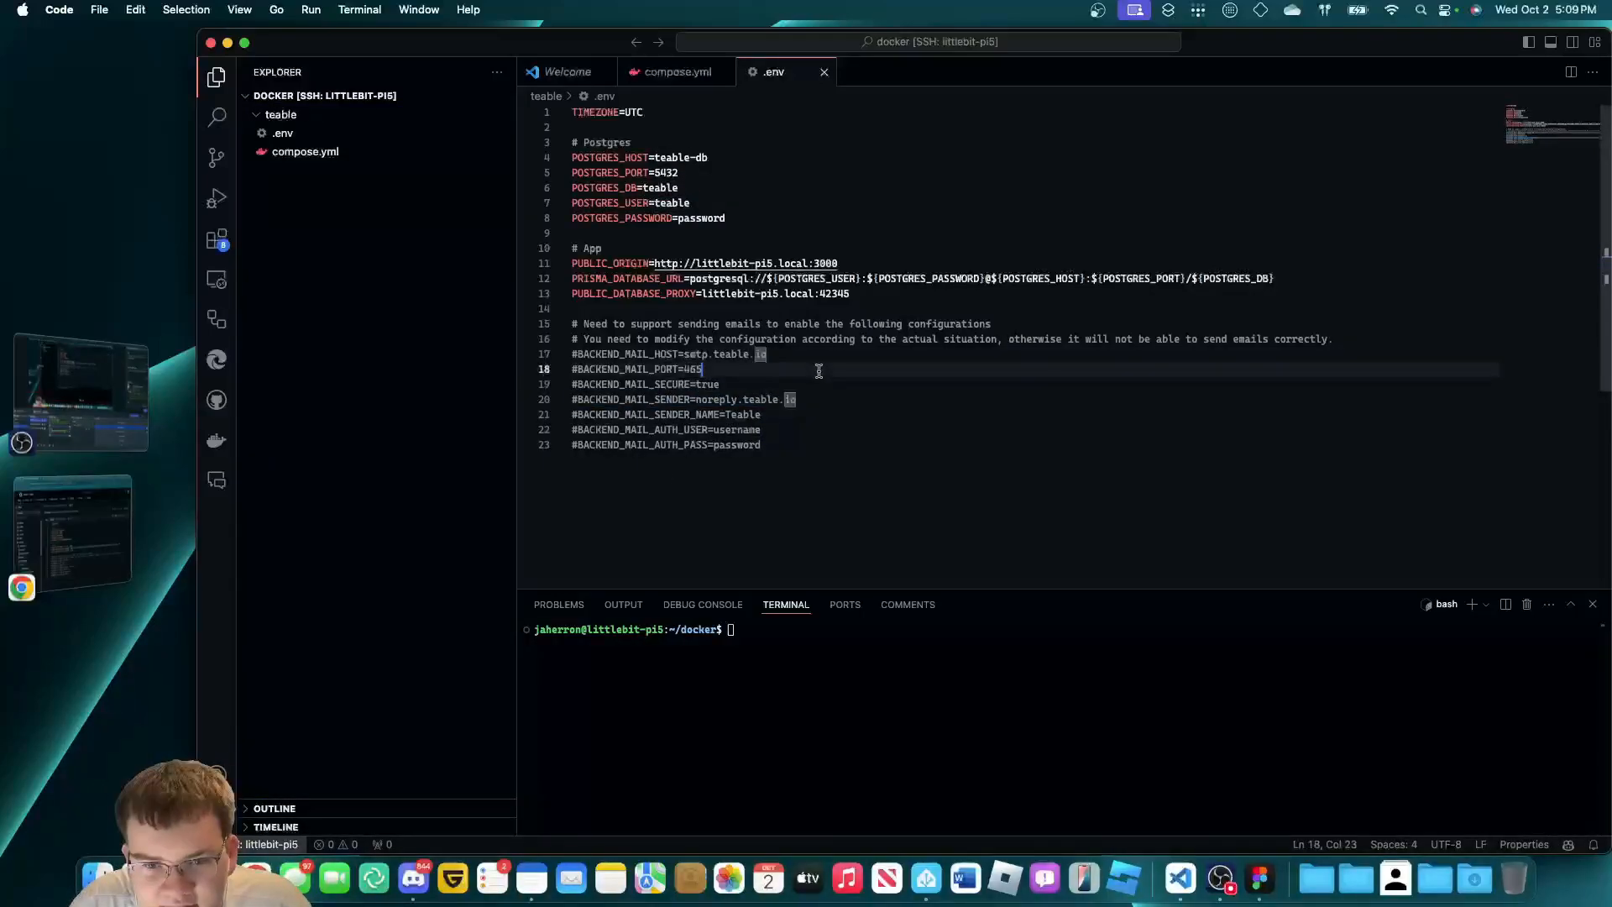
pyautogui.click(821, 401)
pyautogui.click(821, 416)
pyautogui.click(821, 445)
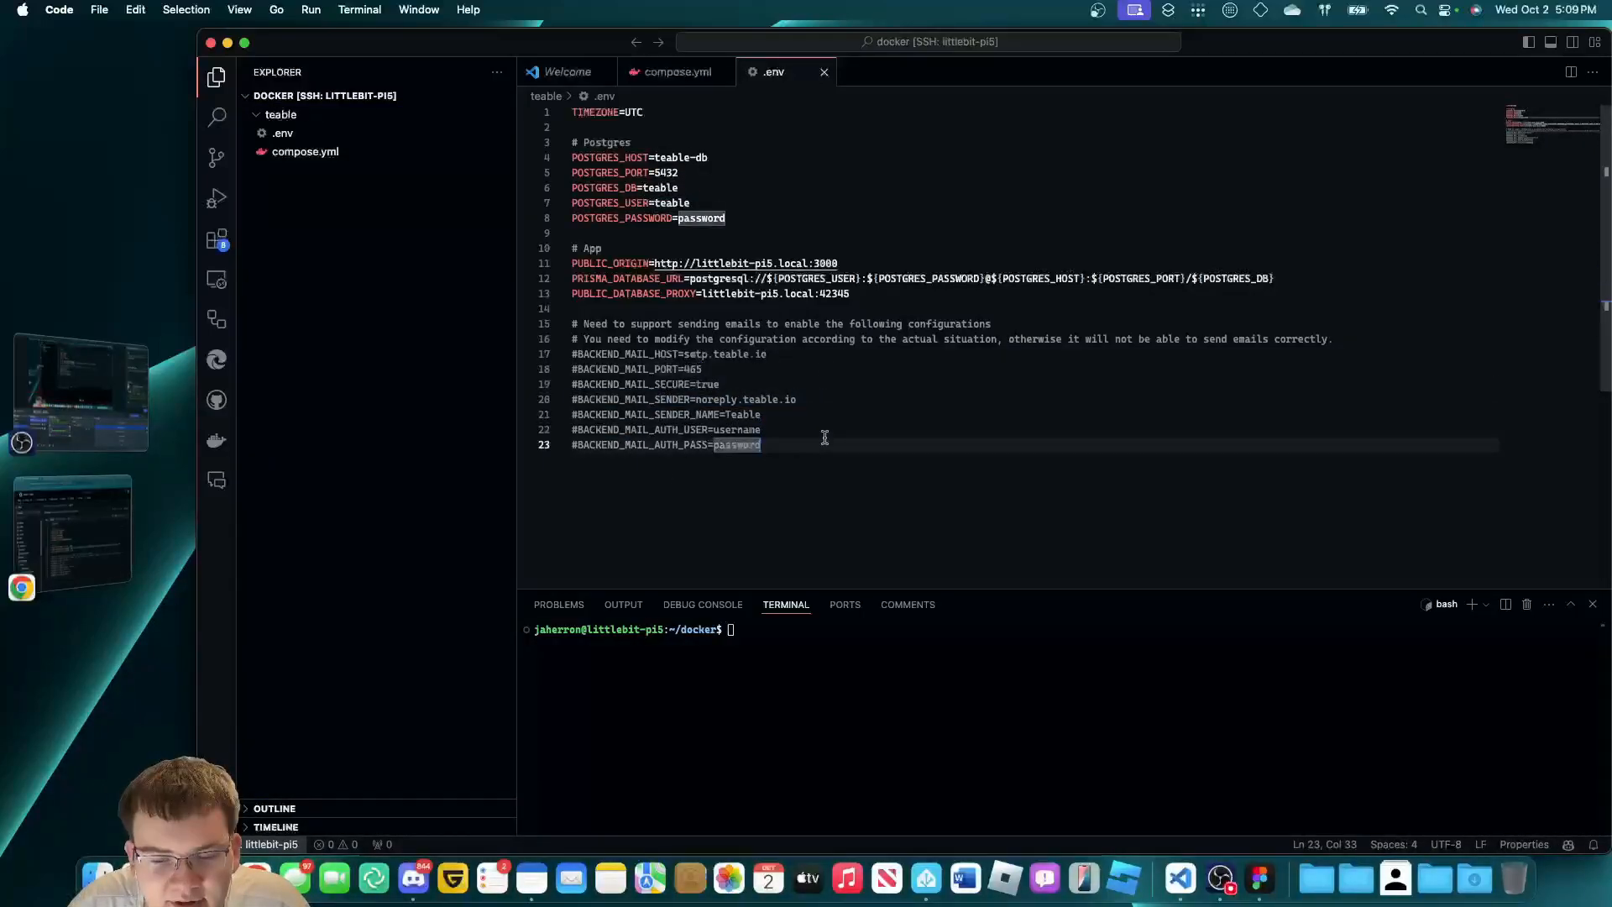
pyautogui.click(830, 419)
pyautogui.click(831, 428)
pyautogui.click(834, 418)
pyautogui.click(834, 443)
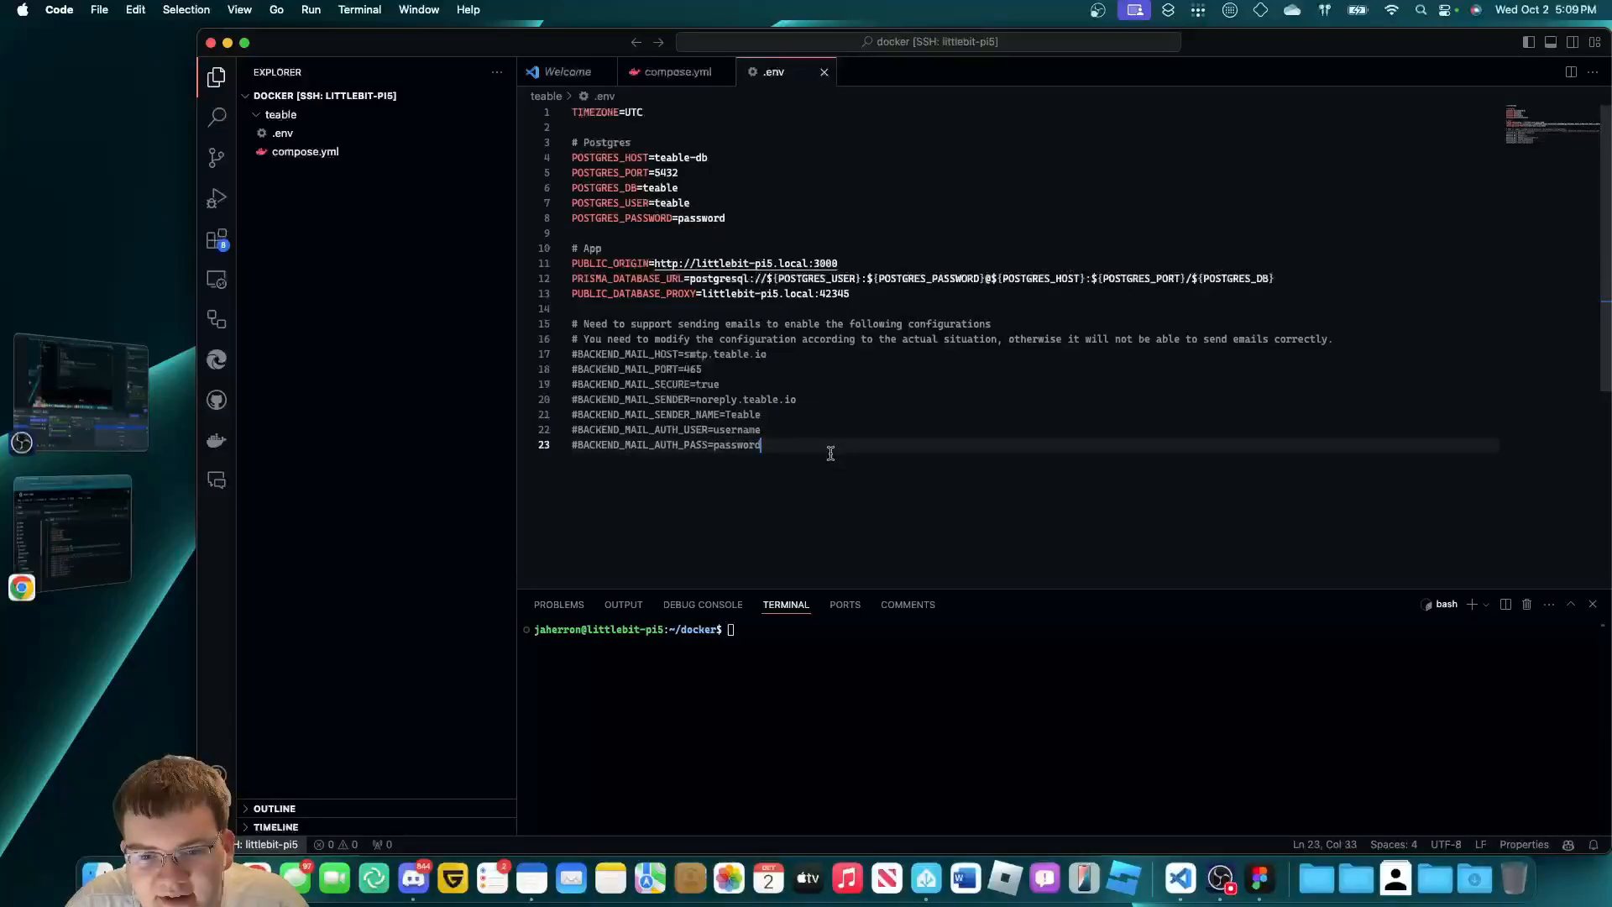
pyautogui.click(830, 427)
pyautogui.click(834, 415)
pyautogui.click(832, 401)
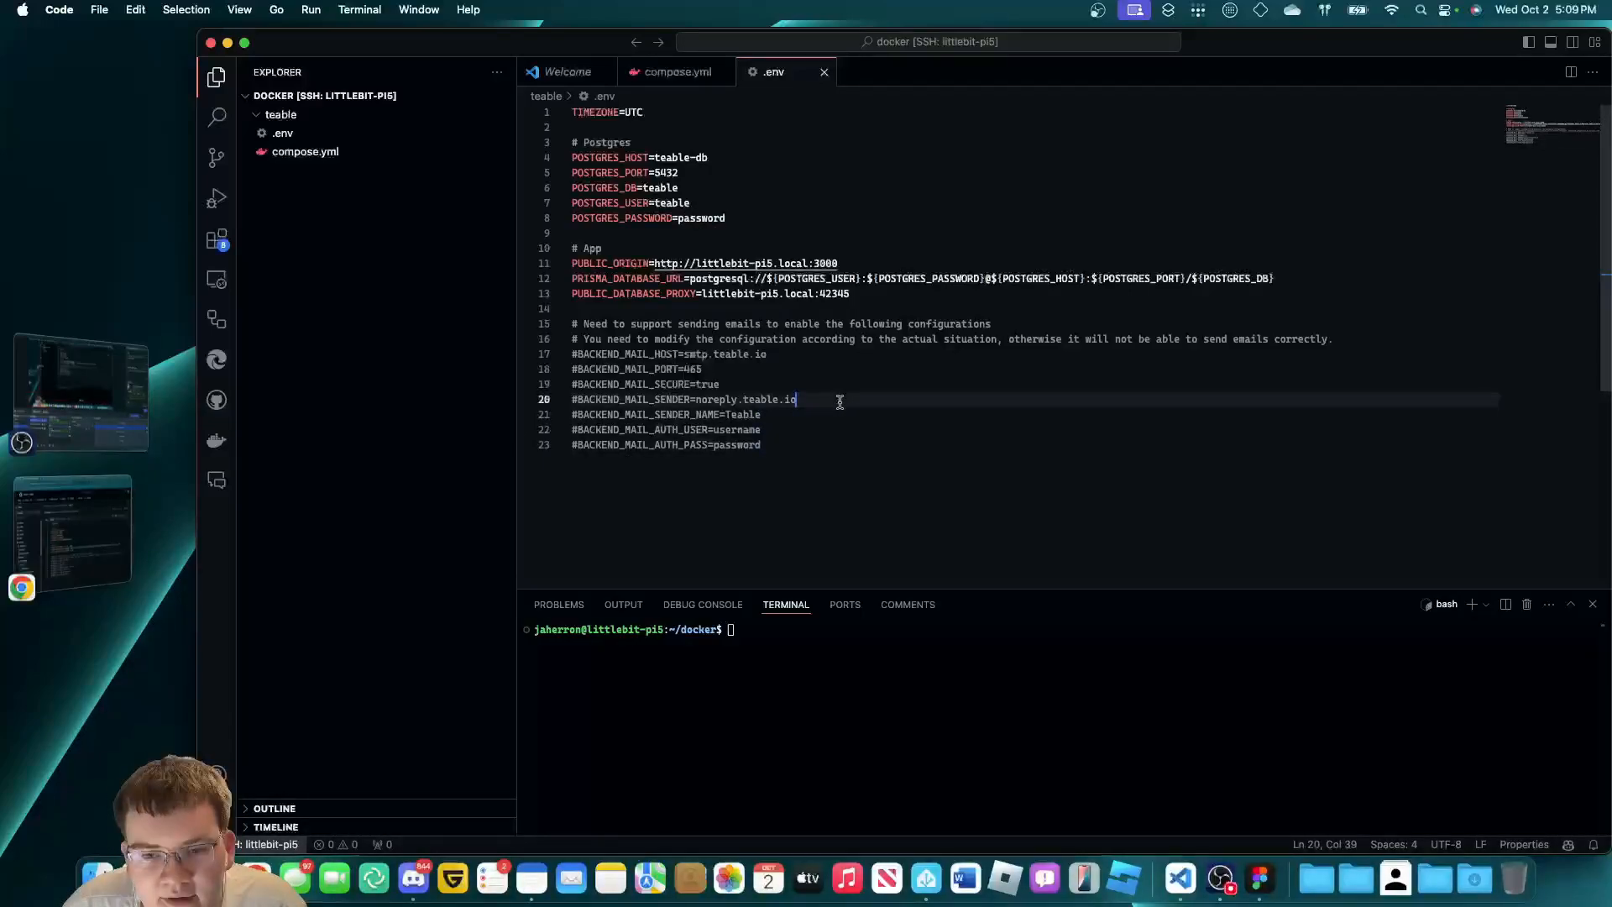
pyautogui.click(826, 387)
pyautogui.click(833, 369)
pyautogui.click(836, 354)
pyautogui.click(840, 384)
pyautogui.click(845, 400)
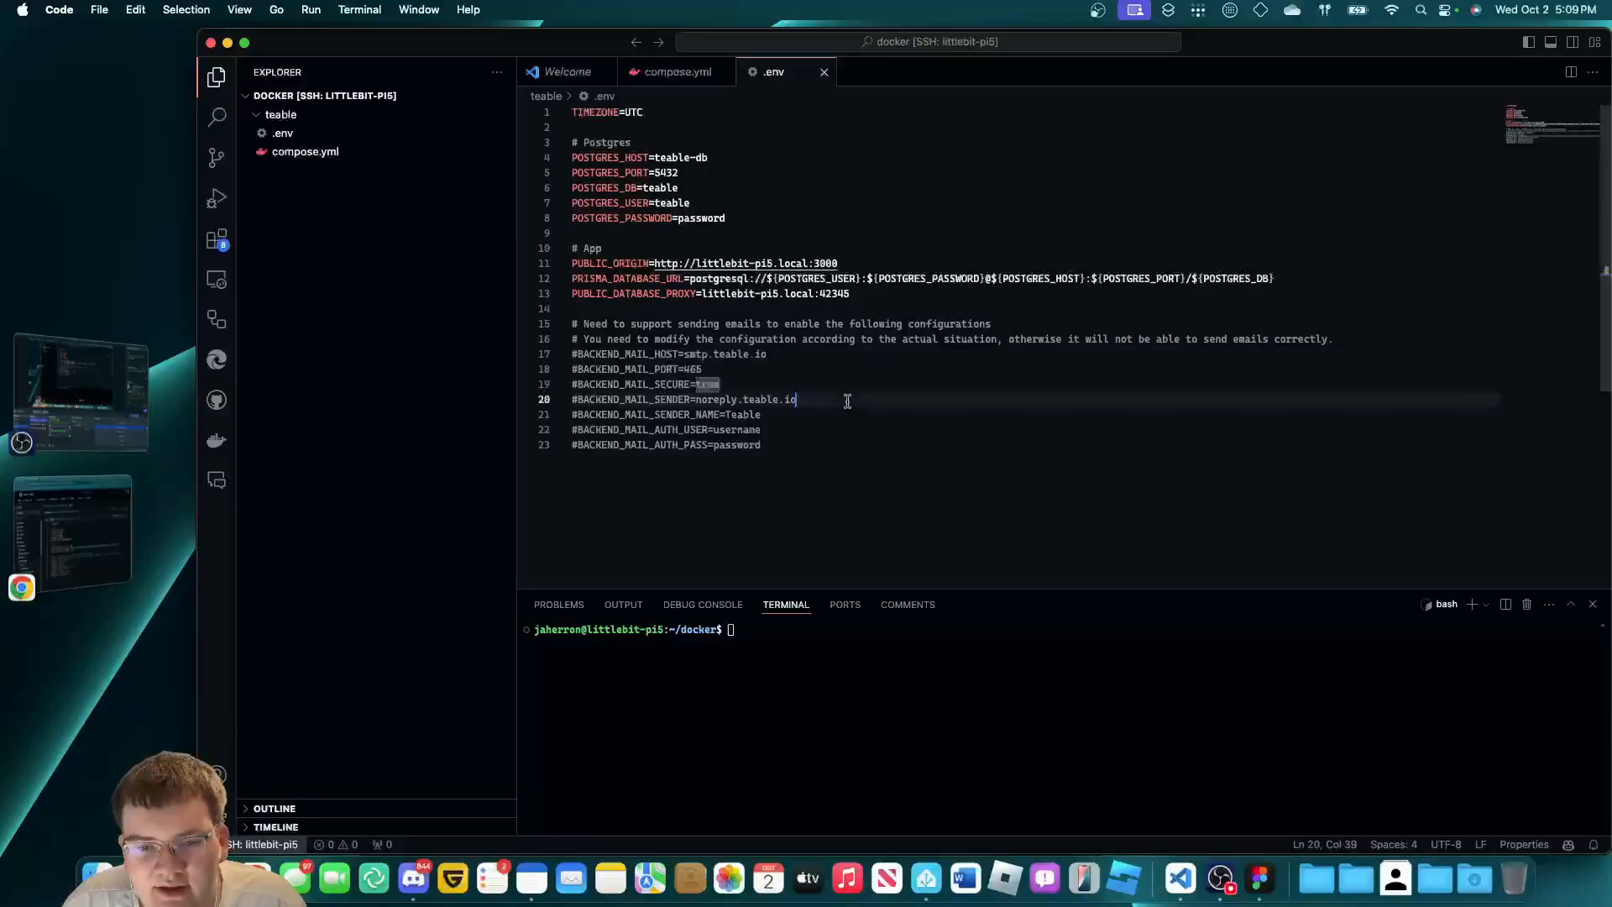
pyautogui.click(846, 414)
pyautogui.click(848, 445)
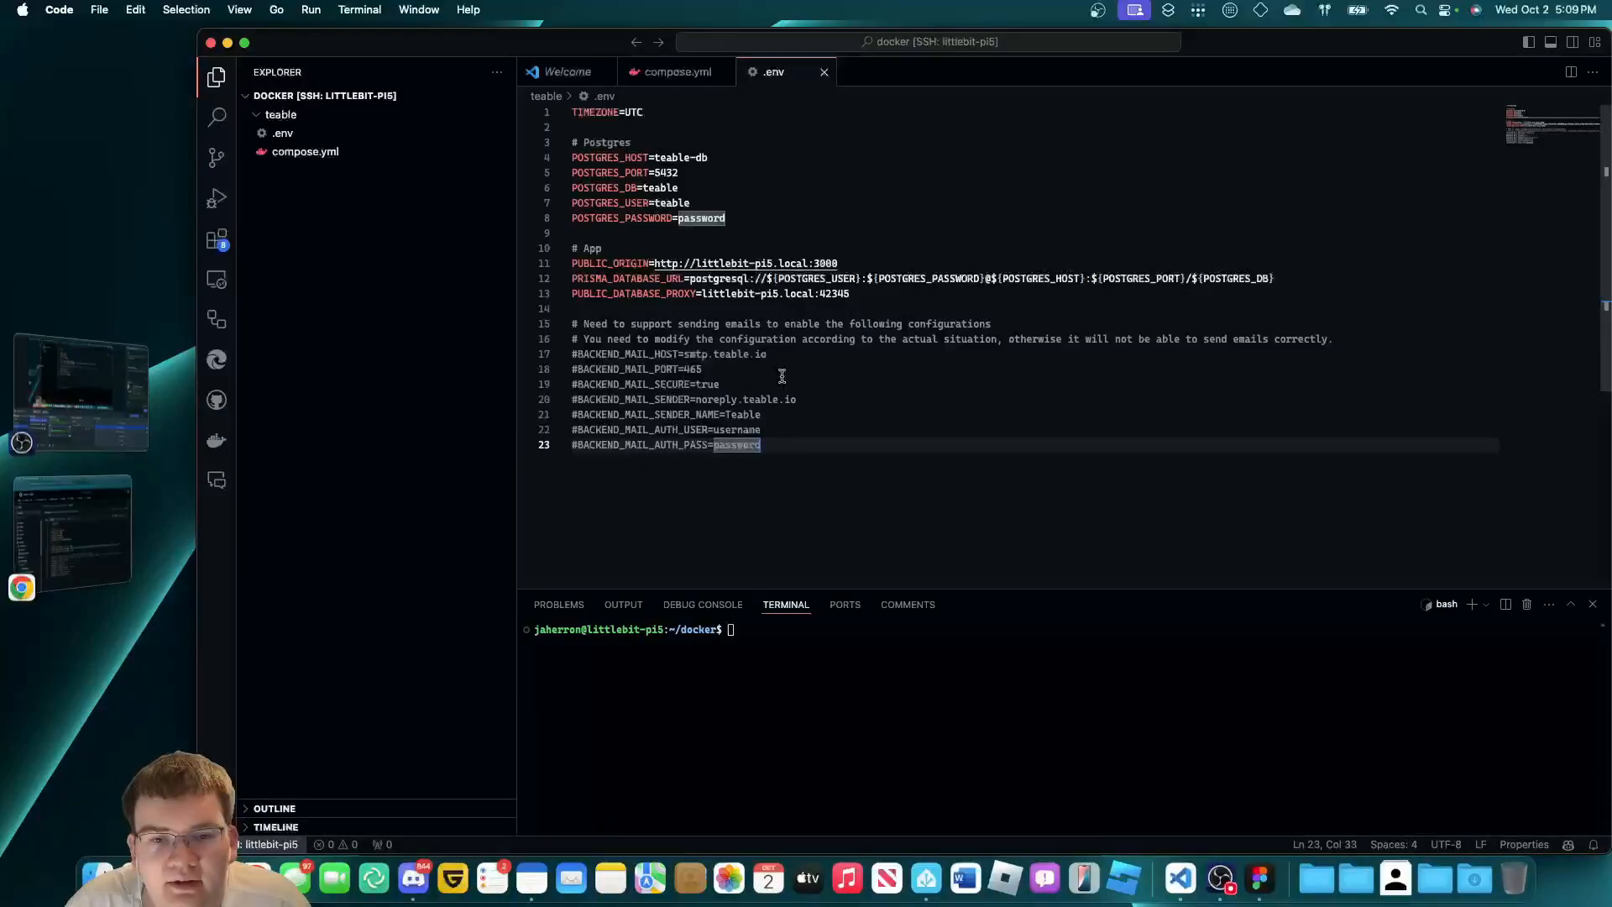
# Return to Chrome and scroll through the teableio/teable repository README.
pyautogui.click(73, 531)
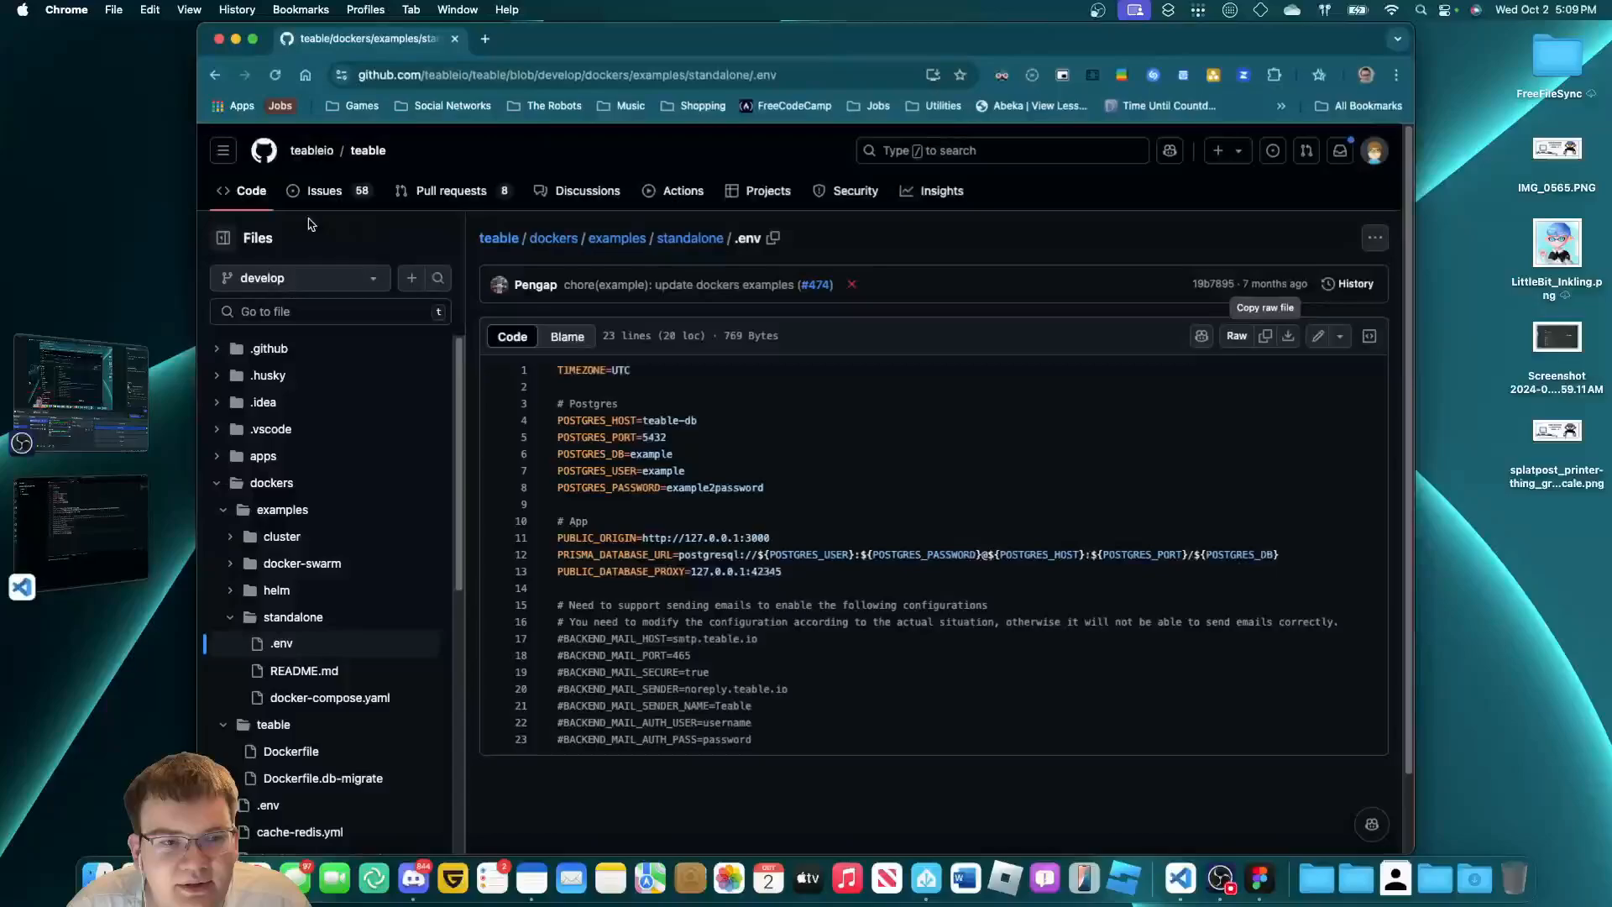
pyautogui.click(248, 194)
pyautogui.scroll(-20, 663, 516)
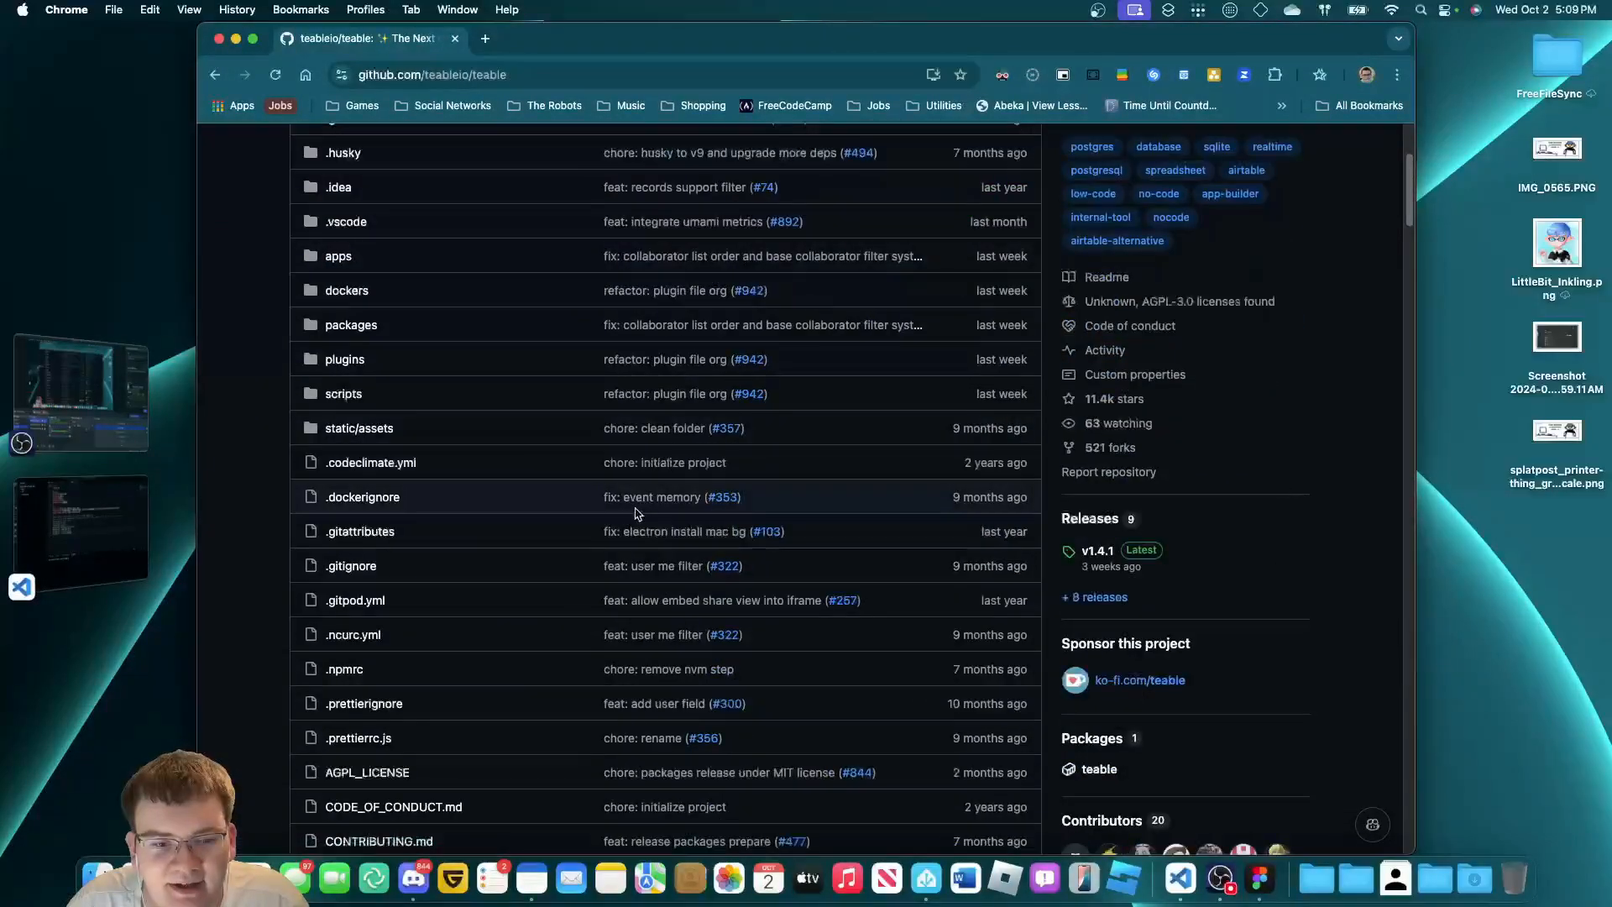
pyautogui.scroll(-15, 676, 513)
pyautogui.scroll(6, 601, 576)
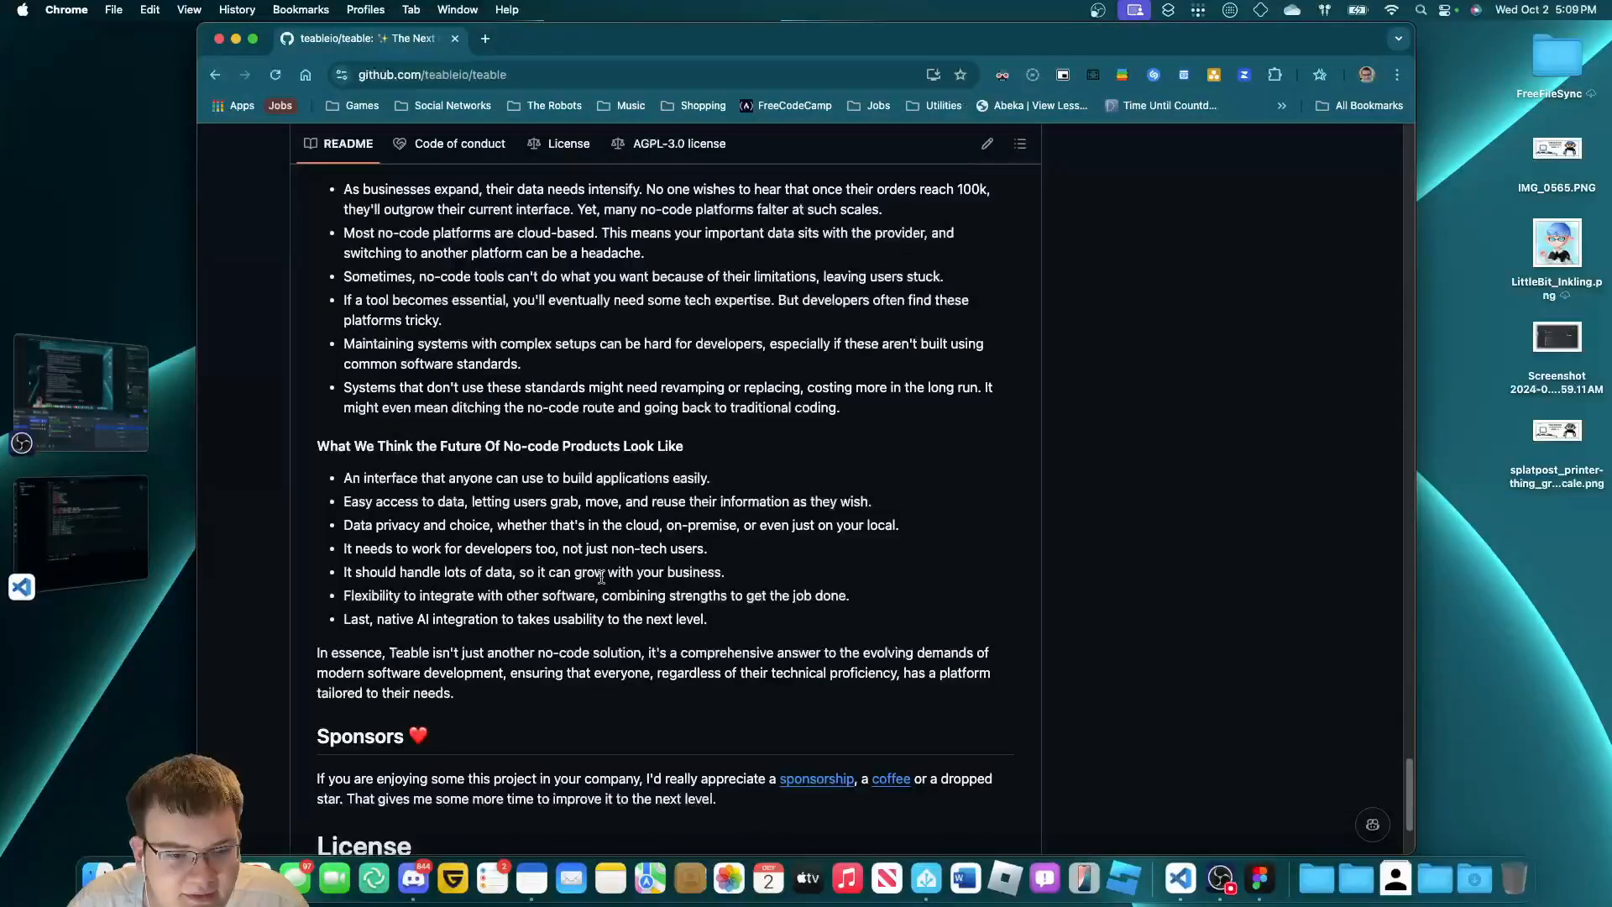
pyautogui.scroll(15, 542, 576)
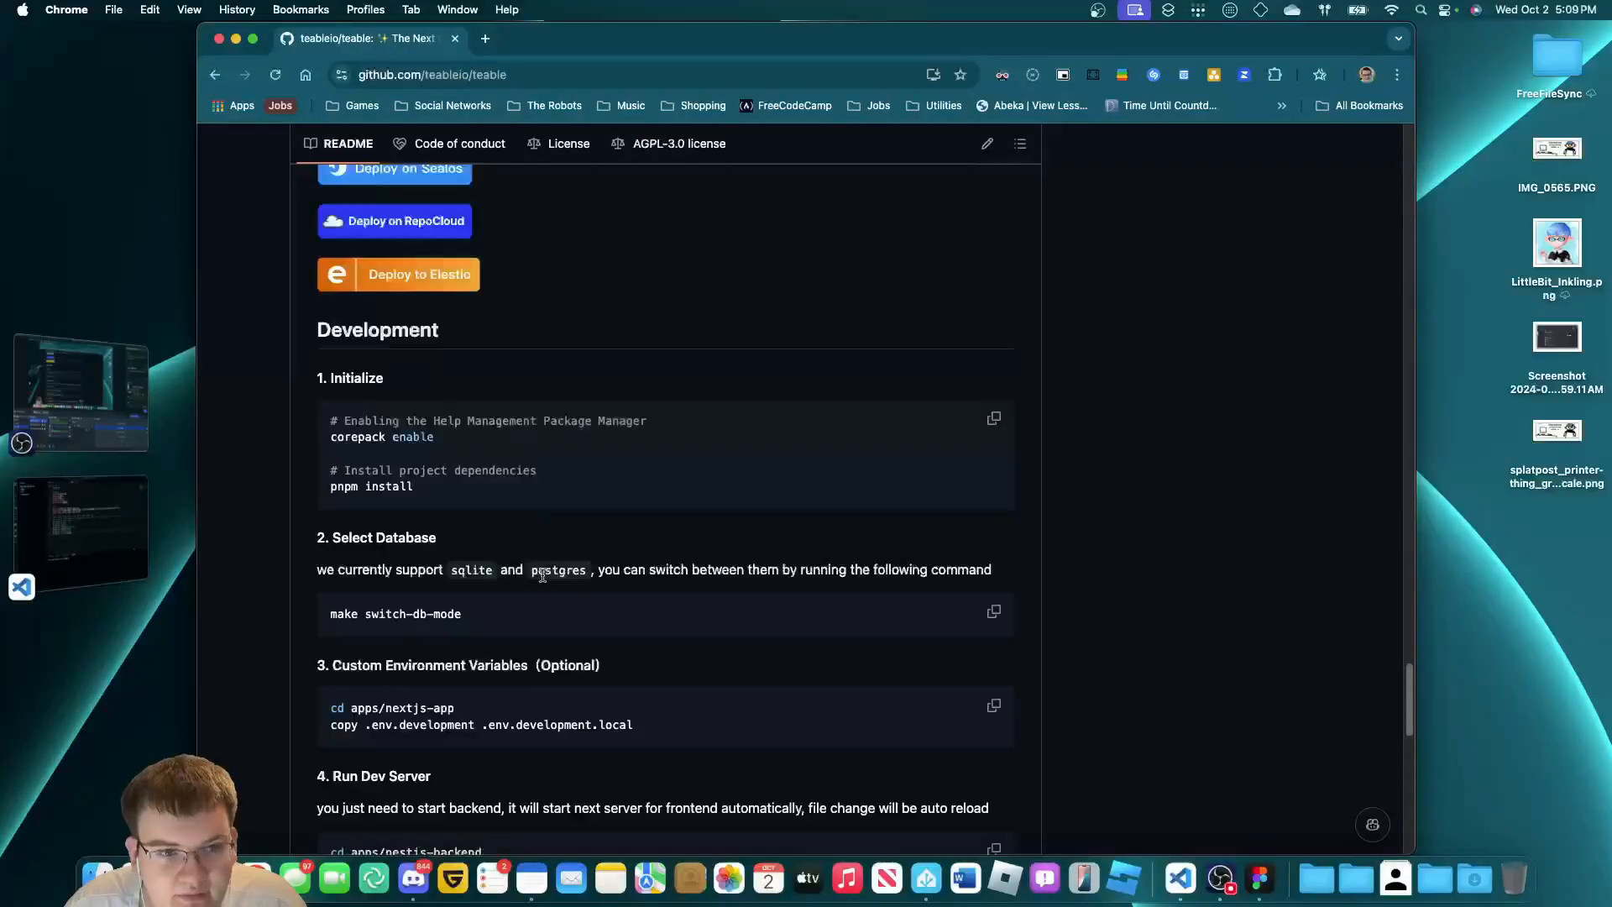
pyautogui.scroll(10, 542, 576)
pyautogui.scroll(-8, 542, 576)
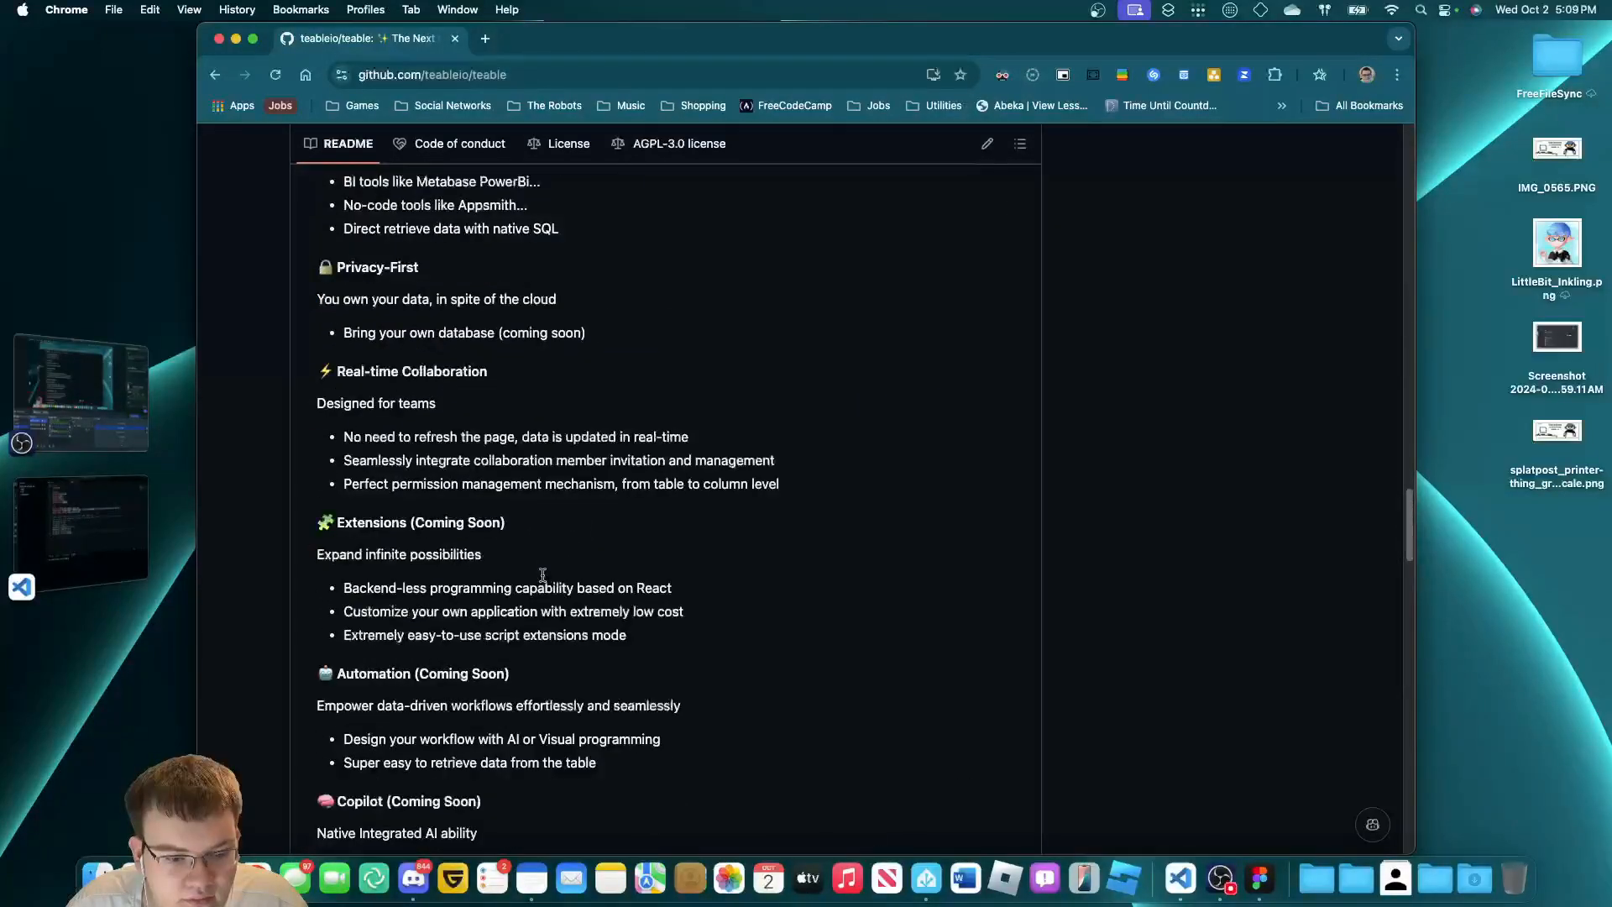
pyautogui.scroll(15, 542, 576)
pyautogui.scroll(-4, 493, 562)
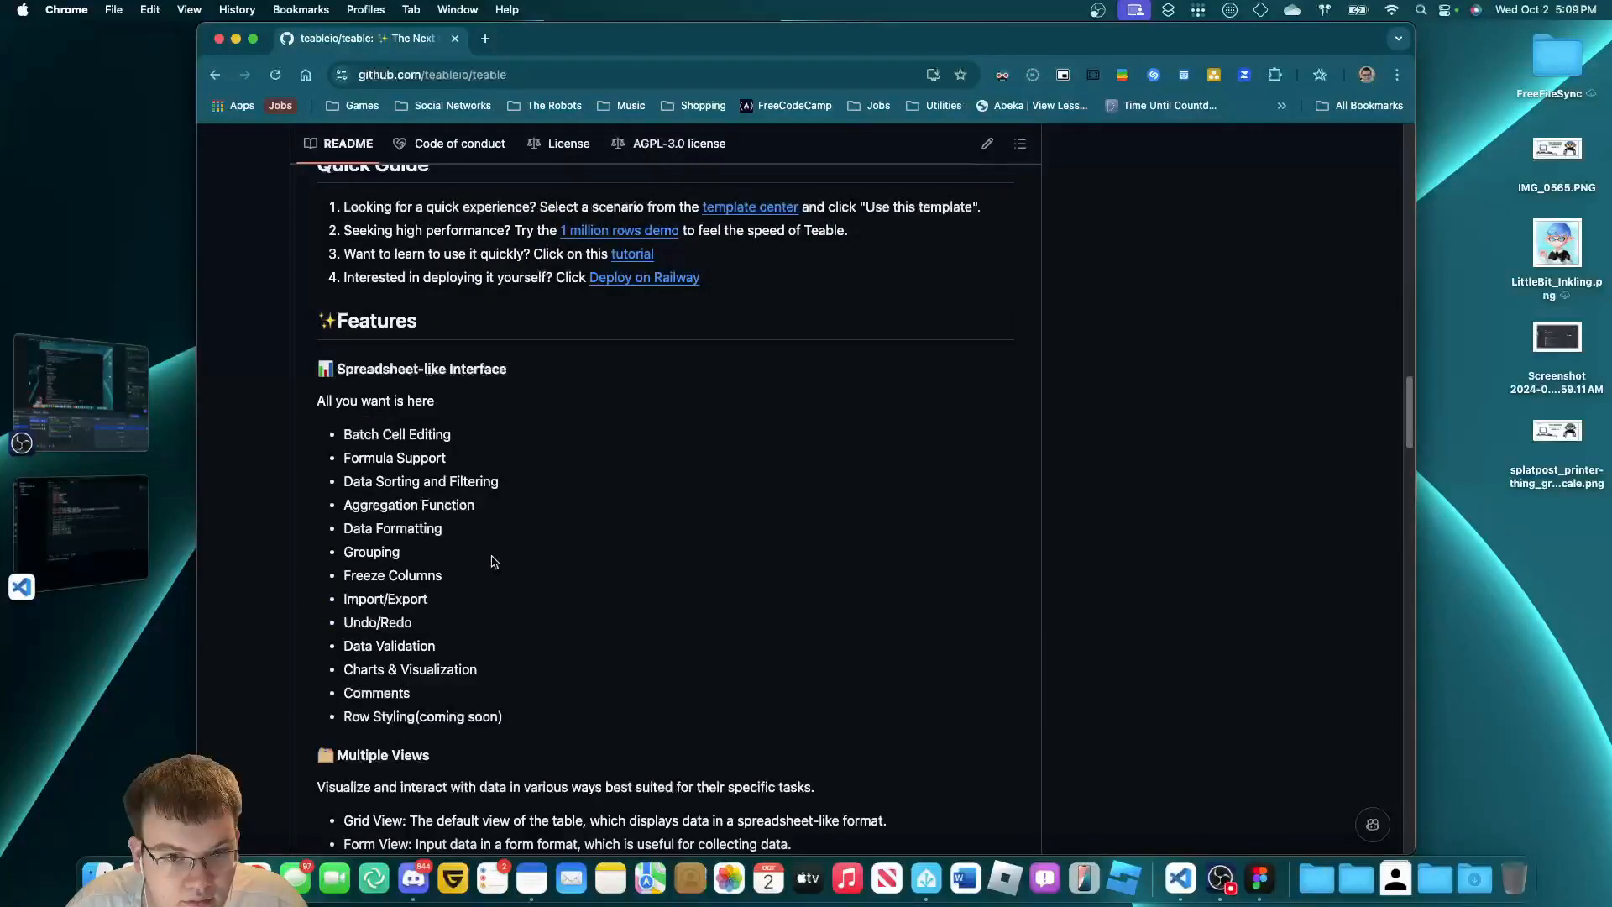
pyautogui.scroll(20, 447, 541)
pyautogui.scroll(-12, 430, 514)
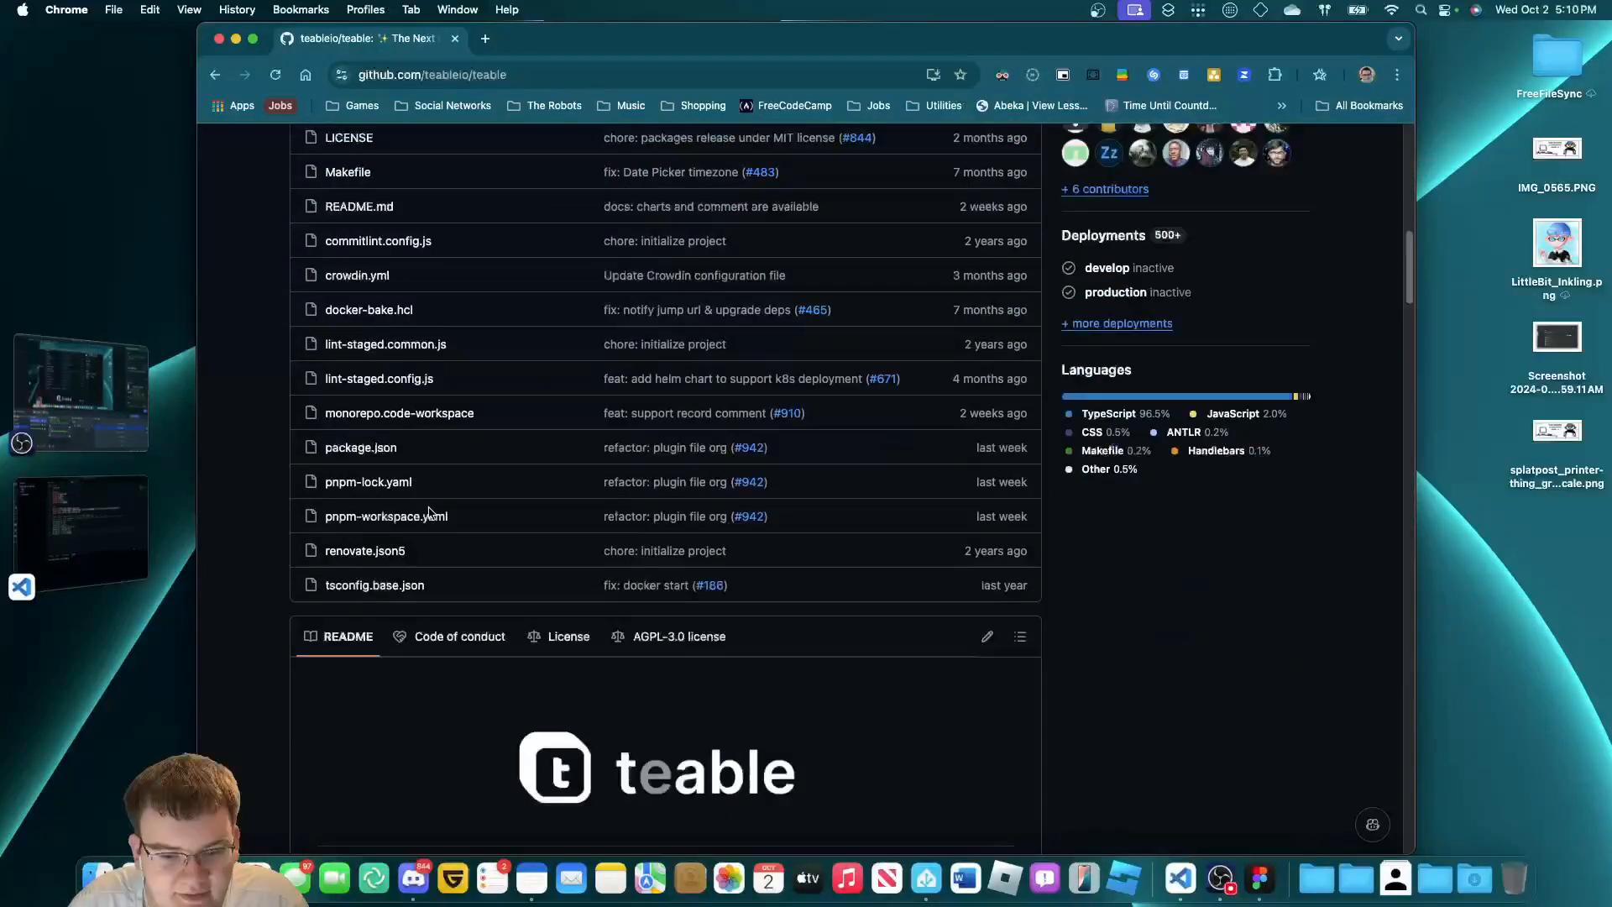
# Read the FAQ on teable.io, go back to the GitHub repository, then bring OBS forward.
pyautogui.click(475, 748)
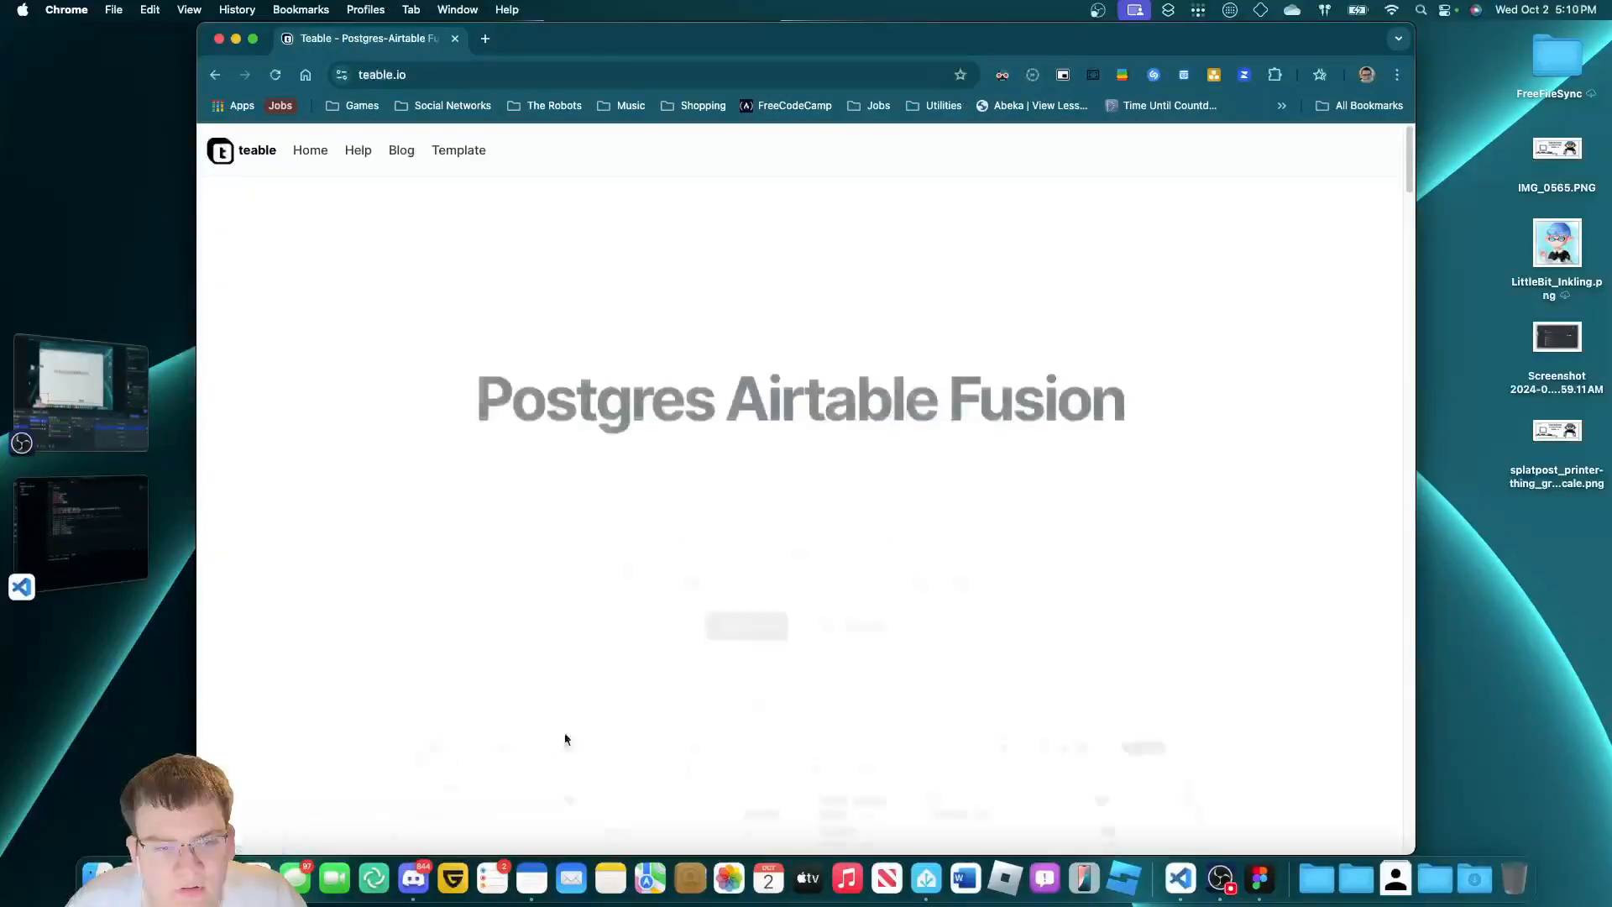
pyautogui.scroll(-20, 766, 651)
pyautogui.scroll(4, 421, 612)
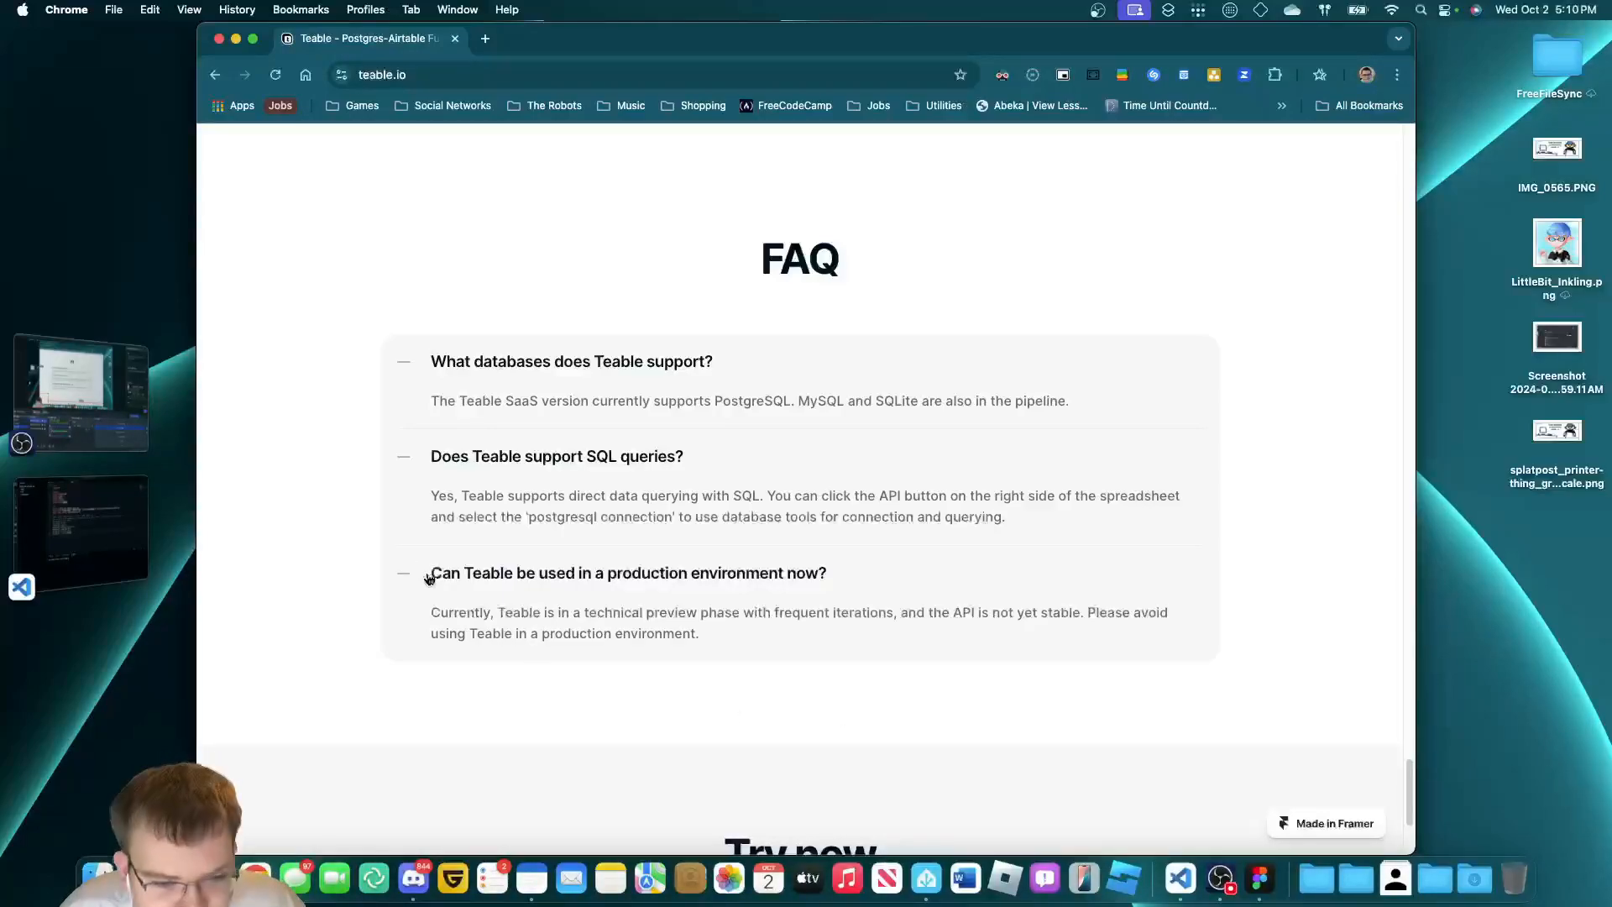
pyautogui.click(215, 79)
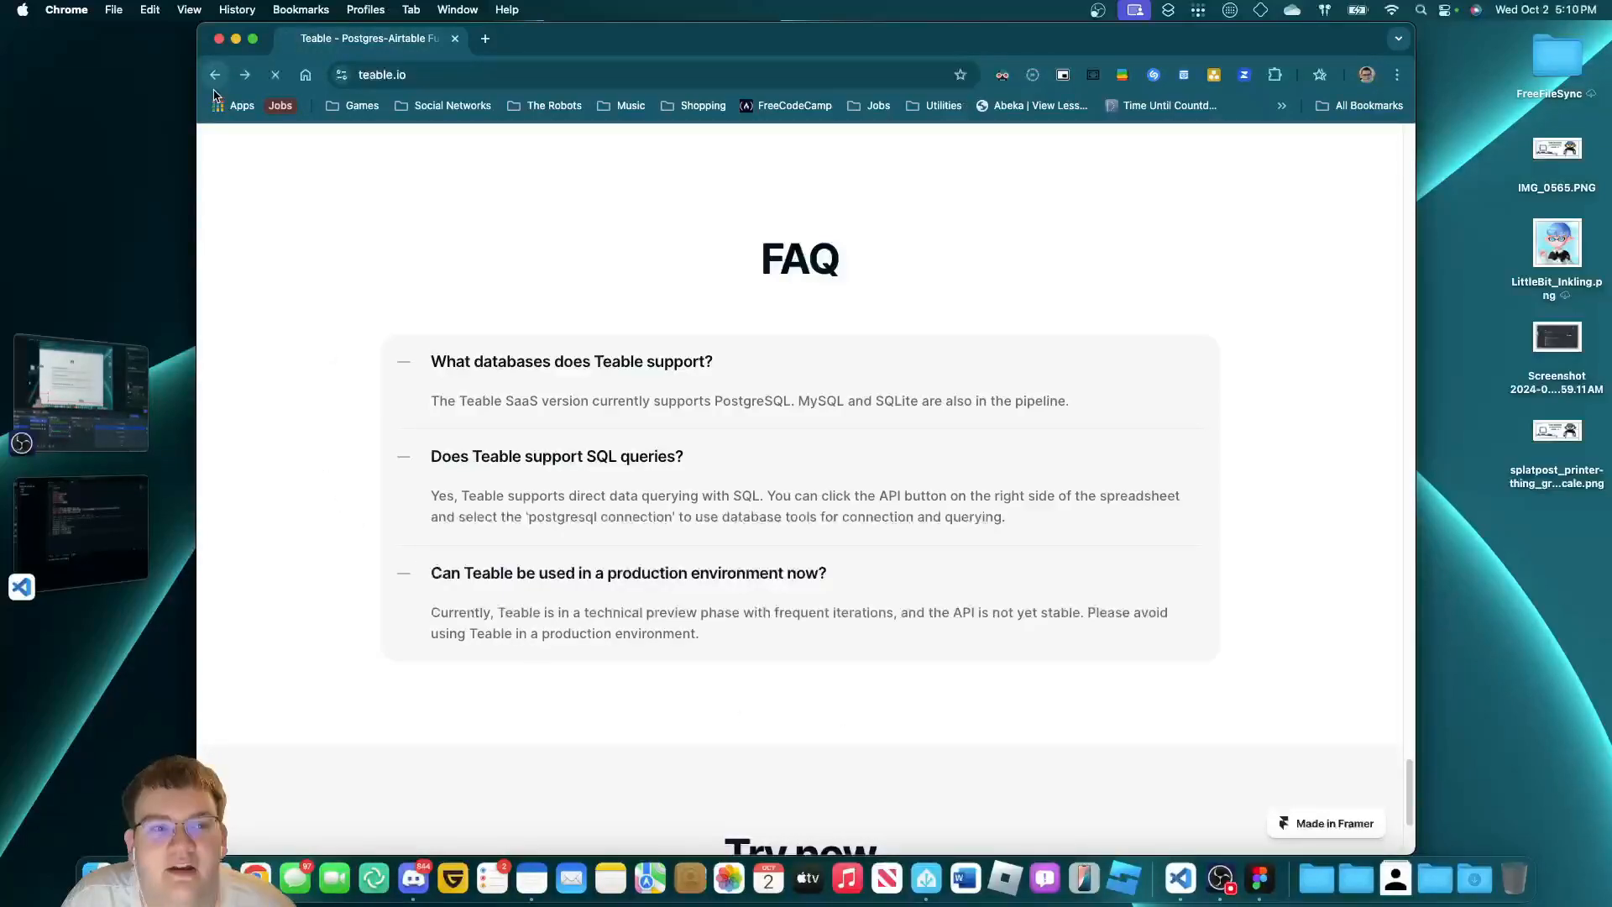
pyautogui.scroll(10, 493, 435)
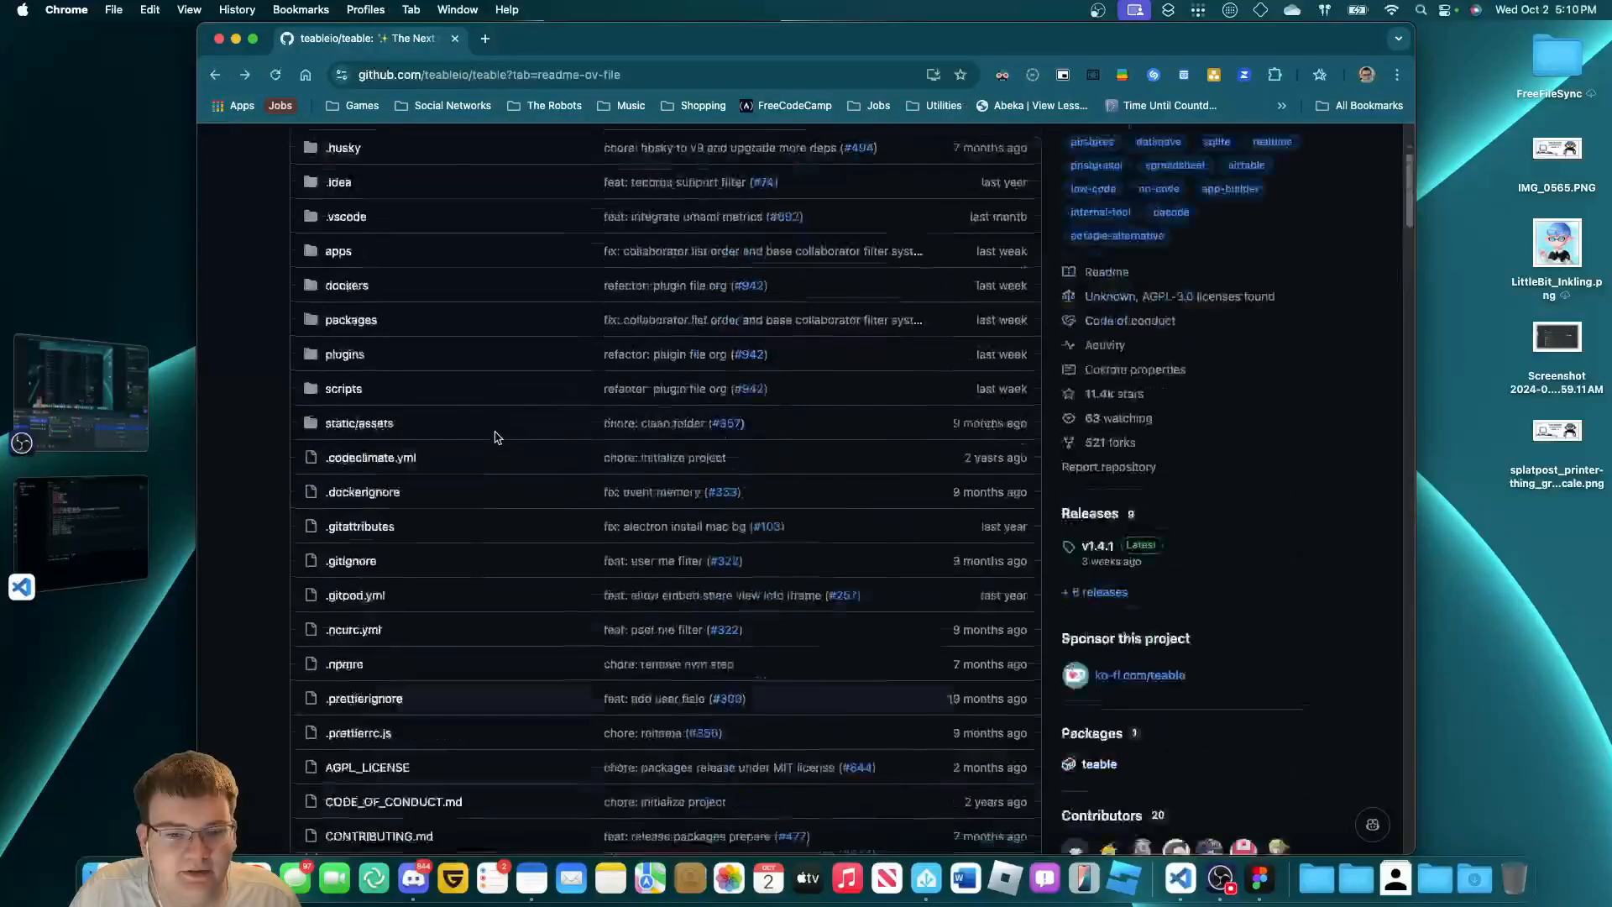
pyautogui.click(81, 392)
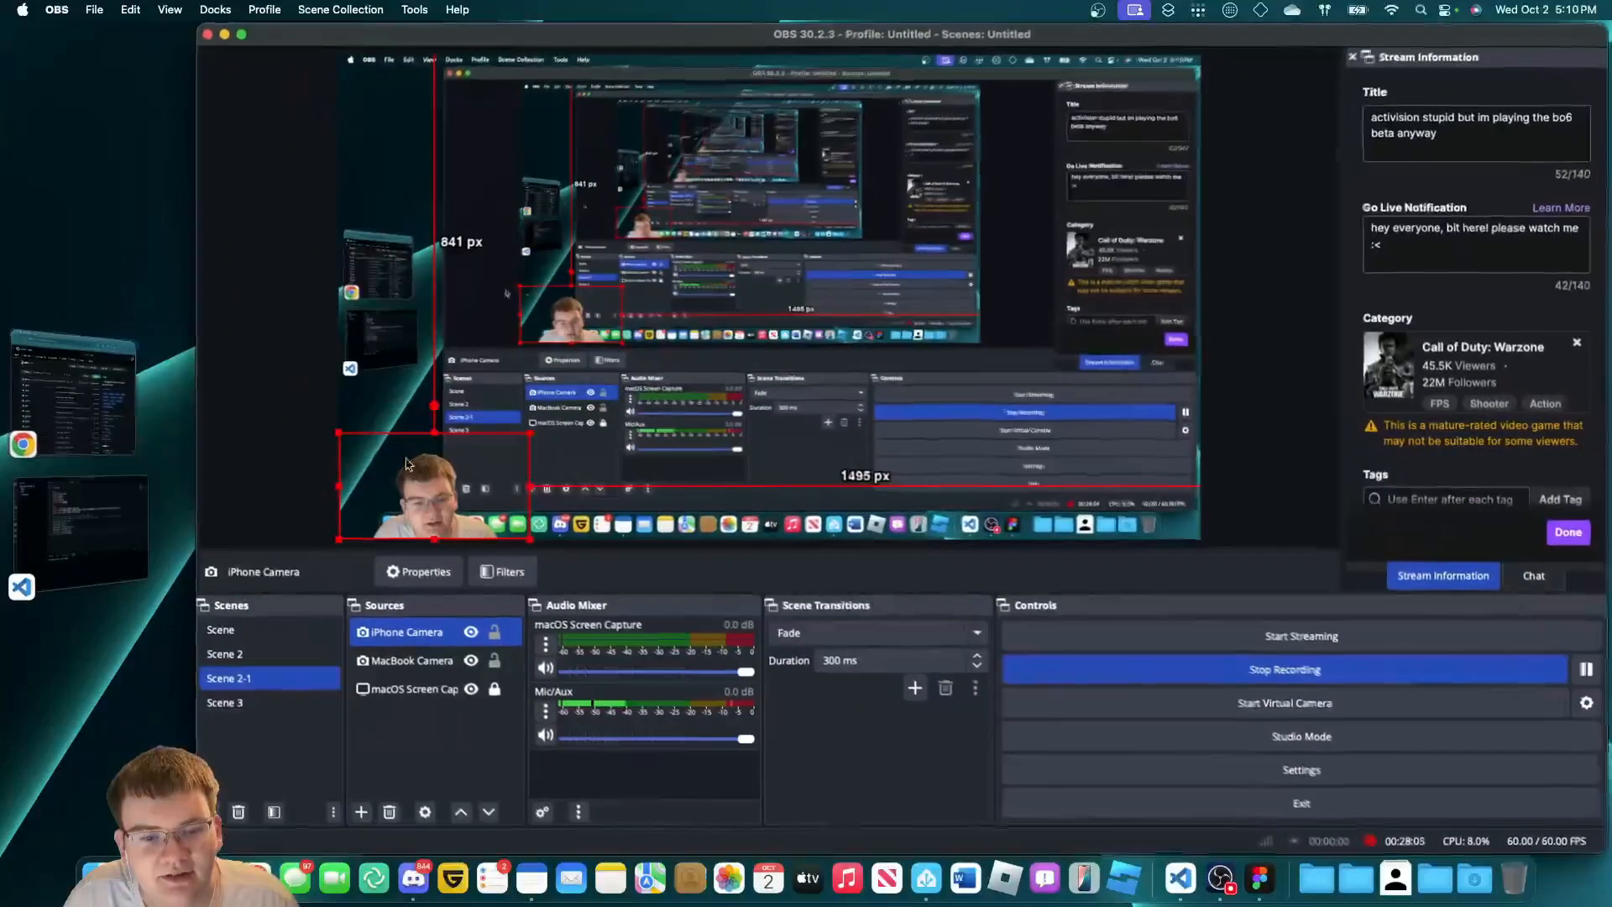
# Back in VS Code, highlight the commented mail settings on lines 17–23 of .env, then show compose.yml.
pyautogui.click(74, 399)
pyautogui.click(73, 536)
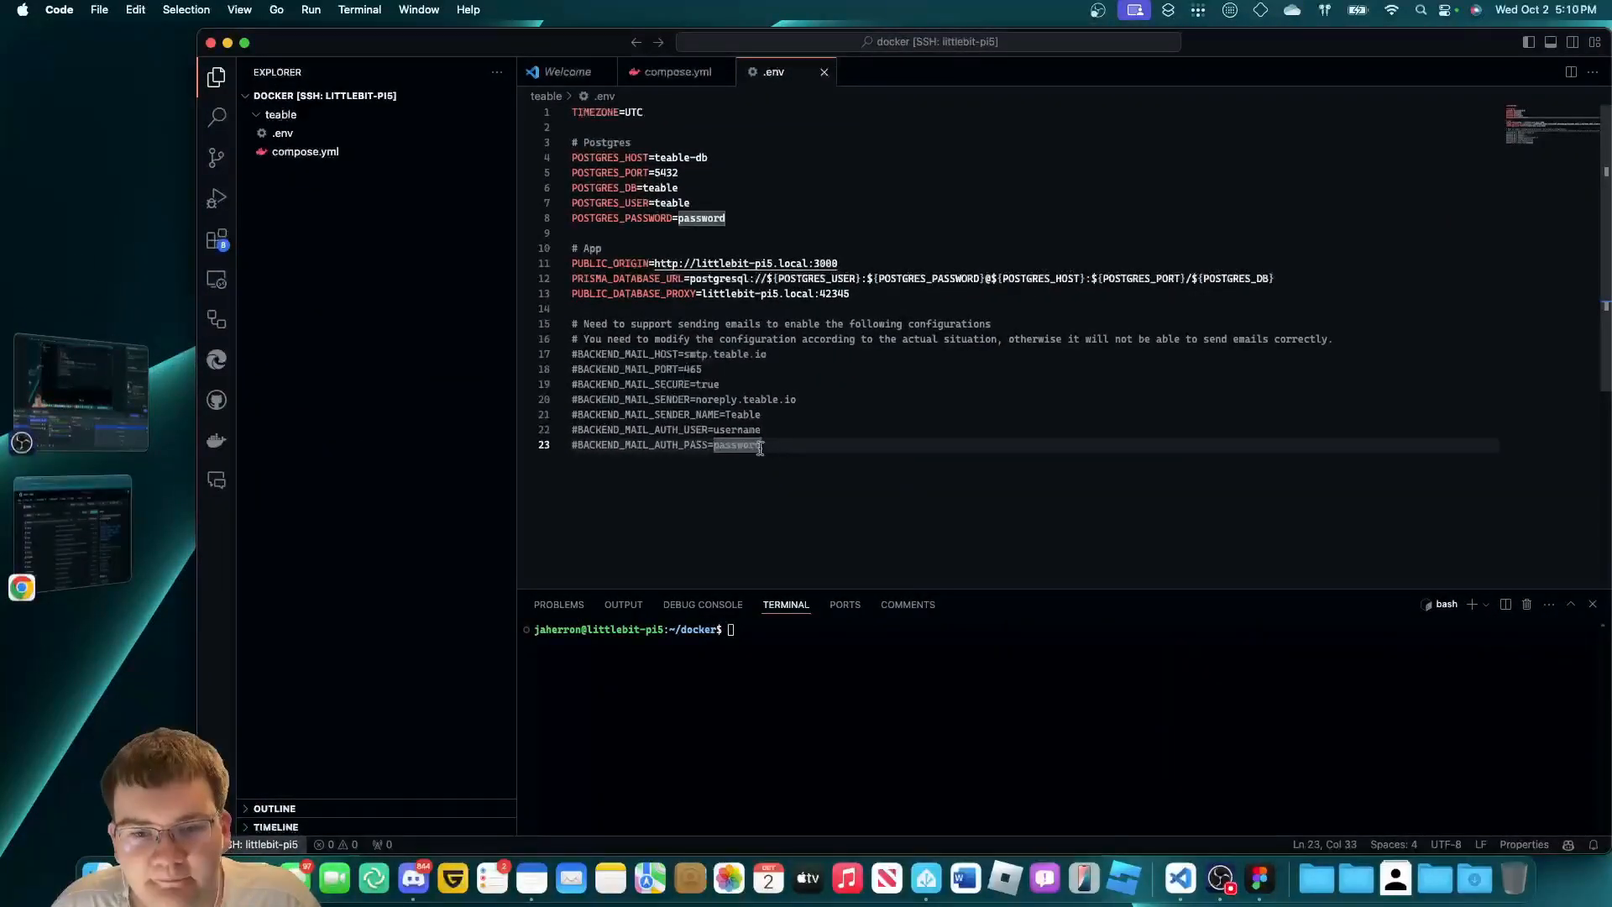
pyautogui.moveTo(762, 449); pyautogui.dragTo(572, 354)
pyautogui.click(764, 450)
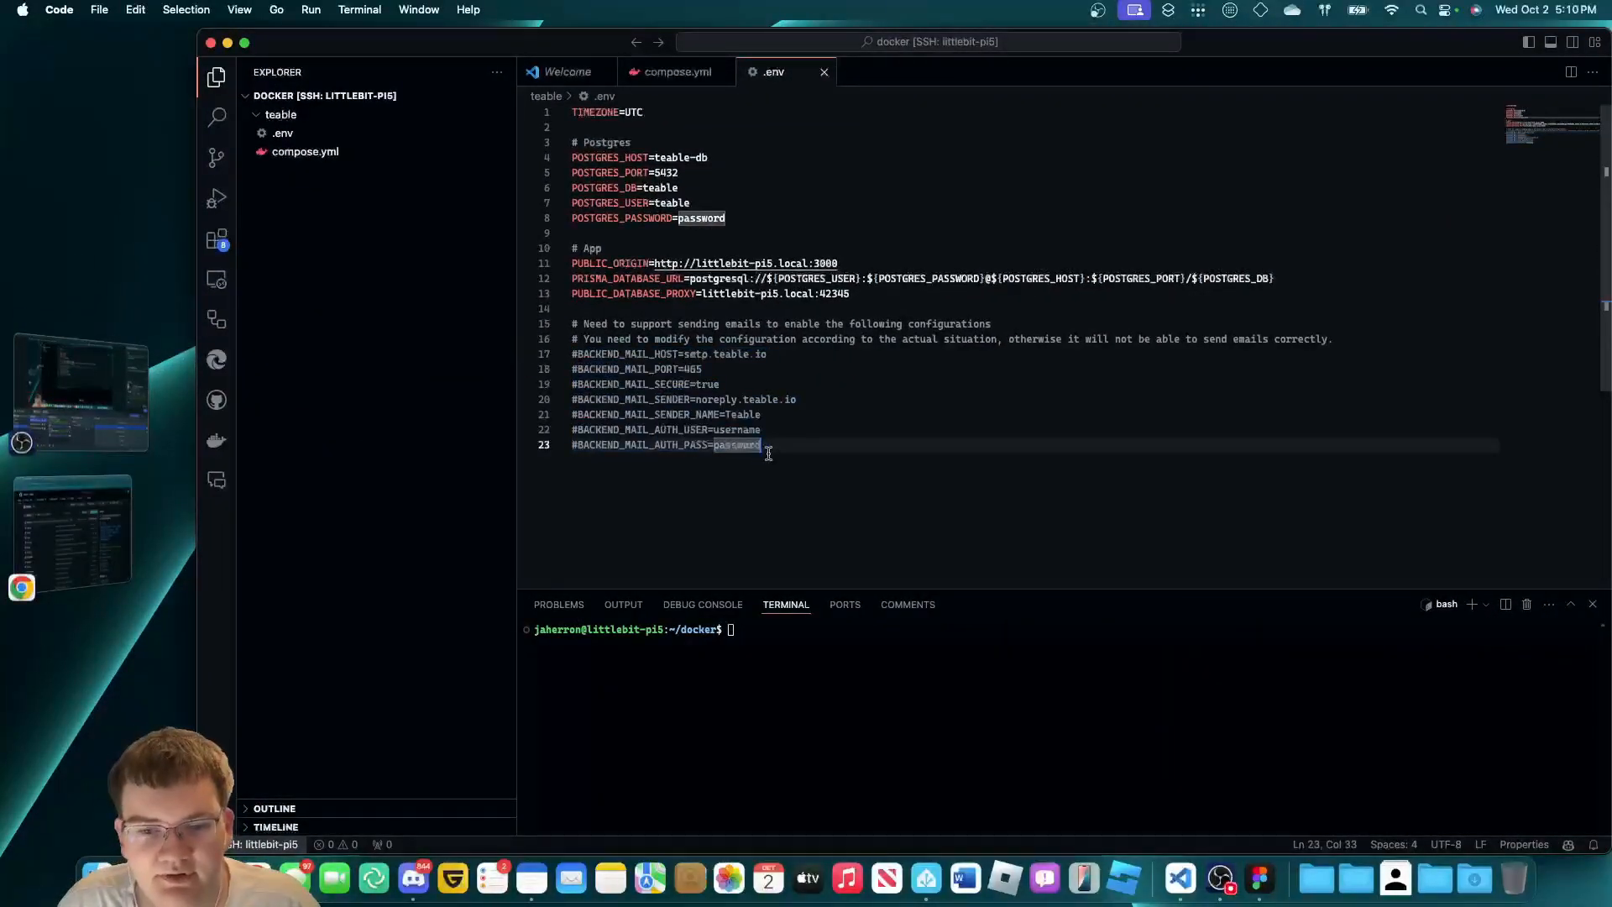
pyautogui.moveTo(766, 450); pyautogui.dragTo(572, 383)
pyautogui.click(777, 446)
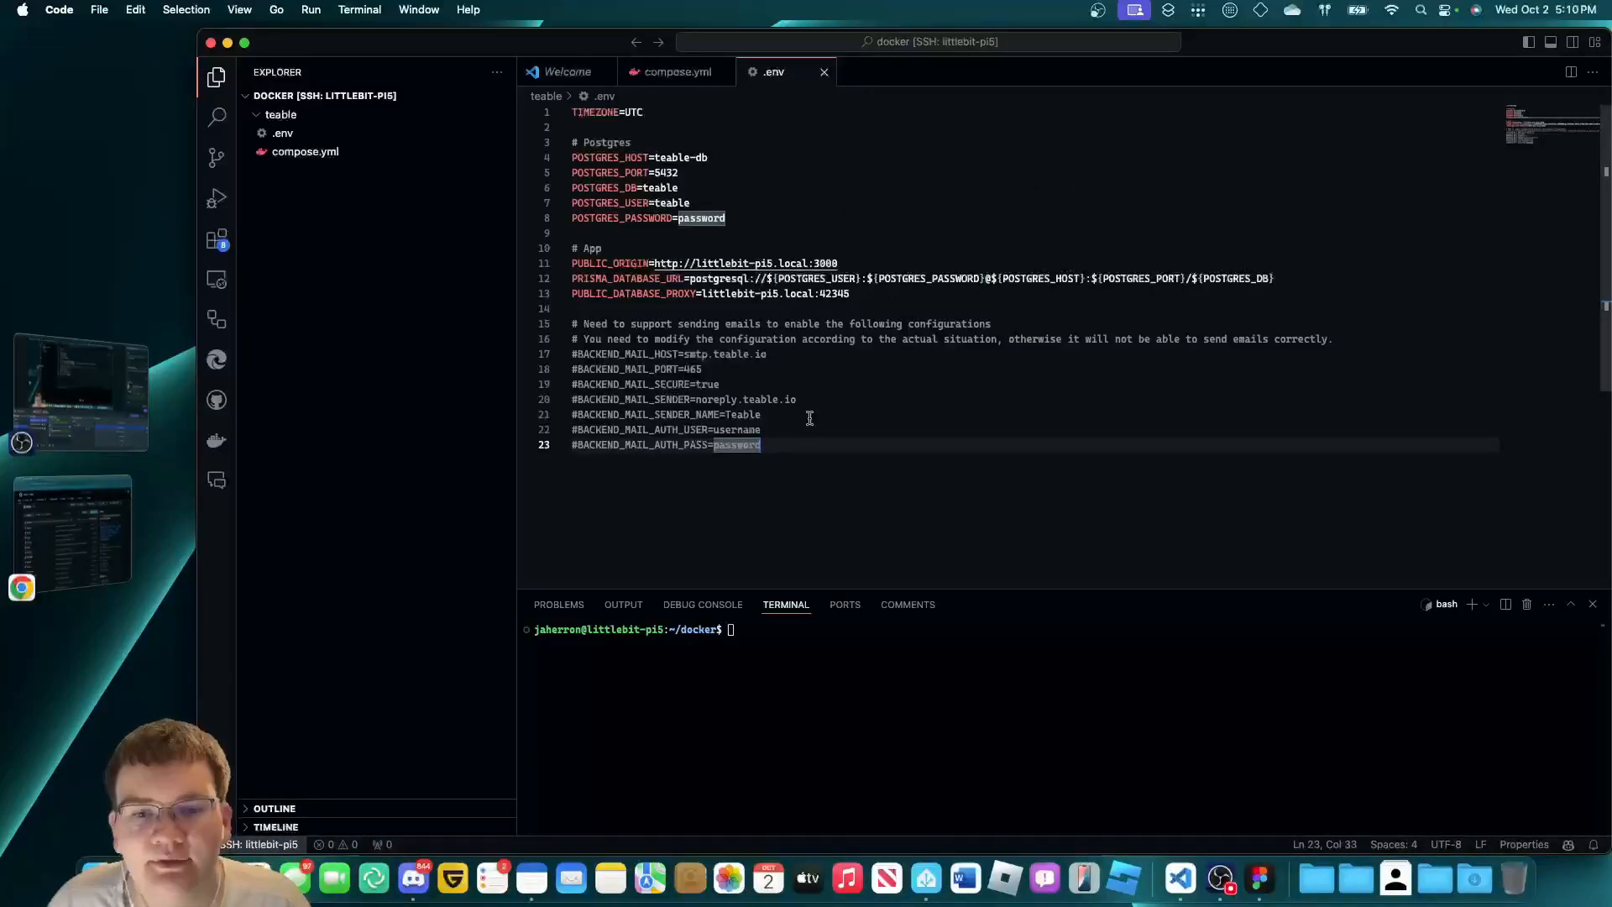
pyautogui.click(853, 658)
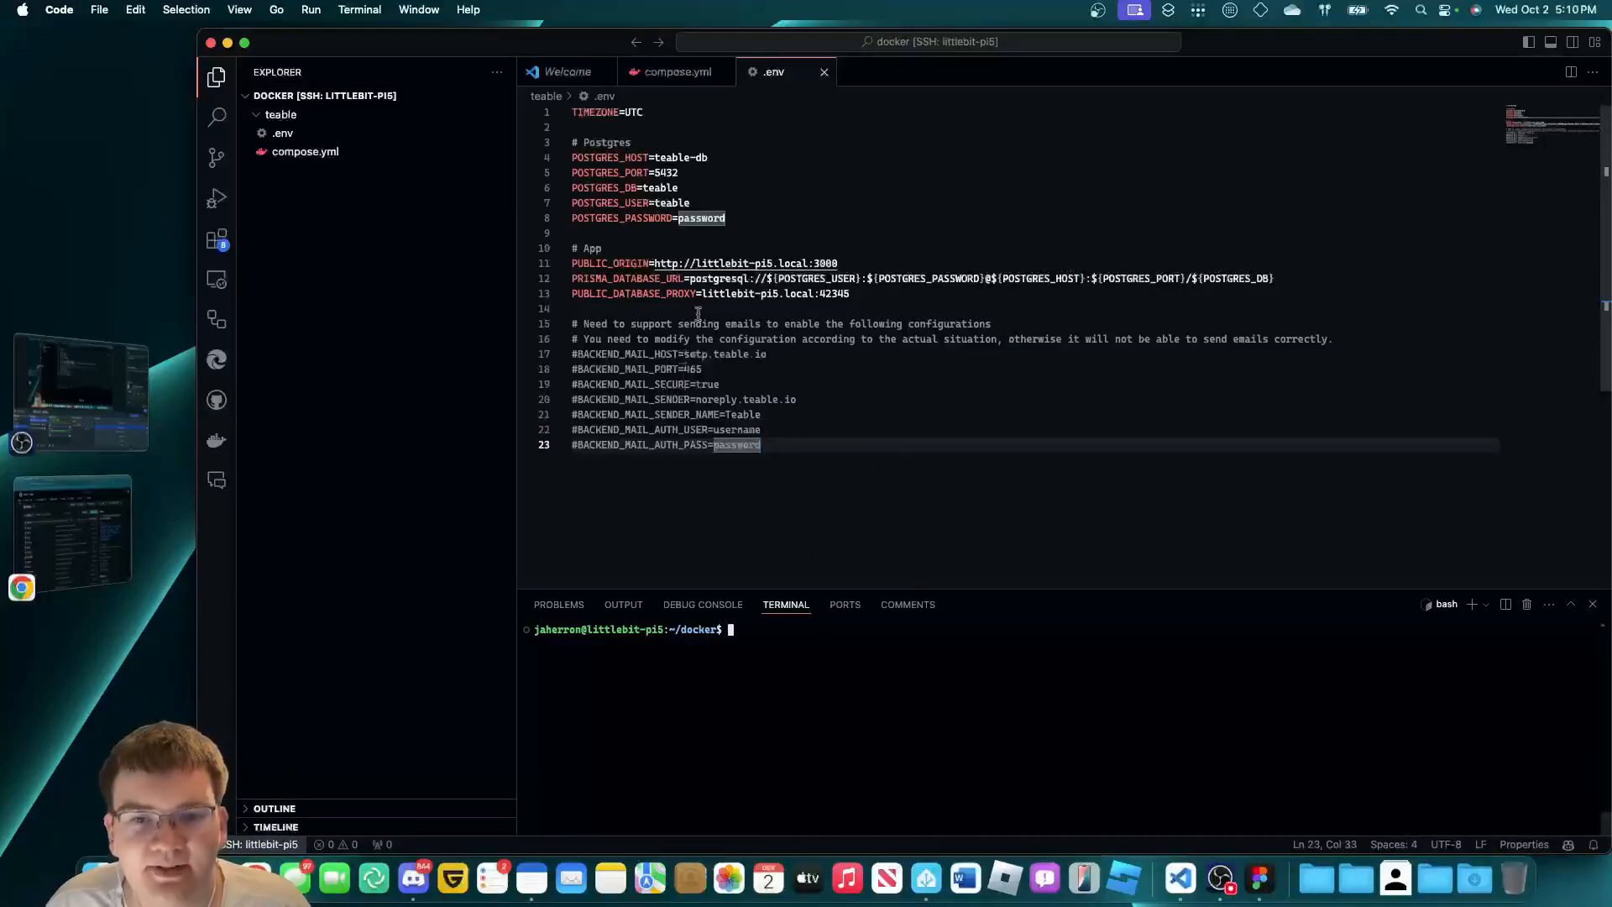
pyautogui.click(648, 81)
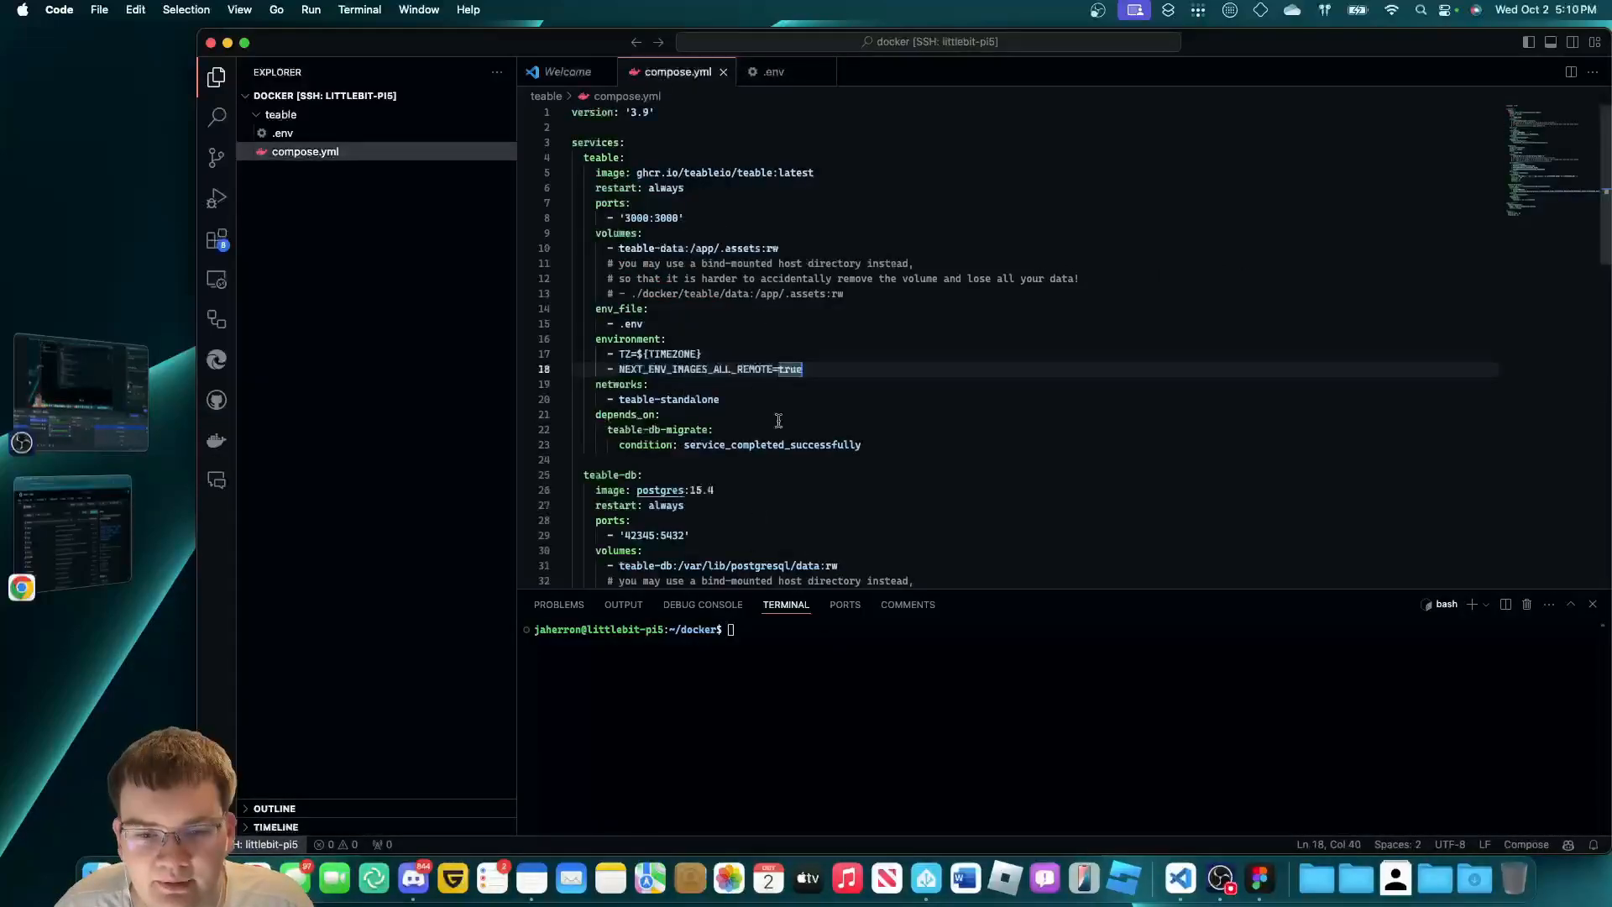
pyautogui.scroll(-5, 698, 373)
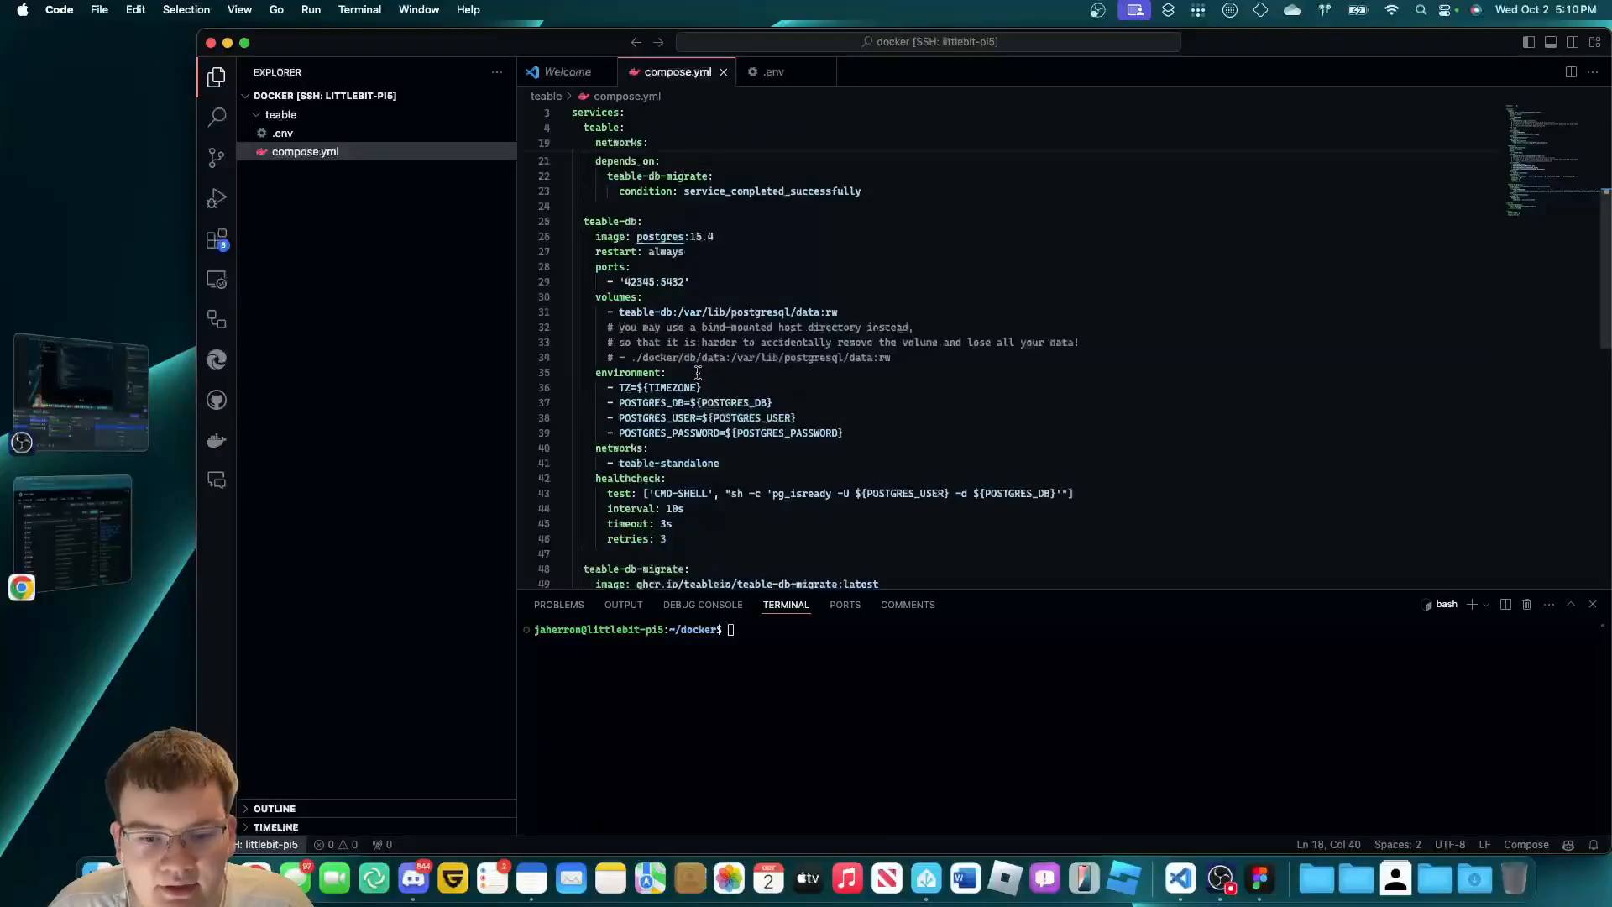
pyautogui.scroll(-7, 698, 373)
pyautogui.scroll(3, 703, 403)
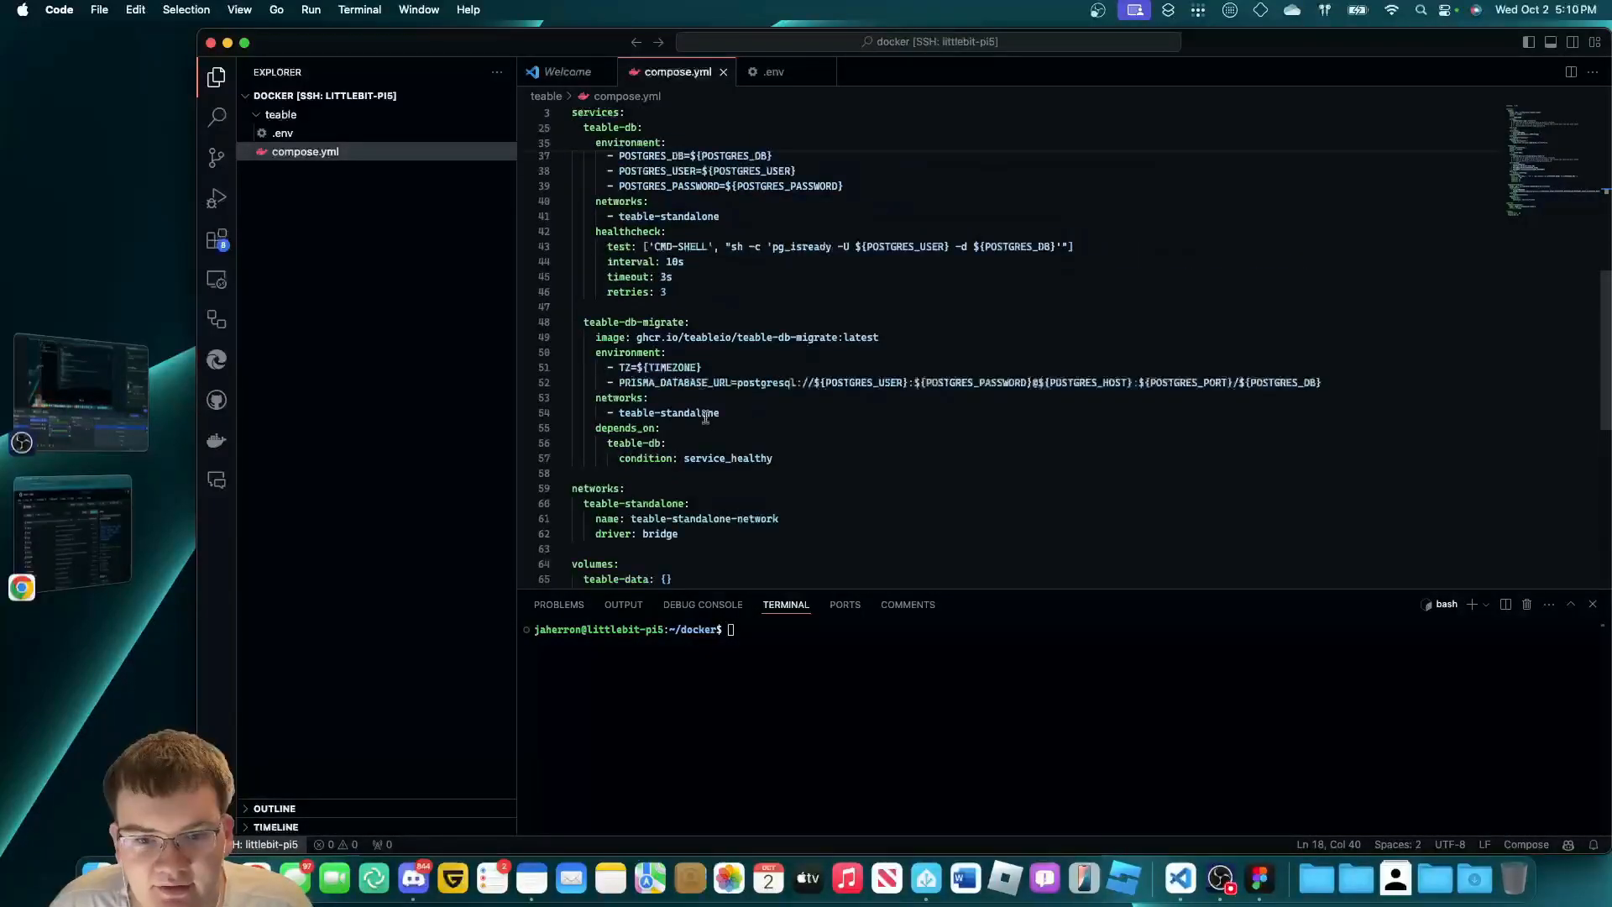
pyautogui.scroll(9, 705, 417)
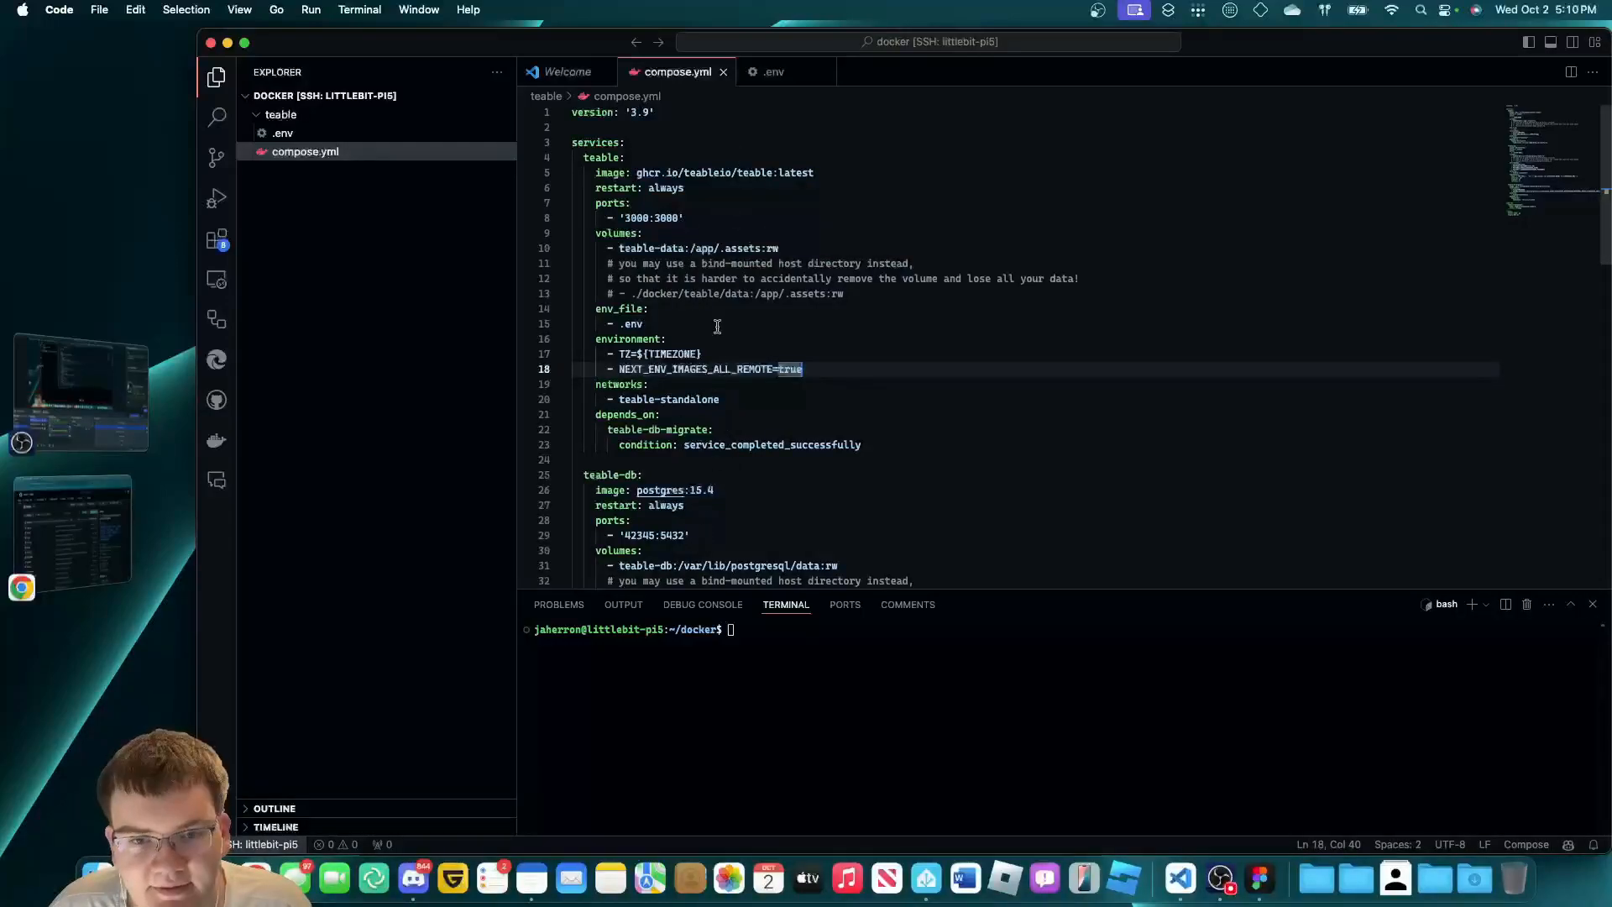
pyautogui.click(705, 508)
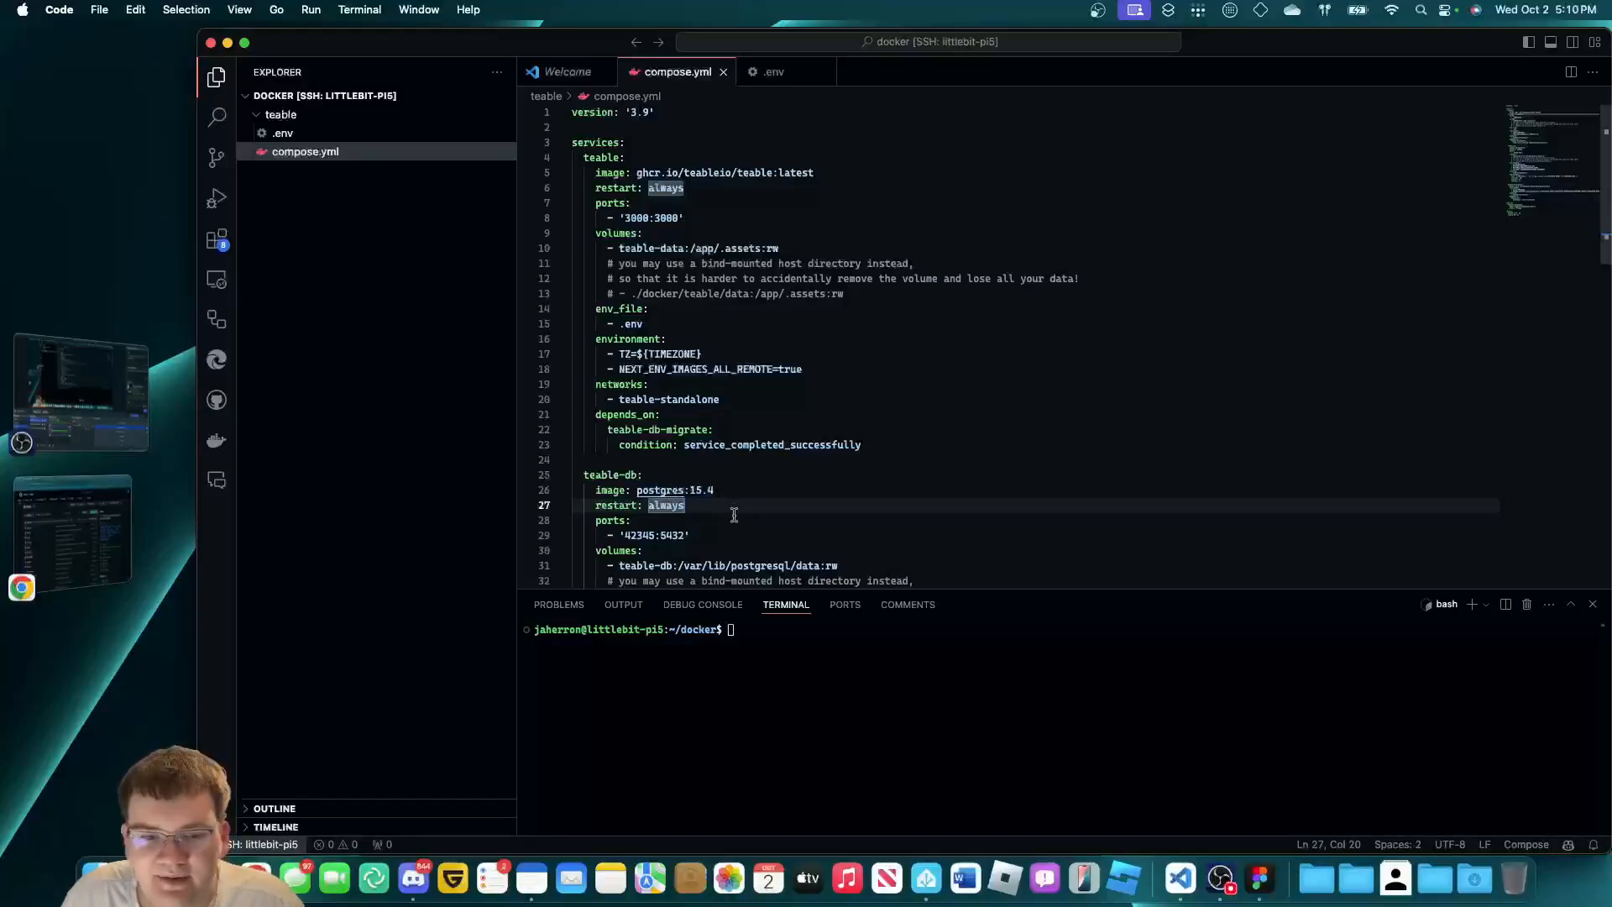
pyautogui.rightClick(485, 153)
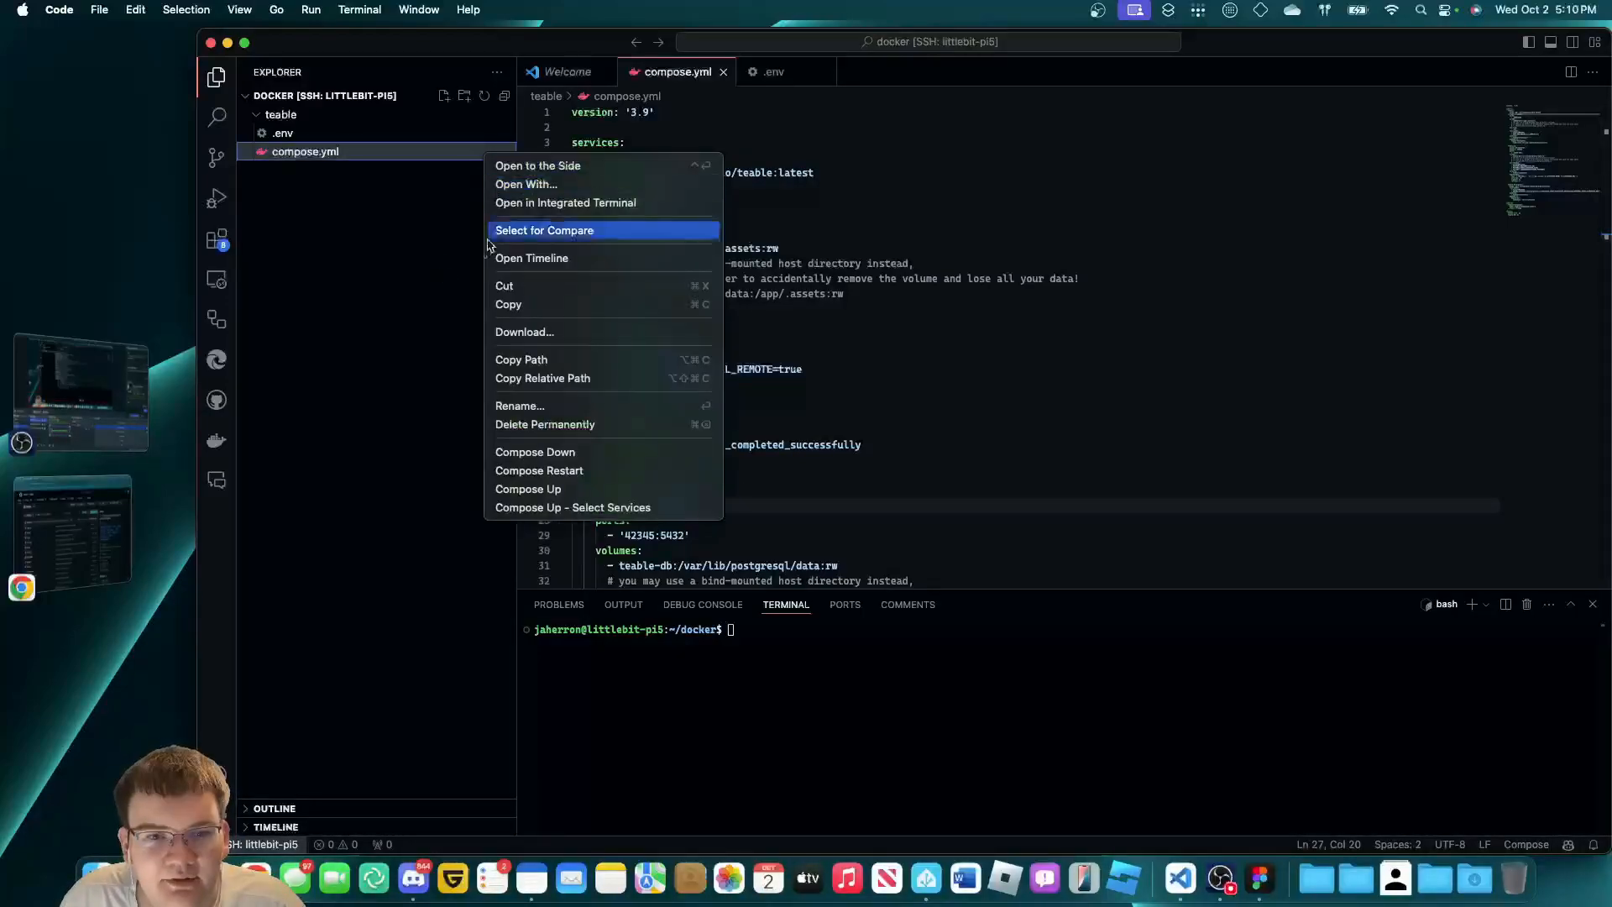
pyautogui.click(456, 434)
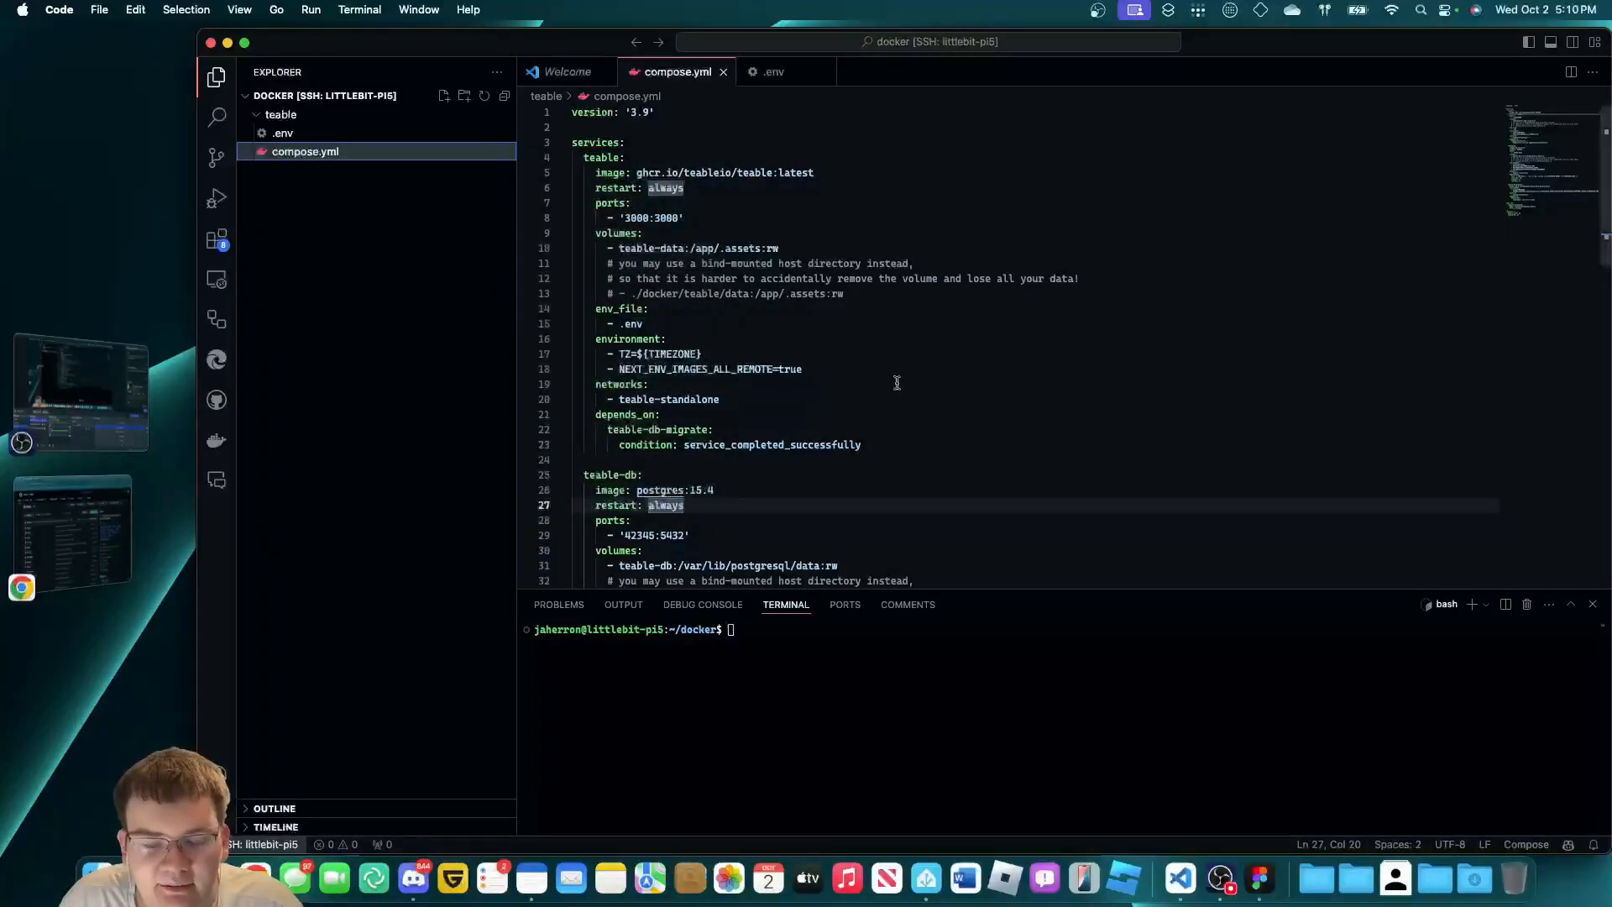
pyautogui.click(853, 692)
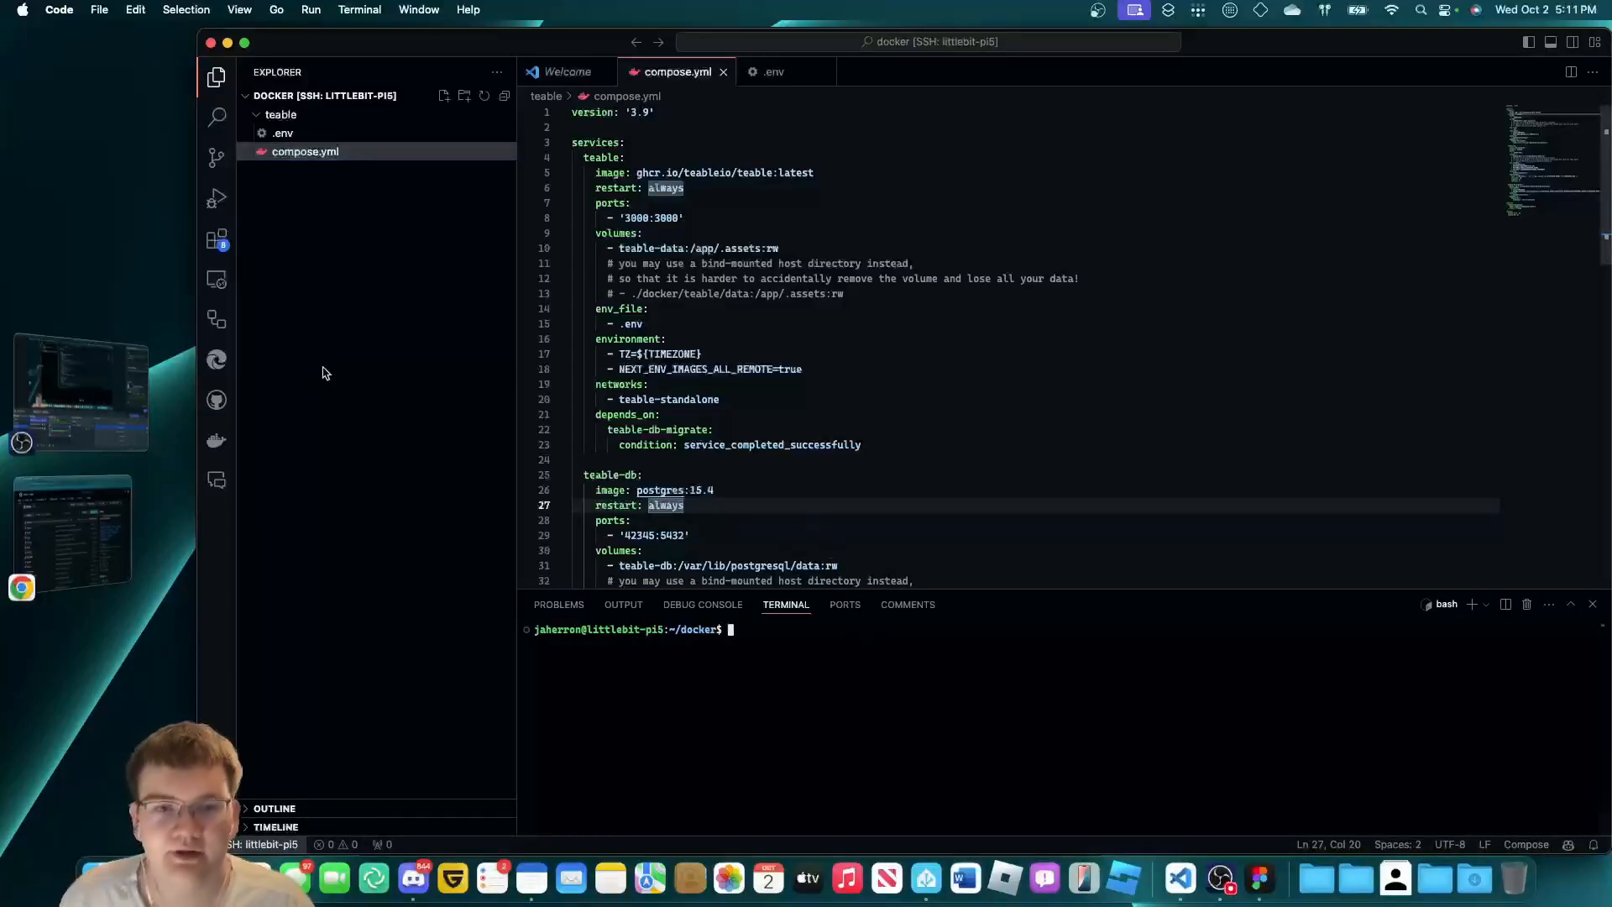
pyautogui.click(361, 341)
pyautogui.scroll(-1, 809, 302)
pyautogui.scroll(1, 824, 345)
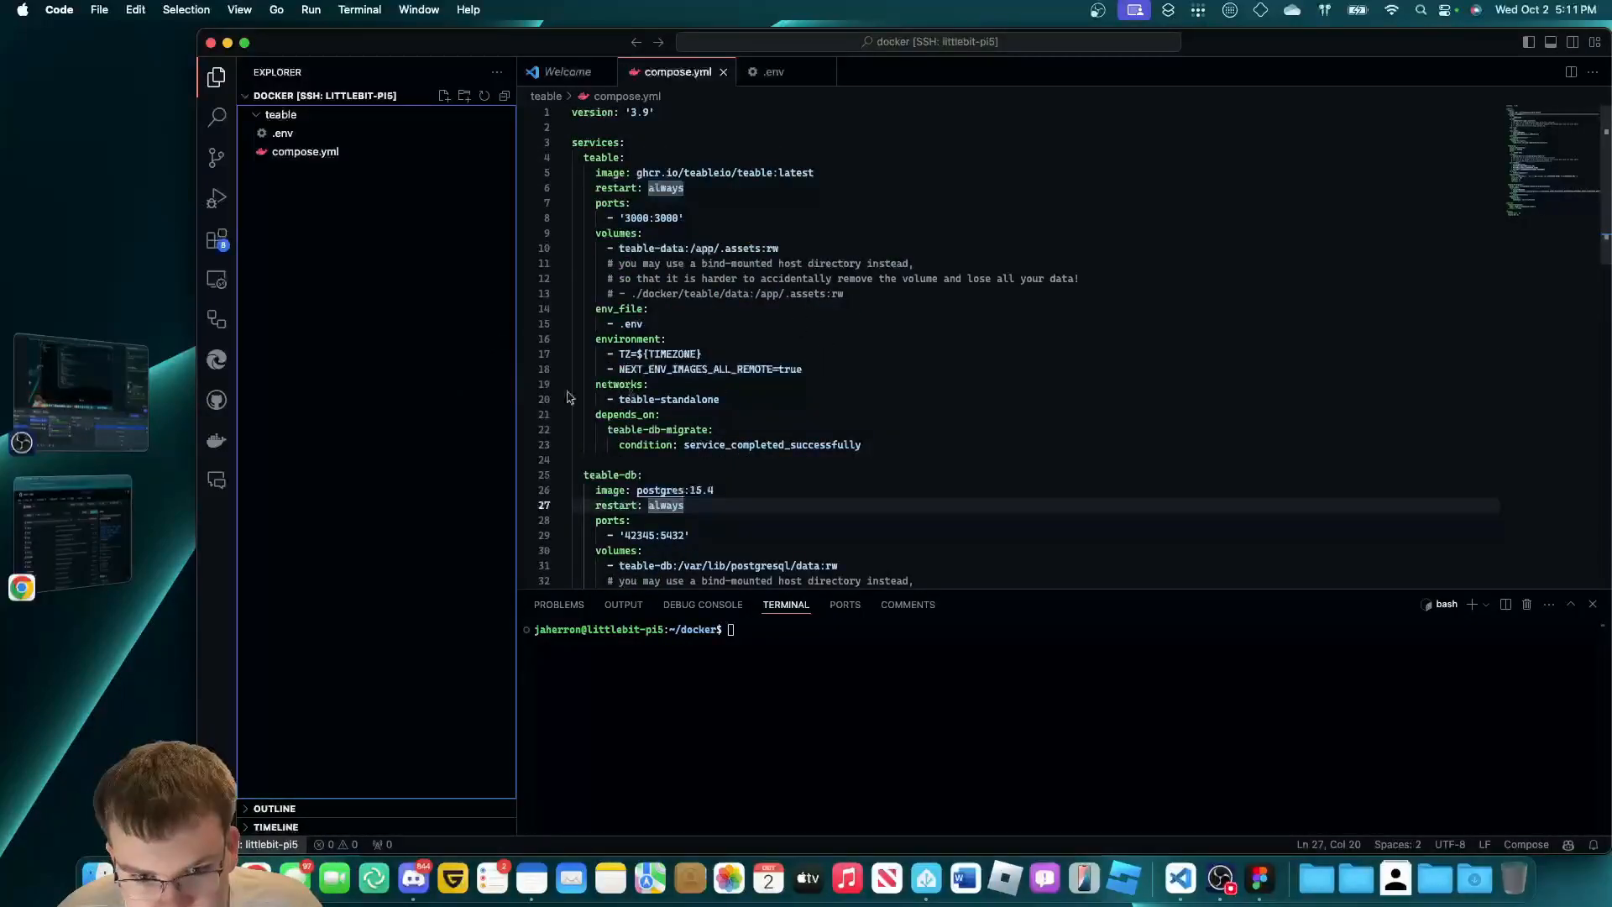
pyautogui.scroll(-10, 781, 344)
pyautogui.scroll(3, 750, 371)
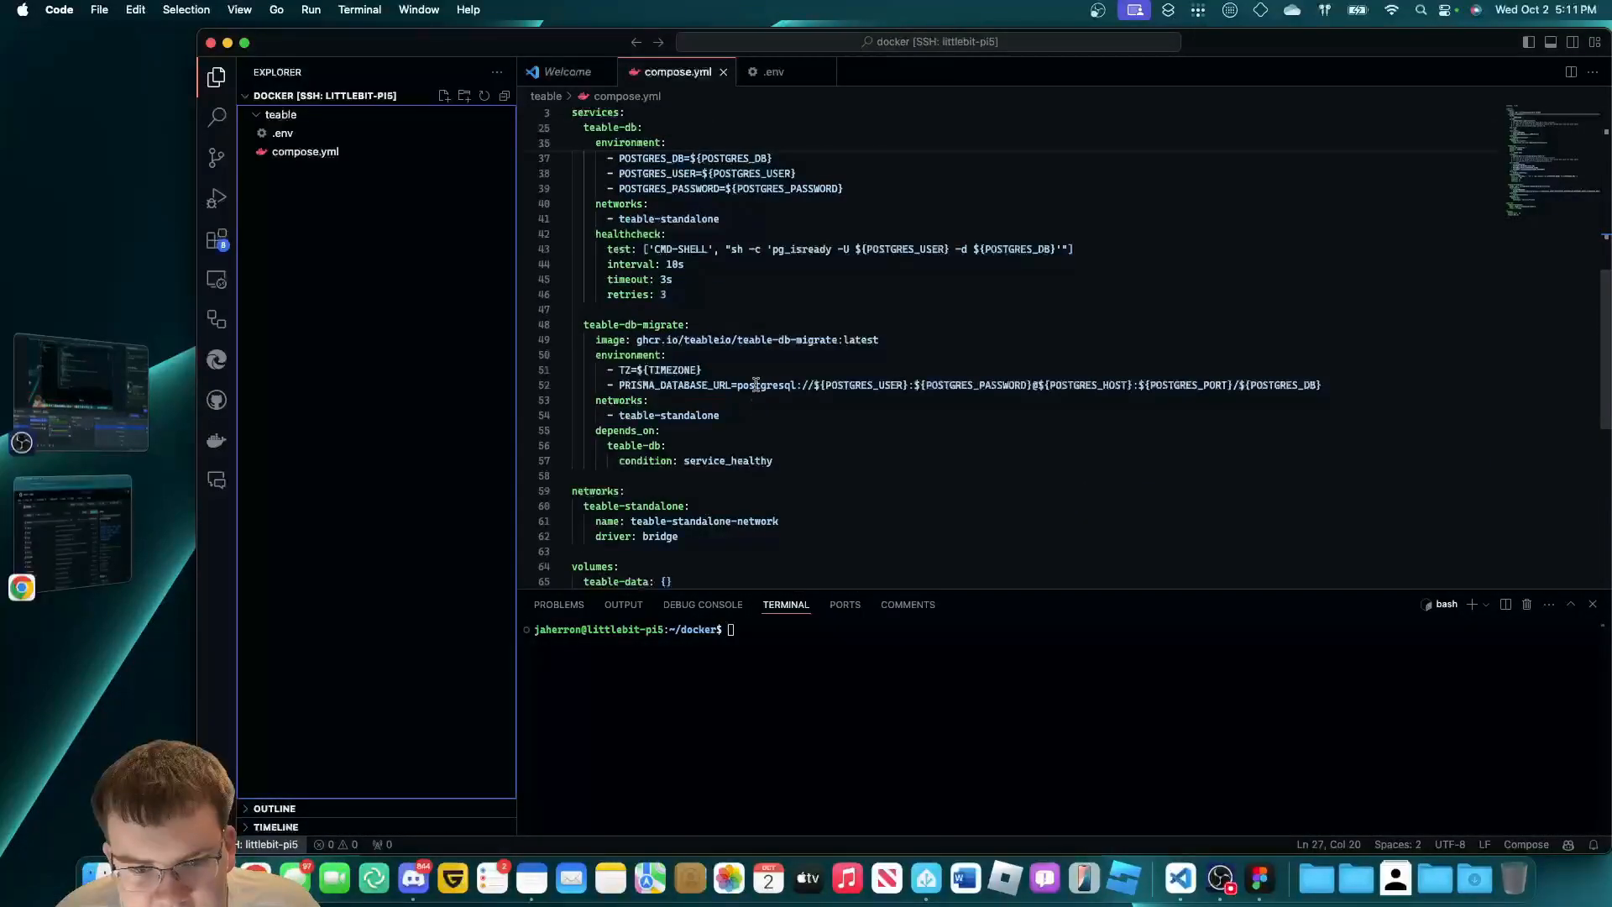
pyautogui.click(714, 446)
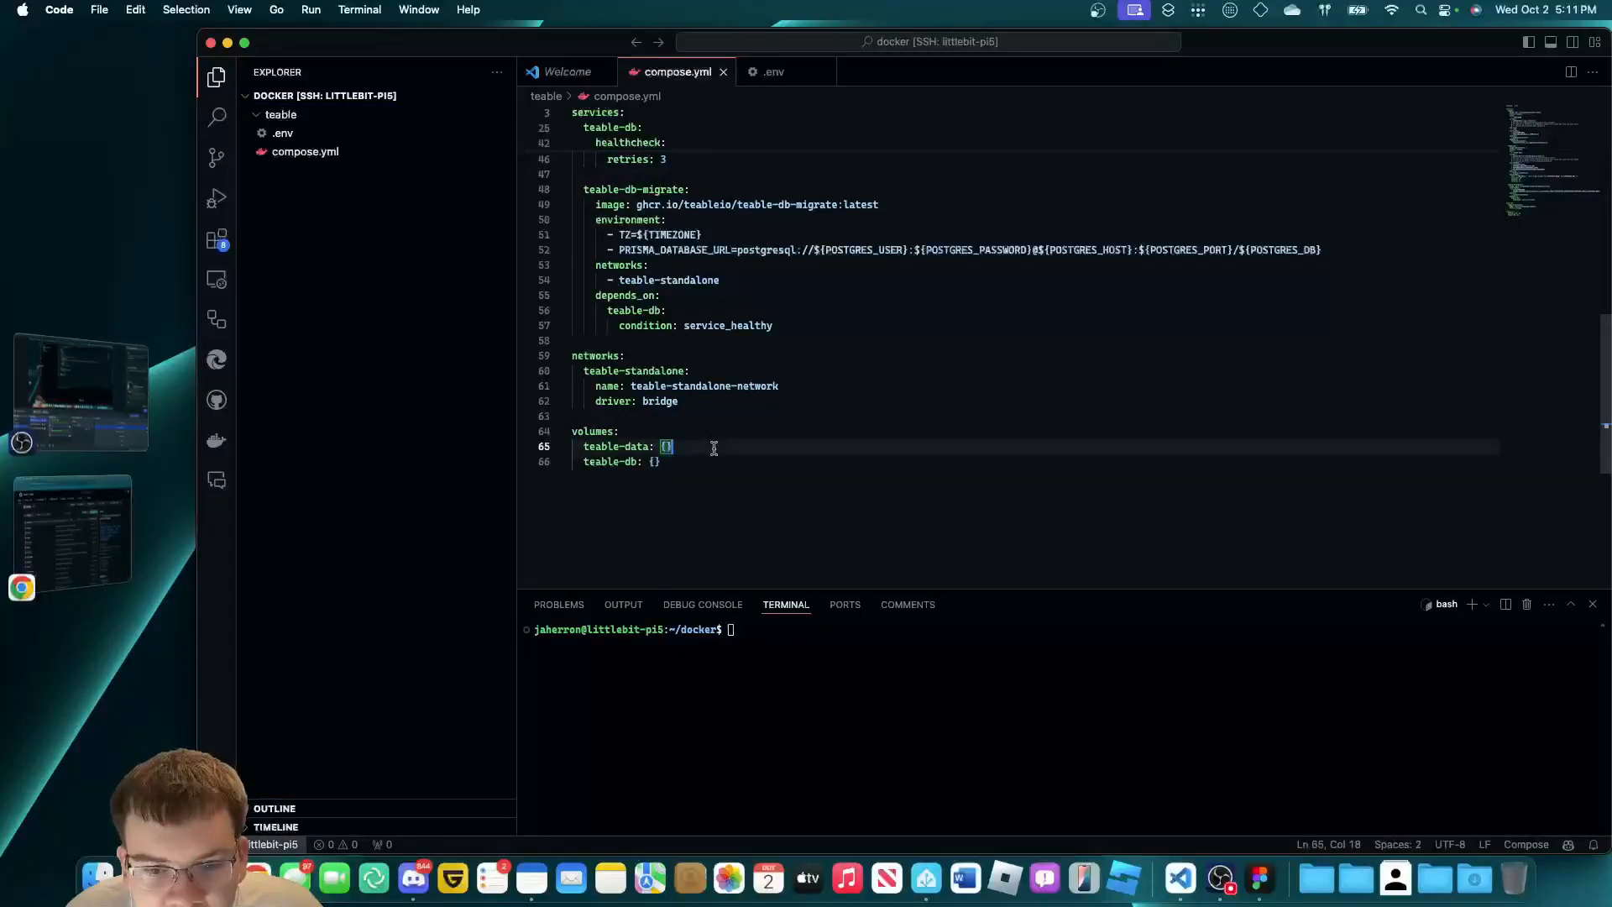
pyautogui.scroll(3, 709, 429)
pyautogui.scroll(5, 706, 416)
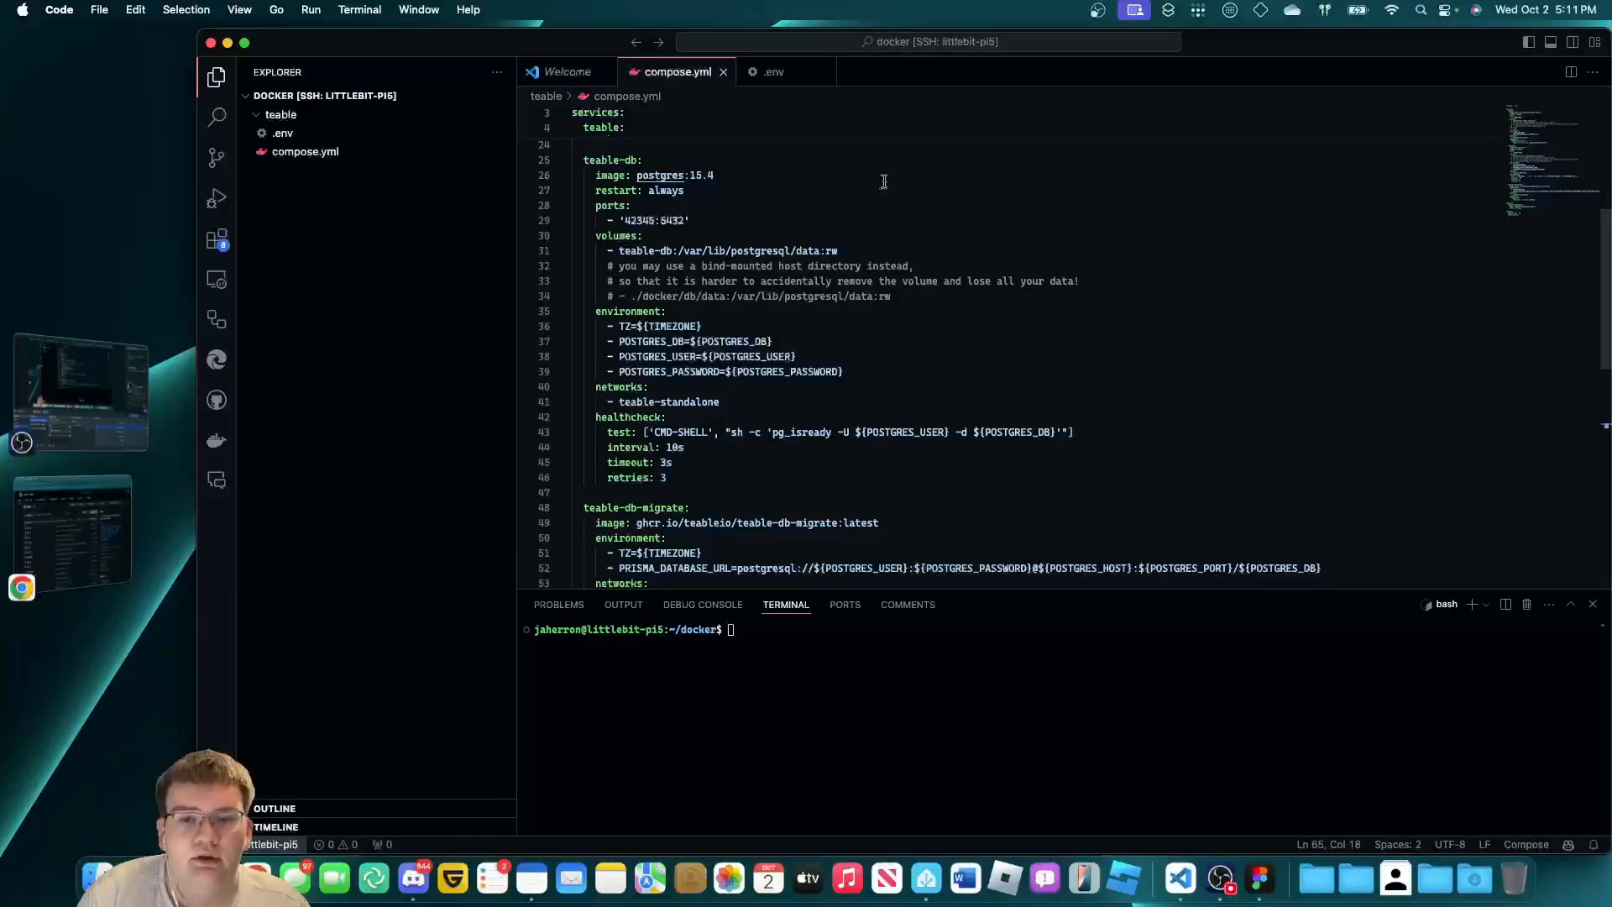
pyautogui.click(424, 151)
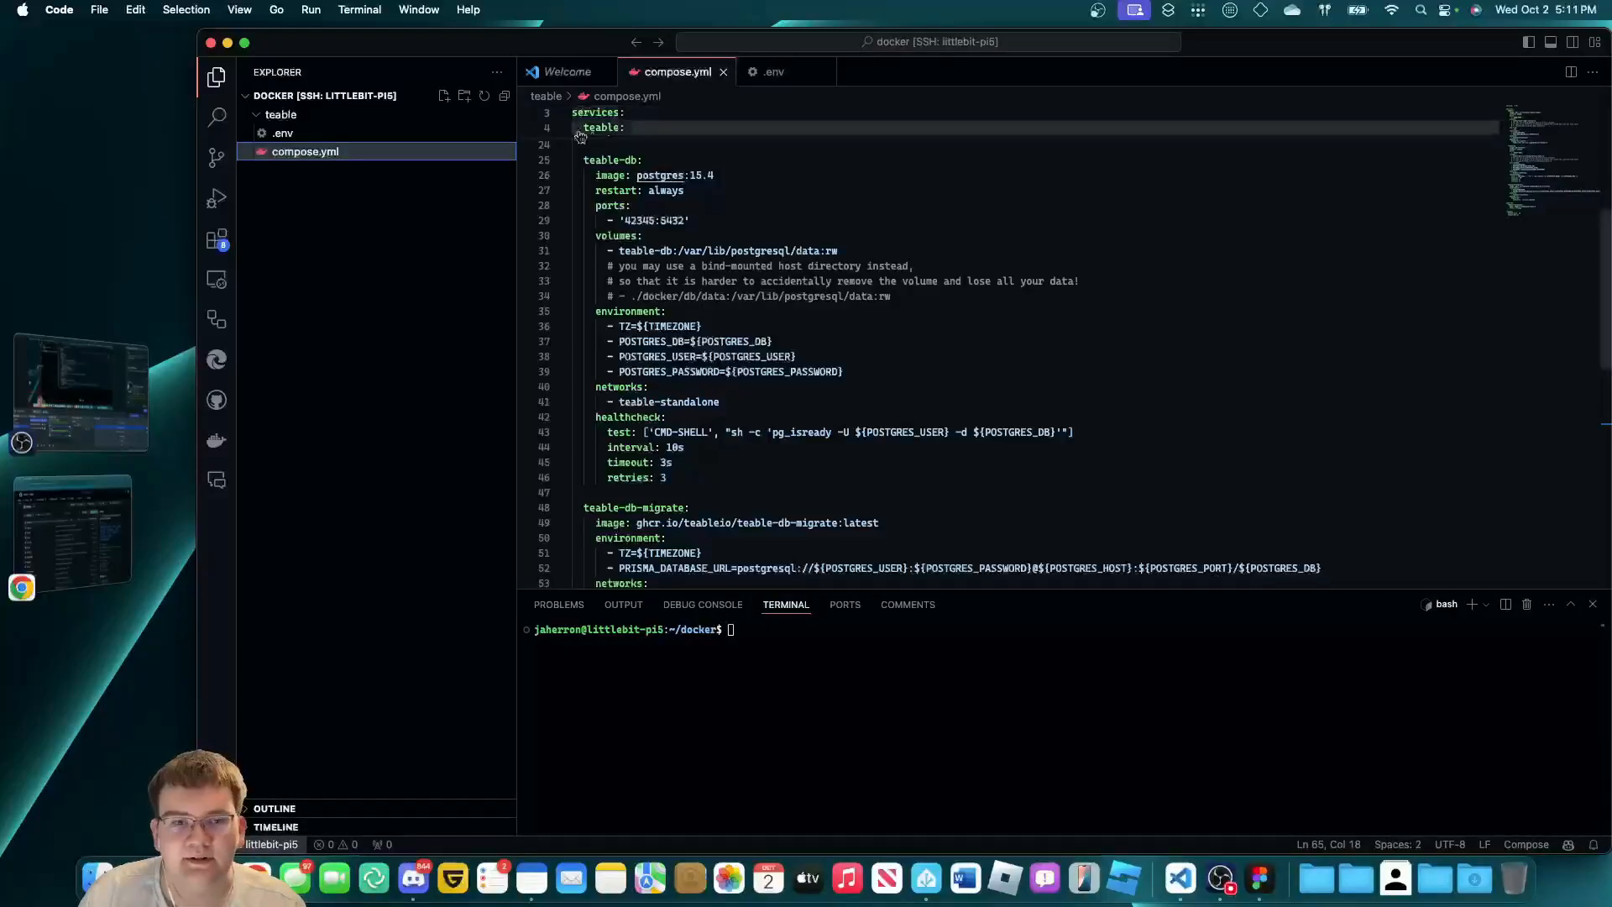
# Run Compose Up on compose.yml to start teable-db, the migration and teable containers, then close the task output.
pyautogui.rightClick(459, 157)
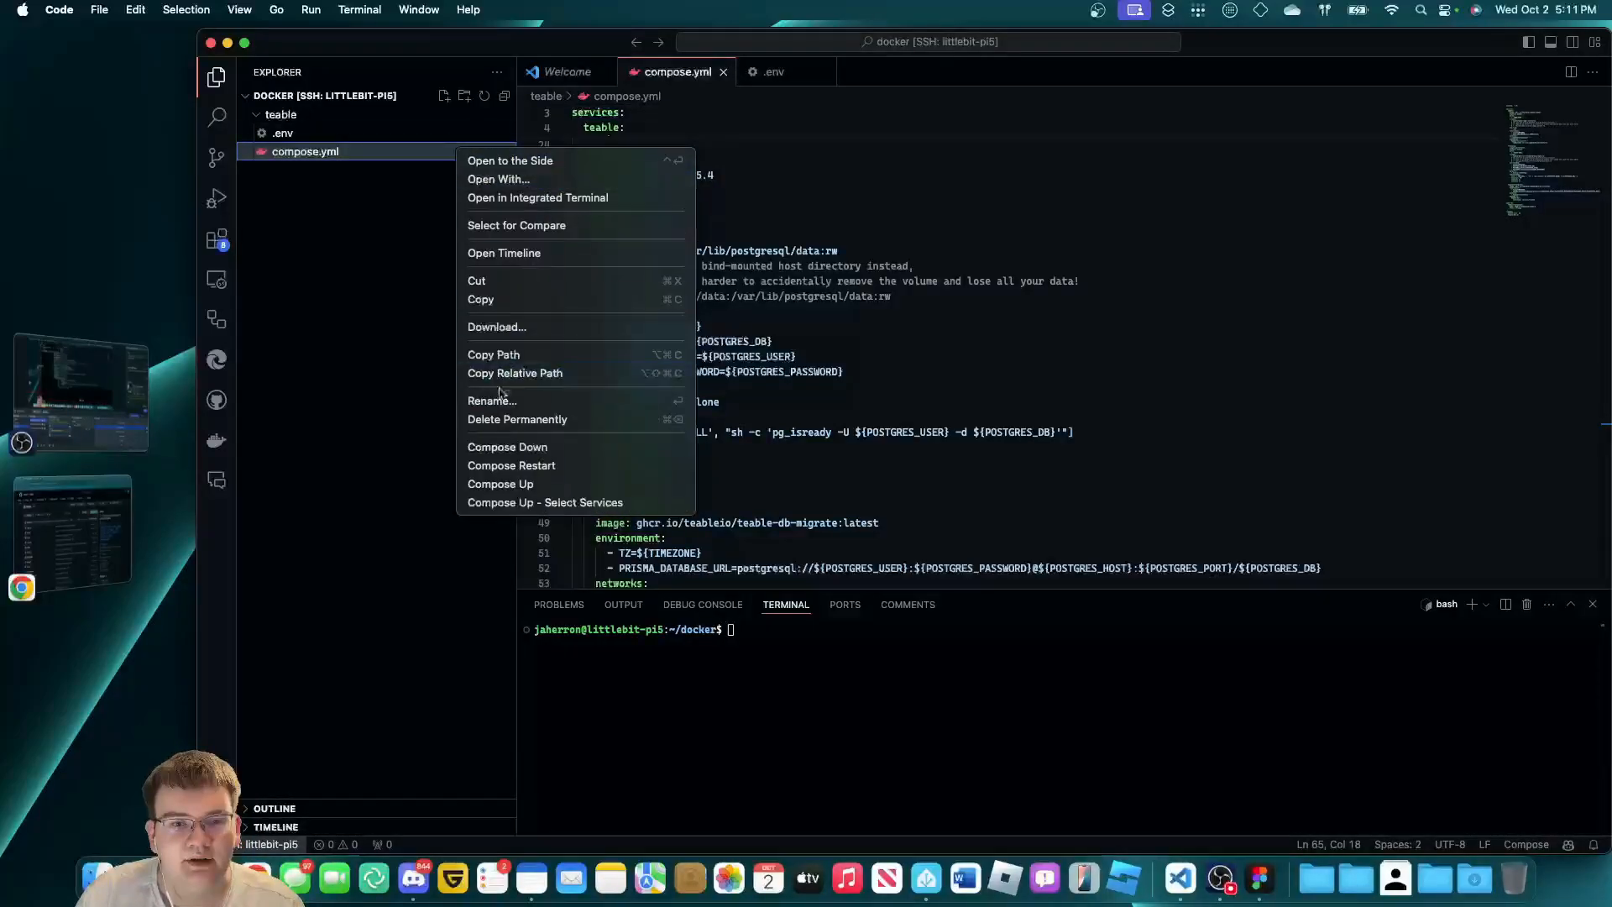
pyautogui.click(522, 502)
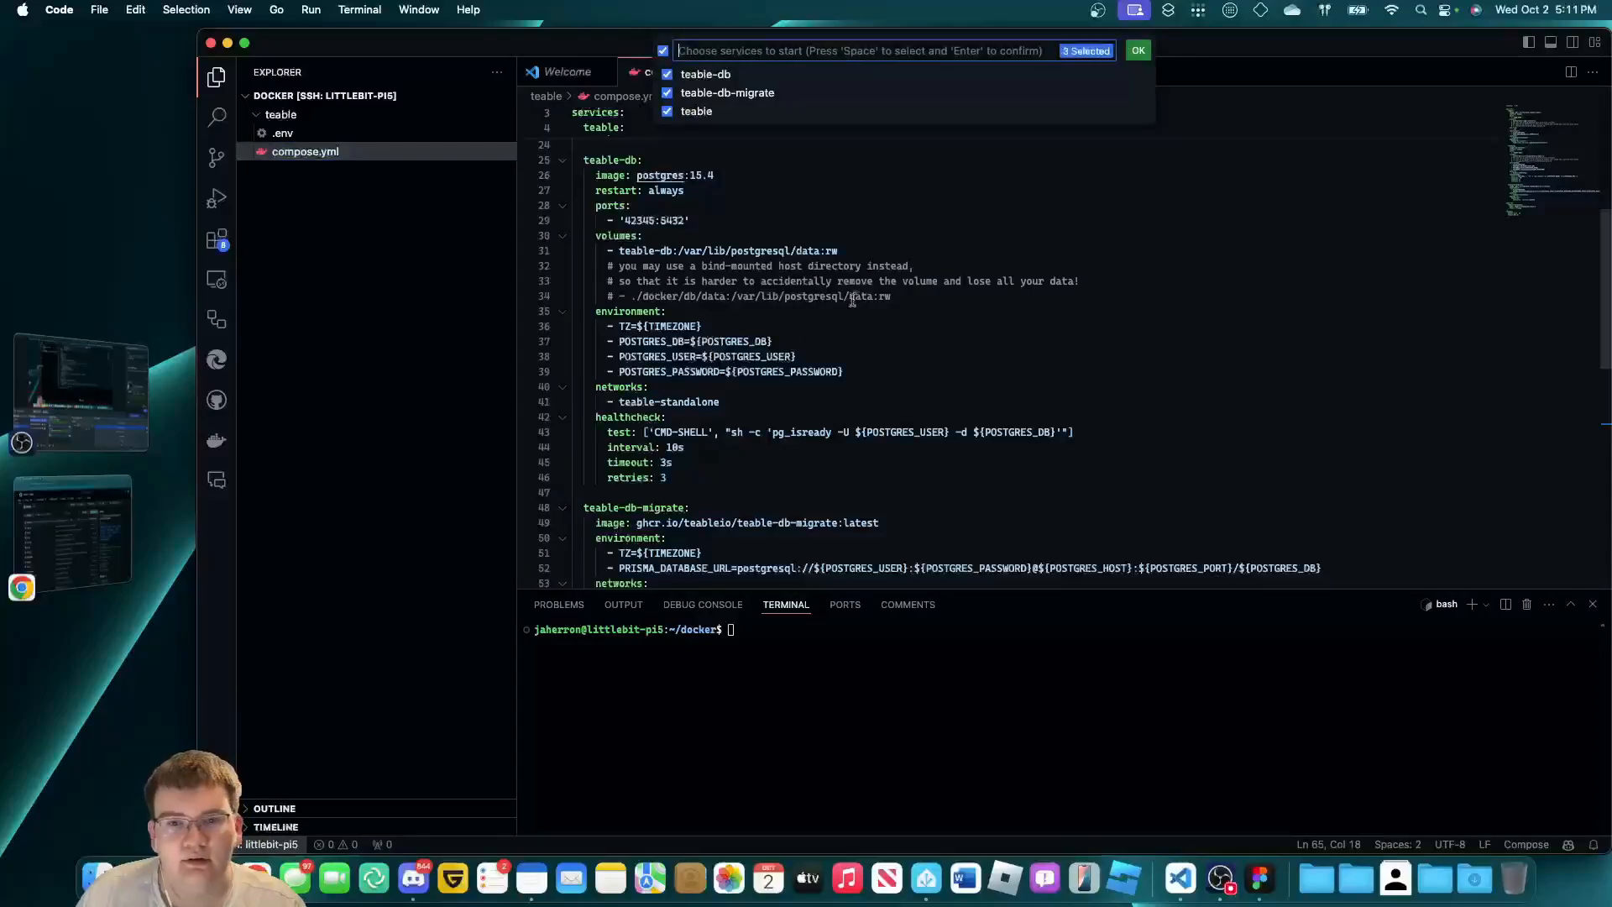
pyautogui.press('Return')
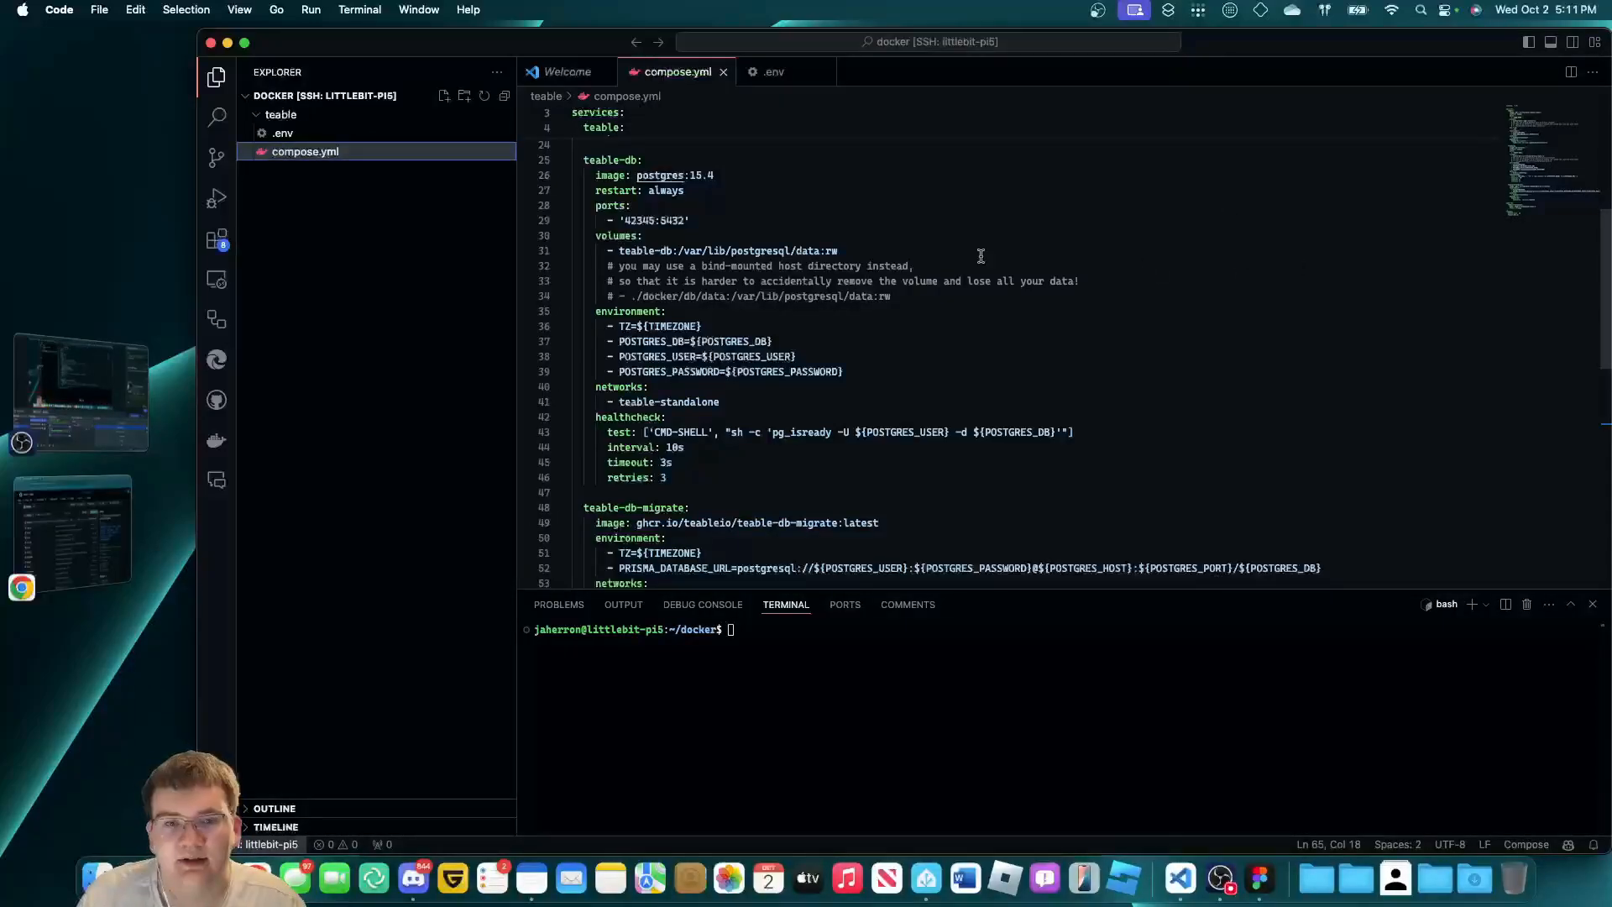
pyautogui.rightClick(316, 143)
pyautogui.click(437, 483)
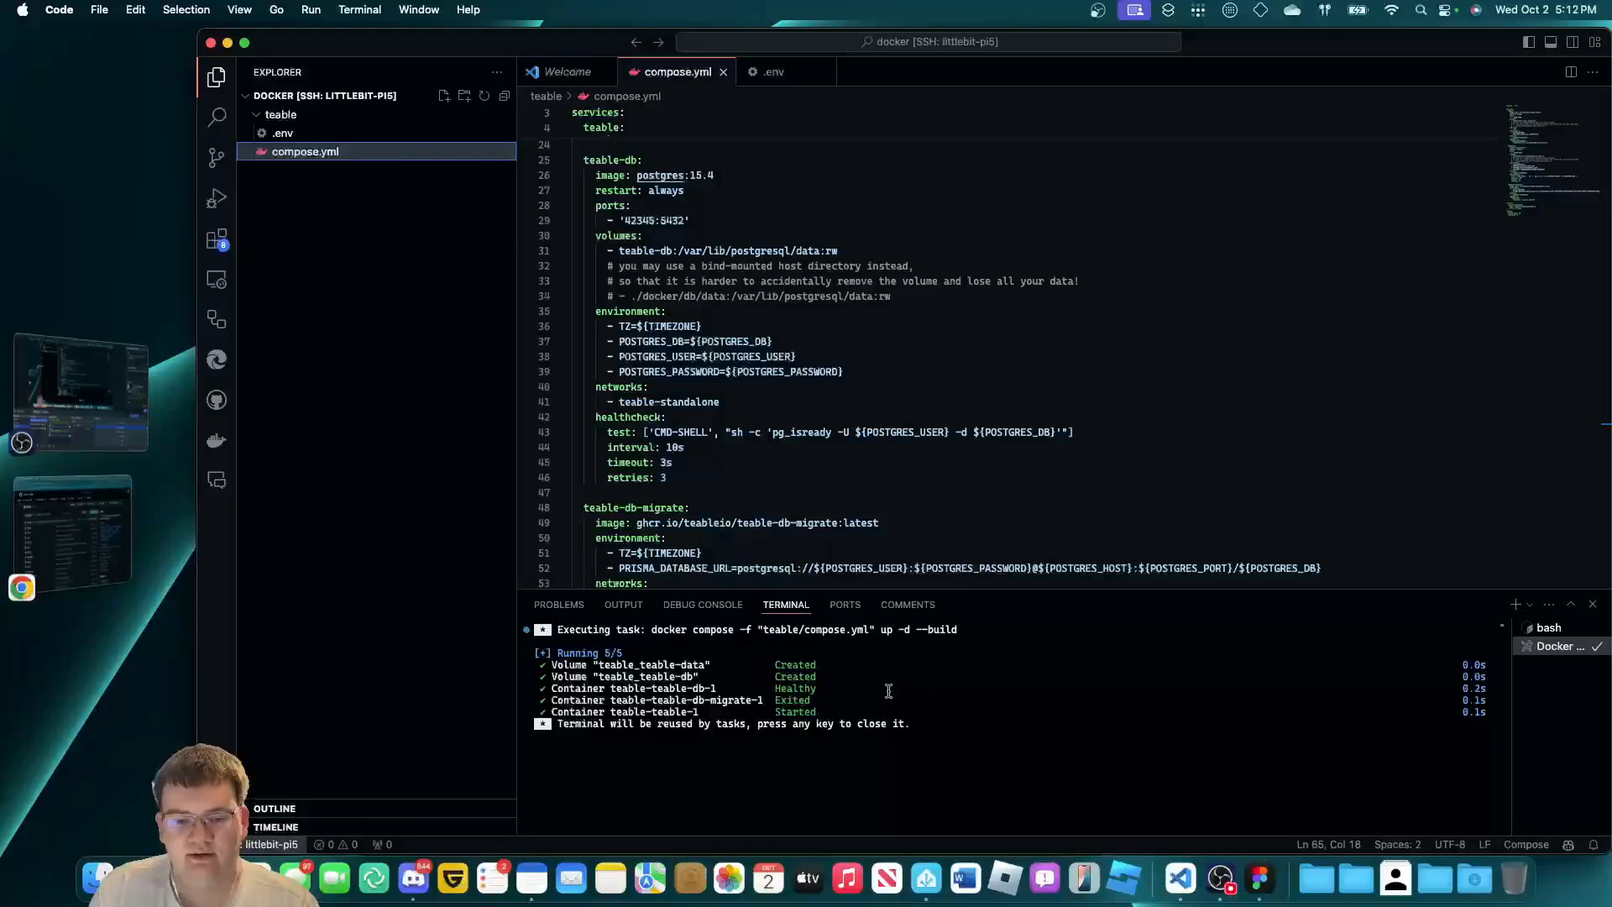
pyautogui.click(895, 813)
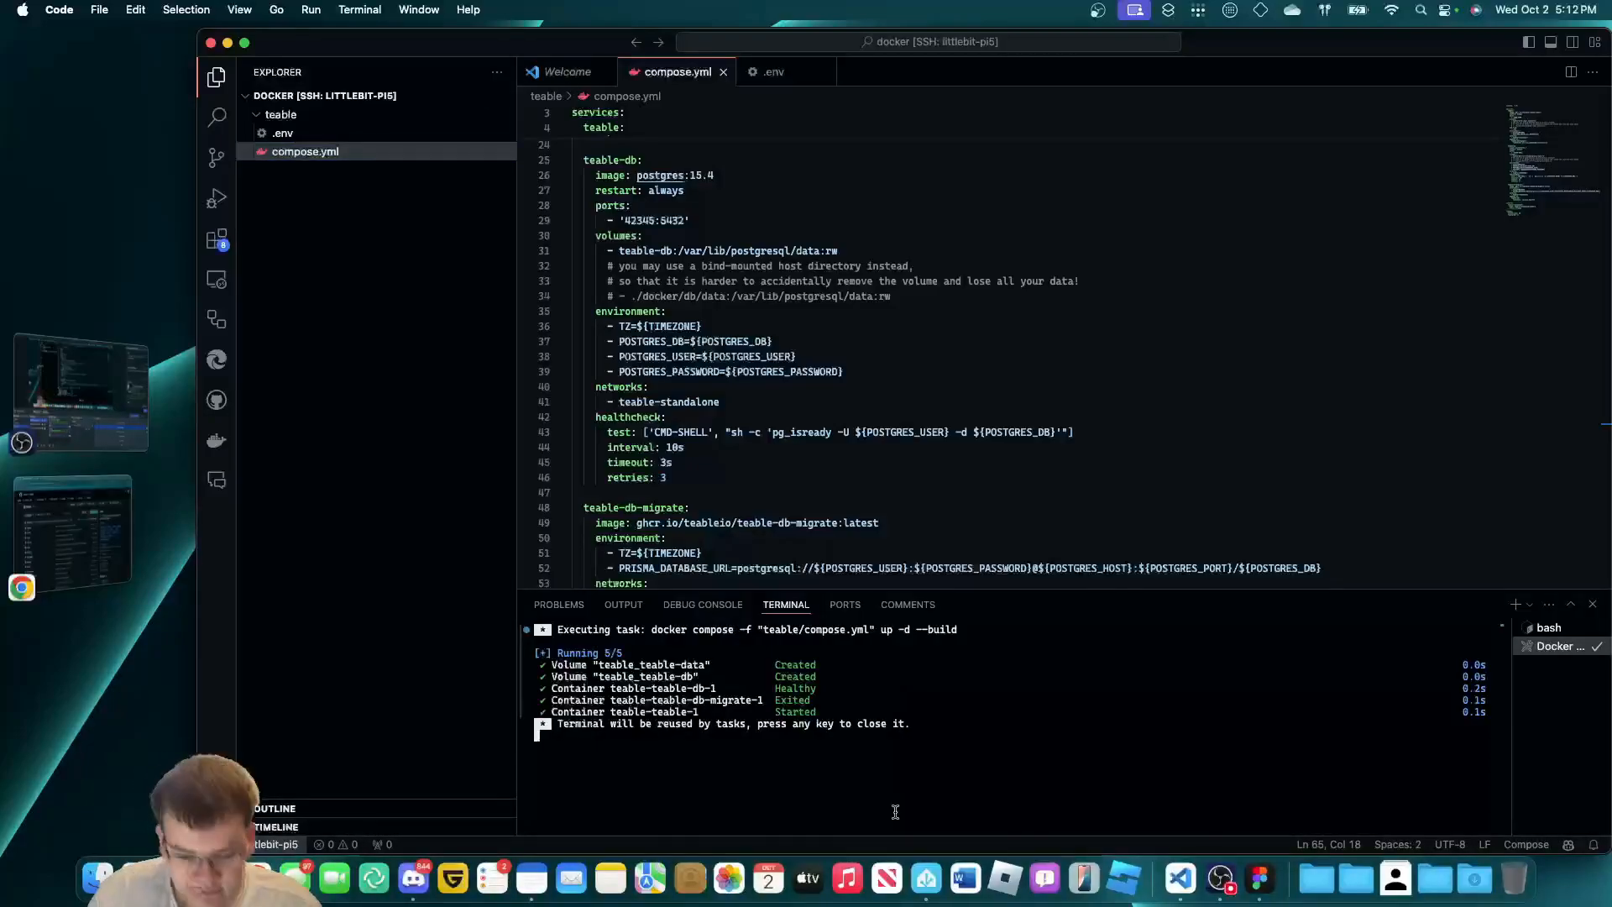
pyautogui.press('Return')
# Load littlebit-pi5.local:3000 in Chrome to reach the Teable sign-in page.
pyautogui.click(72, 531)
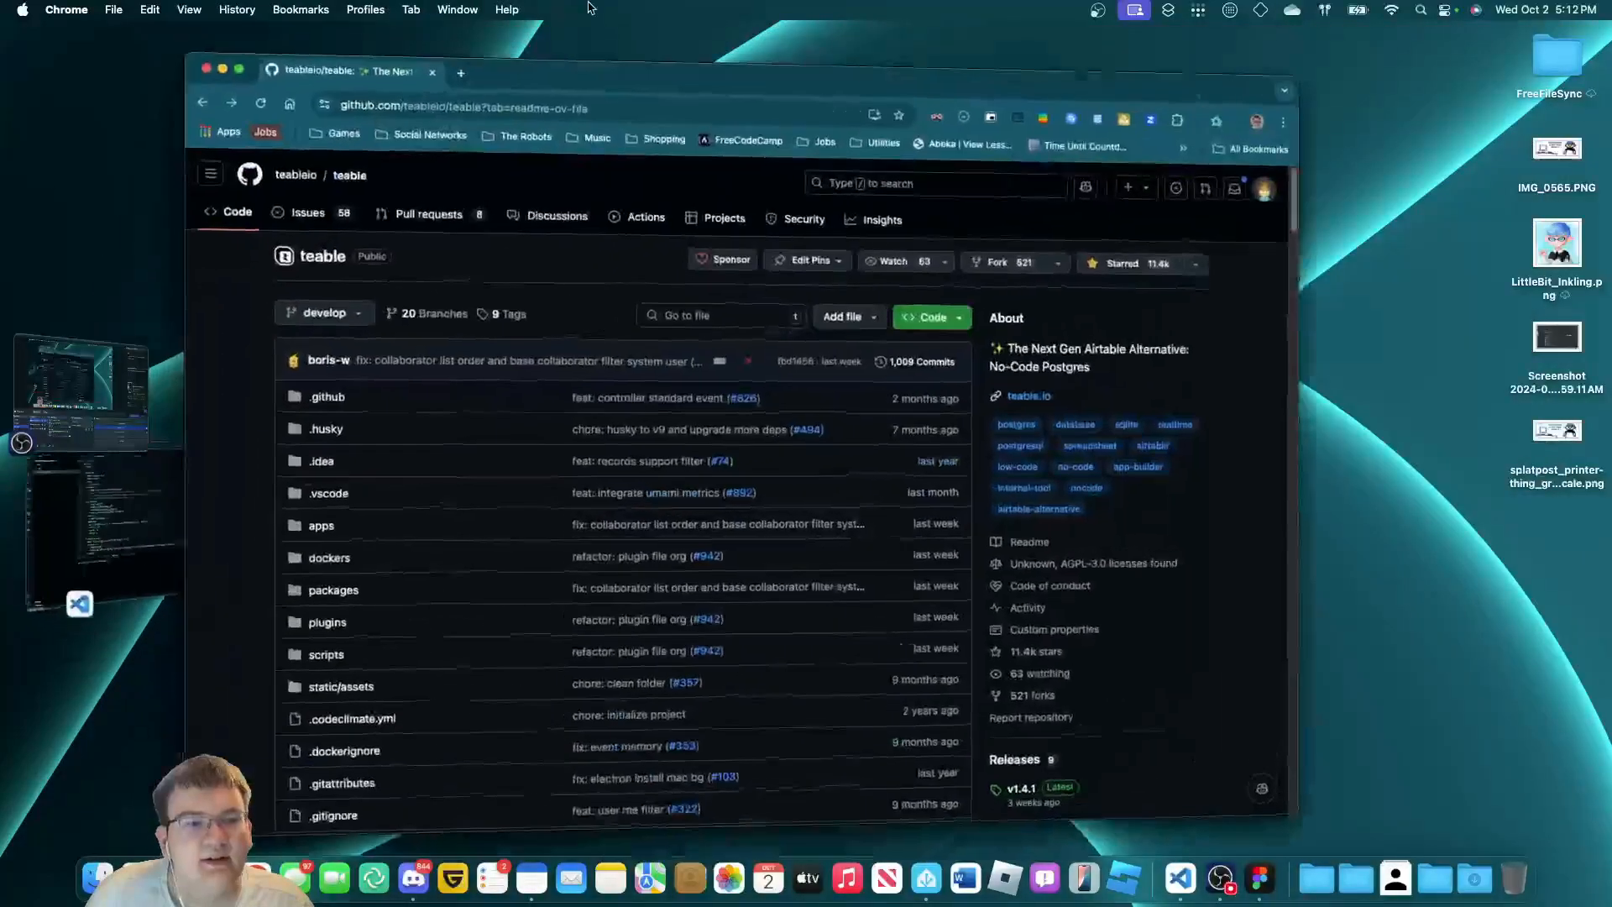
pyautogui.write('littlebi')
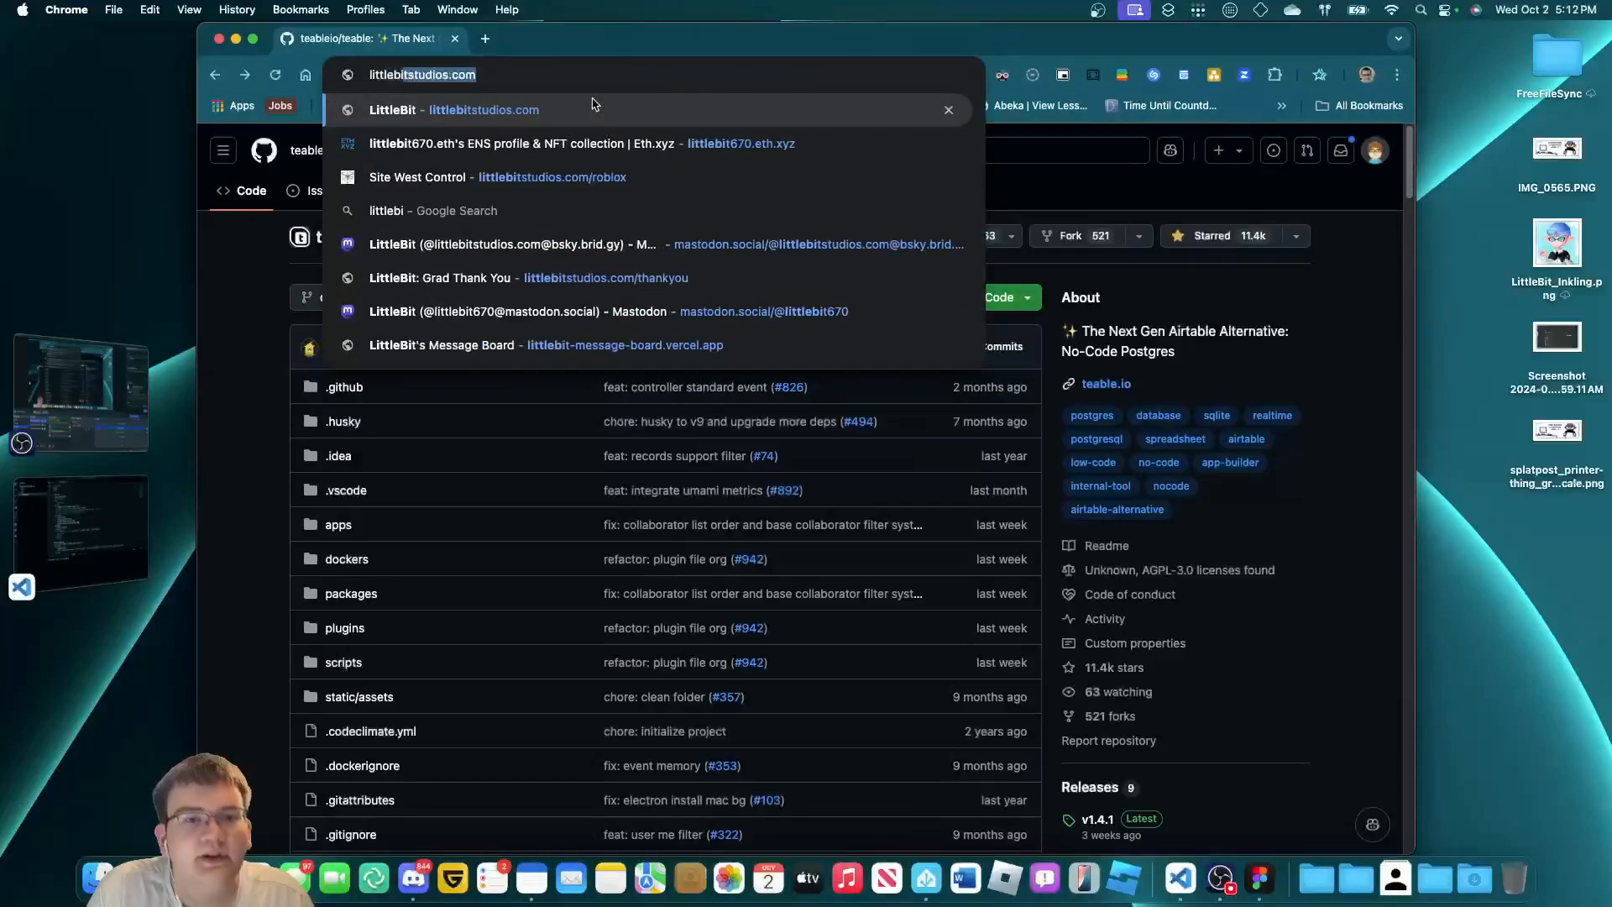
pyautogui.write('t-pi5')
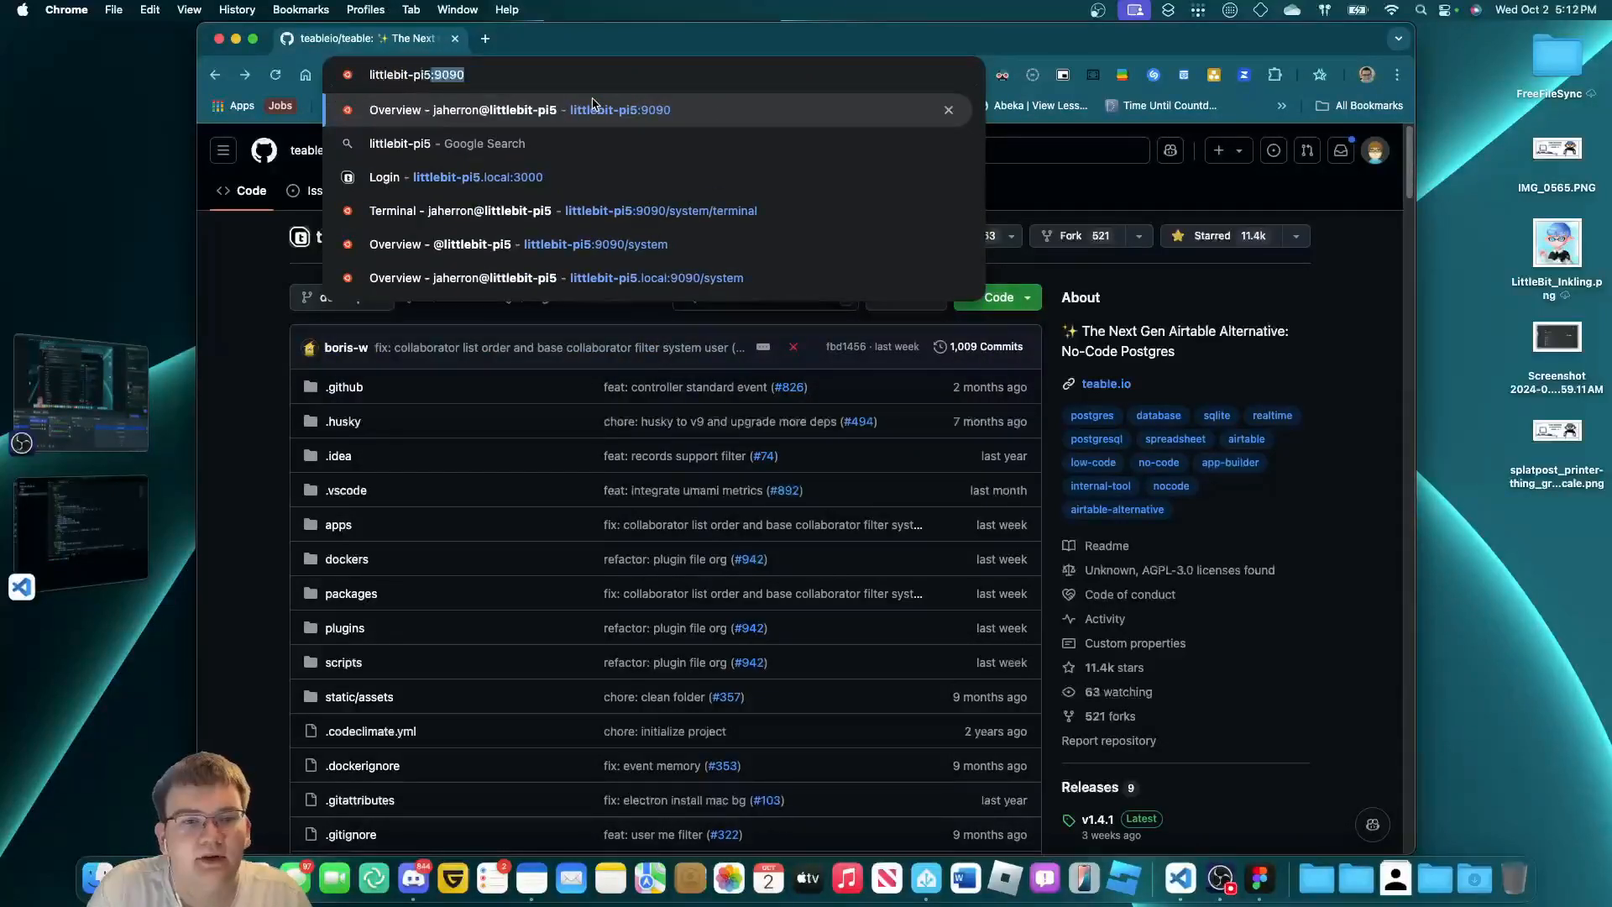
pyautogui.write('.local:3000')
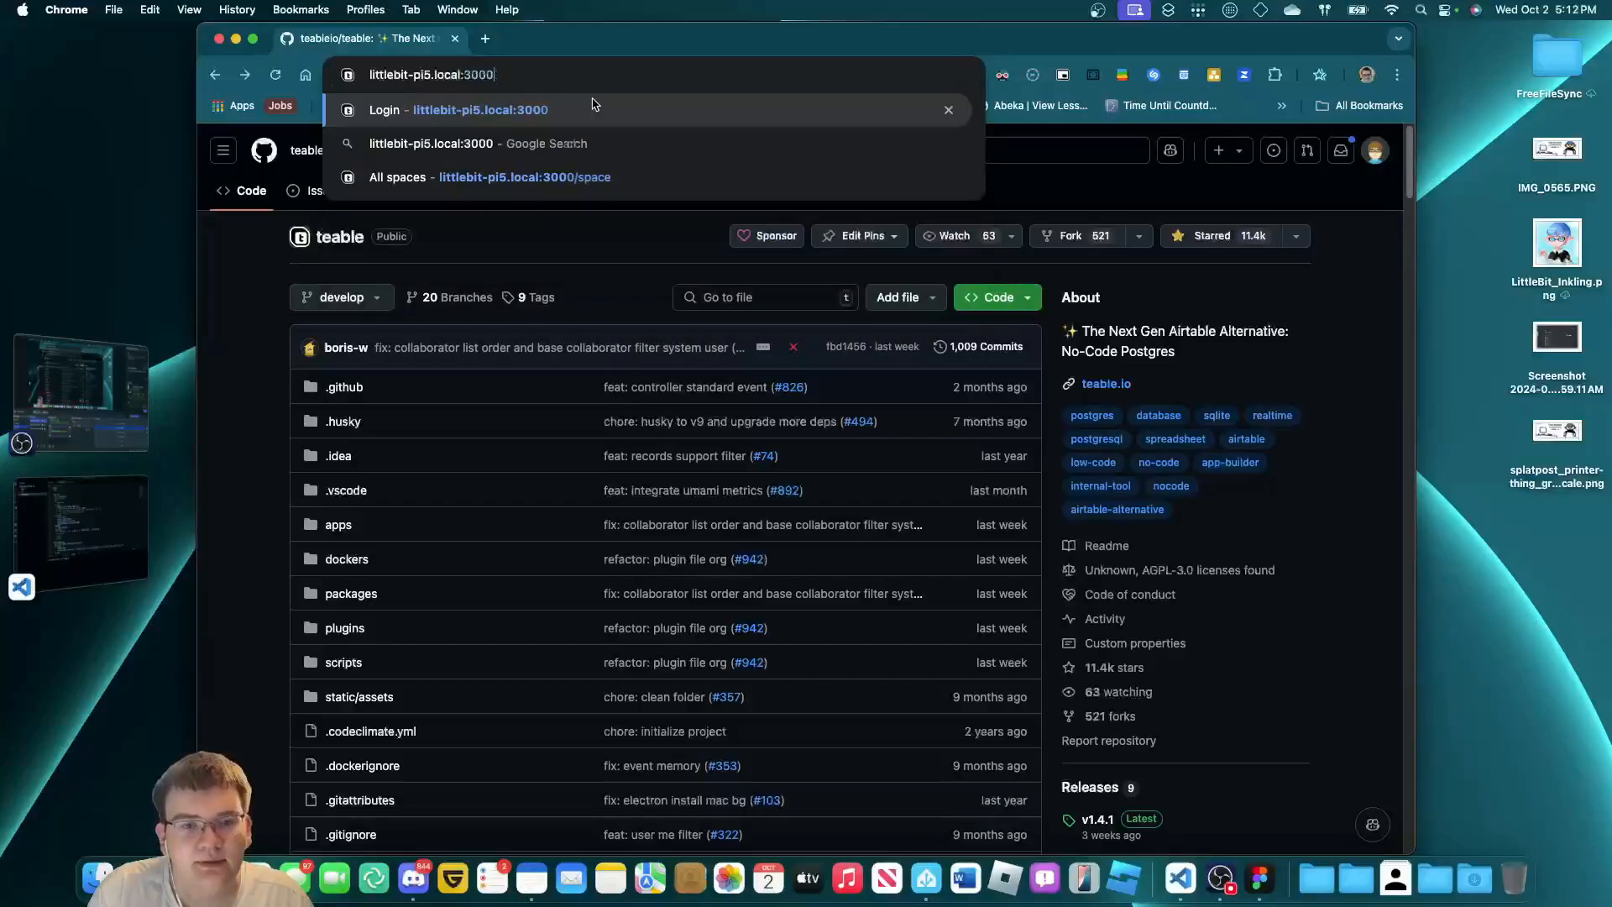
pyautogui.press('Return')
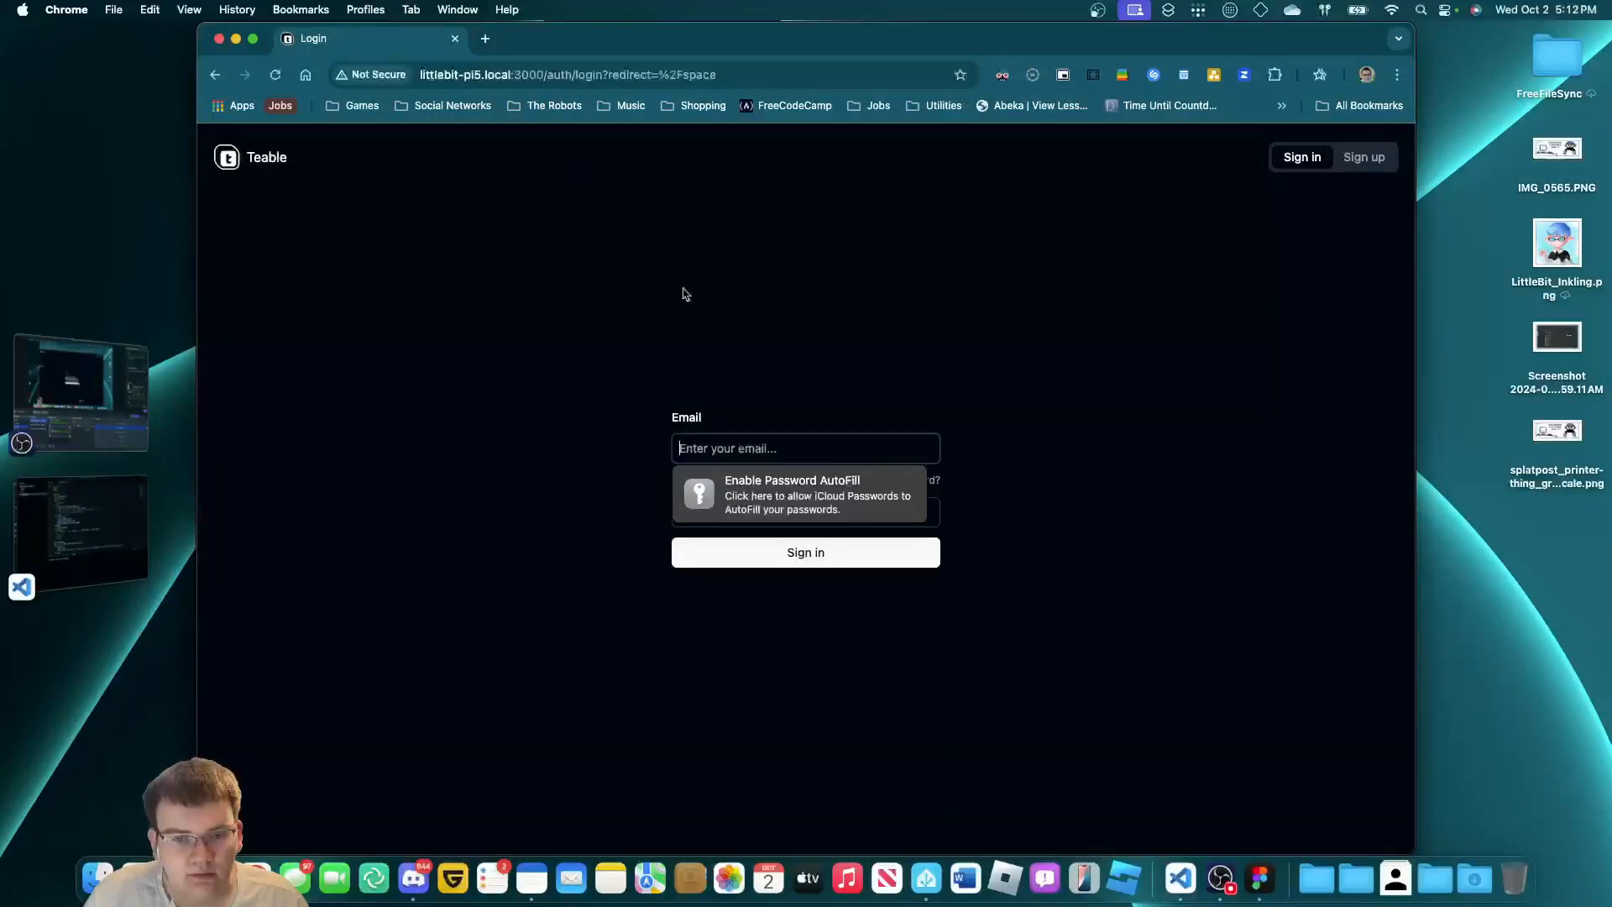
# Check the Not Secure connection details, then maximise Chrome to full screen width.
pyautogui.click(388, 75)
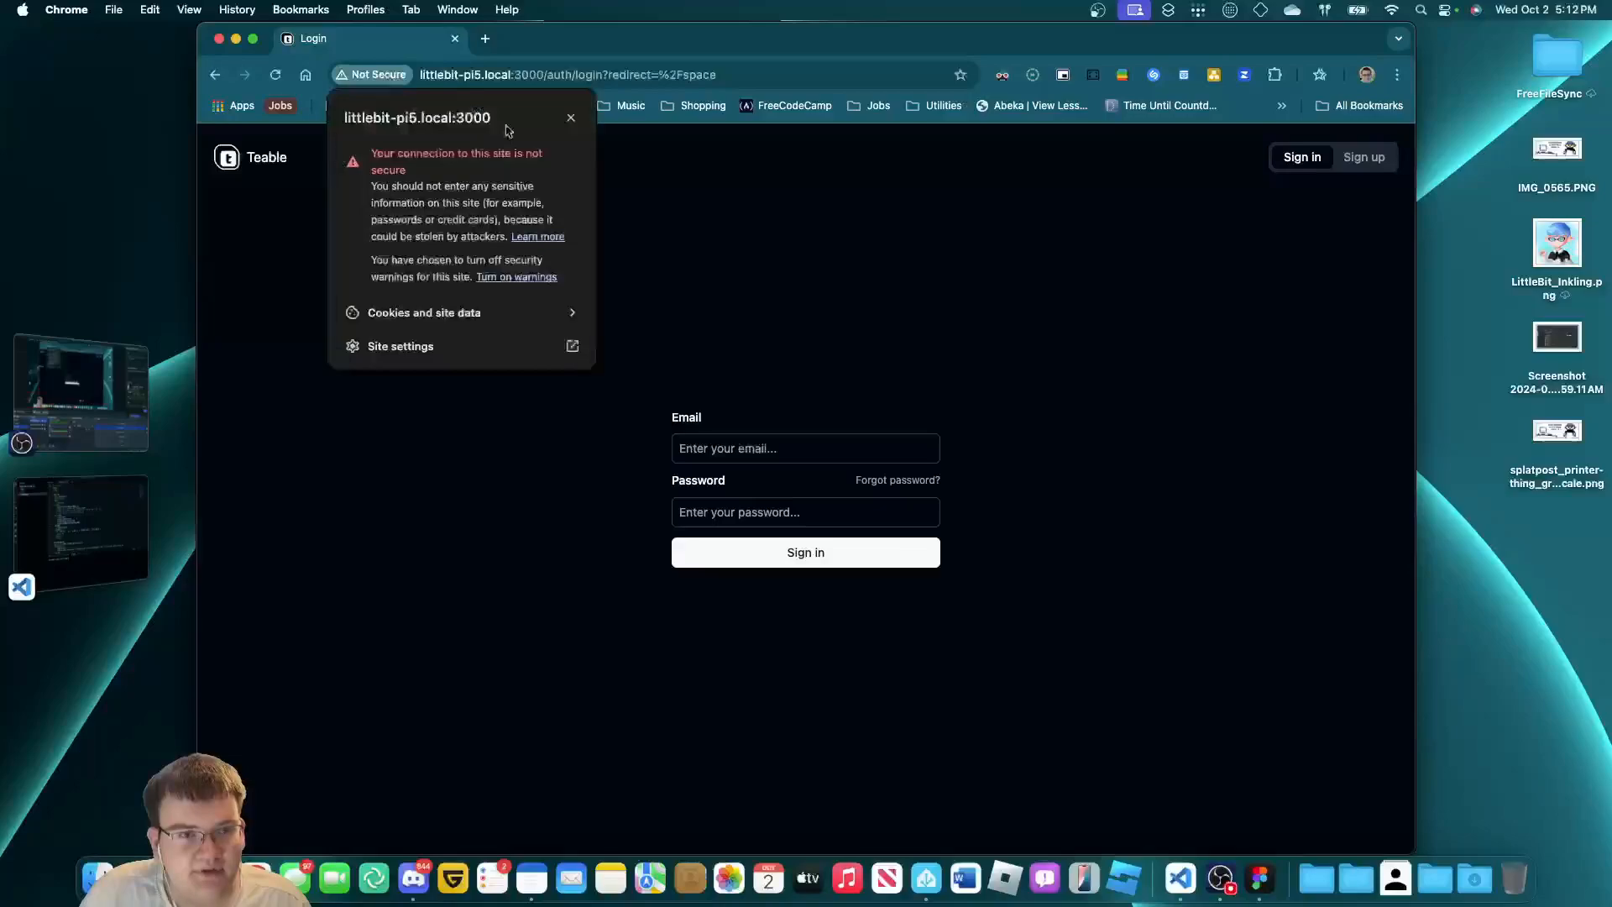
pyautogui.click(1037, 335)
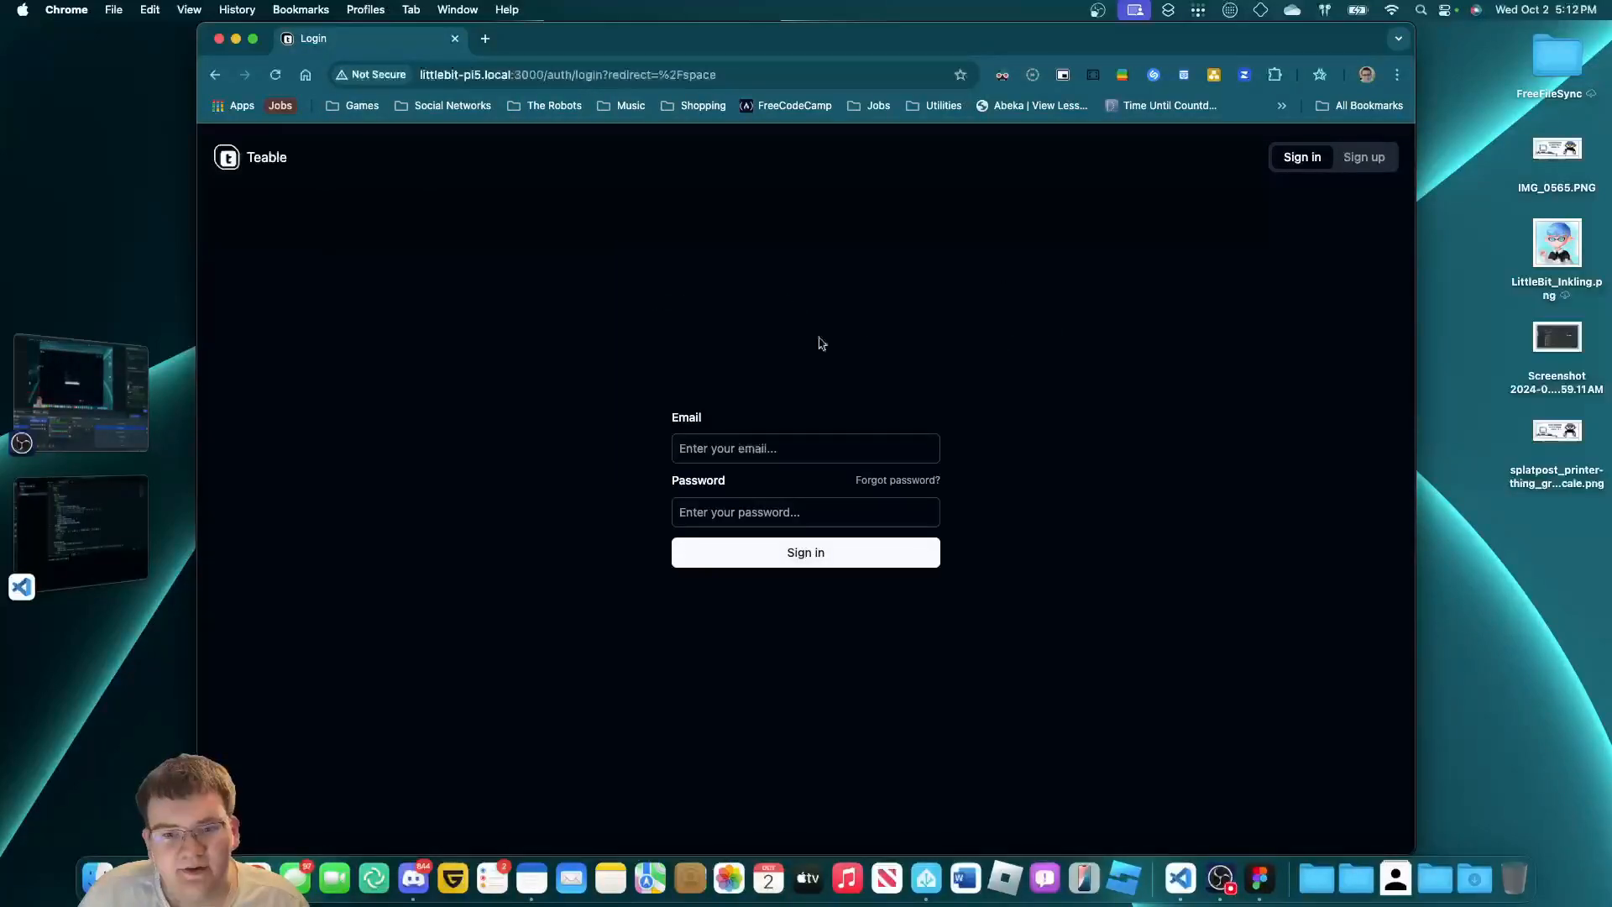
pyautogui.click(681, 454)
pyautogui.click(696, 424)
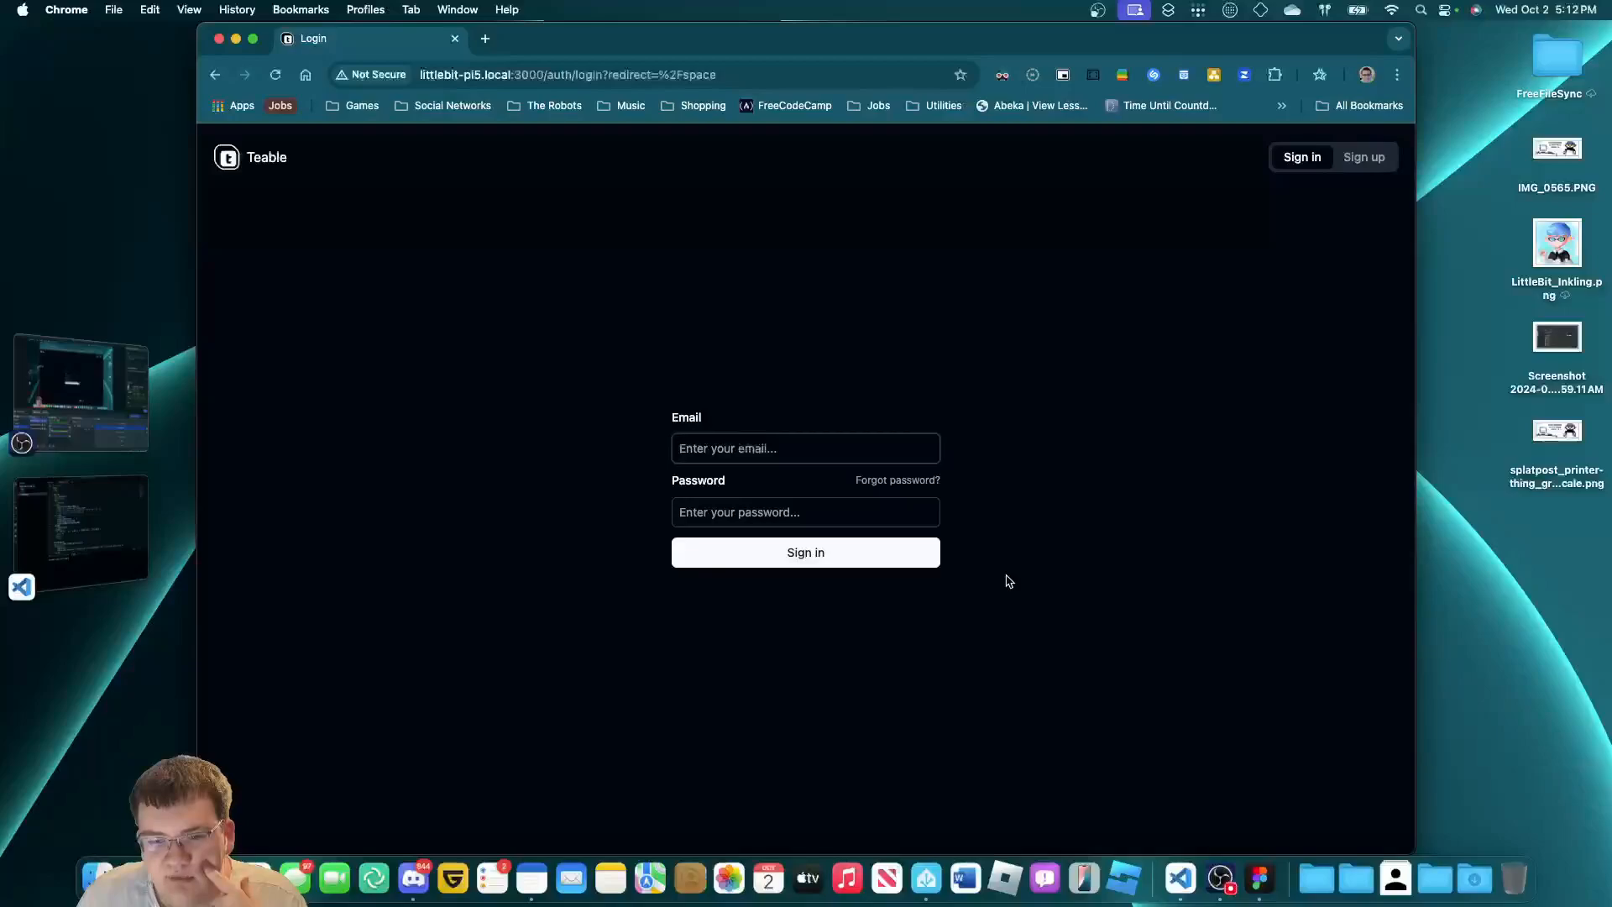
pyautogui.doubleClick(1415, 575)
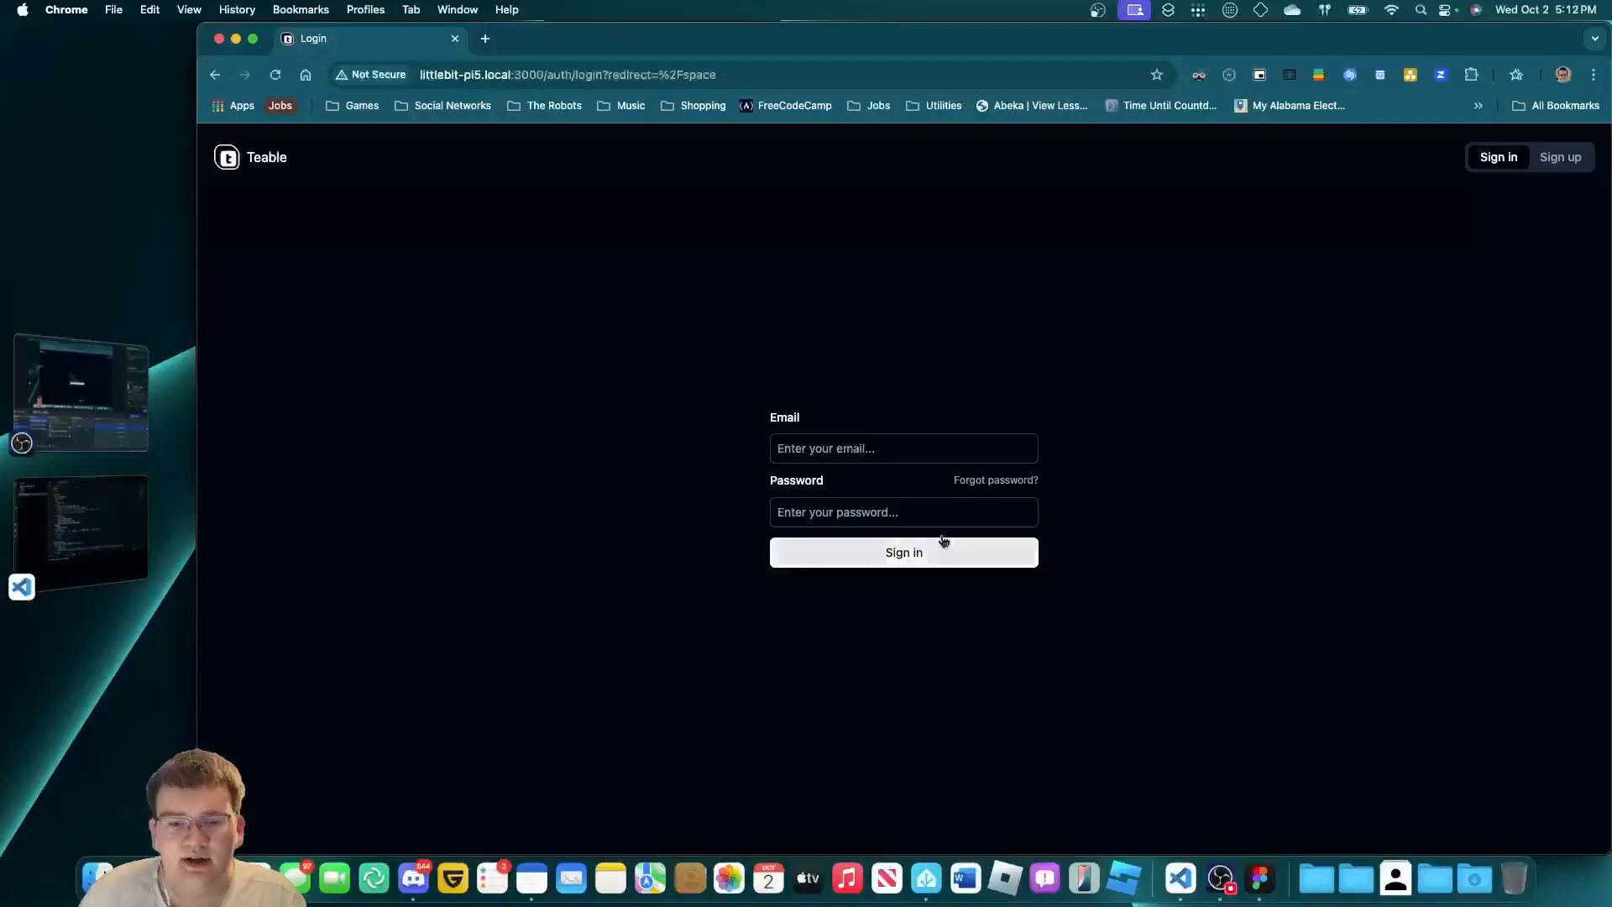
# Clear the stray text from the Email field so the sign-in form is empty.
pyautogui.click(924, 455)
pyautogui.write('...')
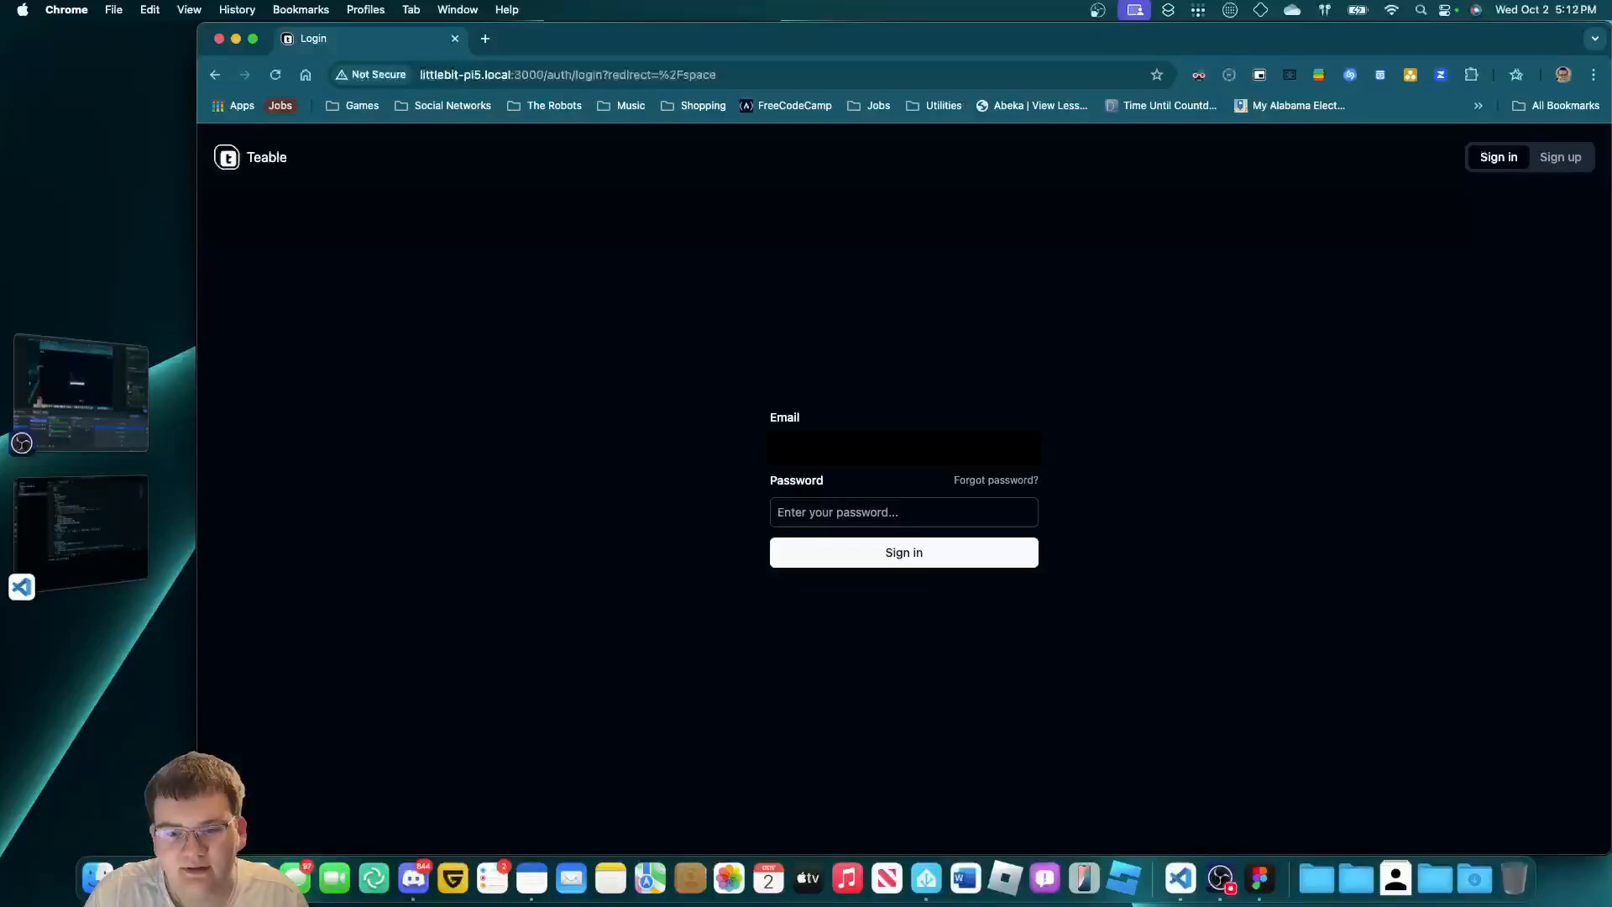
pyautogui.press('BackSpace')
pyautogui.click(693, 471)
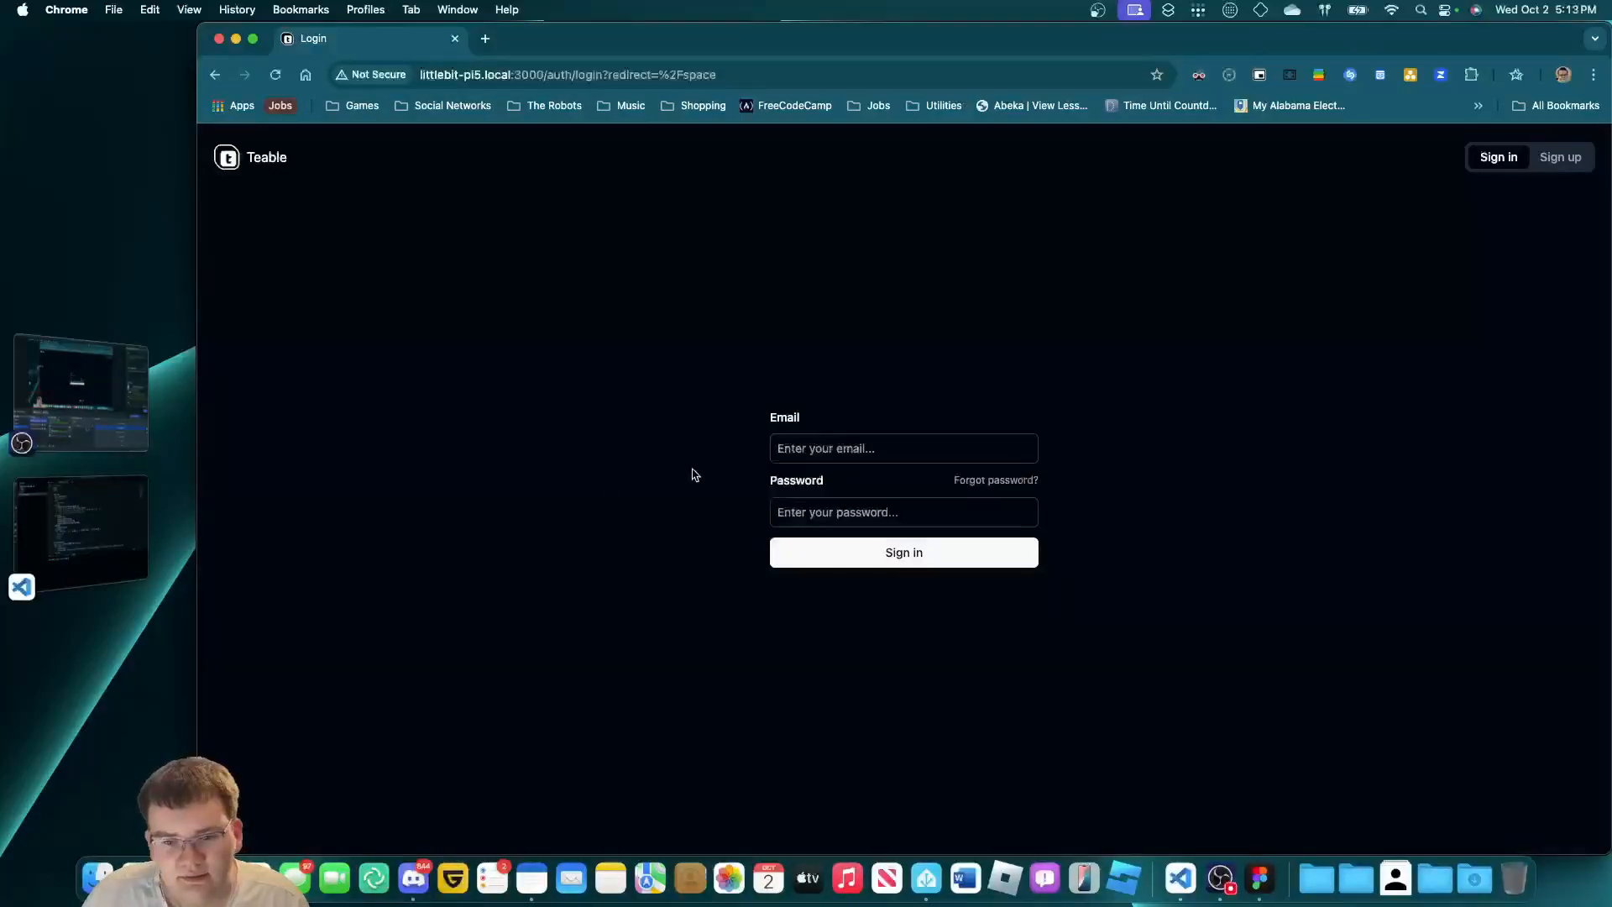
# Enter the account e-mail and password in the Teable sign-in form.
pyautogui.click(864, 445)
pyautogui.click(757, 650)
pyautogui.click(868, 453)
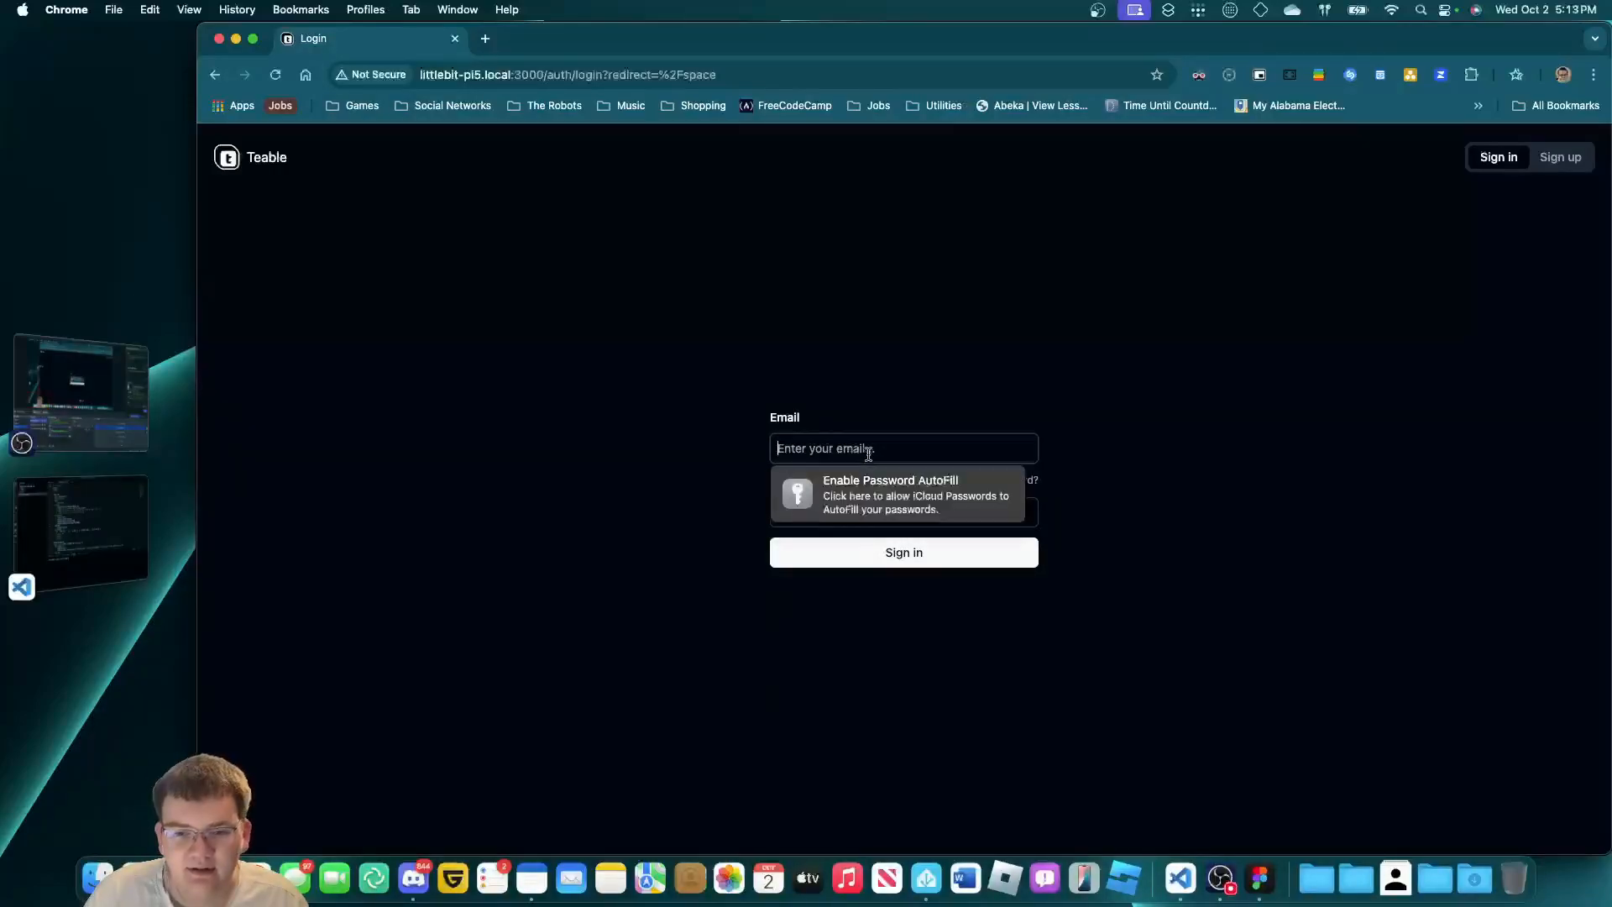
pyautogui.write('L')
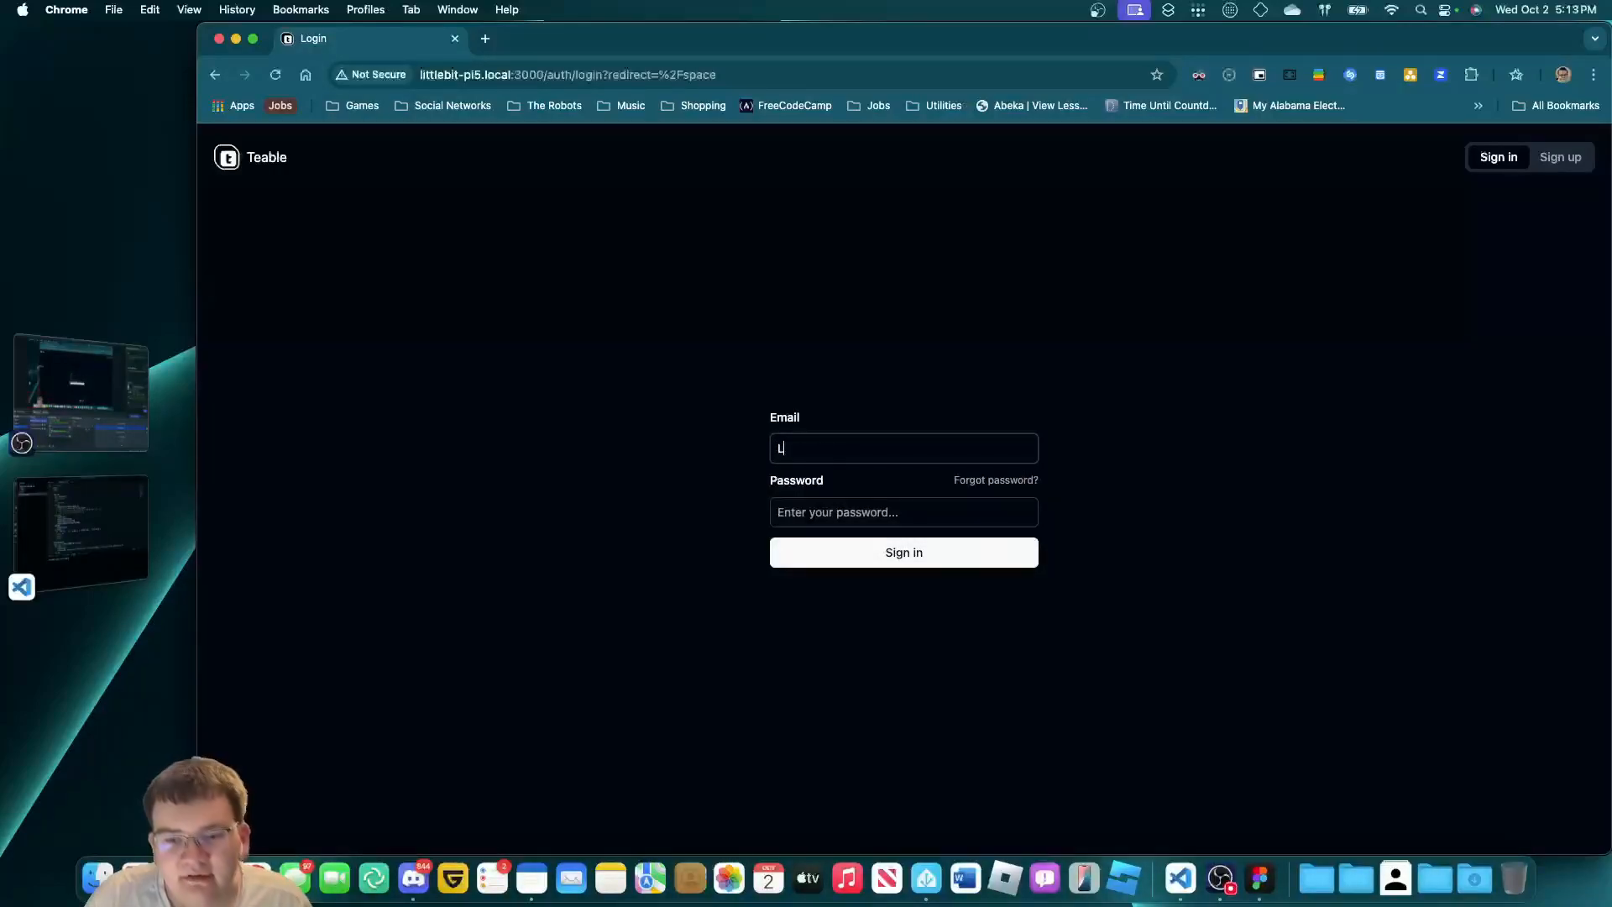
pyautogui.press('BackSpace')
pyautogui.press('BackSpace')
pyautogui.press('BackSpace')
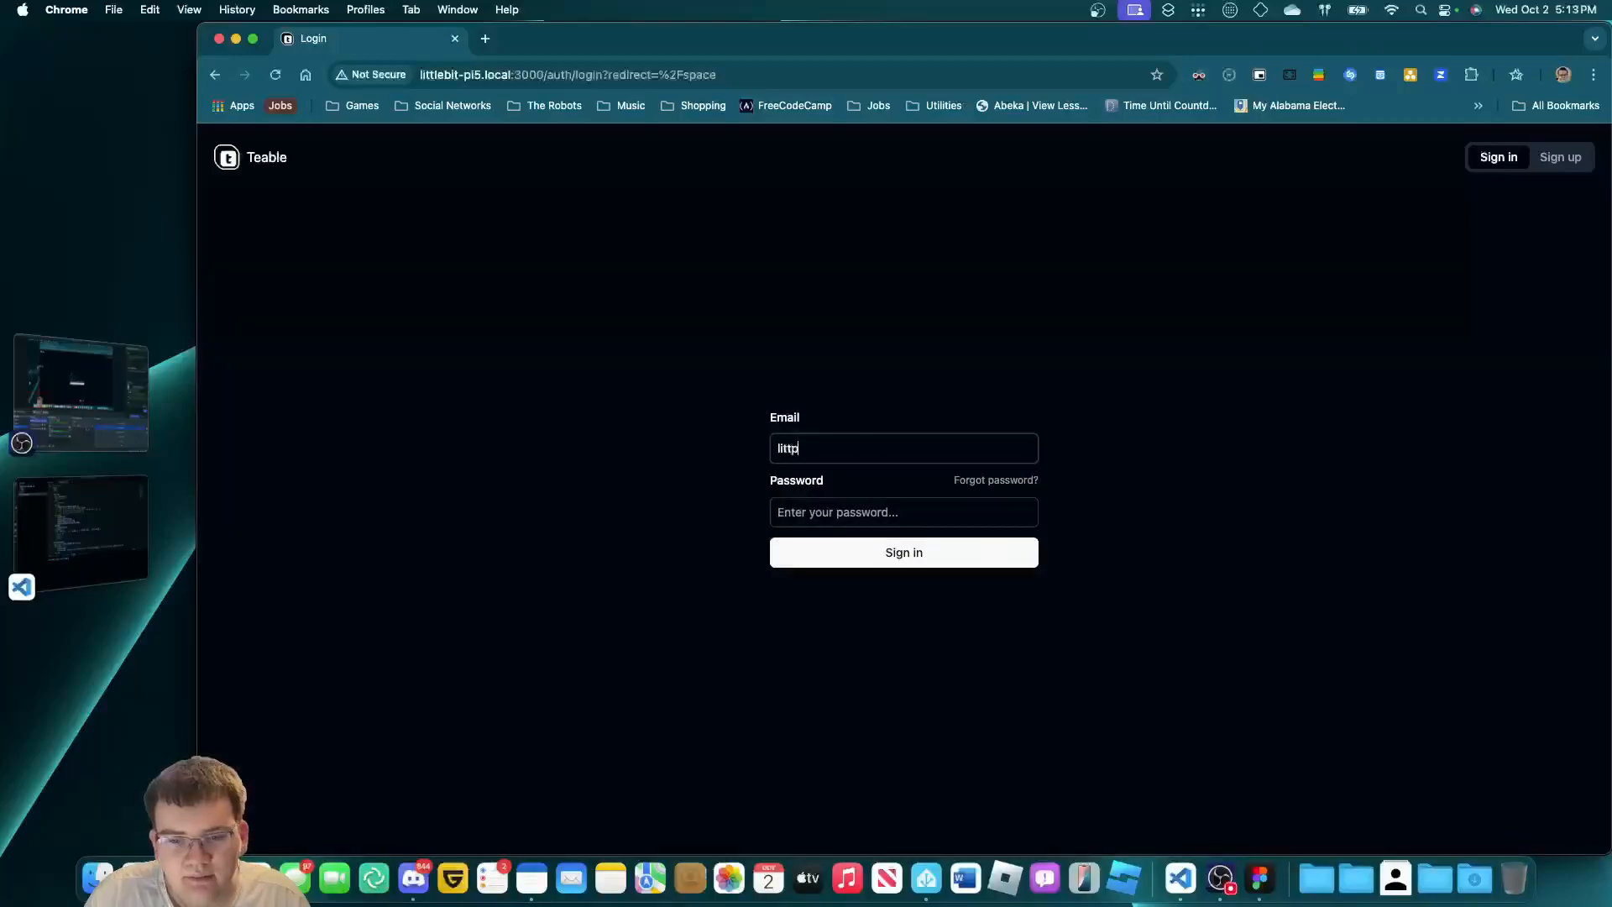
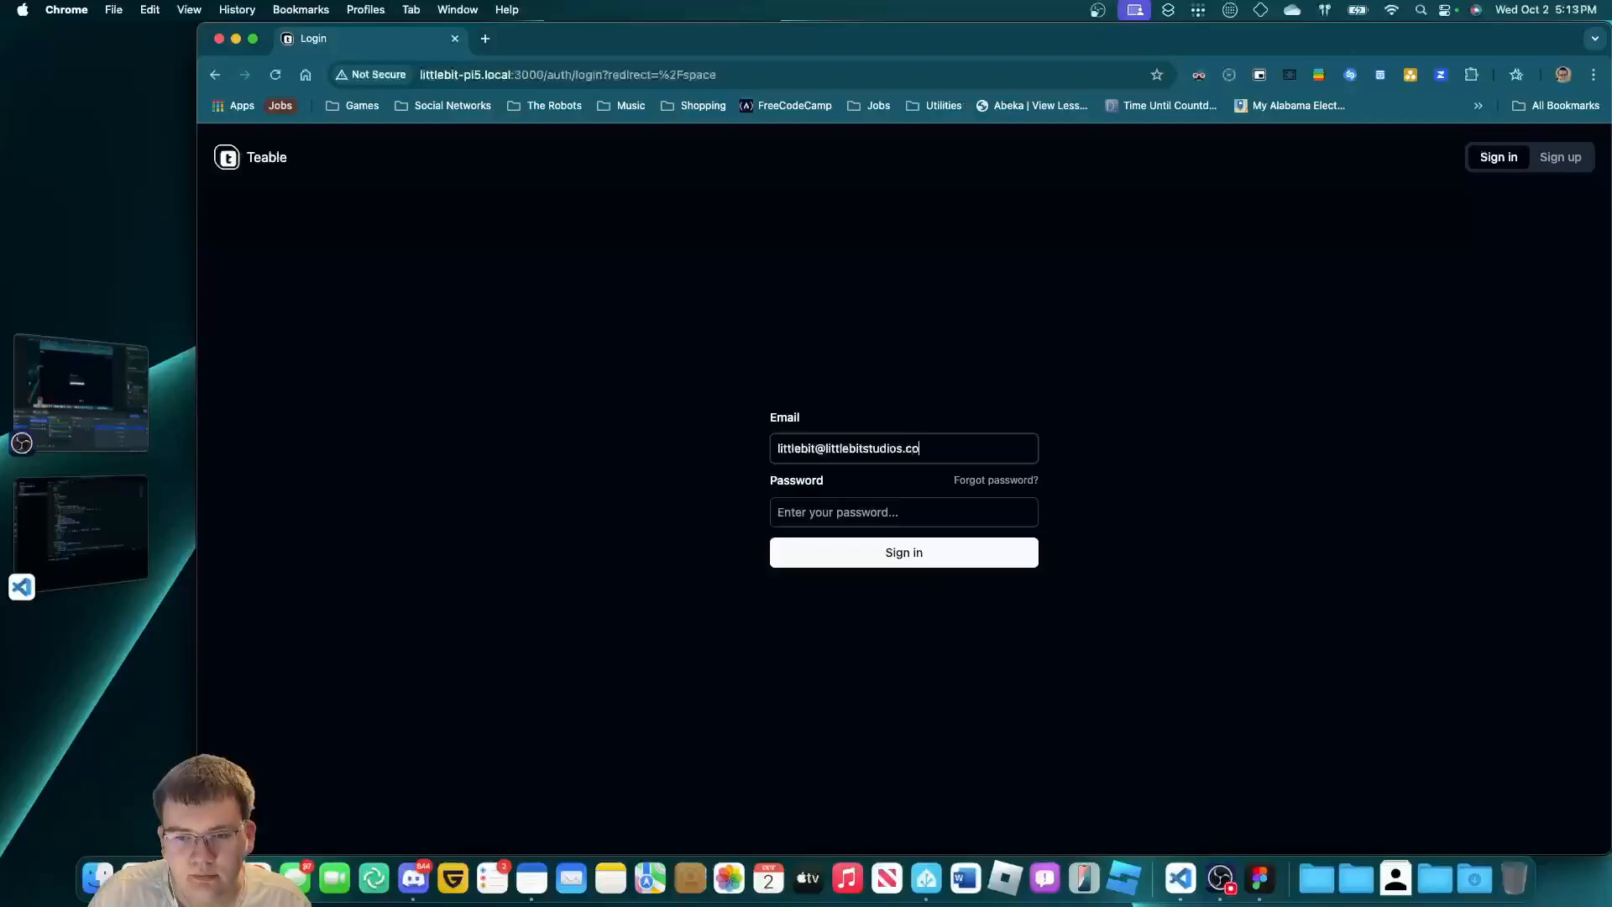
pyautogui.press('Tab')
pyautogui.press('Tab')
pyautogui.write('••')
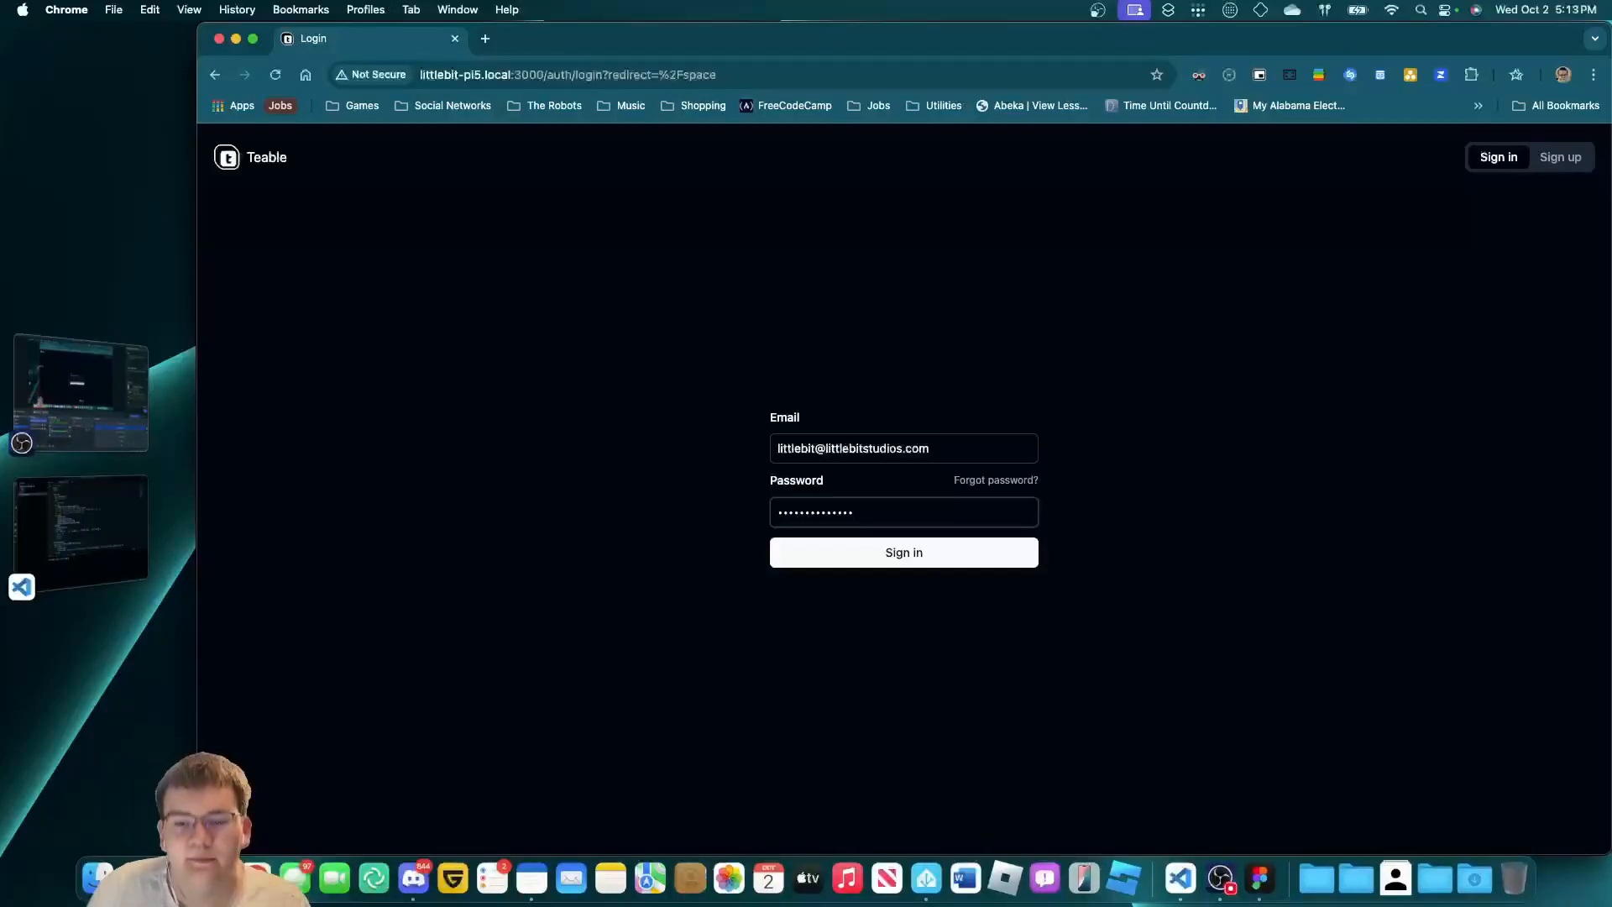
# Attempt sign-in, then switch to the Sign up form after the not-registered error.
pyautogui.click(963, 548)
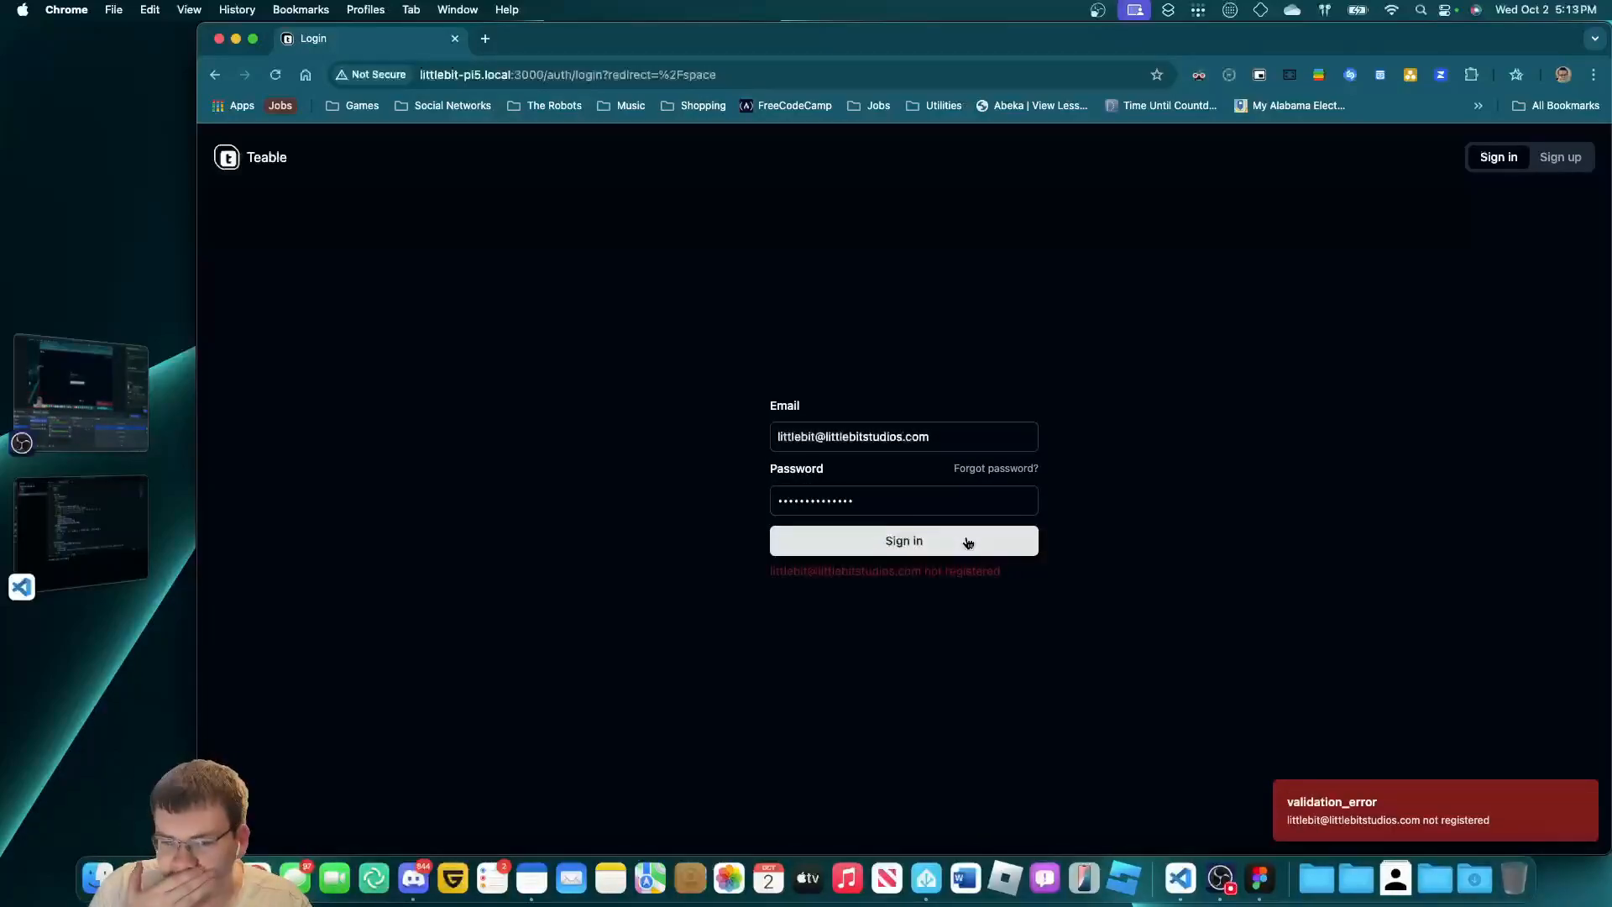
pyautogui.click(1582, 165)
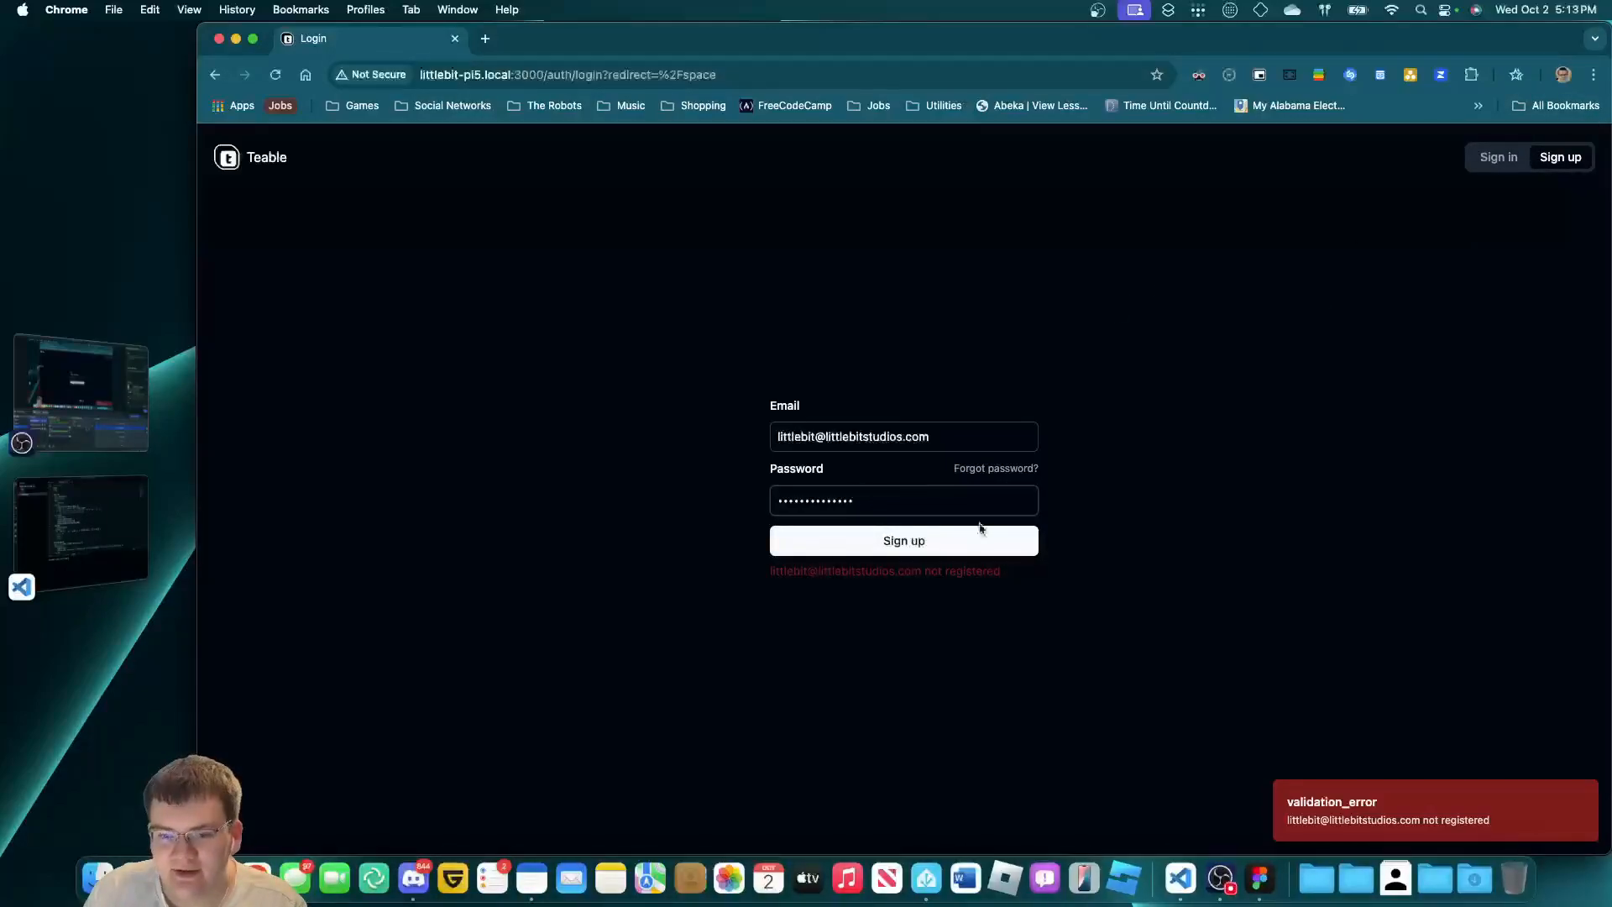
pyautogui.click(967, 427)
pyautogui.click(1011, 489)
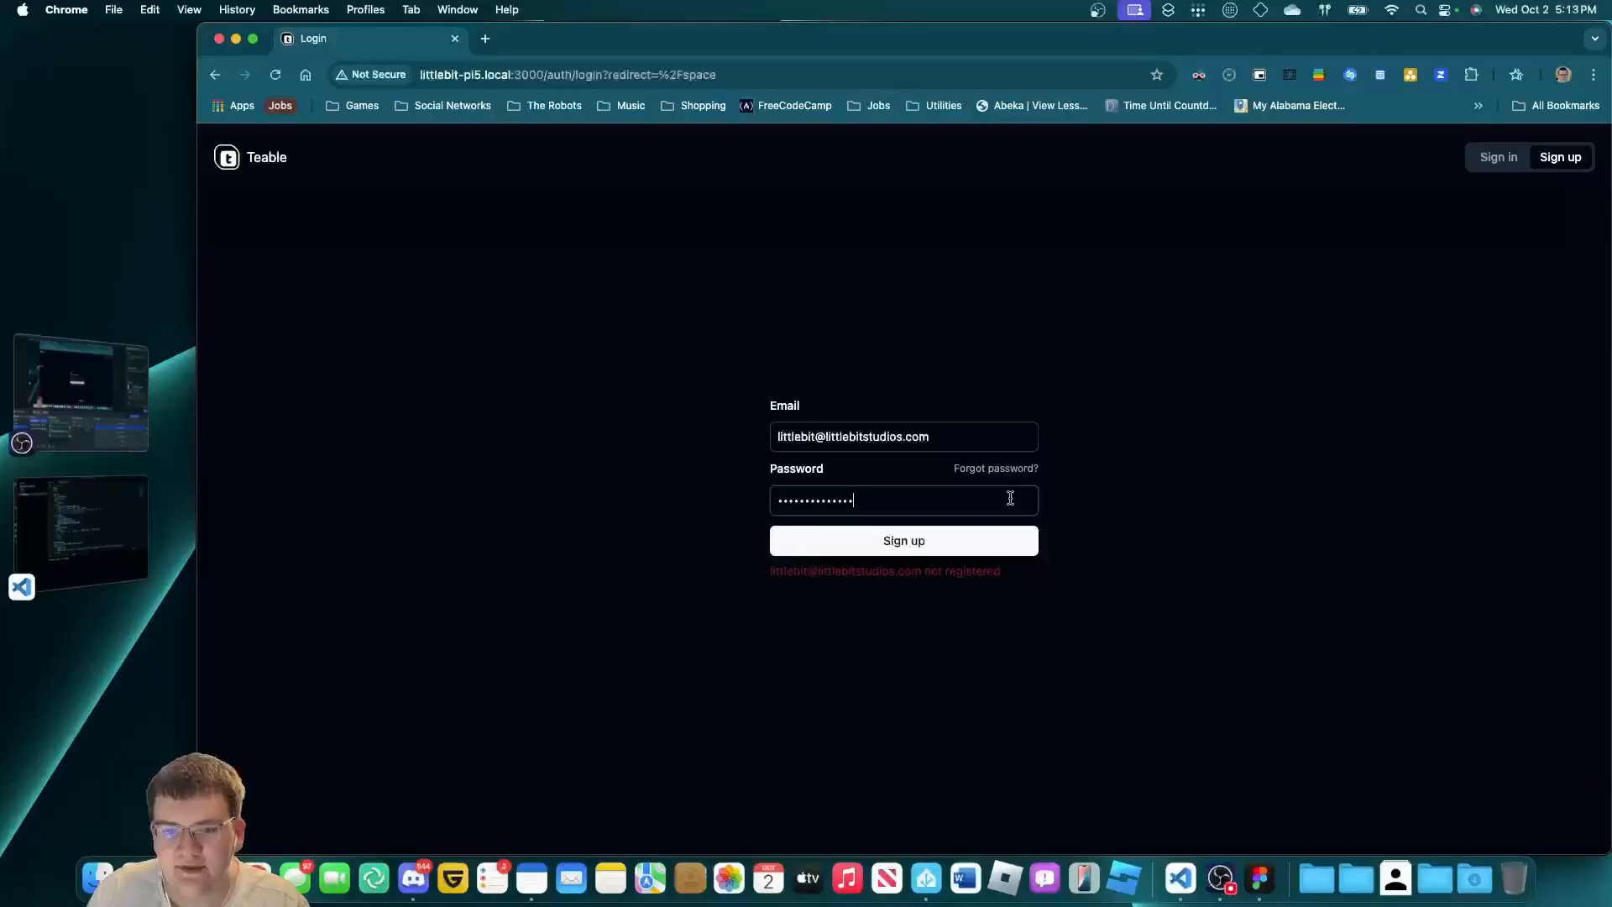
# Sign up the new account, skip the onboarding tour, and rename the default space to LittleBit's Space.
pyautogui.click(1003, 543)
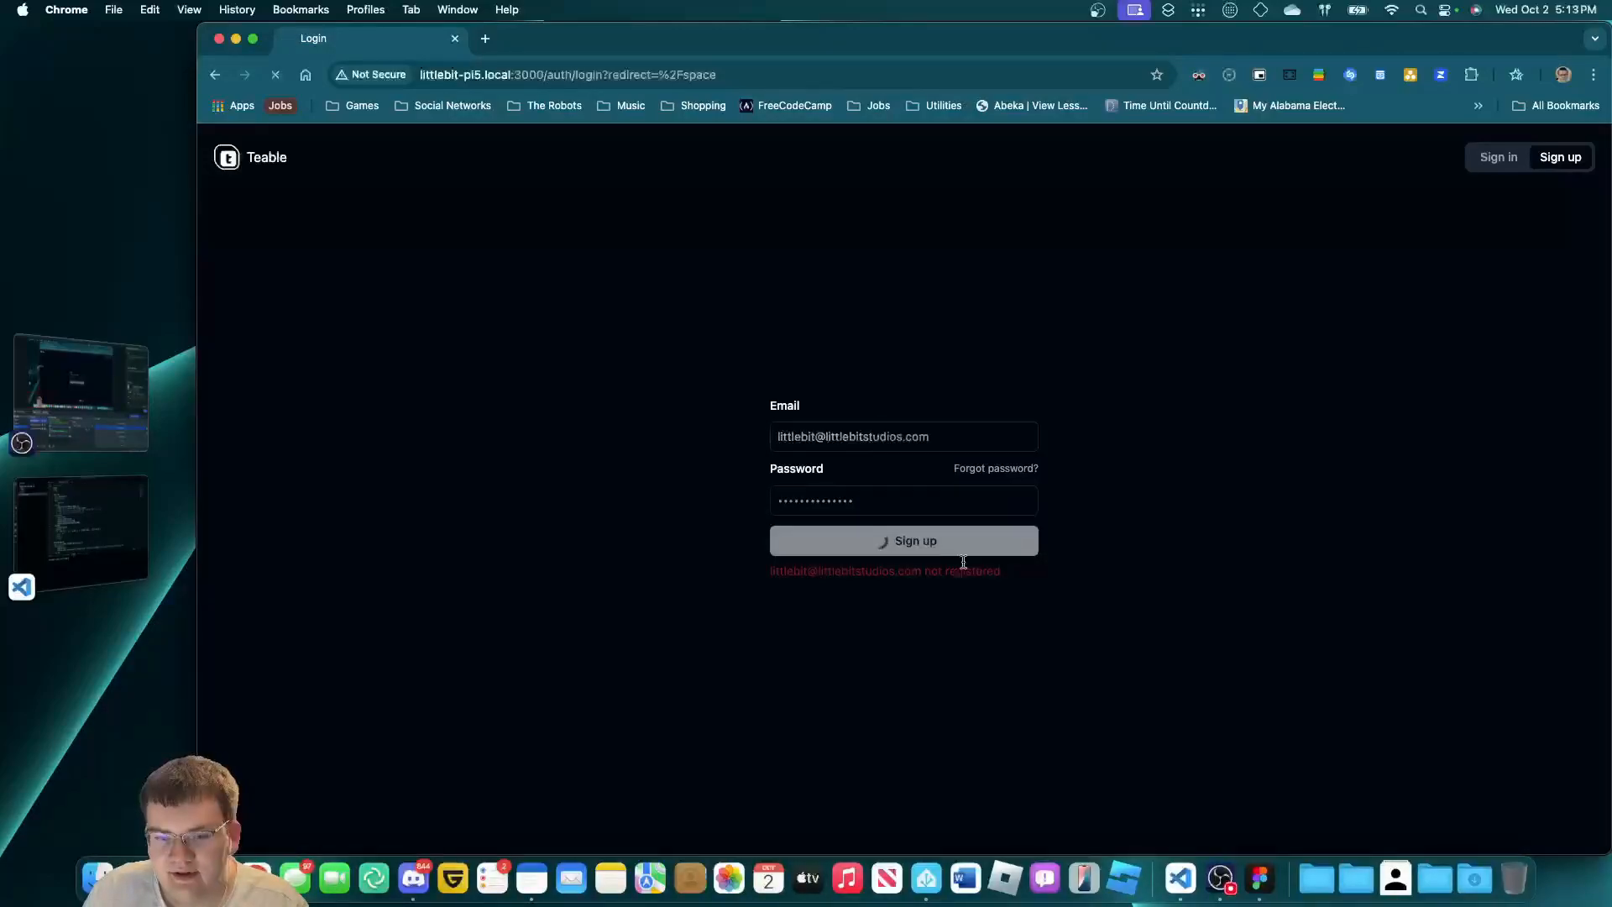
pyautogui.click(1369, 380)
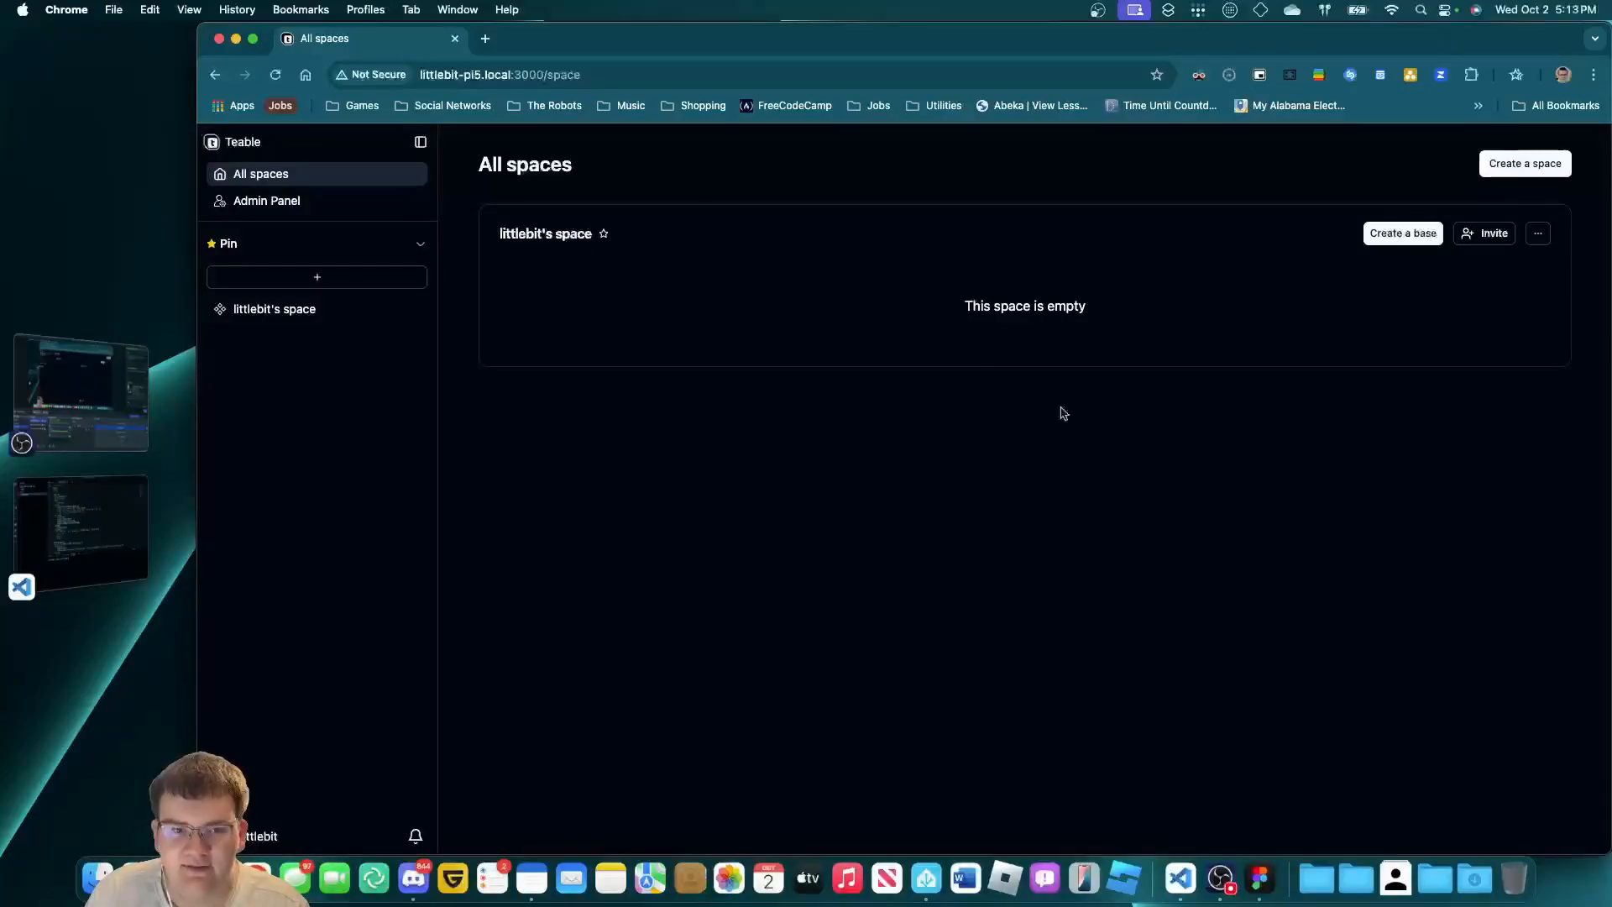
pyautogui.doubleClick(529, 229)
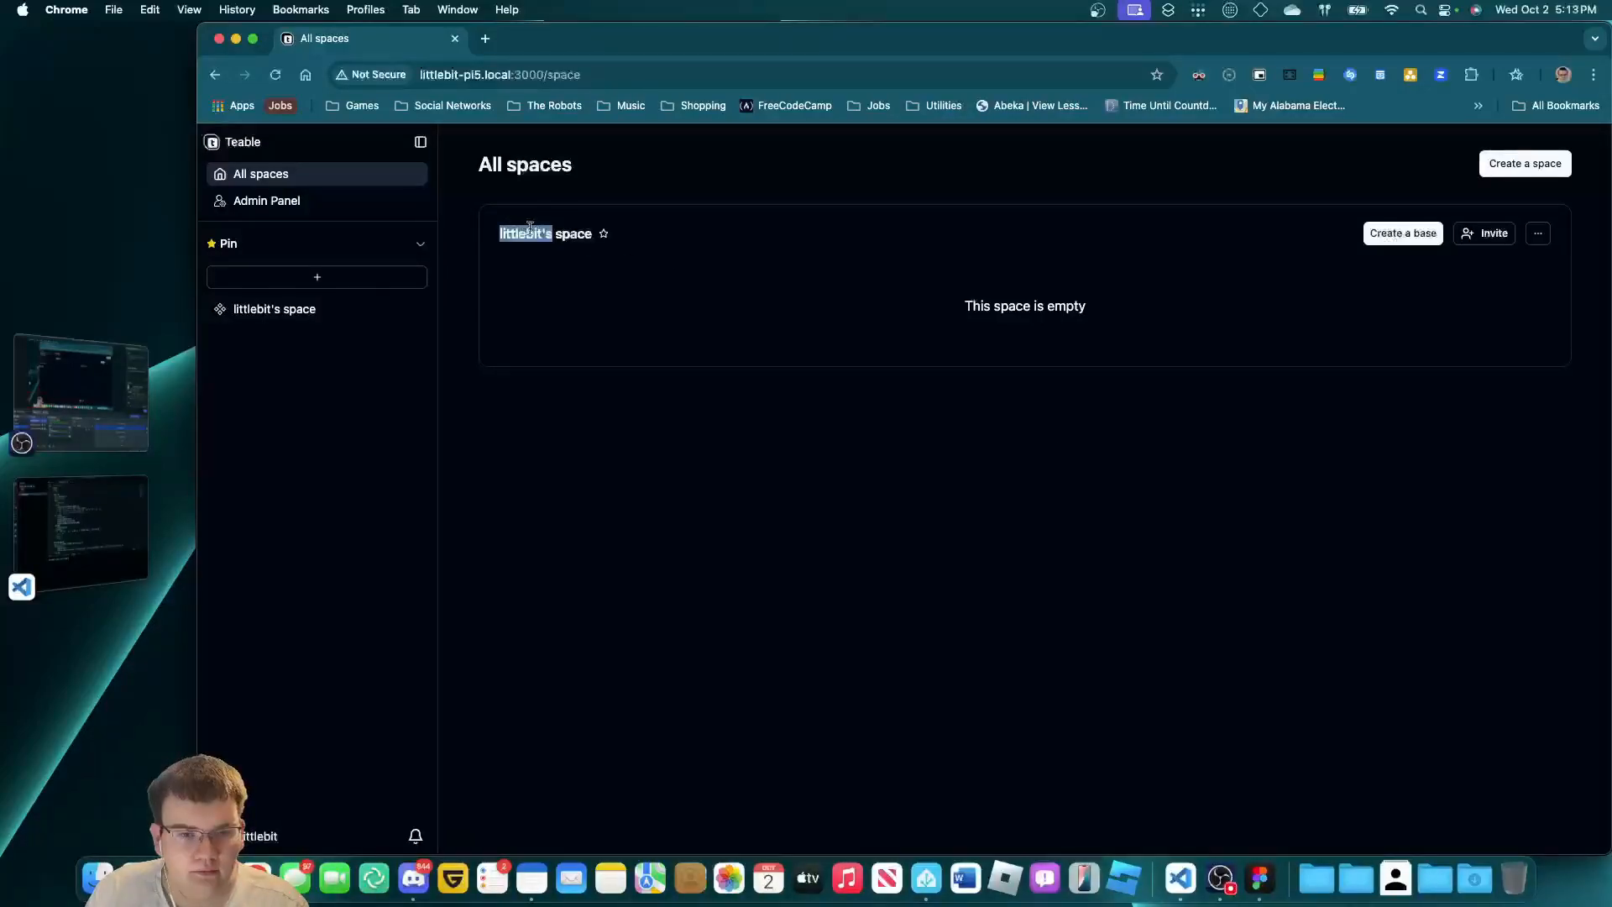
pyautogui.click(1538, 234)
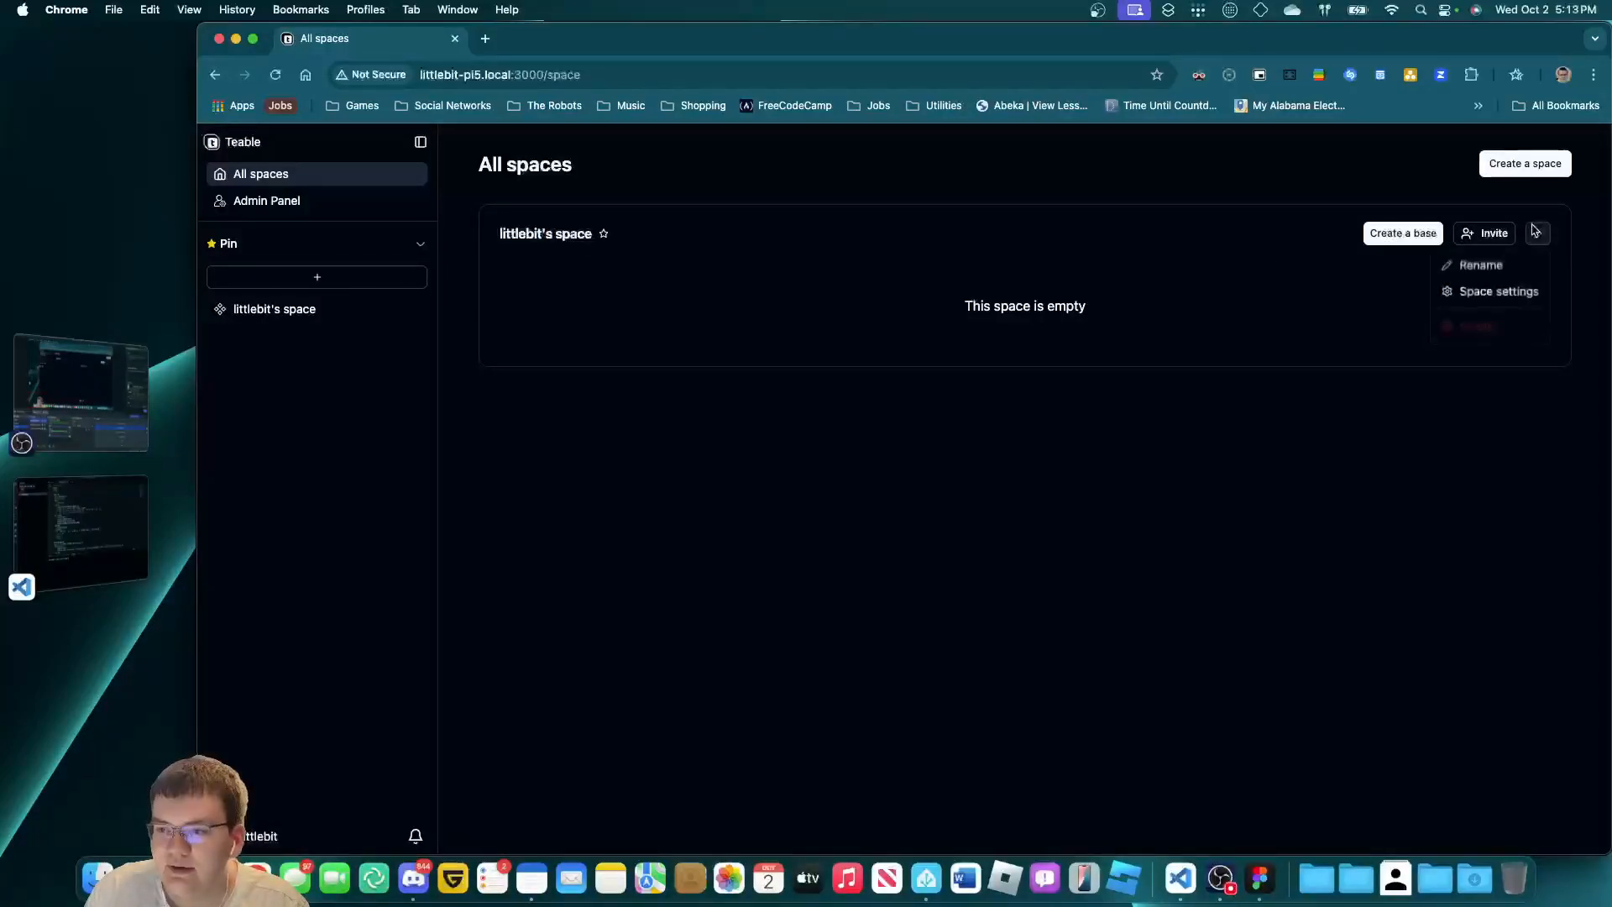
pyautogui.click(1501, 264)
pyautogui.doubleClick(521, 234)
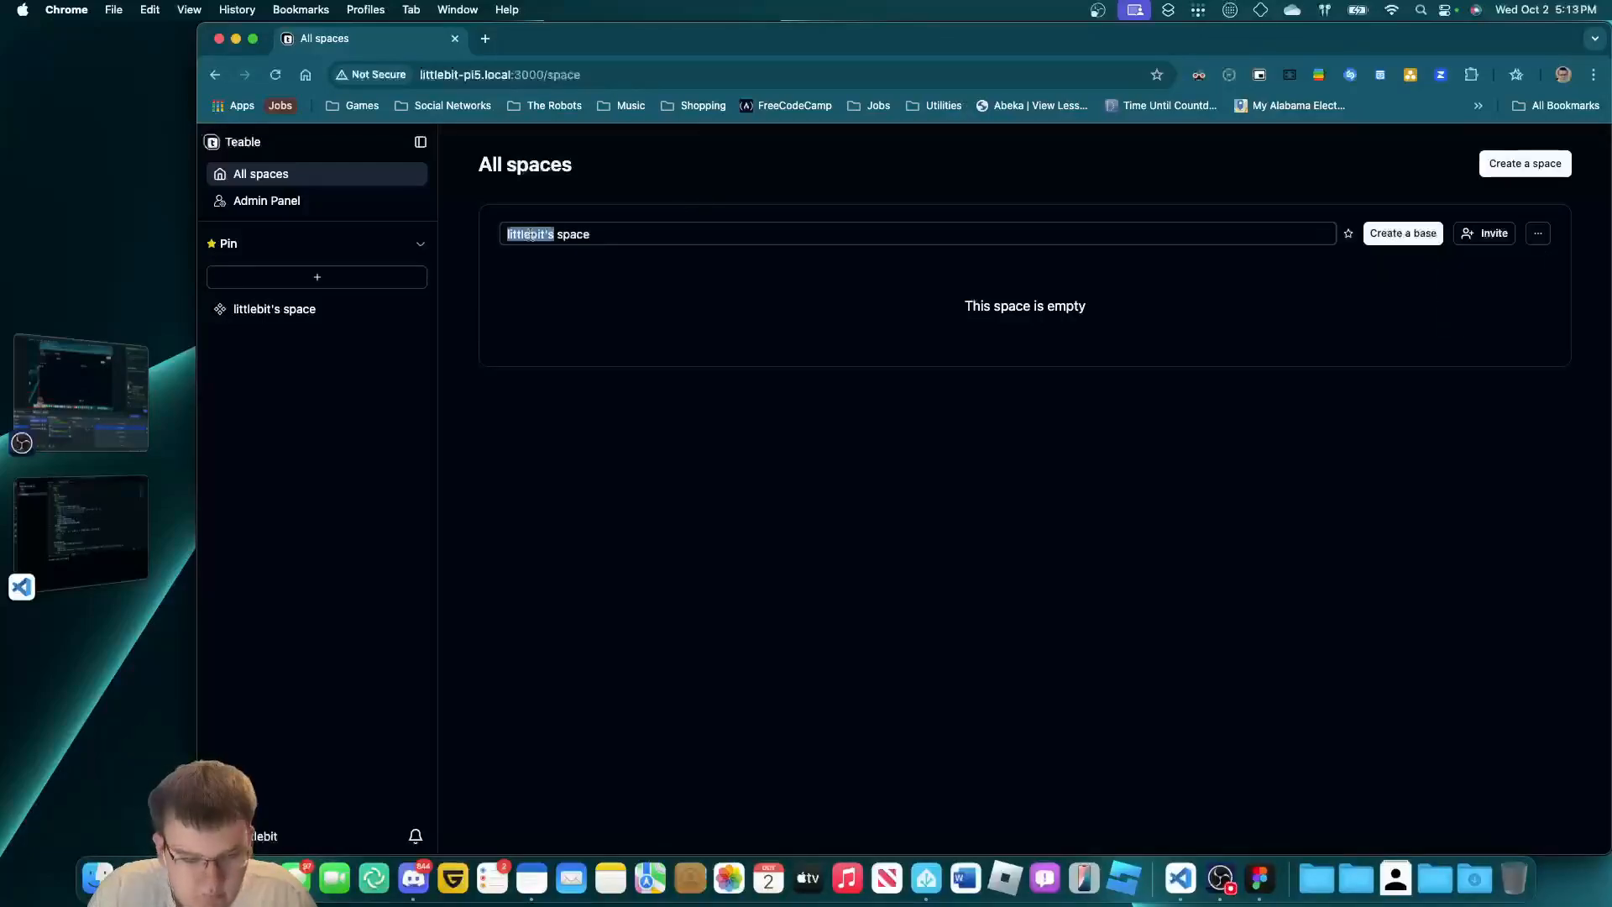
pyautogui.write("LittleBit's ")
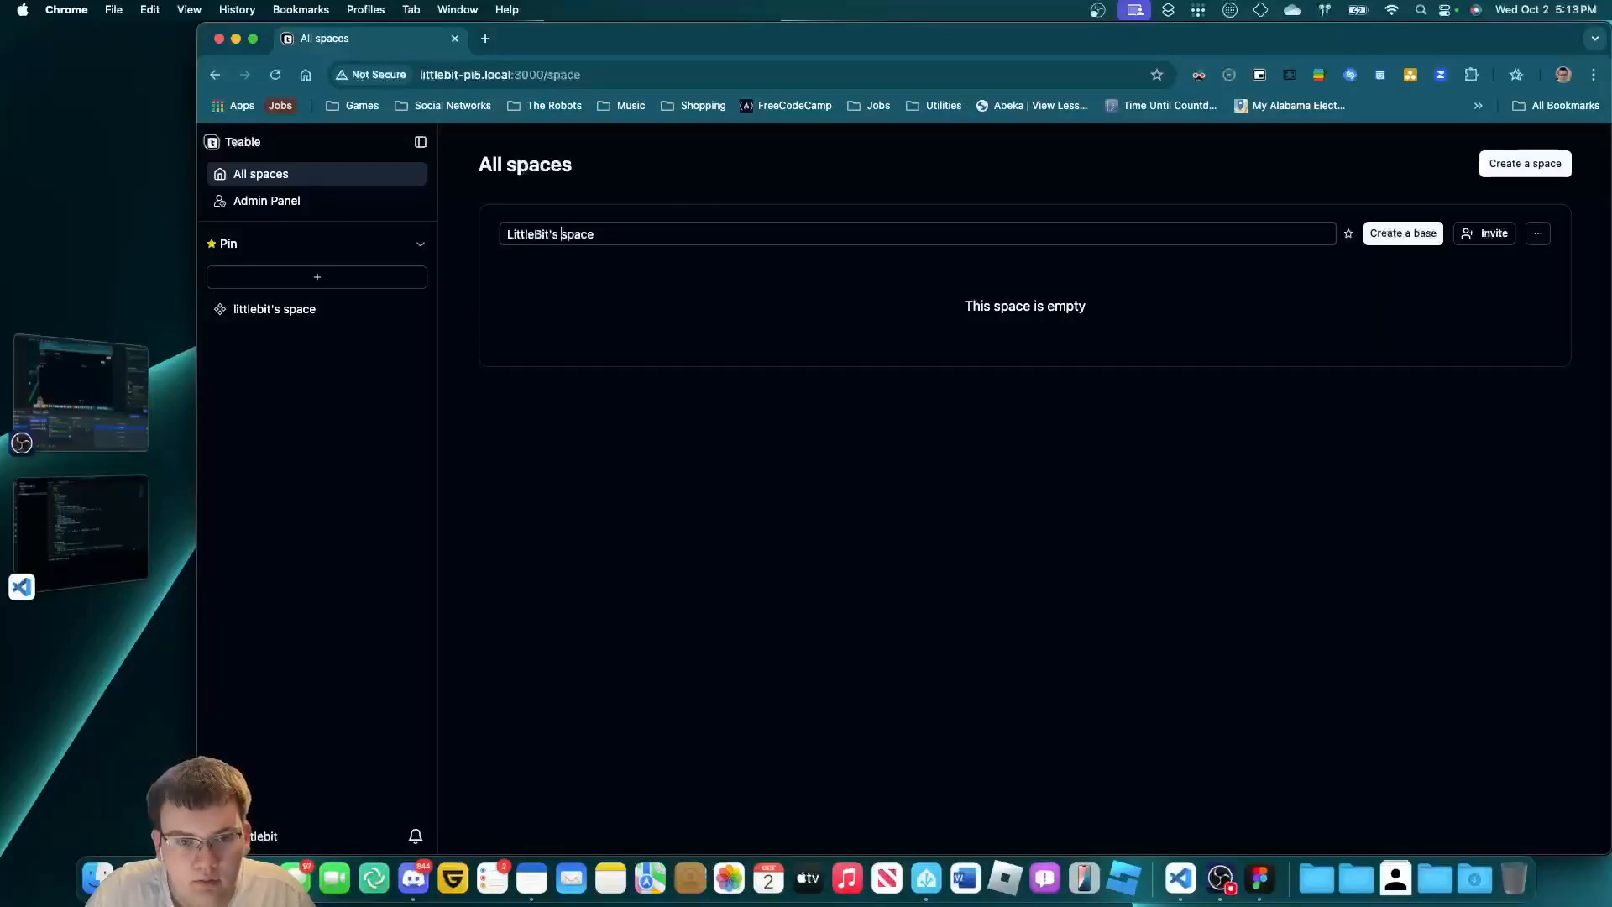
pyautogui.write('S')
pyautogui.press('Return')
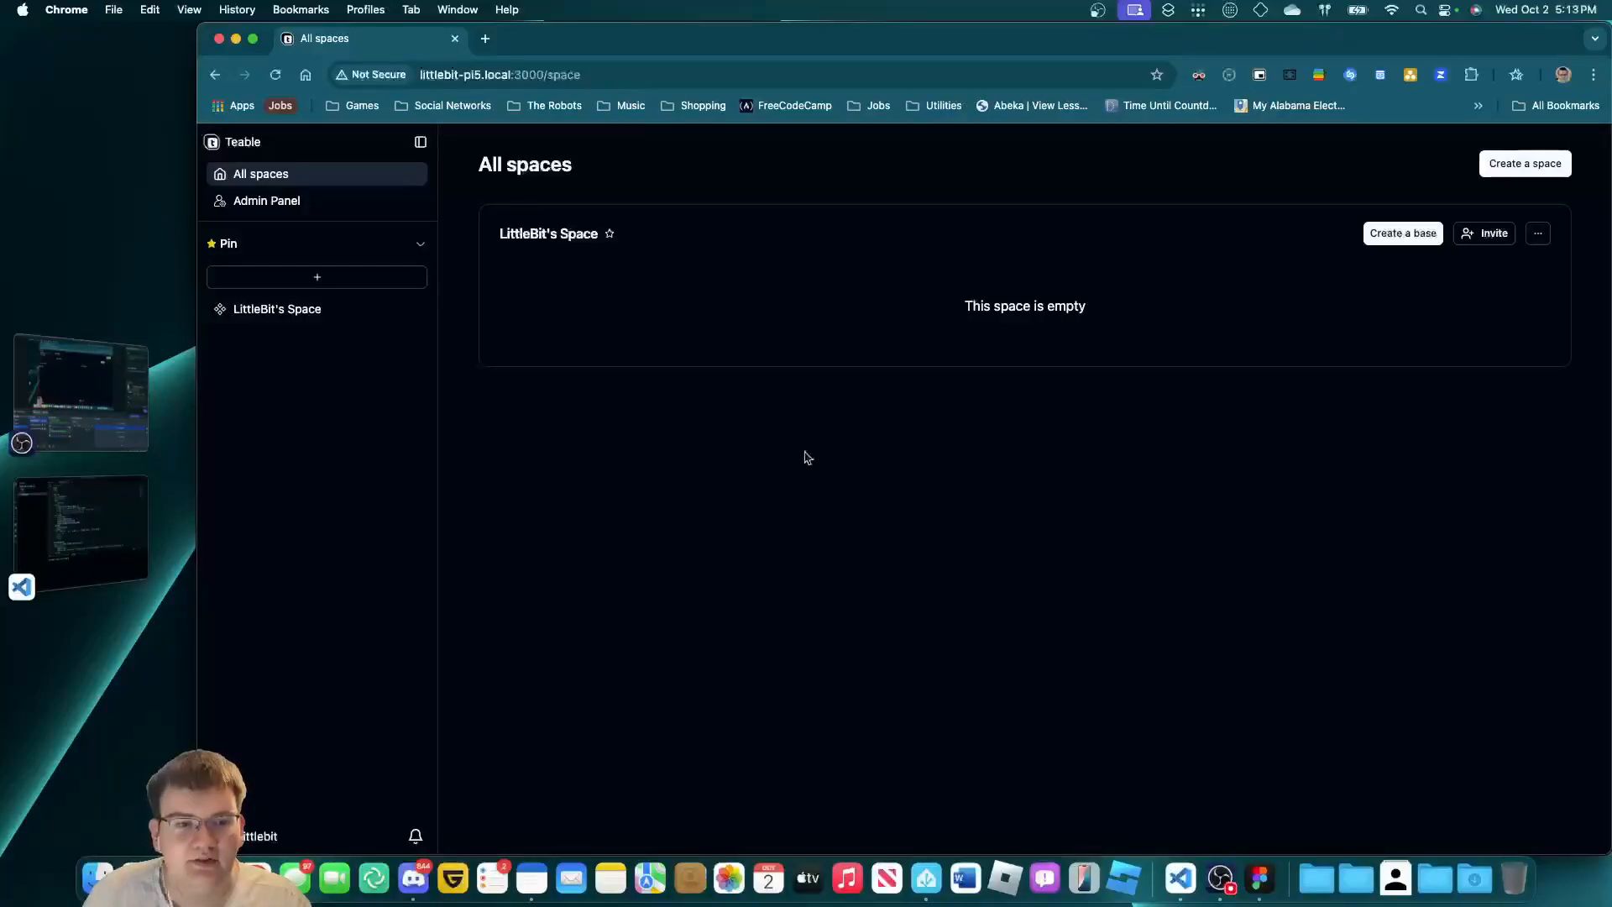
pyautogui.click(1403, 233)
# Create a base from scratch and browse its Authority Matrix, Automation and Dashboard pages.
pyautogui.click(800, 534)
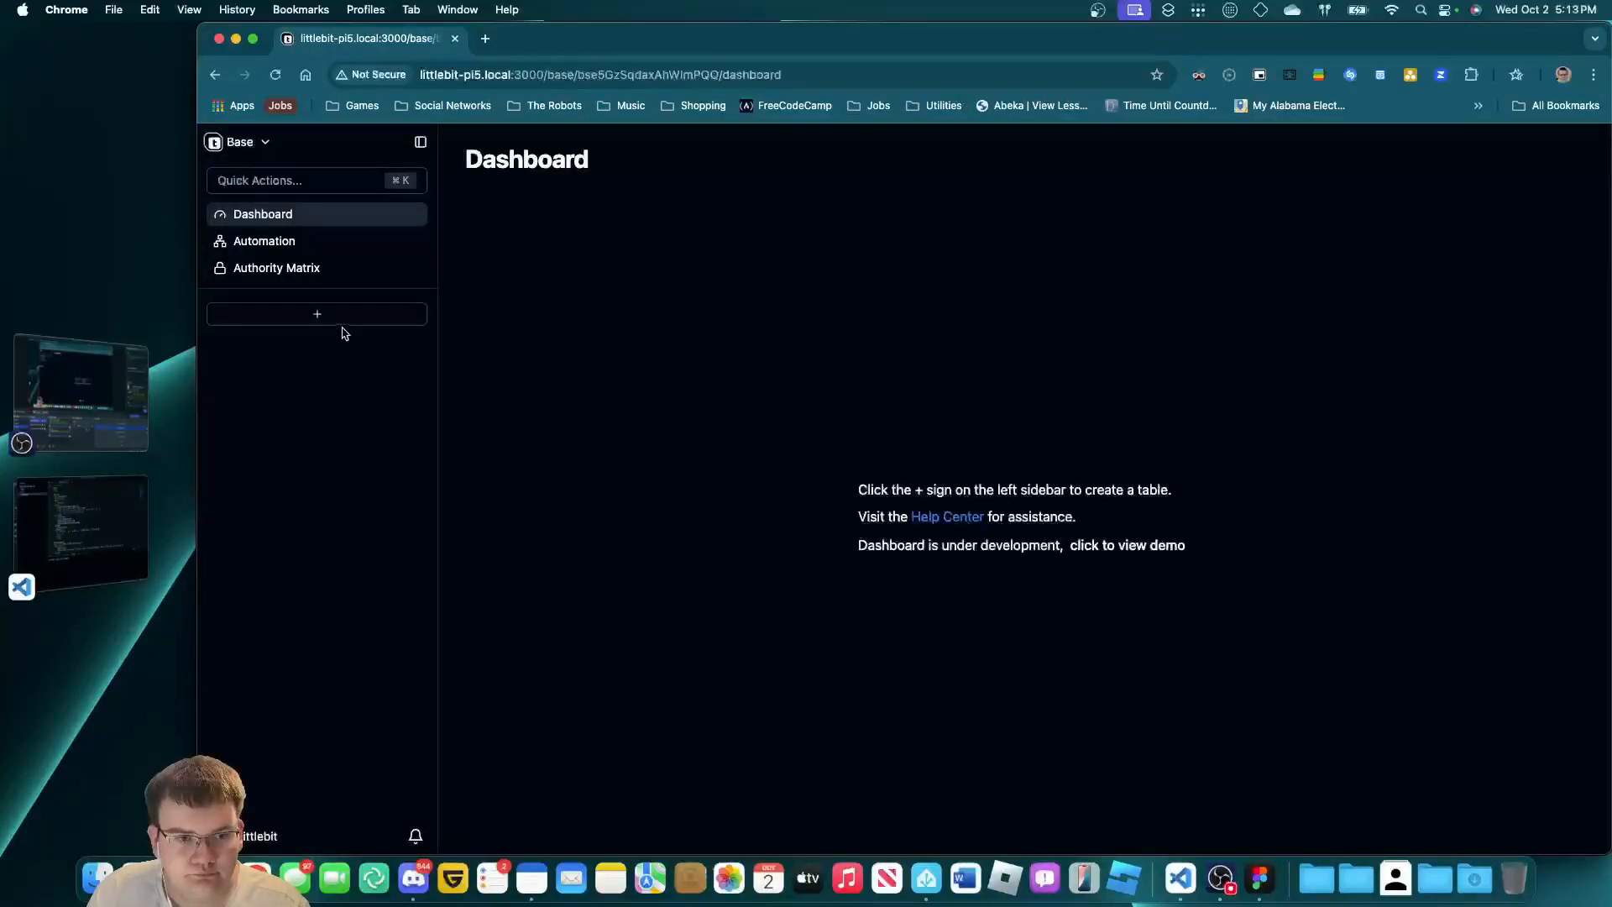
pyautogui.click(334, 270)
pyautogui.click(352, 241)
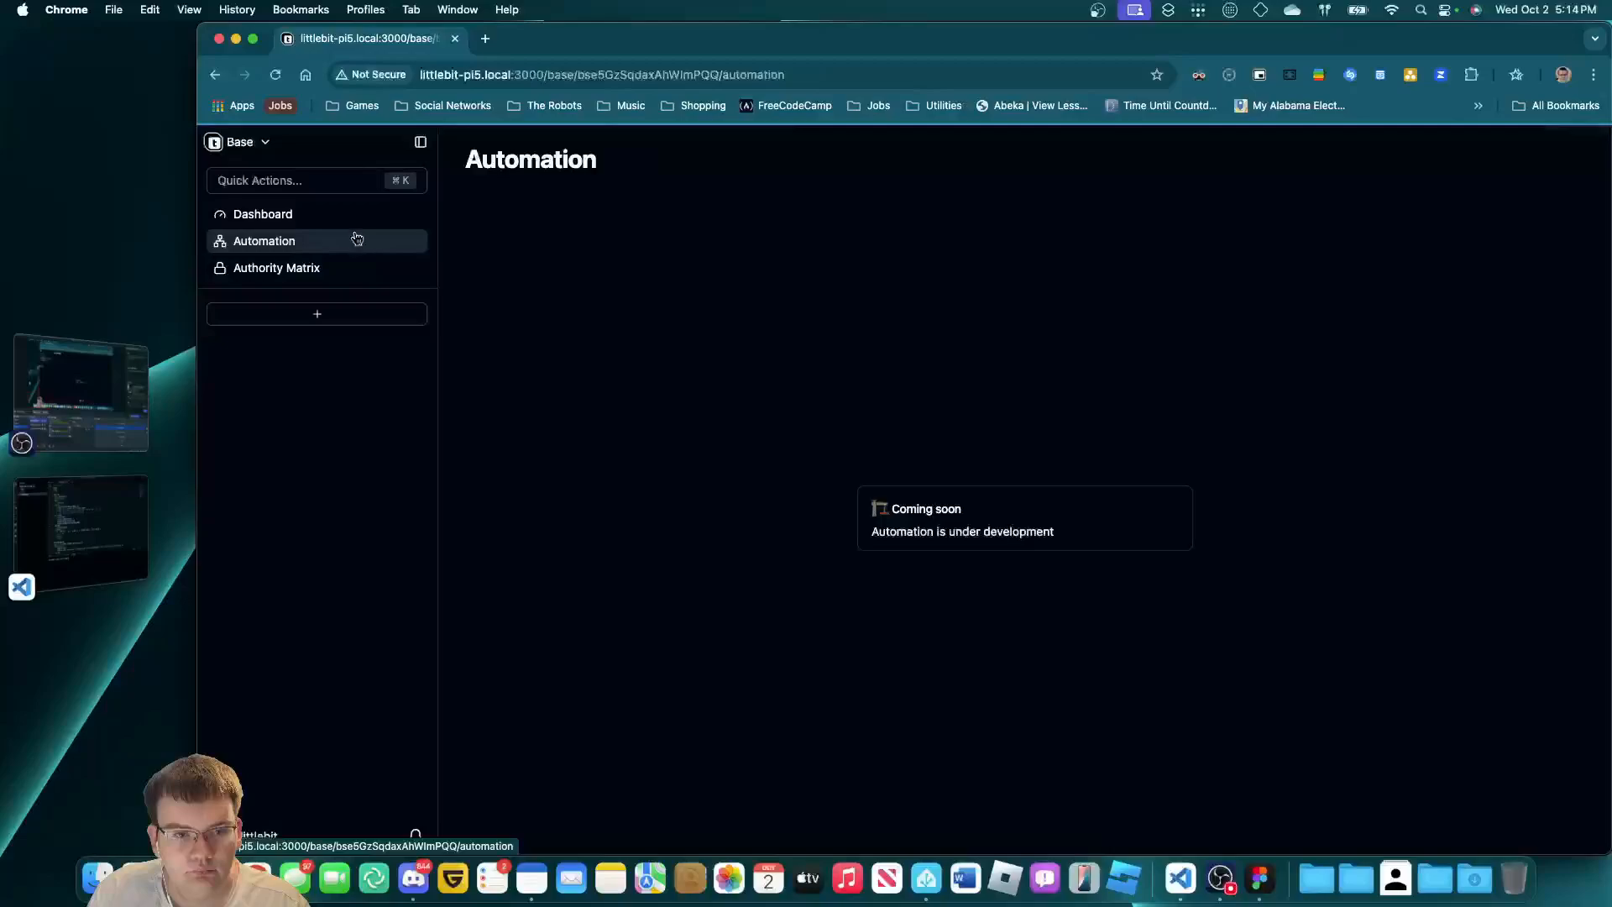
pyautogui.click(356, 217)
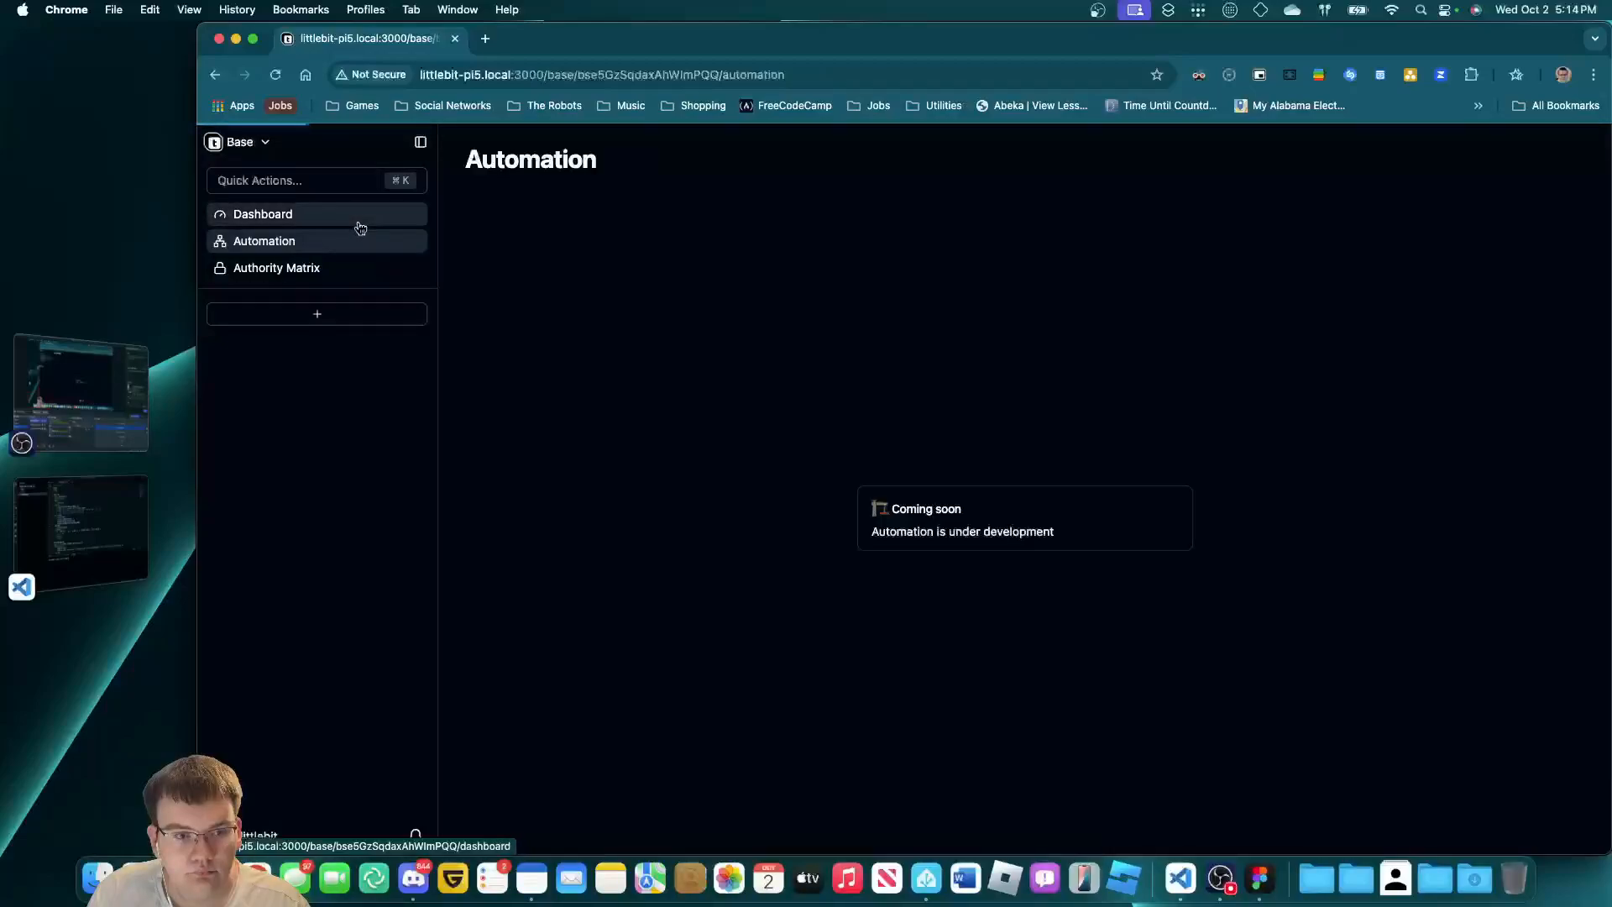
pyautogui.click(288, 267)
pyautogui.click(289, 244)
pyautogui.click(290, 220)
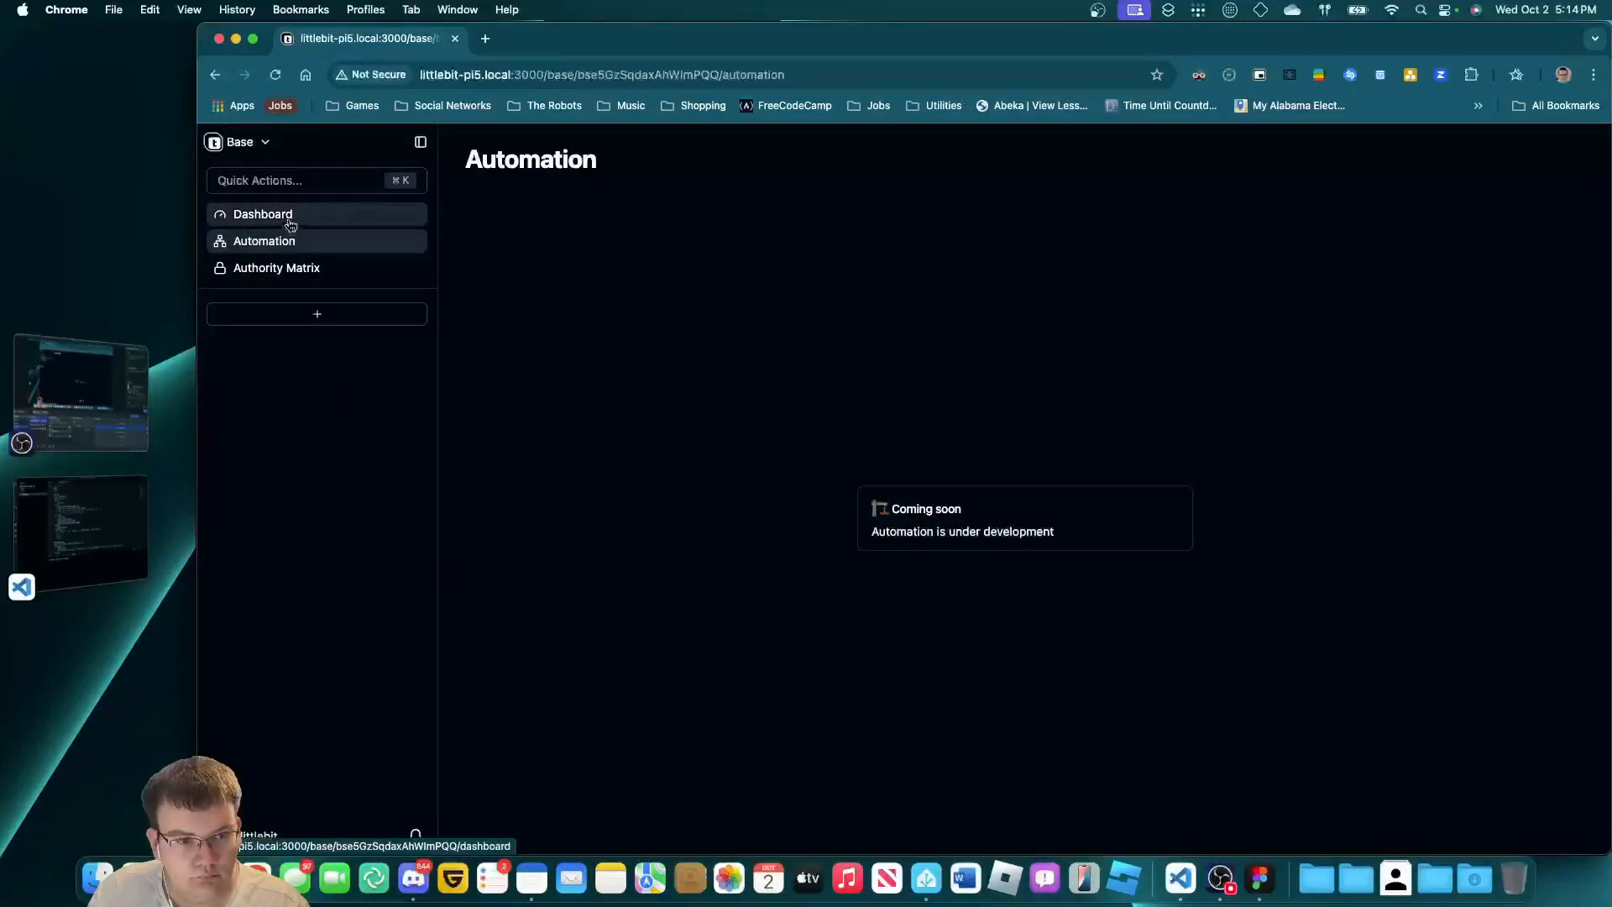
pyautogui.click(312, 267)
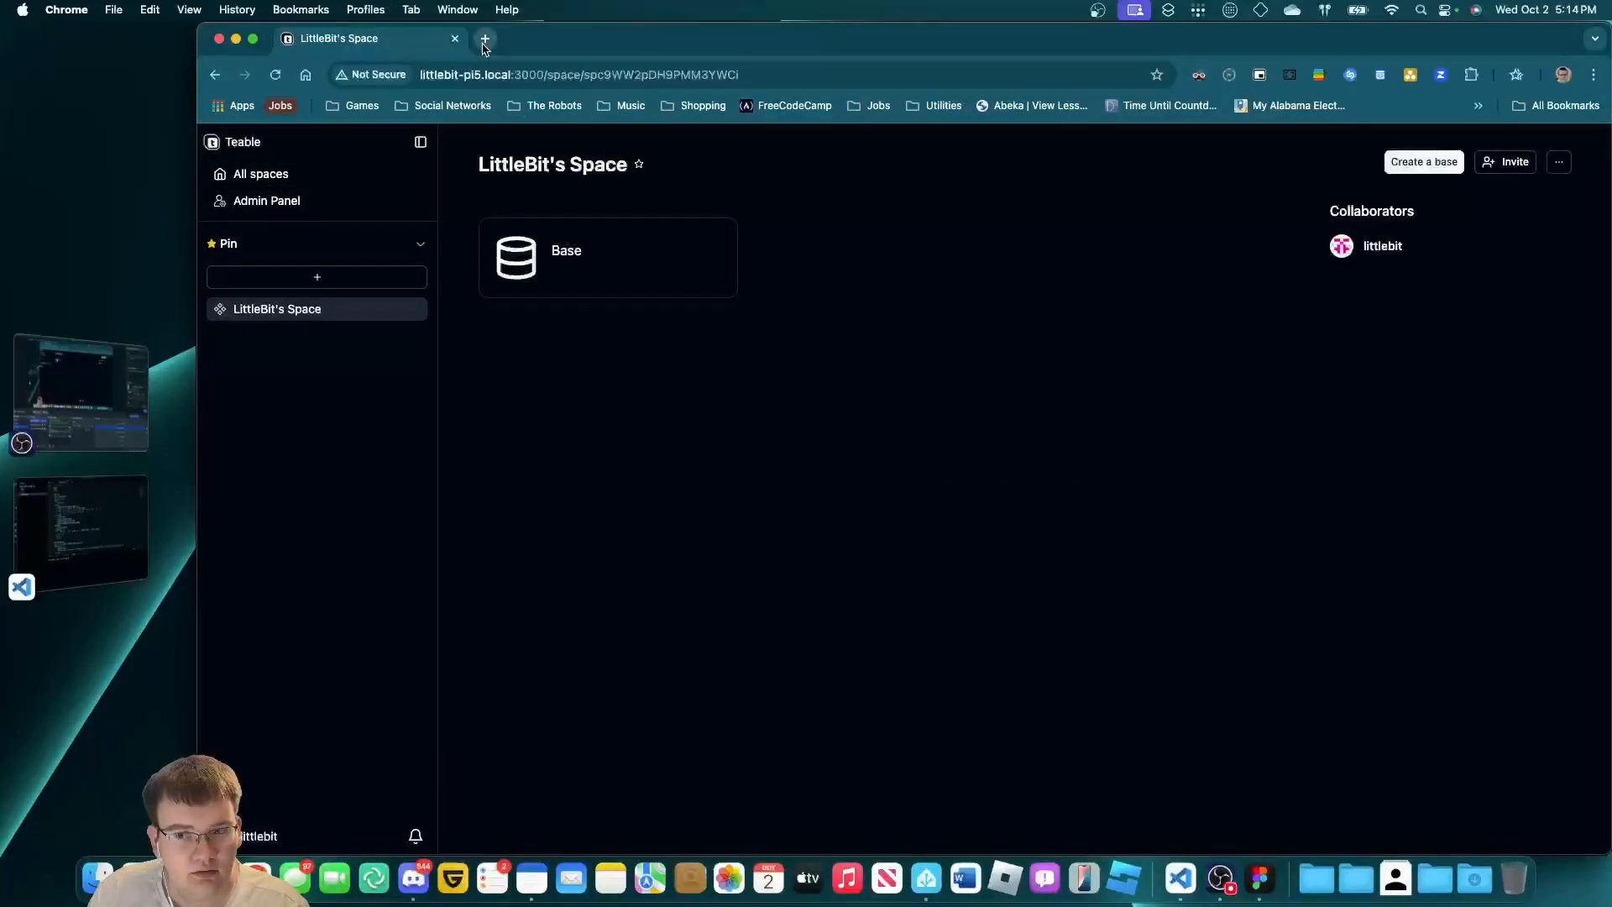
pyautogui.click(323, 173)
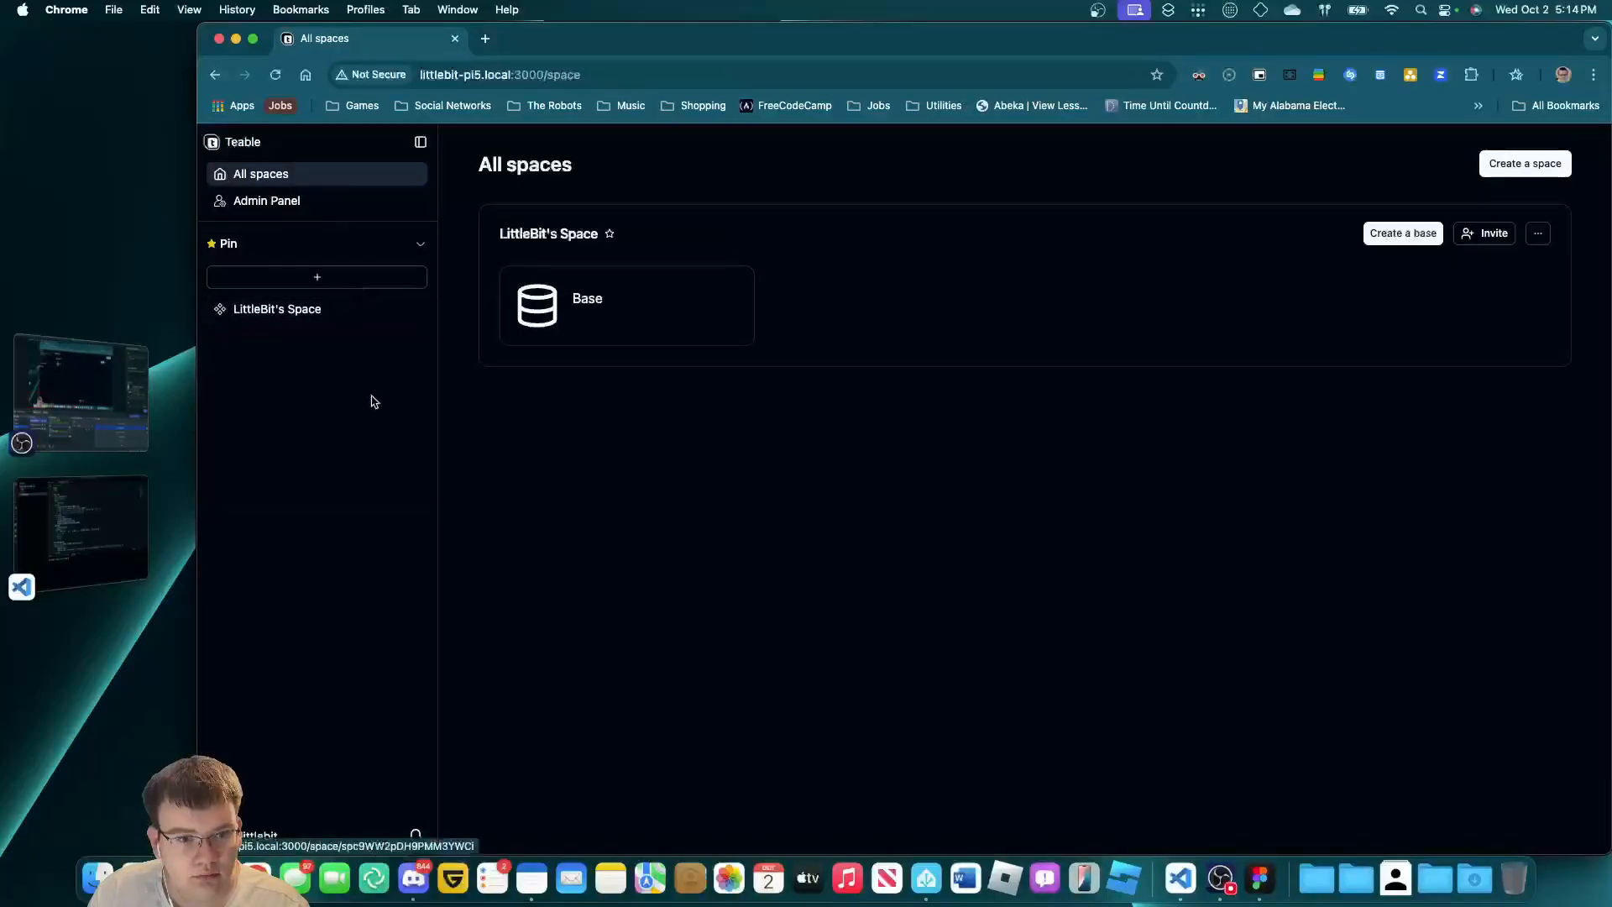
# Look at the hosted Teable instance's Trash and Shared bases in a new tab, then close it.
pyautogui.click(486, 38)
pyautogui.write('teable')
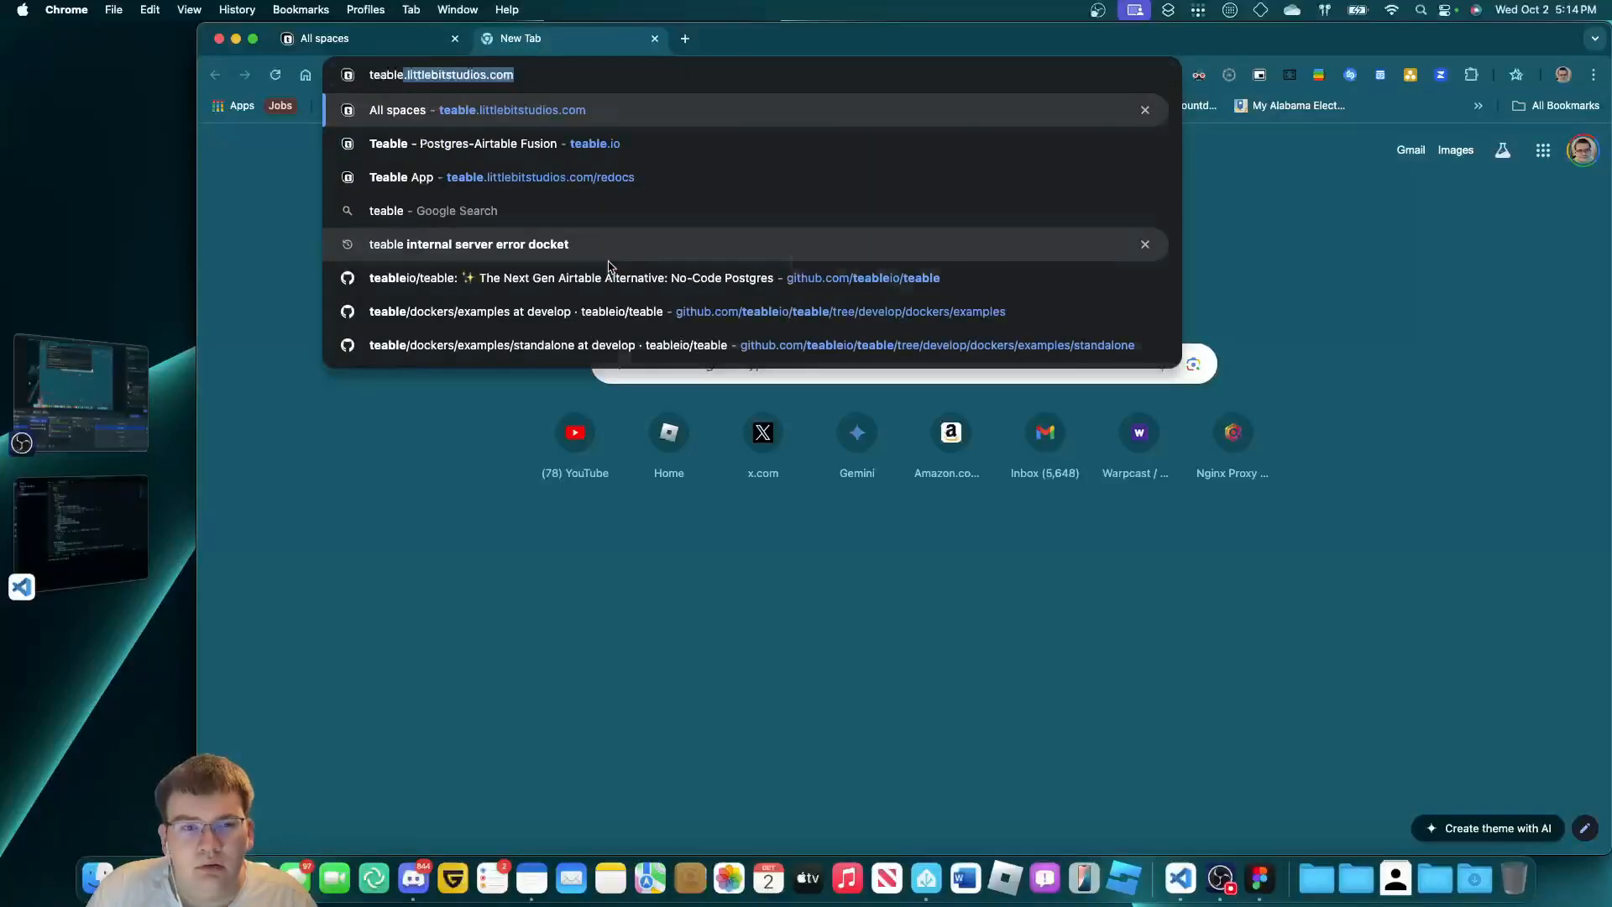
pyautogui.press('Return')
pyautogui.click(371, 256)
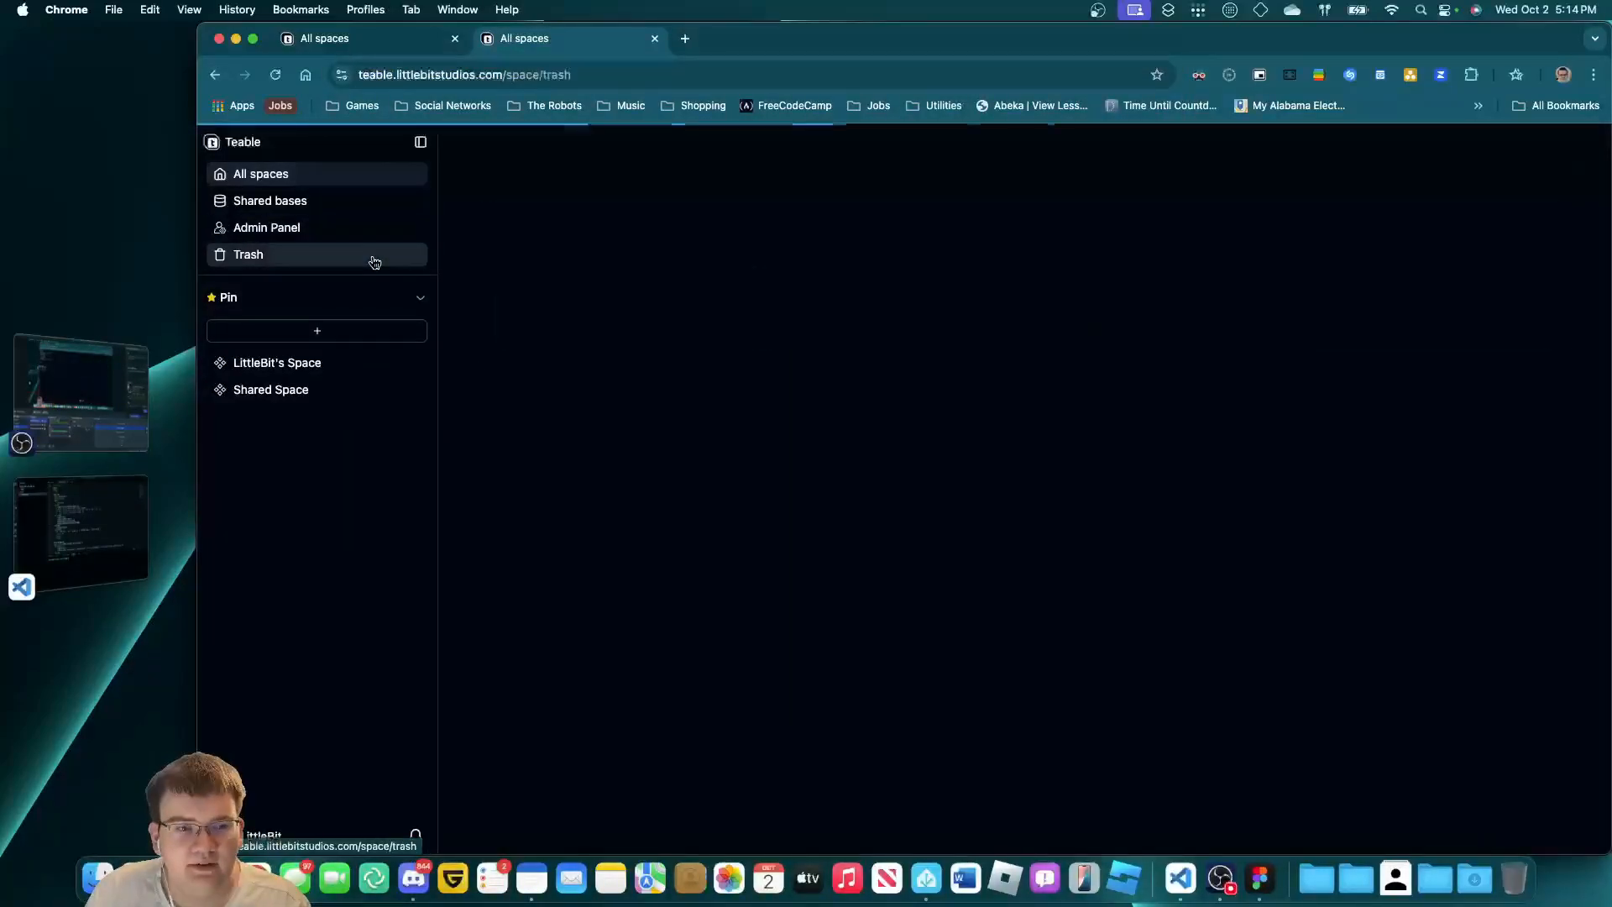
pyautogui.click(372, 204)
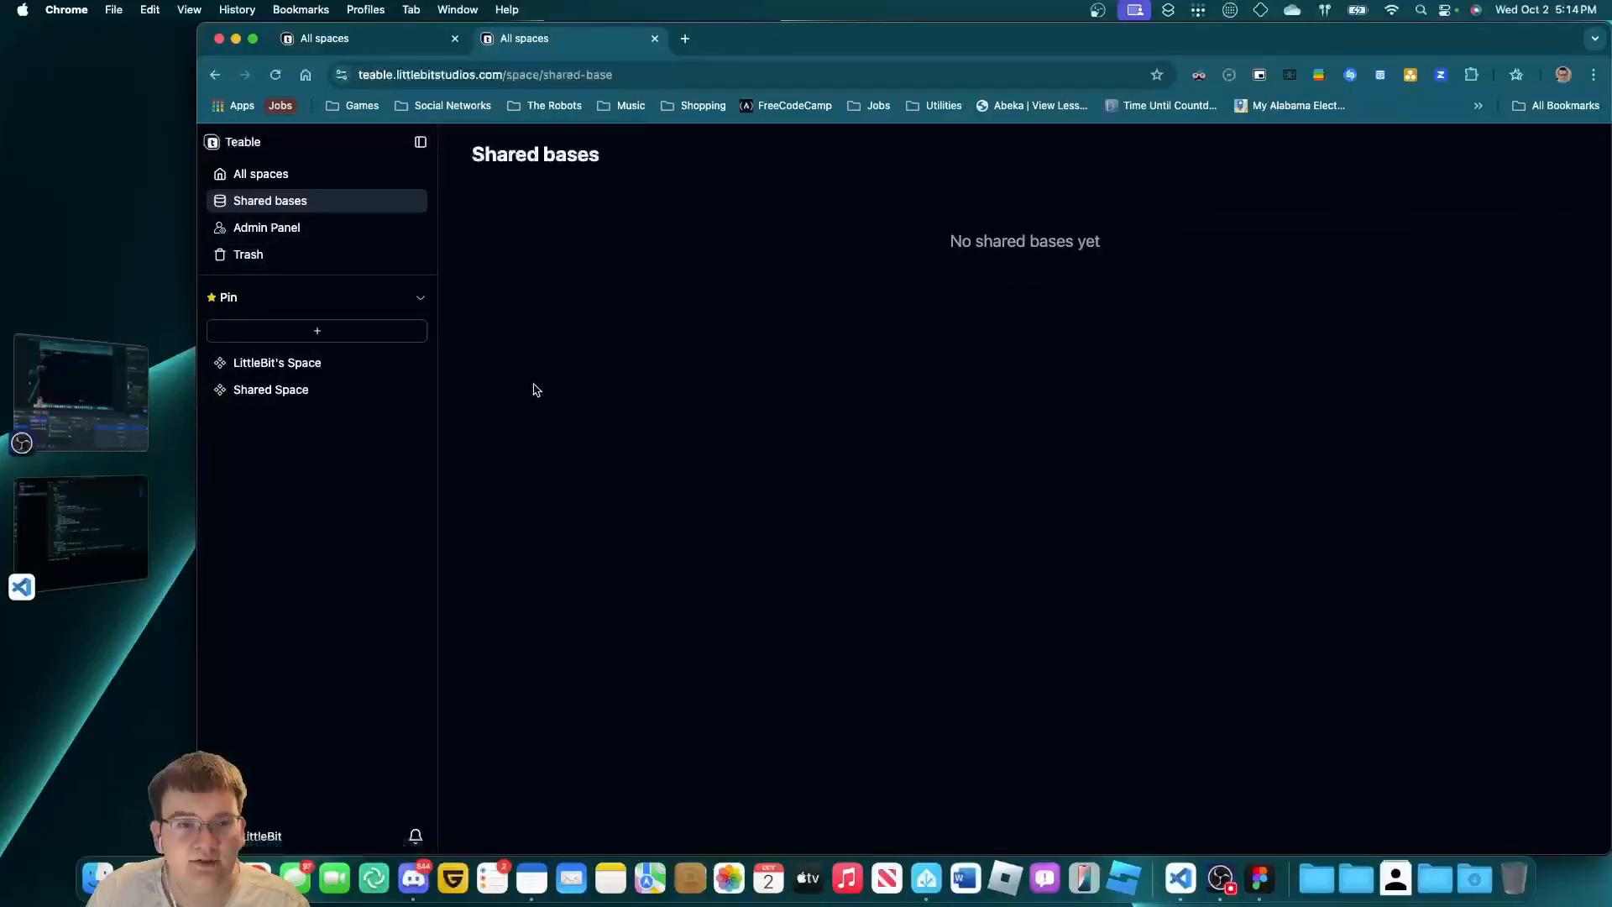
pyautogui.click(437, 50)
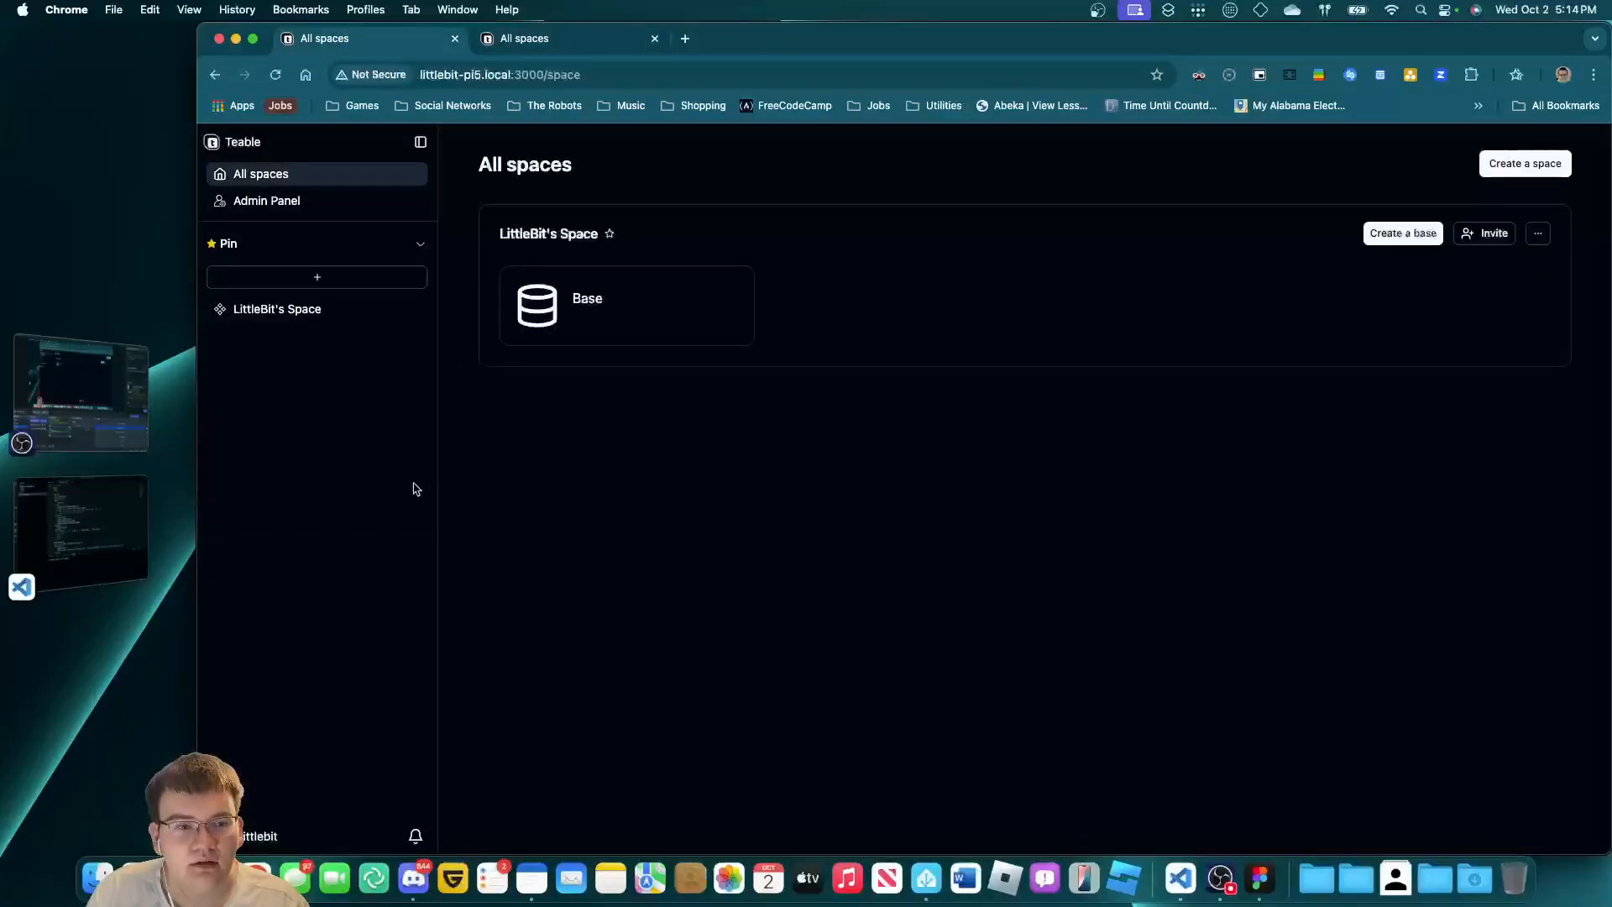
pyautogui.click(655, 39)
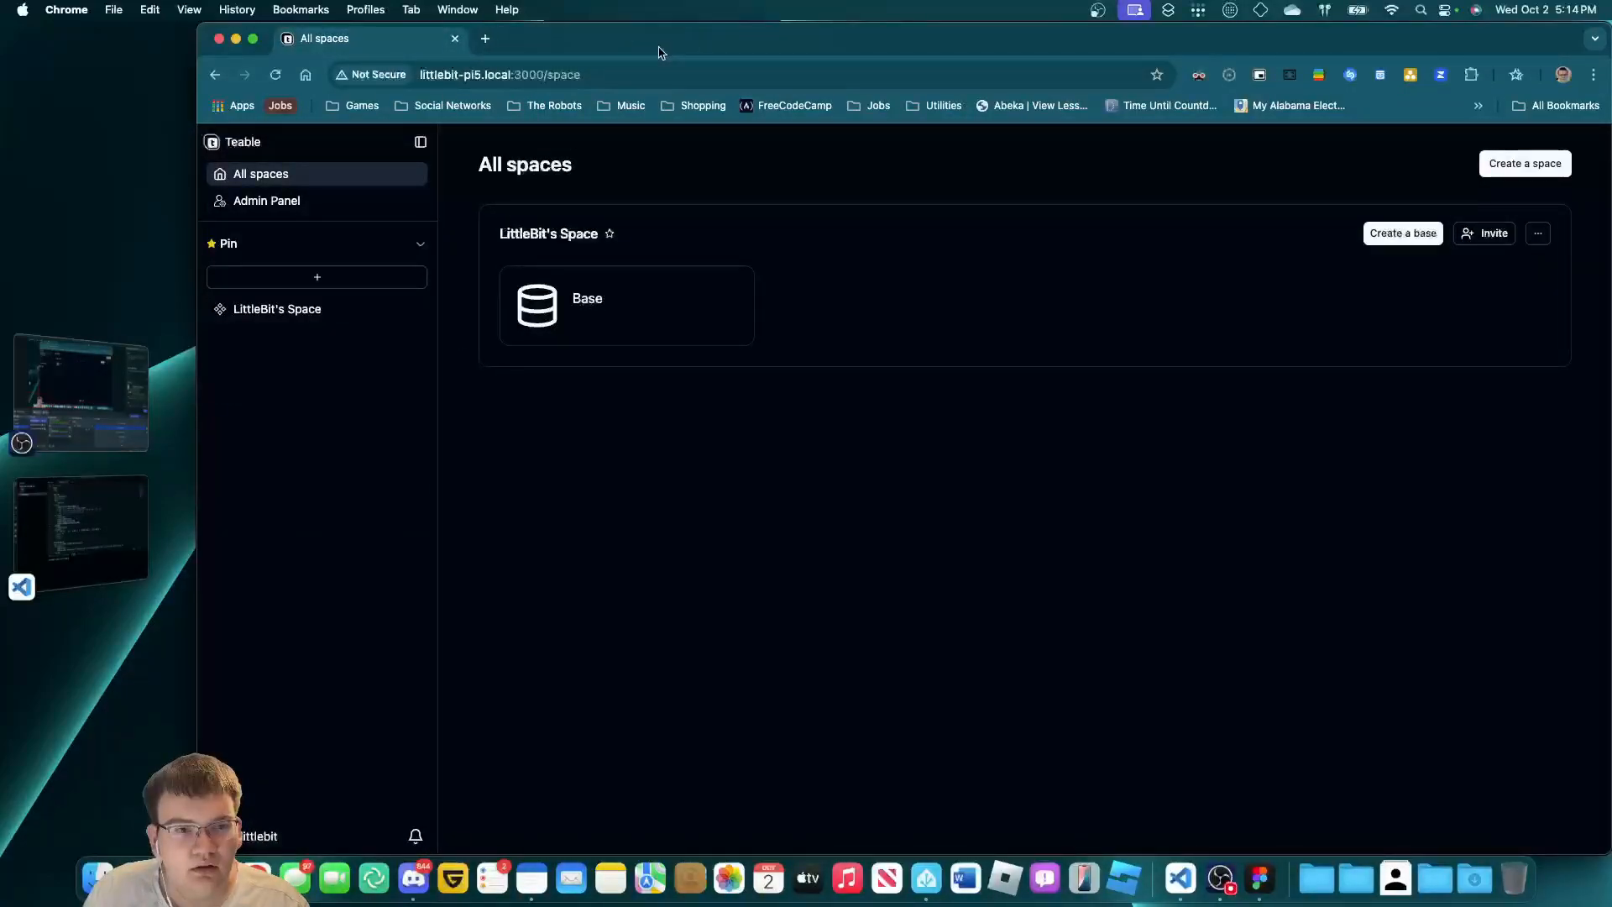
pyautogui.click(119, 505)
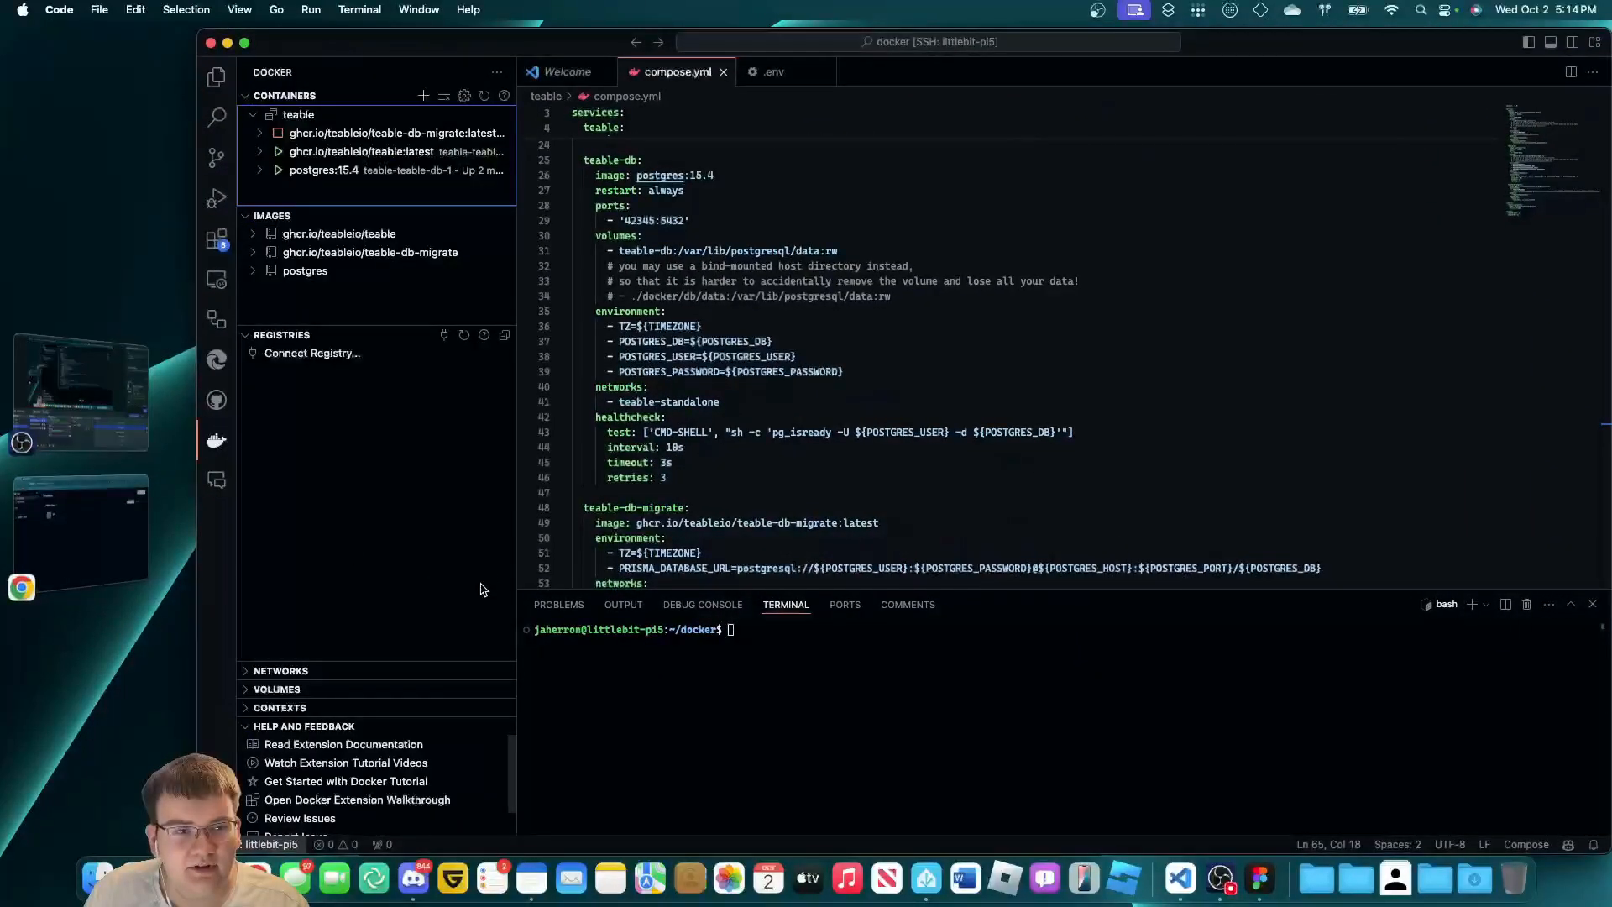
# Run Compose Down on compose.yml from the Explorer.
pyautogui.press('super+shift+e')
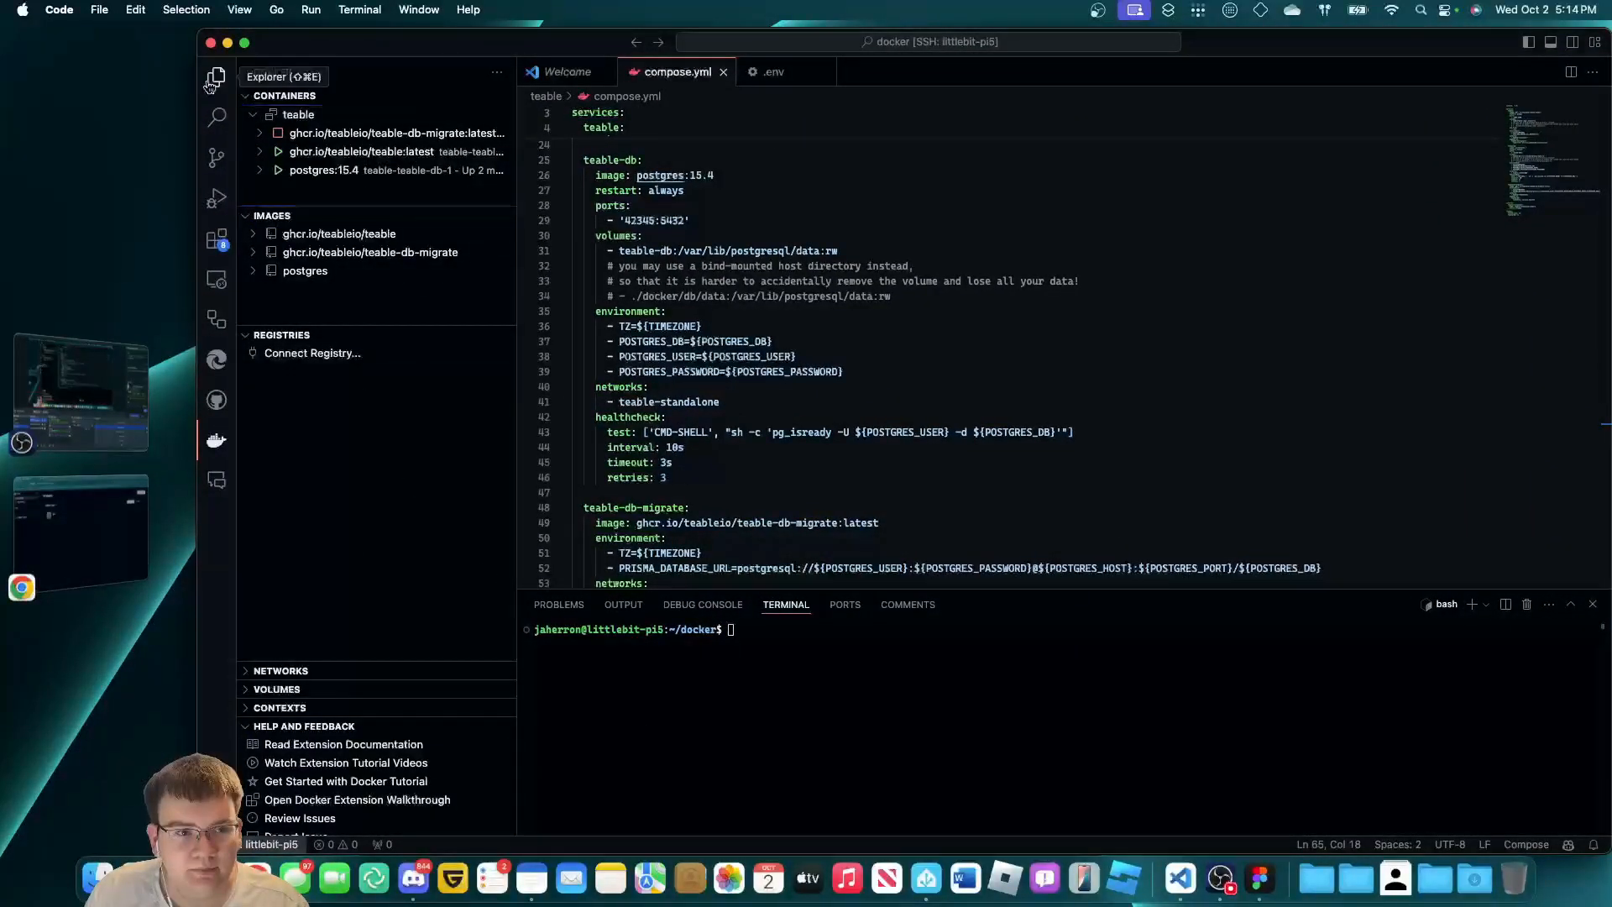
pyautogui.click(80, 528)
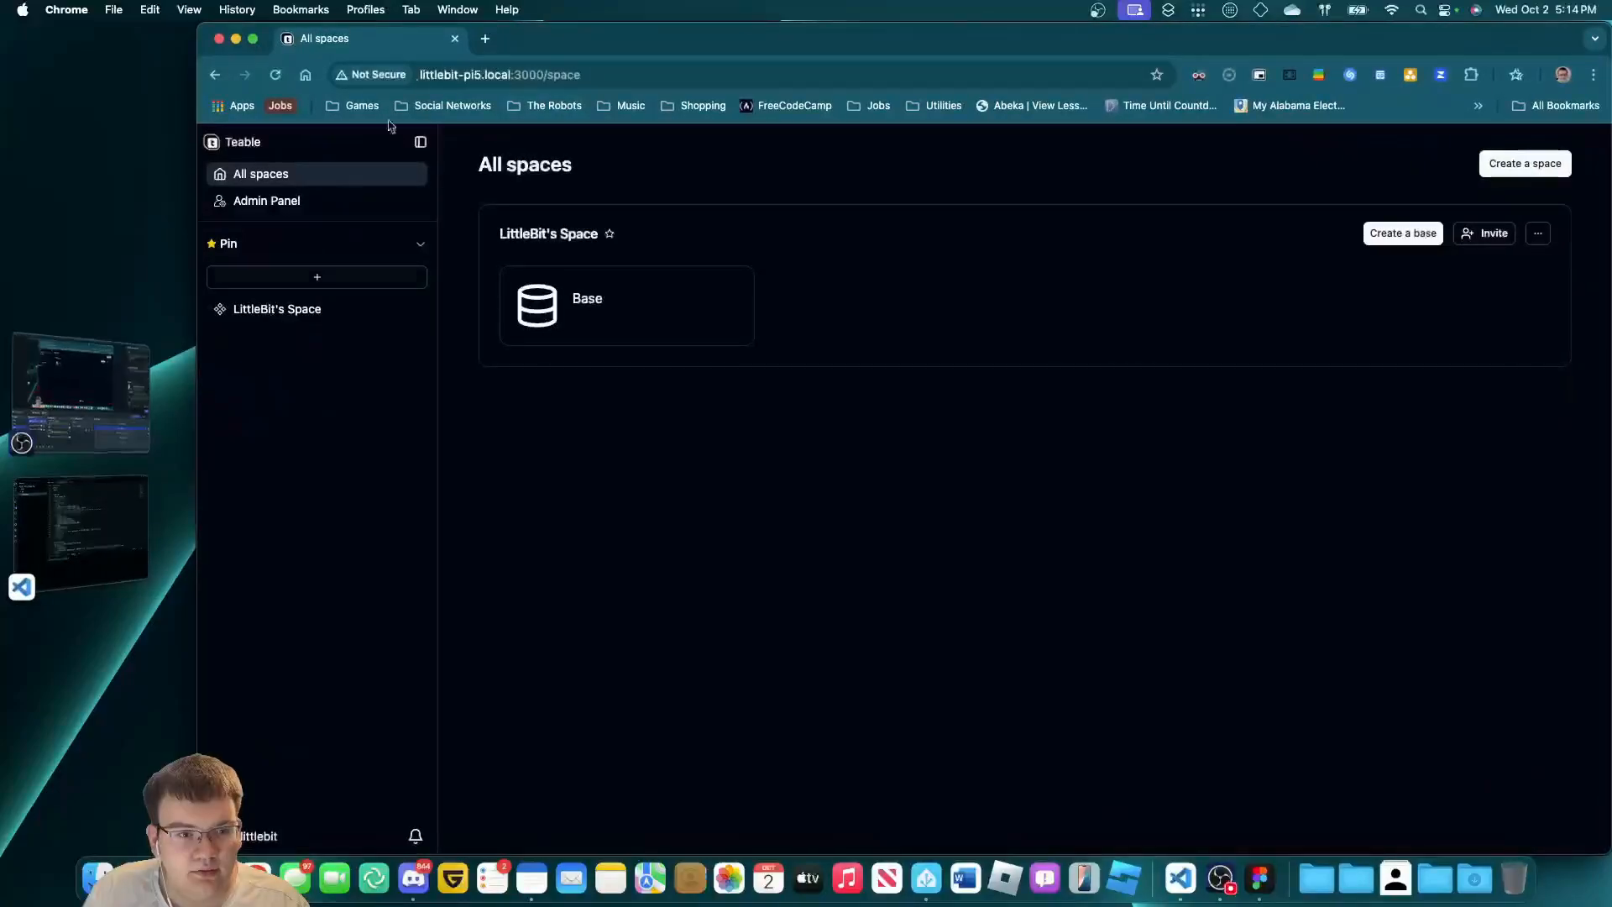
pyautogui.click(485, 39)
pyautogui.click(81, 529)
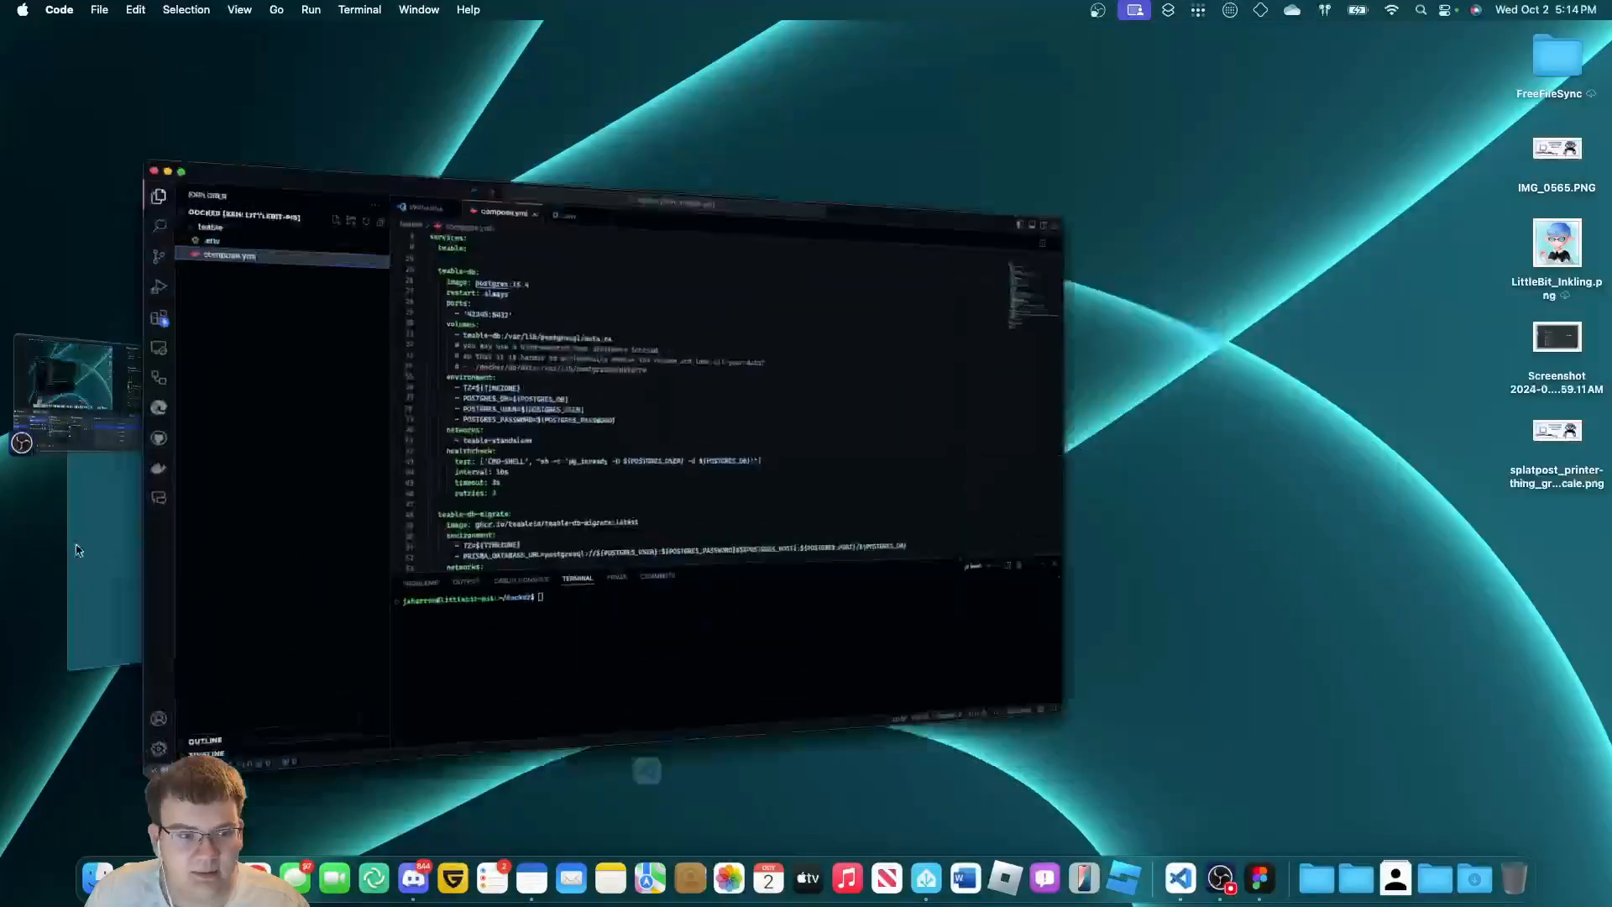
pyautogui.rightClick(282, 150)
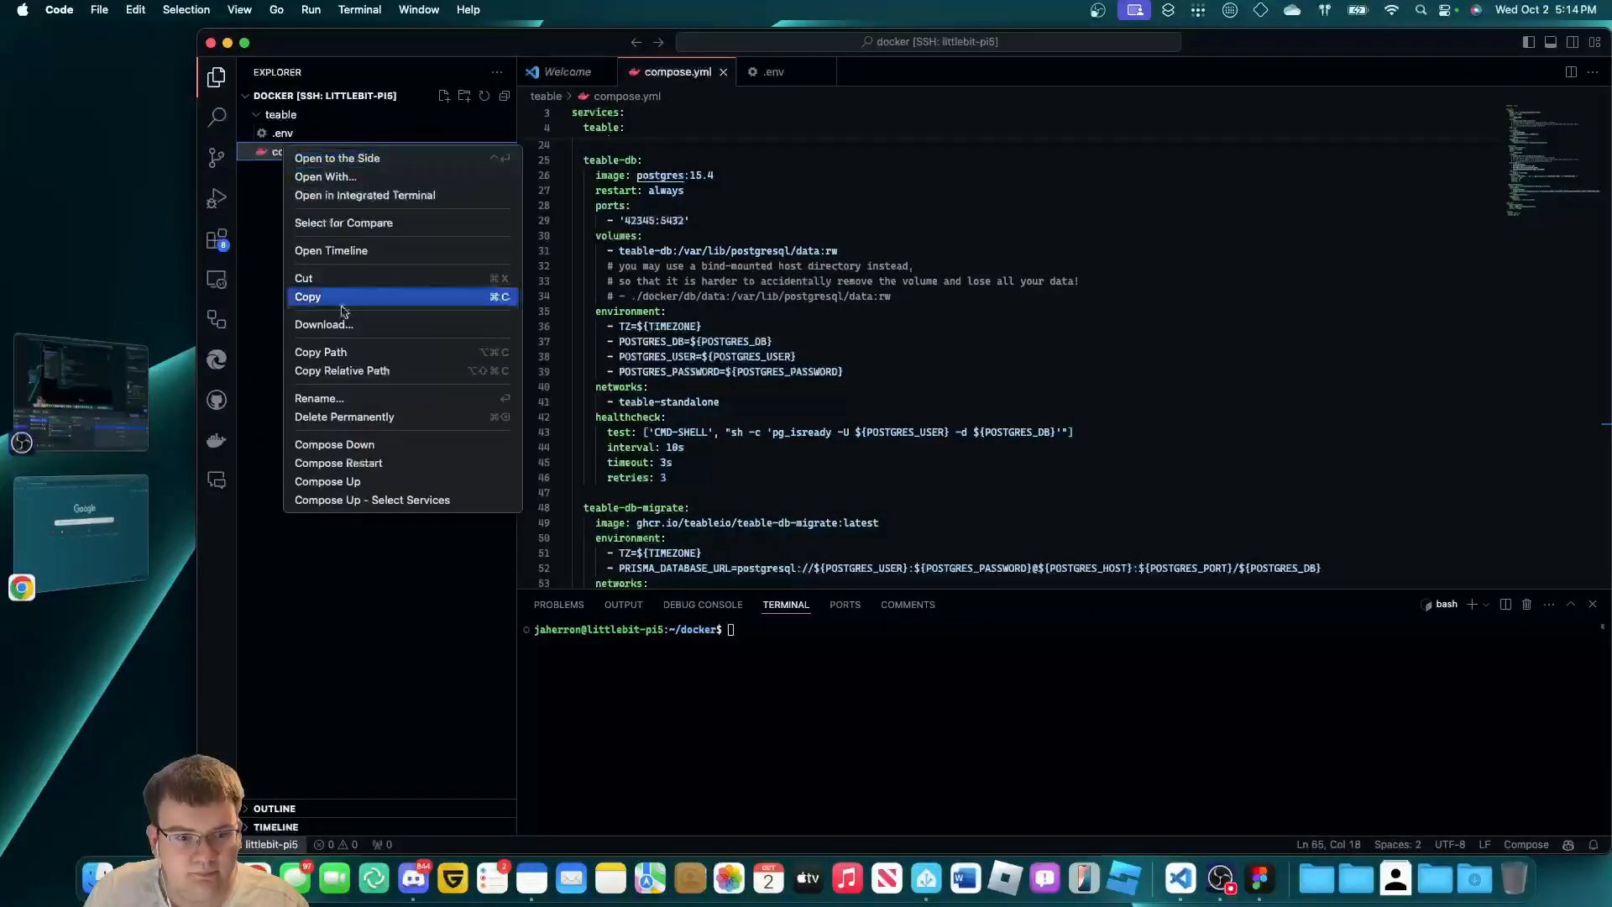
pyautogui.click(367, 445)
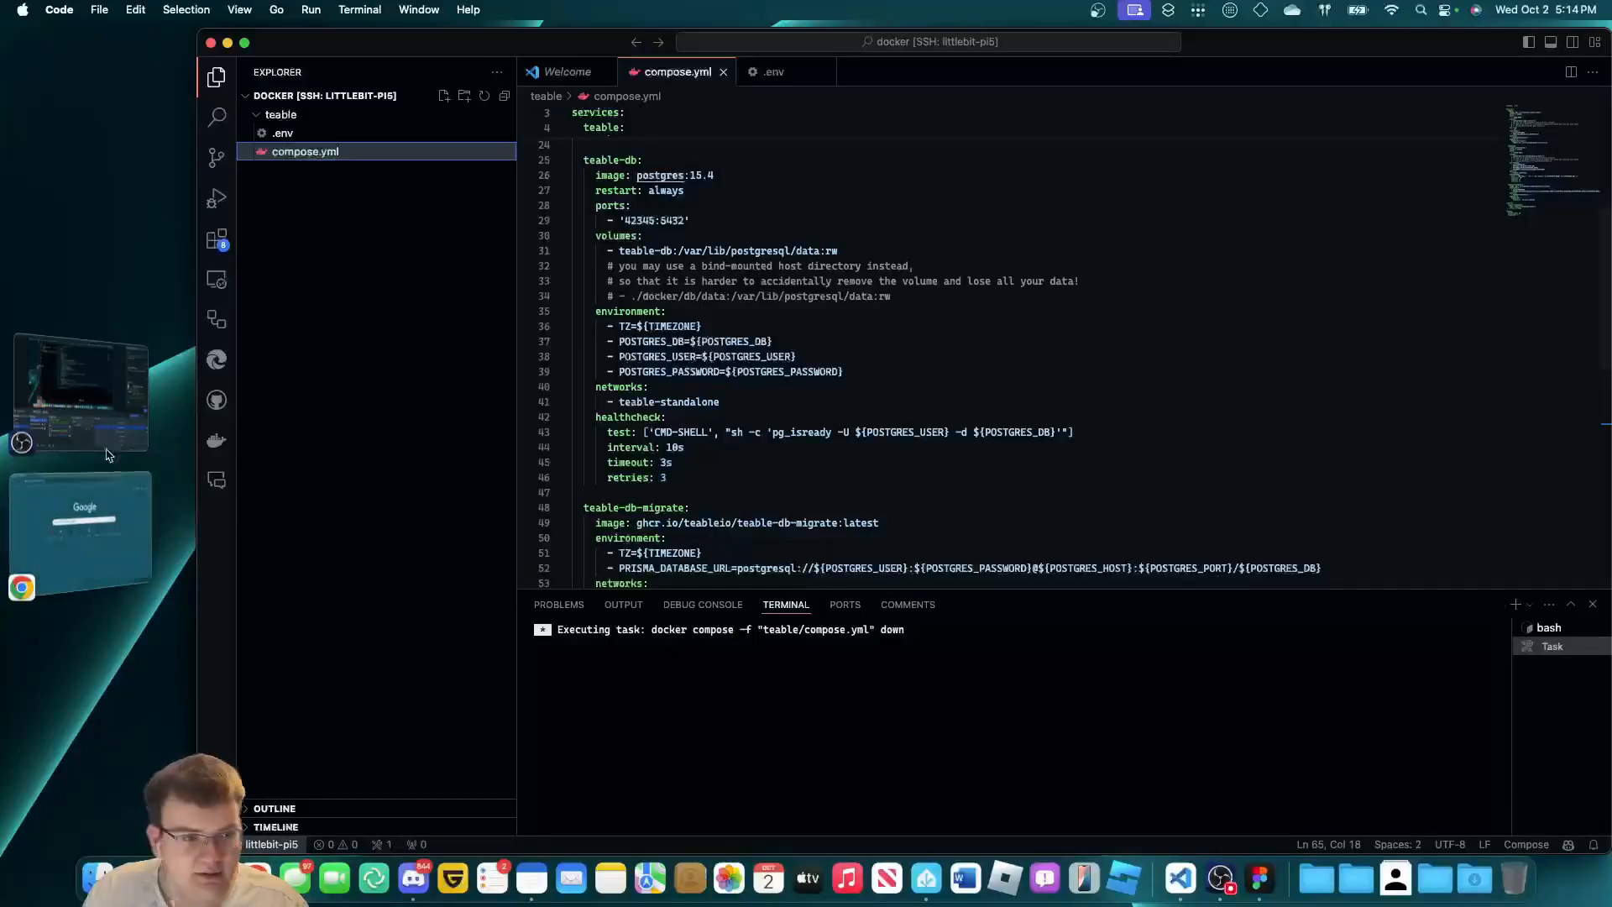
# Bring VS Code back, glance at .env, and switch the sidebar to the Docker view.
pyautogui.click(98, 418)
pyautogui.click(99, 418)
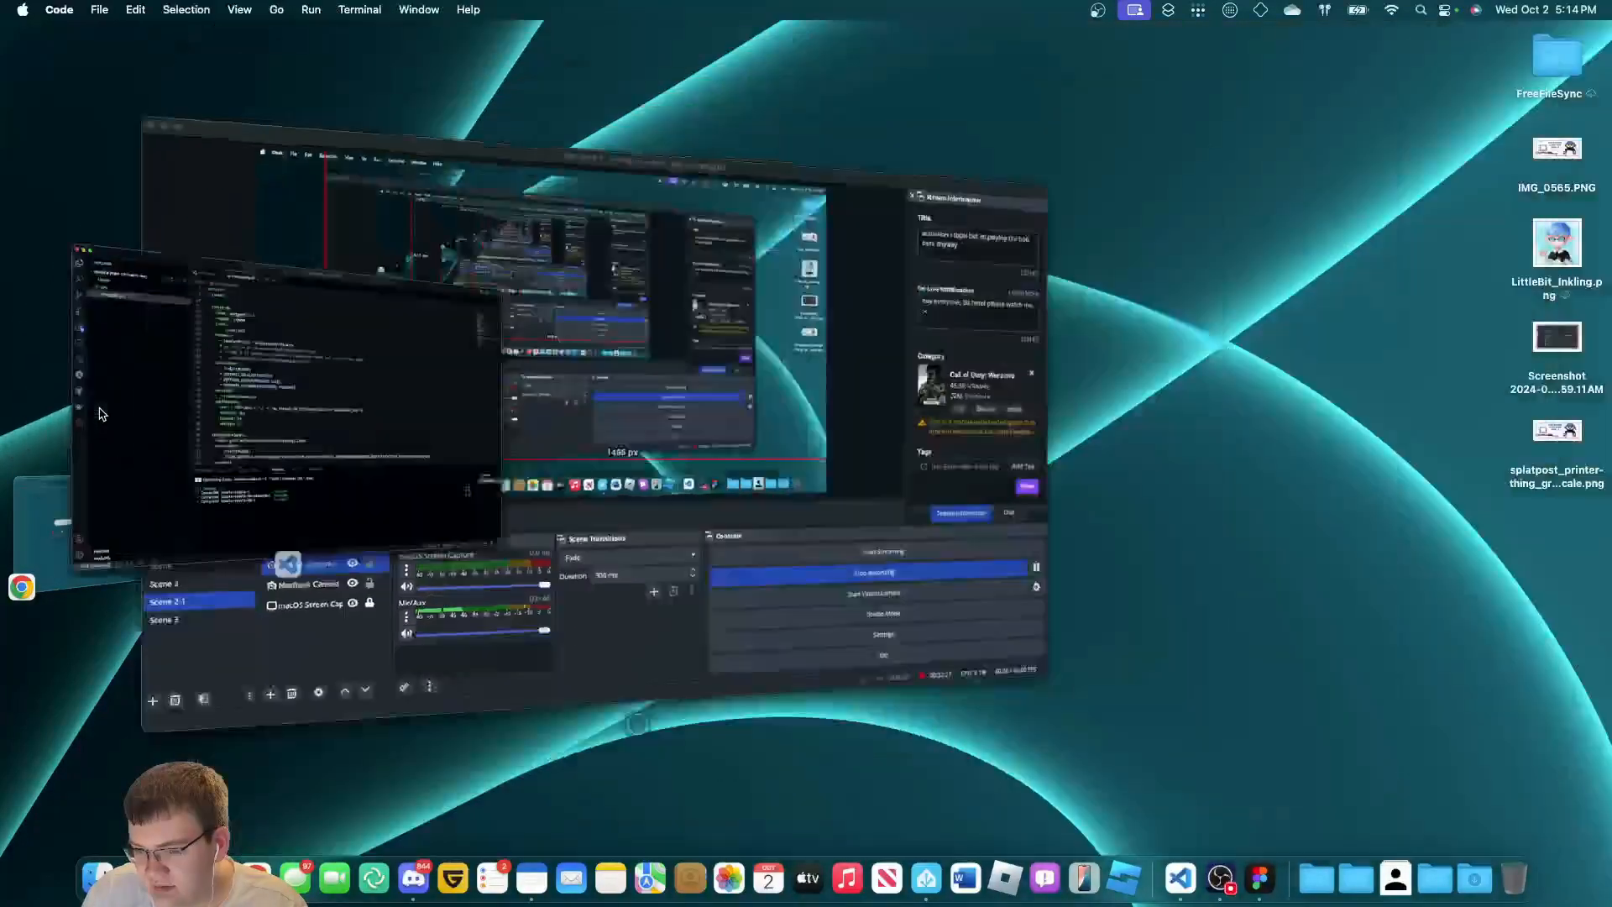
pyautogui.click(382, 593)
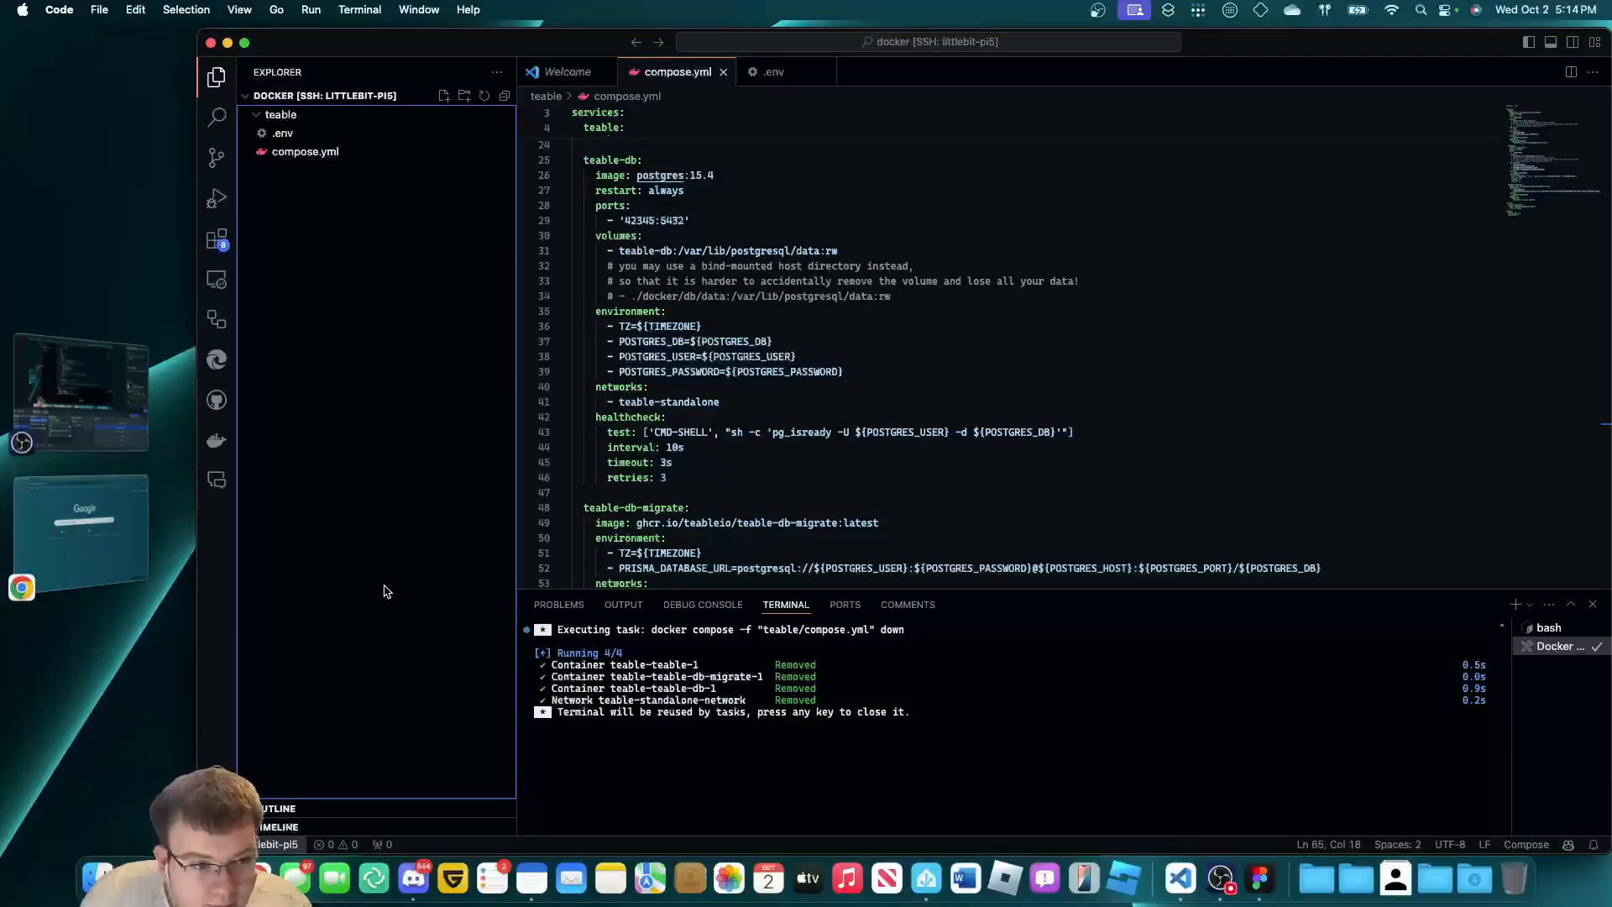
pyautogui.click(99, 441)
pyautogui.click(102, 442)
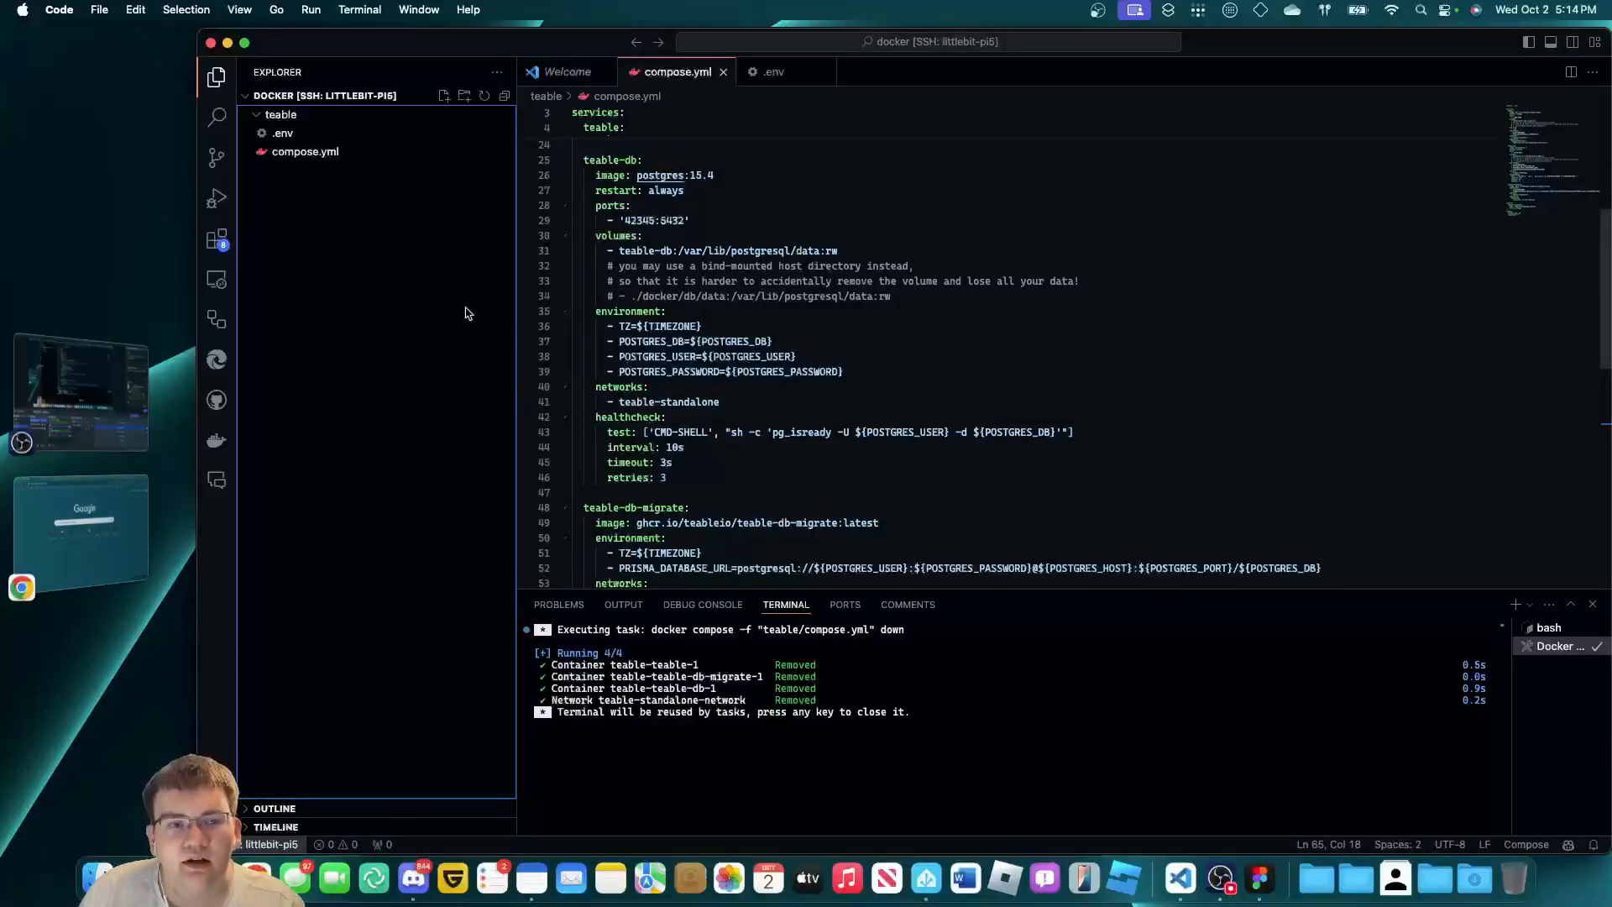
pyautogui.click(301, 154)
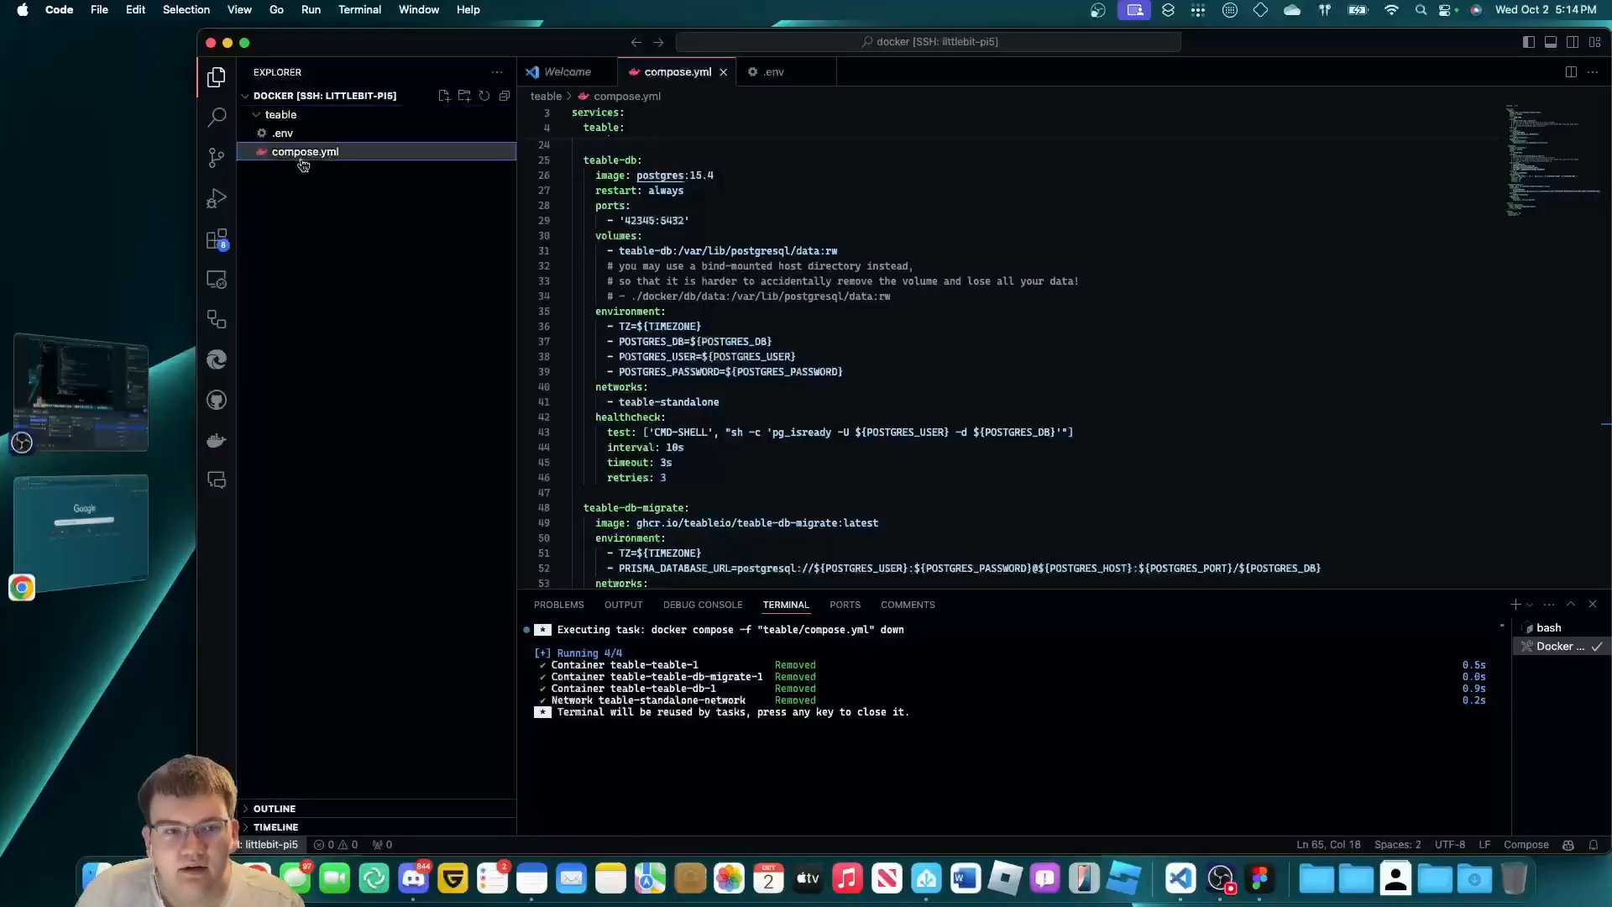
pyautogui.click(369, 133)
pyautogui.click(370, 151)
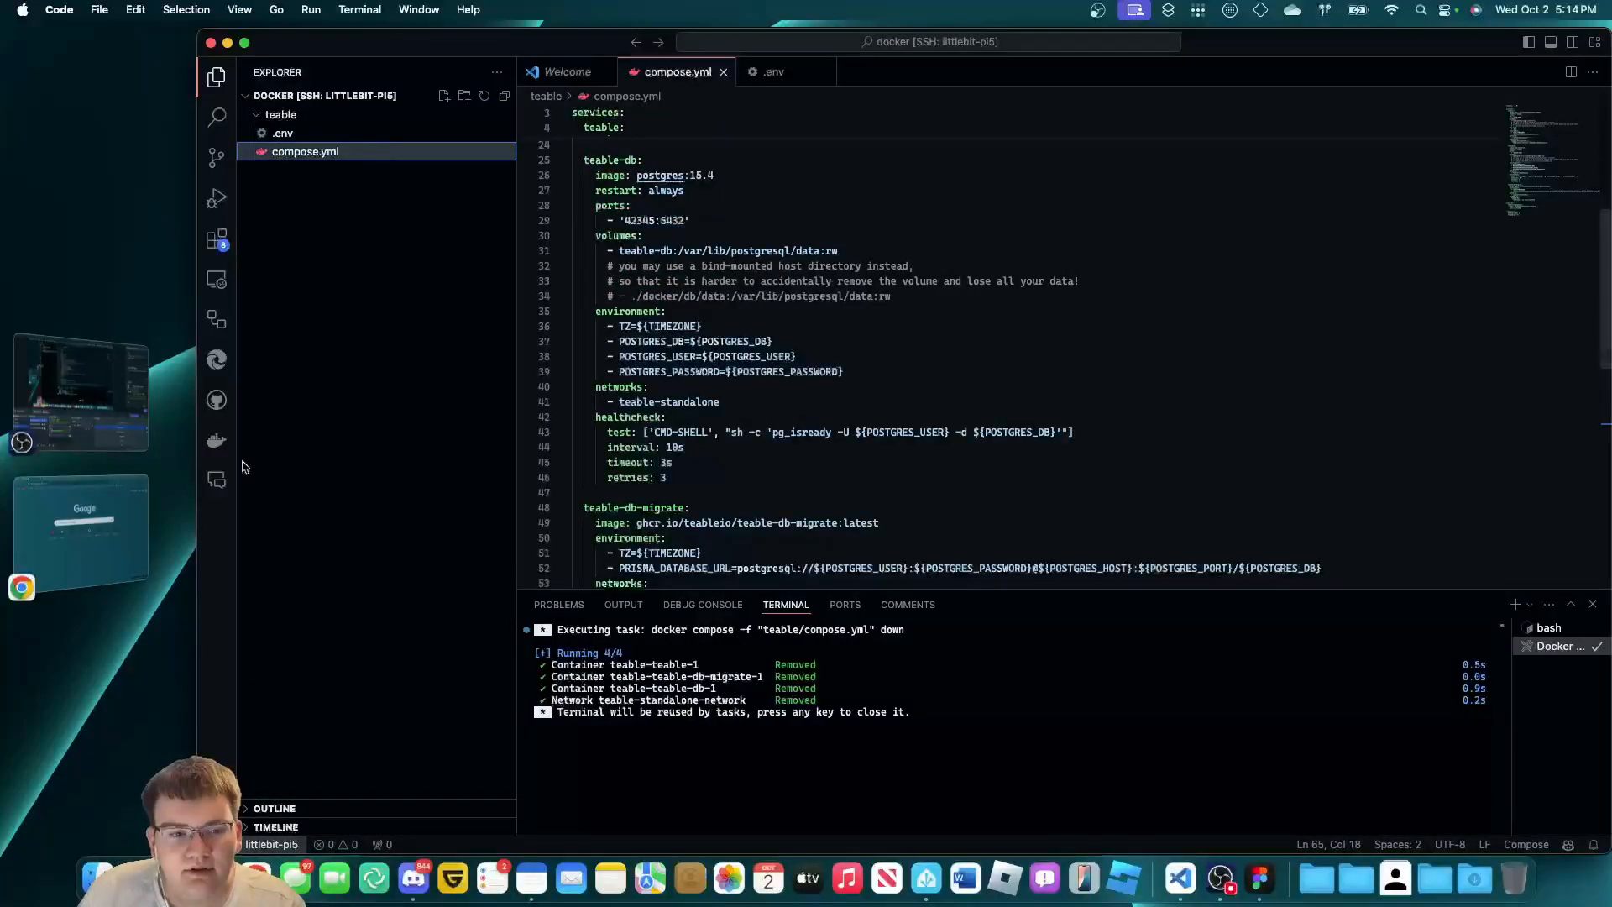
pyautogui.click(217, 440)
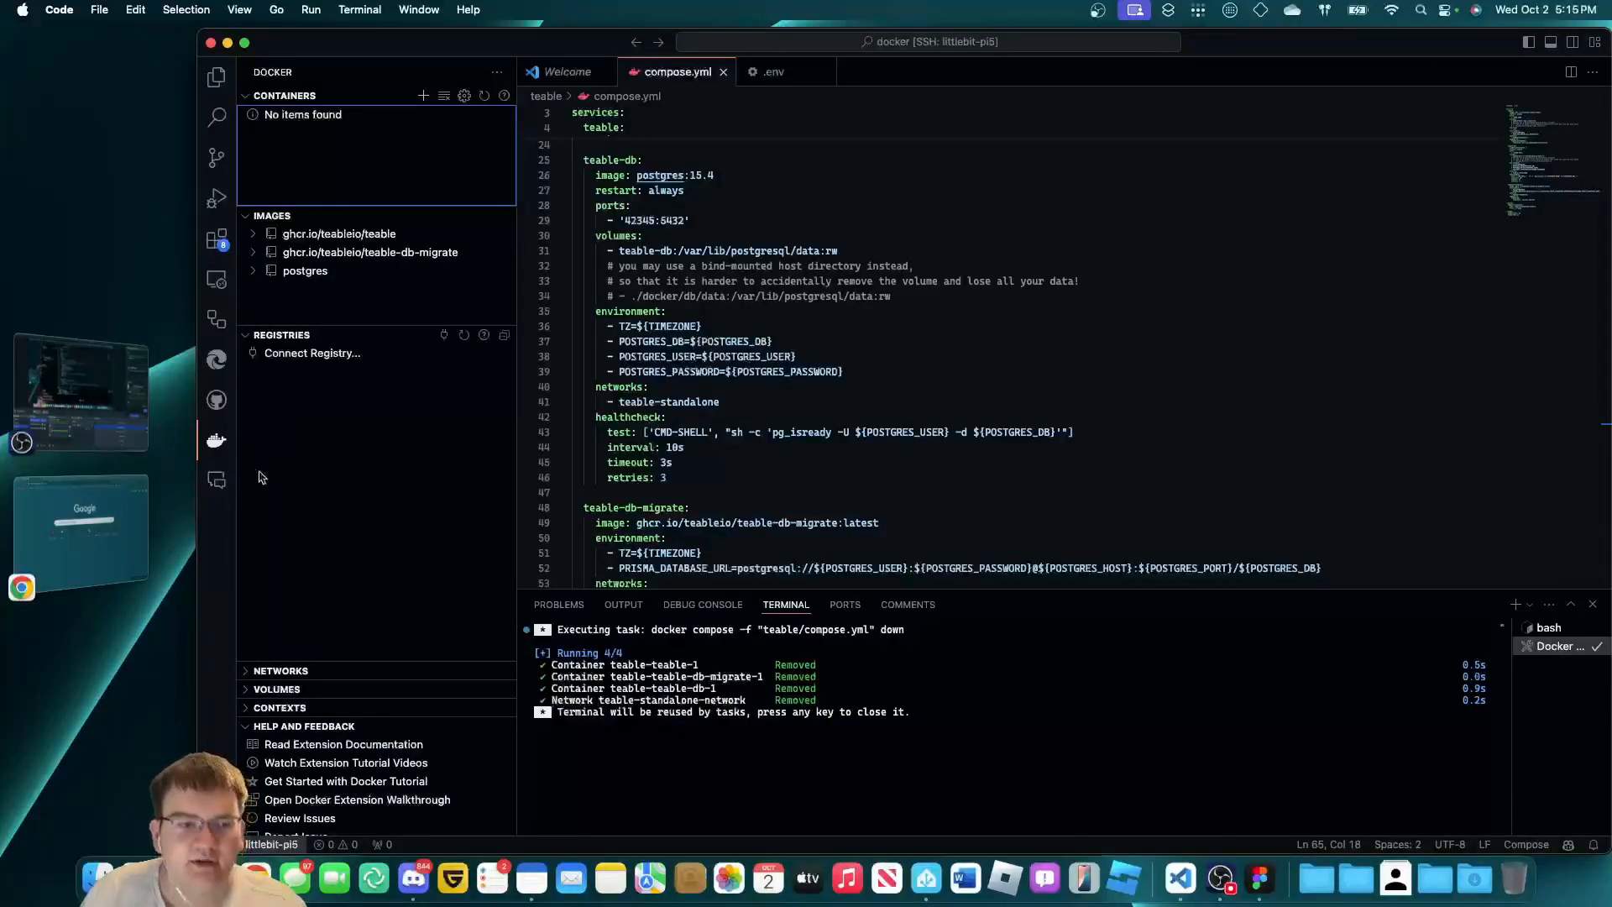
# Pull a fresh ghcr.io/teableio/teable-db-migrate:latest image from the Docker Images list.
pyautogui.click(325, 503)
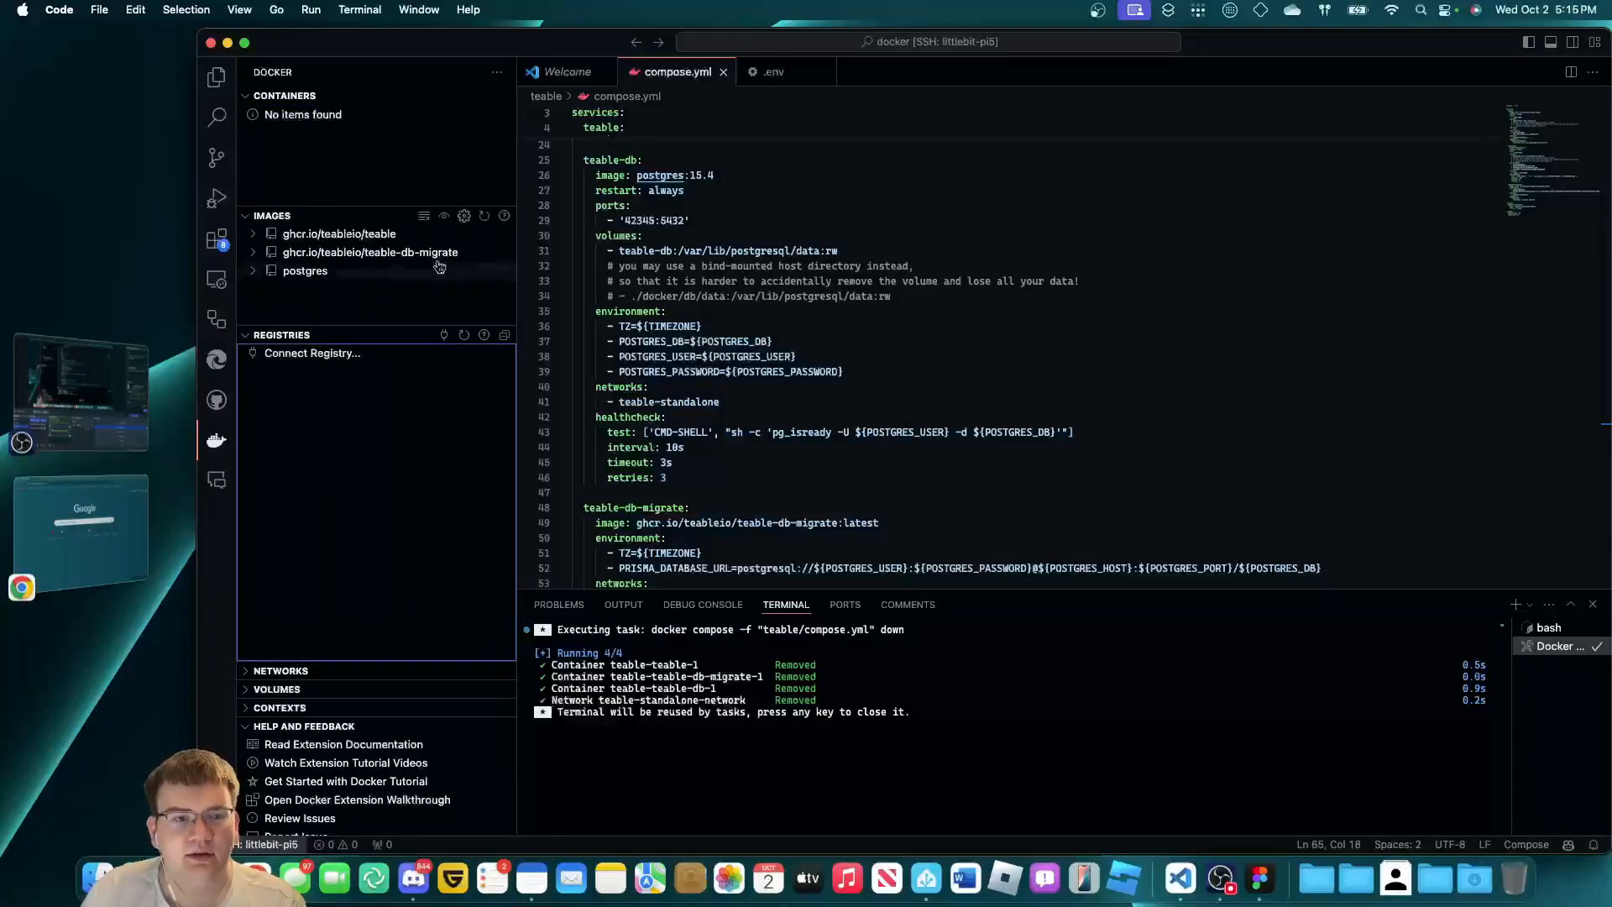
pyautogui.click(271, 272)
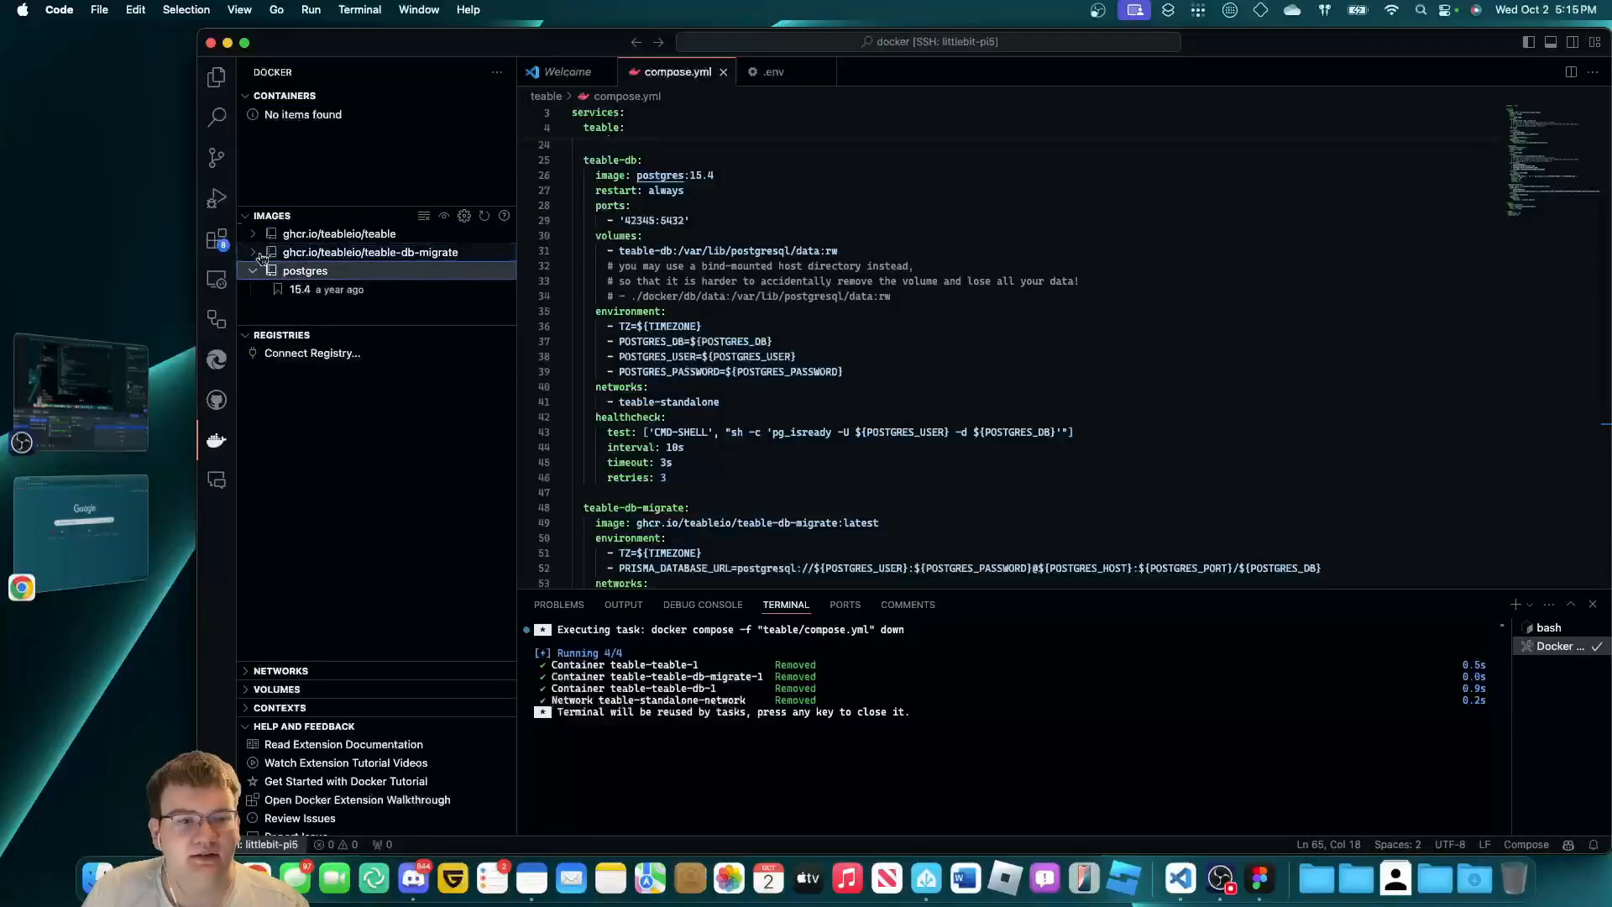
pyautogui.click(259, 254)
pyautogui.click(253, 290)
pyautogui.rightClick(291, 271)
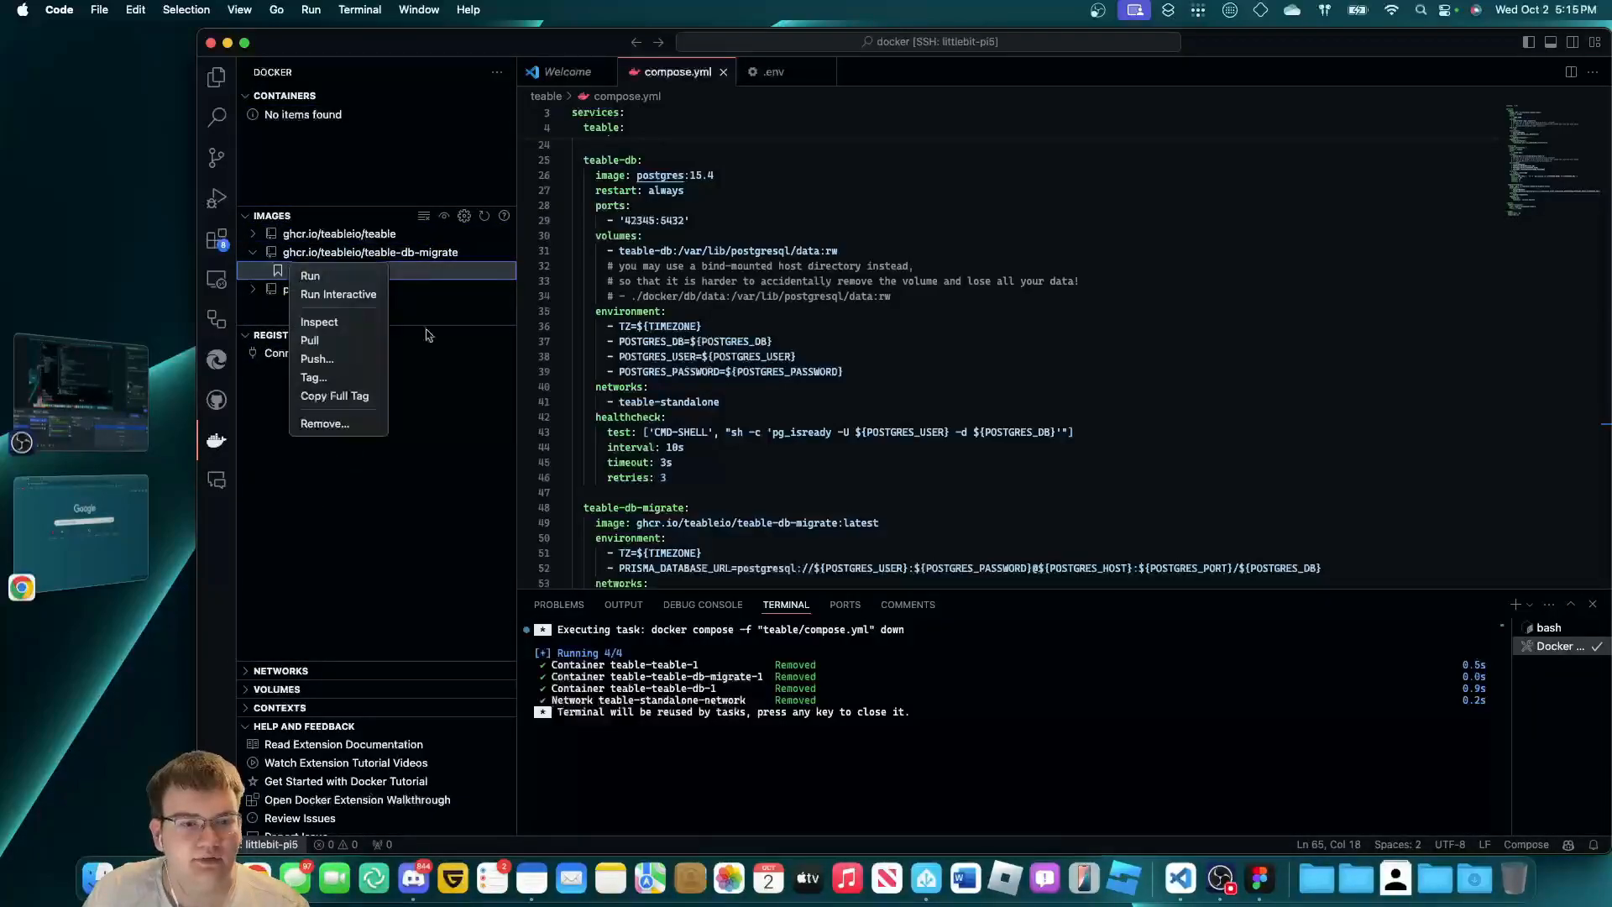
pyautogui.click(279, 263)
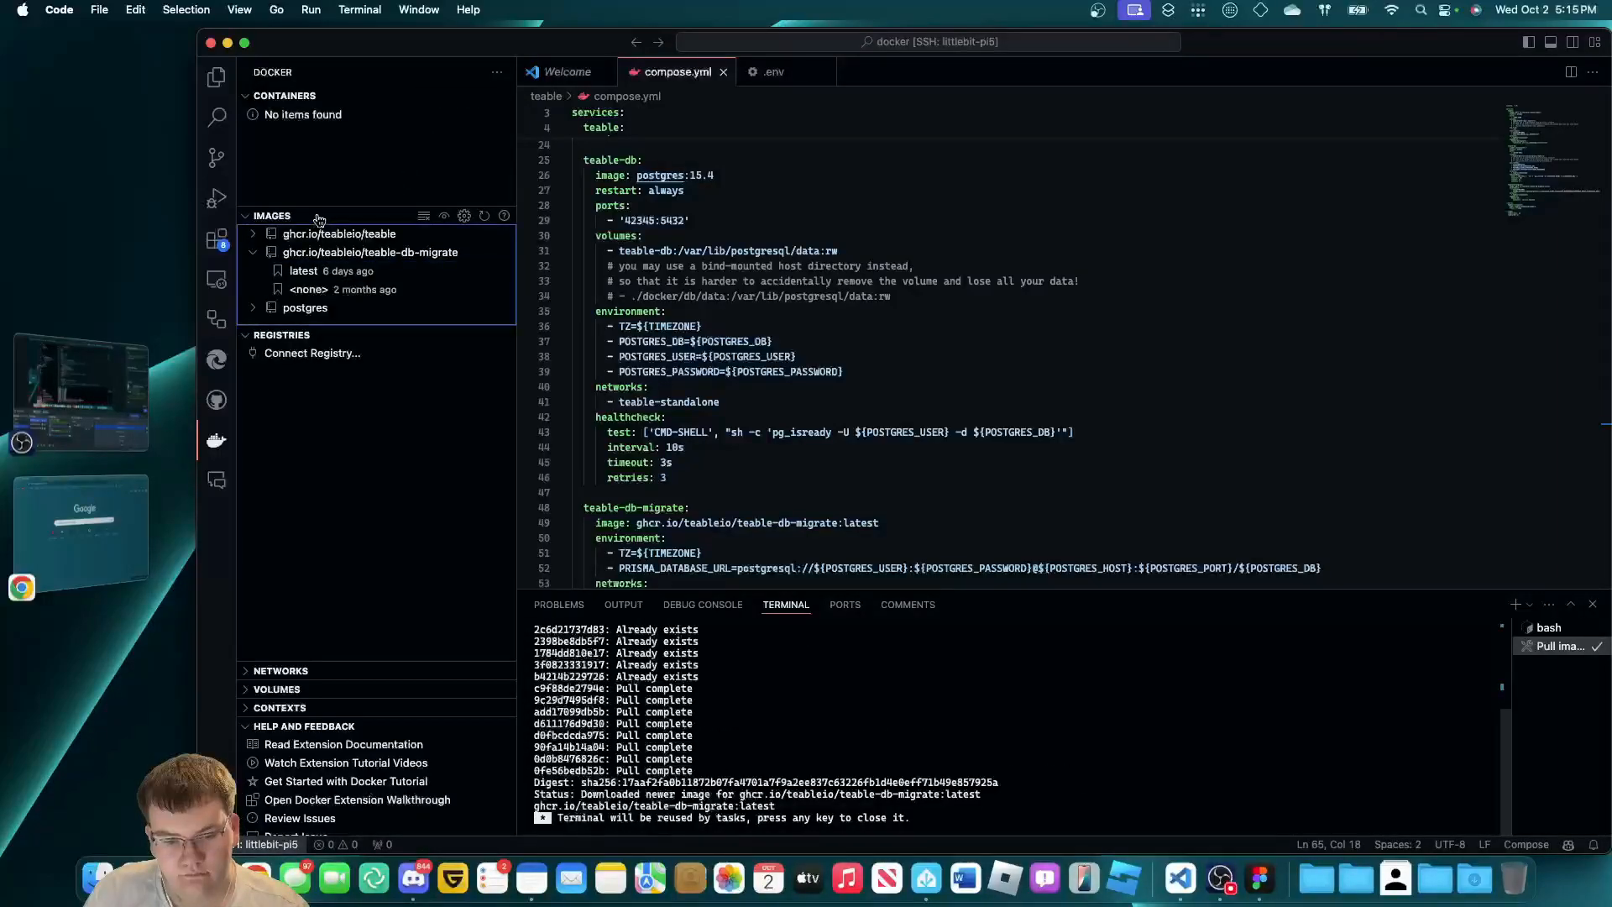
# Start pulling the latest ghcr.io/teableio/teable image.
pyautogui.click(255, 255)
pyautogui.click(253, 233)
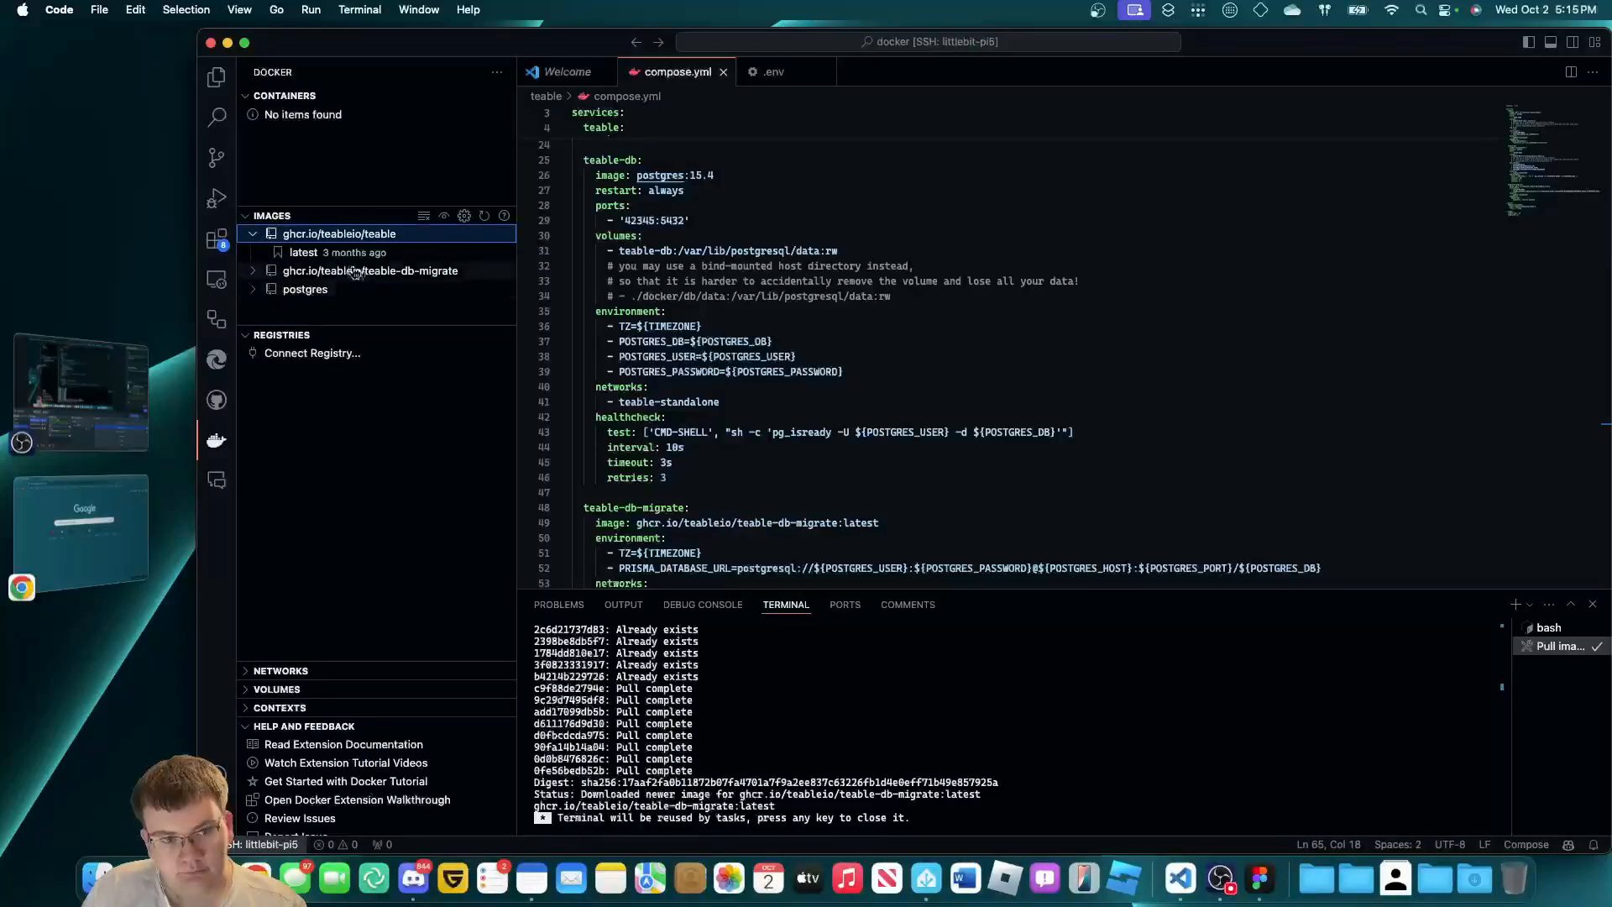
pyautogui.click(337, 253)
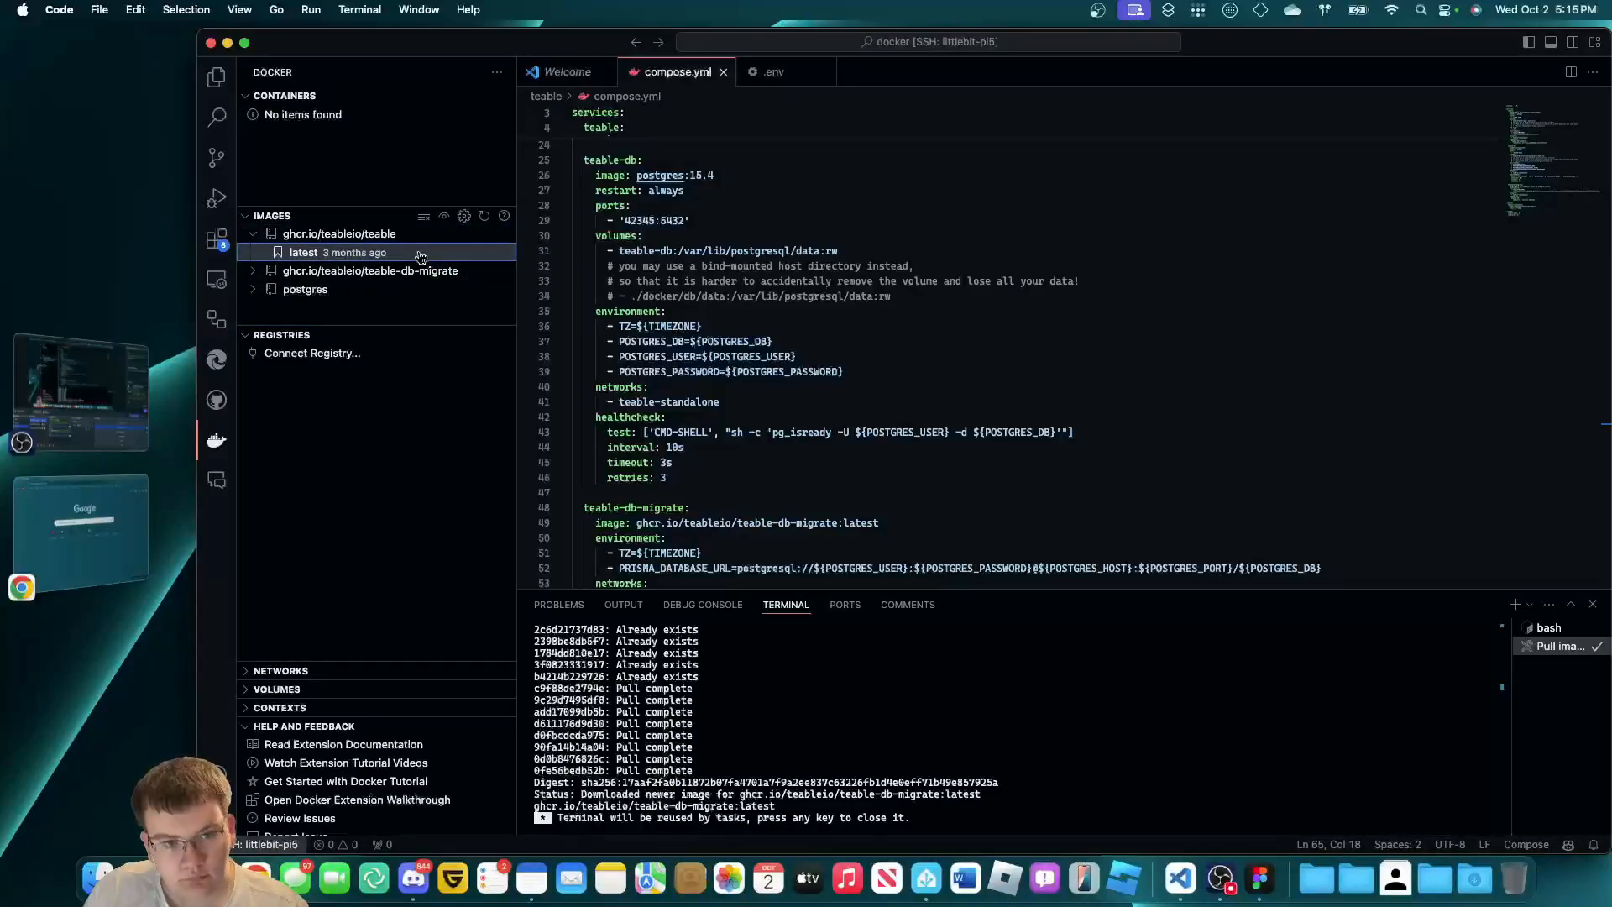
pyautogui.rightClick(410, 252)
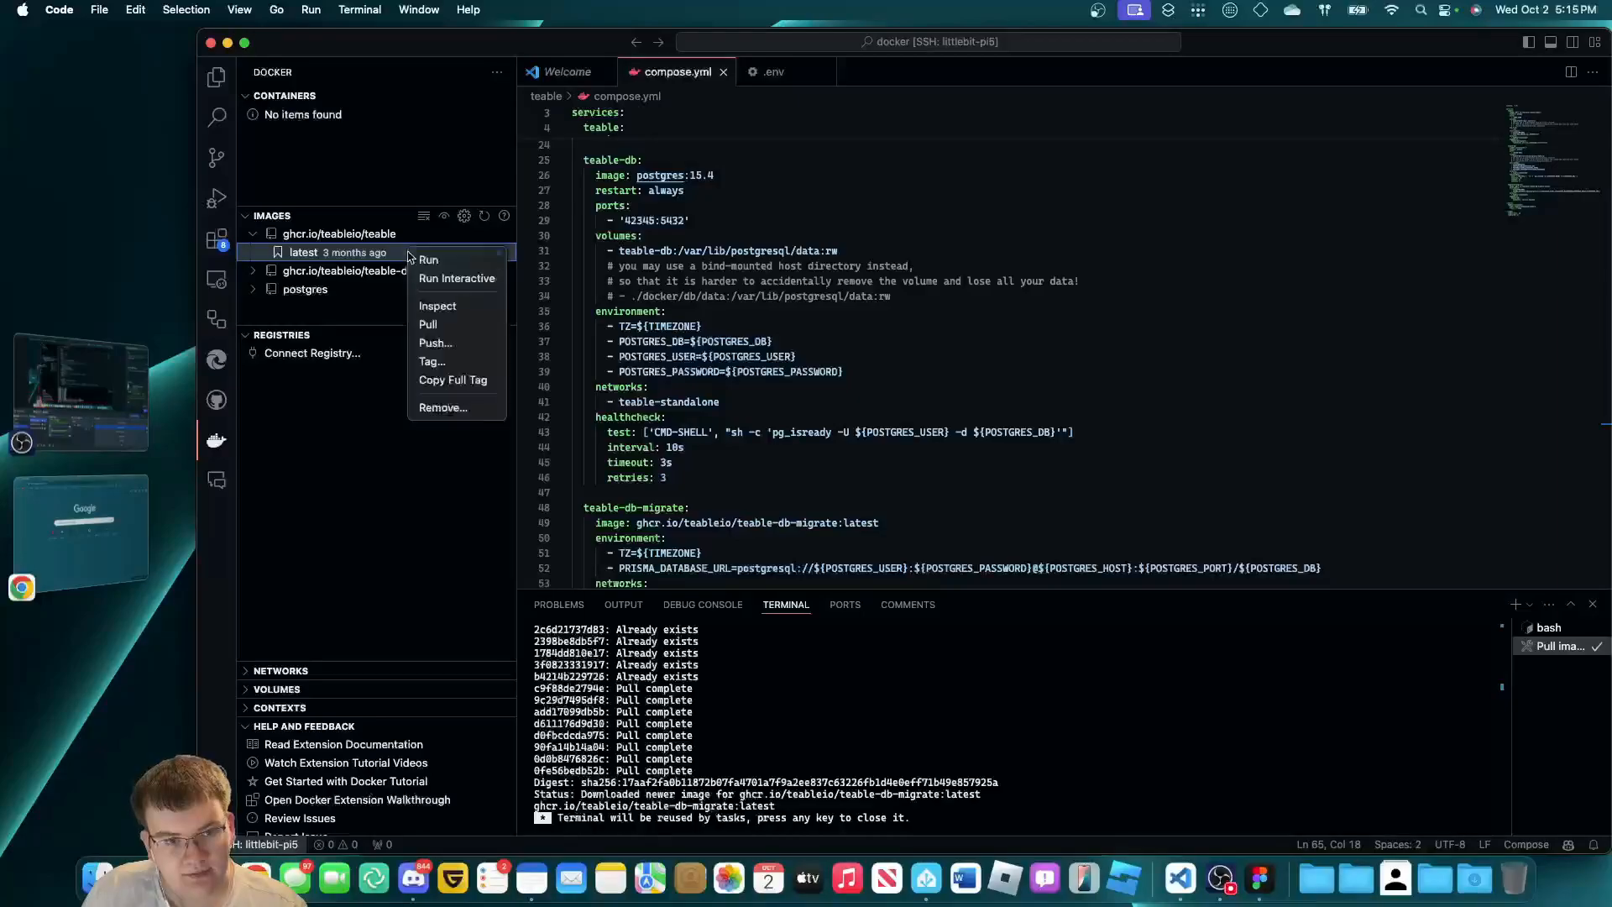
pyautogui.click(469, 326)
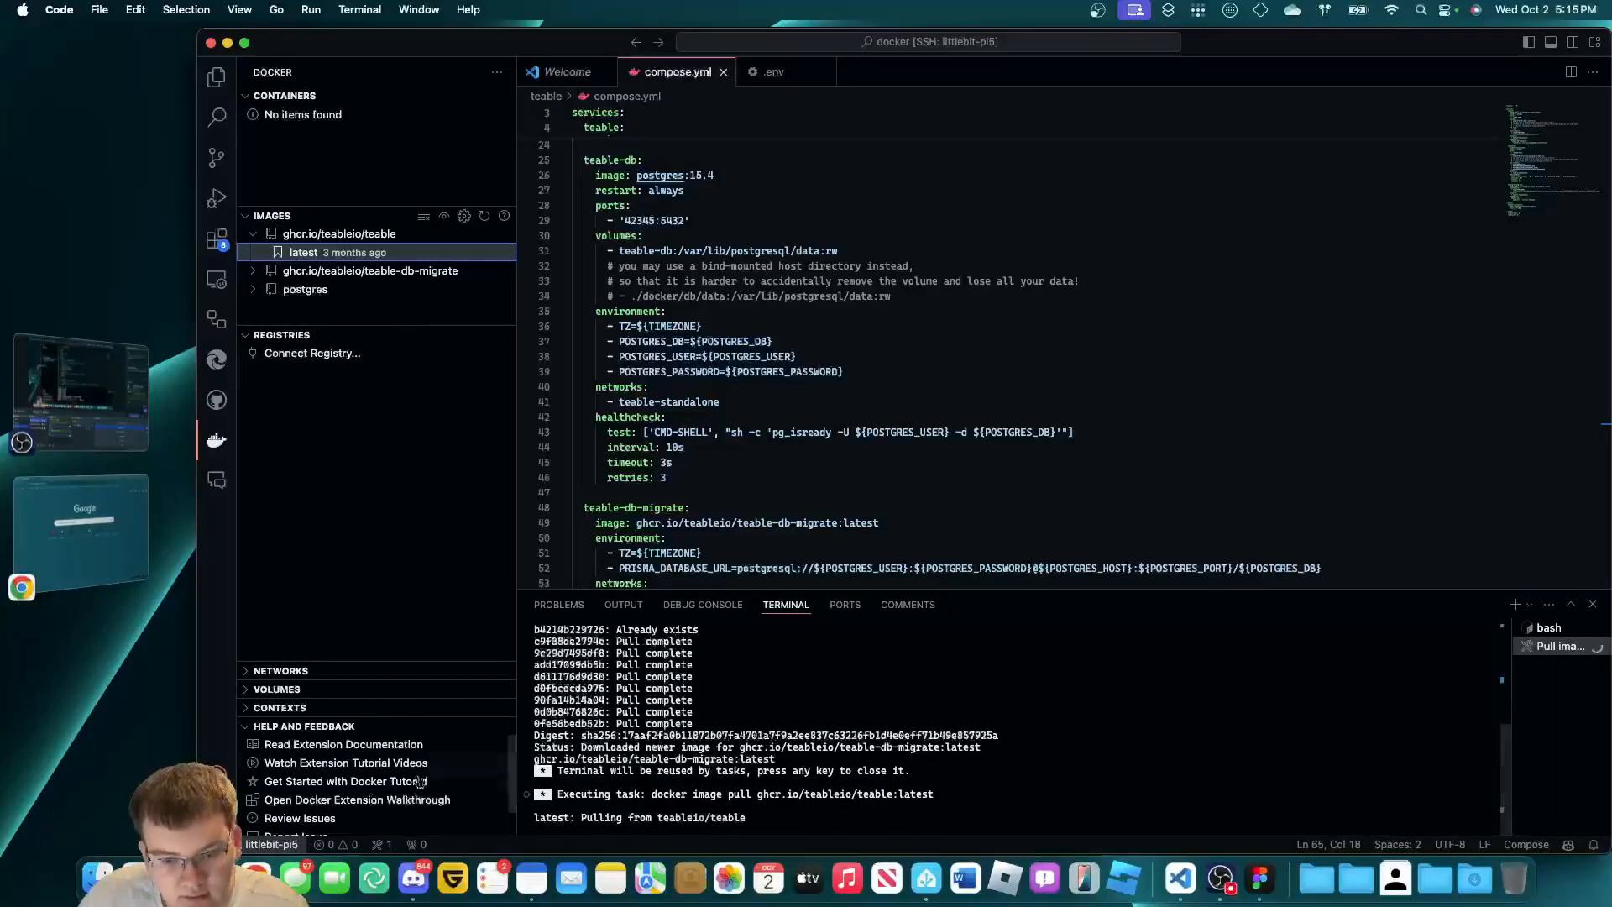
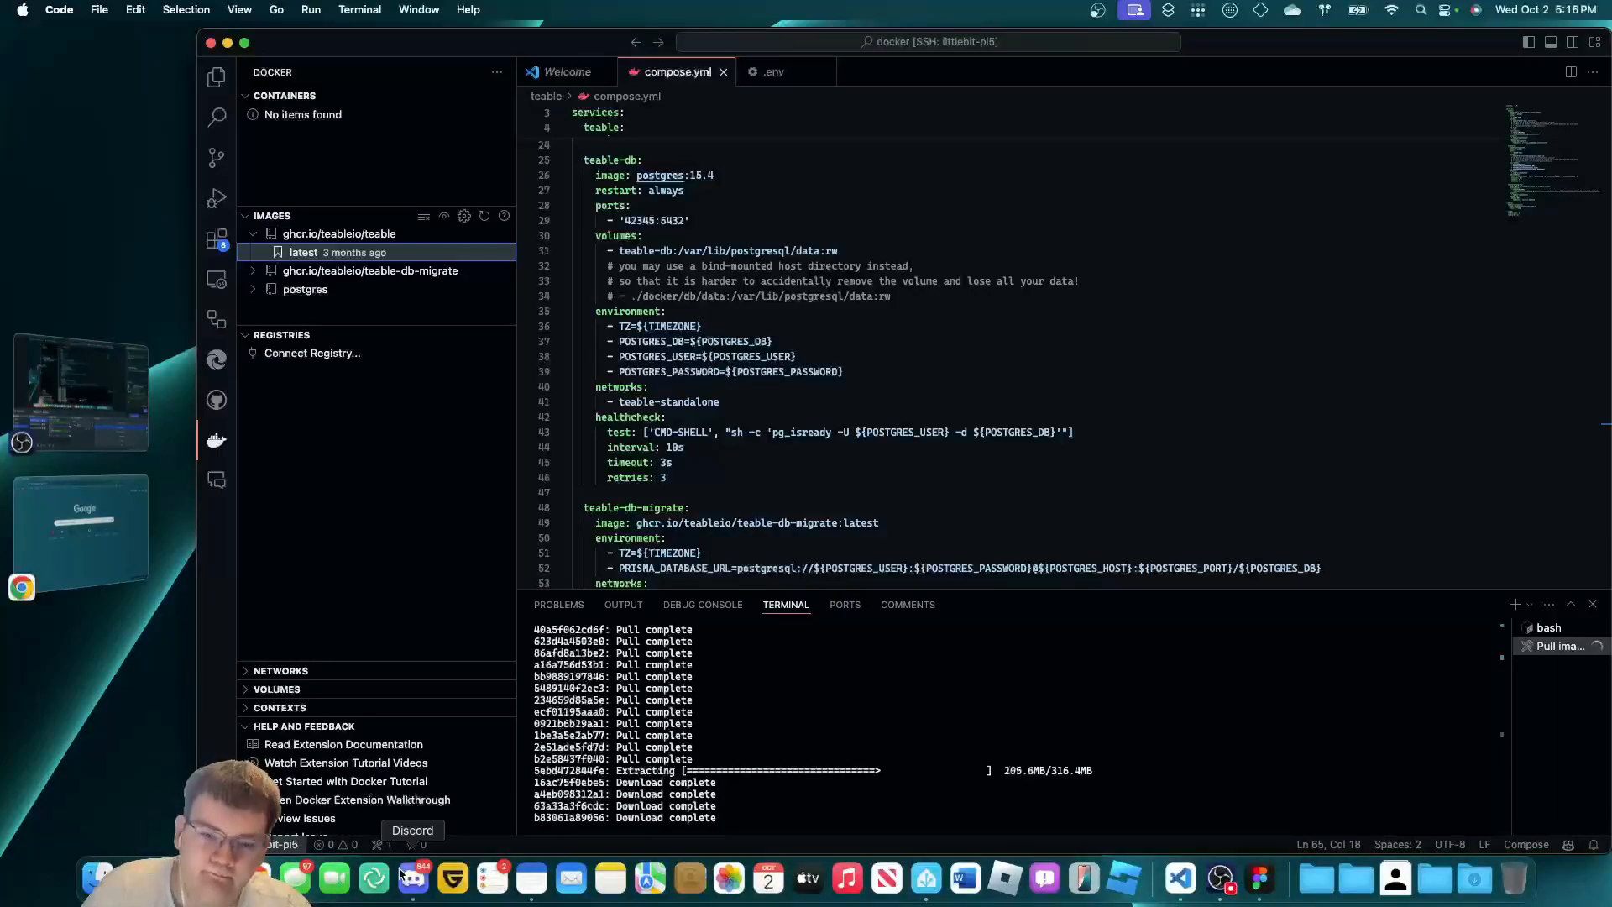
# Wait for the newer teable:latest image pull to finish, then close the finished pull task terminal.
pyautogui.scroll(3, 765, 298)
pyautogui.click(766, 297)
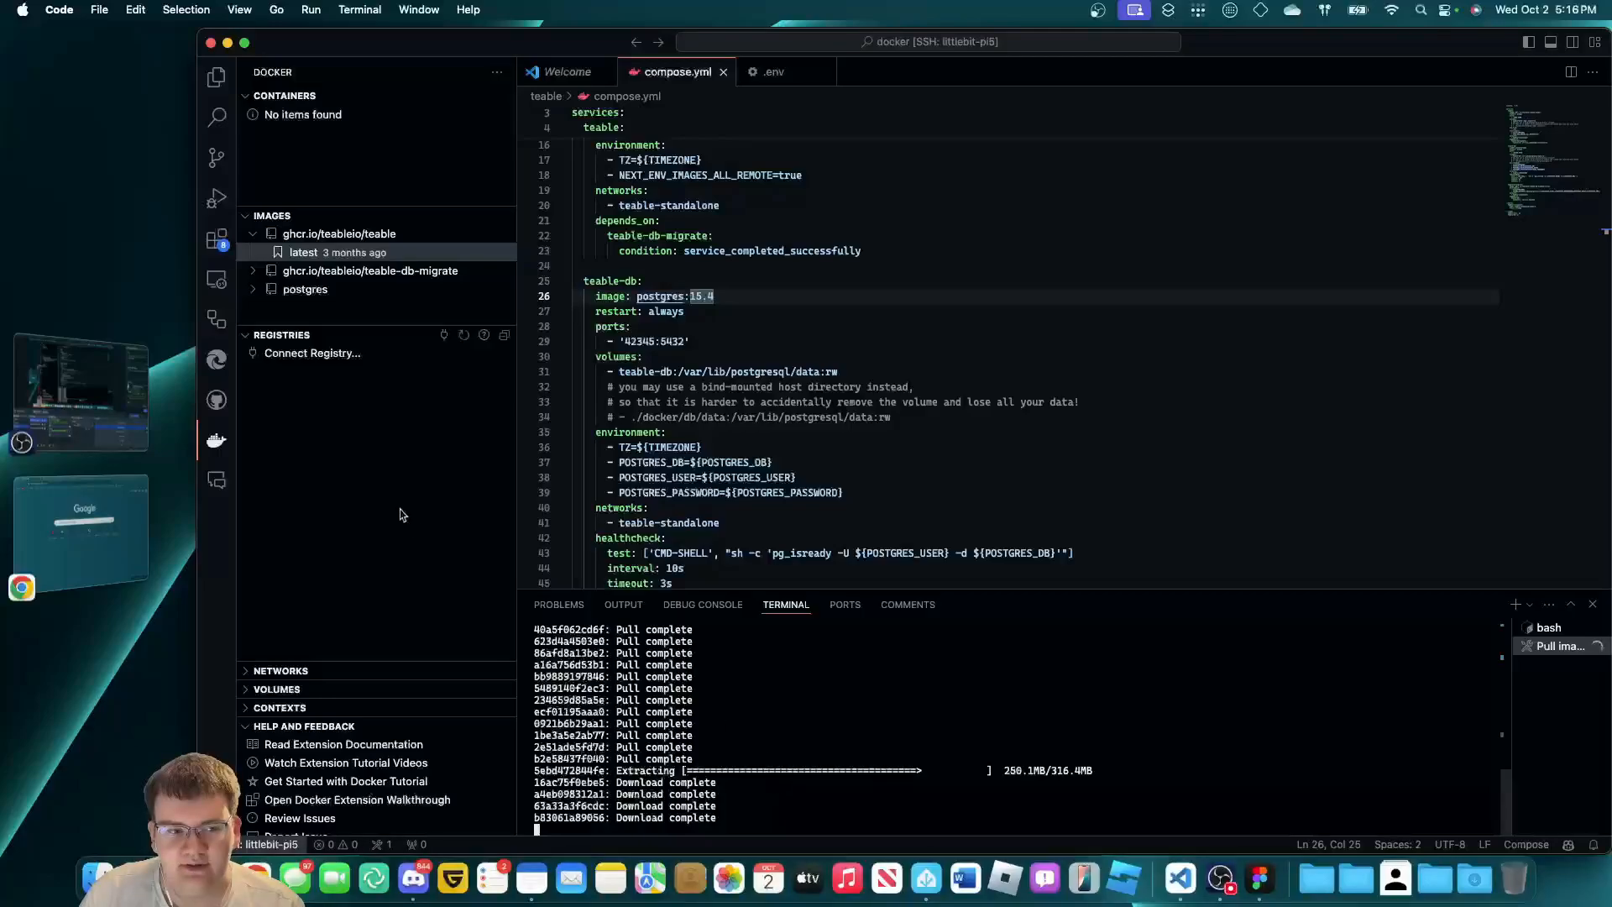
pyautogui.click(80, 387)
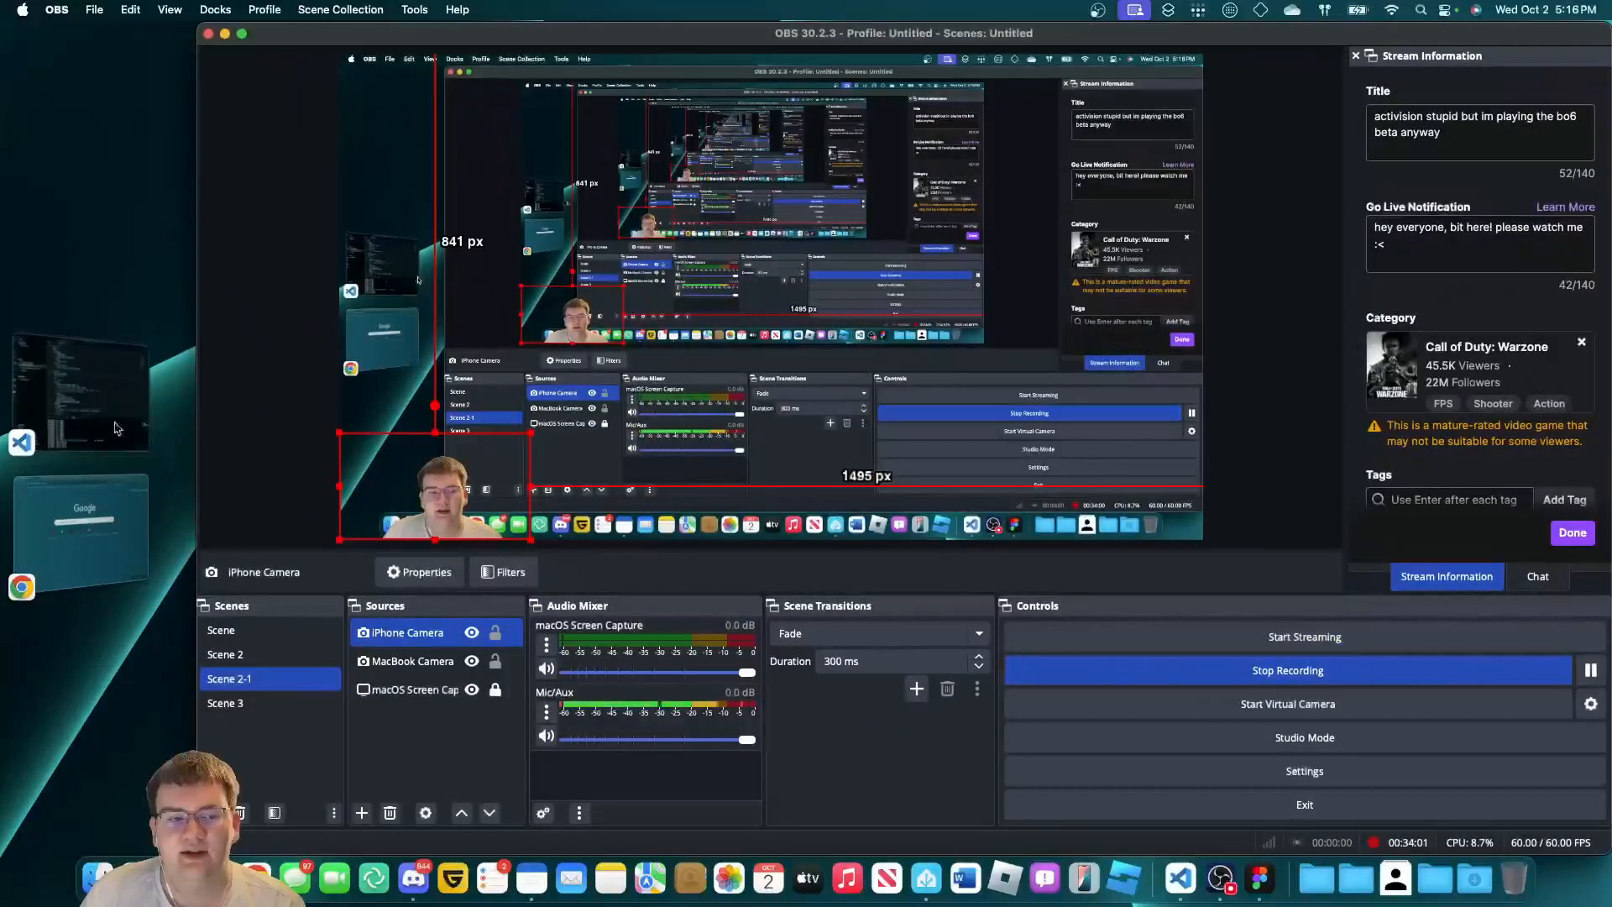
pyautogui.click(83, 395)
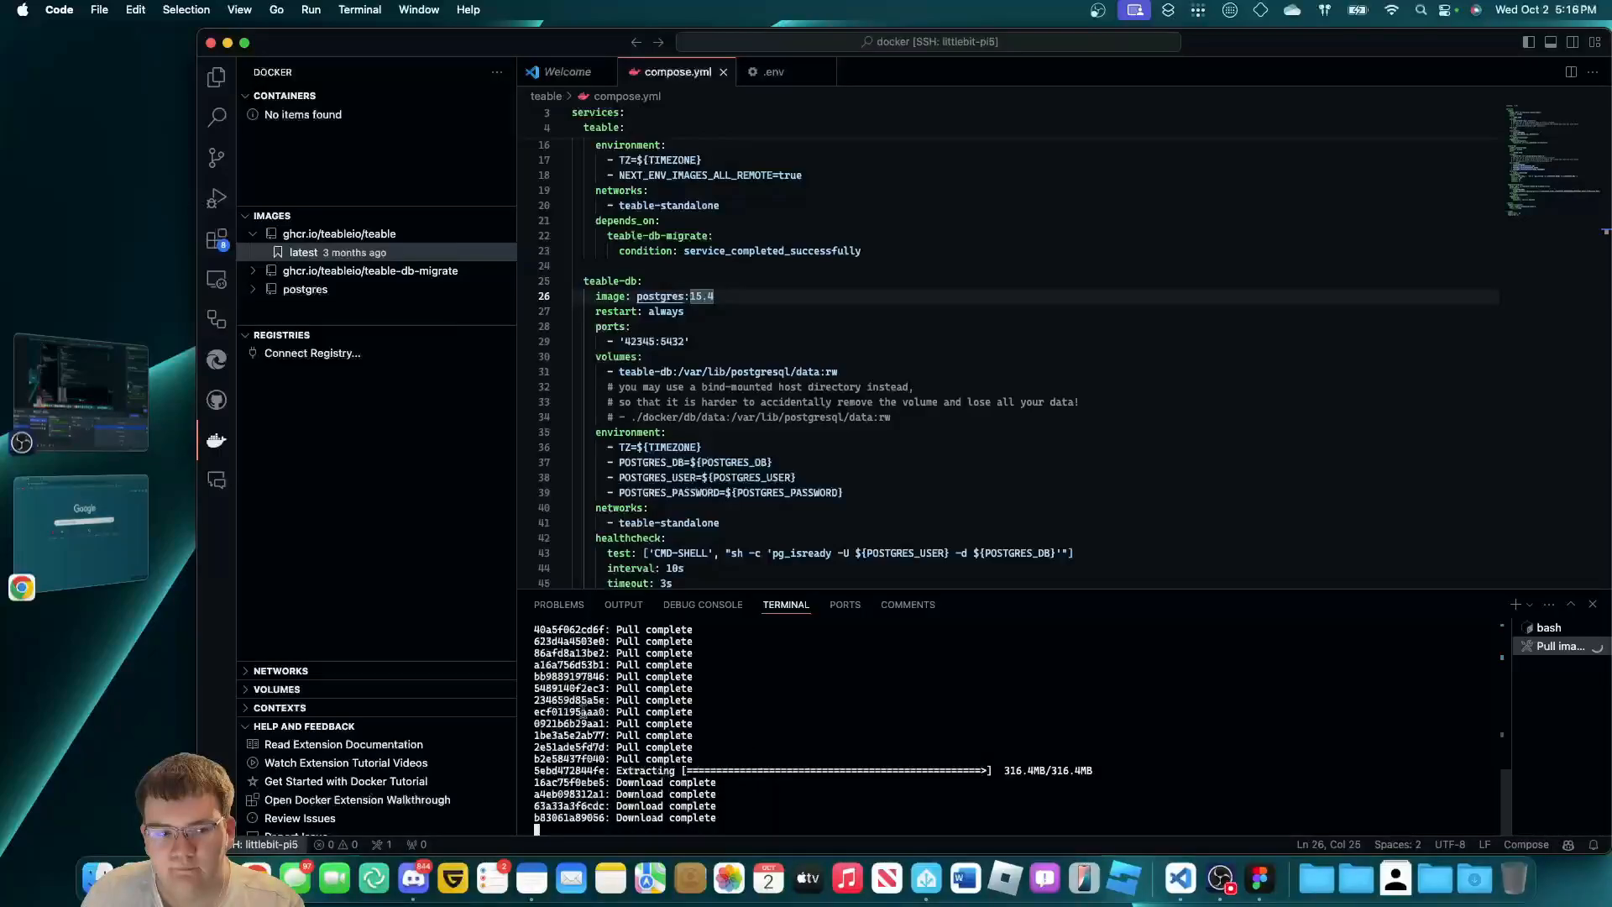
pyautogui.click(42, 386)
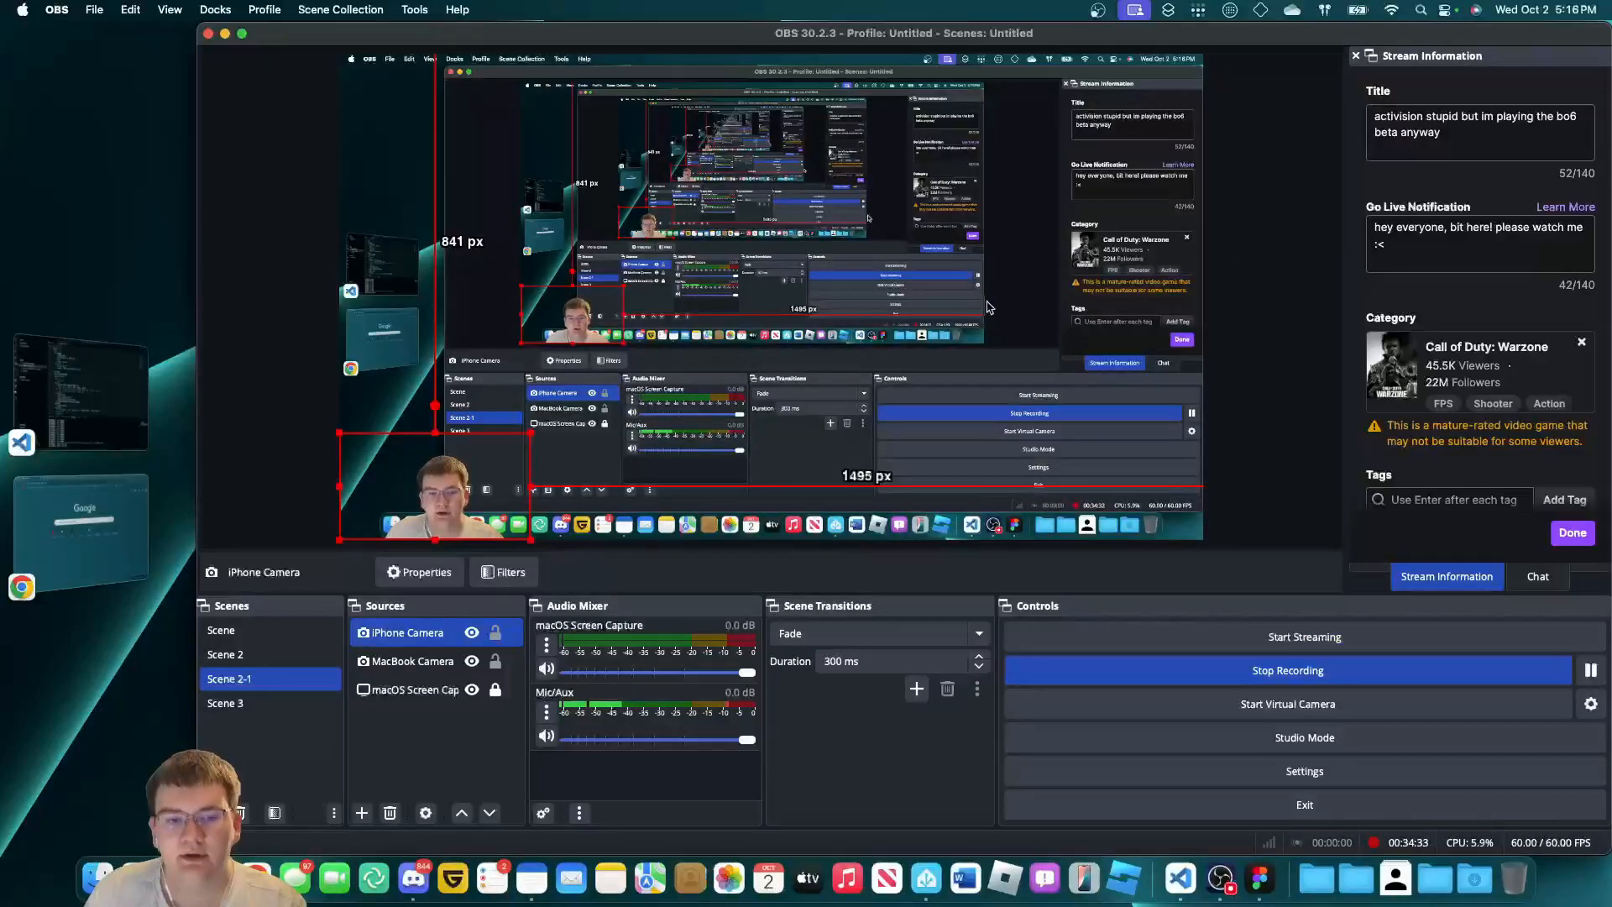
pyautogui.click(96, 377)
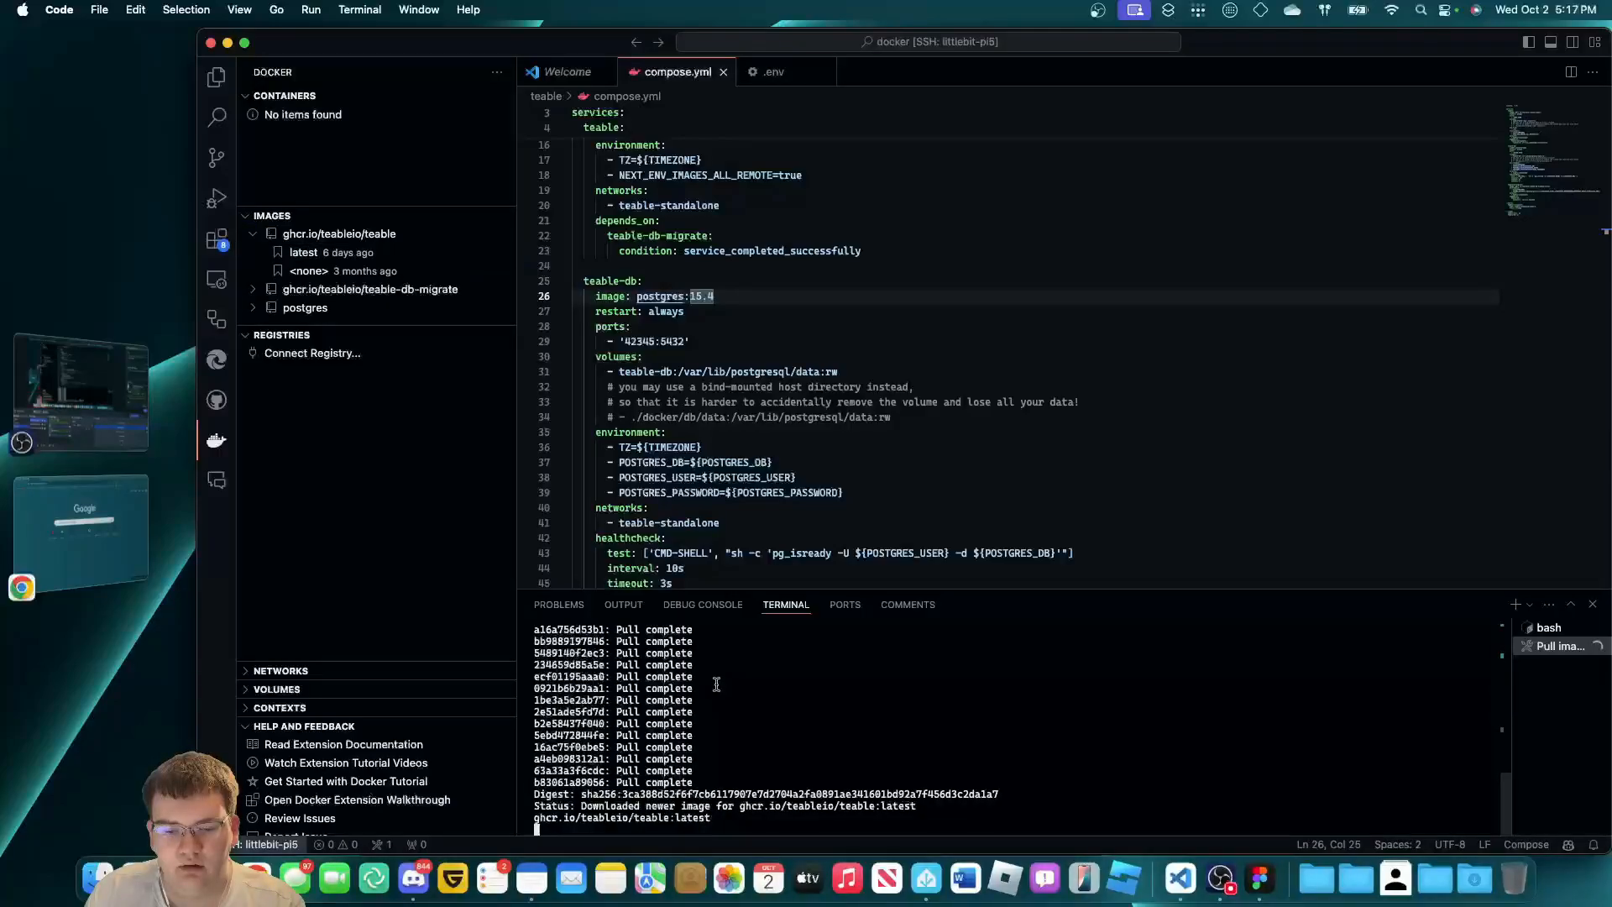
pyautogui.press('Return')
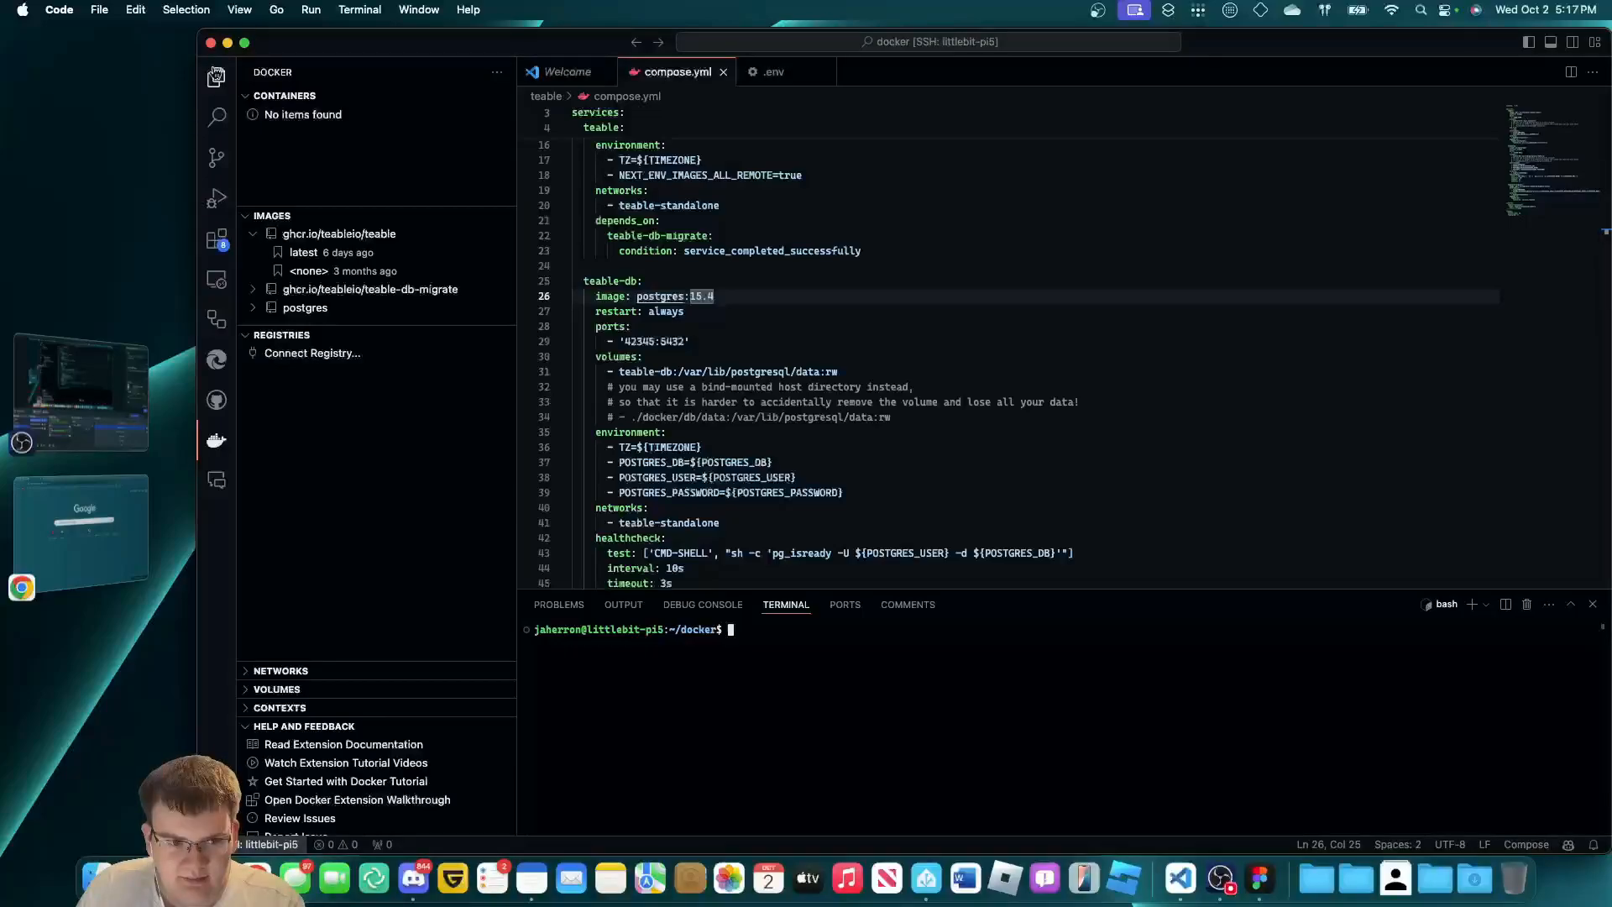
# Run Compose Up on compose.yml to start the teable stack.
pyautogui.click(215, 77)
pyautogui.rightClick(361, 152)
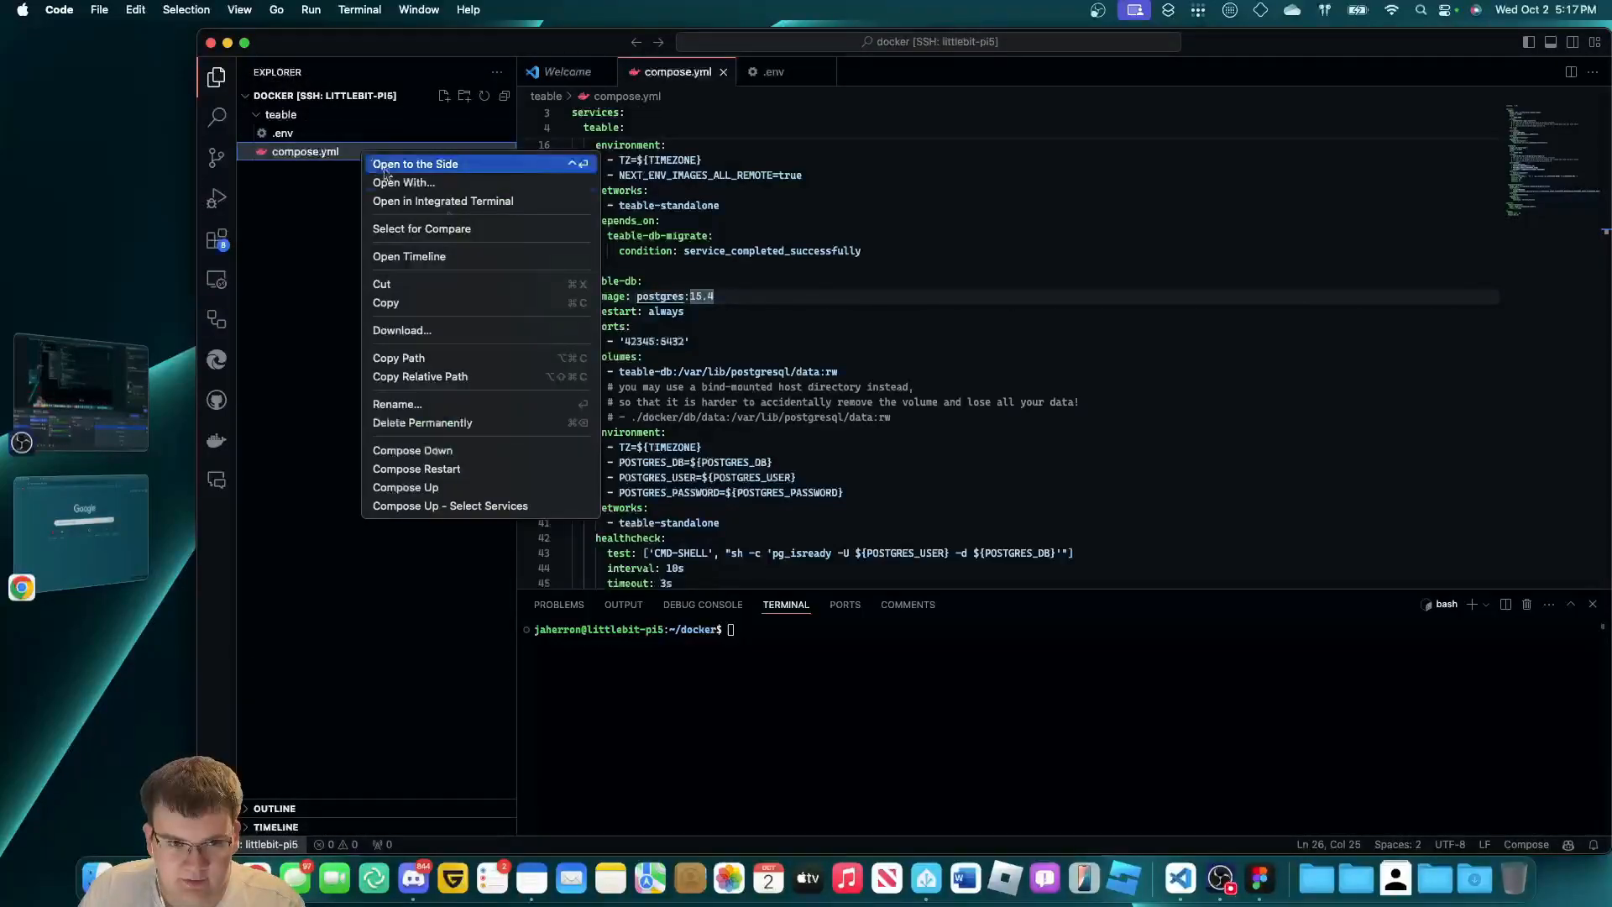
pyautogui.click(521, 488)
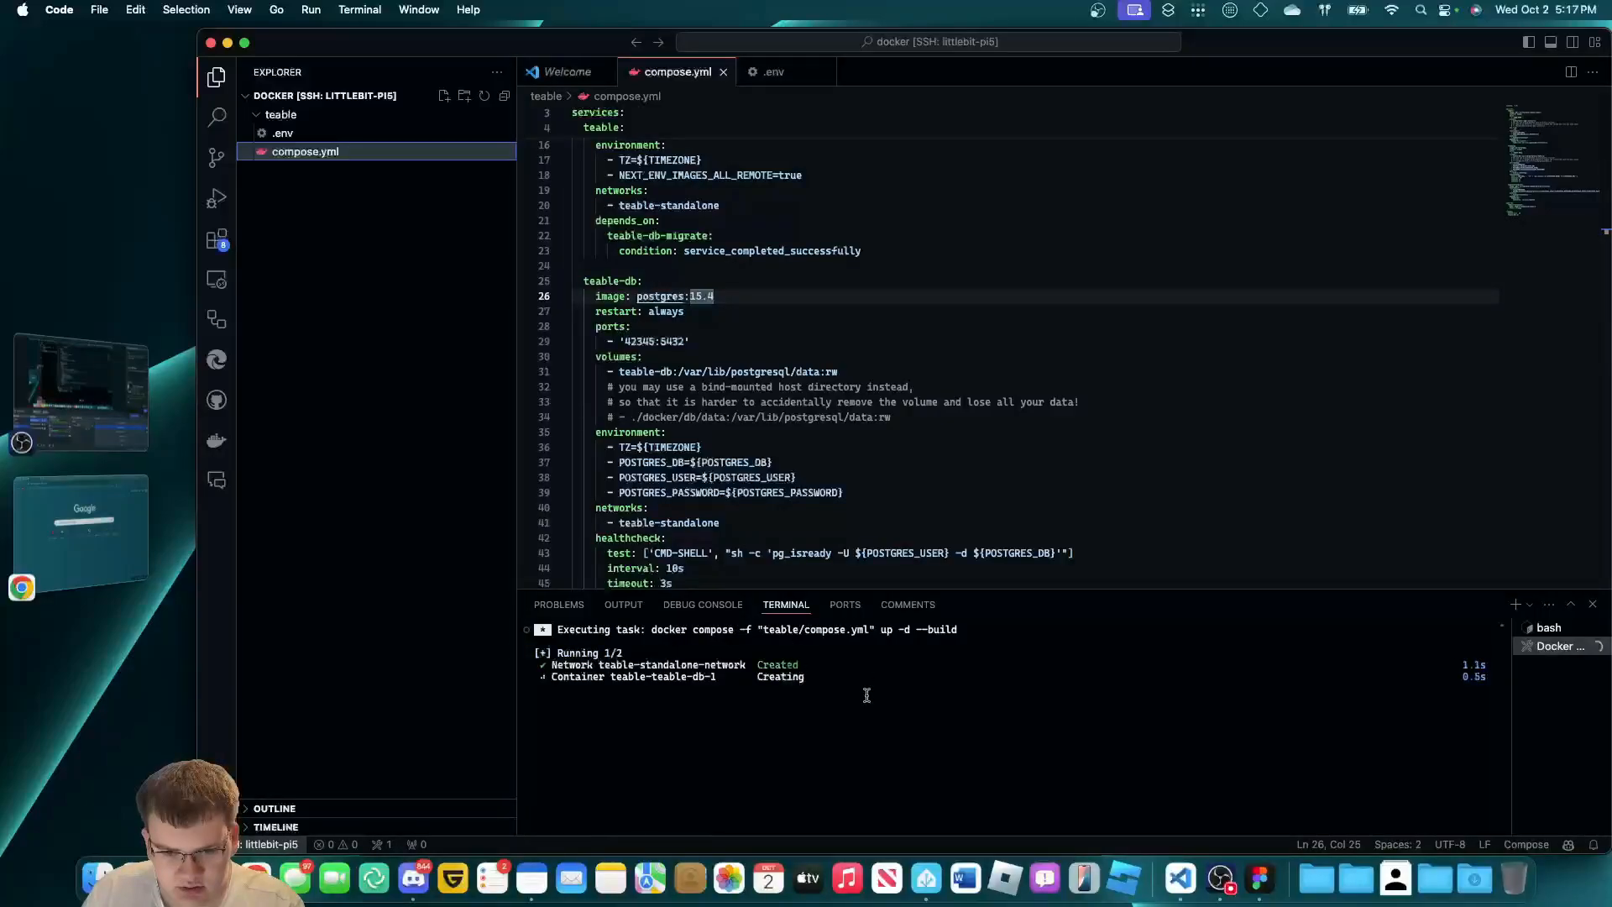
# In the bash terminal, run docker image ls, then docker image prune confirmed with y.
pyautogui.click(1549, 629)
pyautogui.write('docker ')
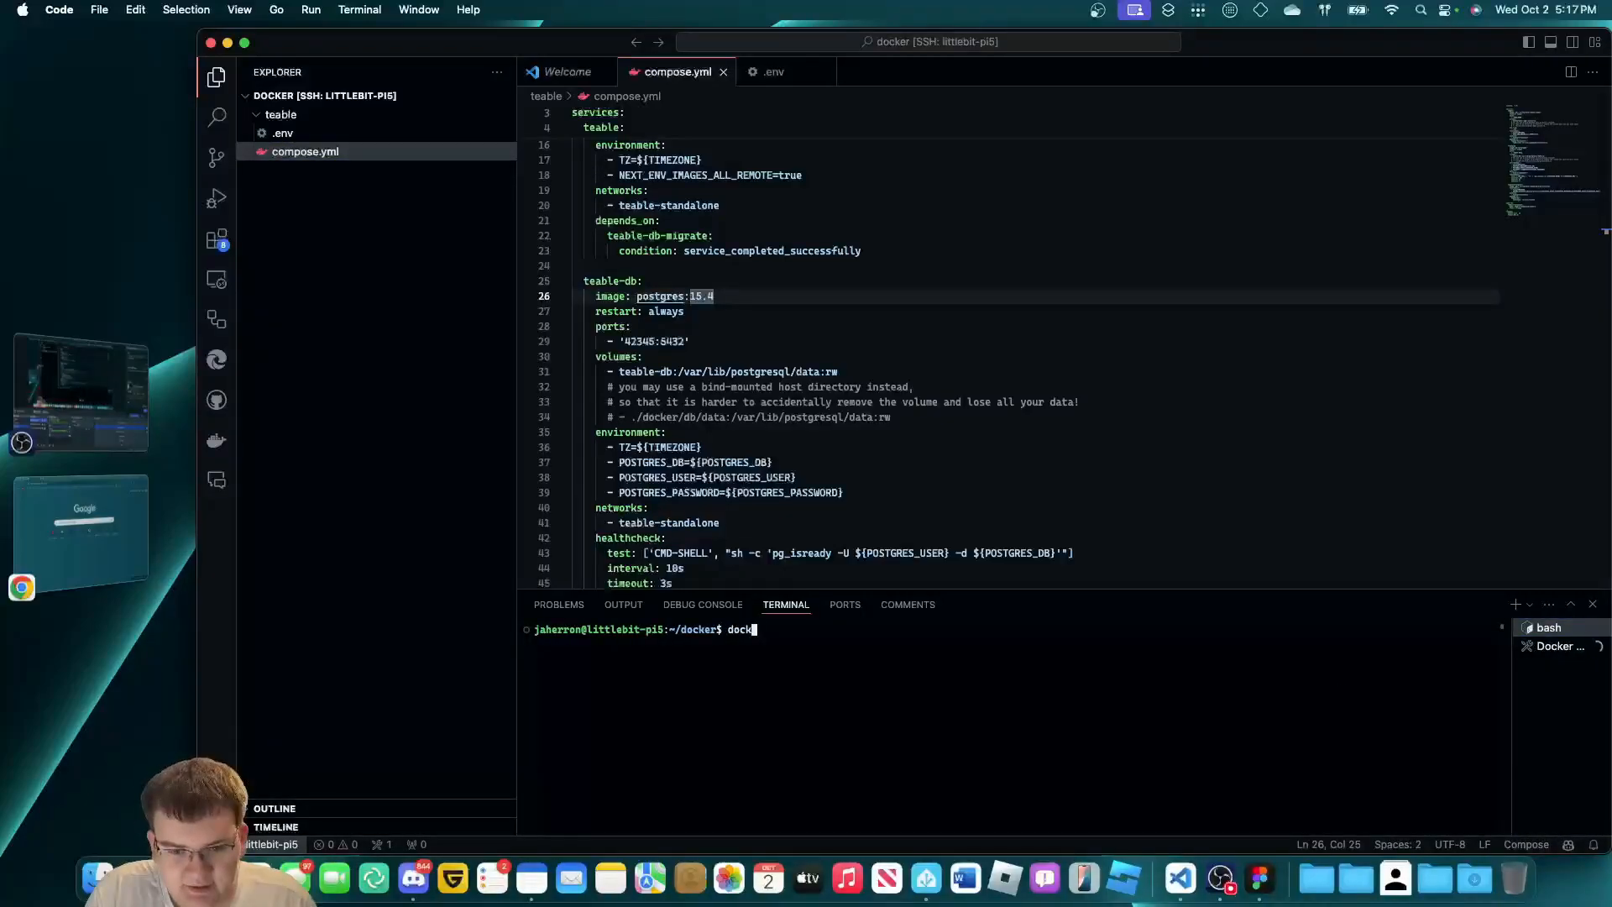
pyautogui.write('image ls')
pyautogui.press('Return')
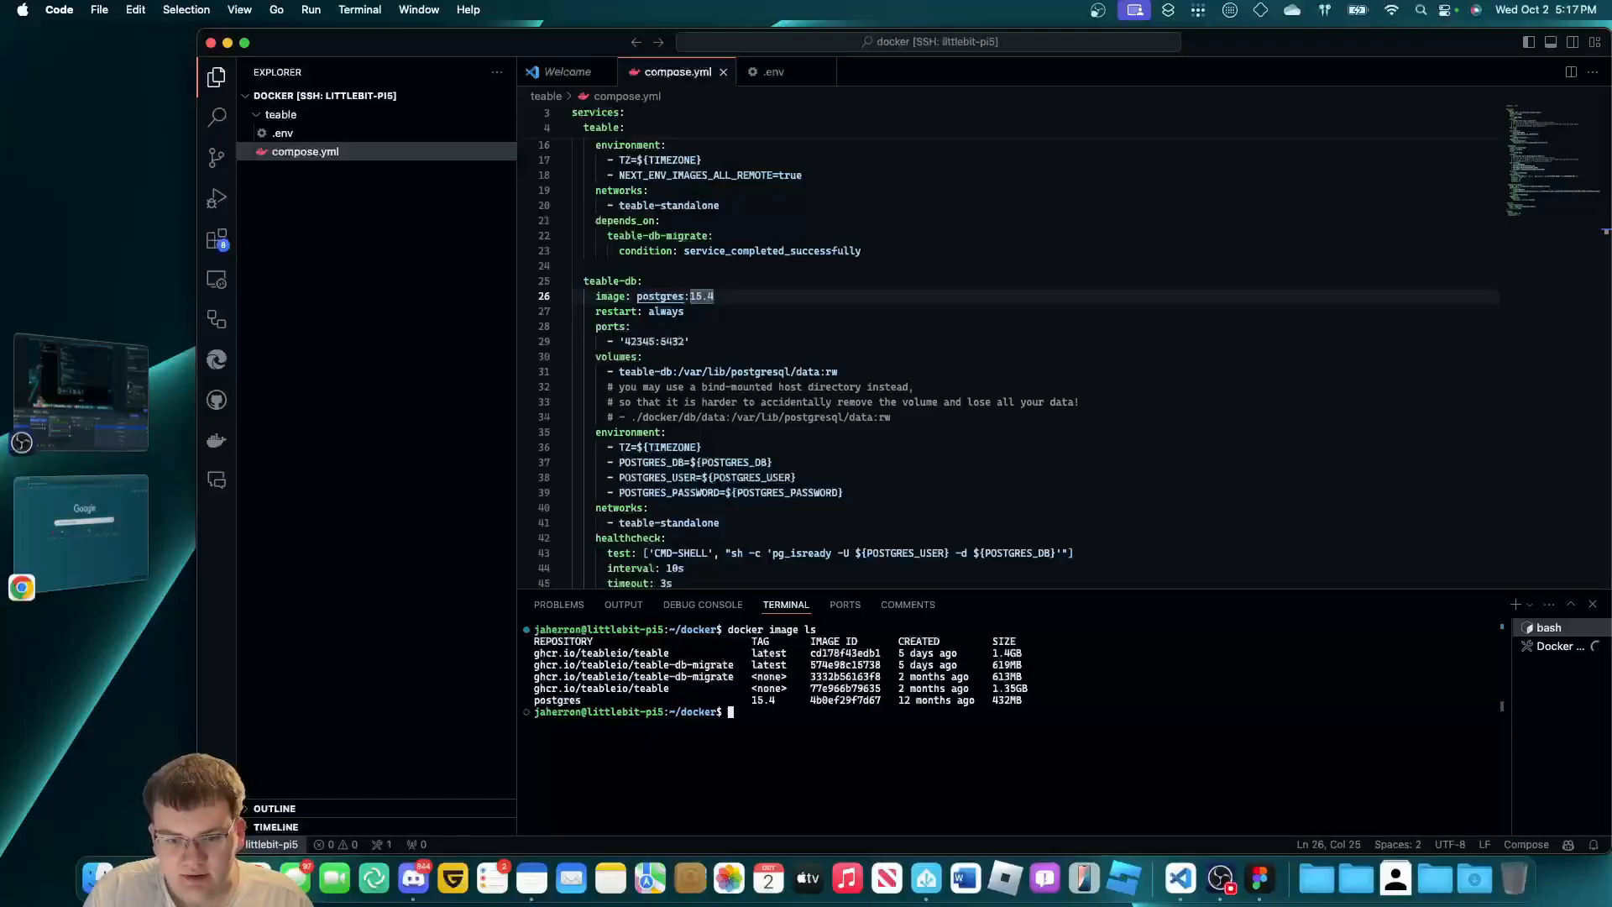
pyautogui.write('dcok')
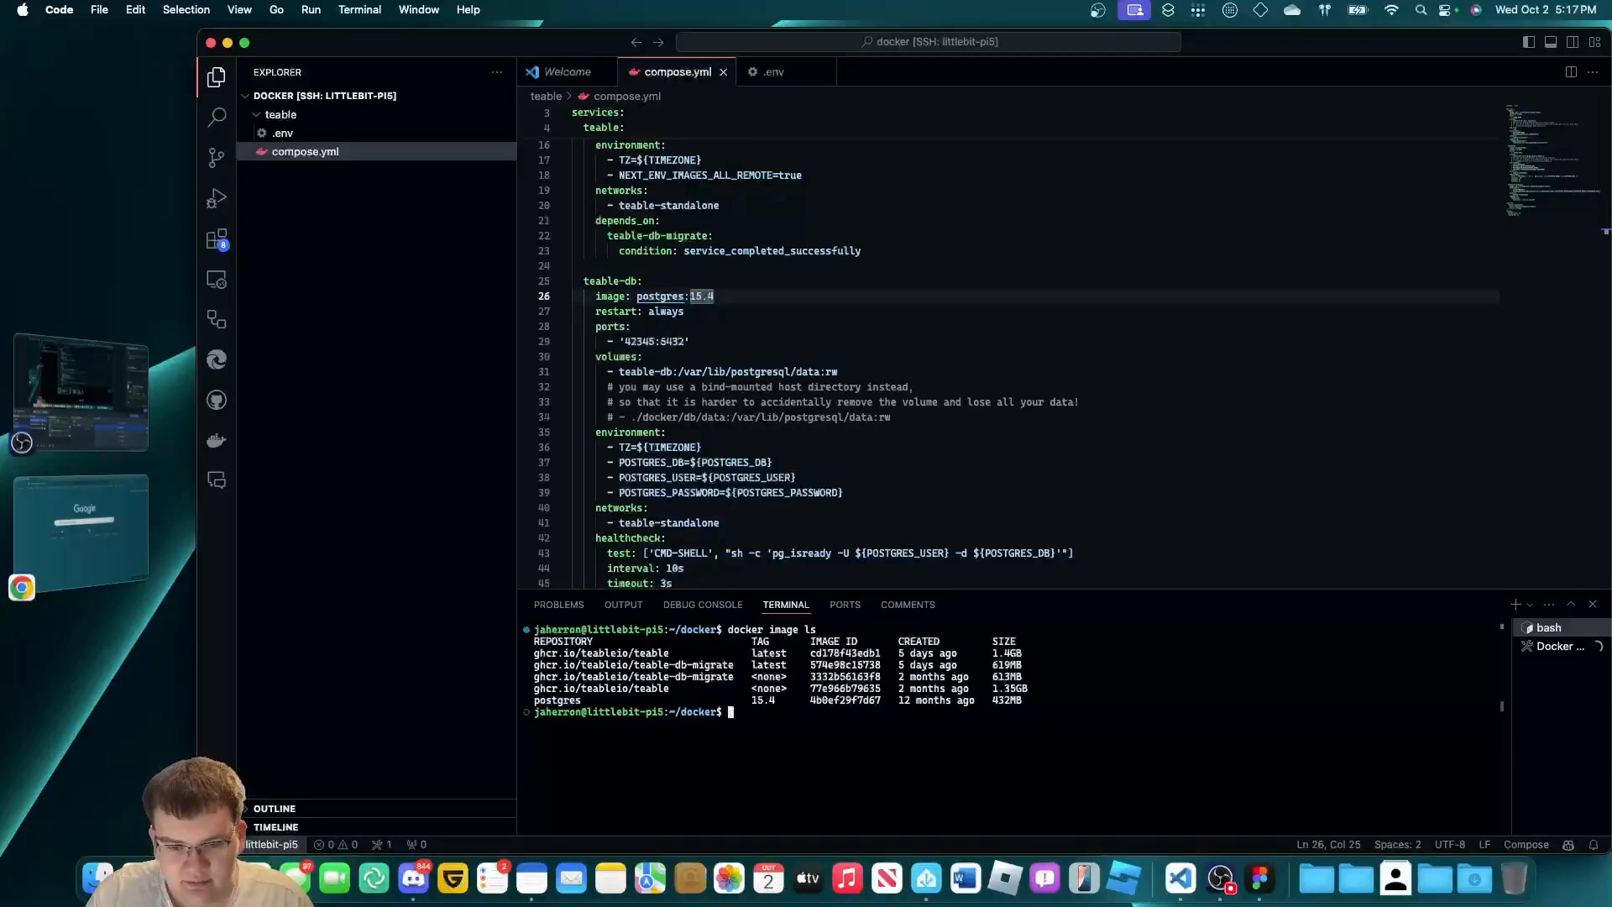
pyautogui.write('docker image prin')
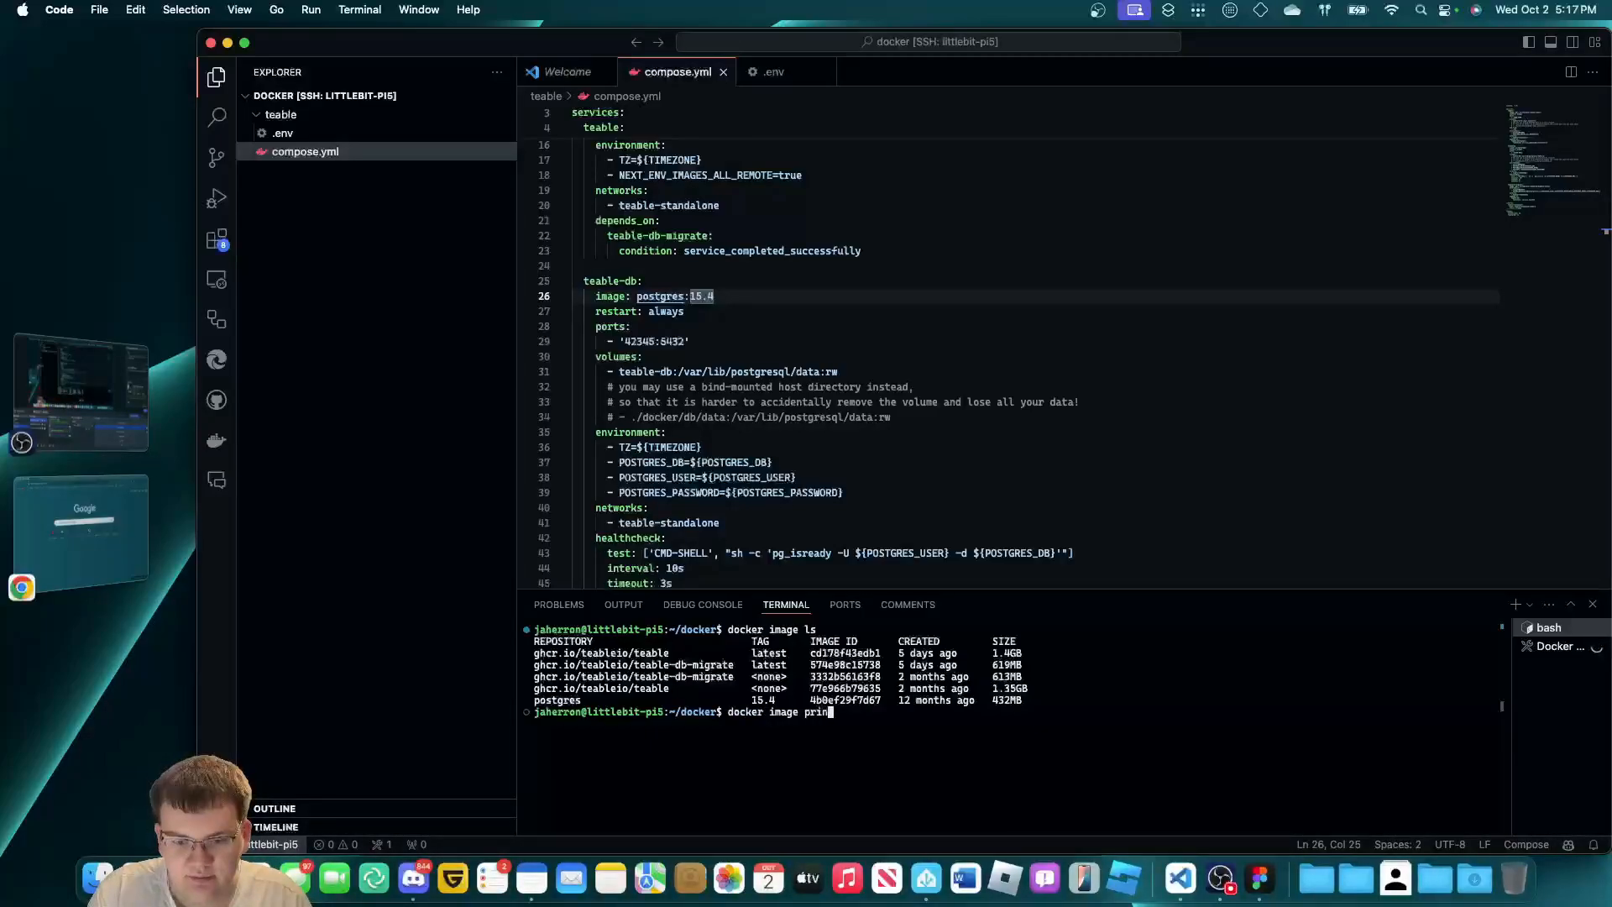
pyautogui.press('BackSpace')
pyautogui.press('BackSpace')
pyautogui.write('unt')
pyautogui.press('Return')
pyautogui.press('Up')
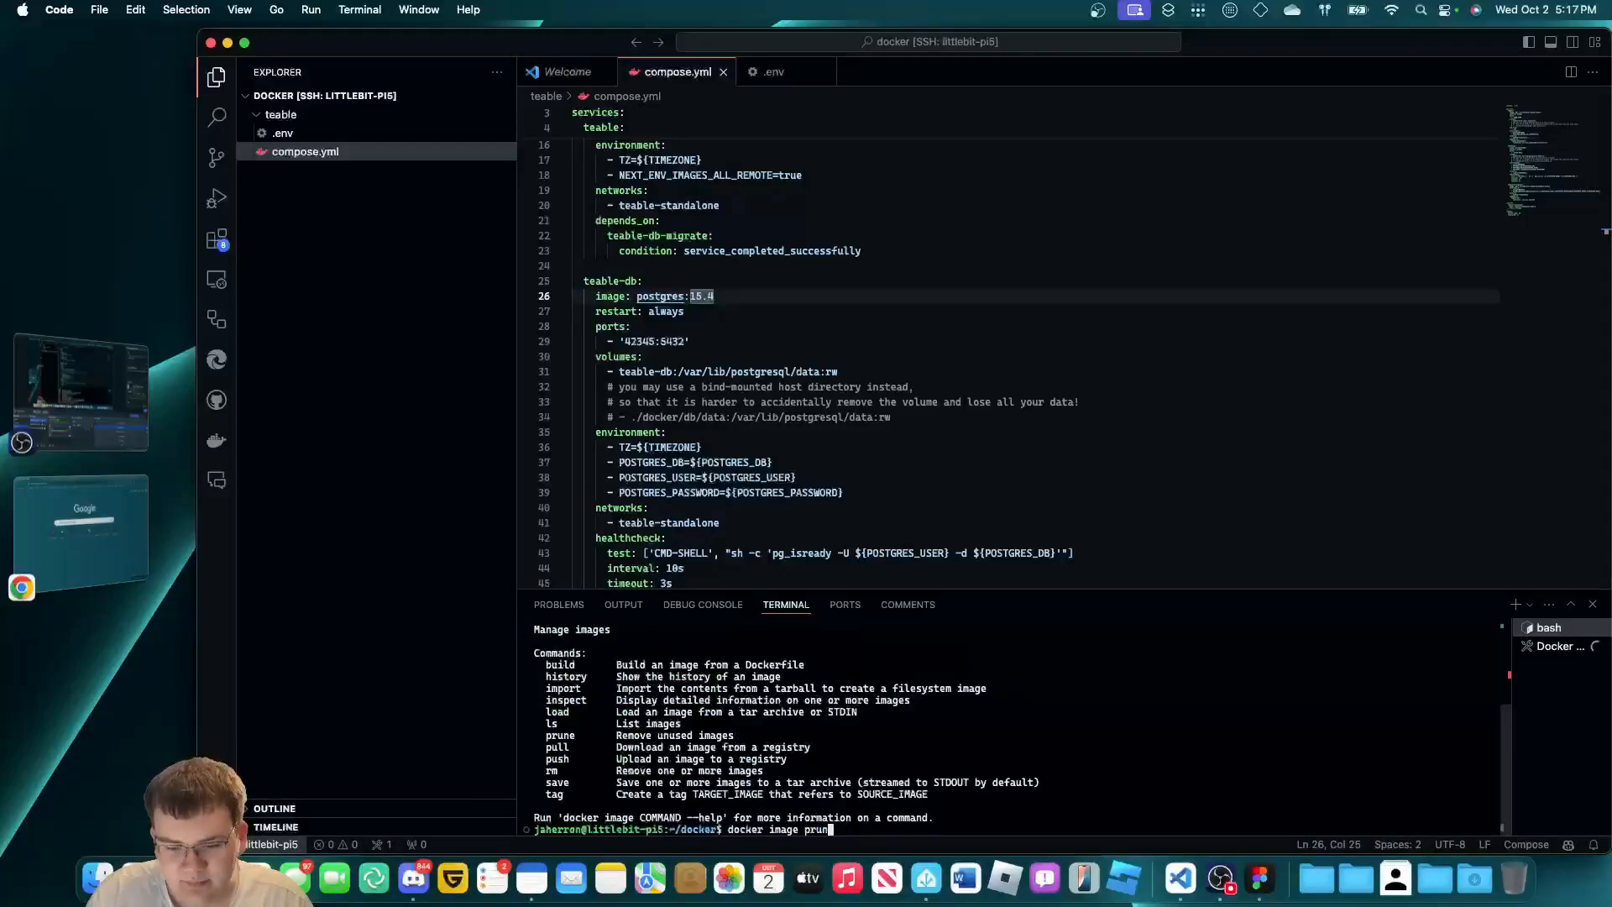
pyautogui.write('e')
pyautogui.press('Return')
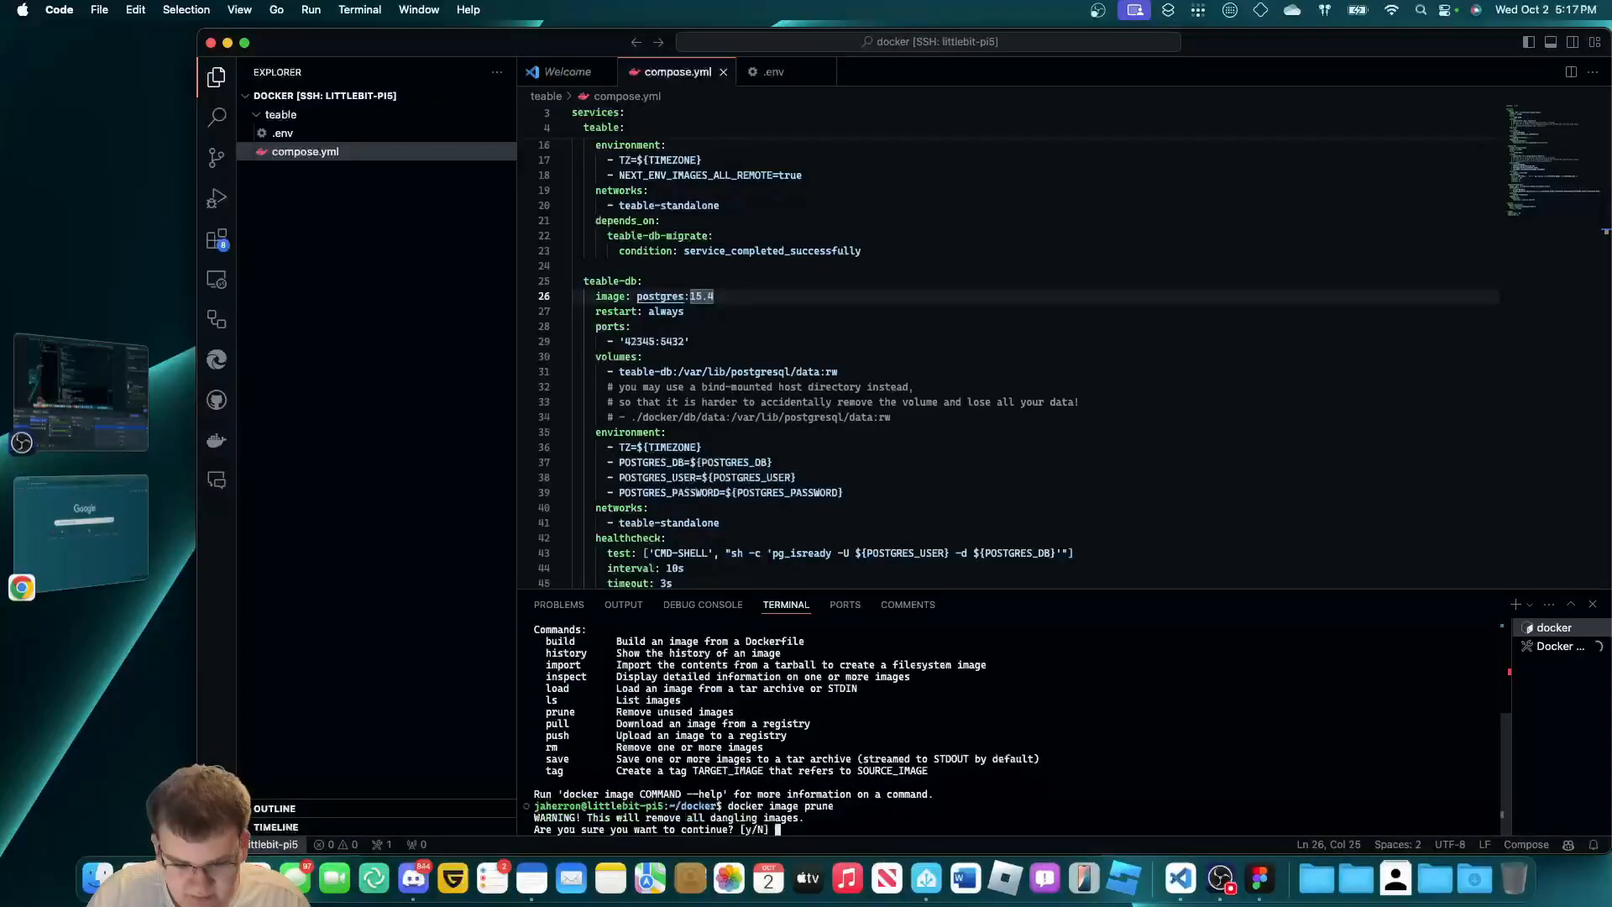
pyautogui.write('y')
pyautogui.press('Return')
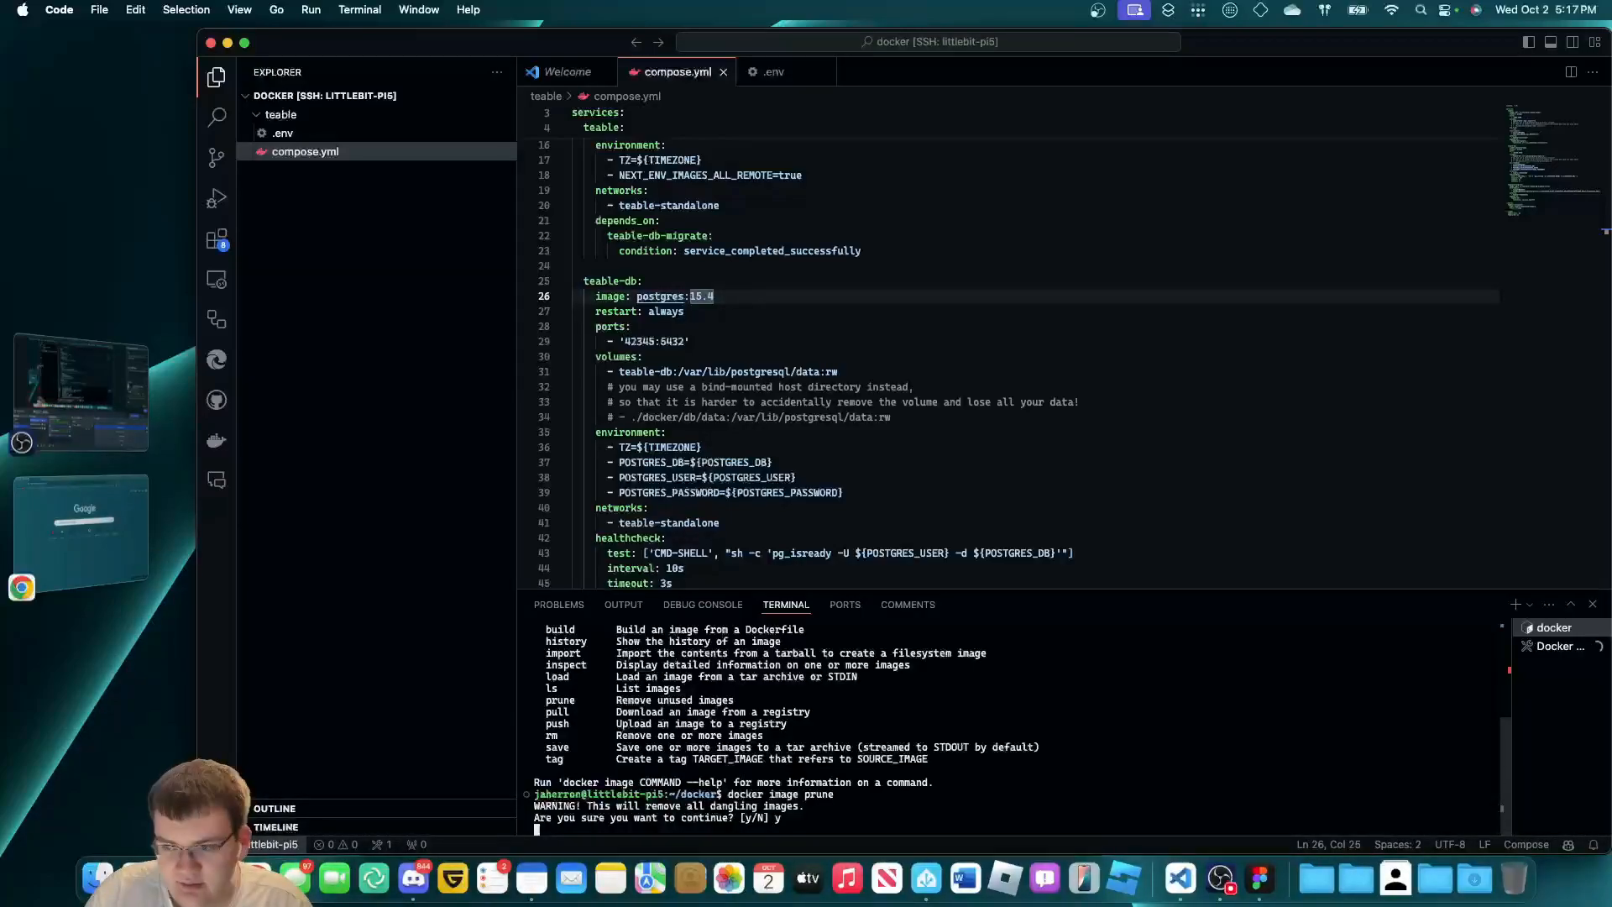
# Check the compose up output, cancel the stalled prune with Ctrl+C, and show the Docker view.
pyautogui.click(1536, 652)
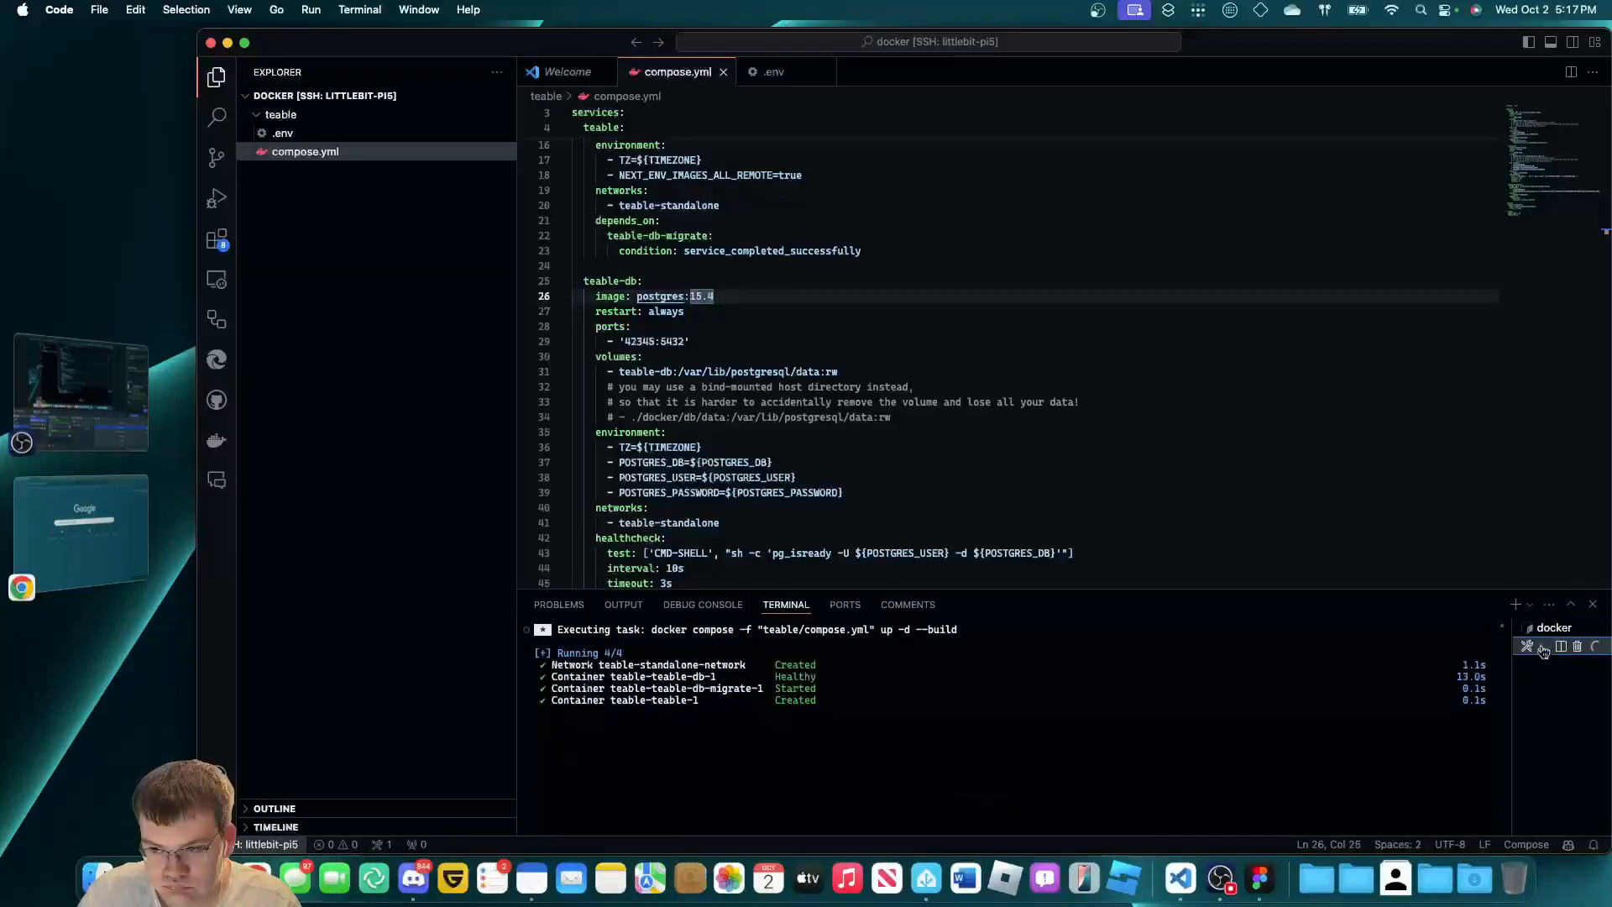
pyautogui.click(1537, 631)
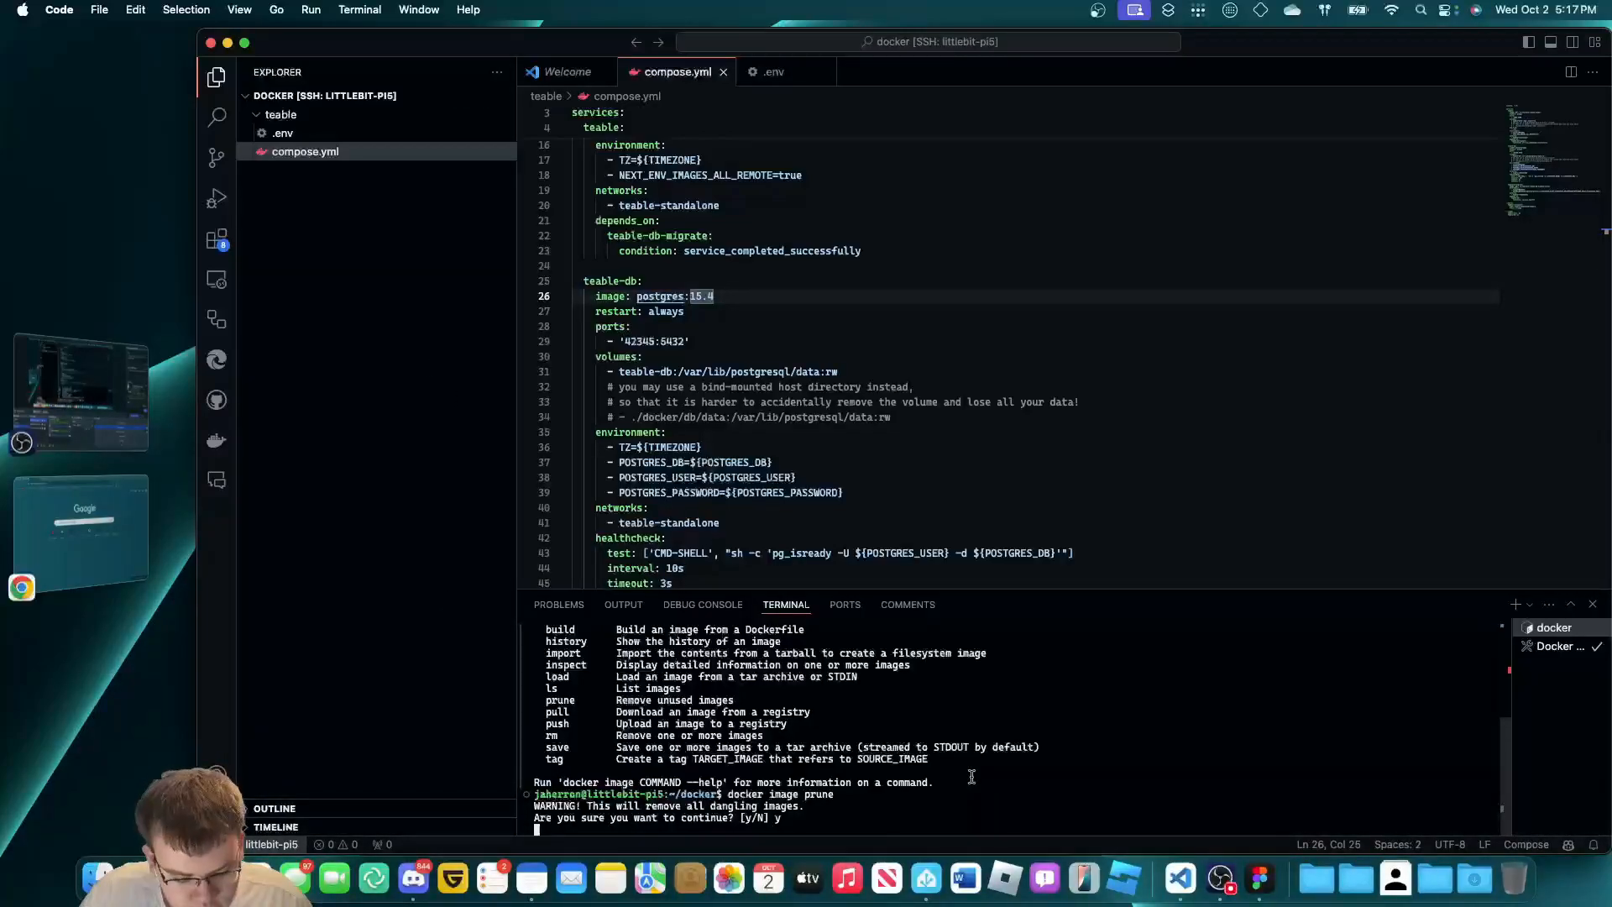
pyautogui.hotkey('ctrl', 'c')
pyautogui.click(217, 440)
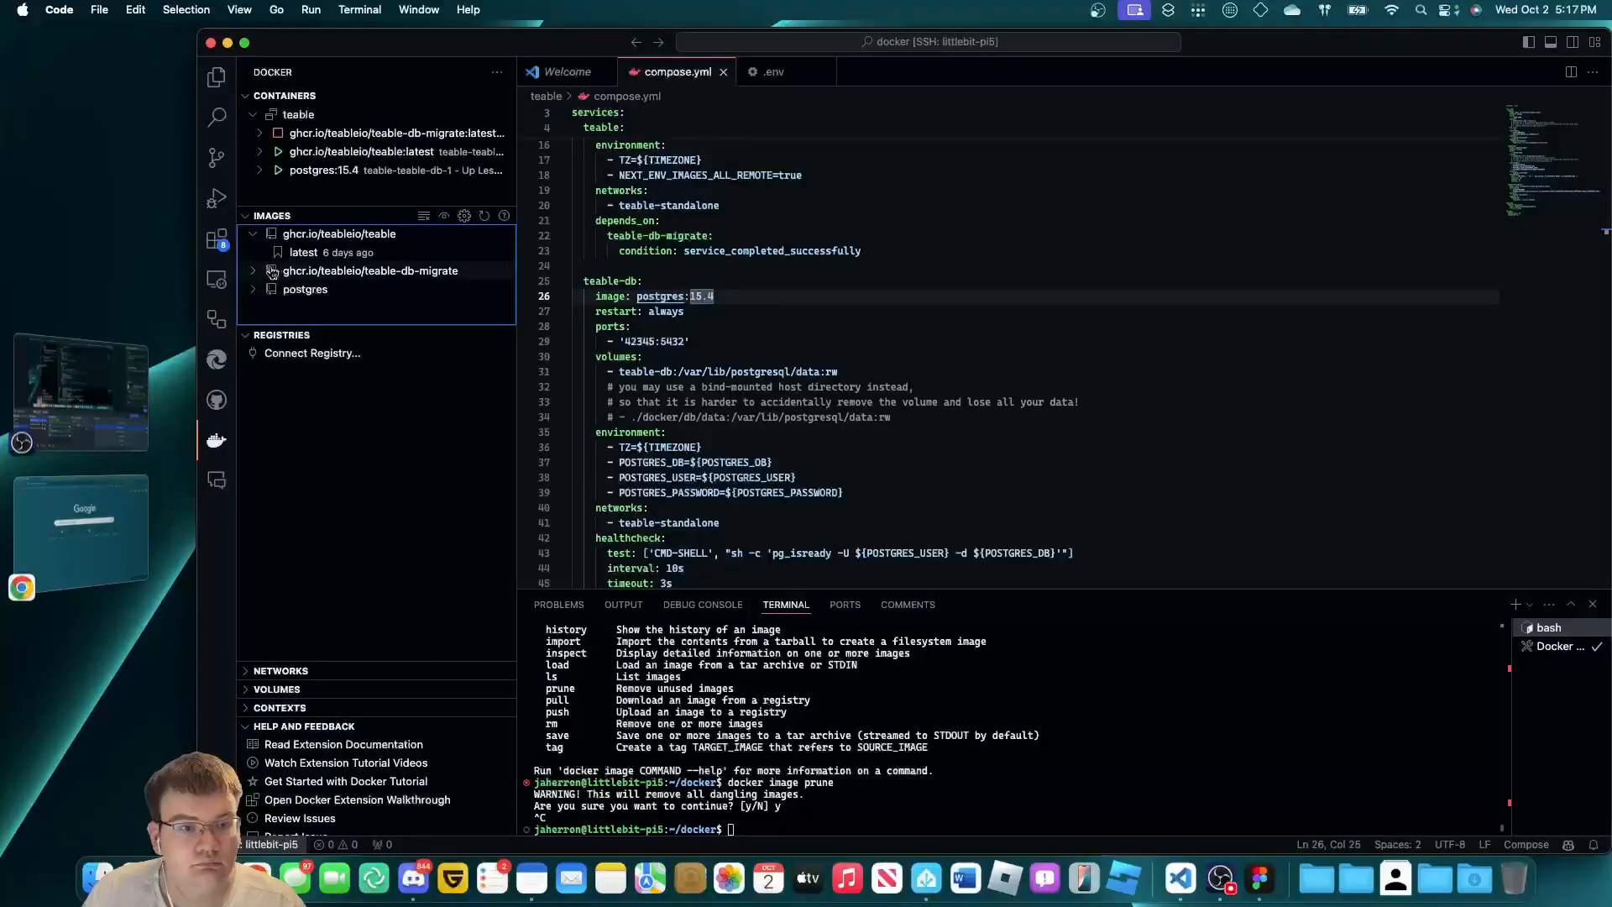
pyautogui.click(273, 272)
pyautogui.click(259, 300)
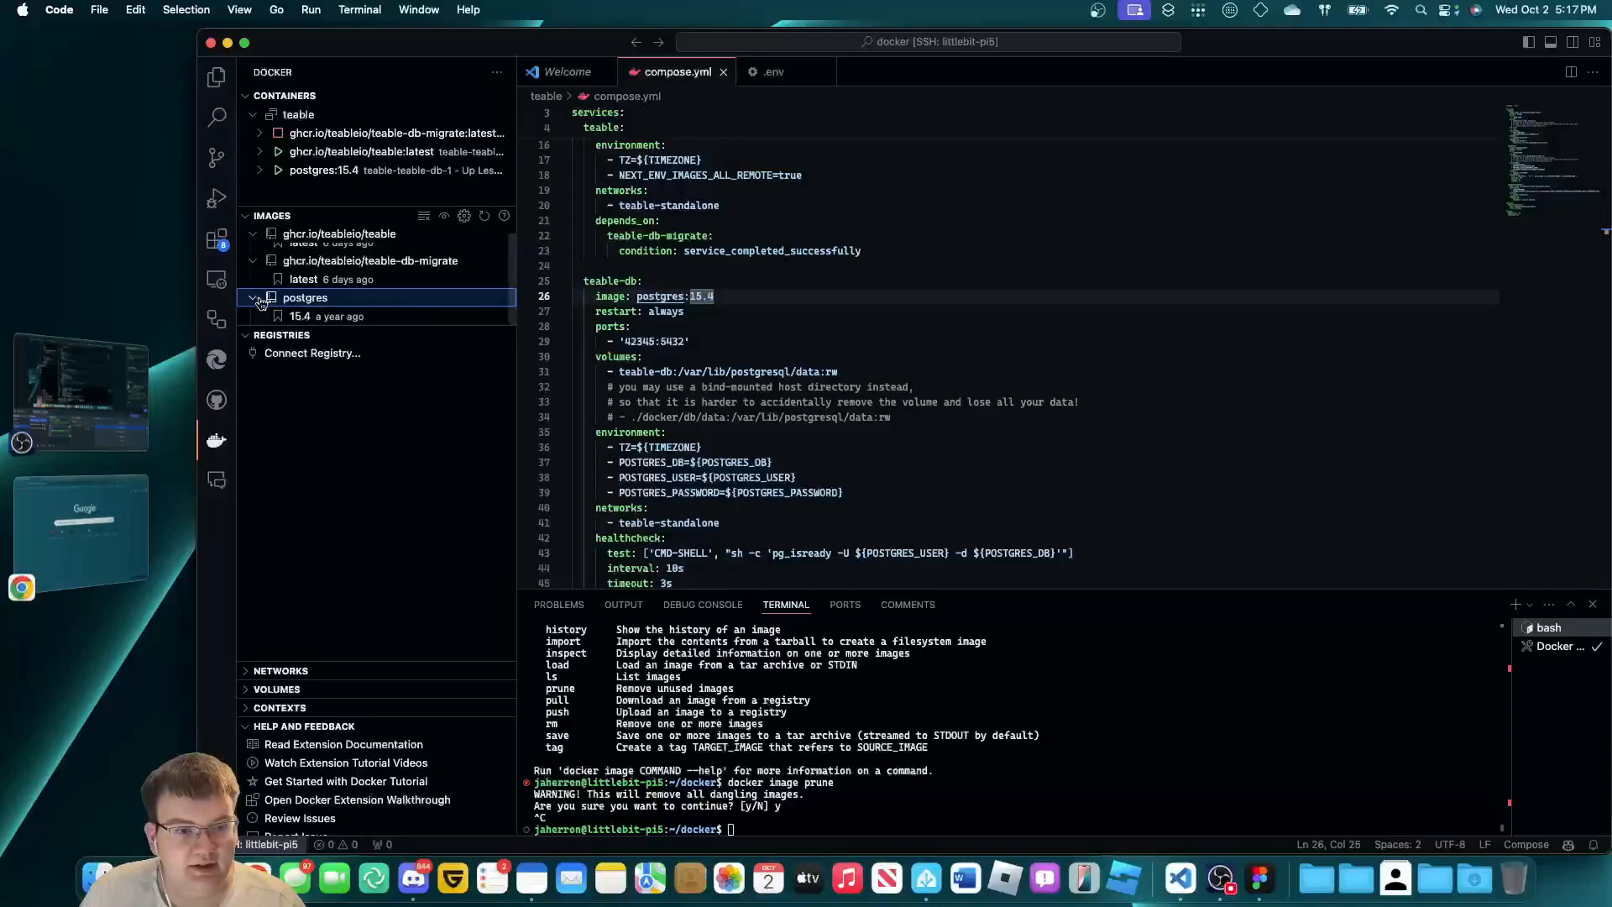
pyautogui.click(253, 298)
pyautogui.click(253, 260)
pyautogui.click(253, 233)
pyautogui.click(1050, 717)
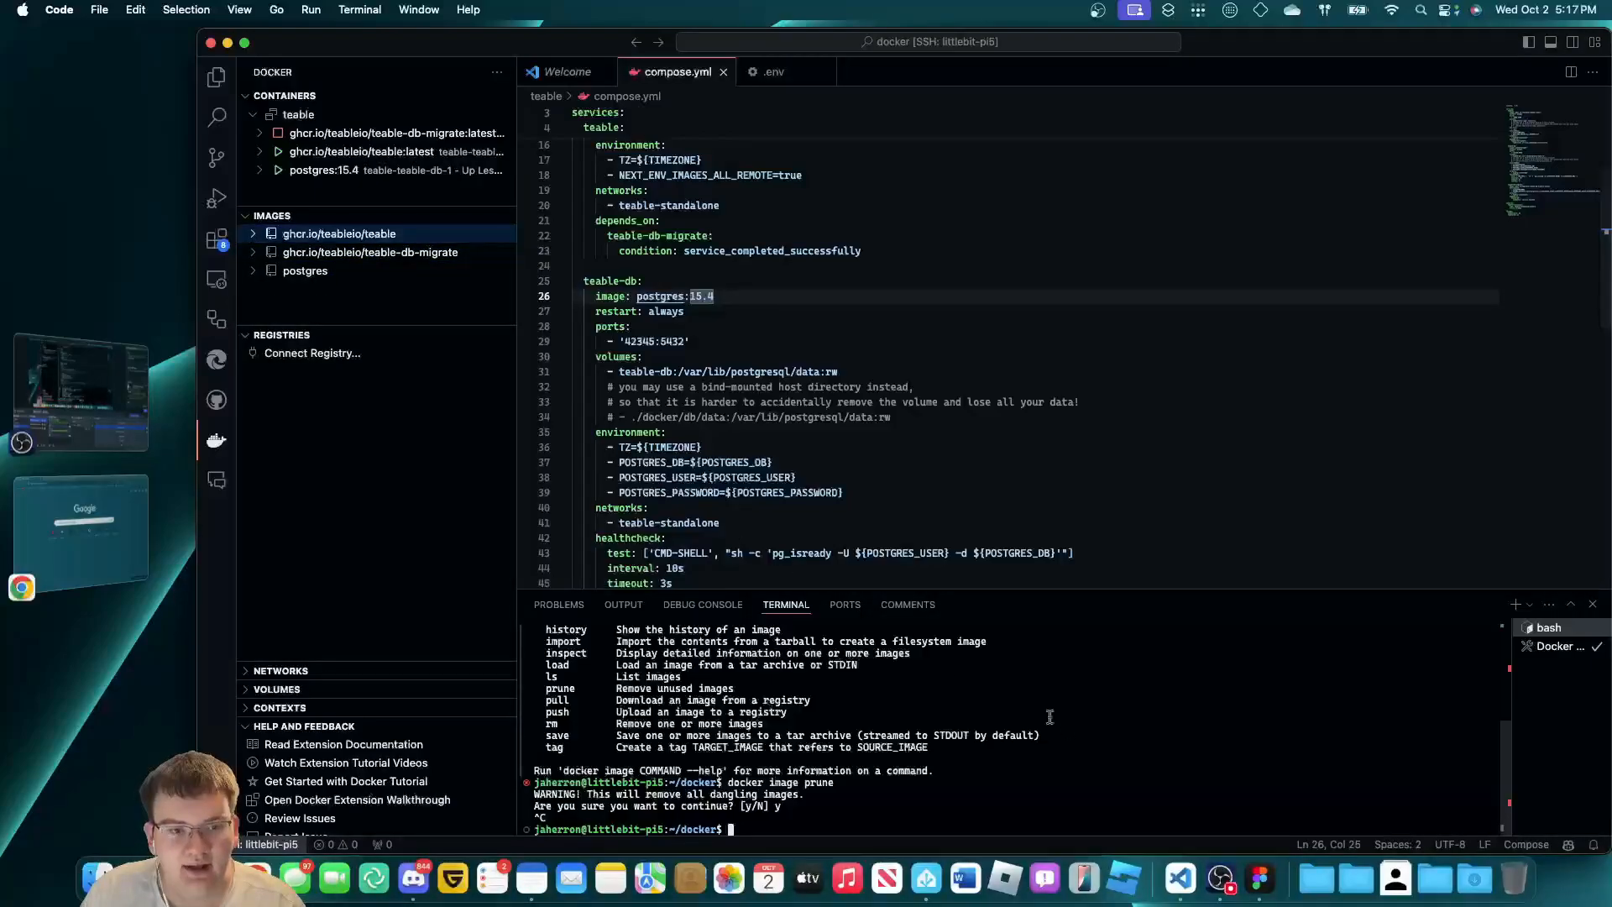
pyautogui.click(412, 497)
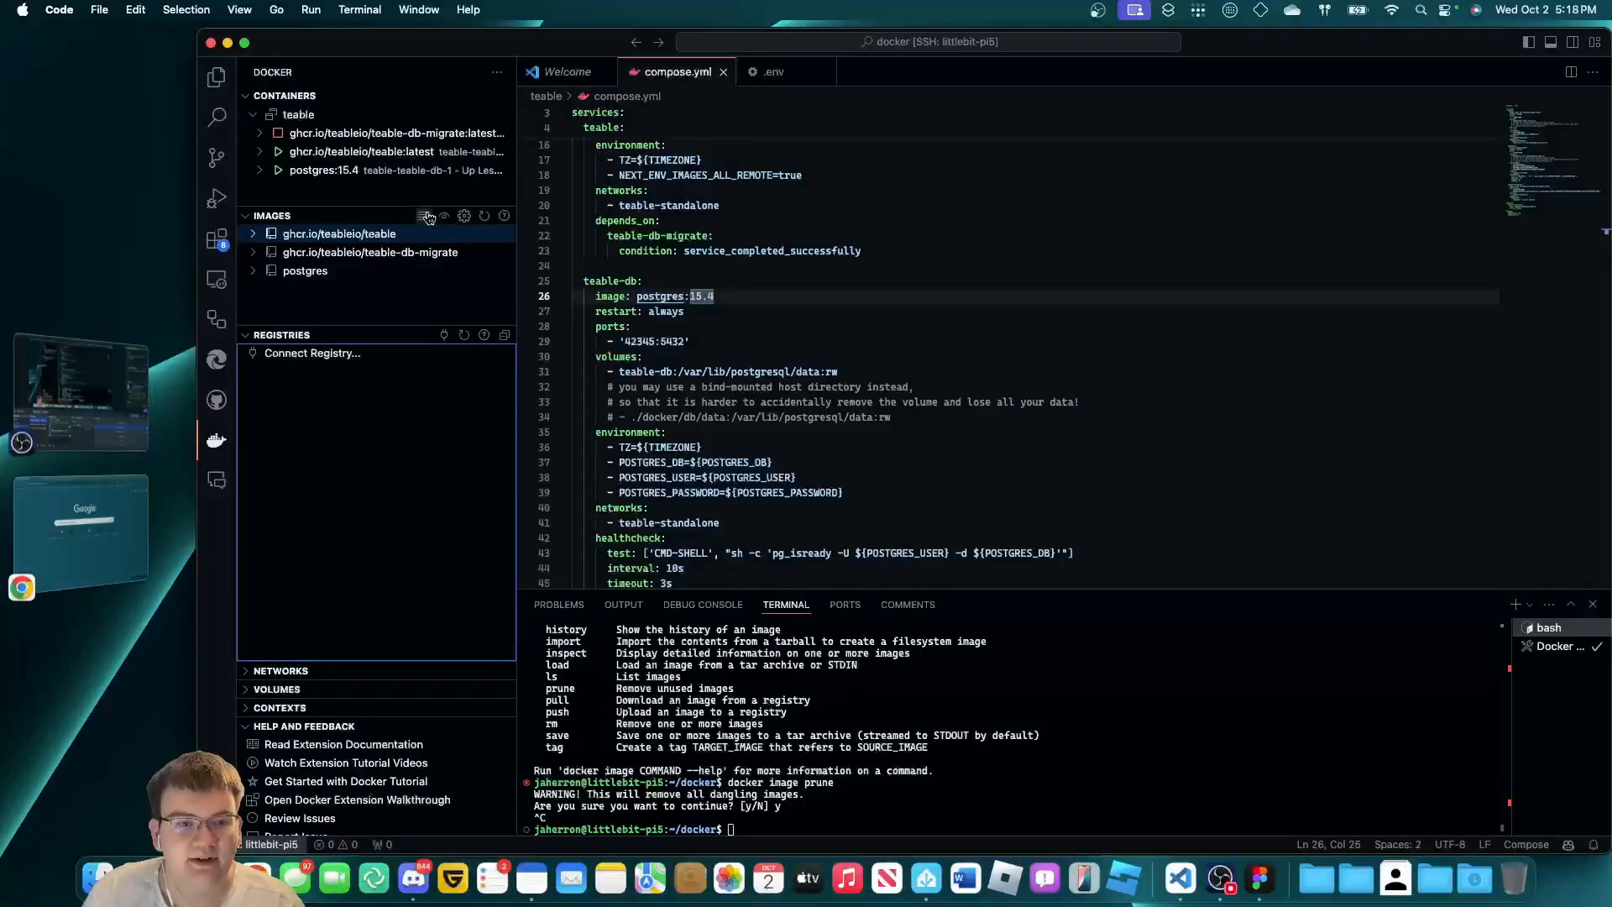
pyautogui.click(426, 217)
pyautogui.press('Escape')
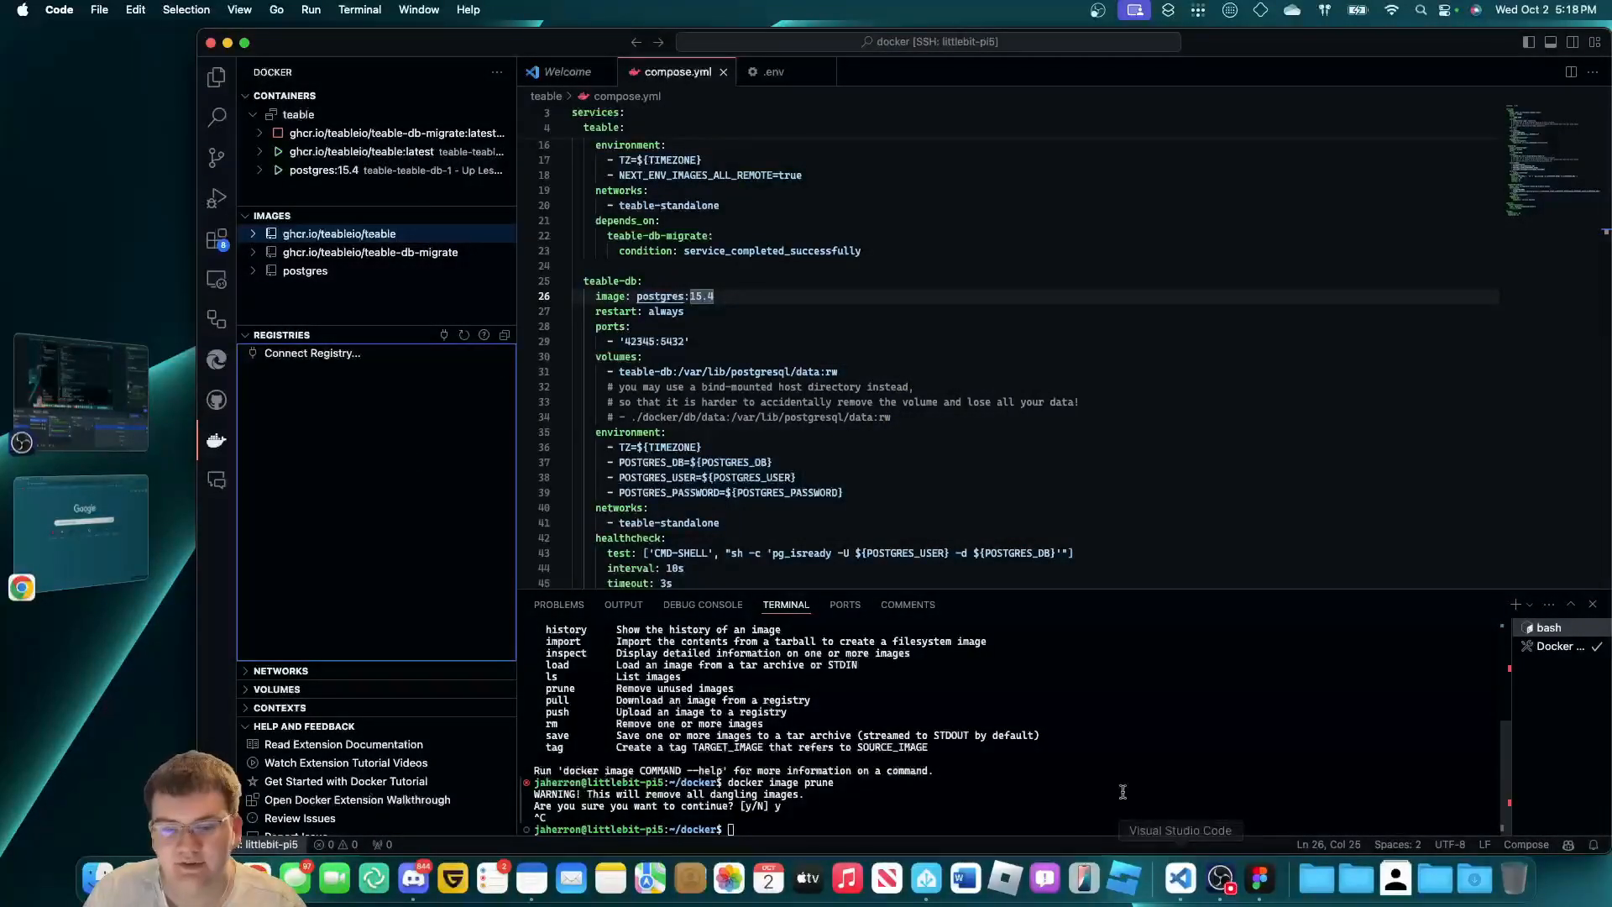
pyautogui.click(1070, 695)
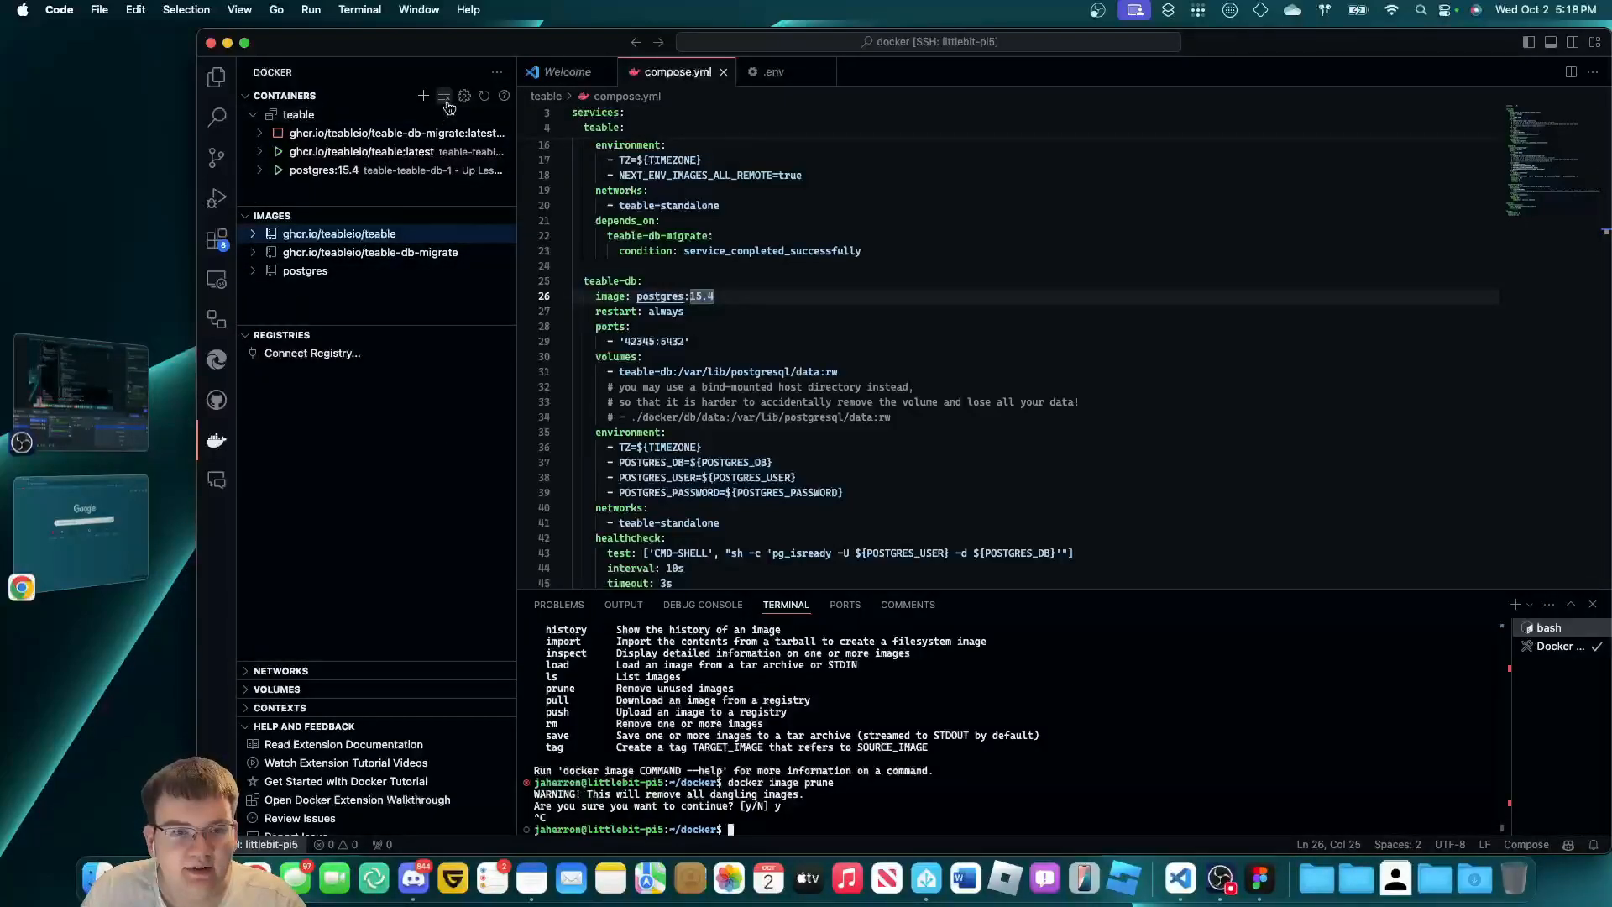
pyautogui.click(445, 99)
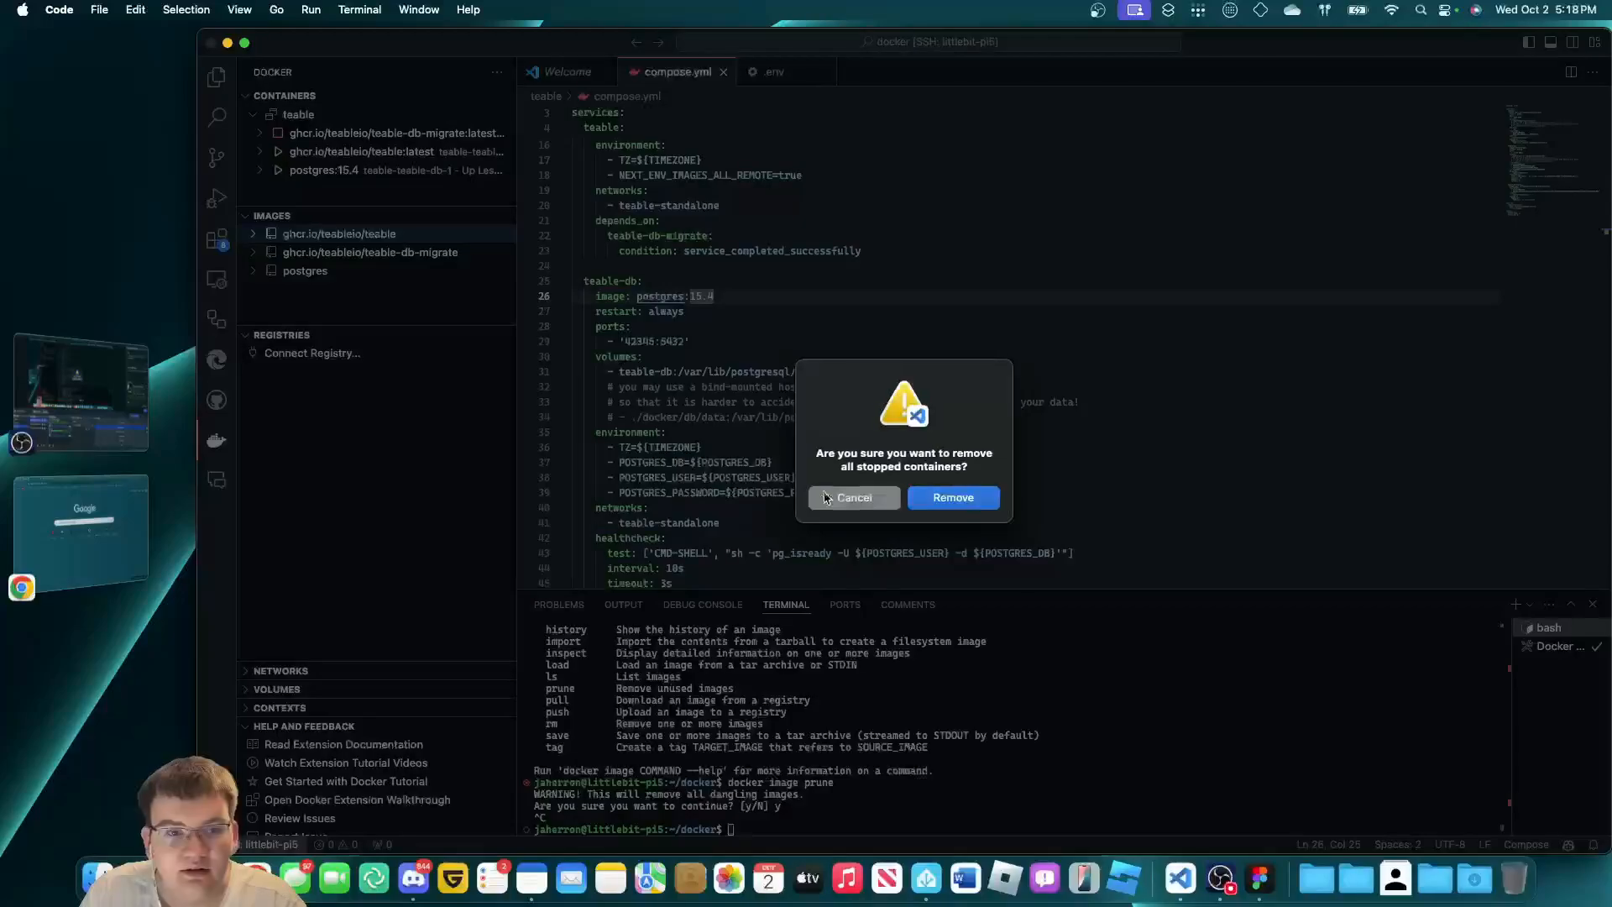
pyautogui.click(825, 498)
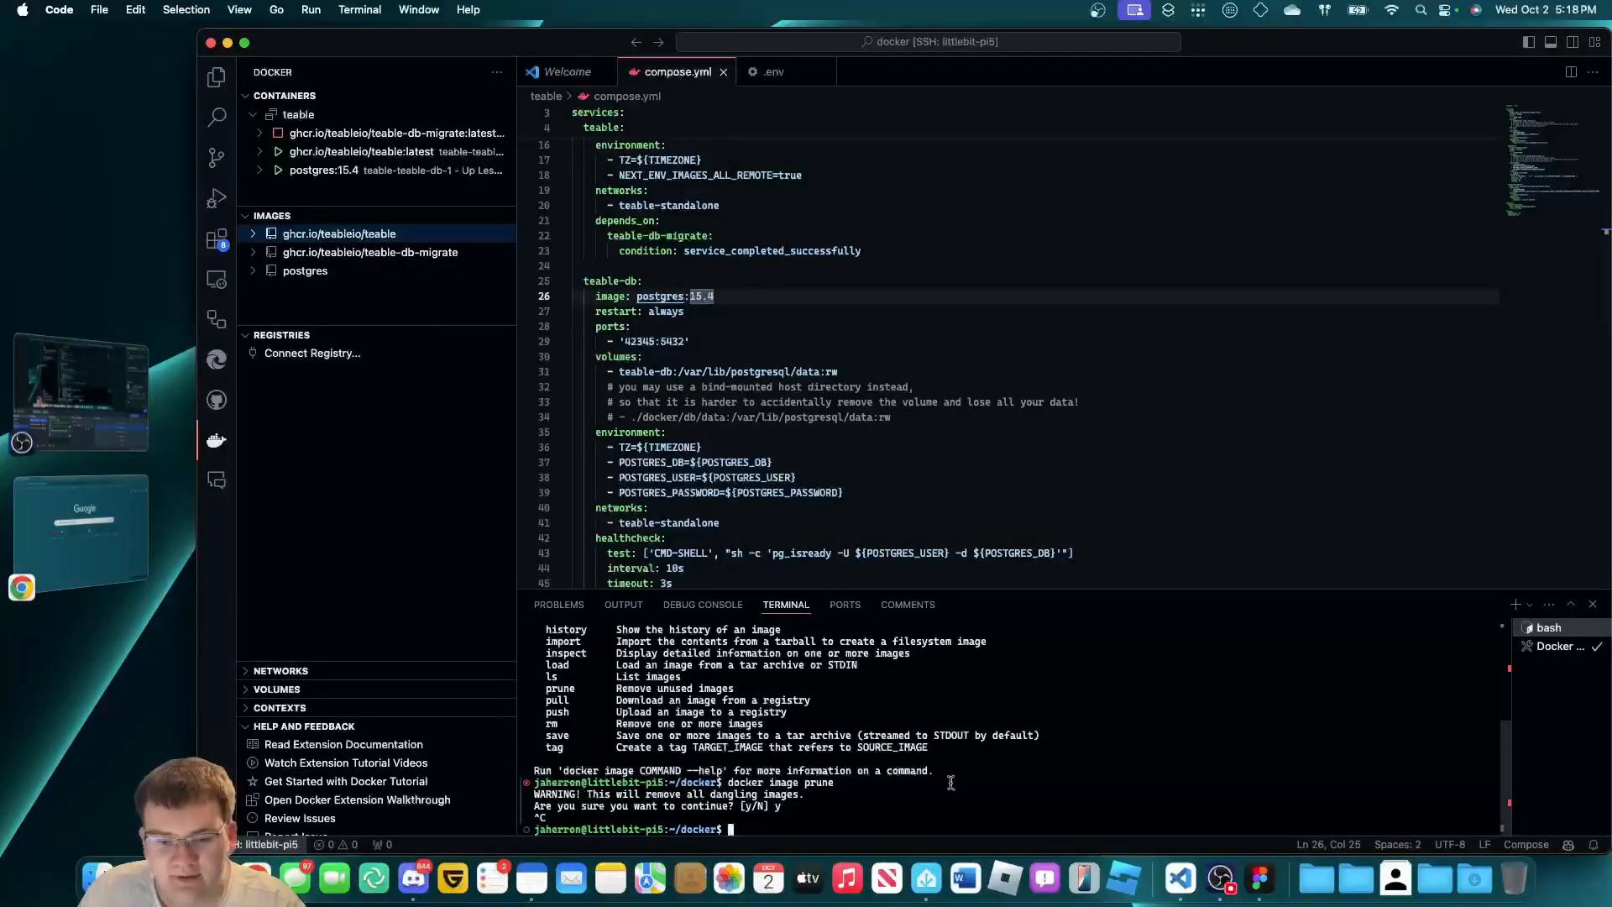
pyautogui.moveTo(953, 781); pyautogui.dragTo(959, 792)
pyautogui.click(963, 820)
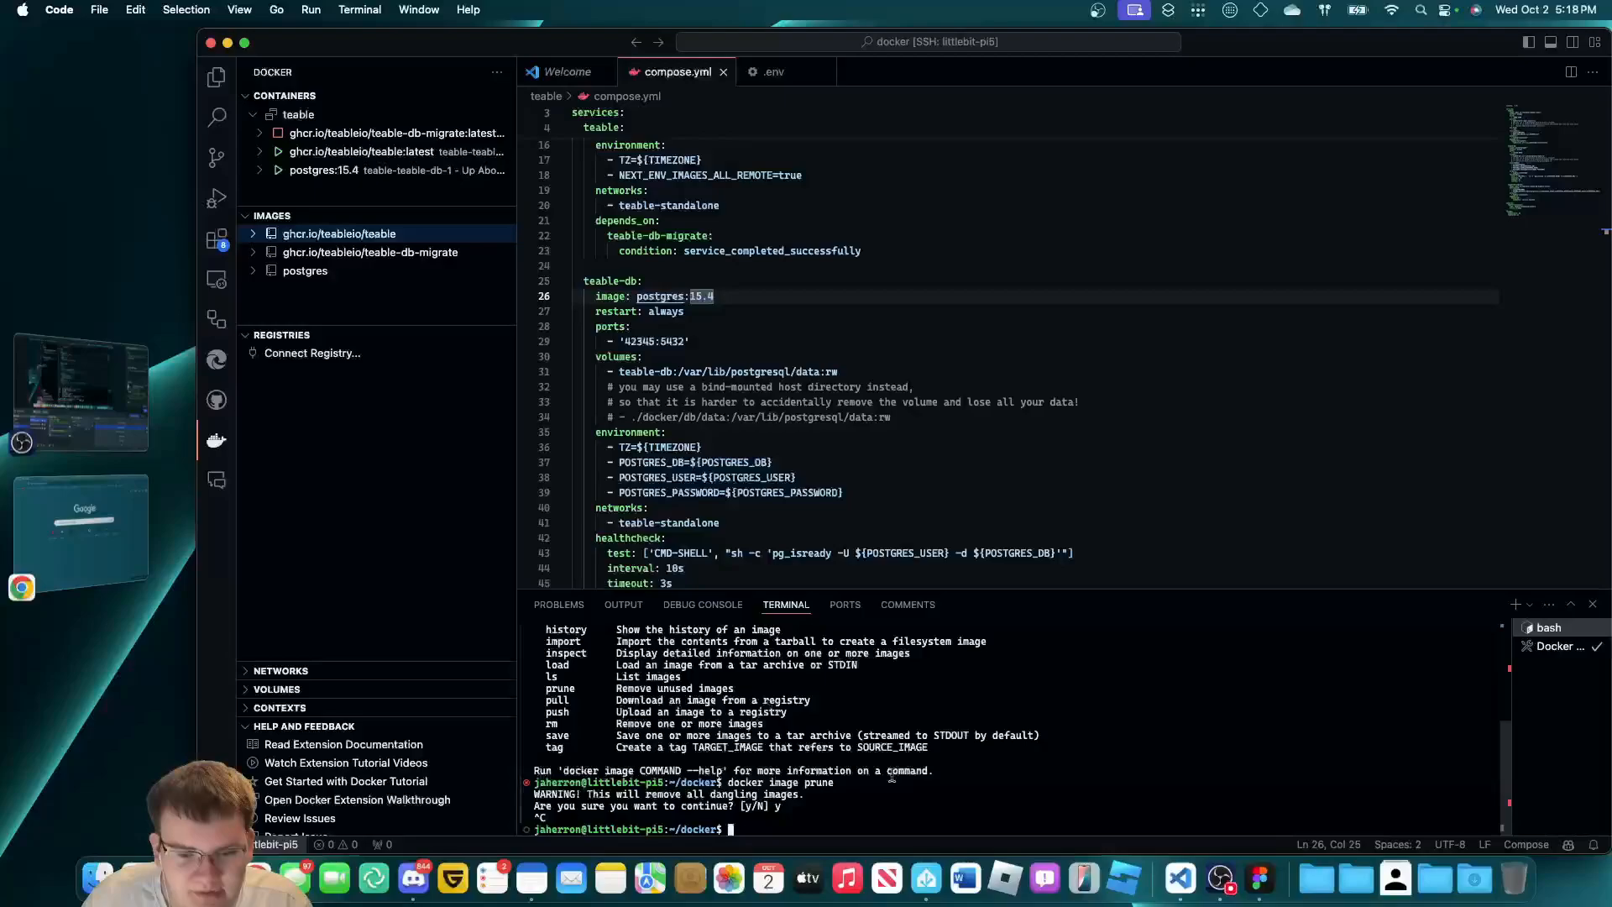
pyautogui.write('e')
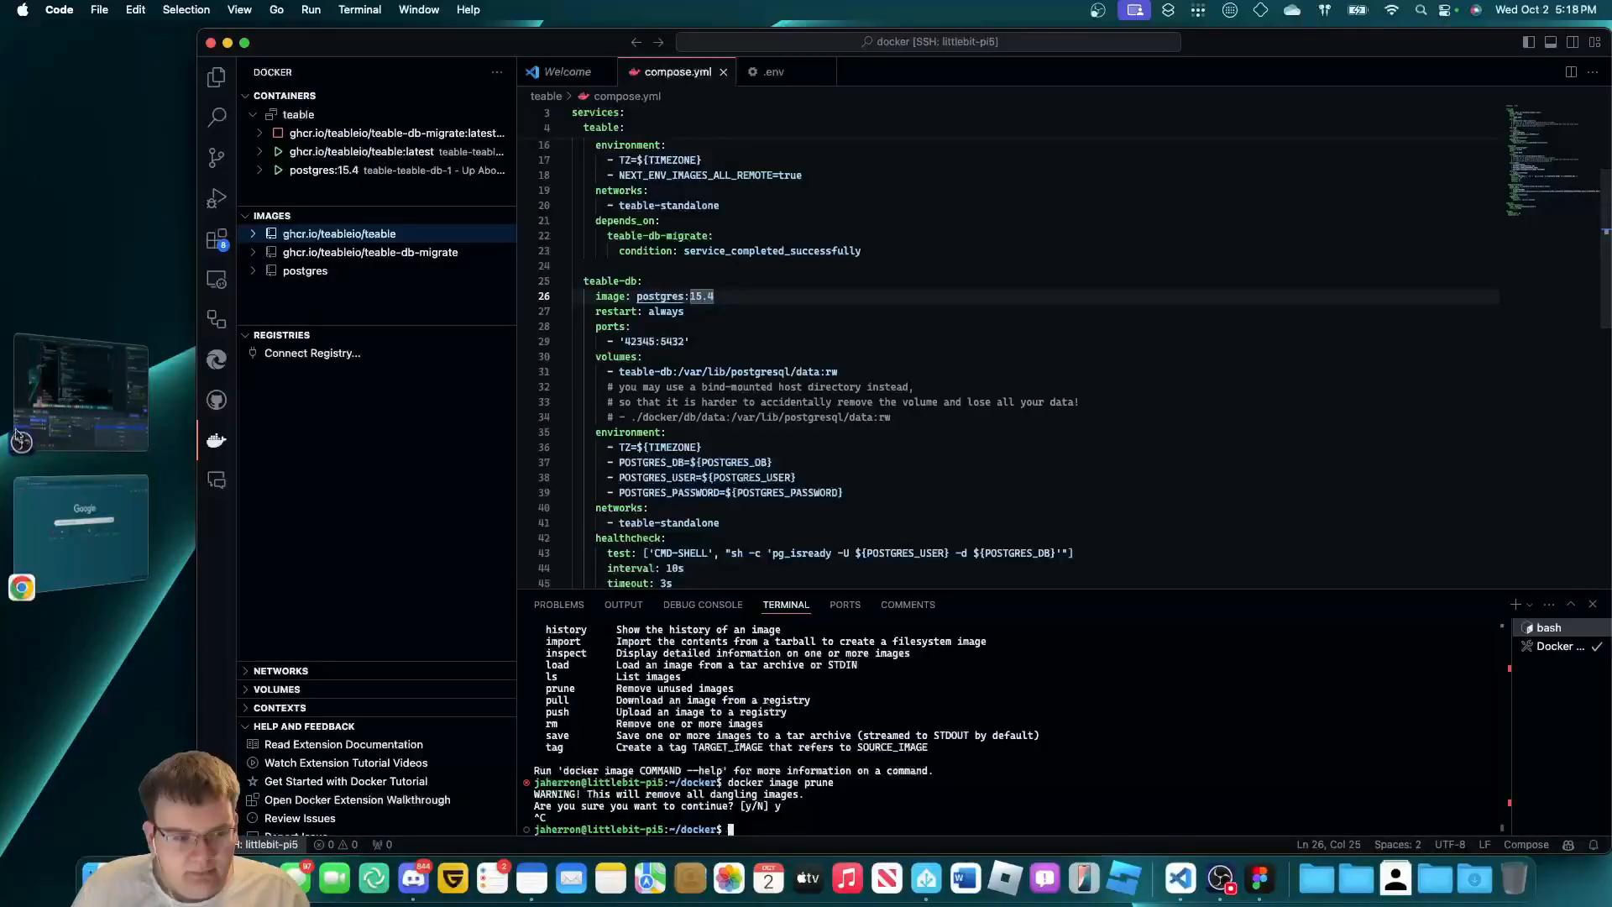
# Load littlebit-pi5 in the browser and open the Base in LittleBit's Space.
pyautogui.click(80, 529)
pyautogui.write('littlebit-pi5')
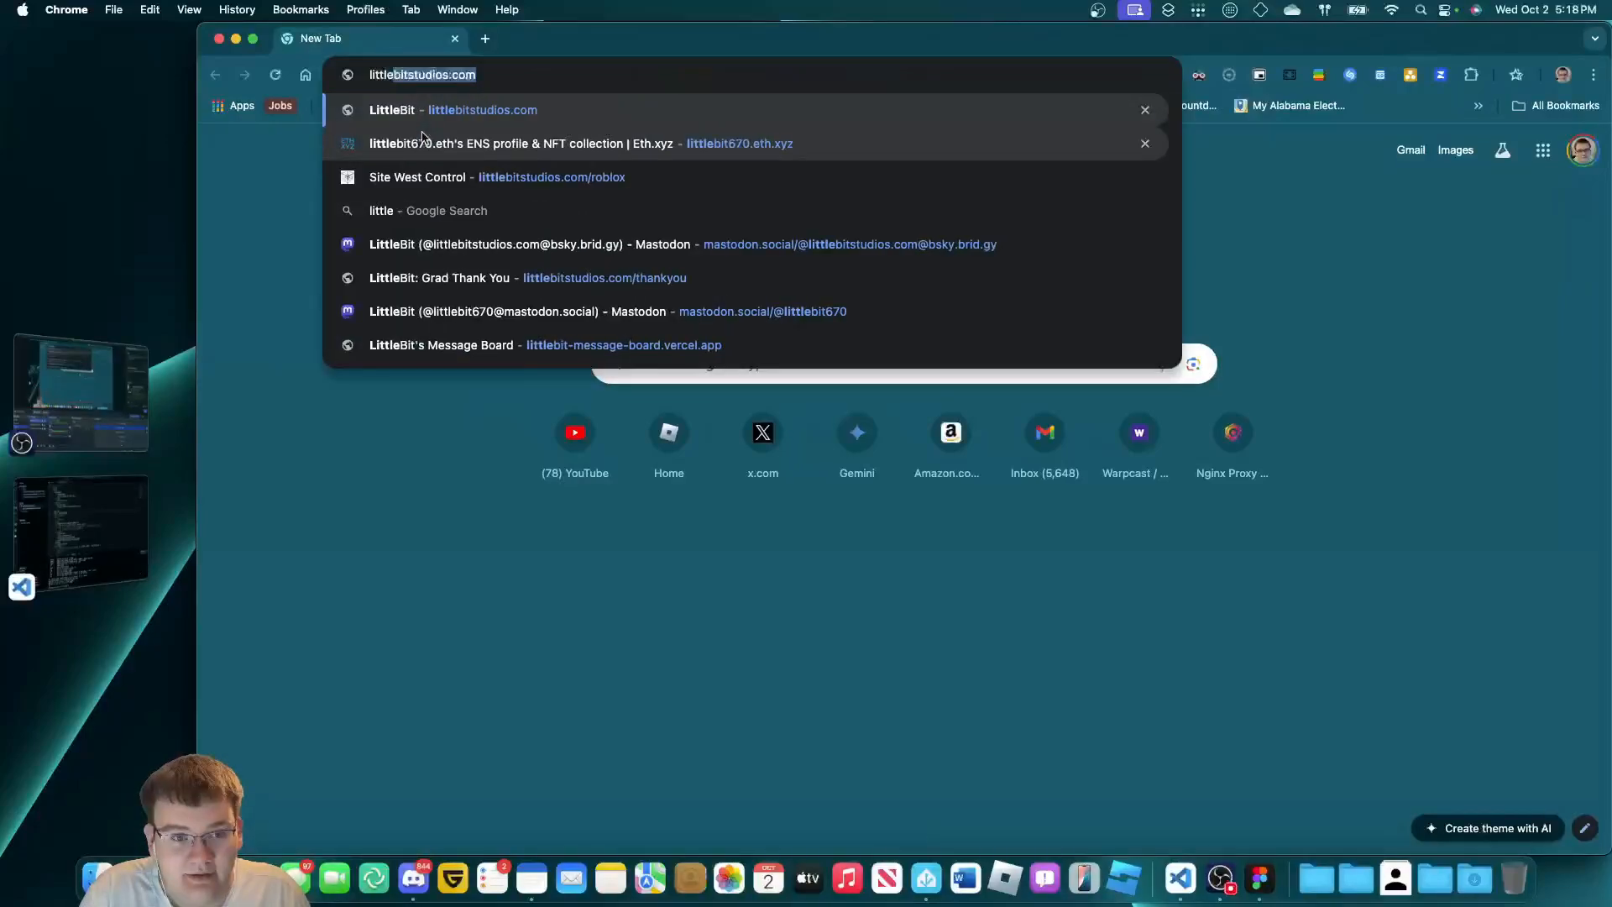
pyautogui.press('Return')
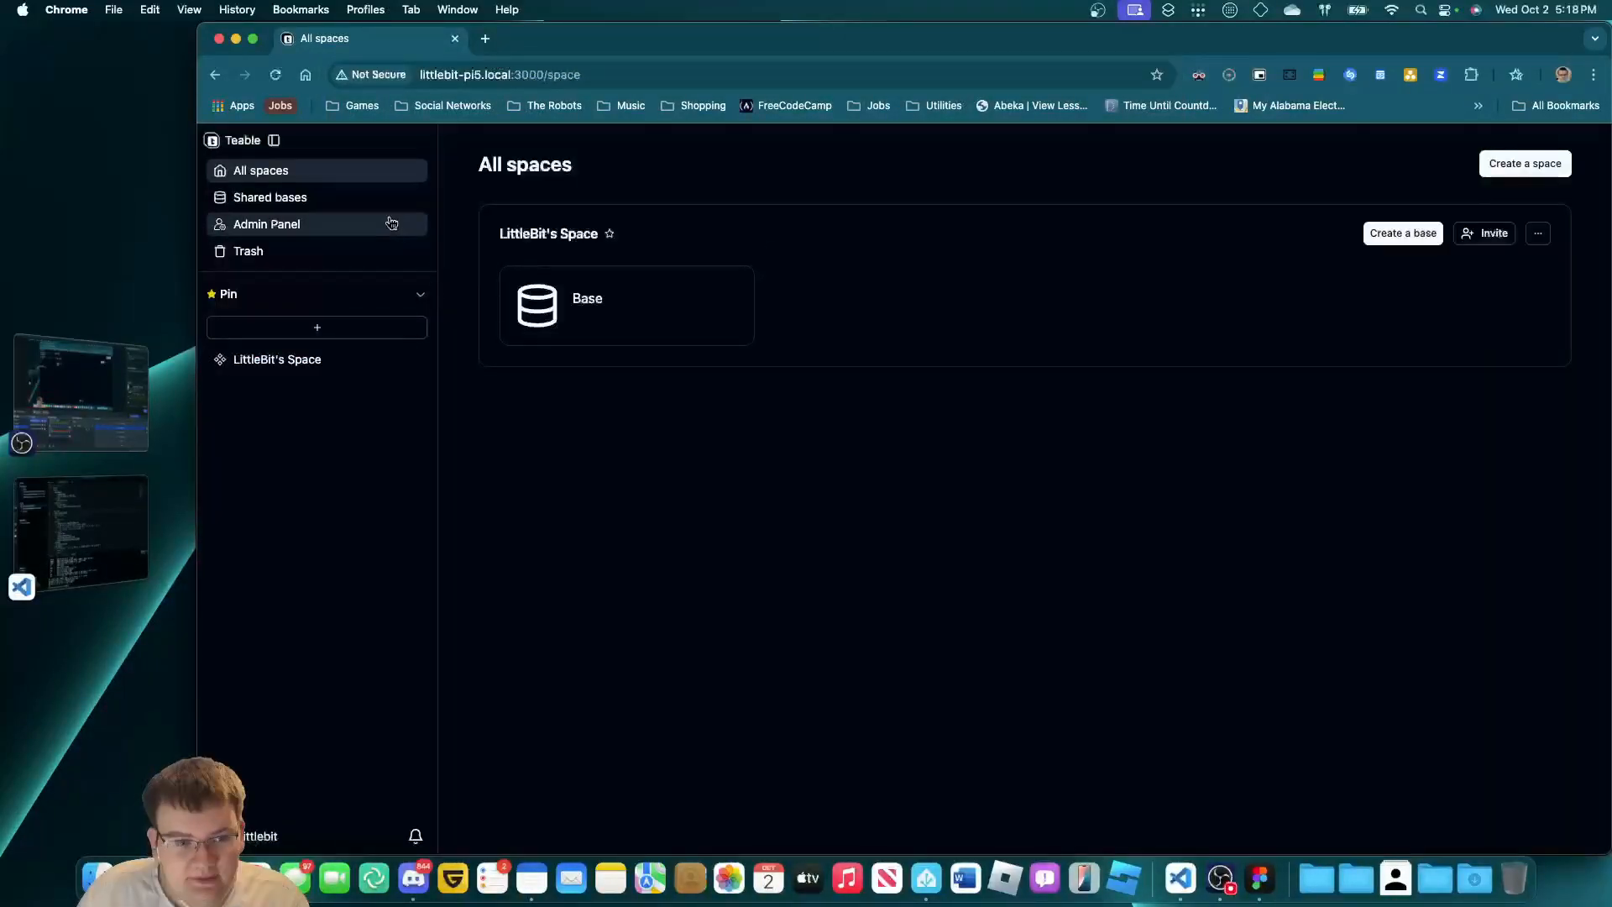
pyautogui.click(309, 205)
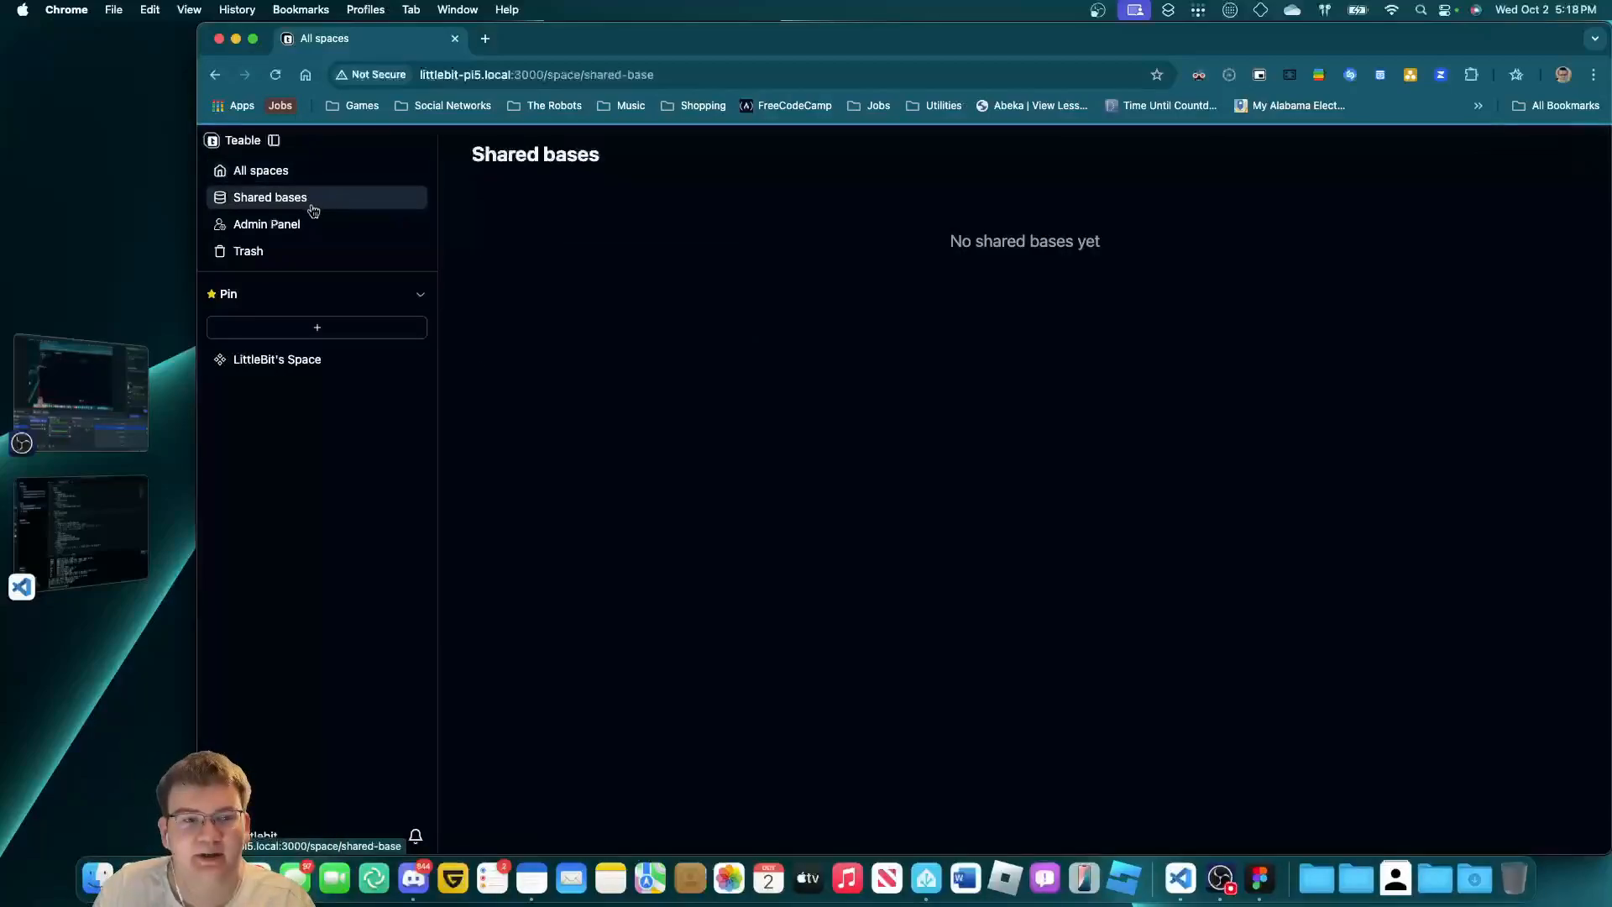
pyautogui.click(307, 252)
pyautogui.click(313, 172)
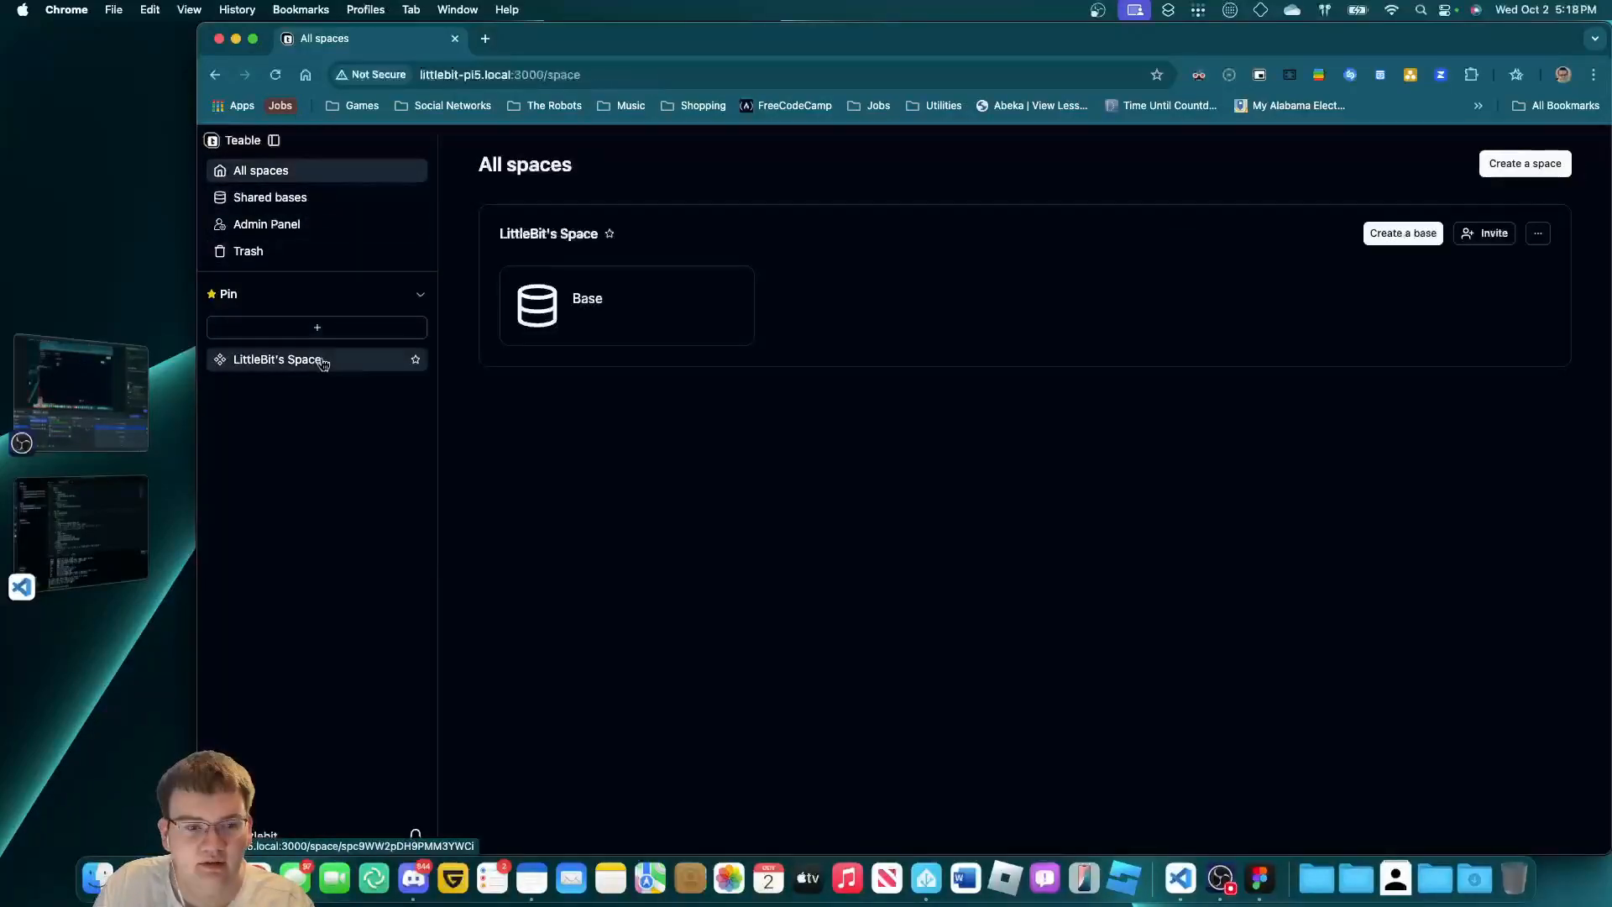
pyautogui.click(316, 359)
pyautogui.click(597, 262)
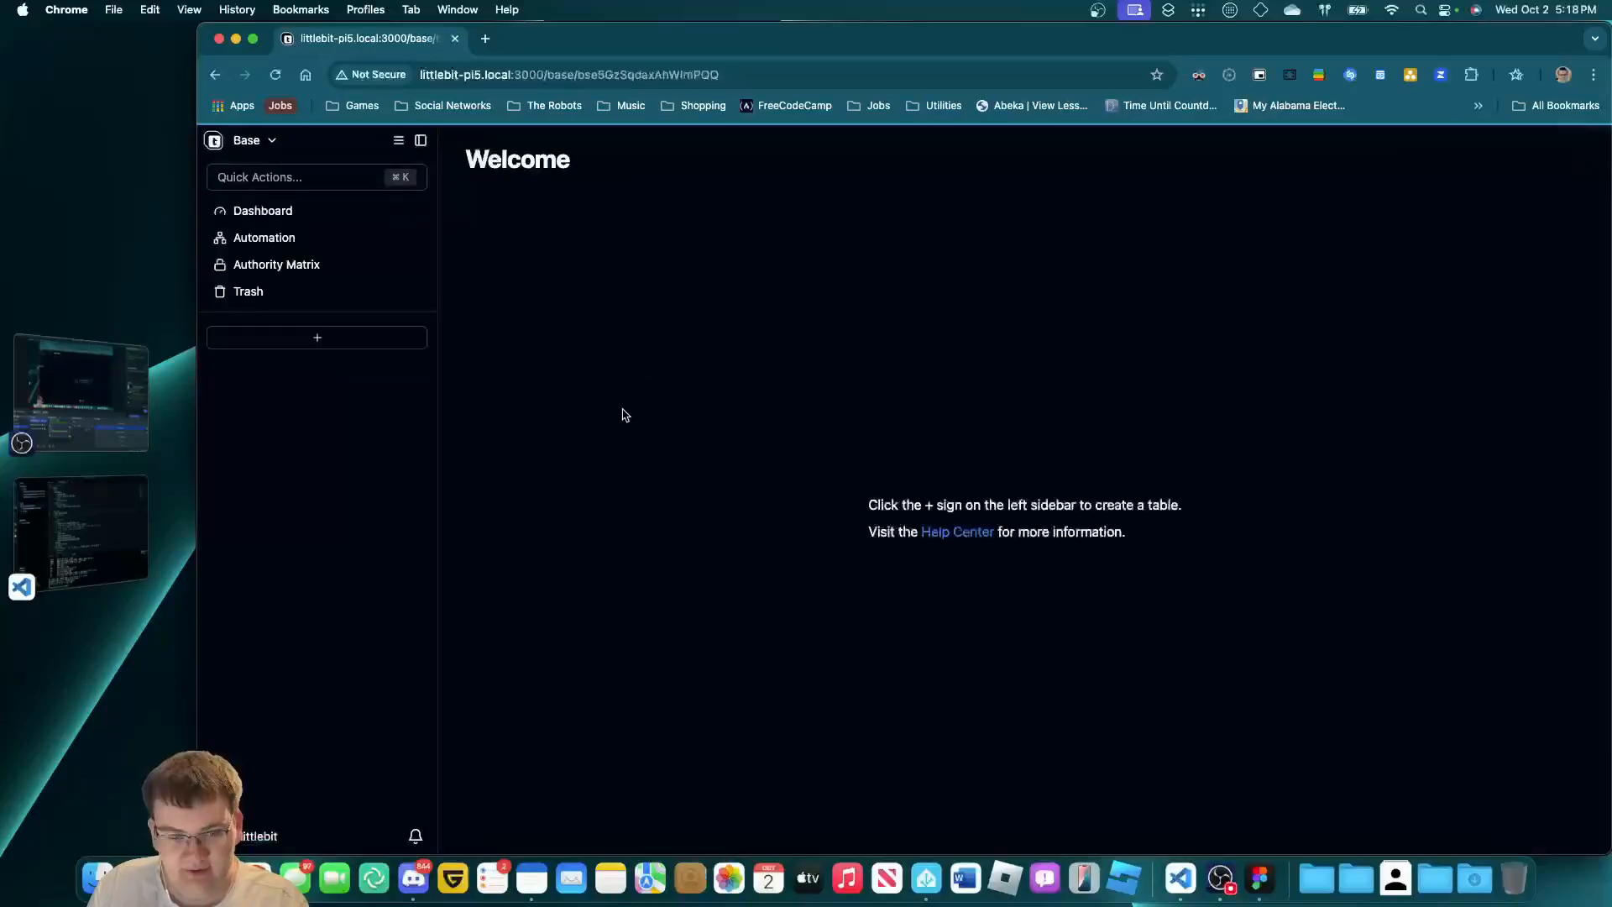
# Create a blank table and inspect row 1's Status dropdown options.
pyautogui.click(316, 337)
pyautogui.click(364, 382)
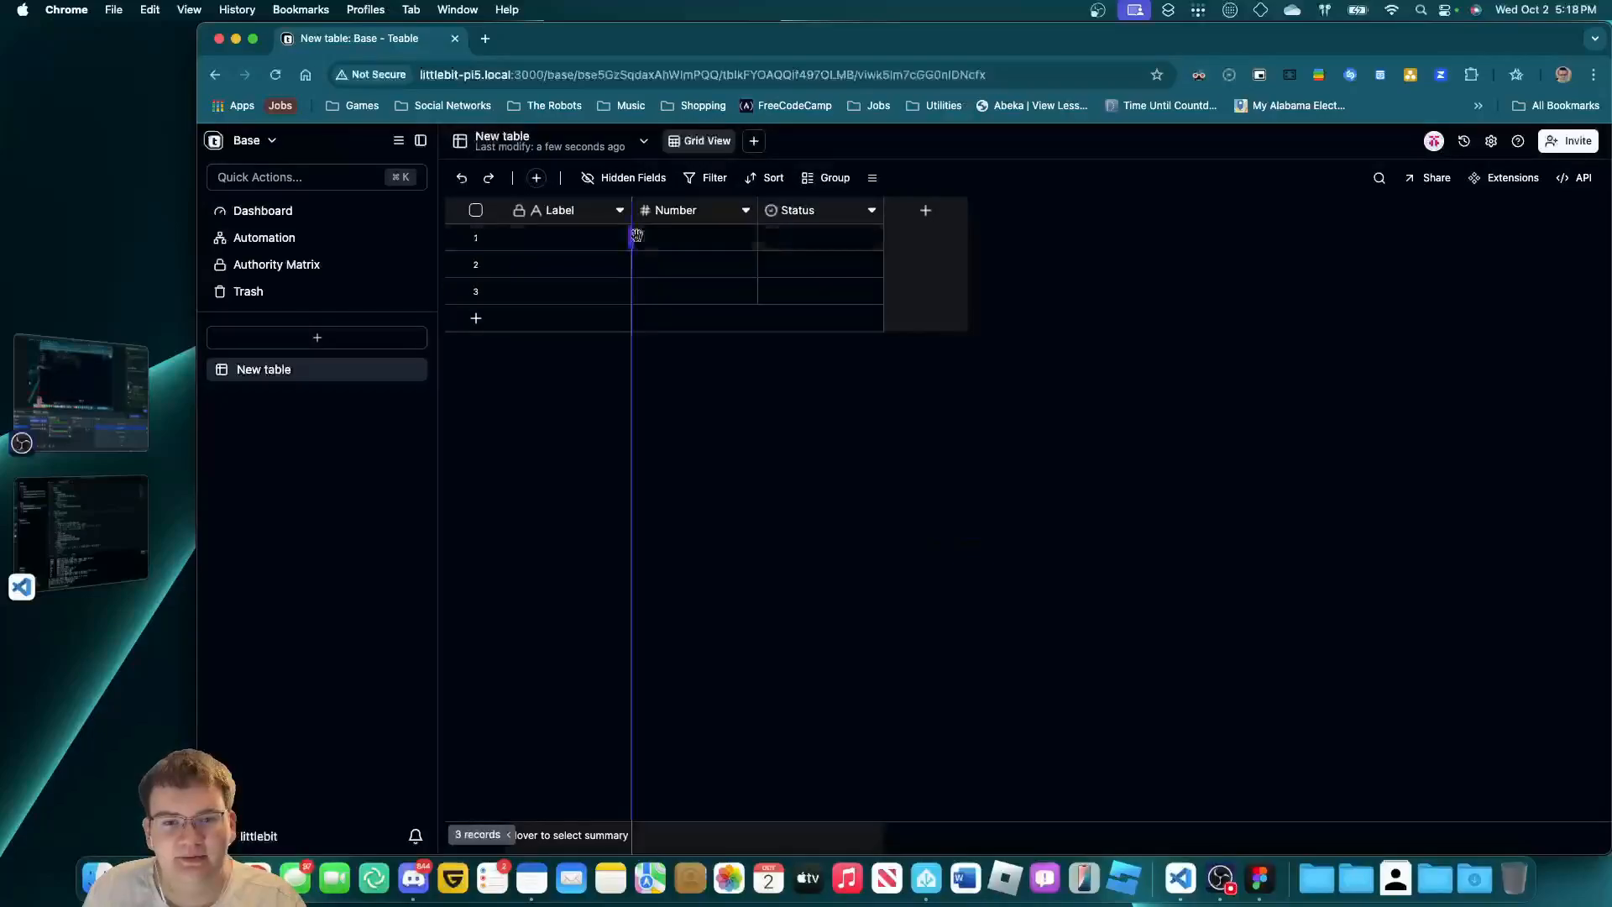
pyautogui.click(820, 239)
pyautogui.click(821, 241)
pyautogui.click(753, 484)
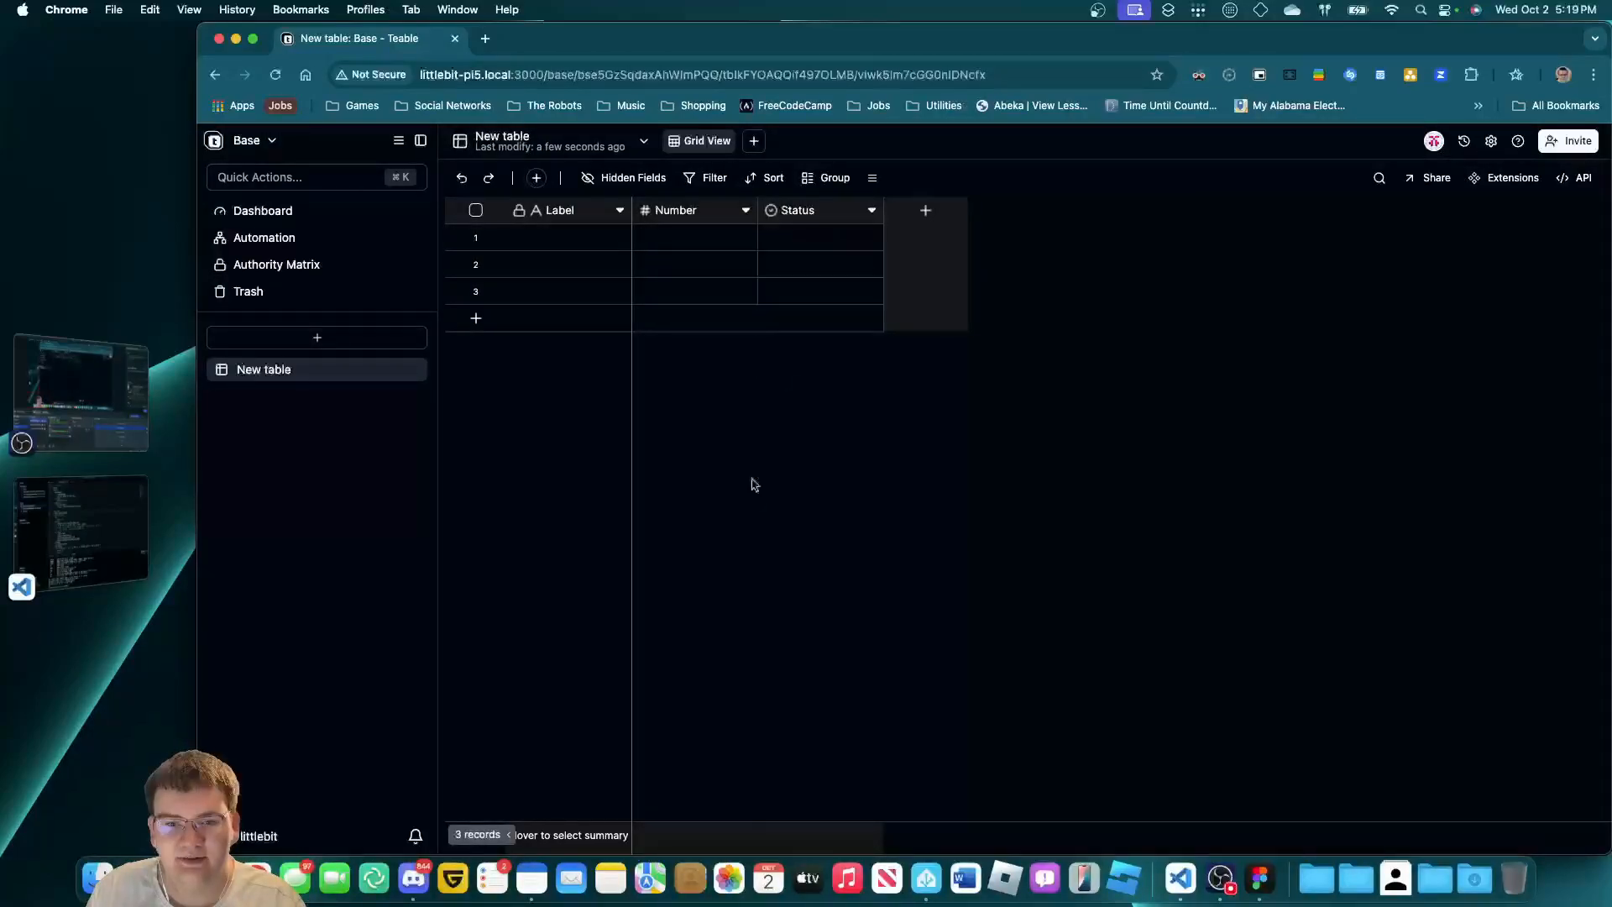
pyautogui.click(669, 237)
pyautogui.click(803, 239)
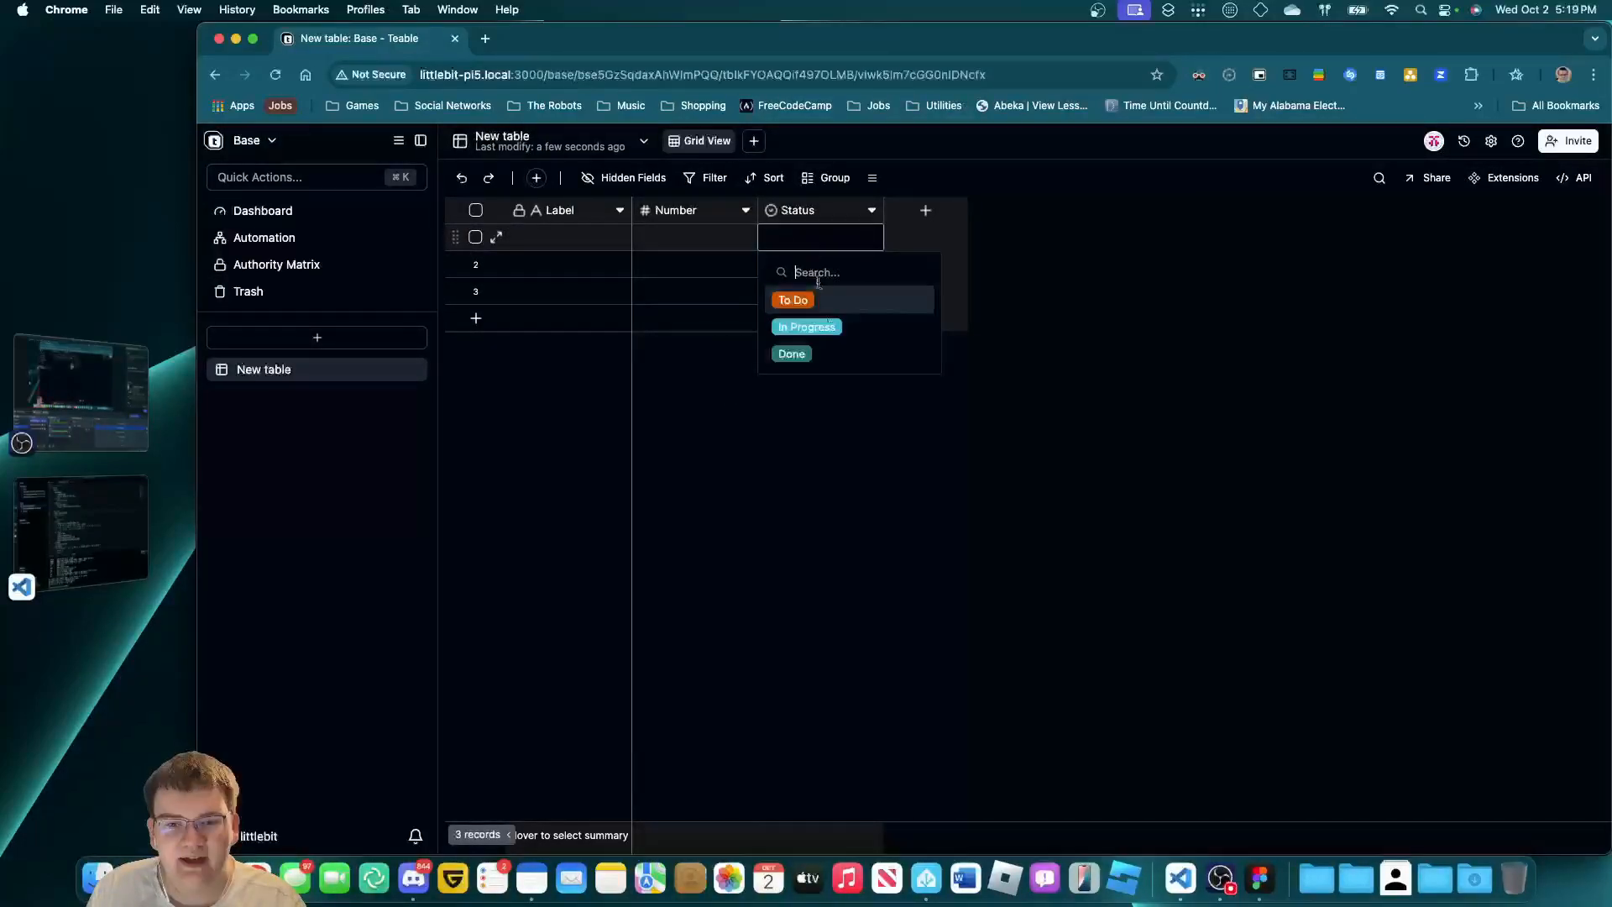
pyautogui.click(876, 464)
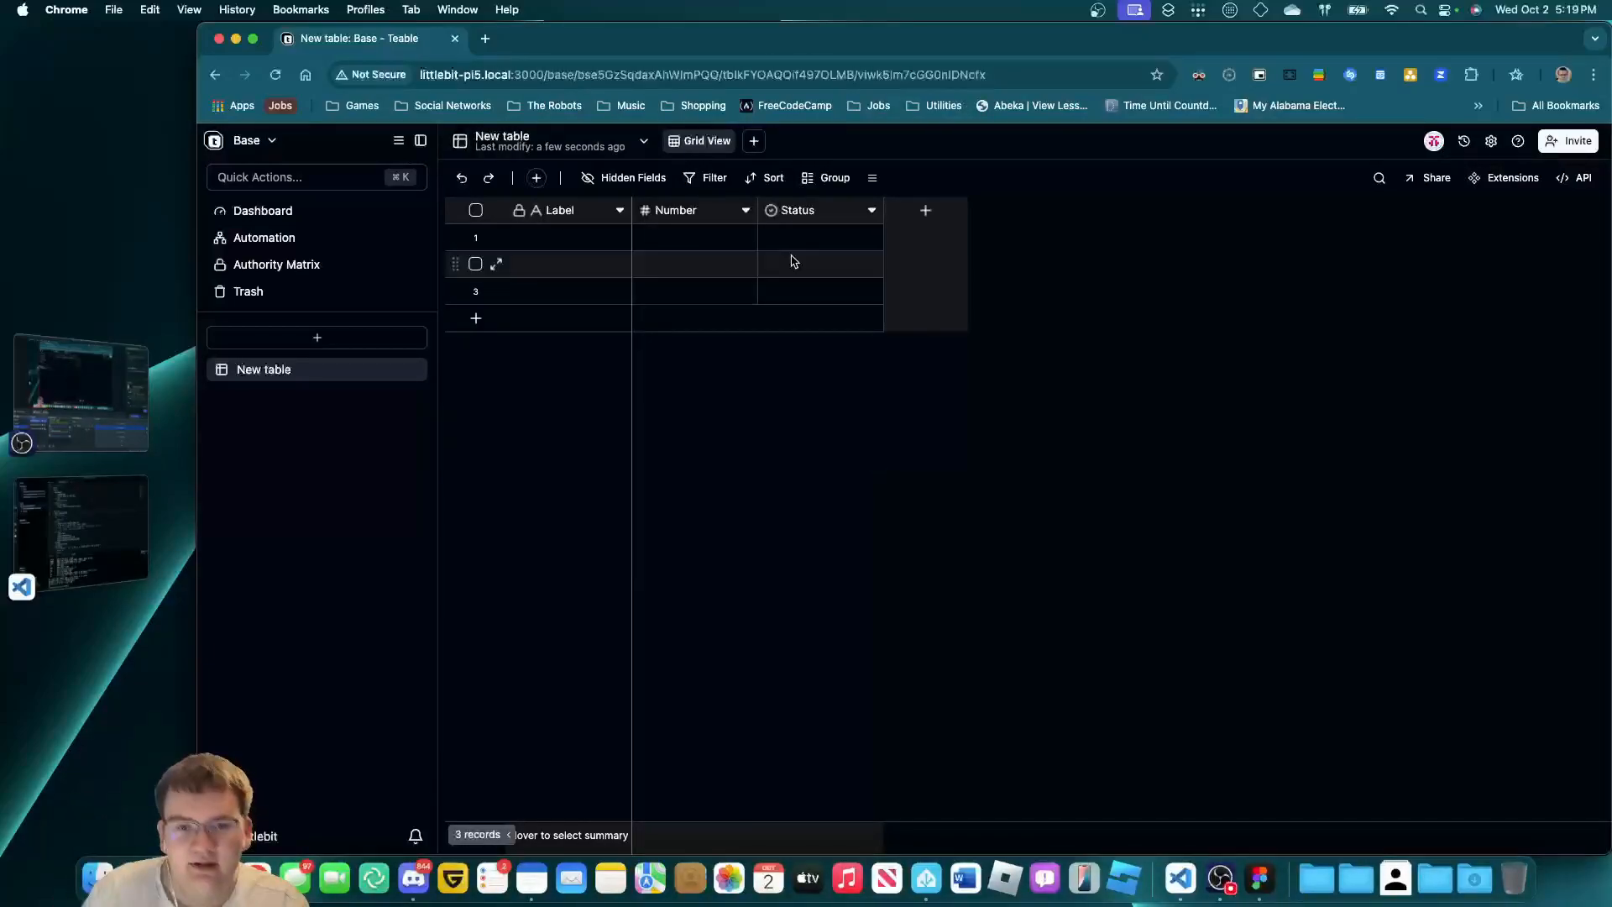
# Add a Kanban view stacked by Status and drag the three cards into To Do, In Progress and Done.
pyautogui.click(753, 140)
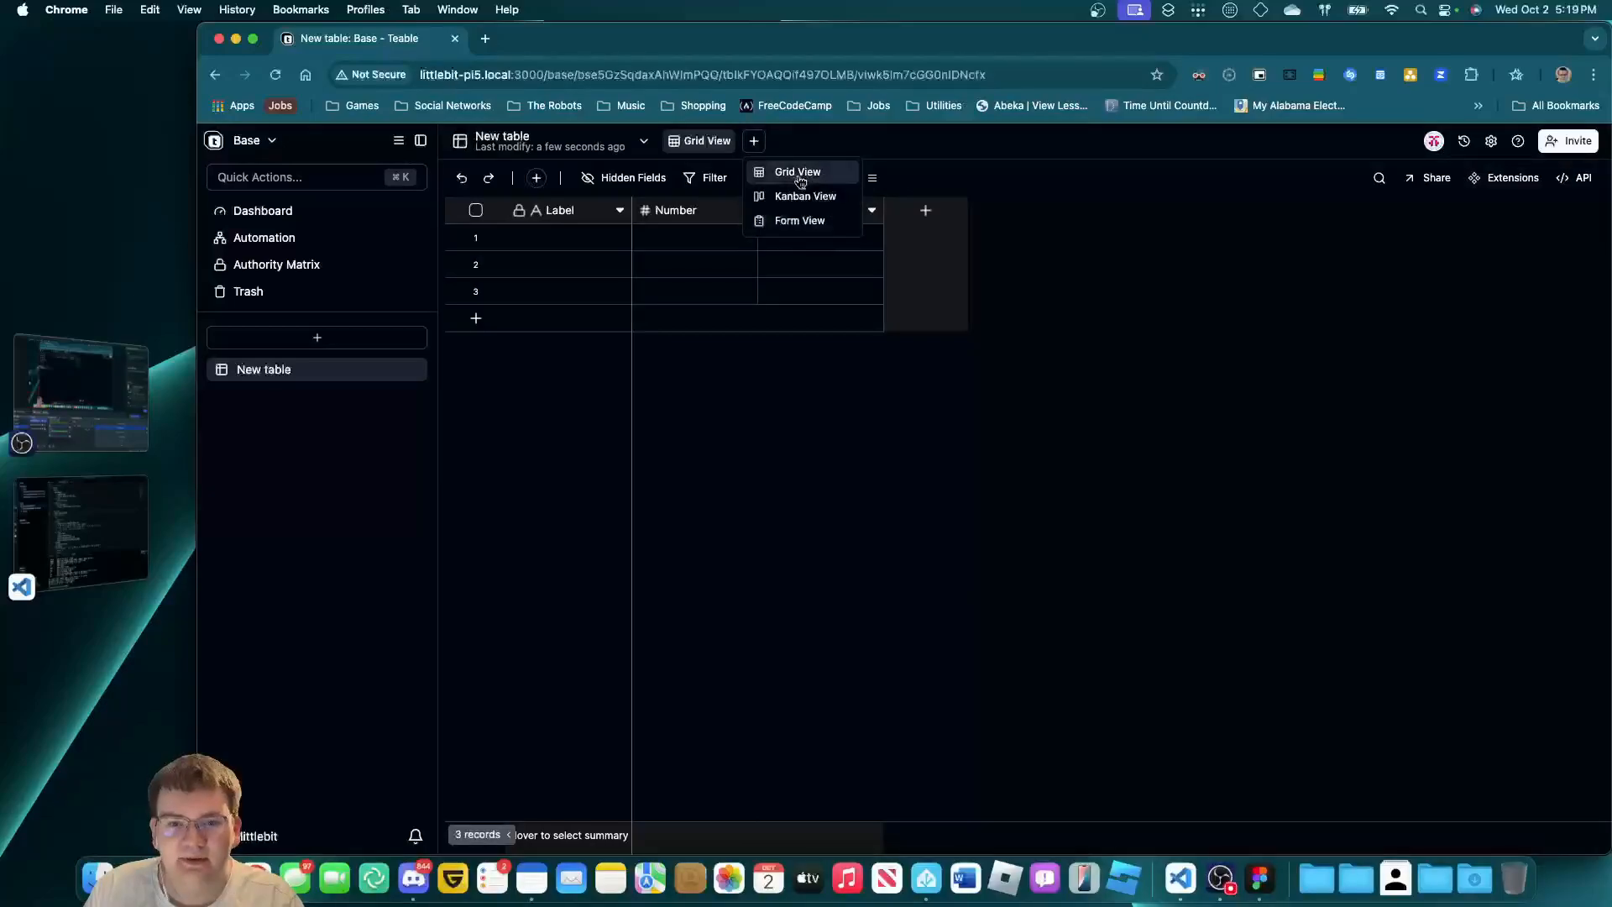
pyautogui.click(841, 205)
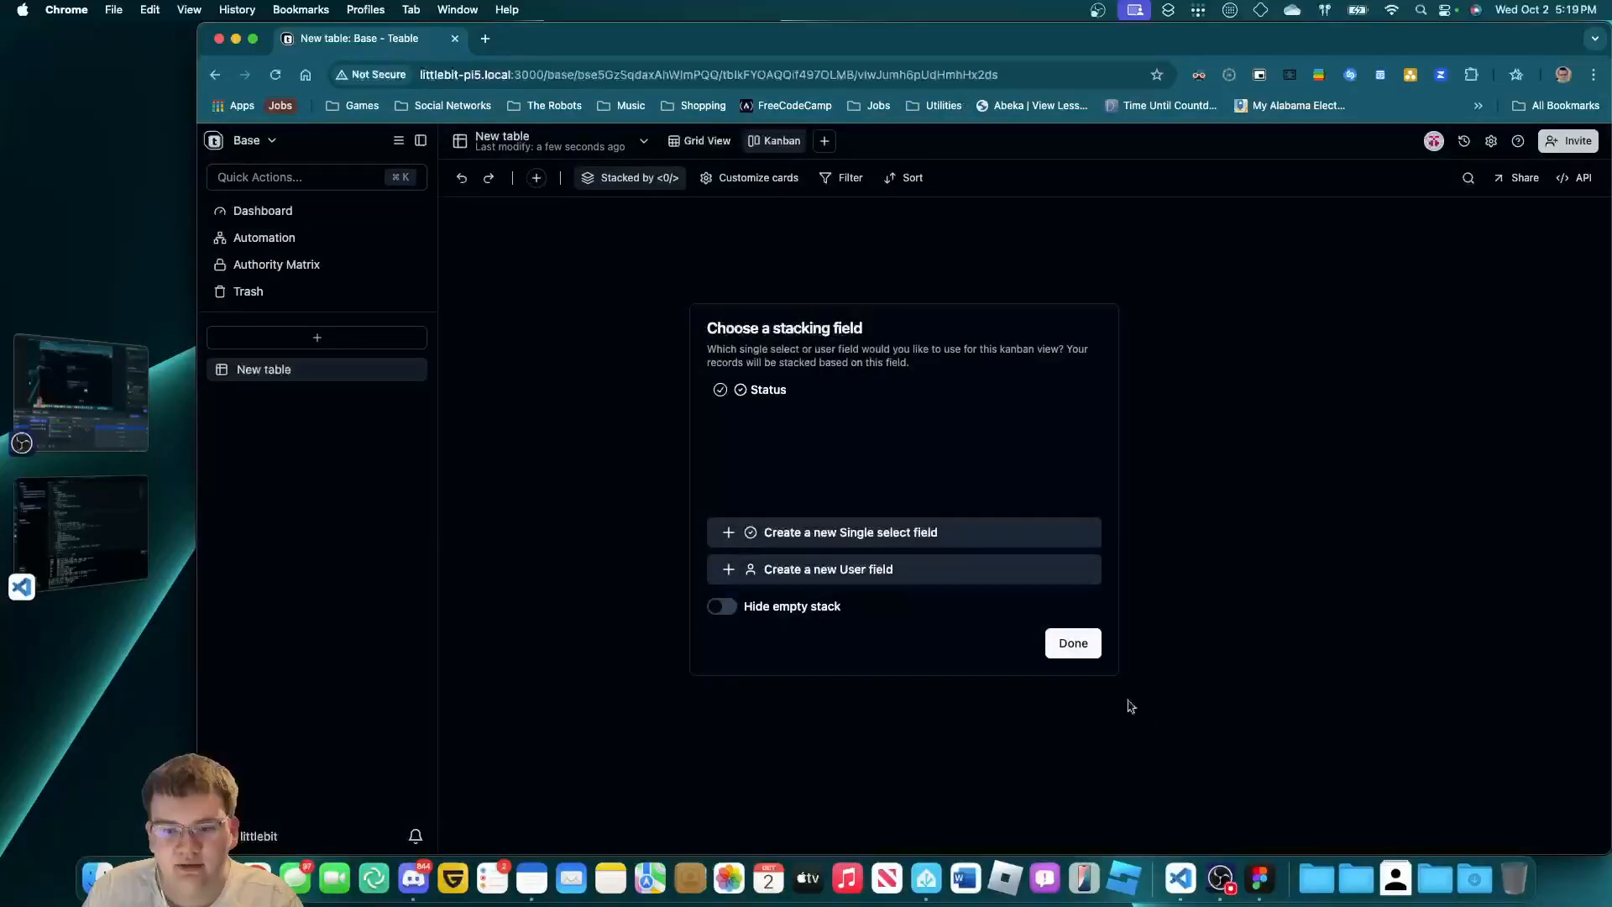
pyautogui.click(1071, 642)
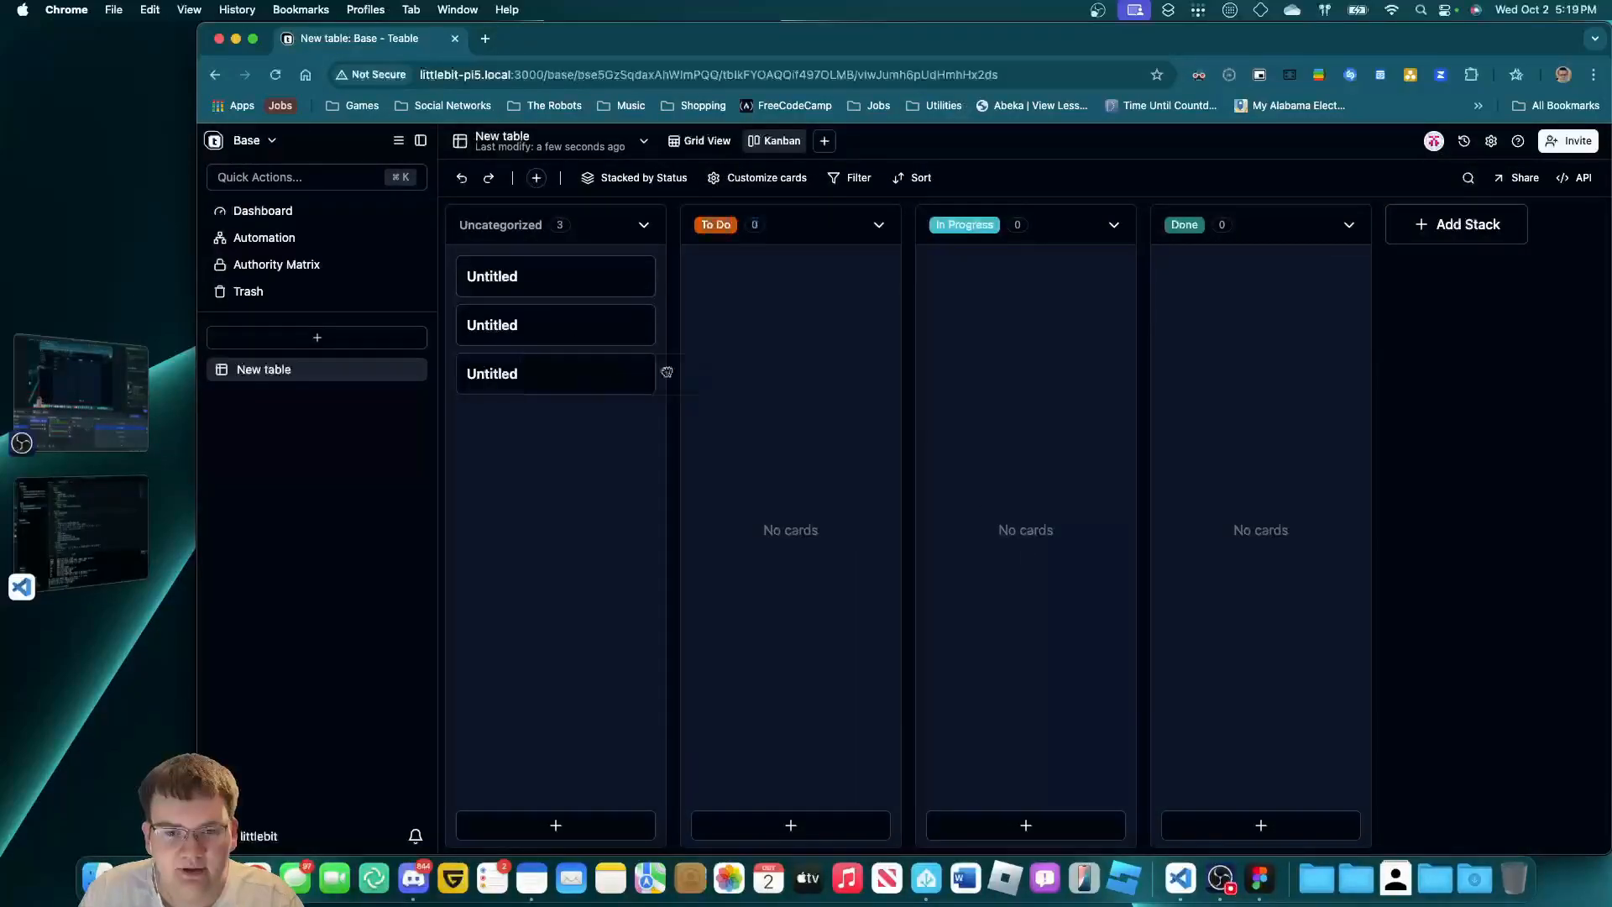
pyautogui.moveTo(595, 326); pyautogui.dragTo(778, 293)
pyautogui.moveTo(649, 327); pyautogui.dragTo(1078, 295)
pyautogui.moveTo(650, 277); pyautogui.dragTo(1248, 324)
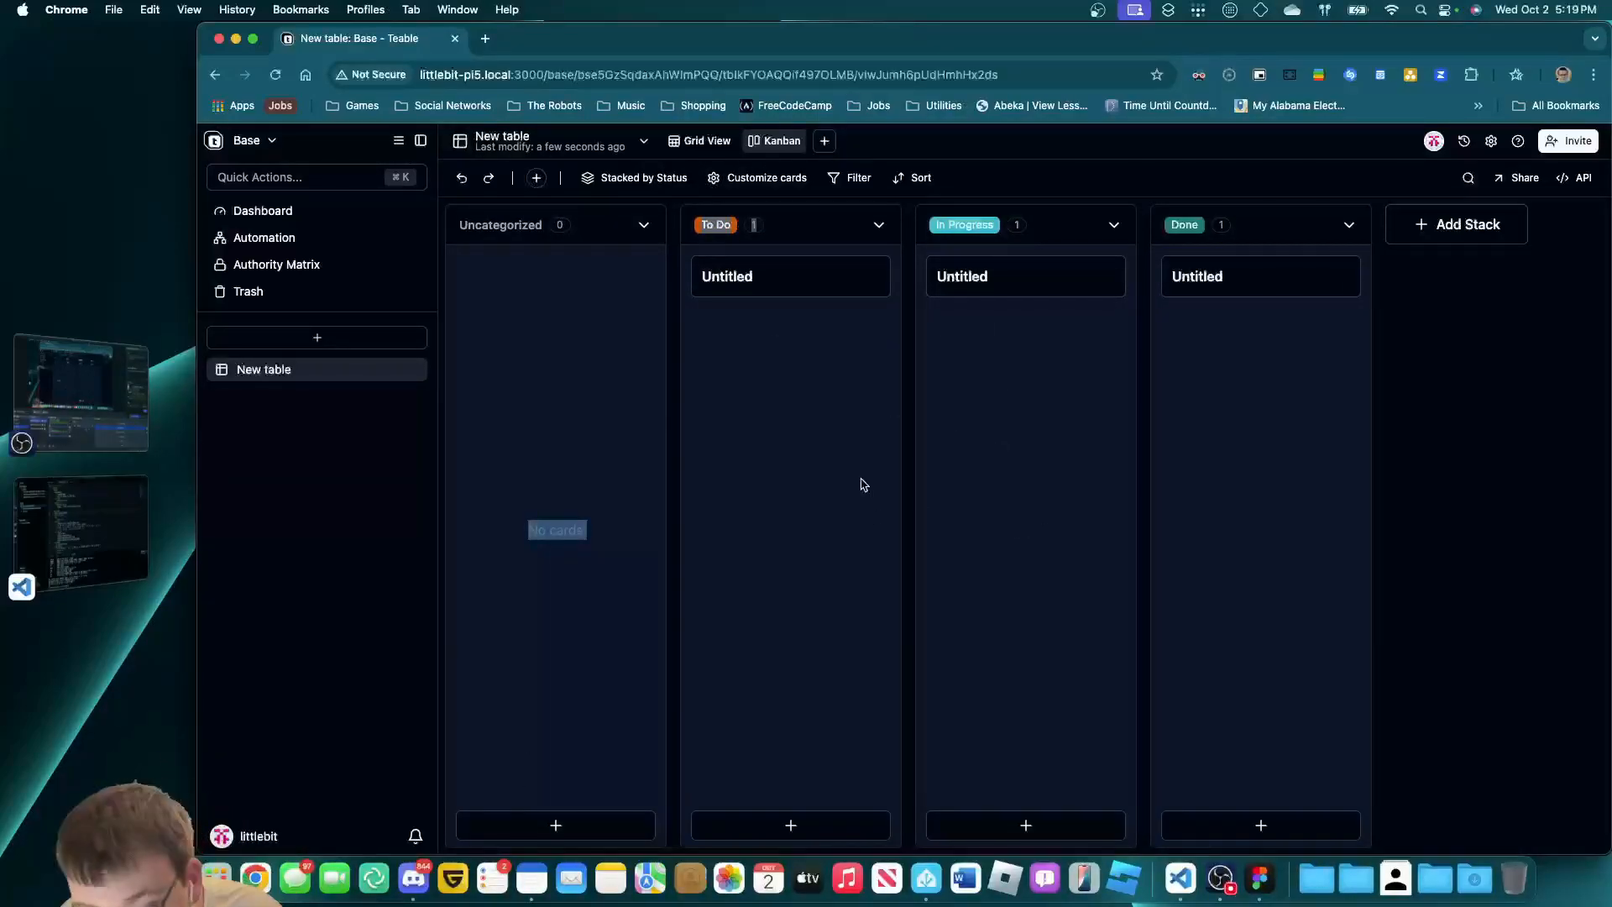
# Go back to LittleBit's Space and load the hosted Teable in a new tab.
pyautogui.click(215, 141)
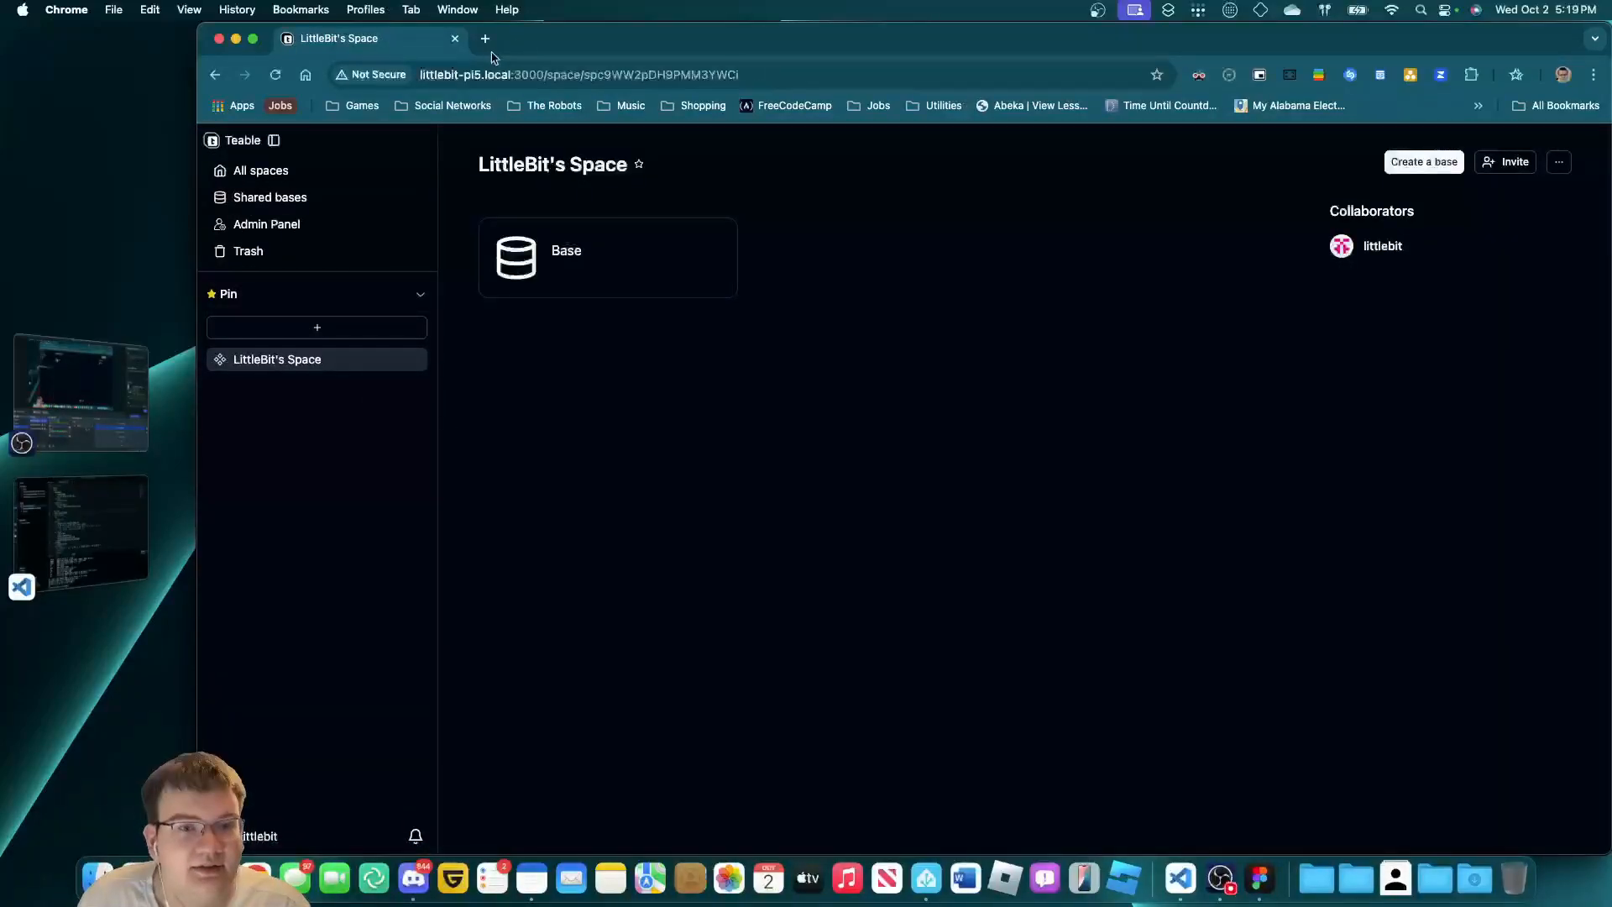
pyautogui.click(485, 39)
pyautogui.write('tea')
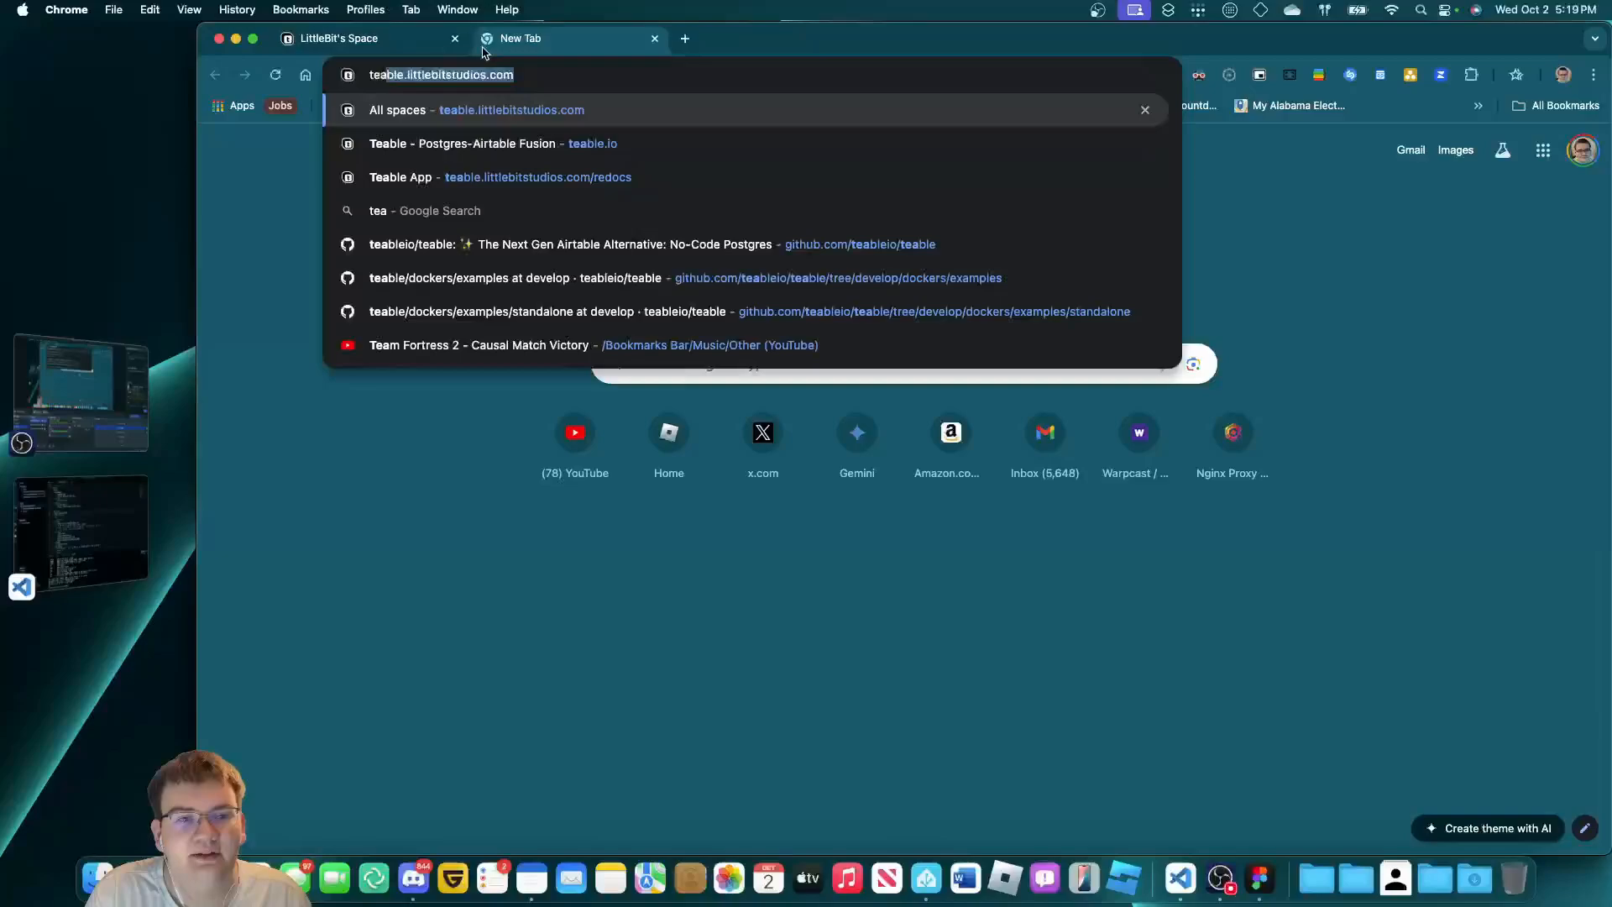
pyautogui.press('Return')
# Review LittleBit's Space sharing settings, showing one Owner collaborator, then close them.
pyautogui.click(353, 39)
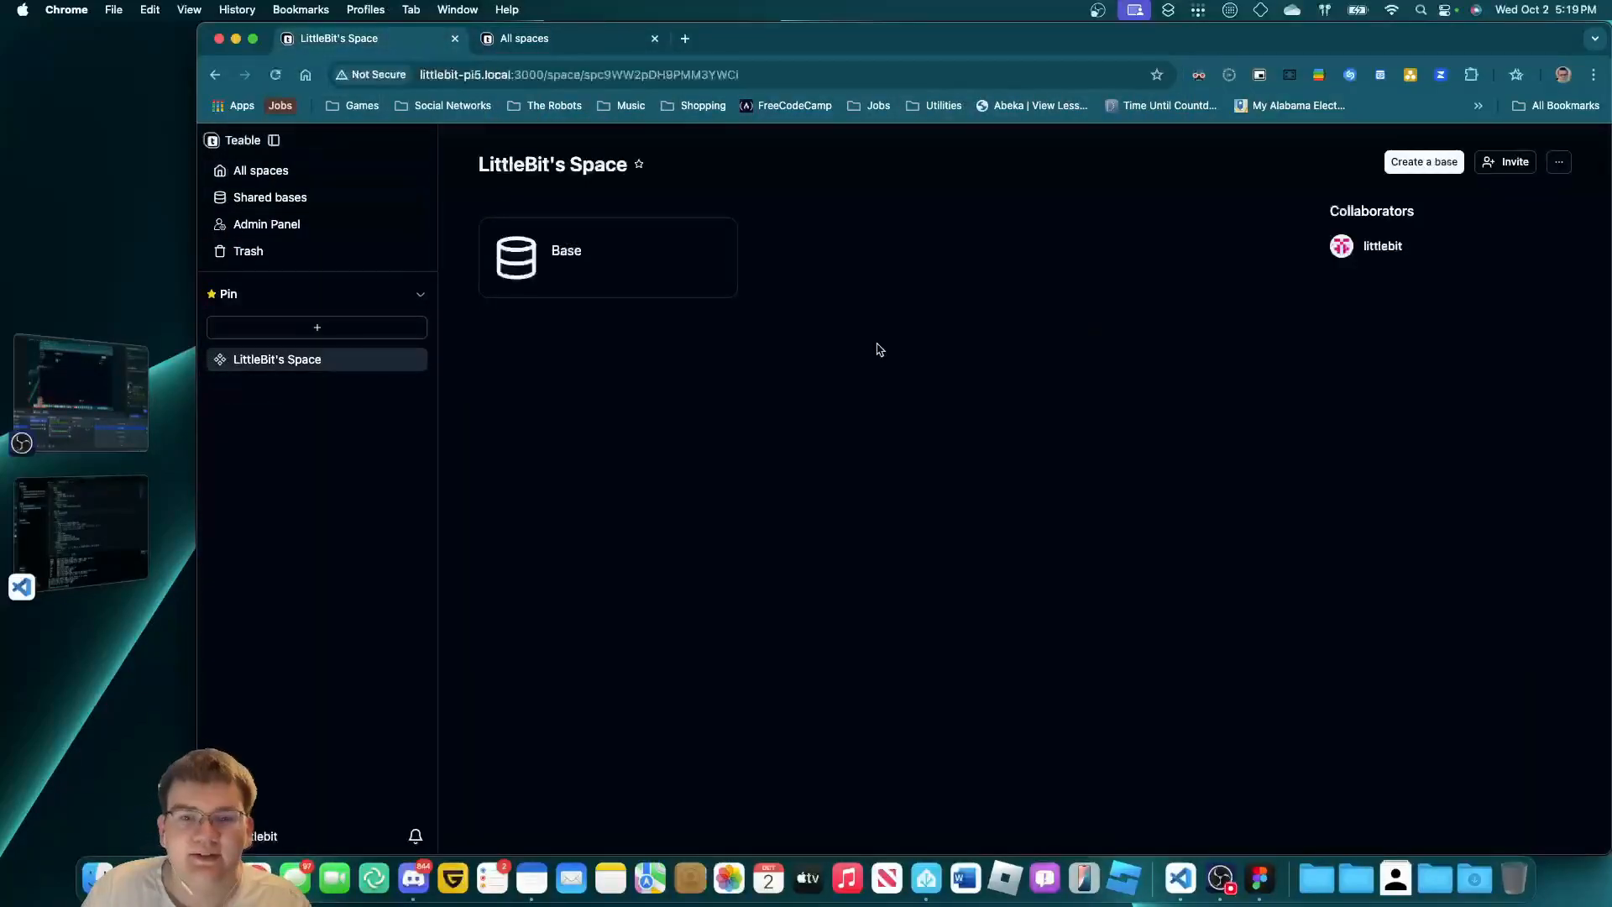
pyautogui.click(1505, 164)
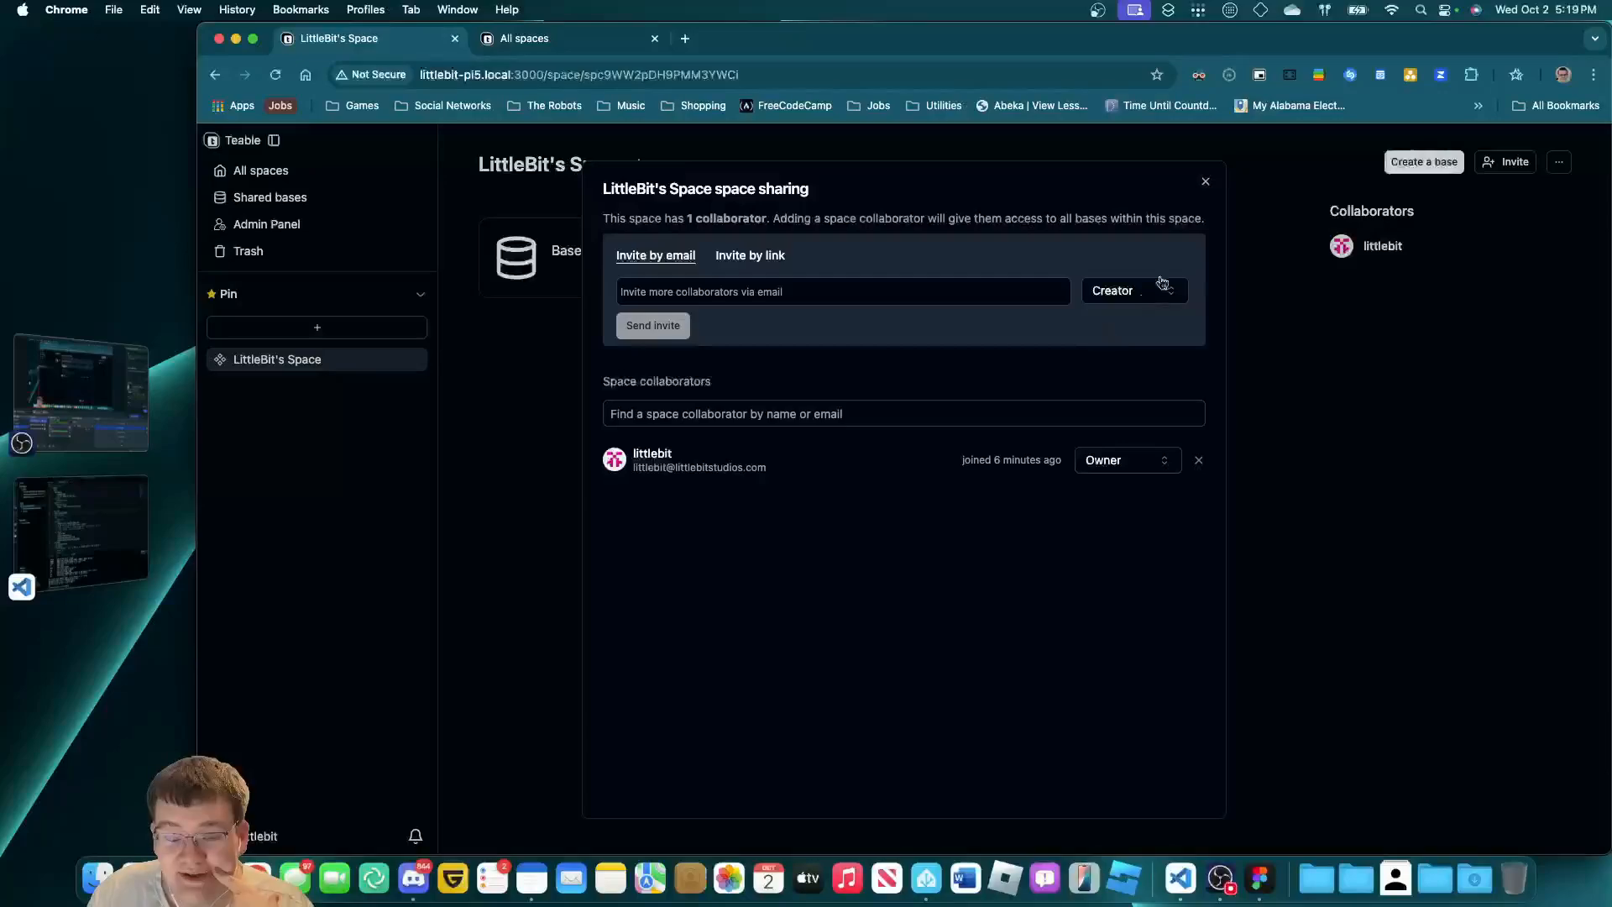
pyautogui.click(1203, 183)
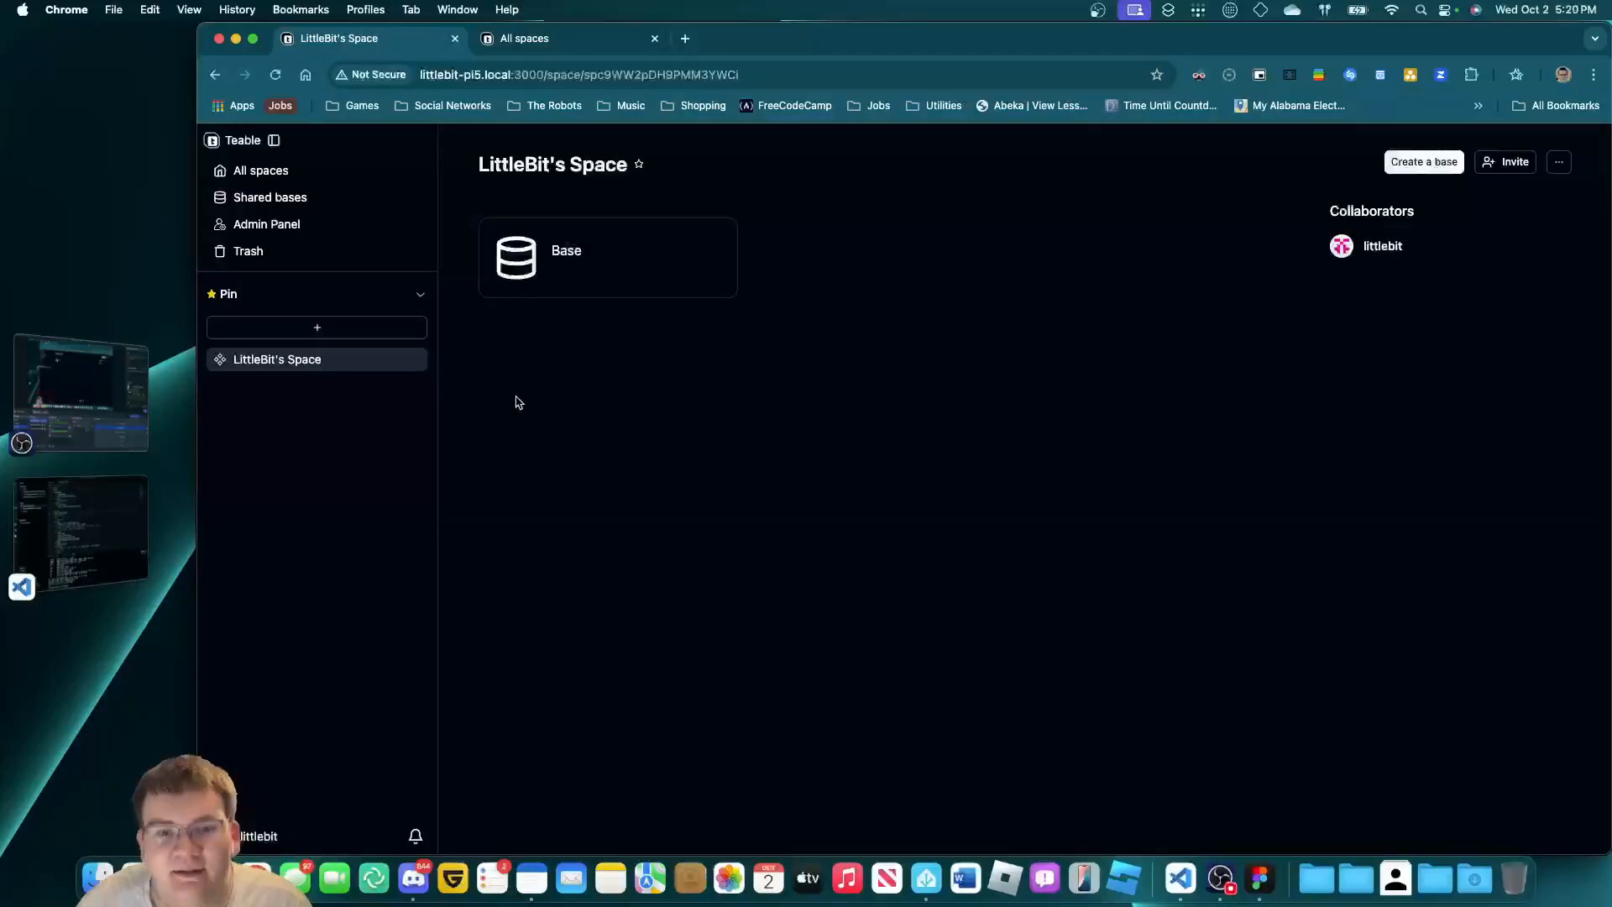
# Look through the Forms & Polls base, then open Video Game Items' Genshin Characters table.
pyautogui.click(605, 44)
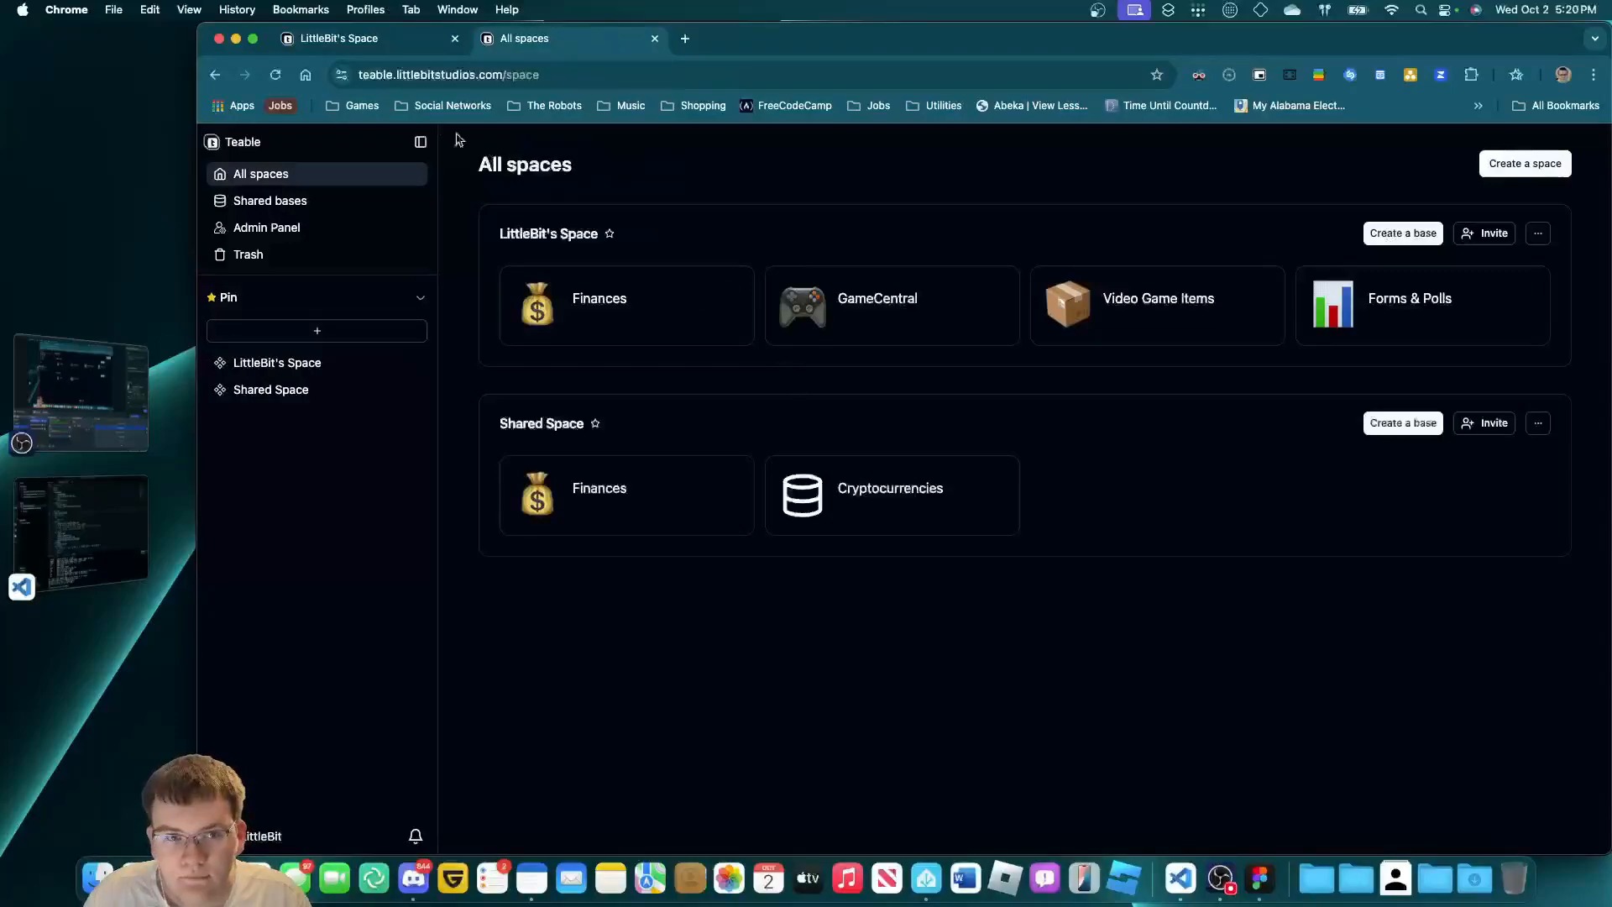
pyautogui.click(423, 47)
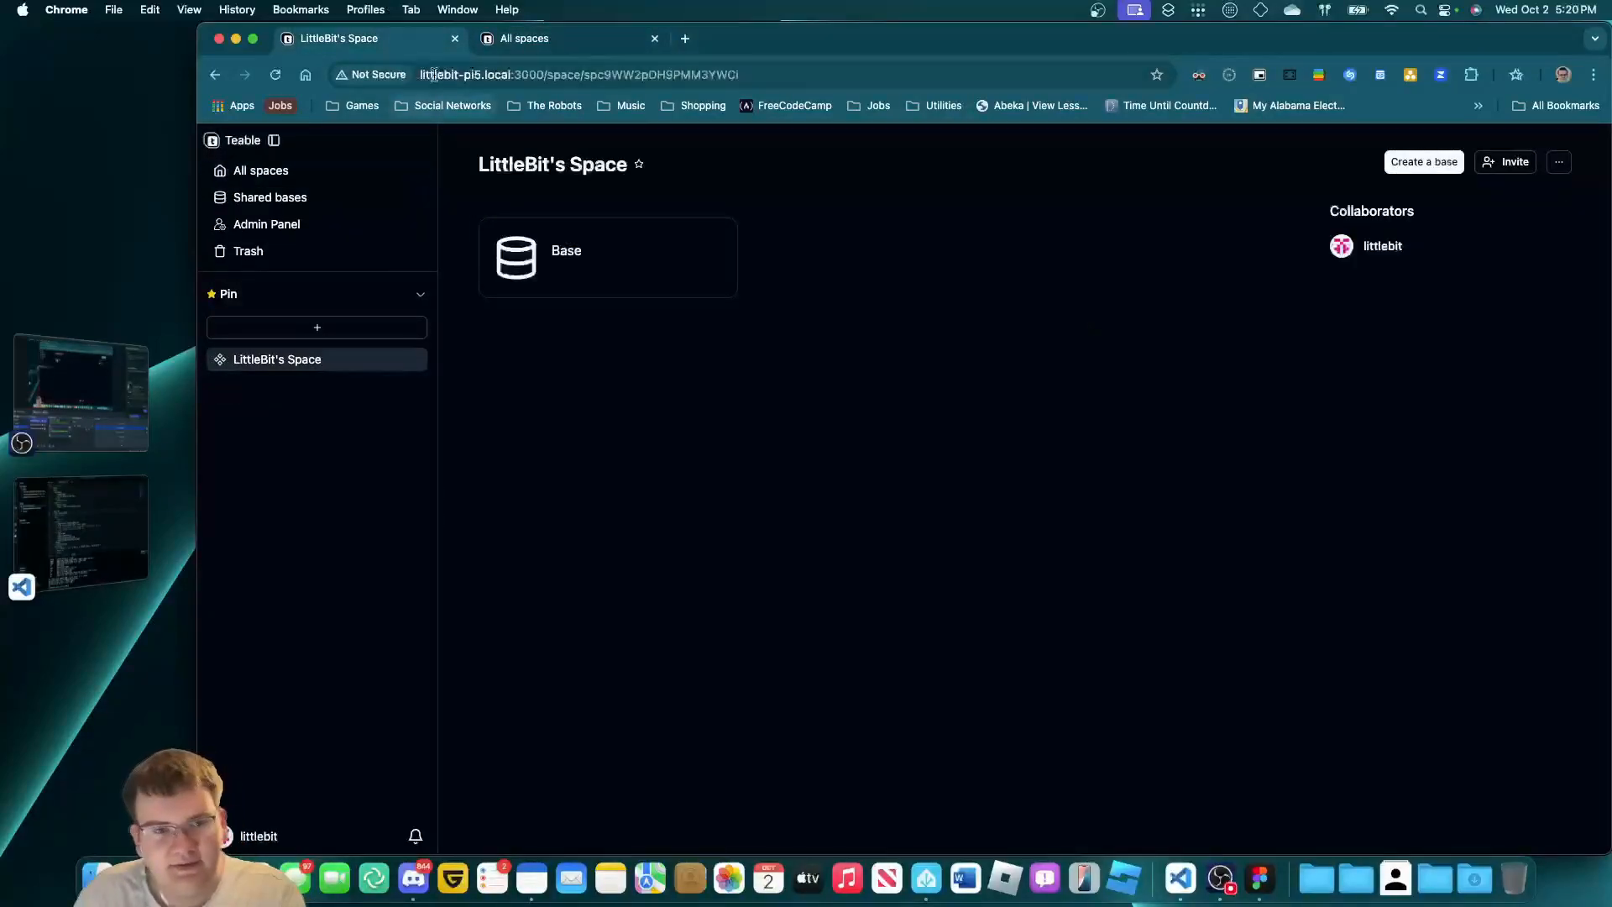
pyautogui.click(518, 44)
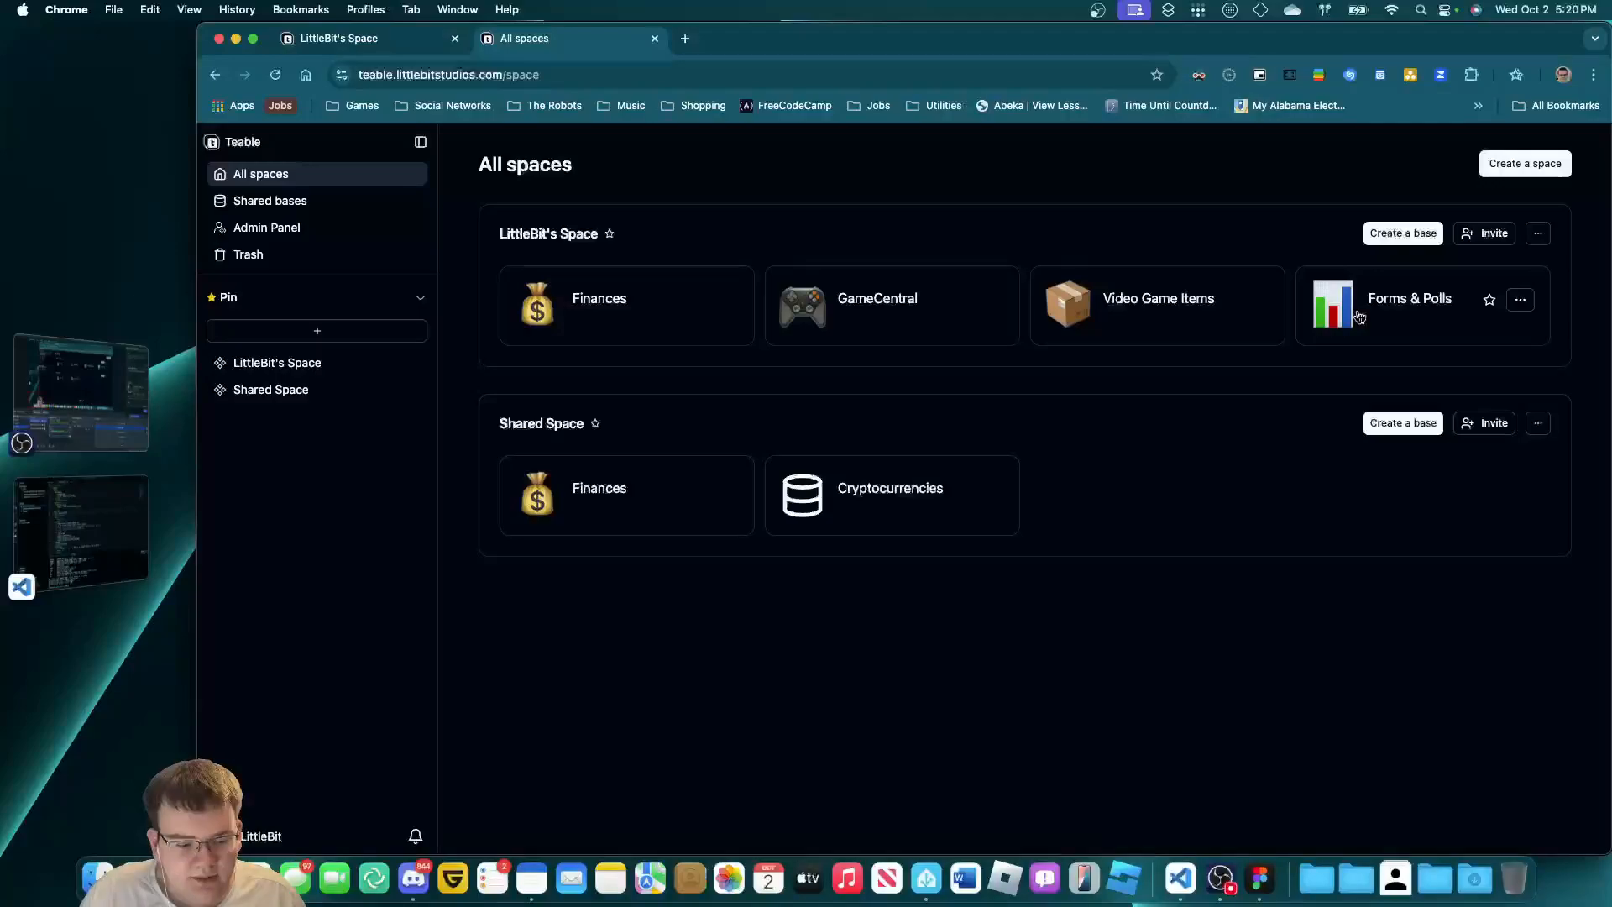
pyautogui.click(1410, 307)
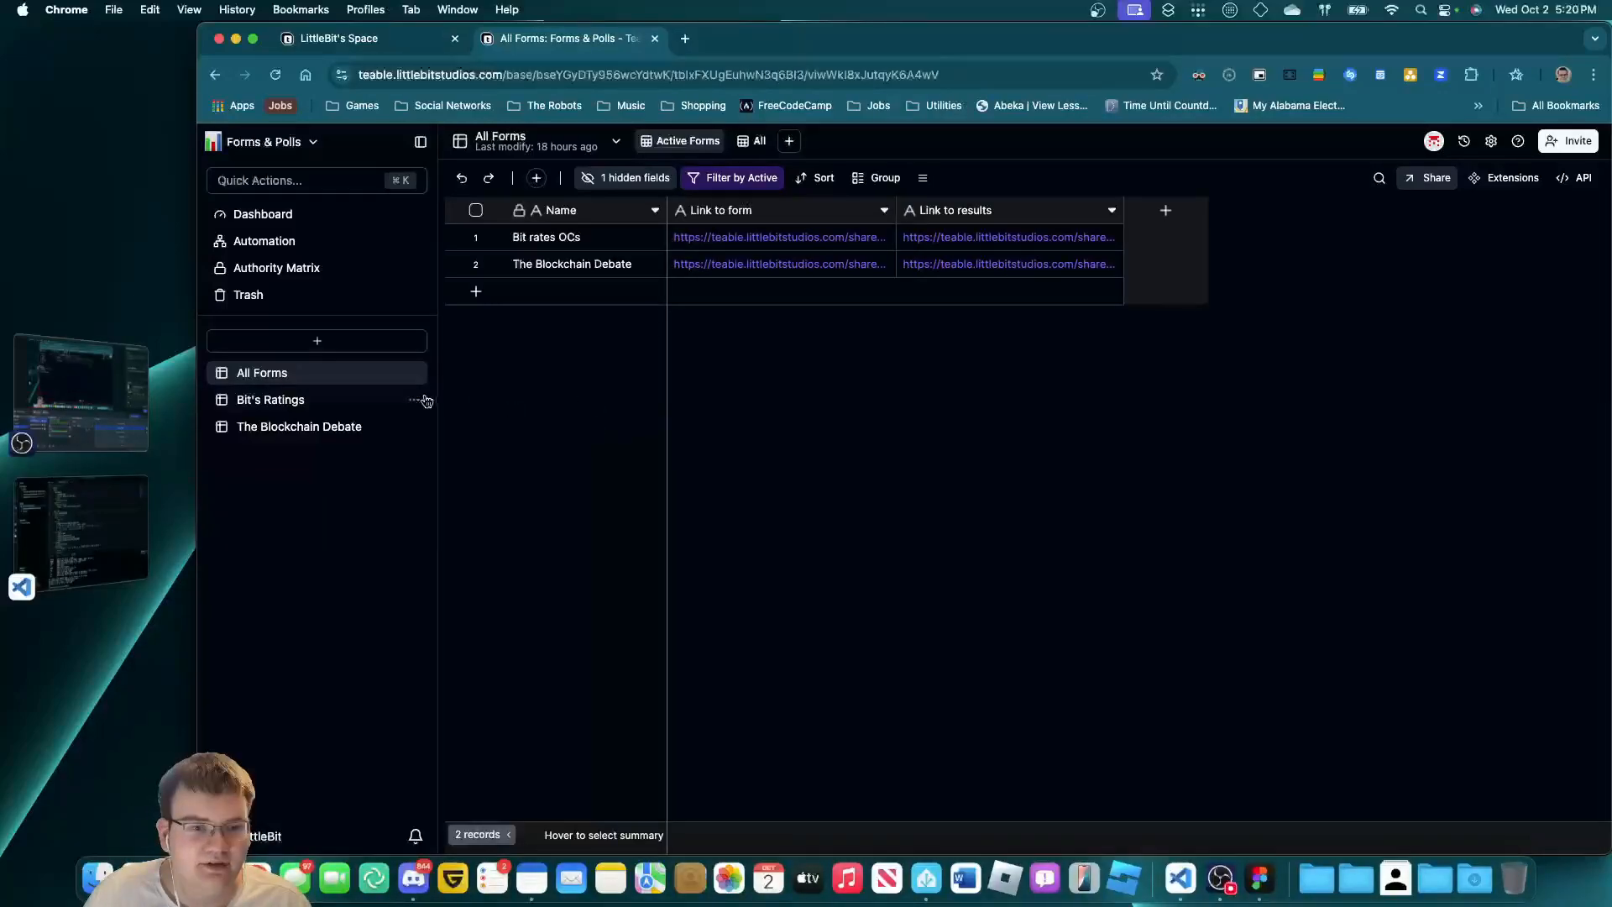
pyautogui.click(215, 141)
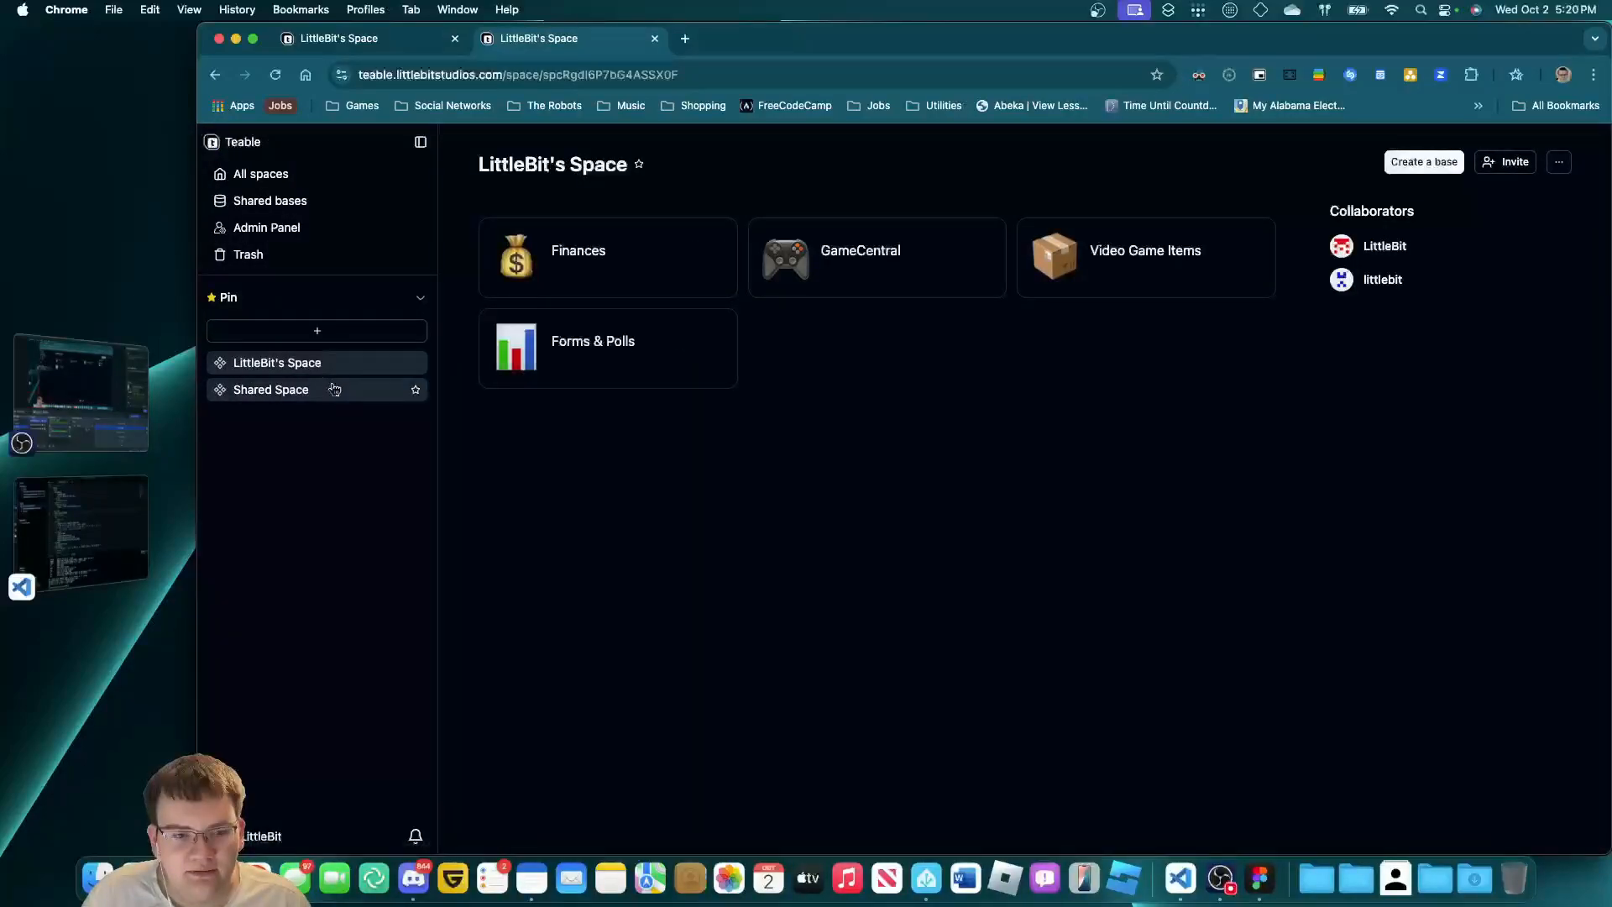
pyautogui.click(1108, 267)
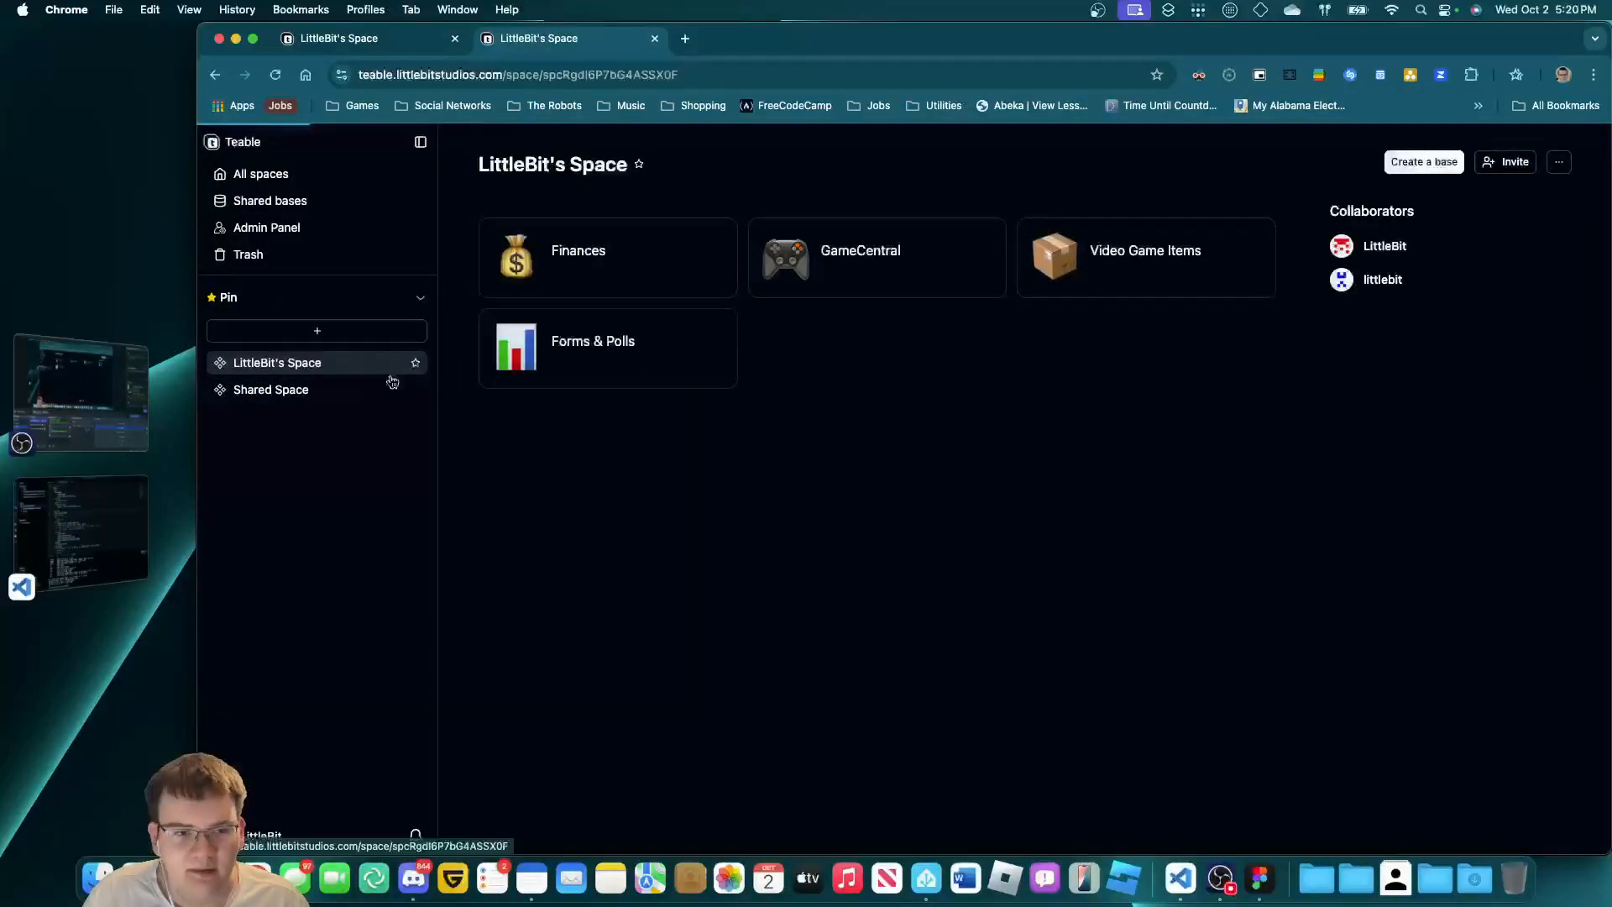
pyautogui.click(336, 426)
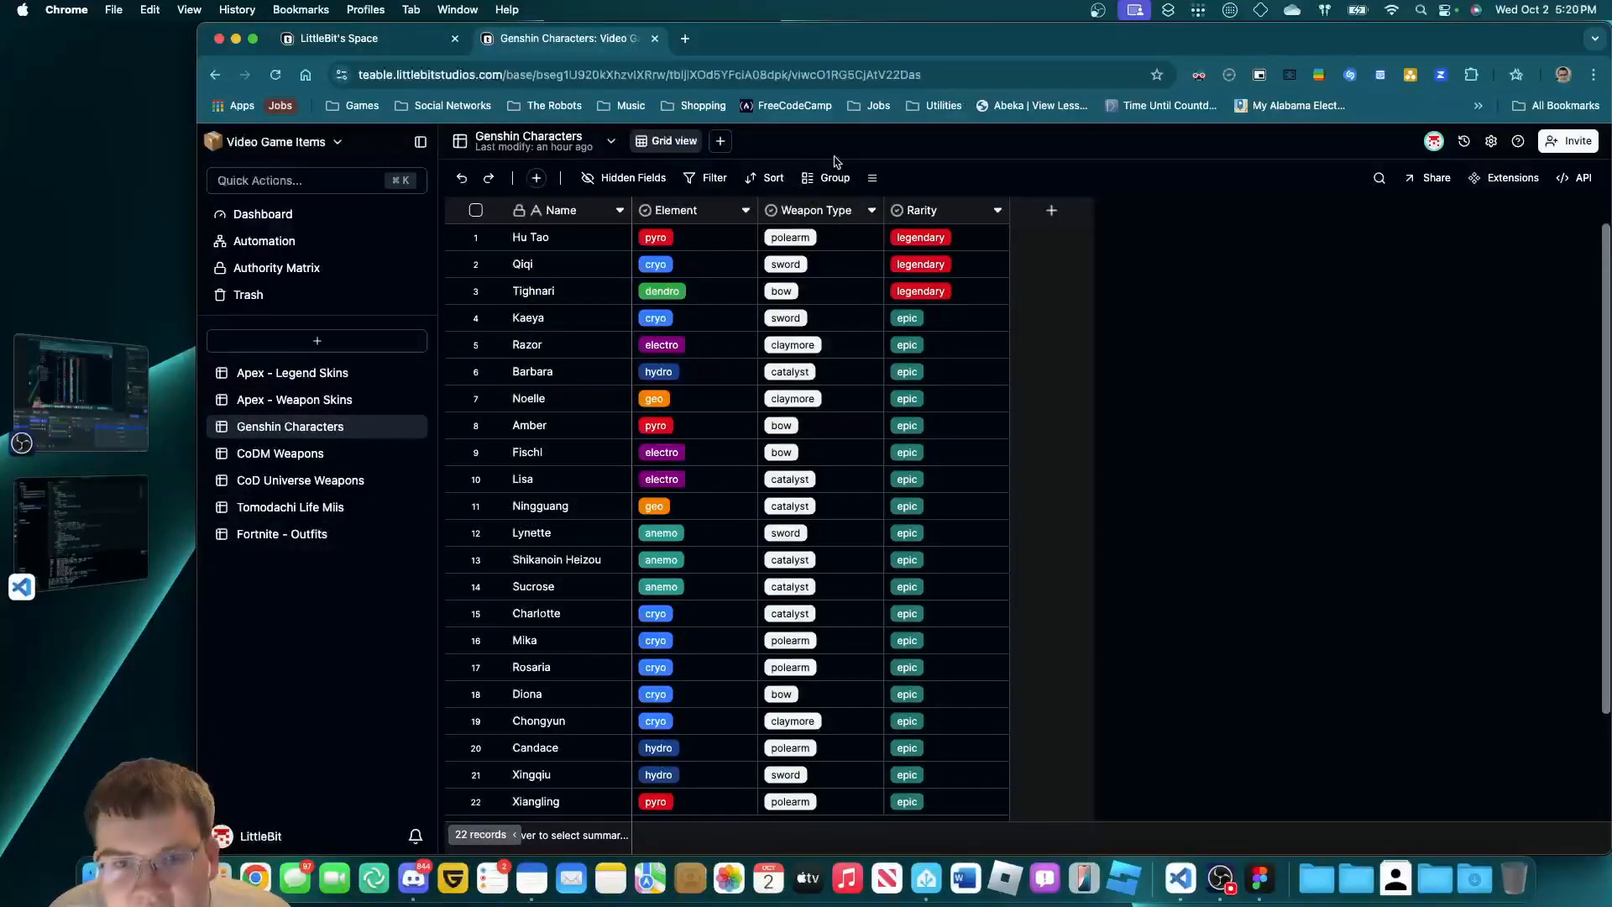
# Add a Kanban view stacked by Element and name it 'Cards by Element'.
pyautogui.click(720, 141)
pyautogui.click(771, 196)
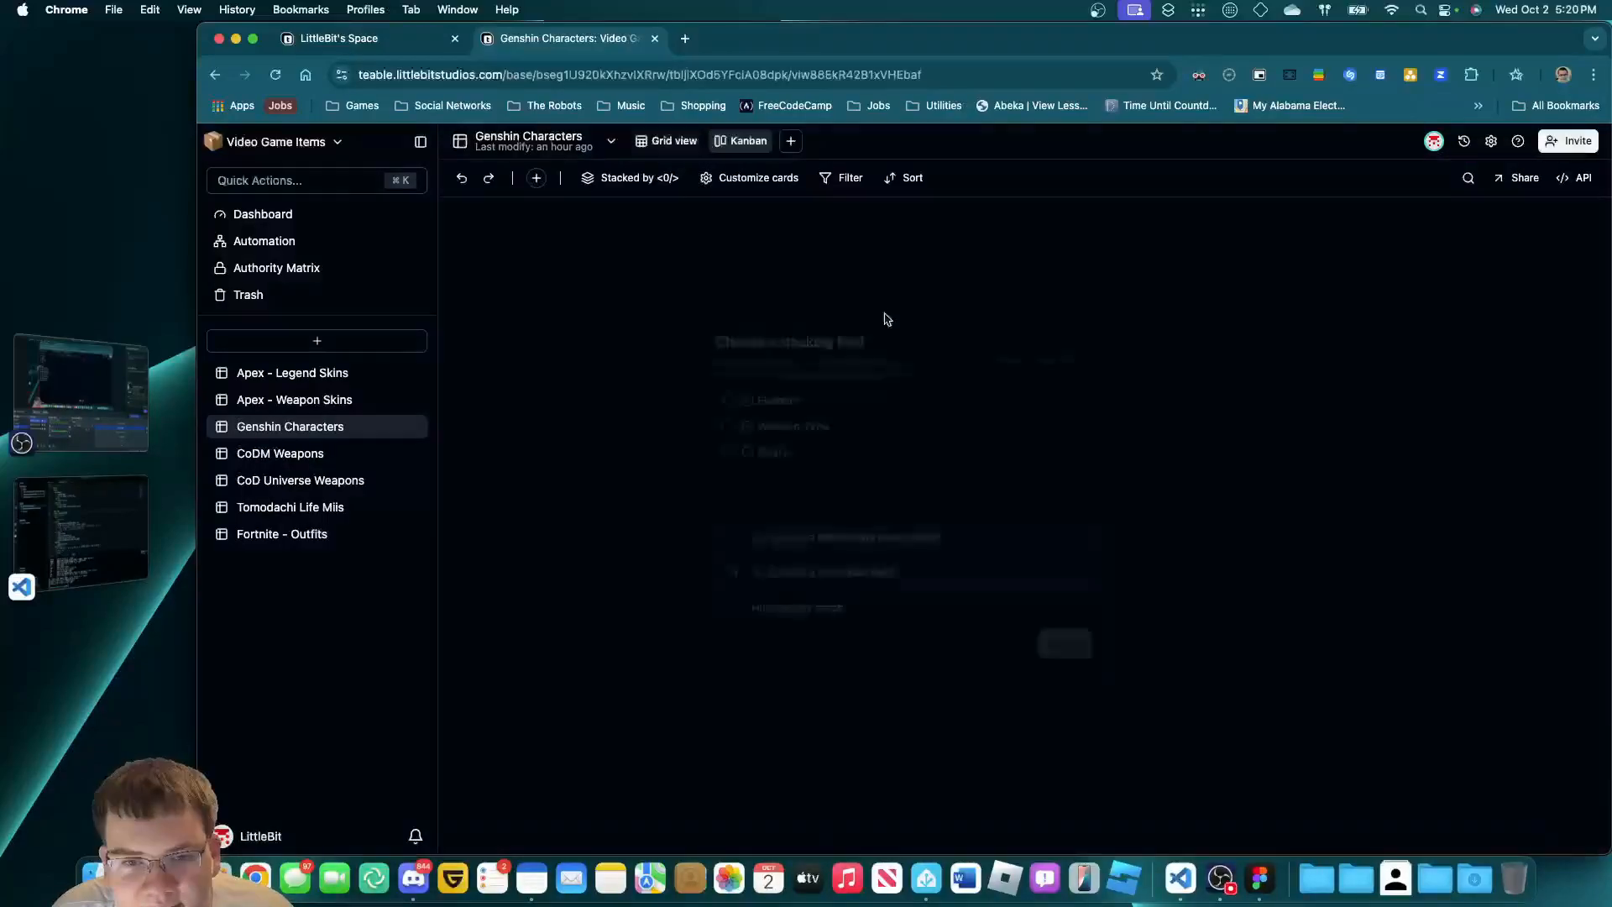
pyautogui.click(805, 396)
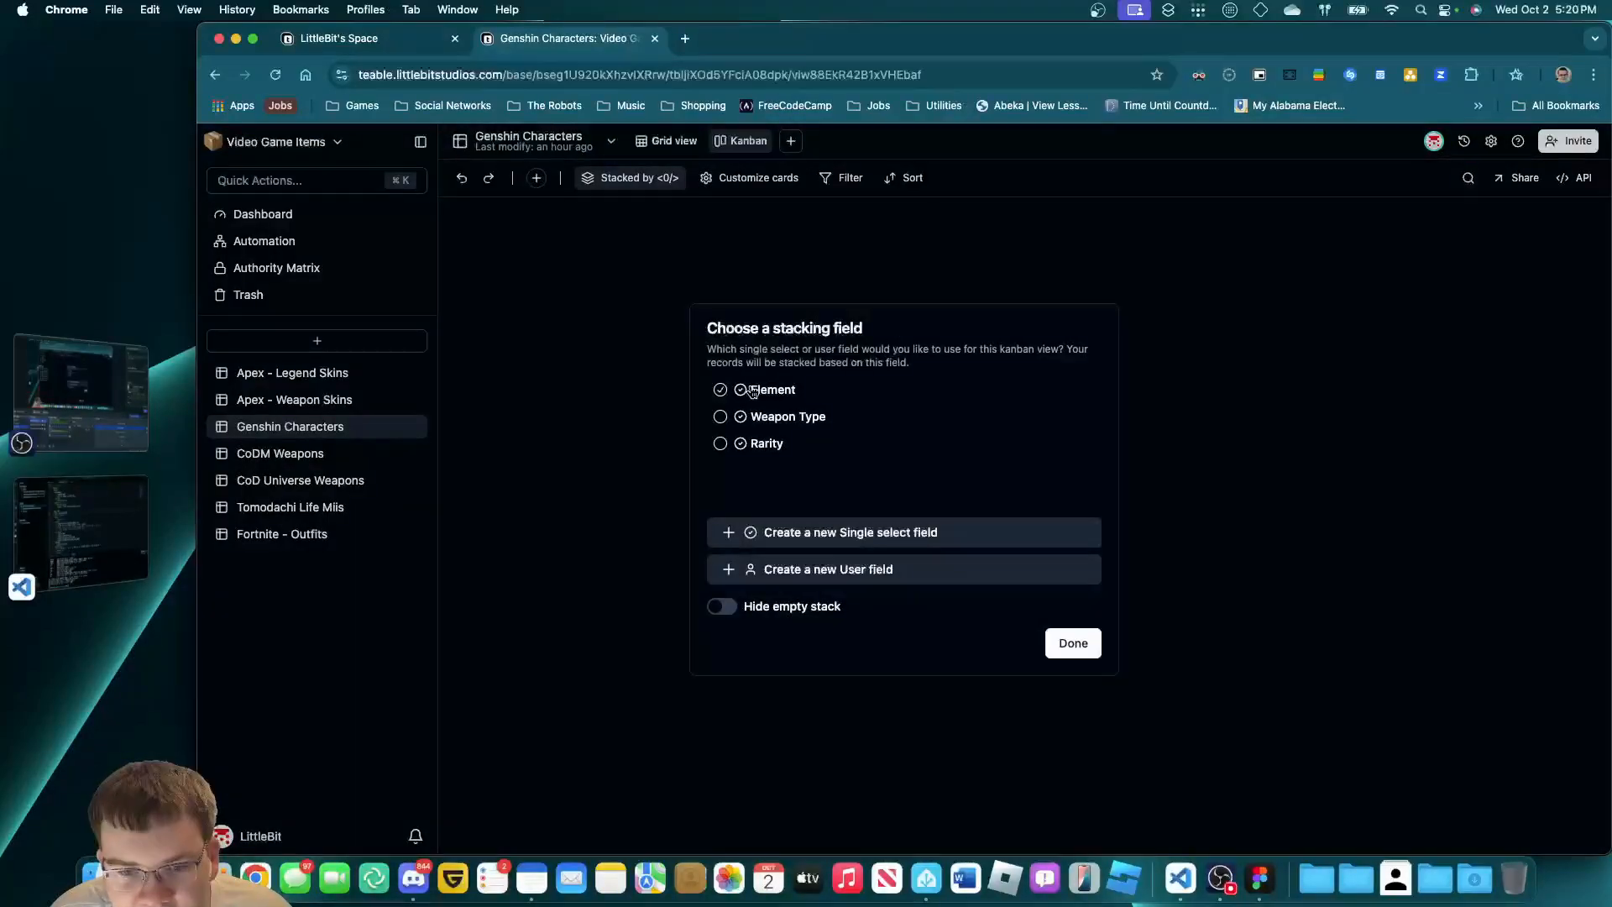
pyautogui.click(1084, 640)
pyautogui.click(736, 141)
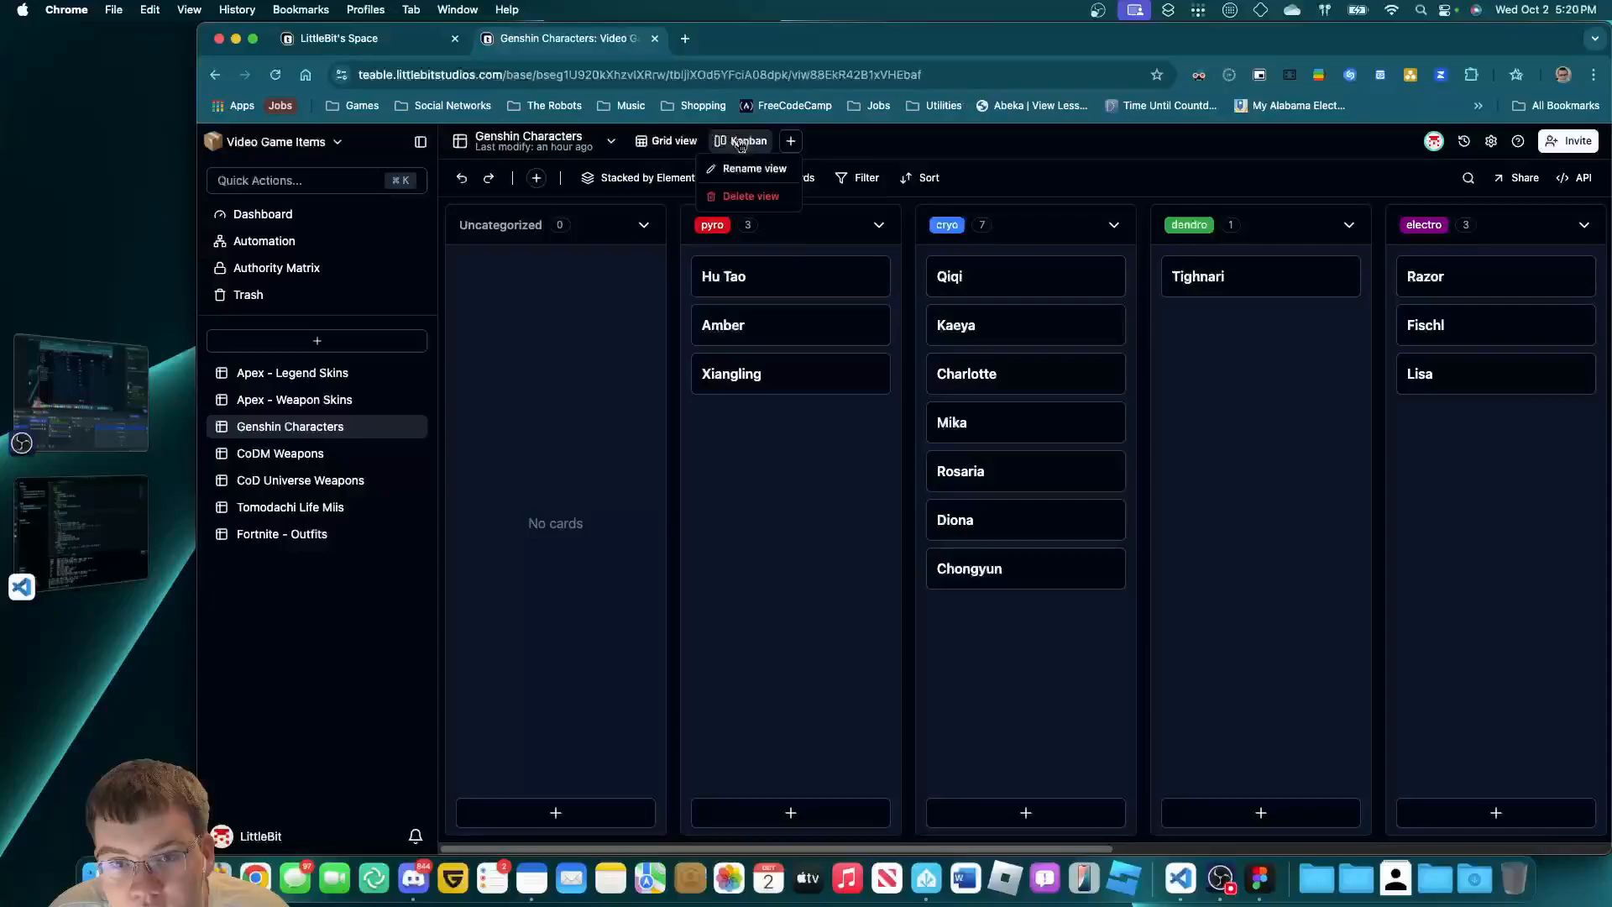
pyautogui.click(754, 167)
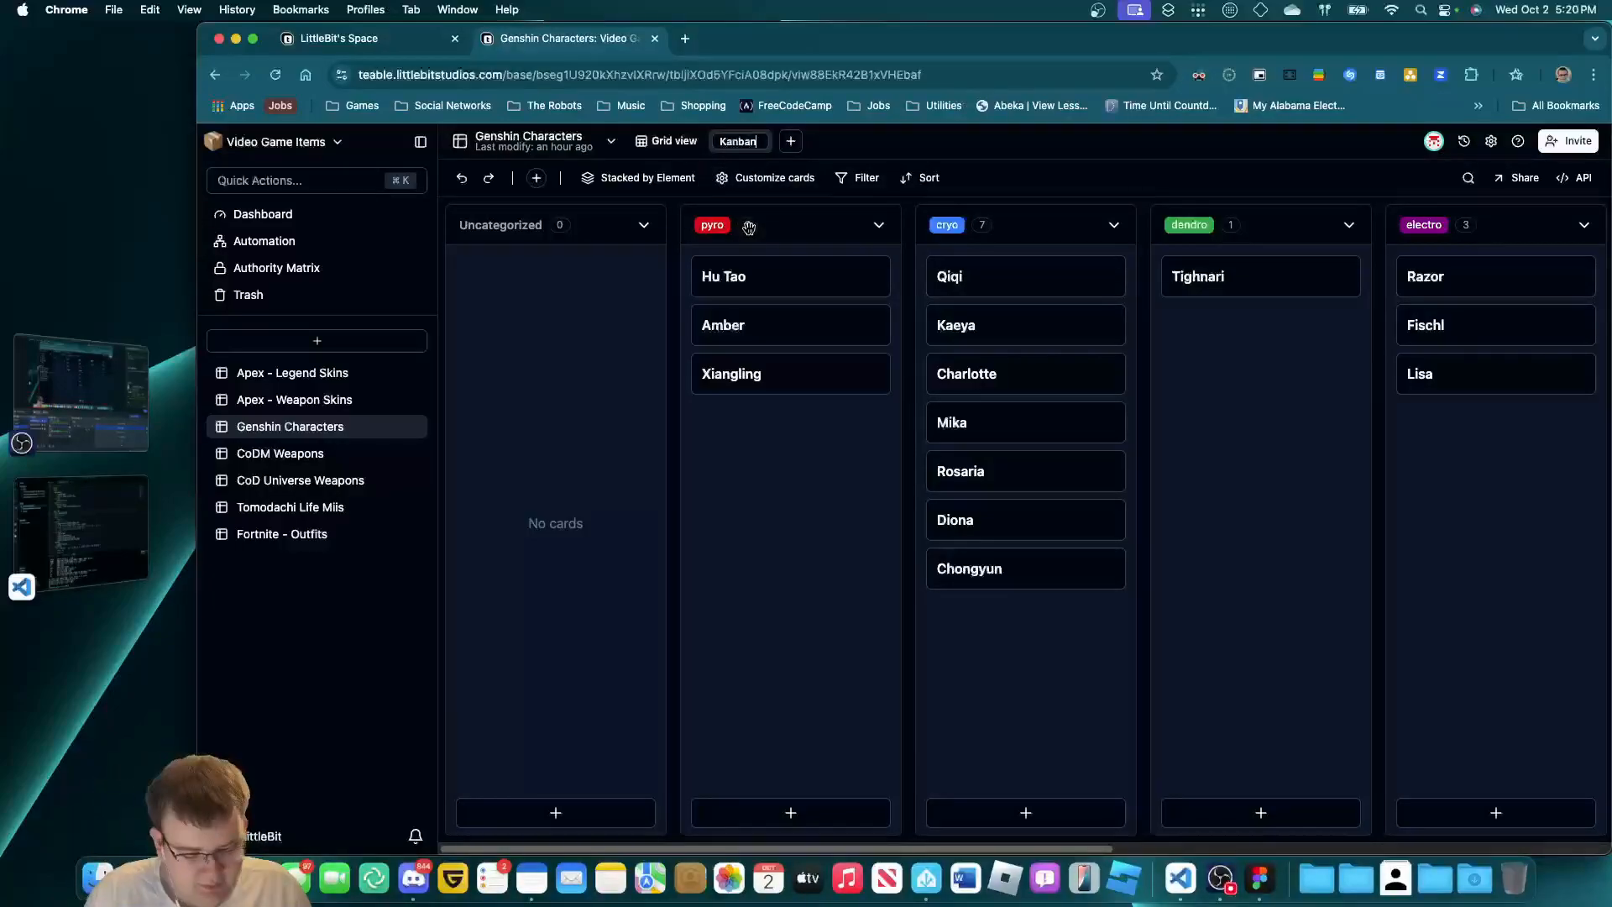
pyautogui.press('super+a')
pyautogui.write('Cards by')
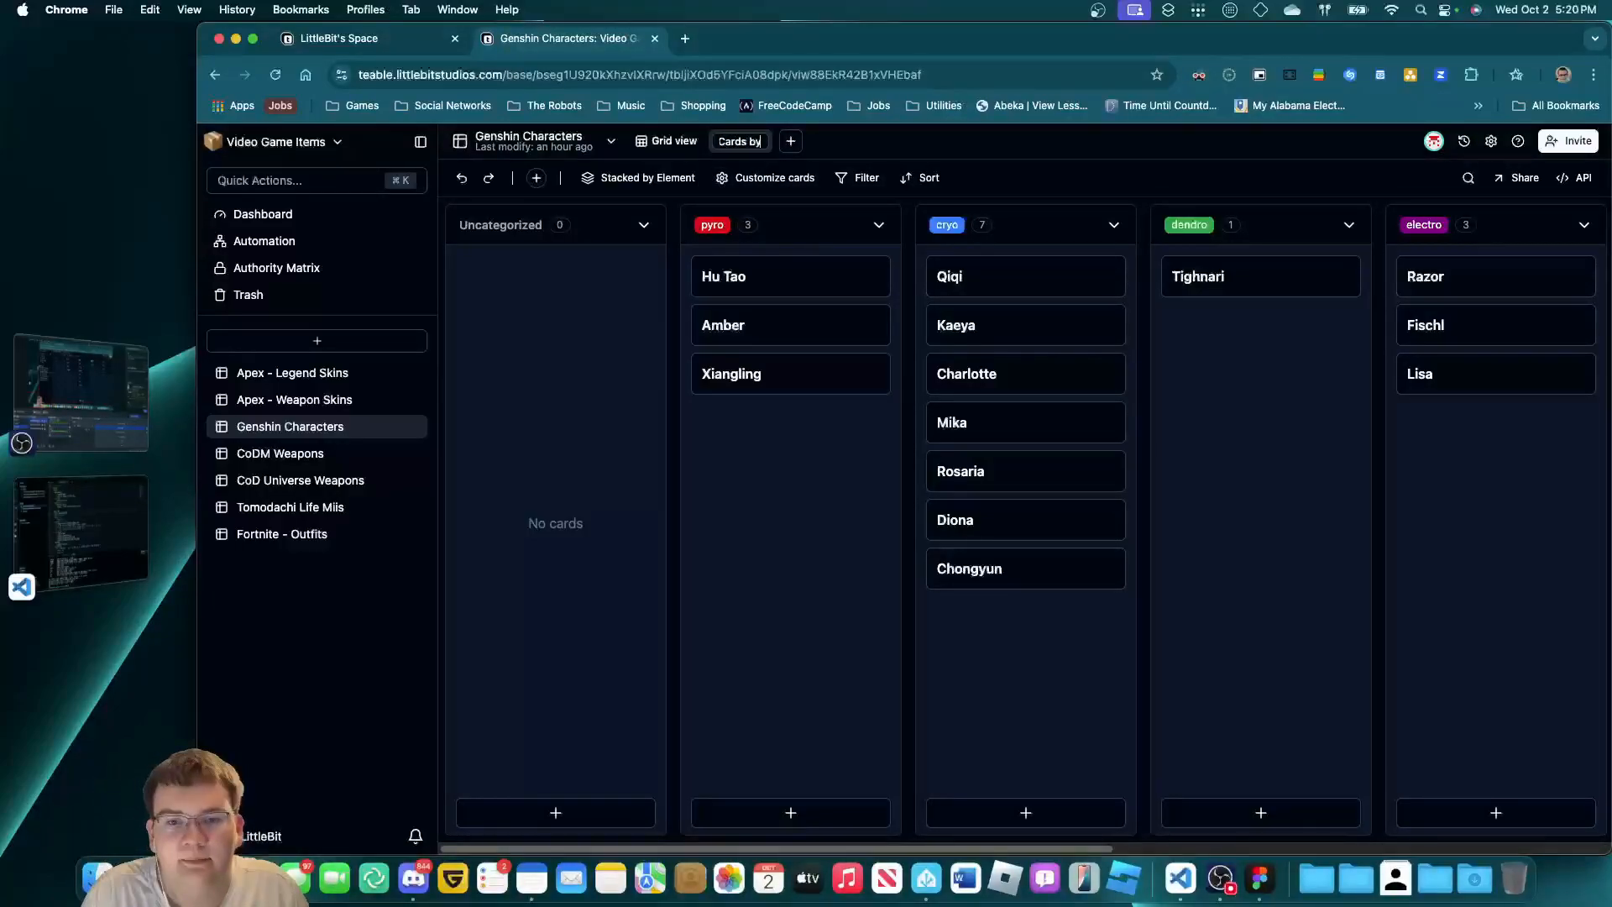
pyautogui.write(' Element')
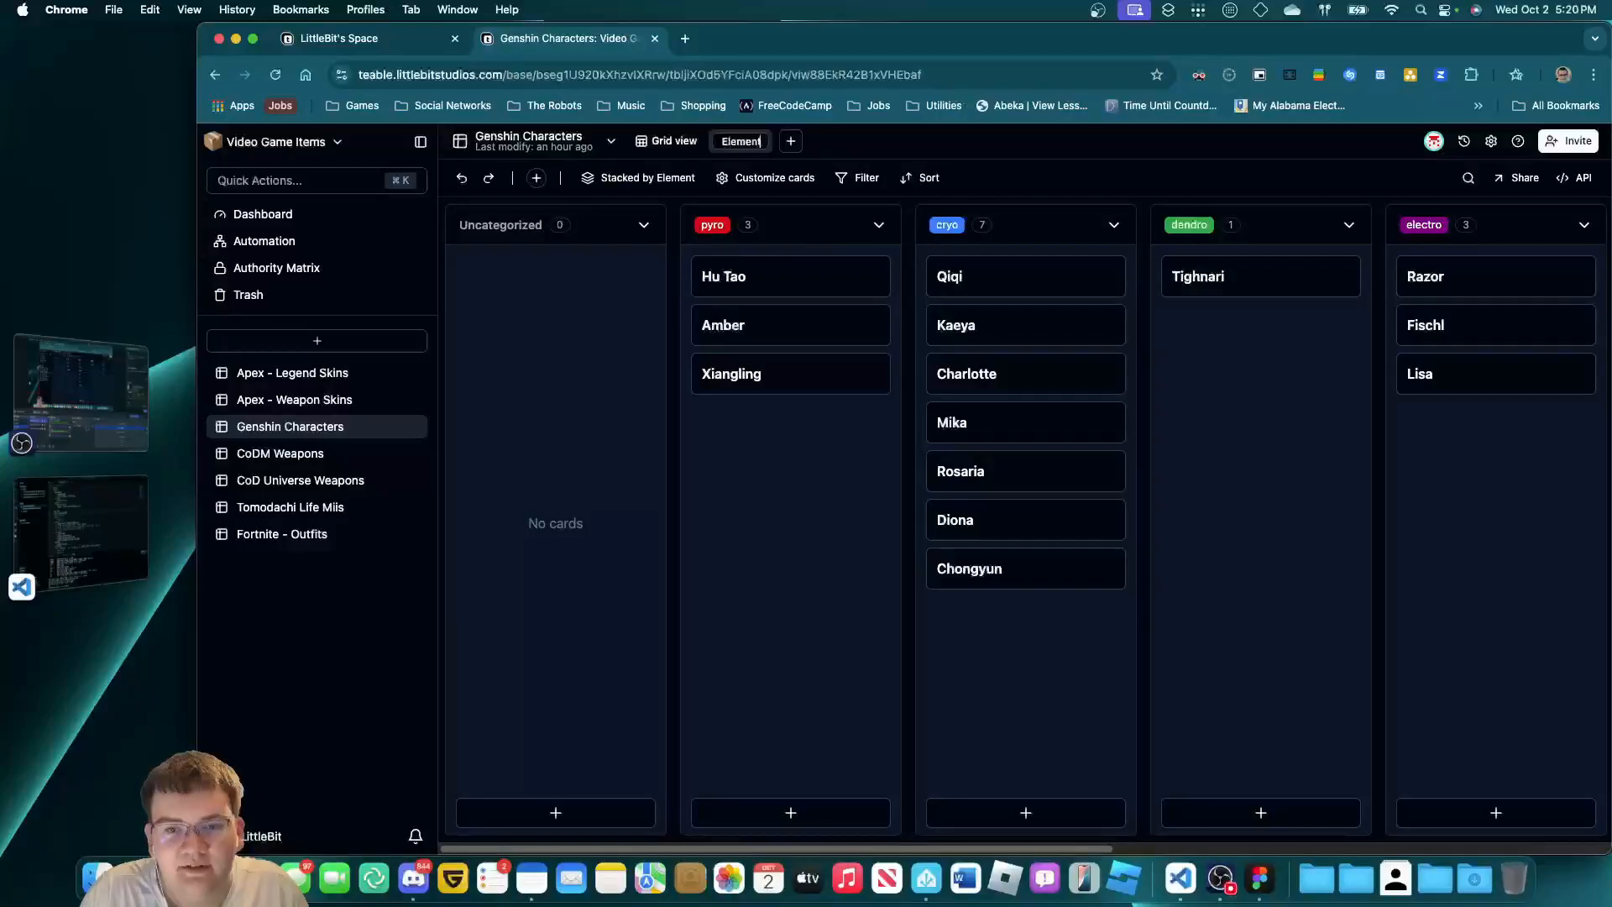
pyautogui.press('Return')
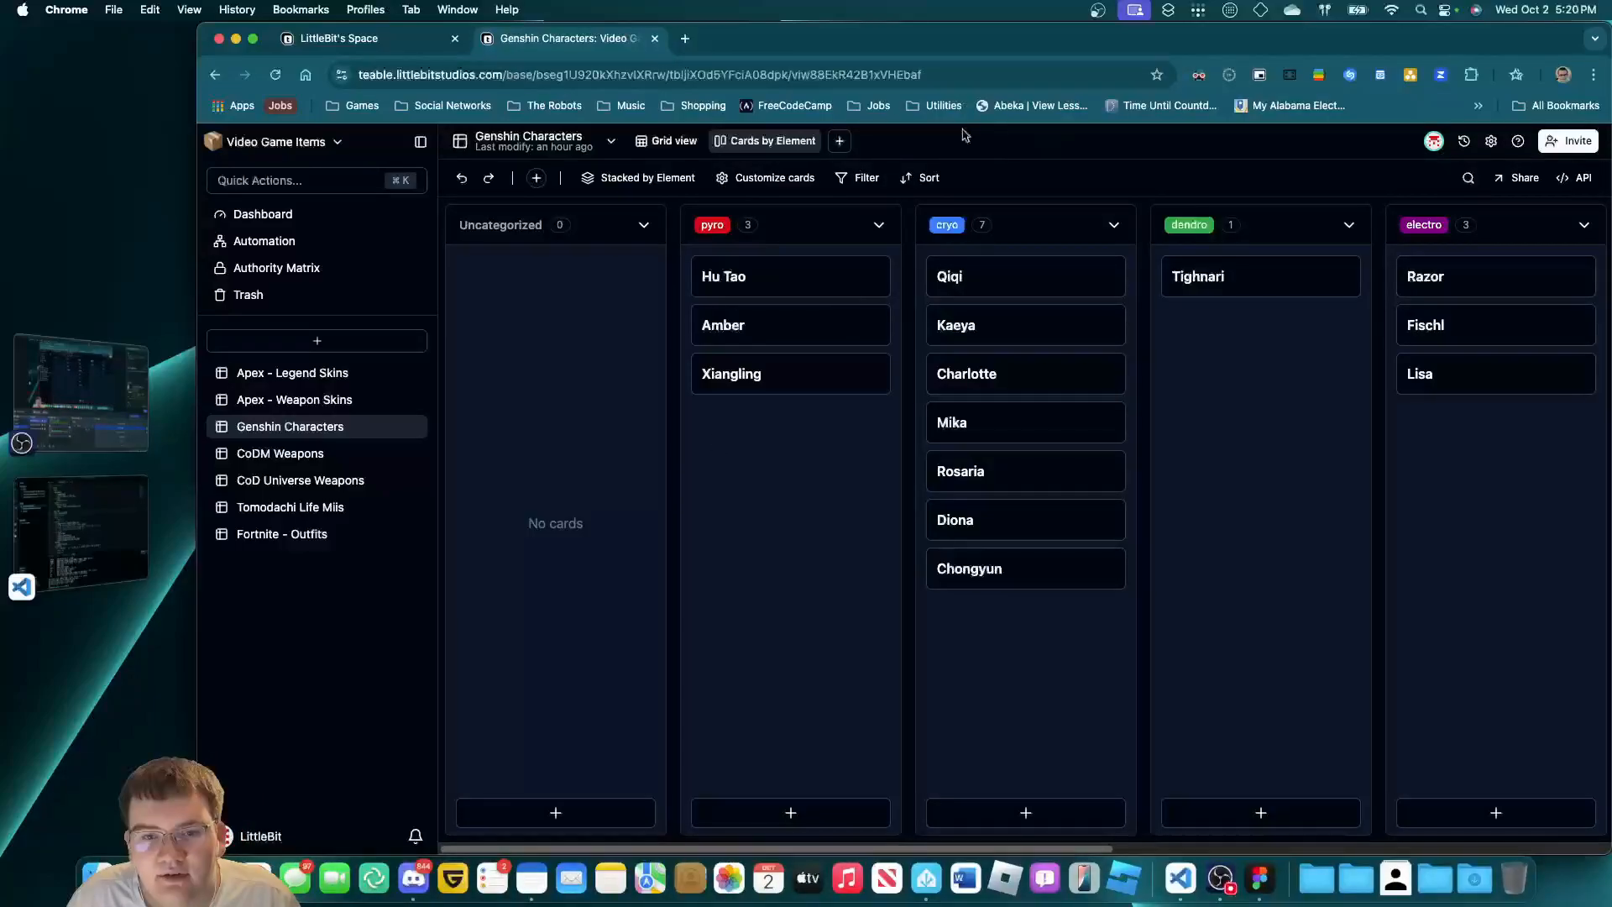
# Customize the cards to show Weapon Type and Rarity, with Element hidden.
pyautogui.click(743, 179)
pyautogui.click(736, 280)
pyautogui.click(737, 309)
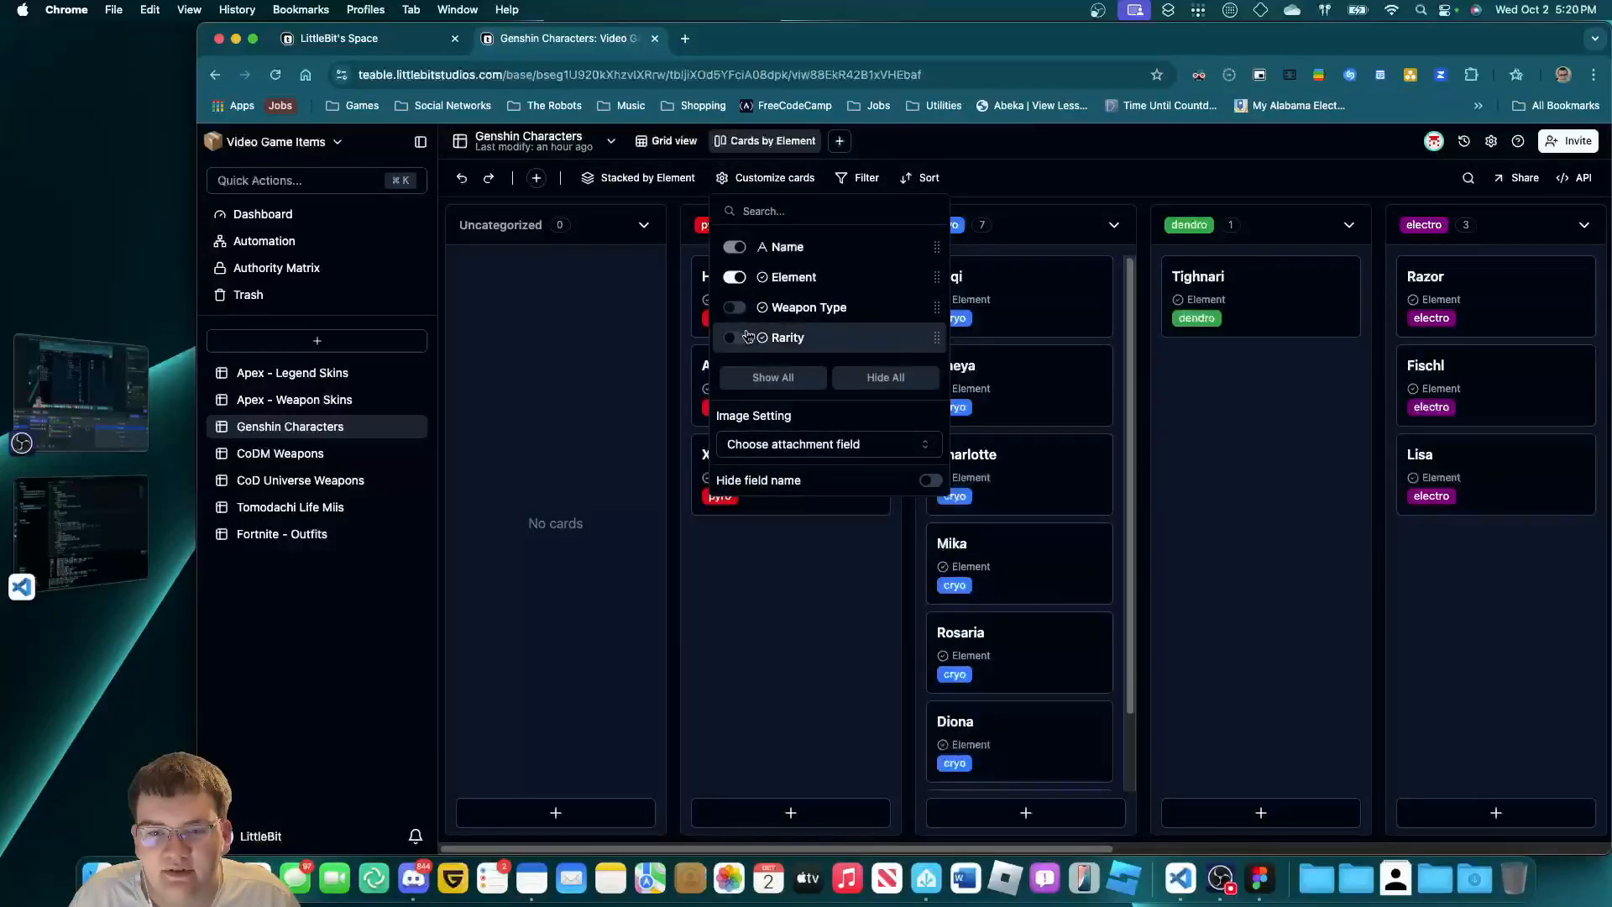
pyautogui.click(738, 337)
pyautogui.click(736, 278)
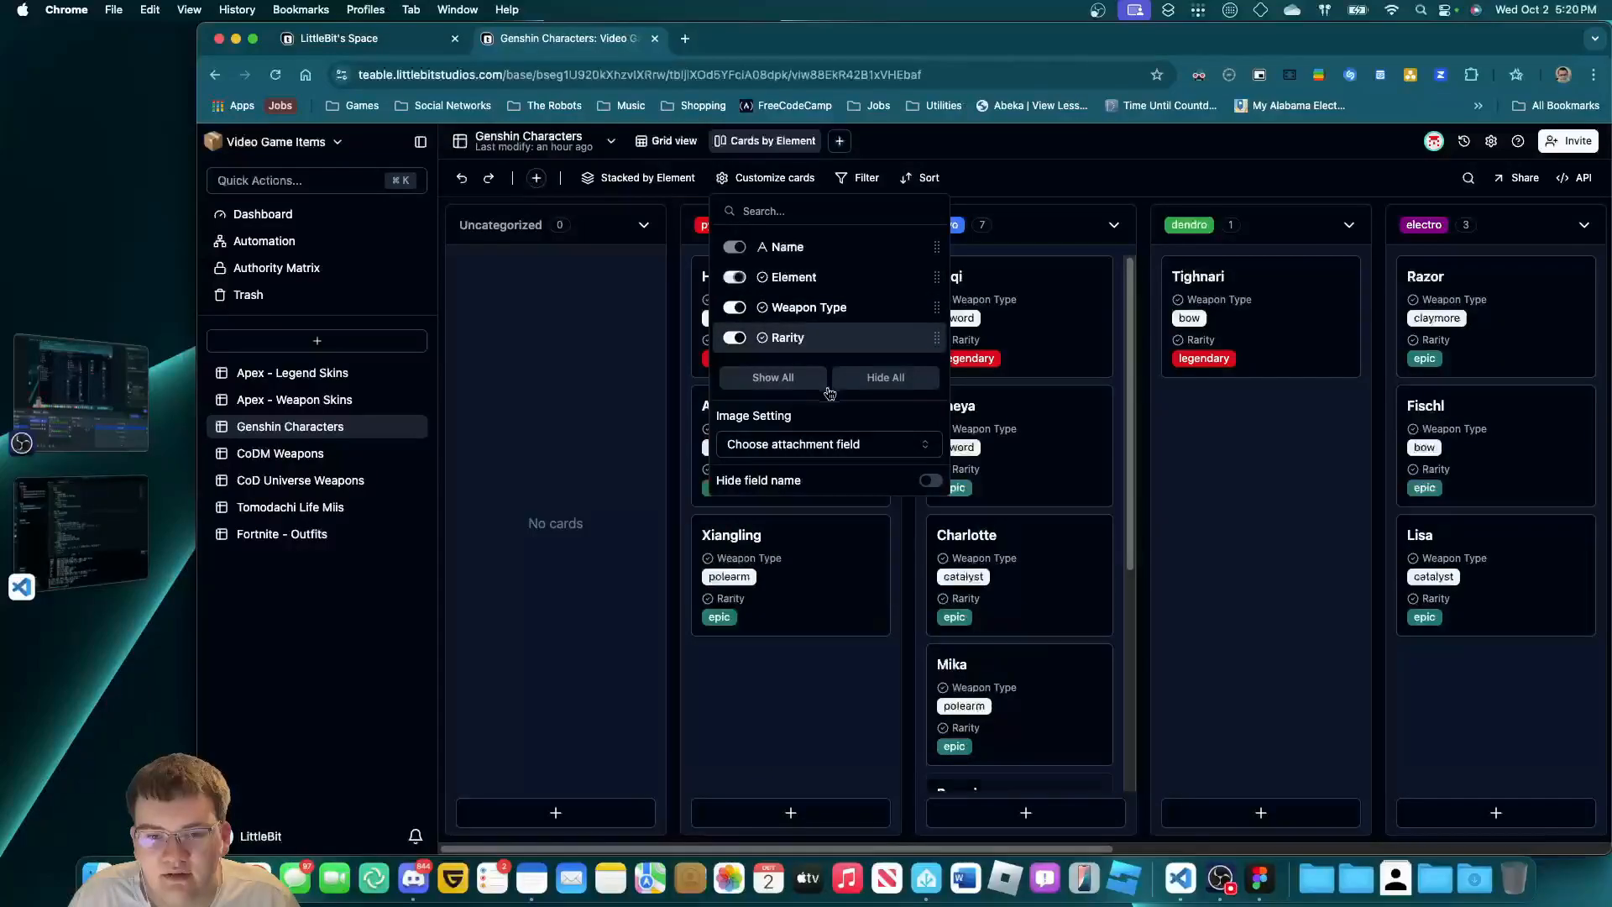
pyautogui.click(802, 707)
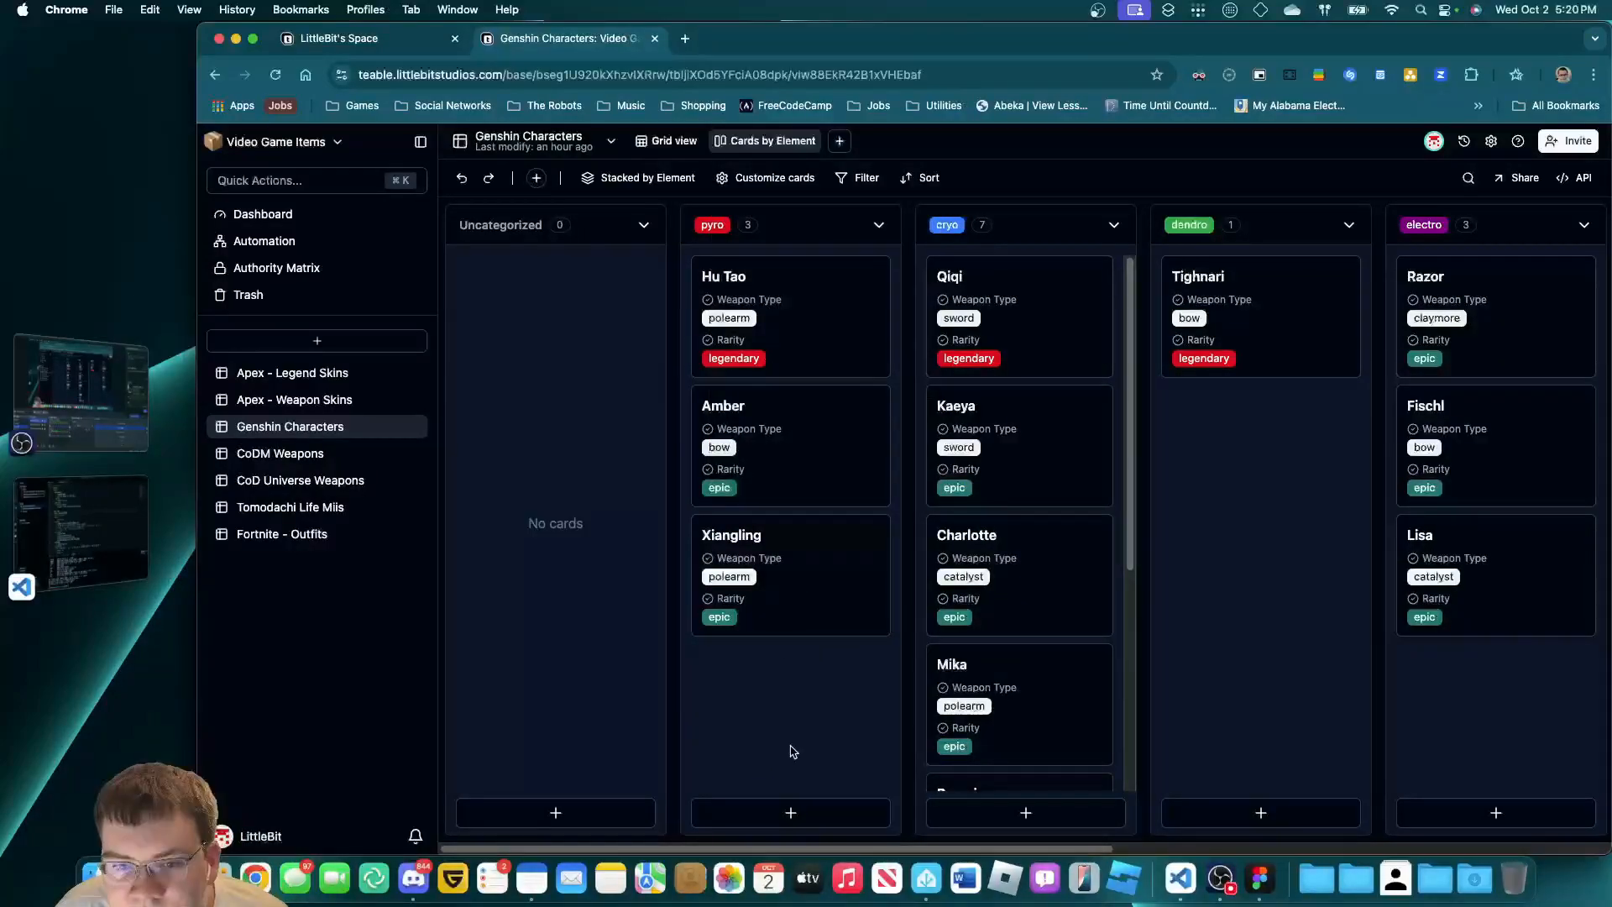
# Scroll across the Element columns, then switch back to the Grid view.
pyautogui.hscroll(3, 867, 741)
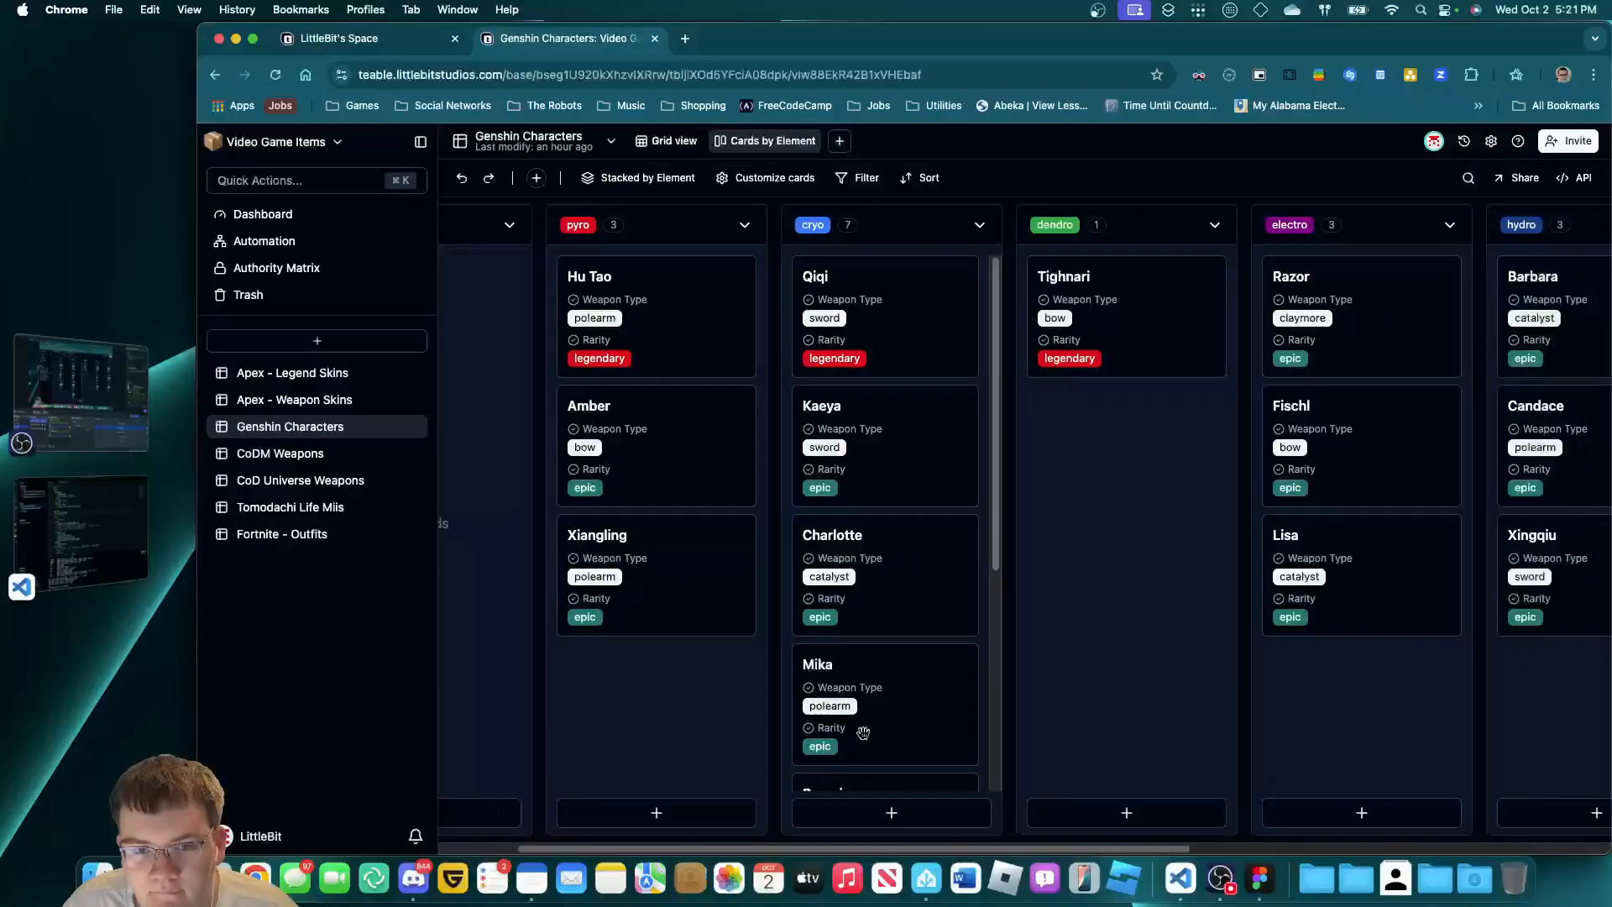
pyautogui.hscroll(-3, 856, 734)
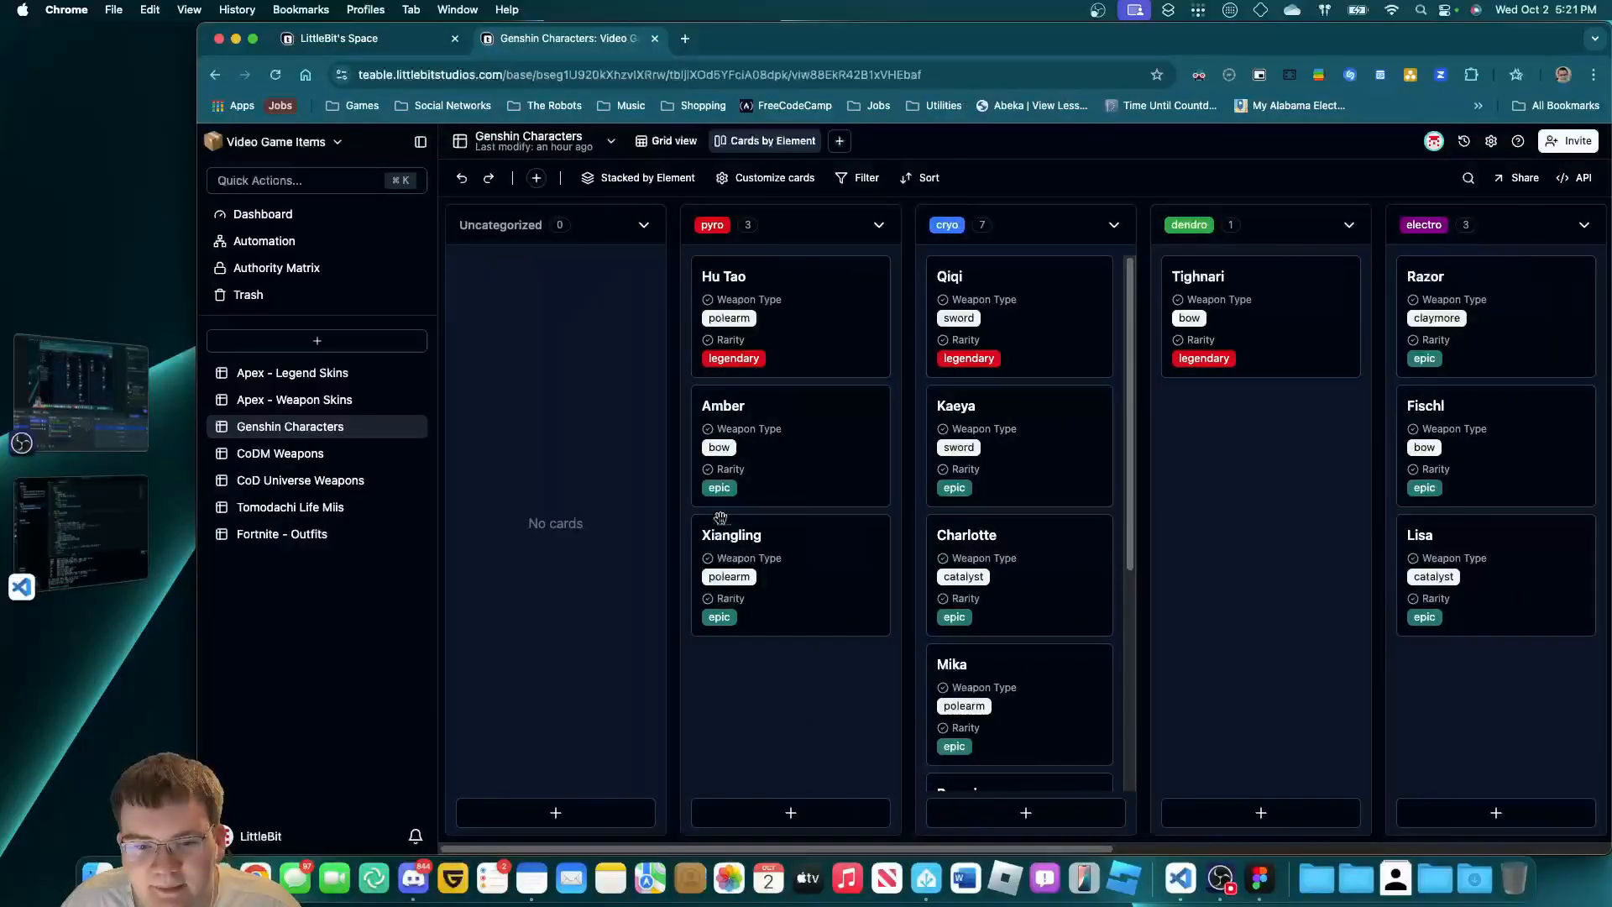
pyautogui.hscroll(2, 902, 588)
pyautogui.hscroll(-3, 902, 588)
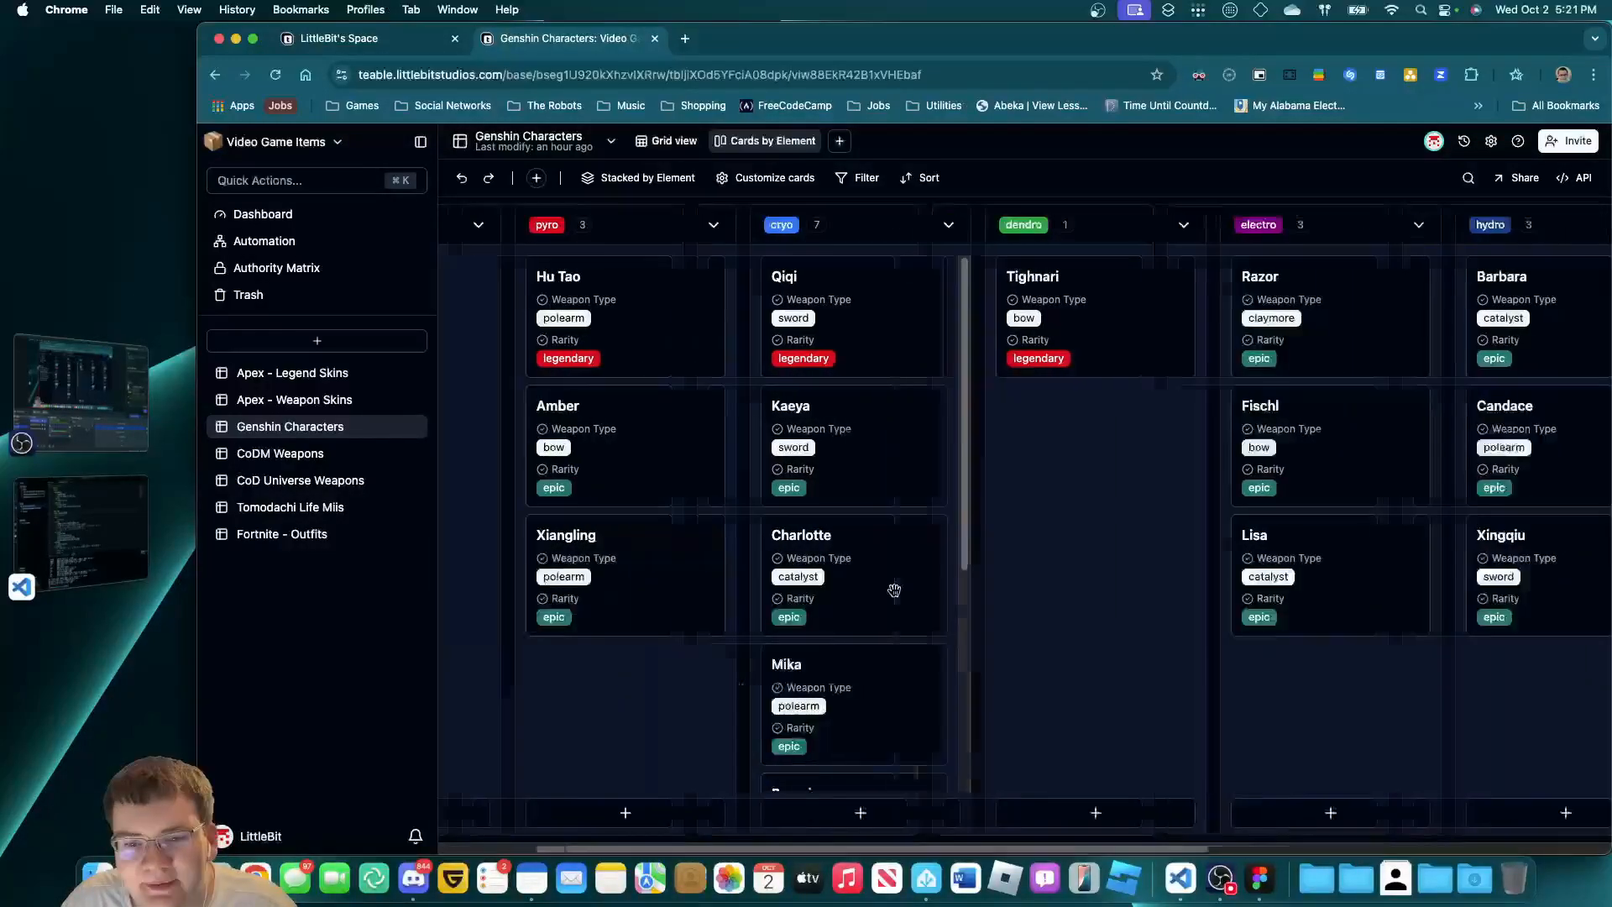
pyautogui.hscroll(2, 968, 574)
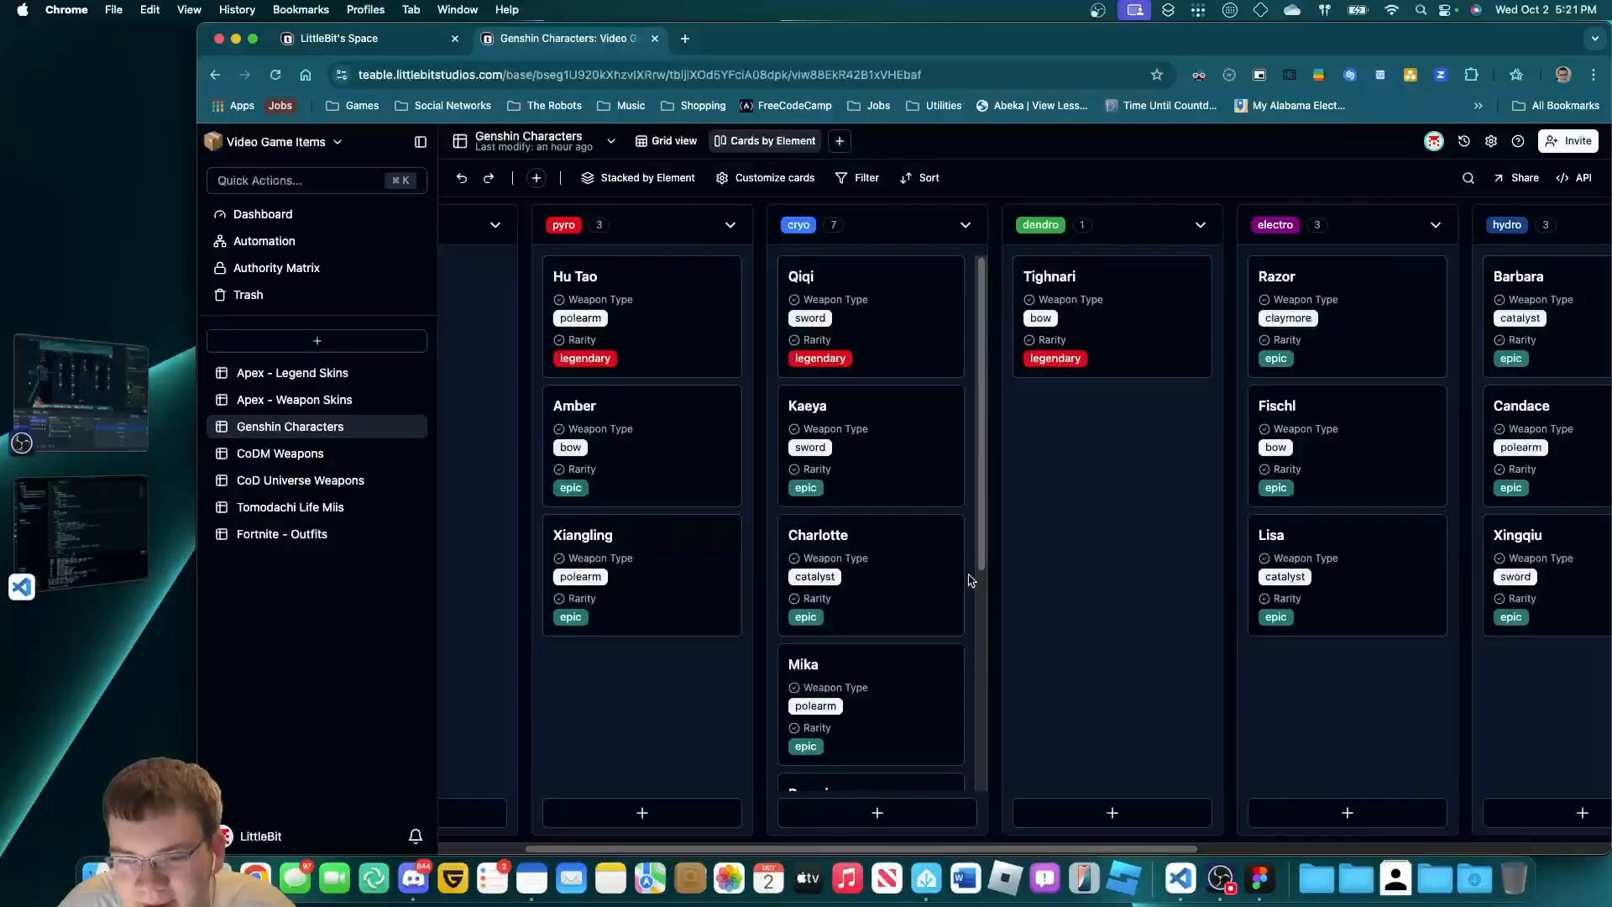
pyautogui.hscroll(-2, 940, 566)
pyautogui.hscroll(5, 927, 557)
pyautogui.hscroll(8, 925, 557)
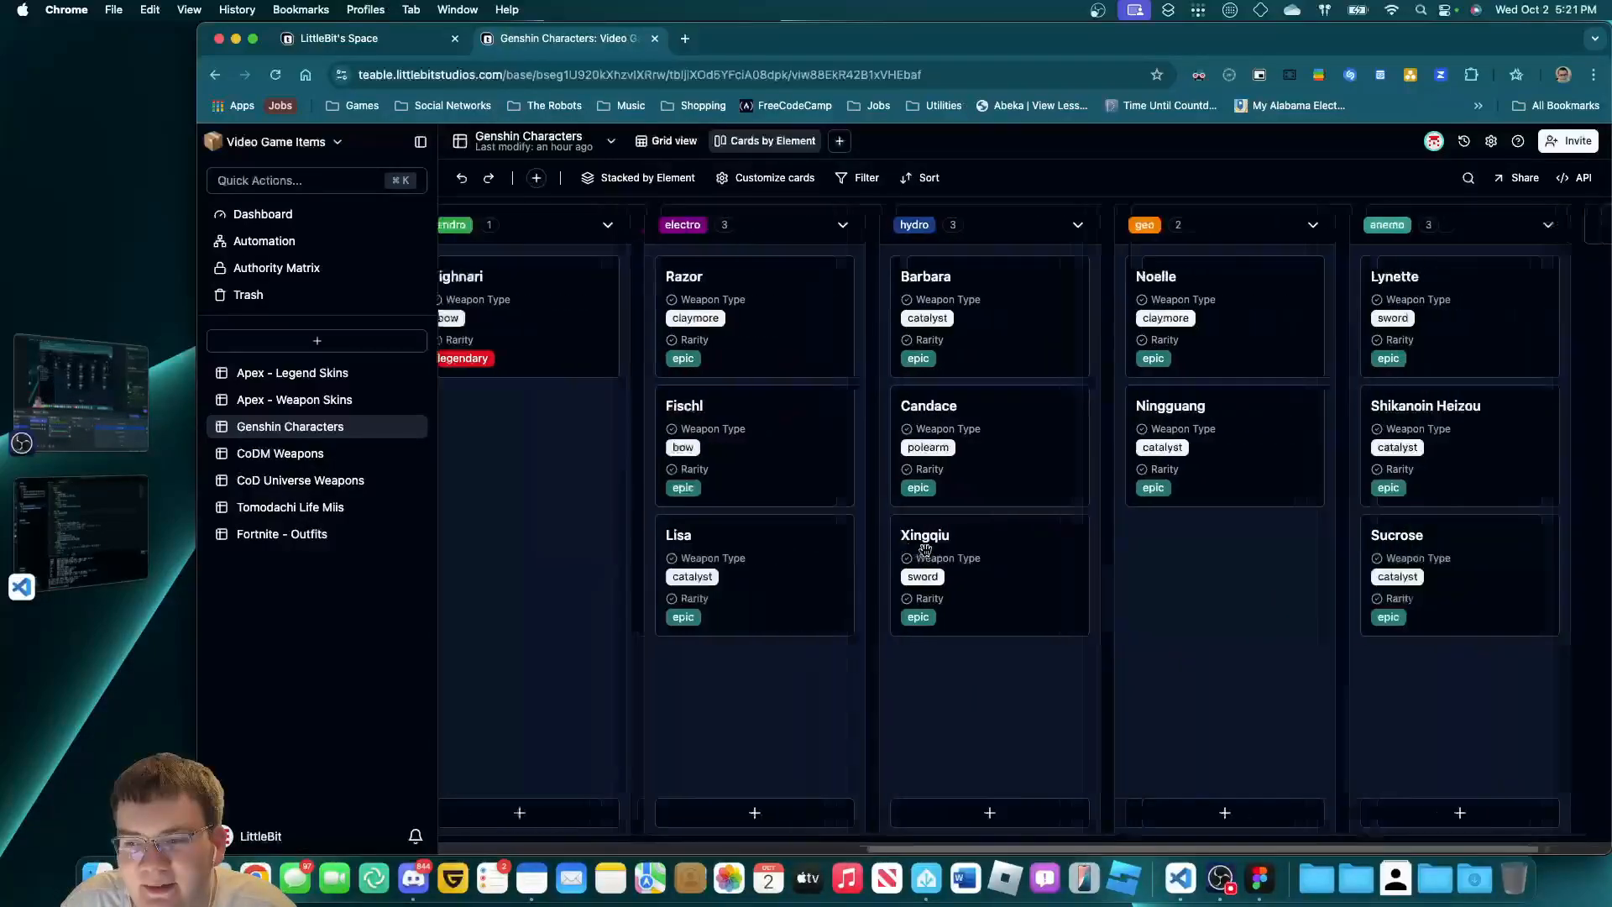
pyautogui.hscroll(-14, 912, 559)
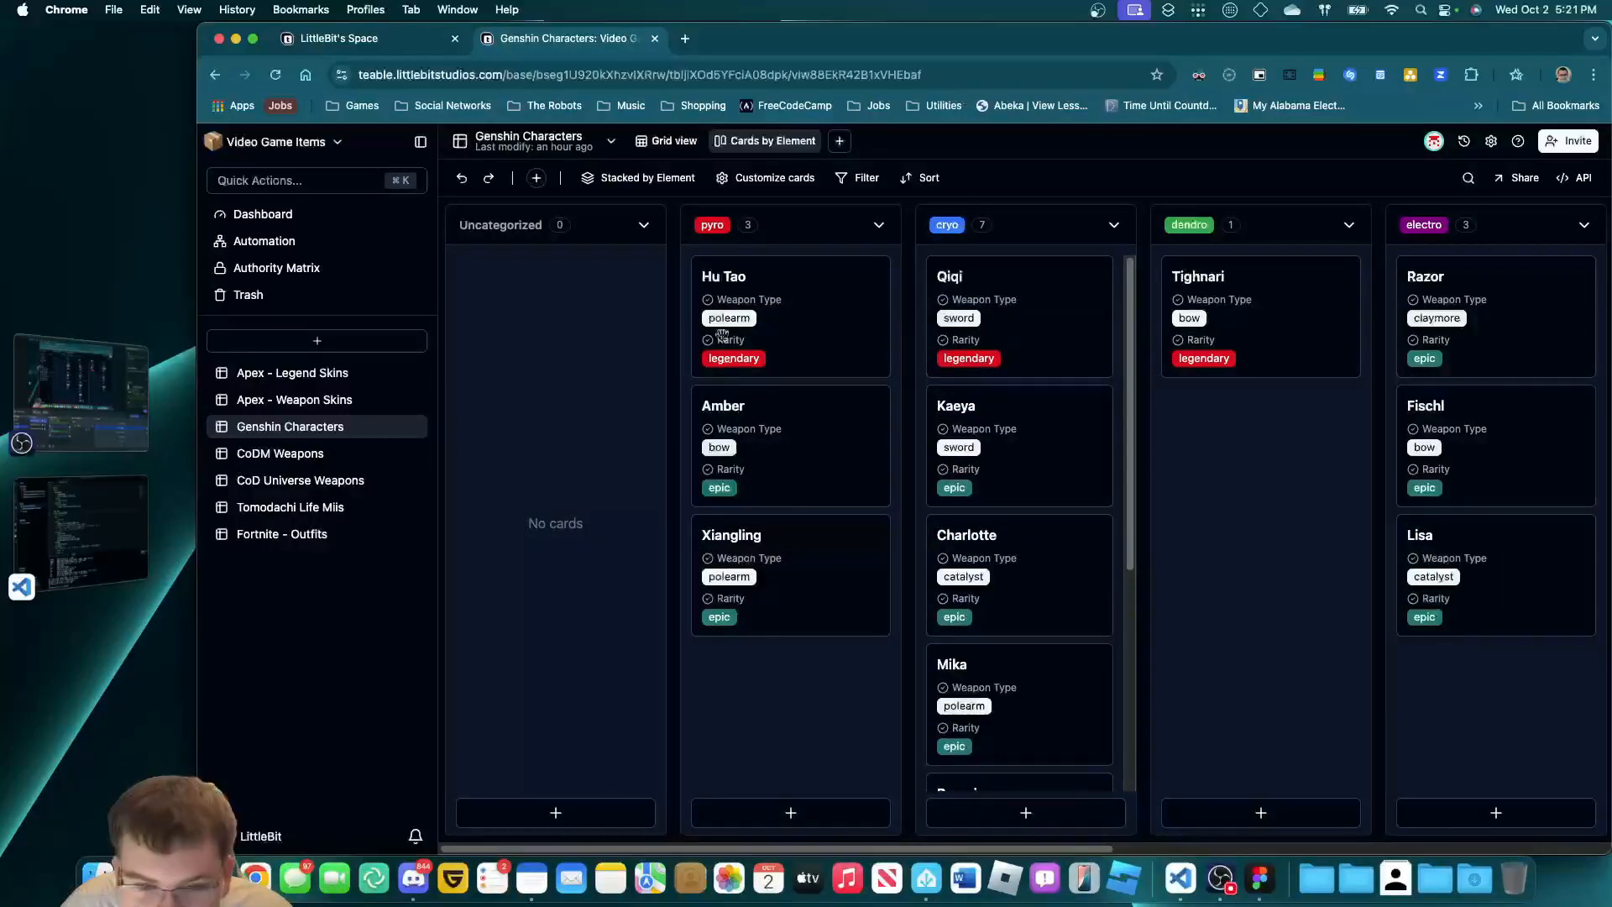
pyautogui.click(668, 140)
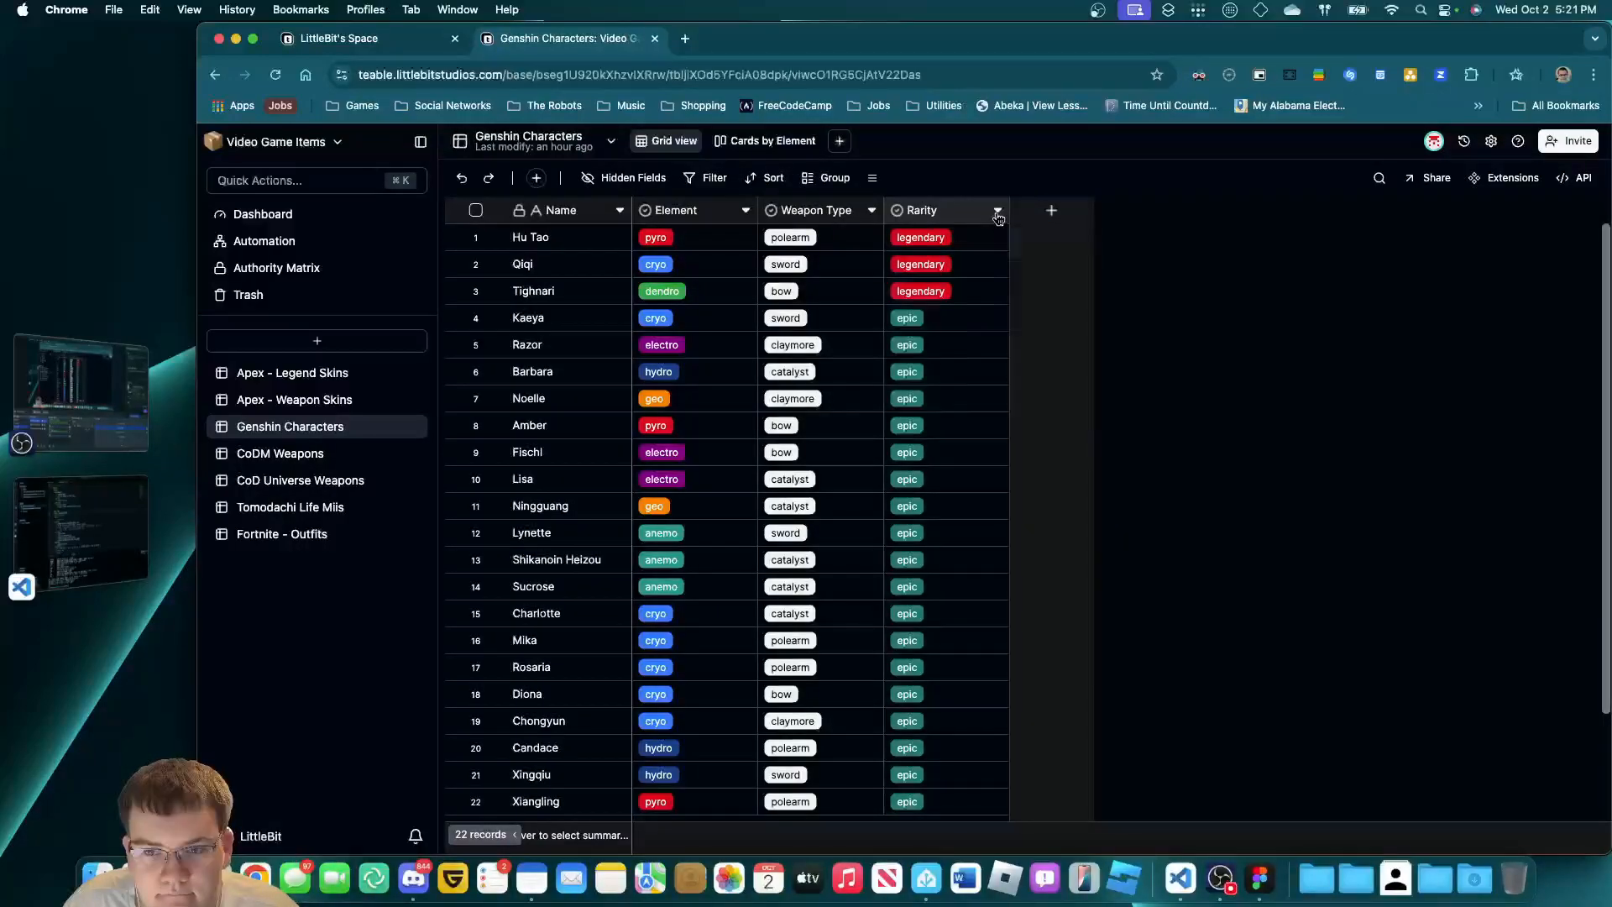
# Edit the Rarity field so legendary is orange and epic is purple, and save.
pyautogui.click(999, 219)
pyautogui.click(957, 251)
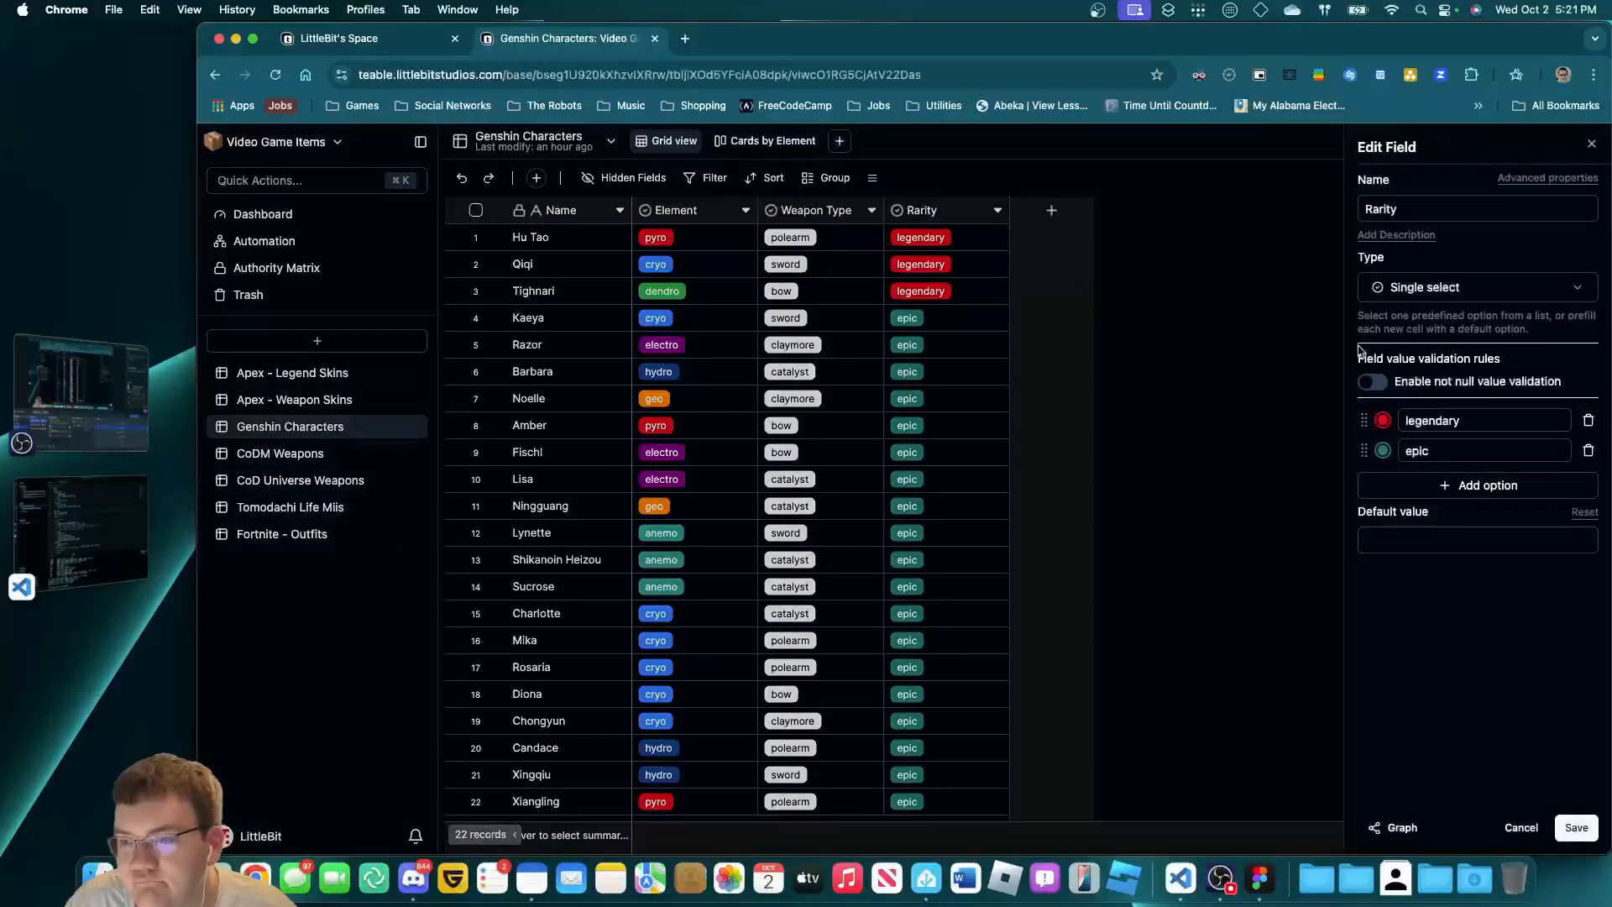
pyautogui.click(1383, 420)
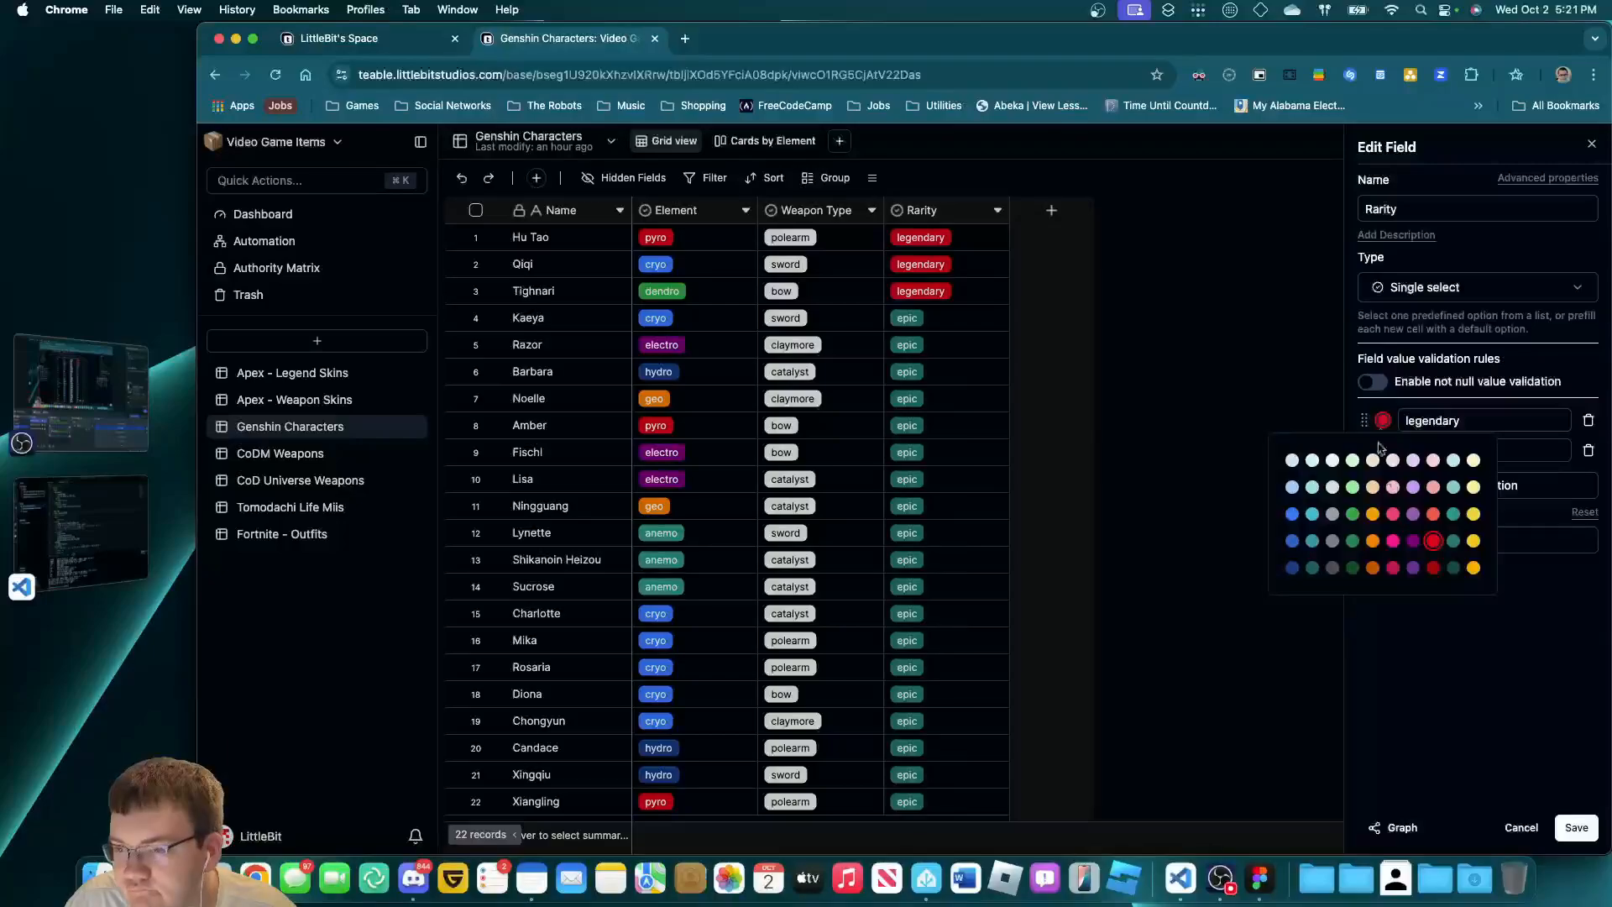
pyautogui.click(1373, 540)
pyautogui.click(1475, 655)
pyautogui.click(1383, 450)
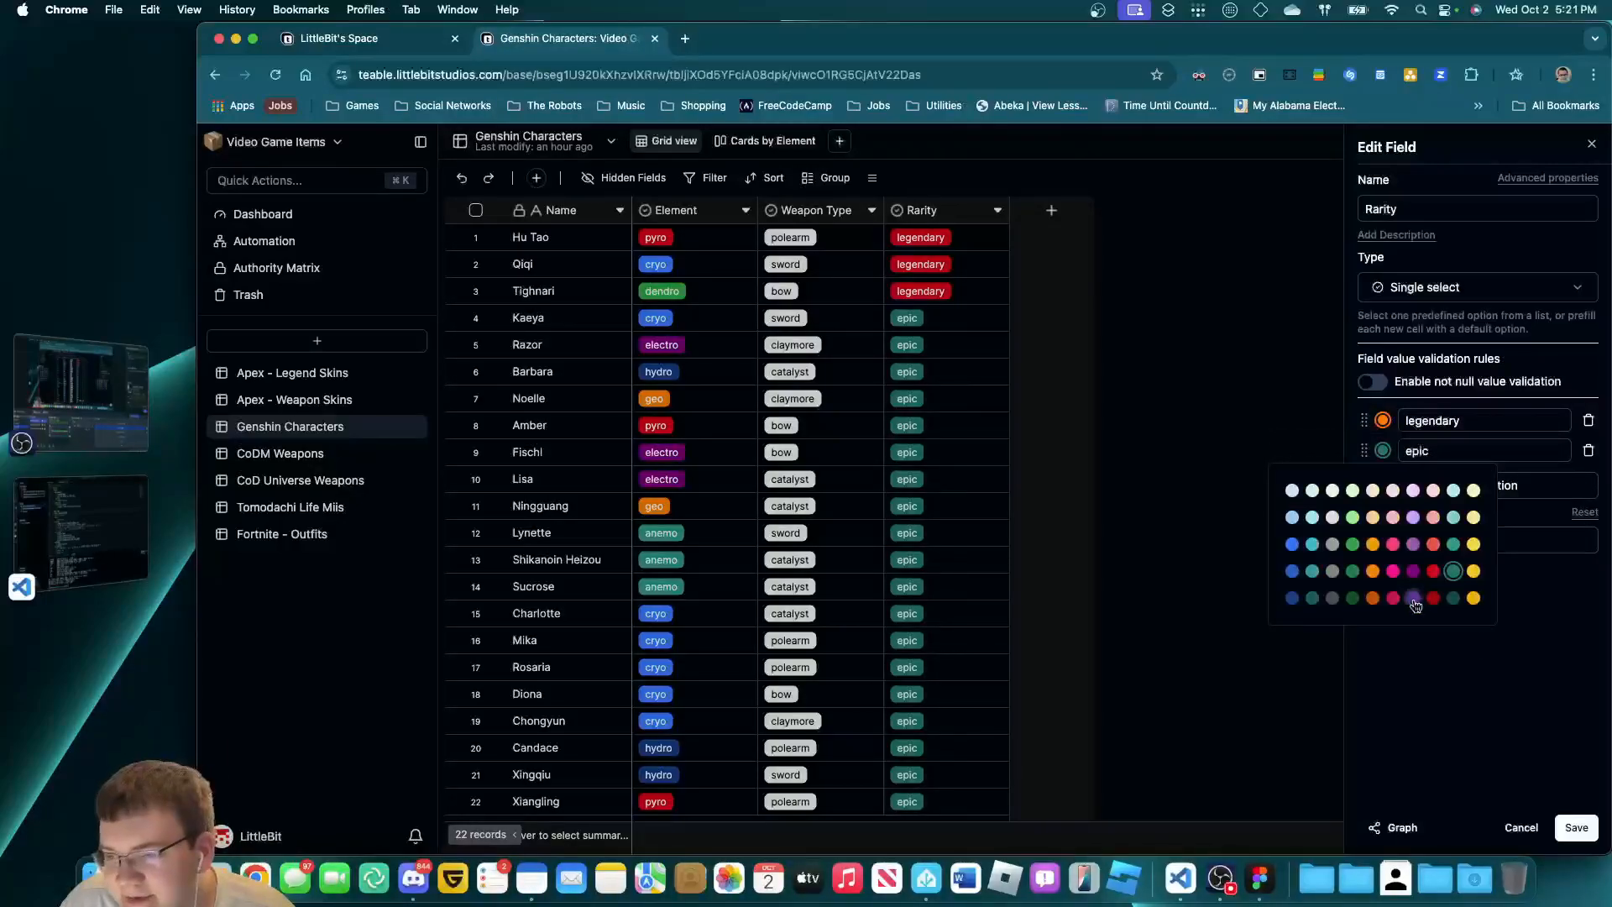
pyautogui.click(1413, 571)
pyautogui.click(1448, 680)
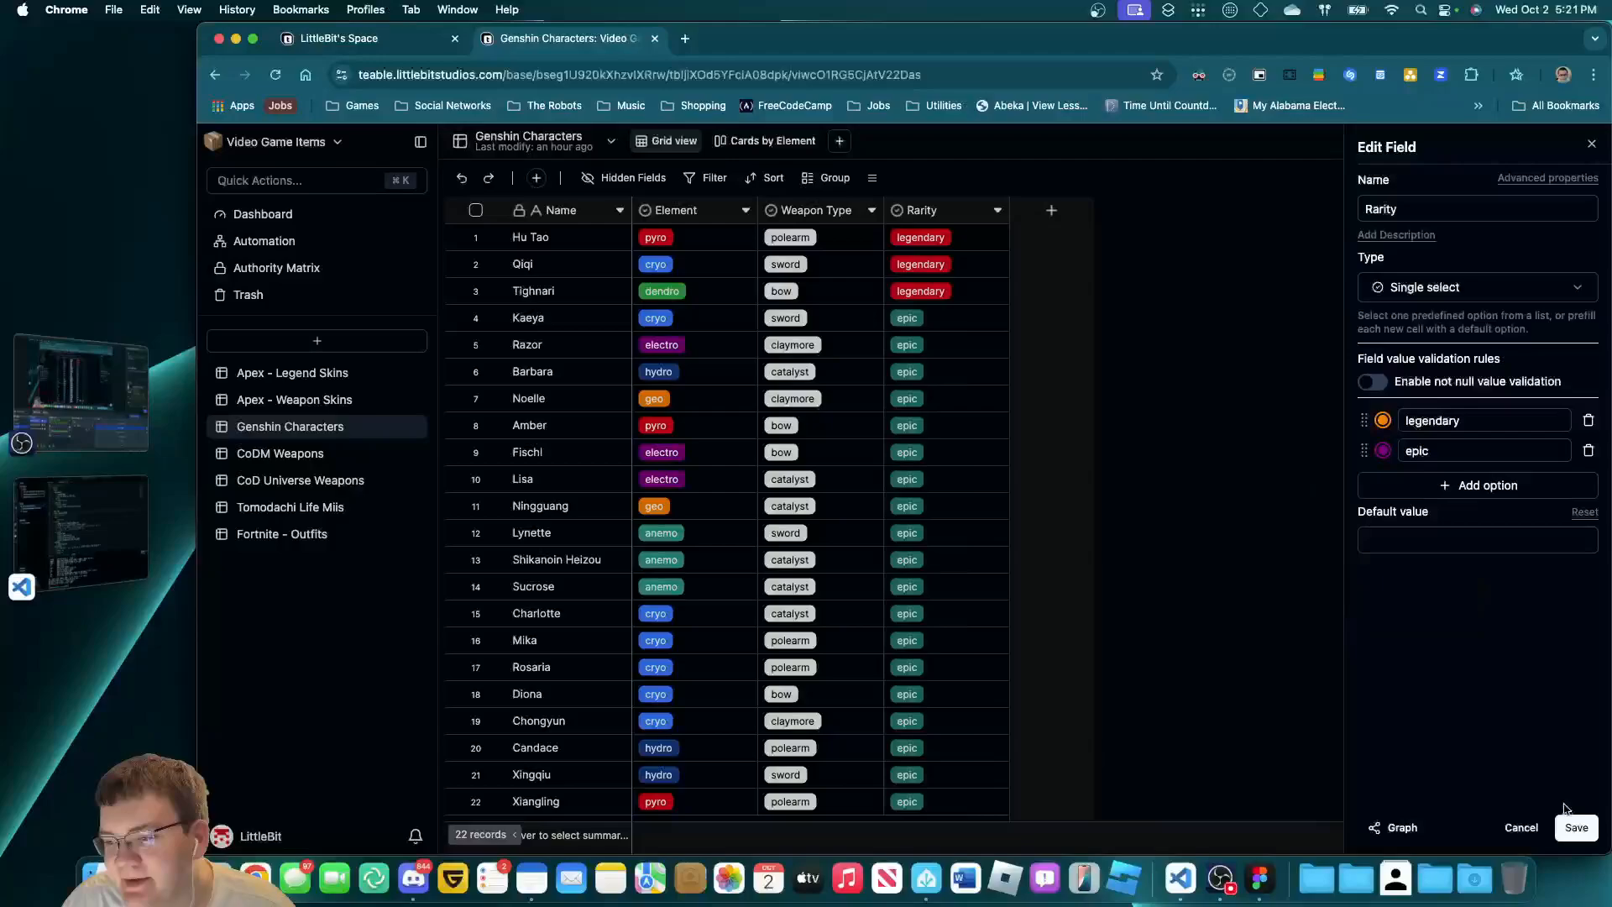
pyautogui.click(1573, 827)
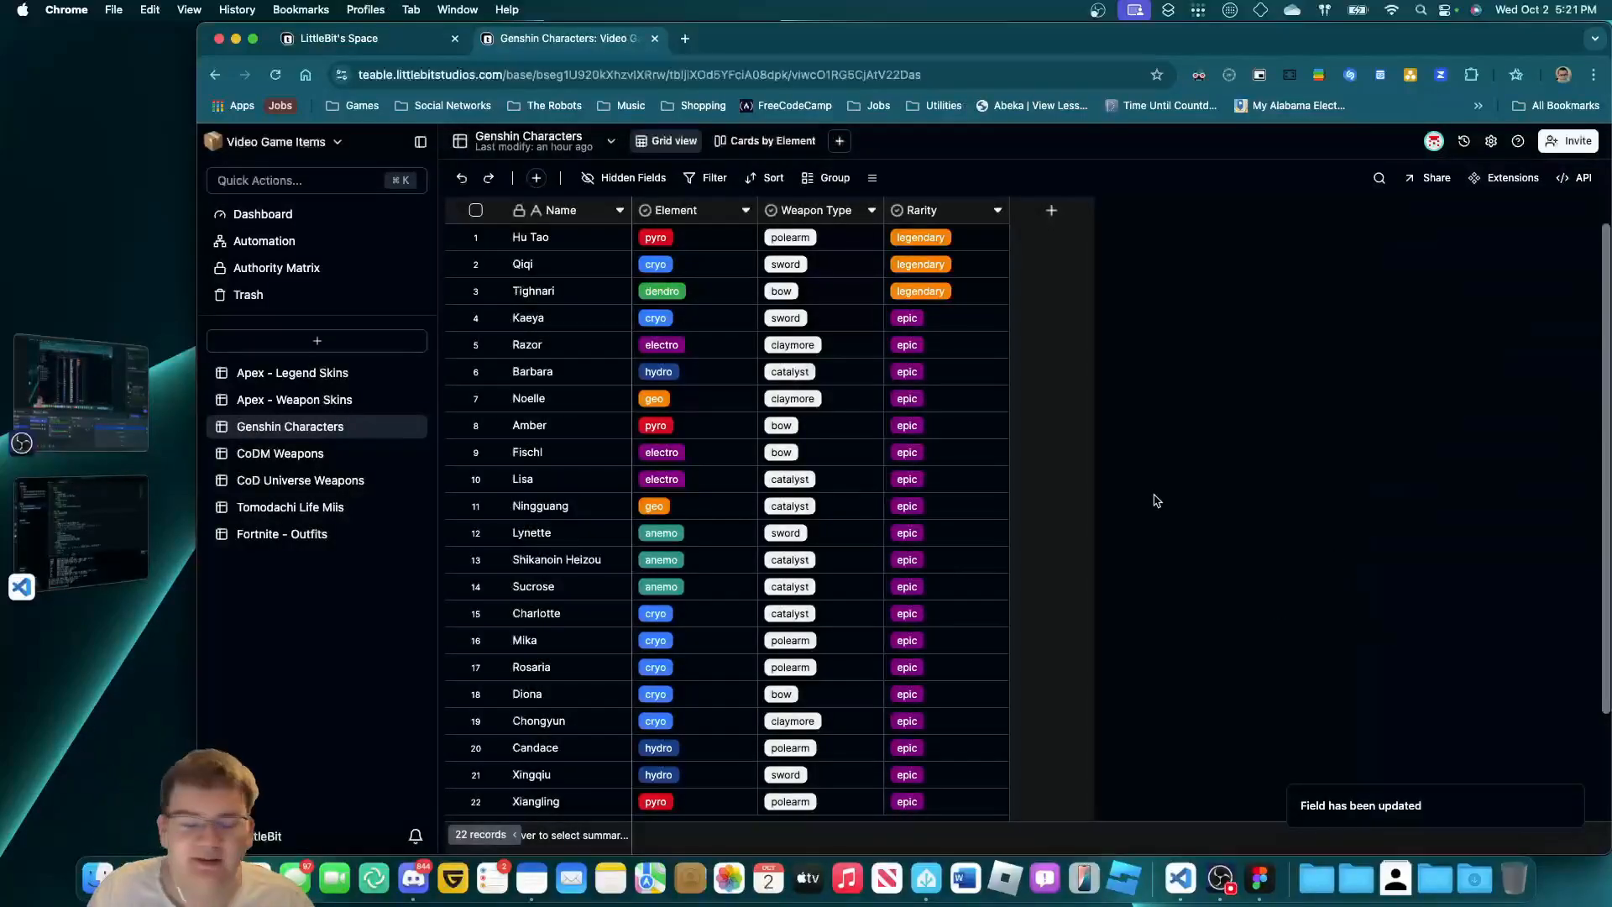
# Check the recoloured Rarity tags on the Qiqi and Hu Tao rows.
pyautogui.scroll(-3, 965, 554)
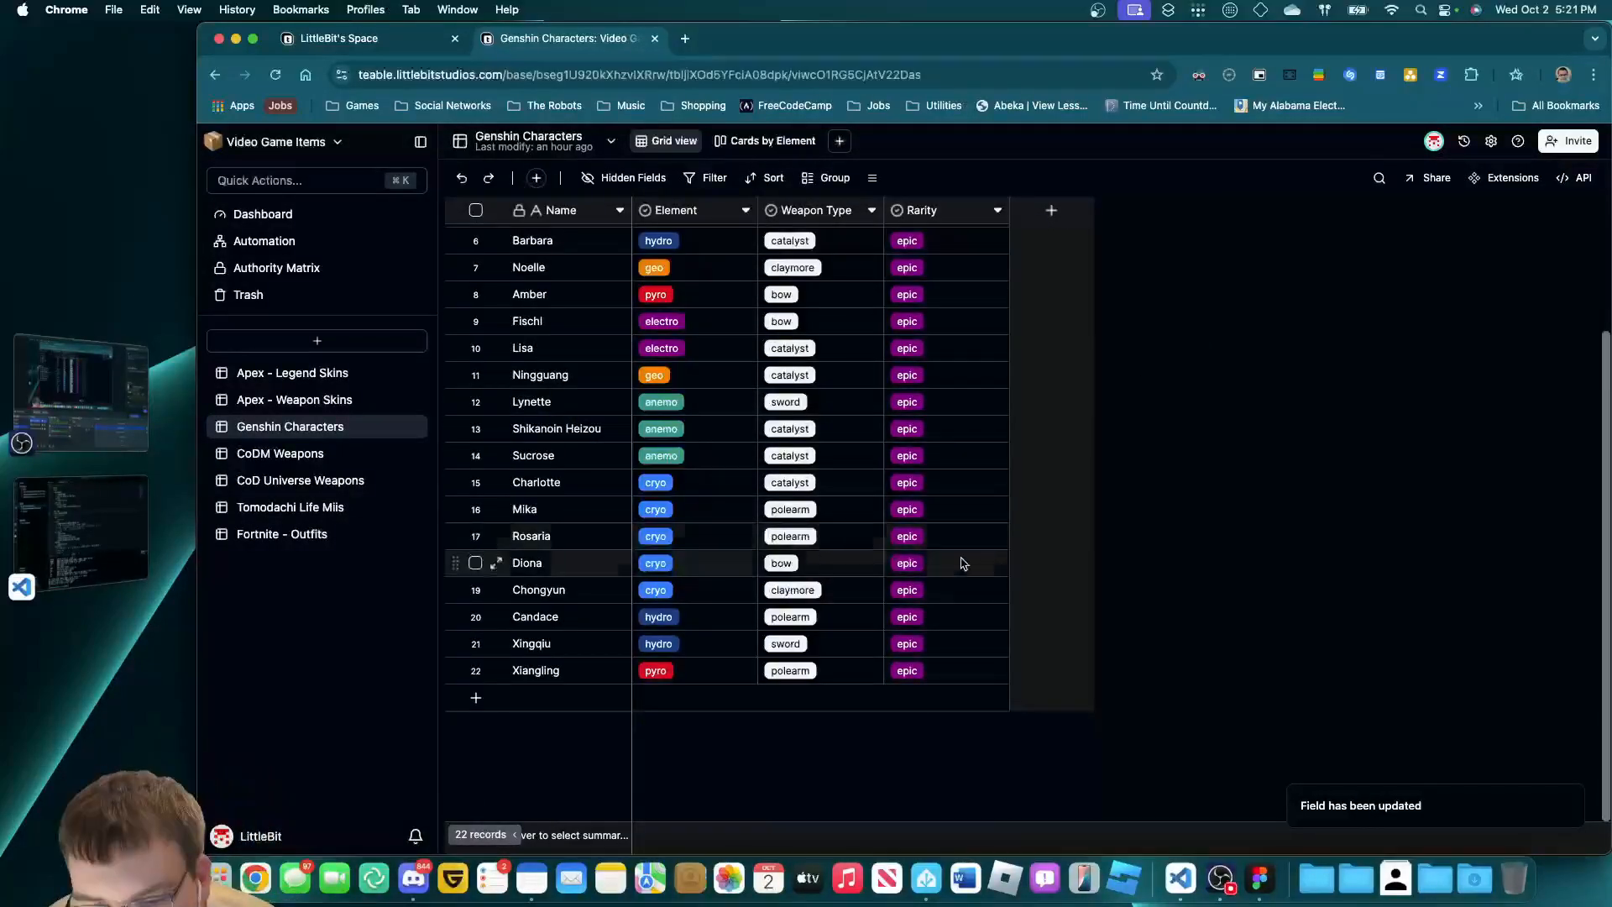
pyautogui.scroll(3, 946, 583)
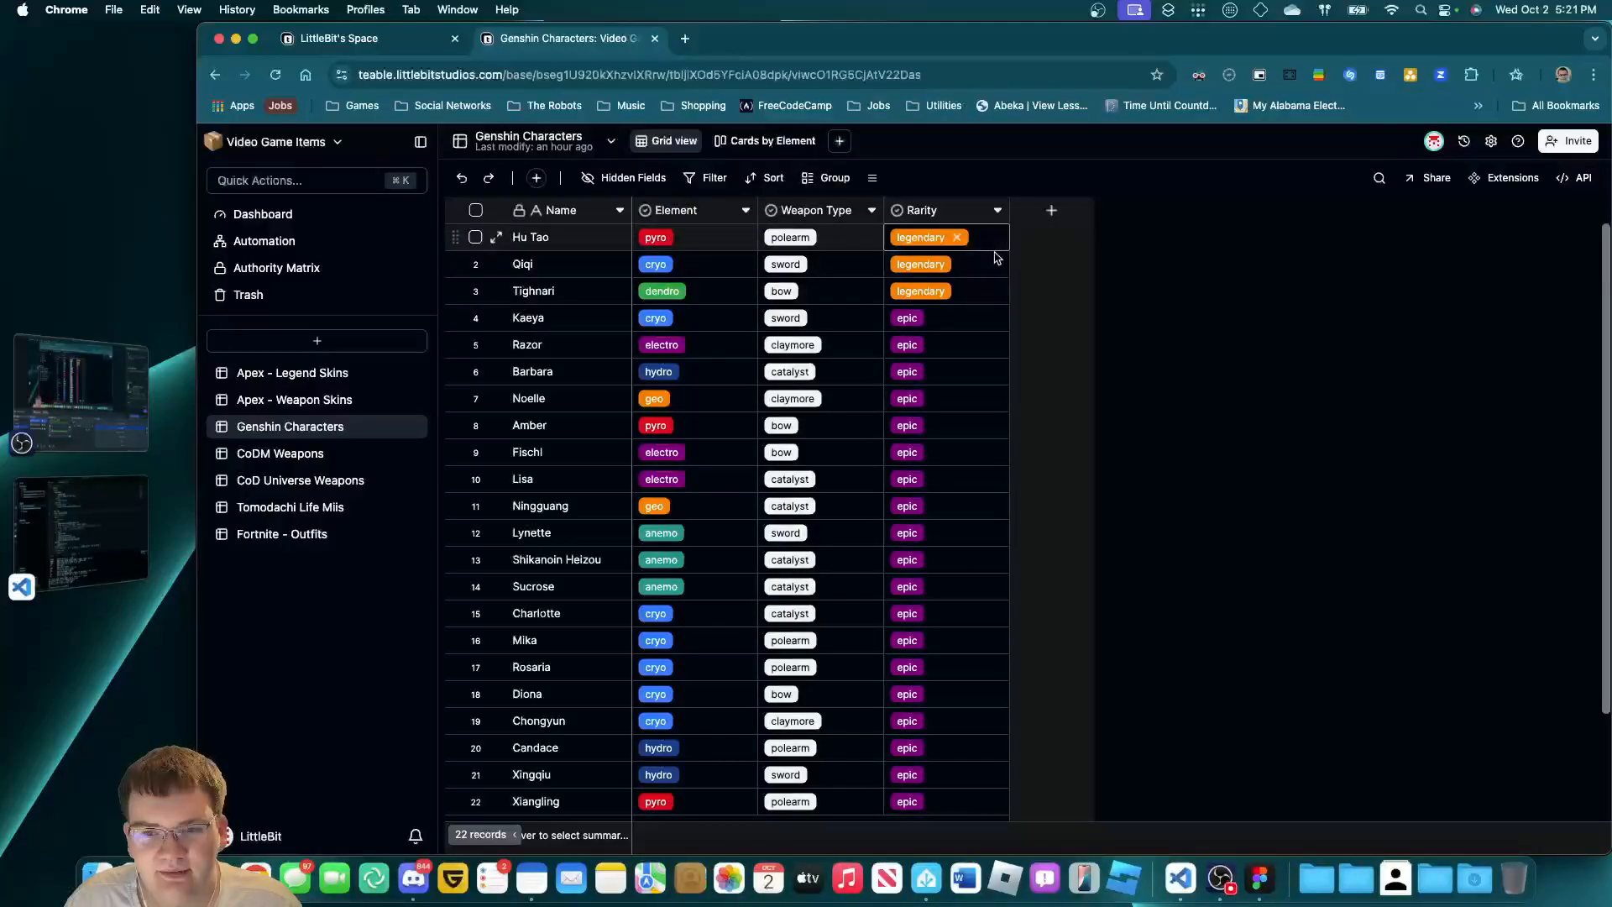
pyautogui.click(997, 257)
pyautogui.click(999, 237)
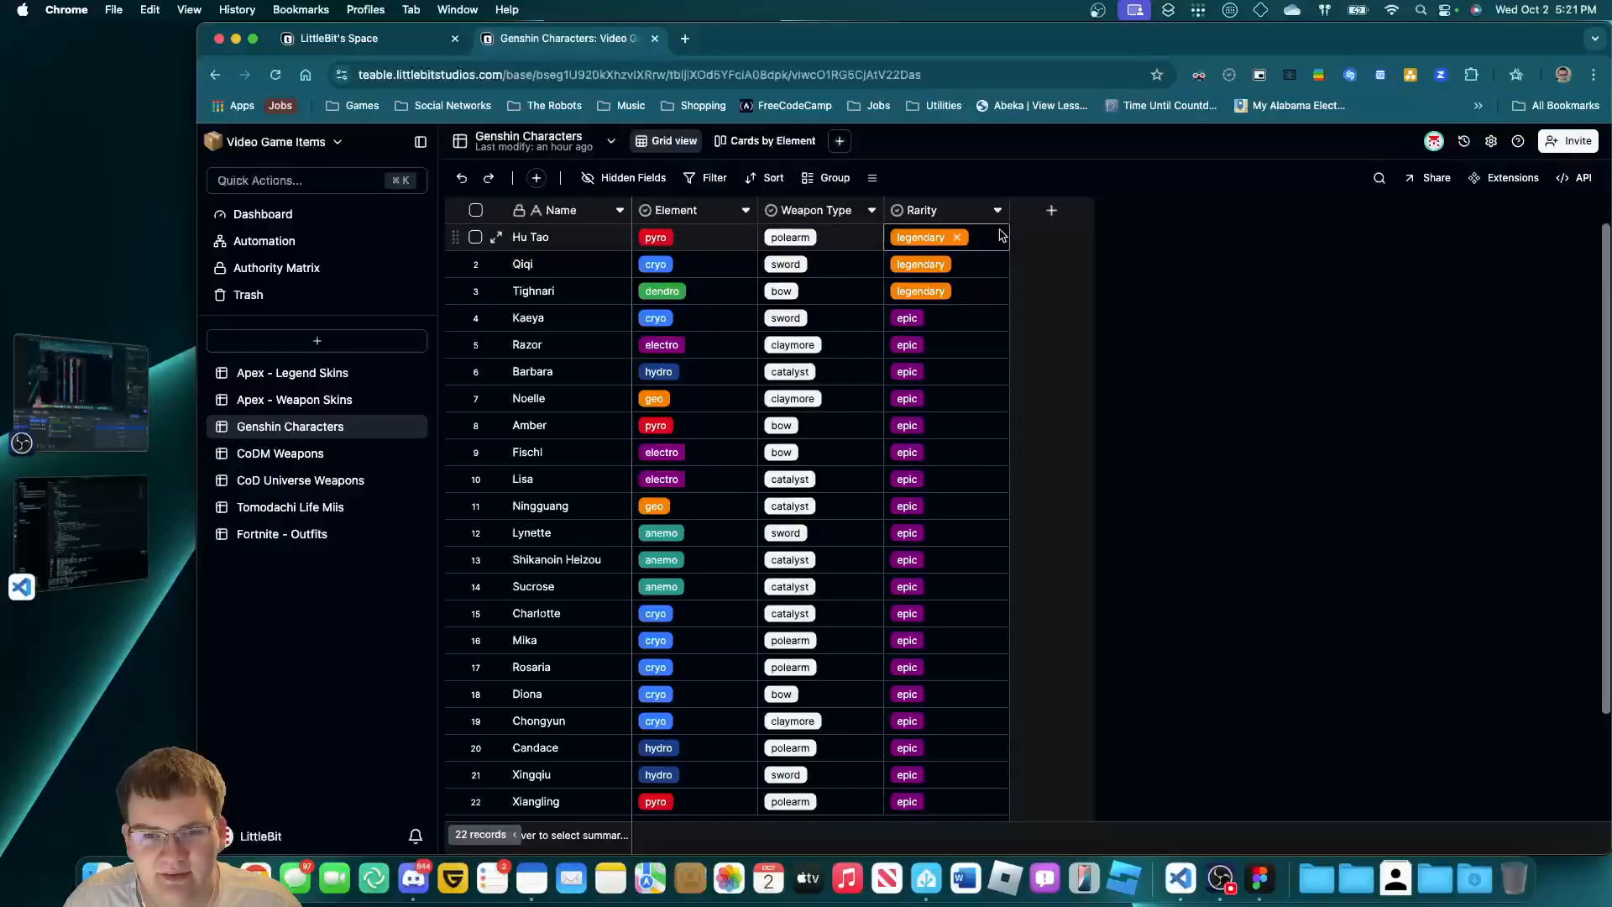
pyautogui.click(1157, 256)
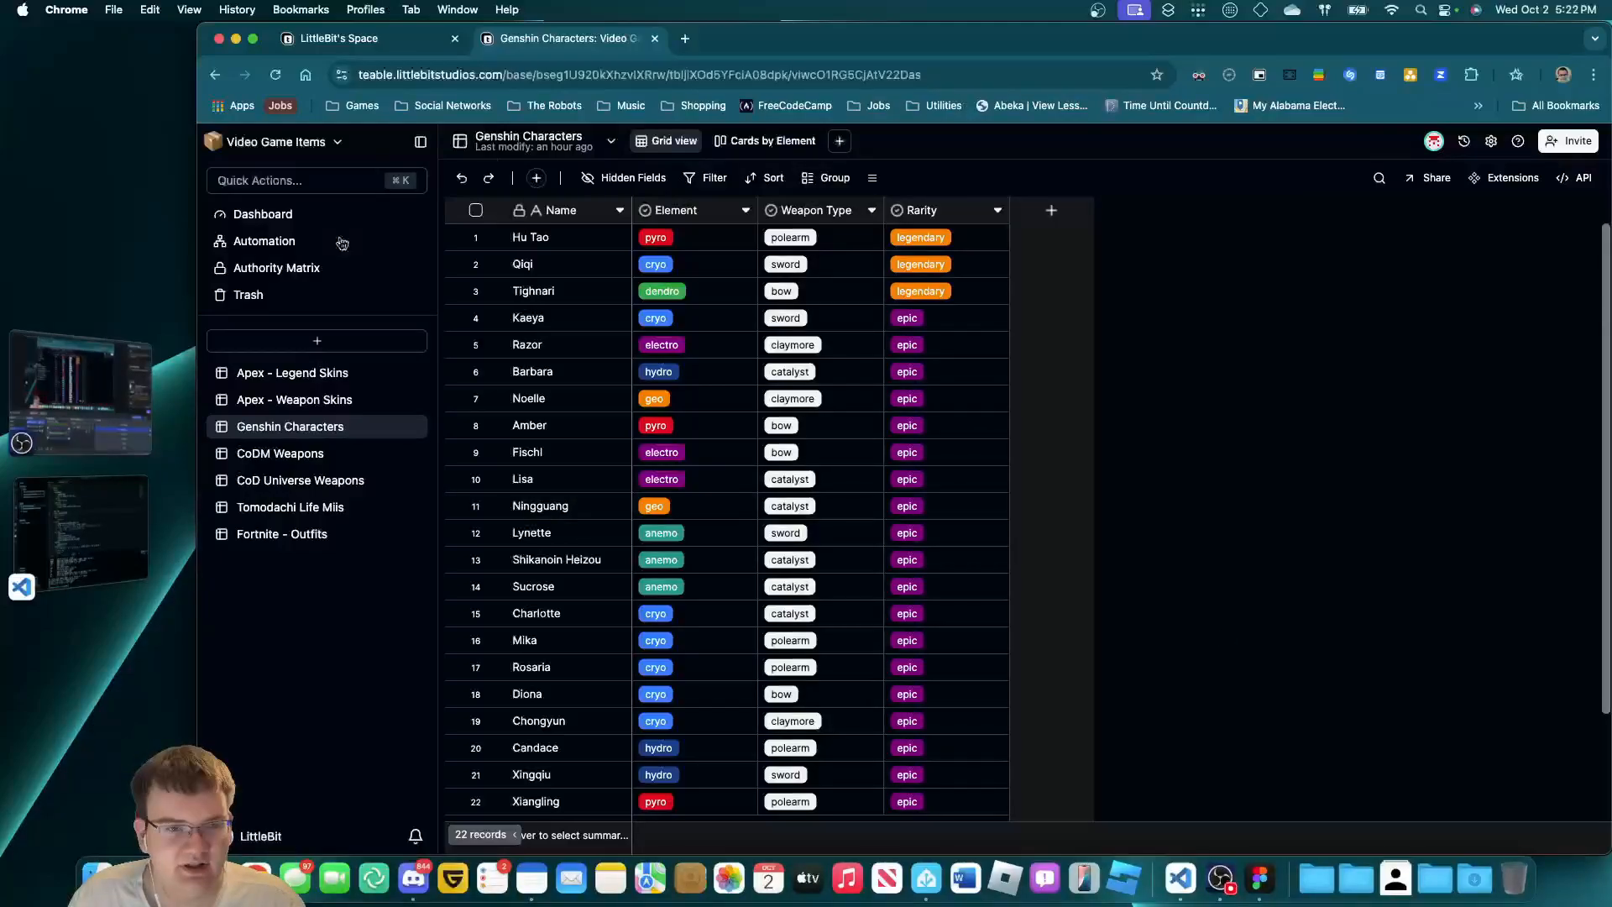
# Close the Genshin Characters tab and reposition the browser window showing LittleBit's Space.
pyautogui.click(655, 39)
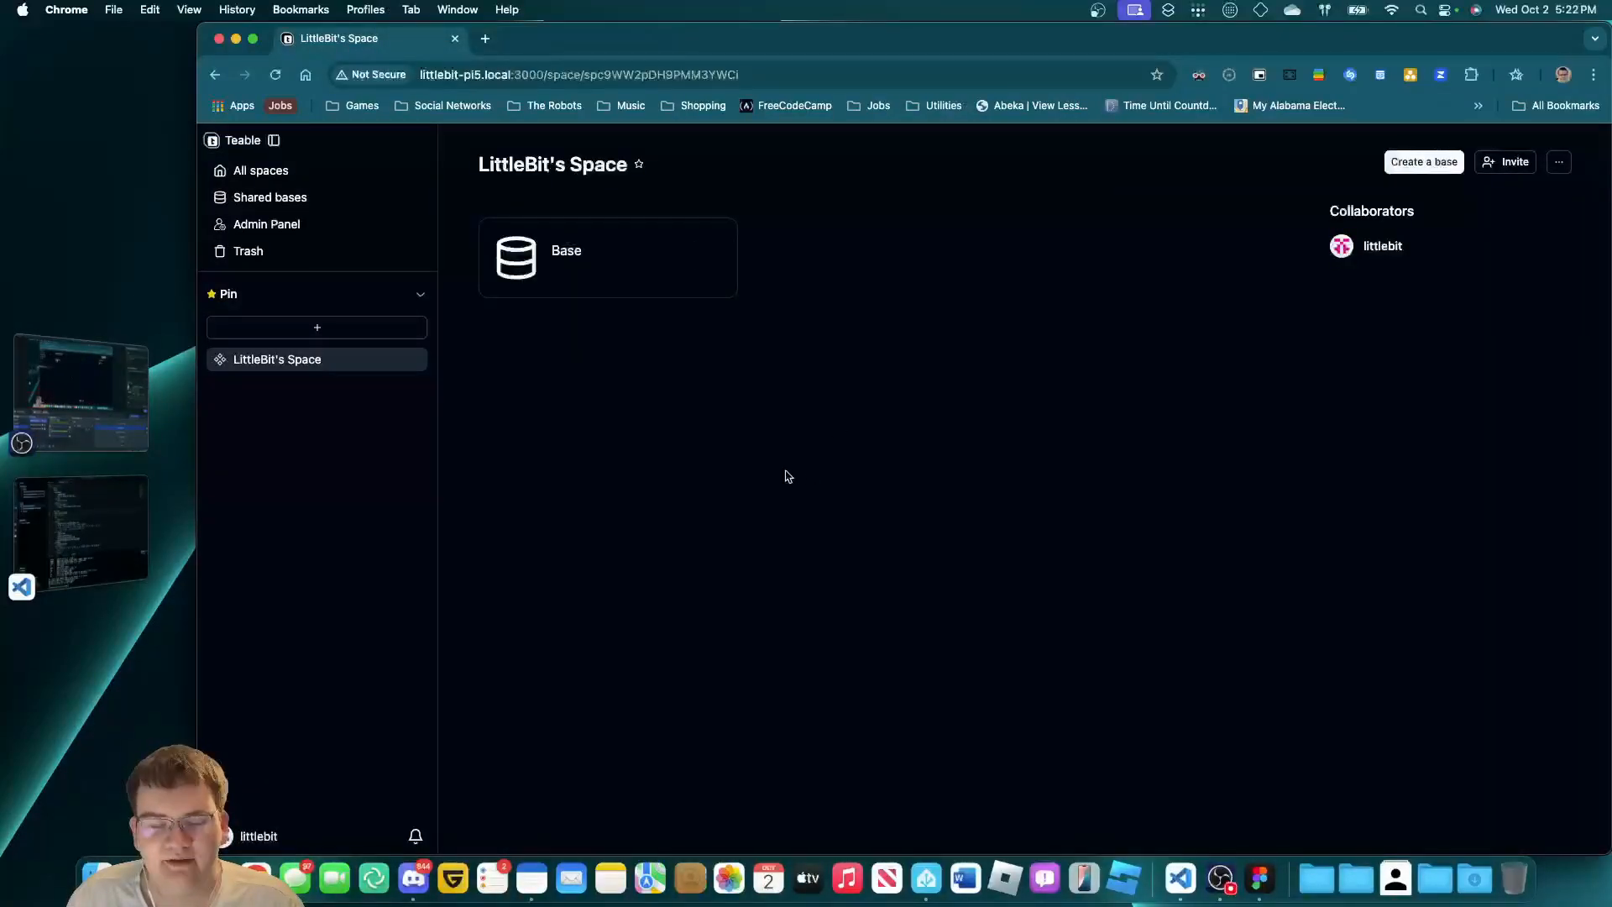
pyautogui.click(132, 411)
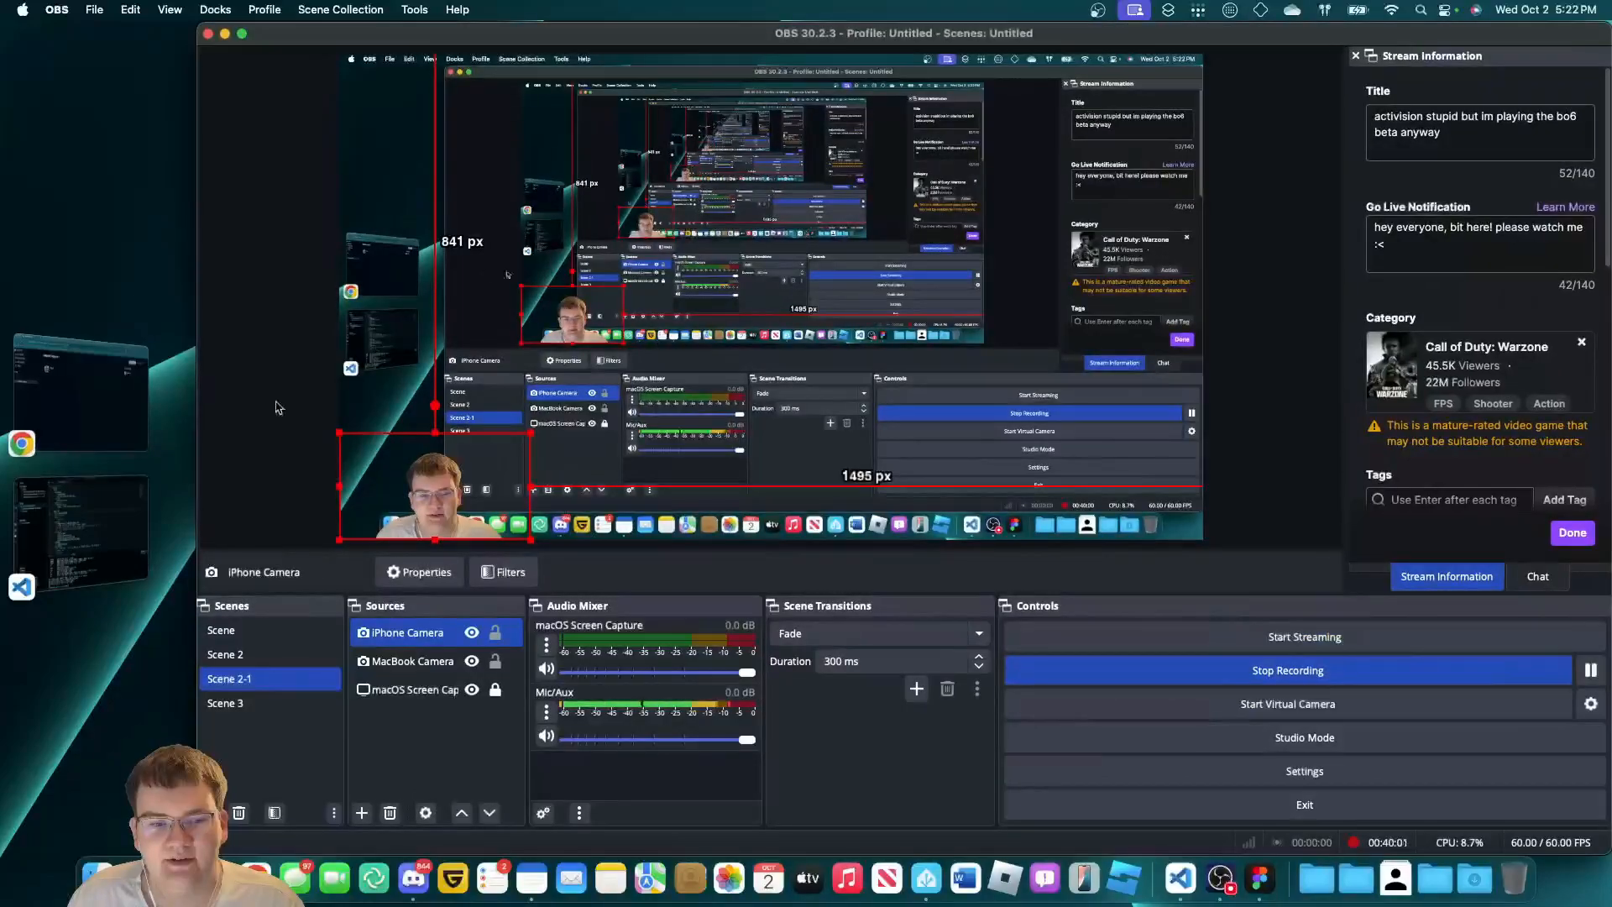
pyautogui.click(138, 424)
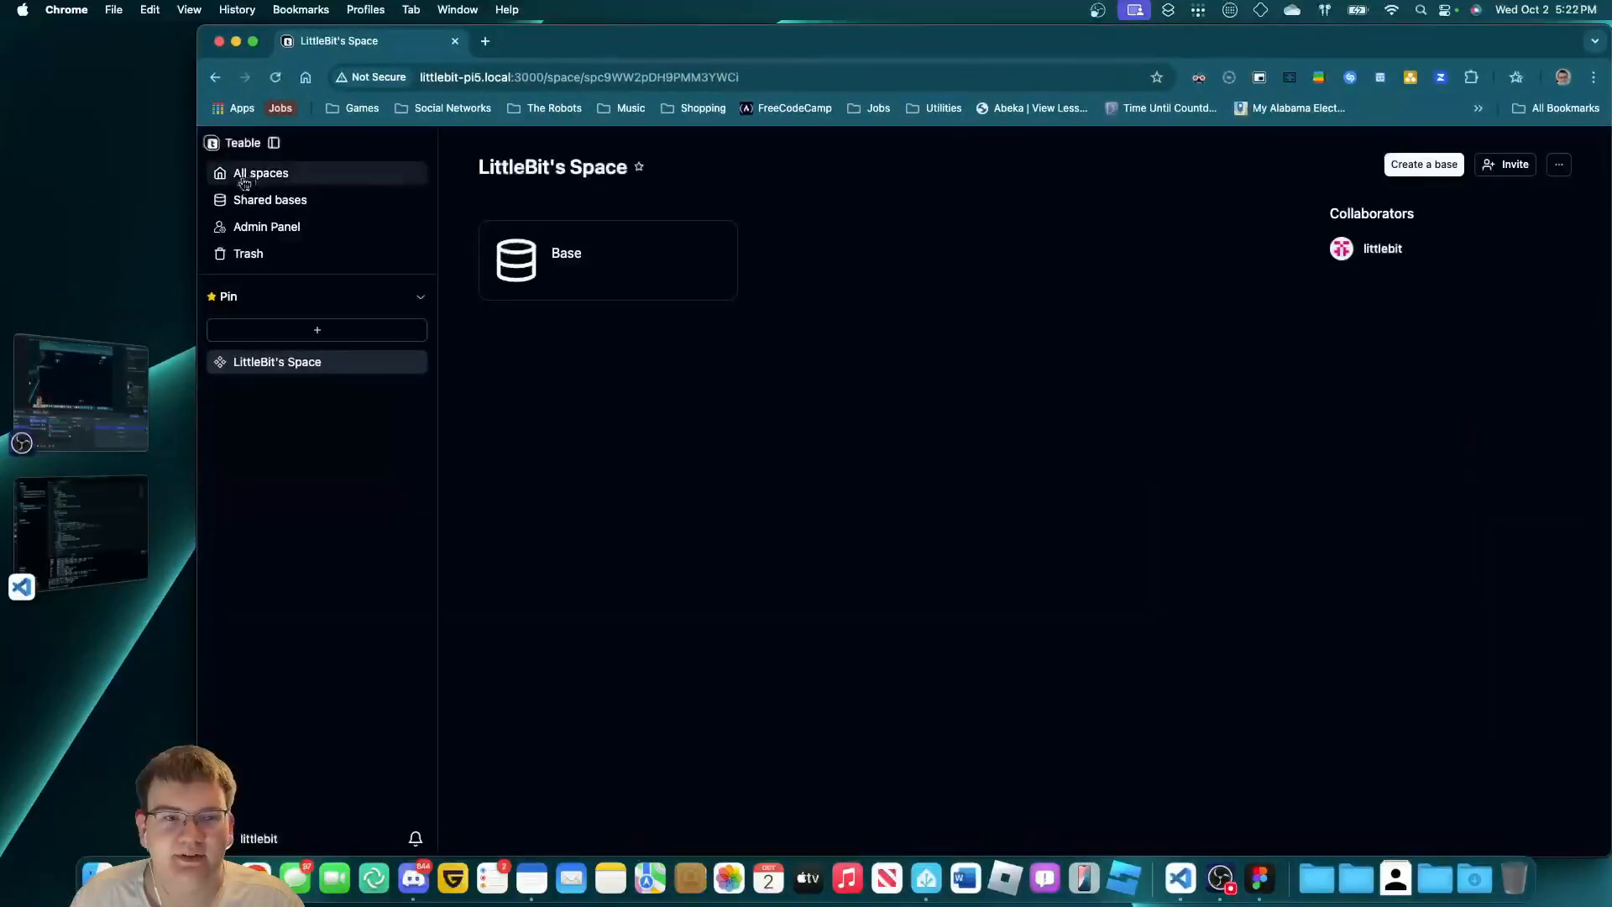
pyautogui.moveTo(196, 230); pyautogui.dragTo(178, 230)
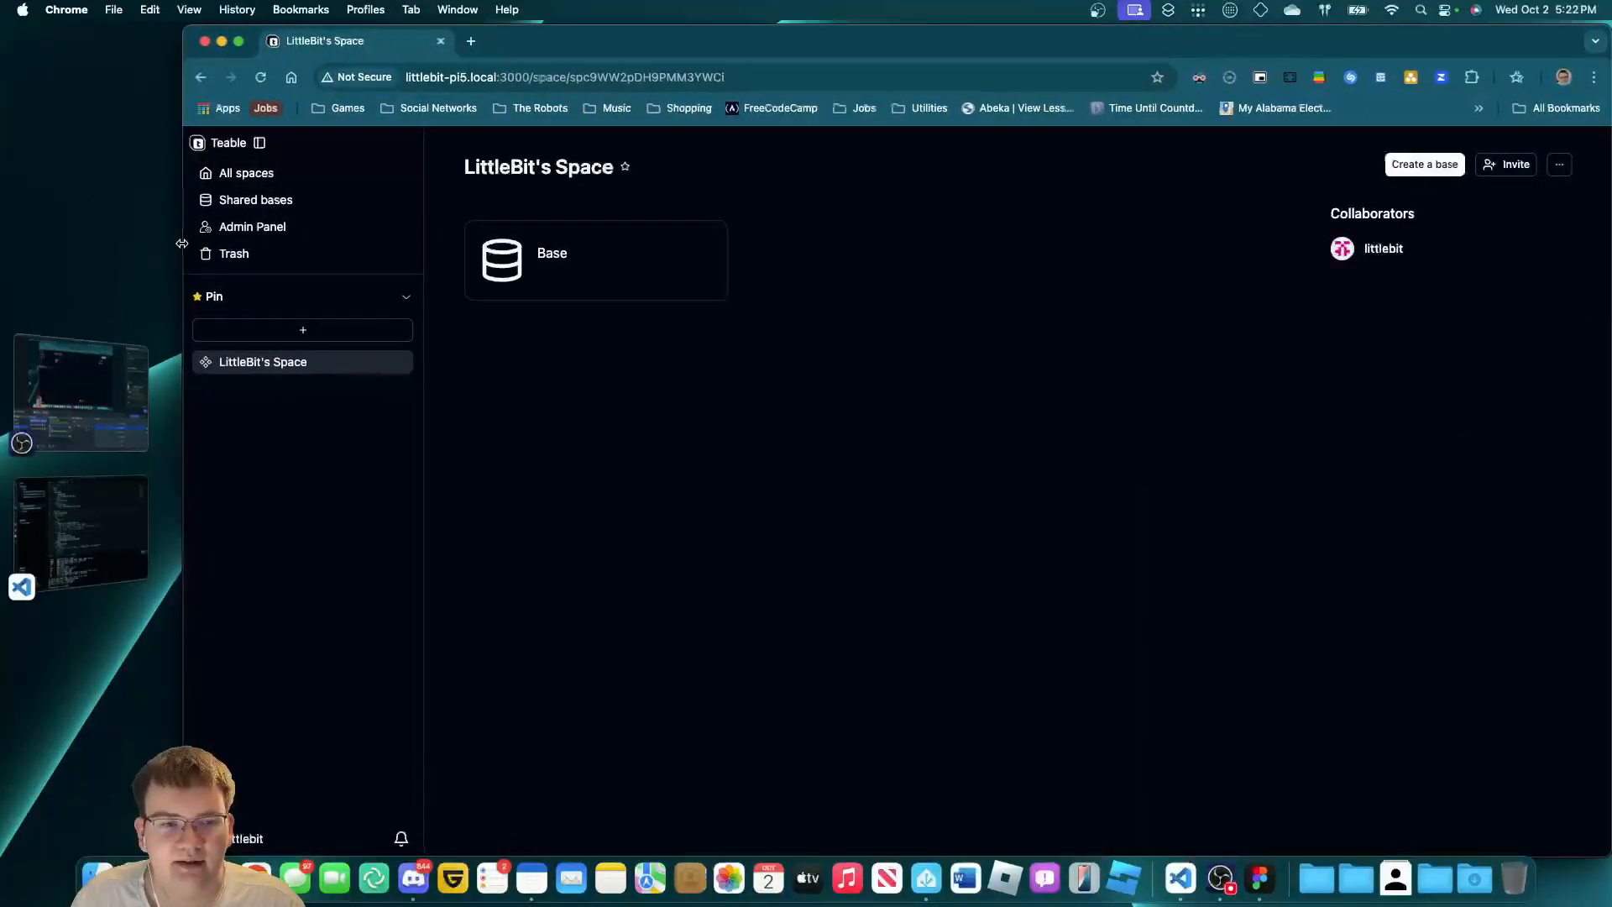
pyautogui.moveTo(539, 28); pyautogui.dragTo(539, 24)
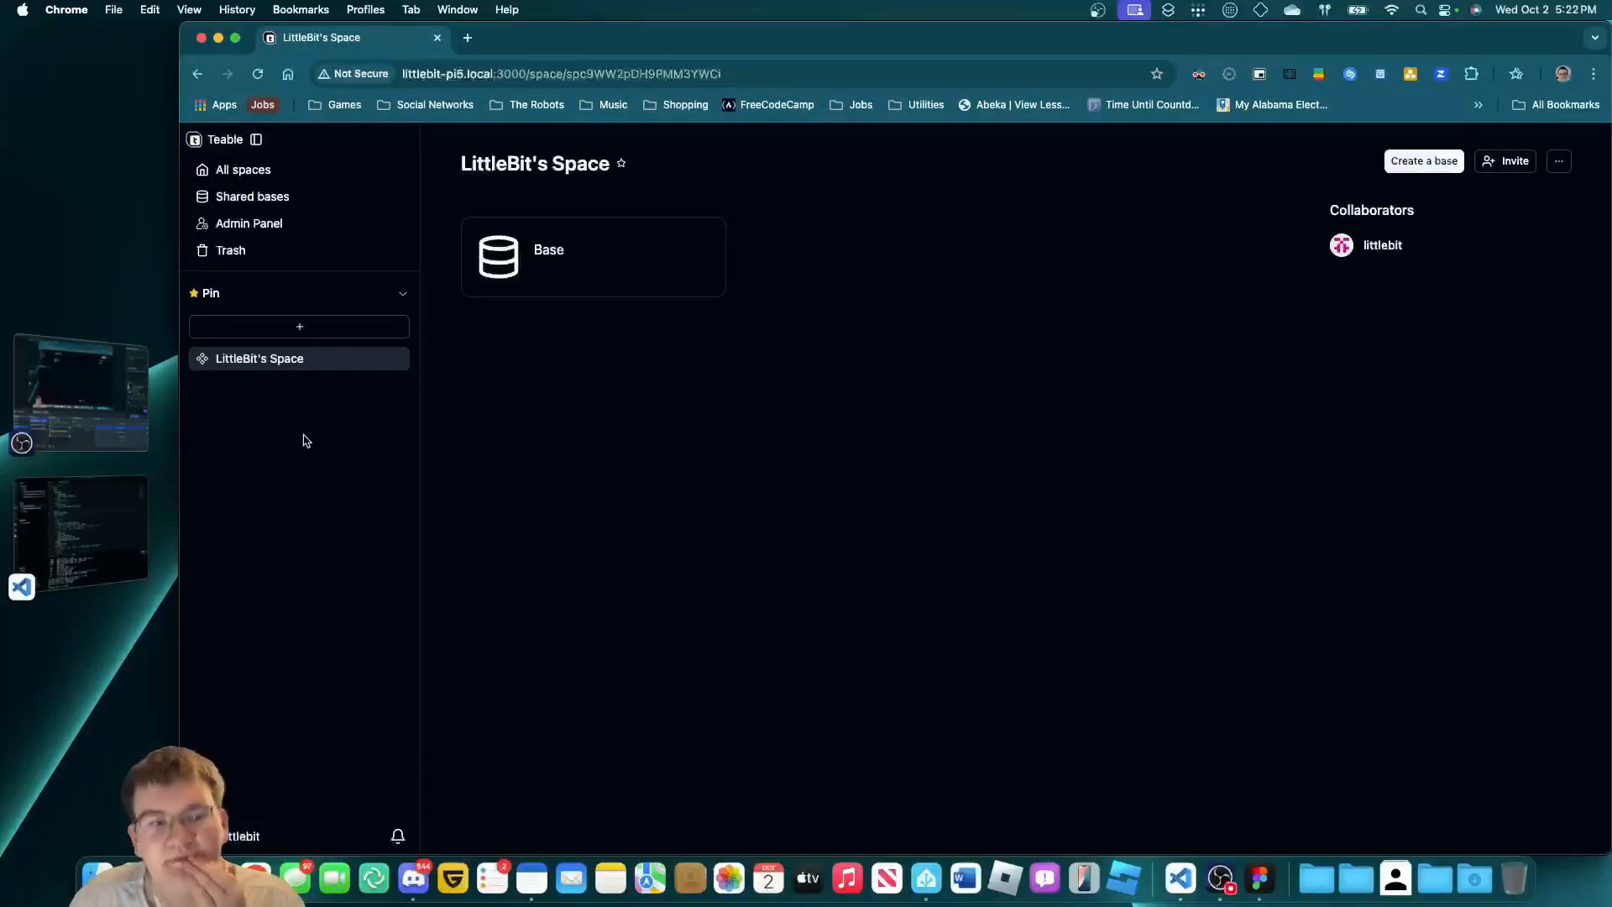
# Open the Base on the Pi and delete its New table.
pyautogui.click(568, 243)
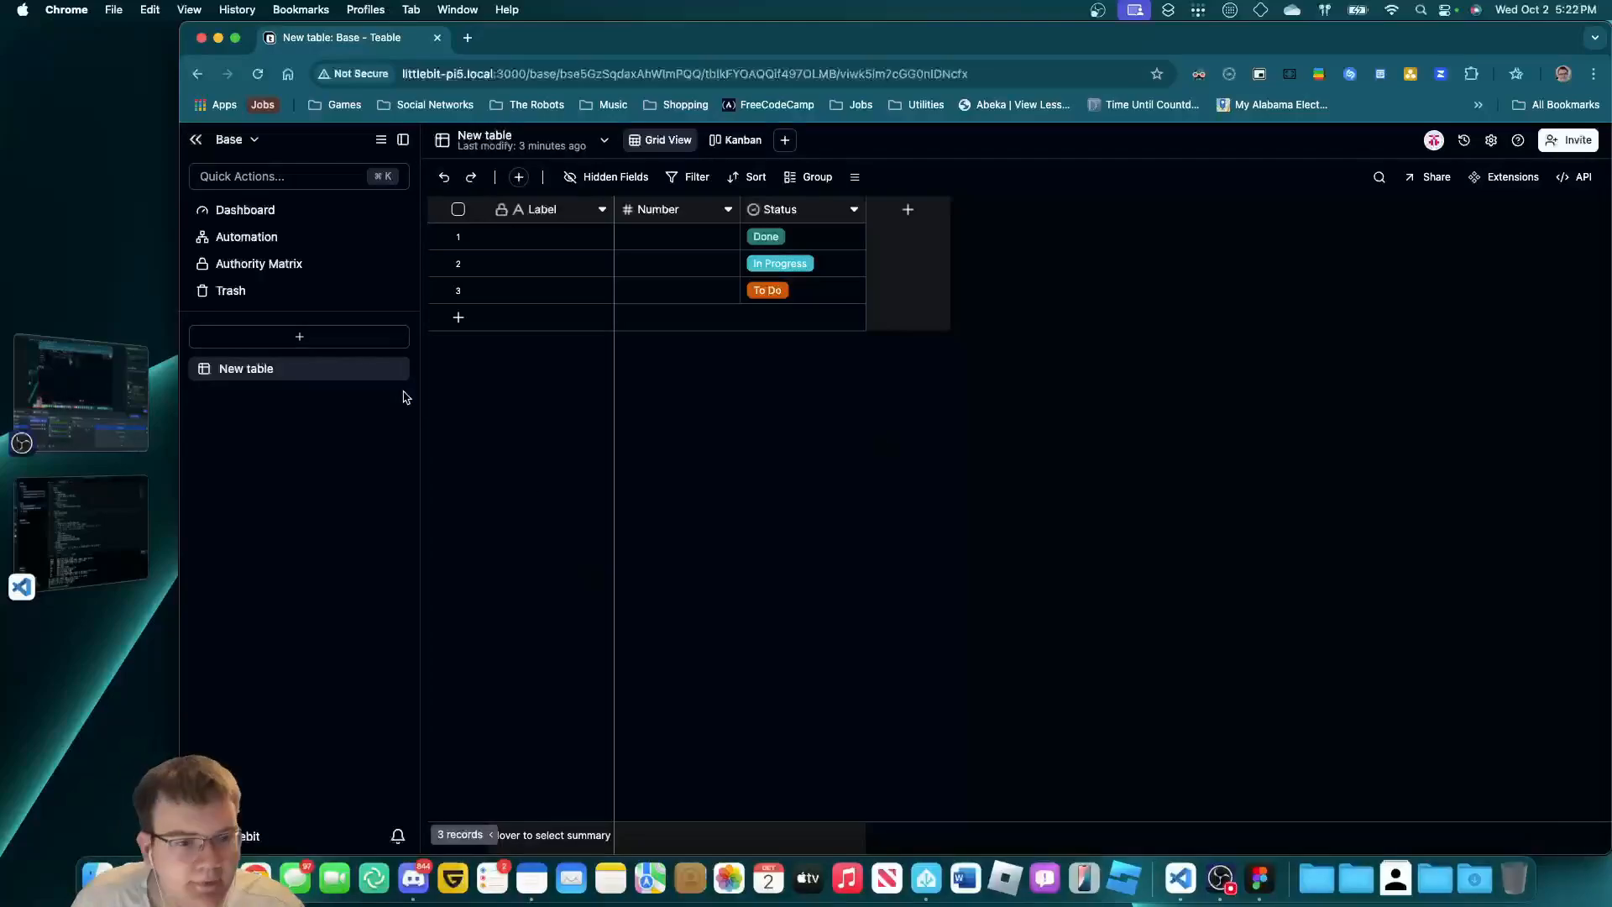
pyautogui.click(399, 373)
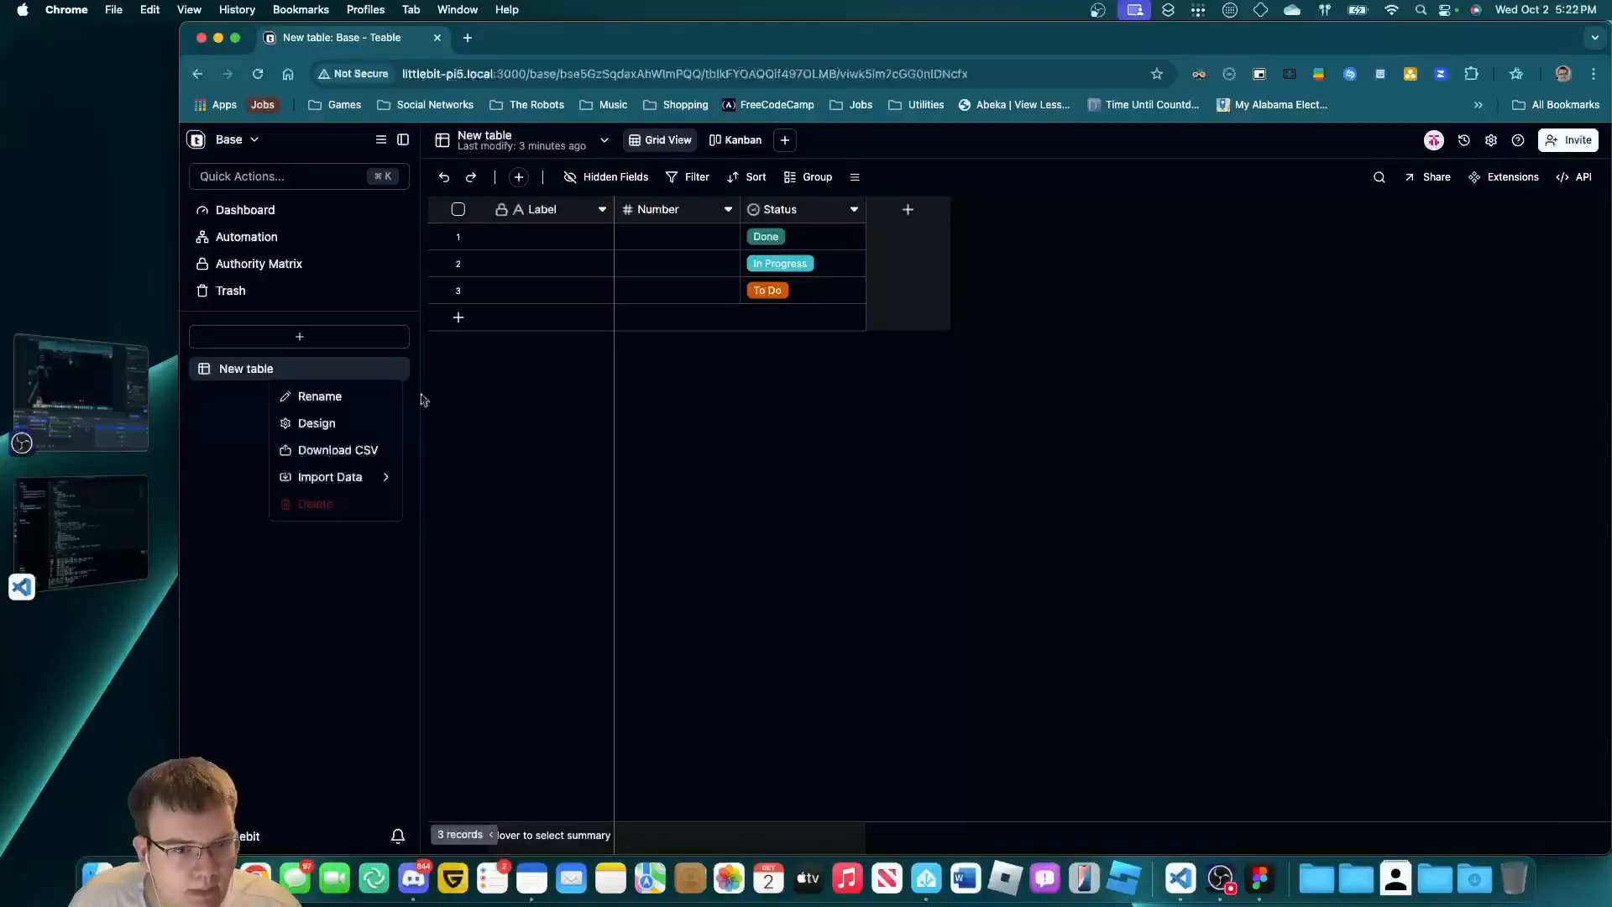
pyautogui.click(351, 507)
# Create a new blank table and delete its Number and Status columns.
pyautogui.click(266, 336)
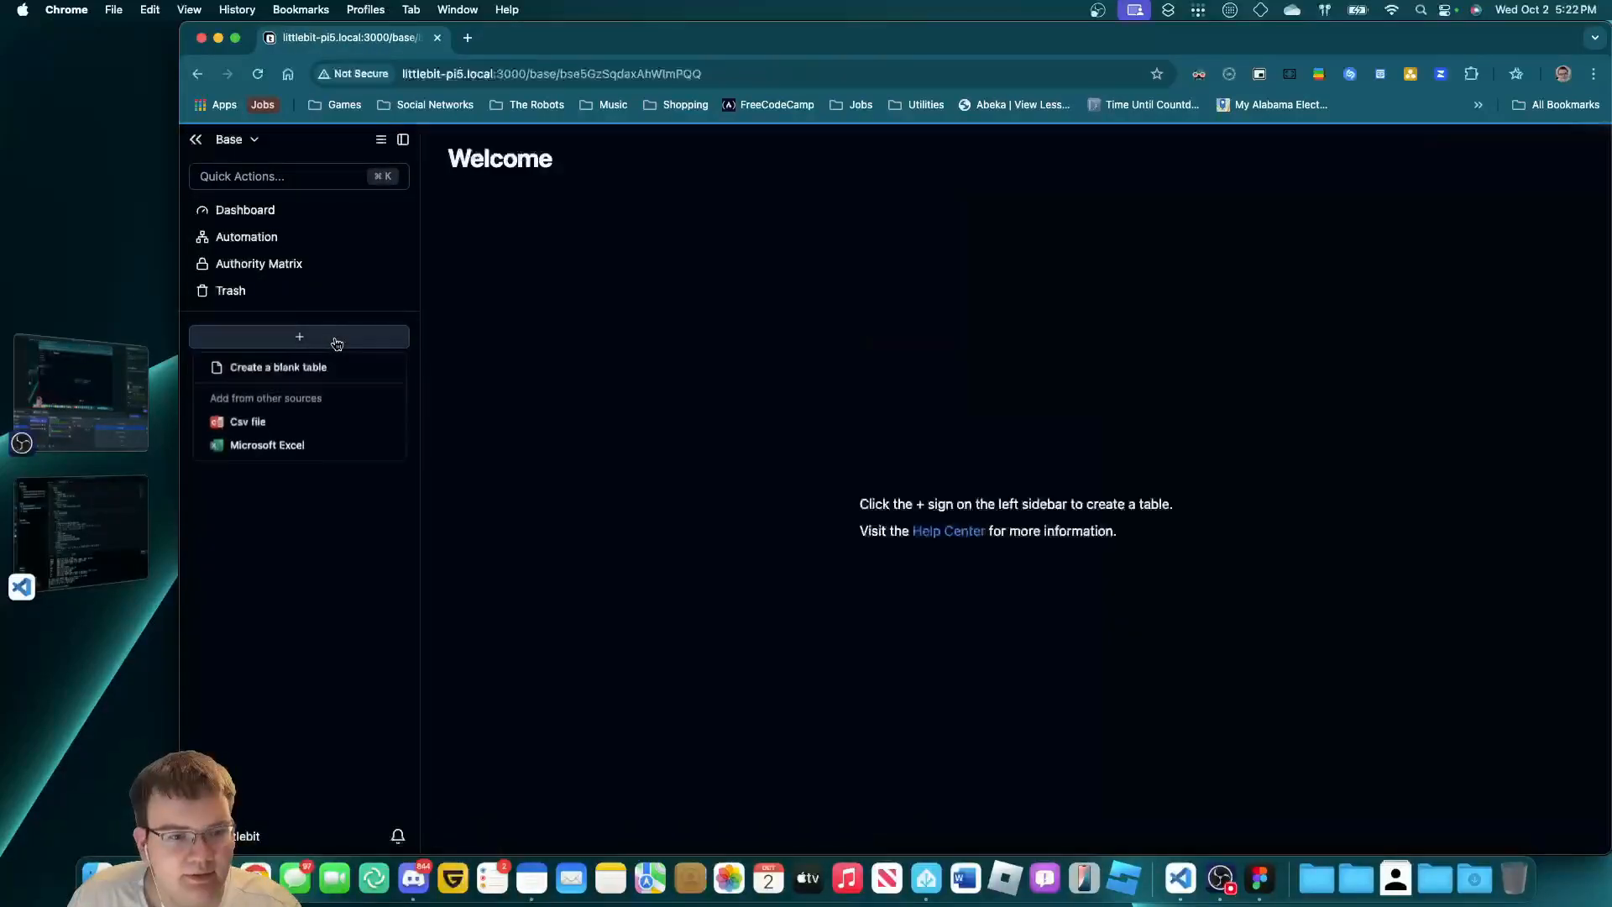
pyautogui.click(371, 369)
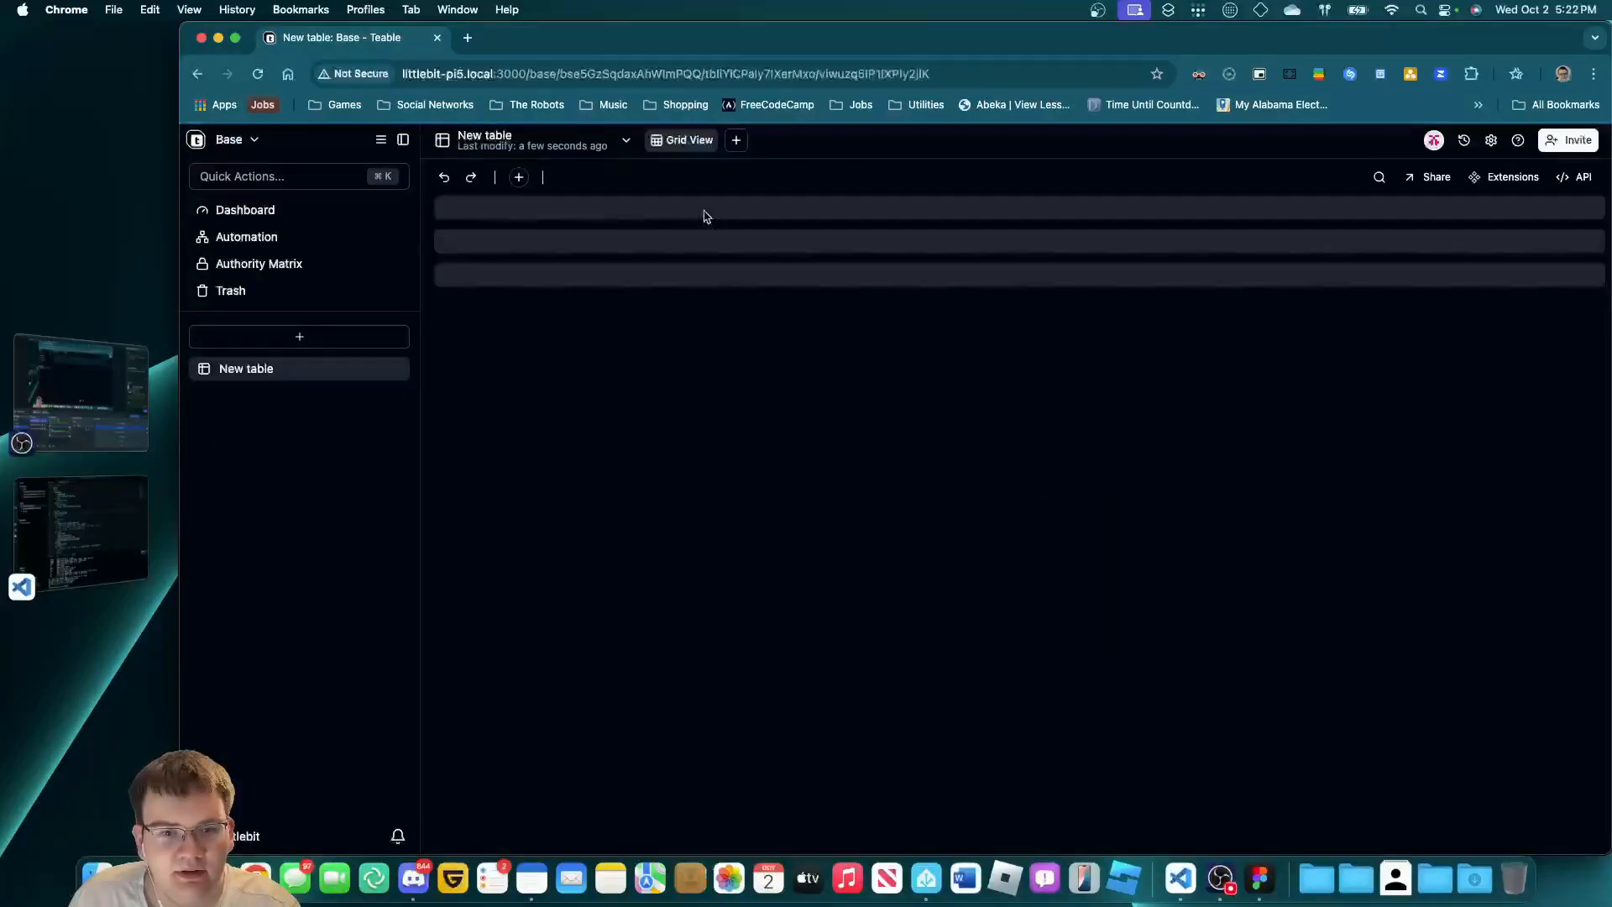
pyautogui.click(726, 209)
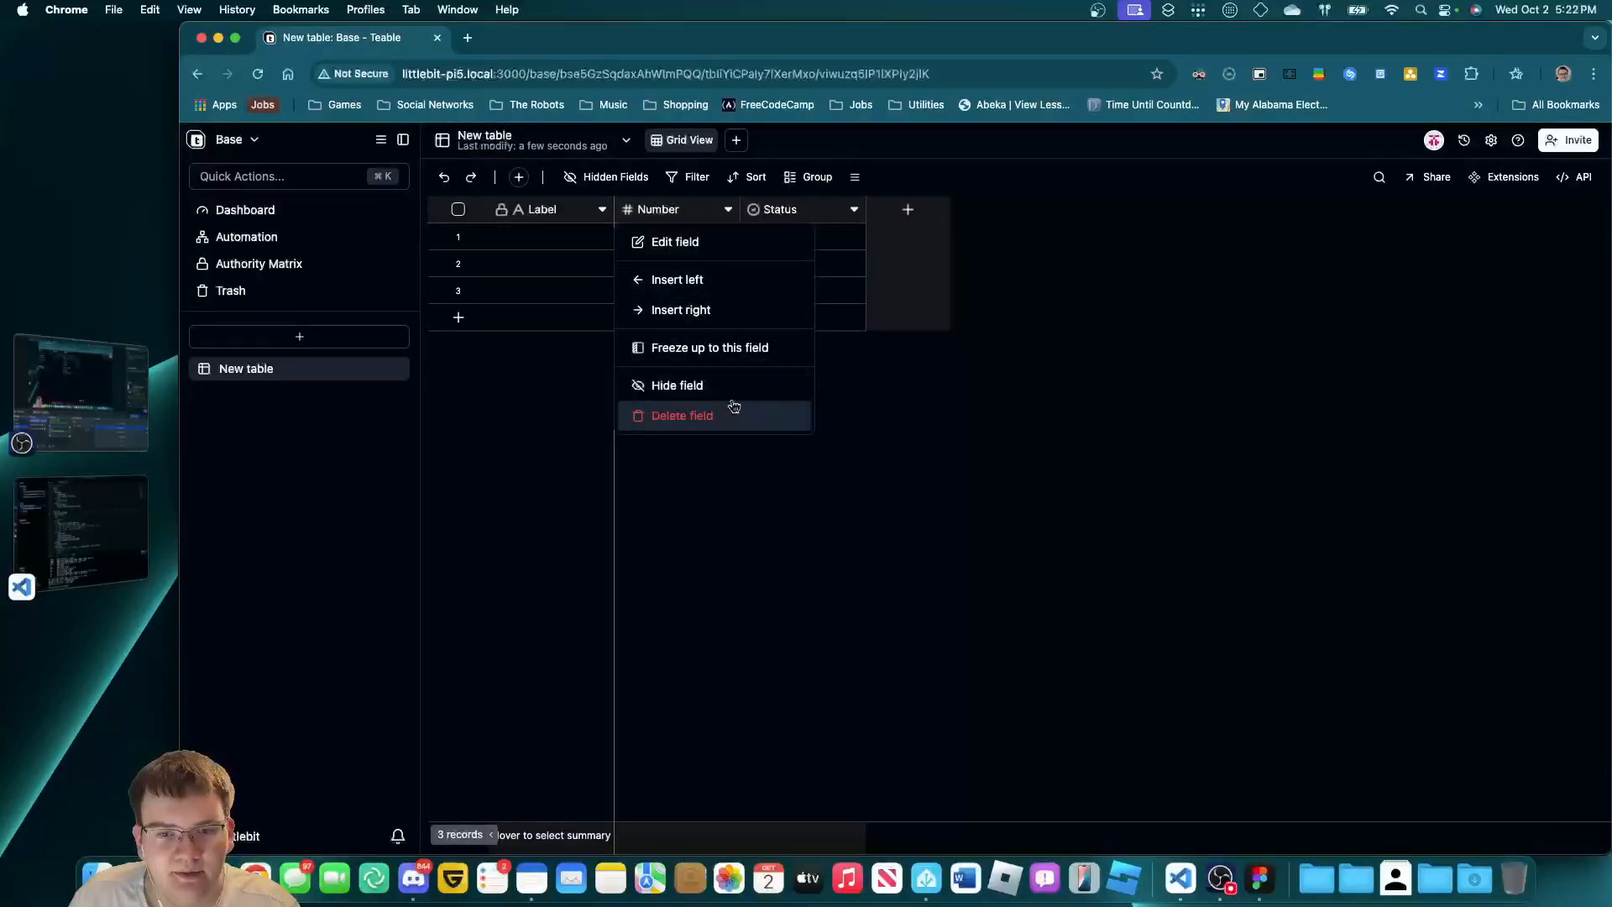
pyautogui.click(728, 416)
pyautogui.click(728, 209)
pyautogui.click(744, 422)
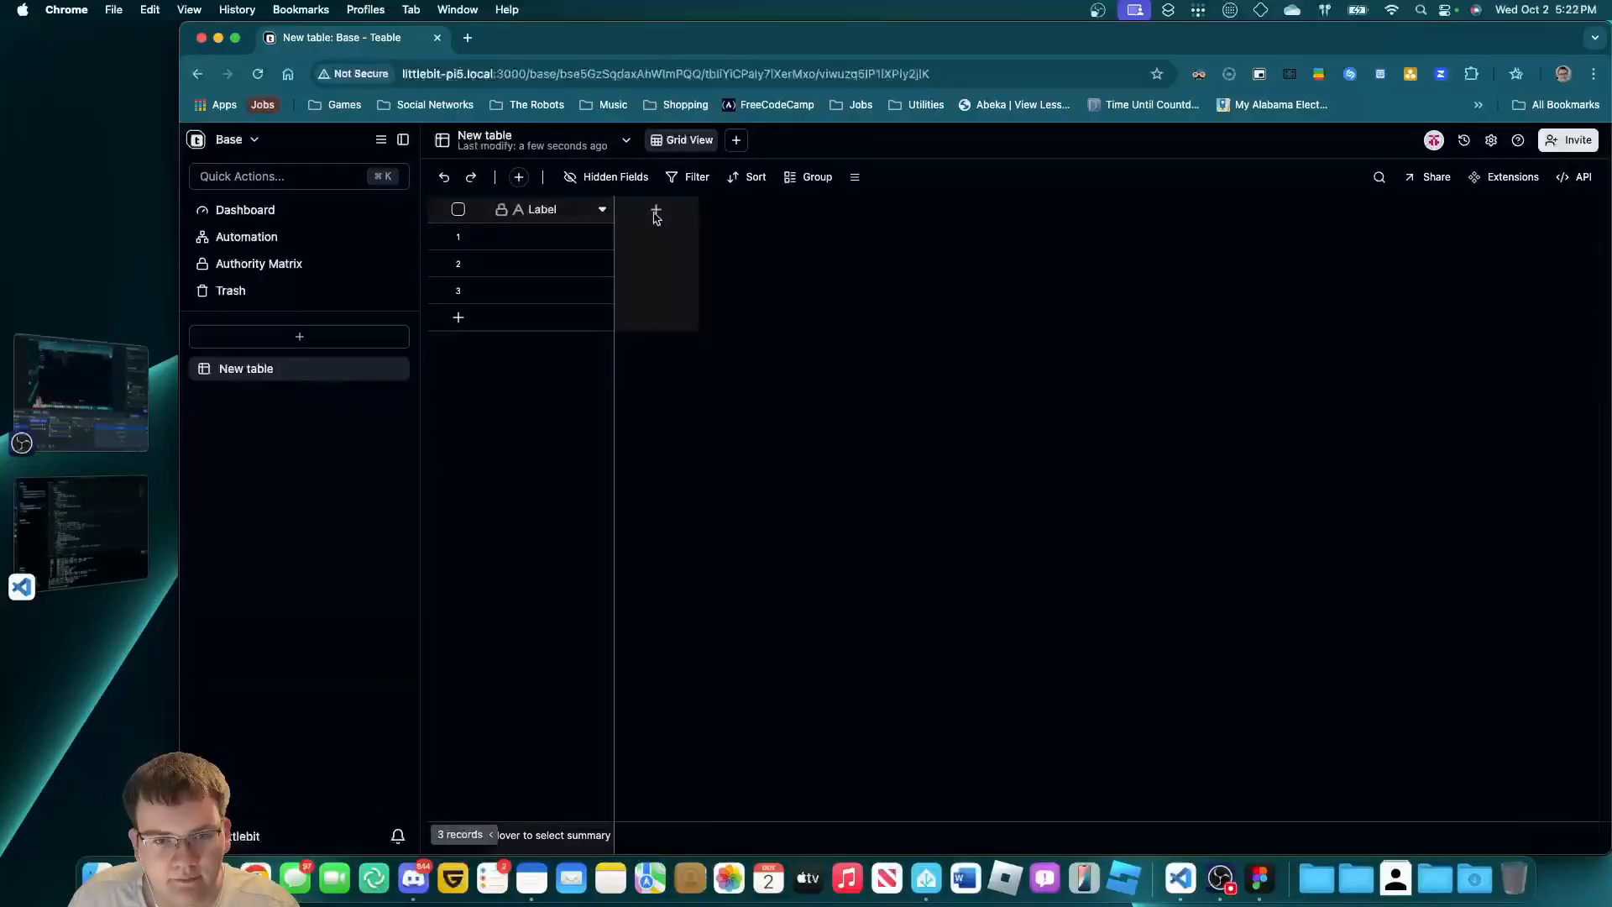
# Widen the Label column and rename it Name, with a description asking people to put their name.
pyautogui.click(656, 209)
pyautogui.click(970, 304)
pyautogui.click(616, 219)
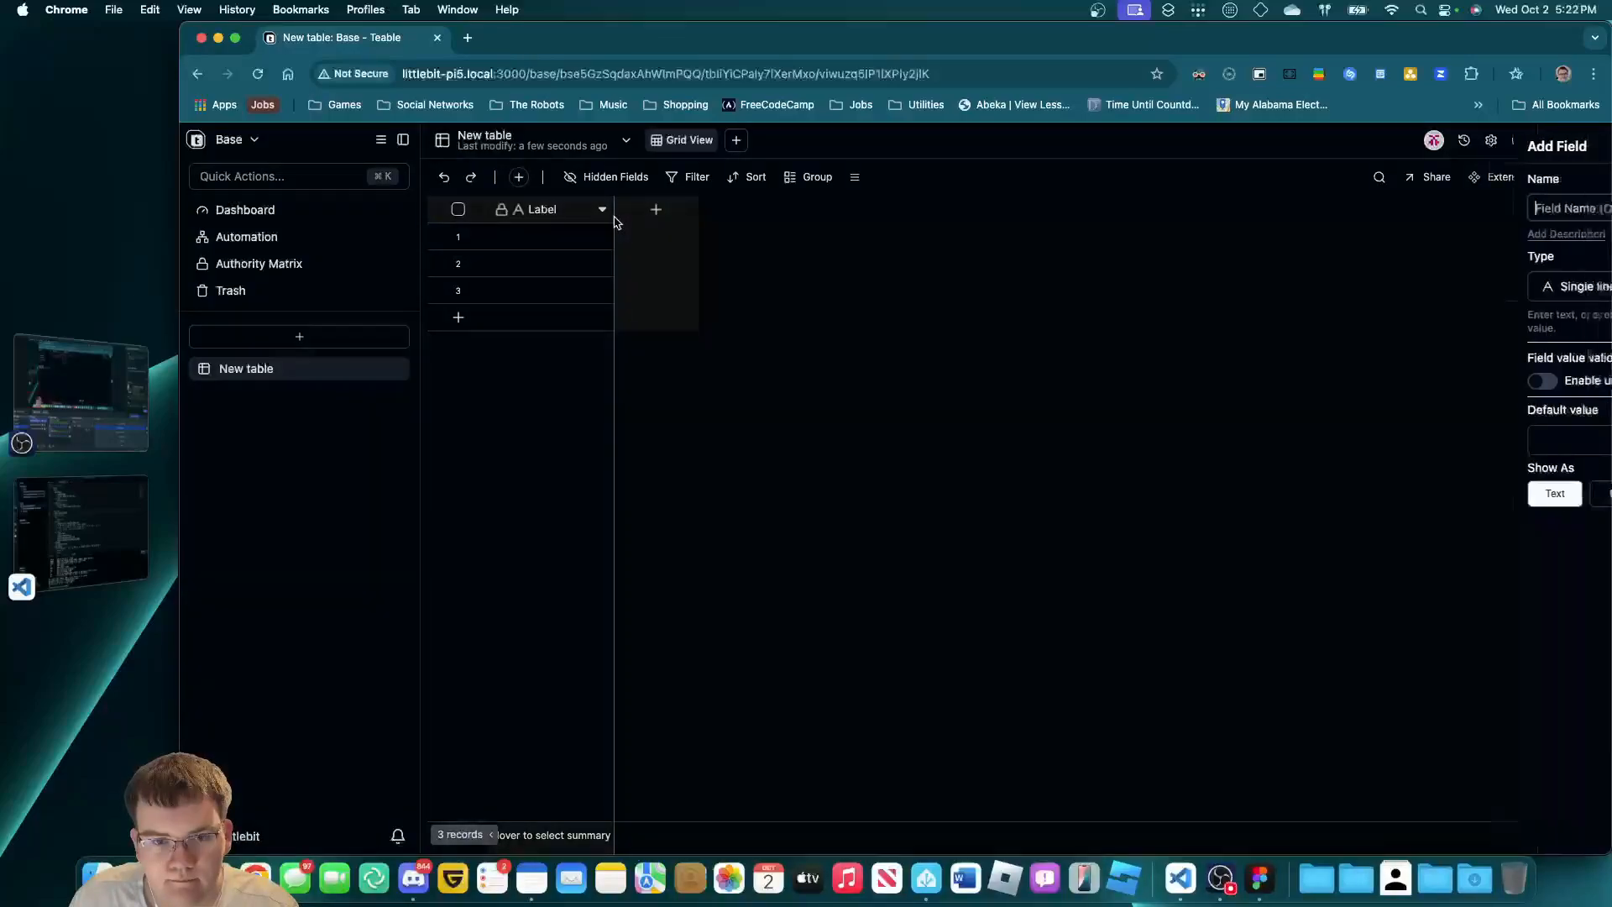
pyautogui.click(866, 277)
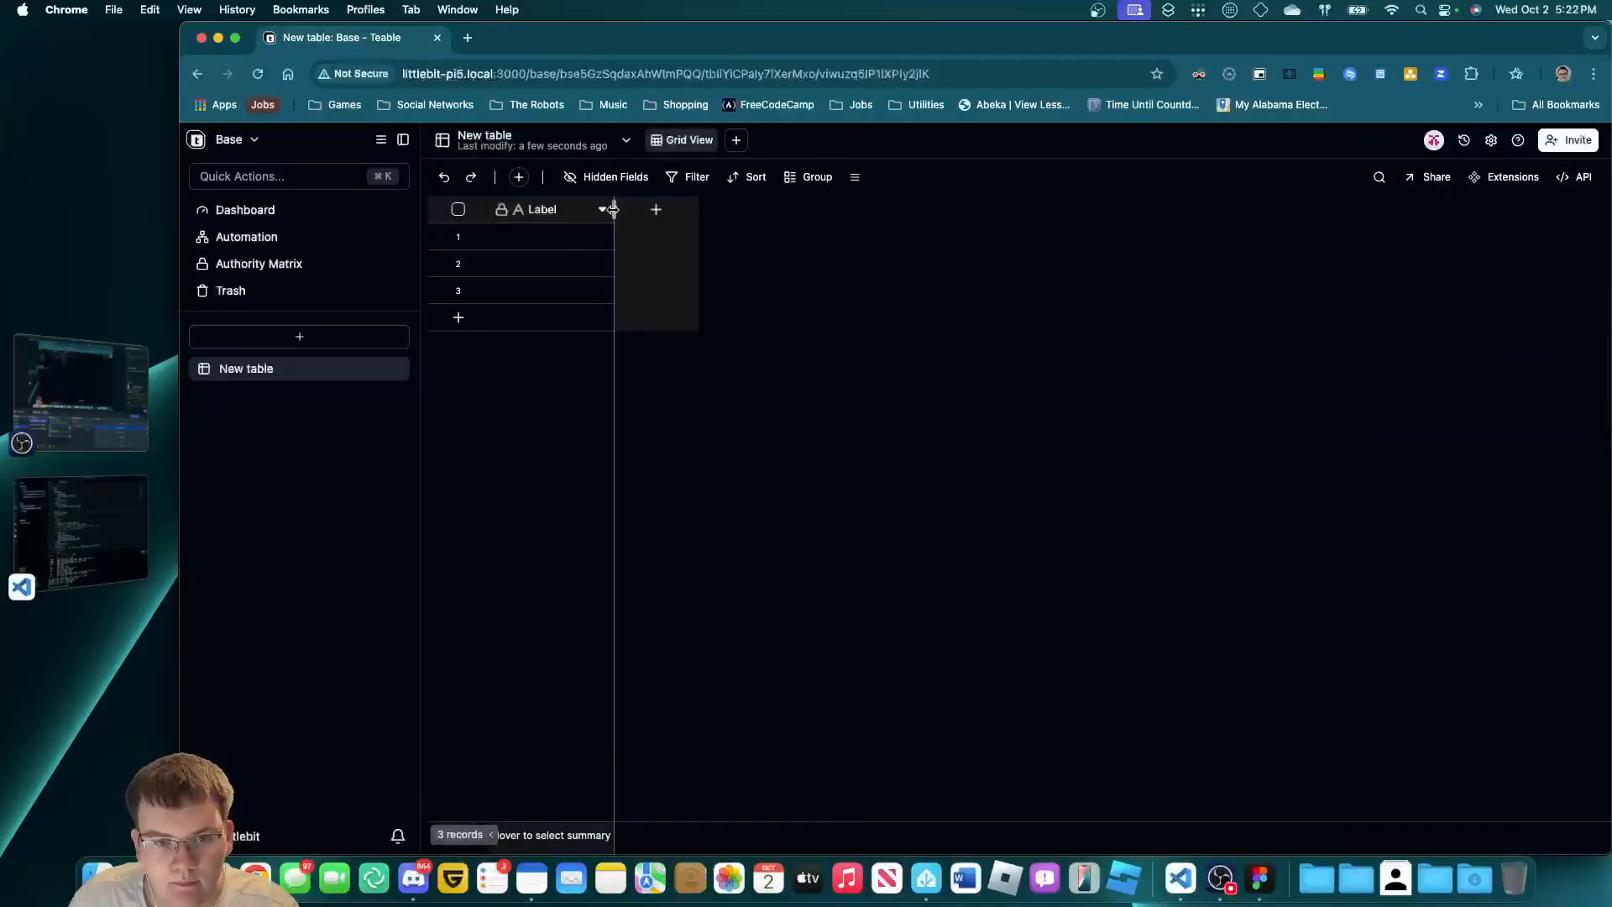
pyautogui.moveTo(613, 209); pyautogui.dragTo(693, 207)
pyautogui.click(681, 209)
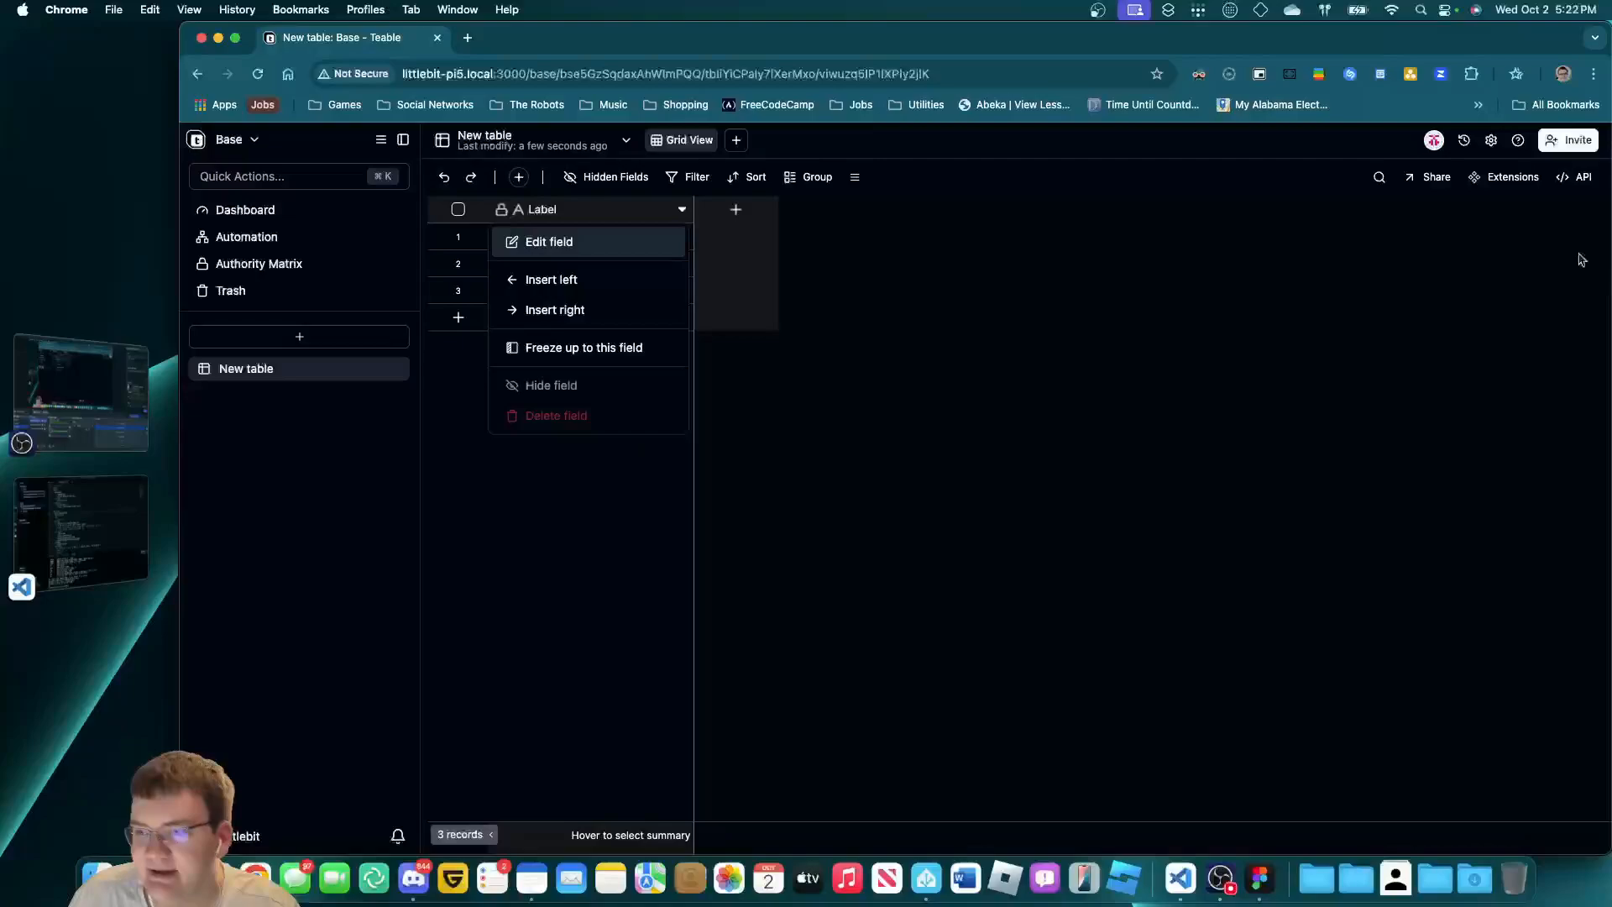
pyautogui.click(556, 241)
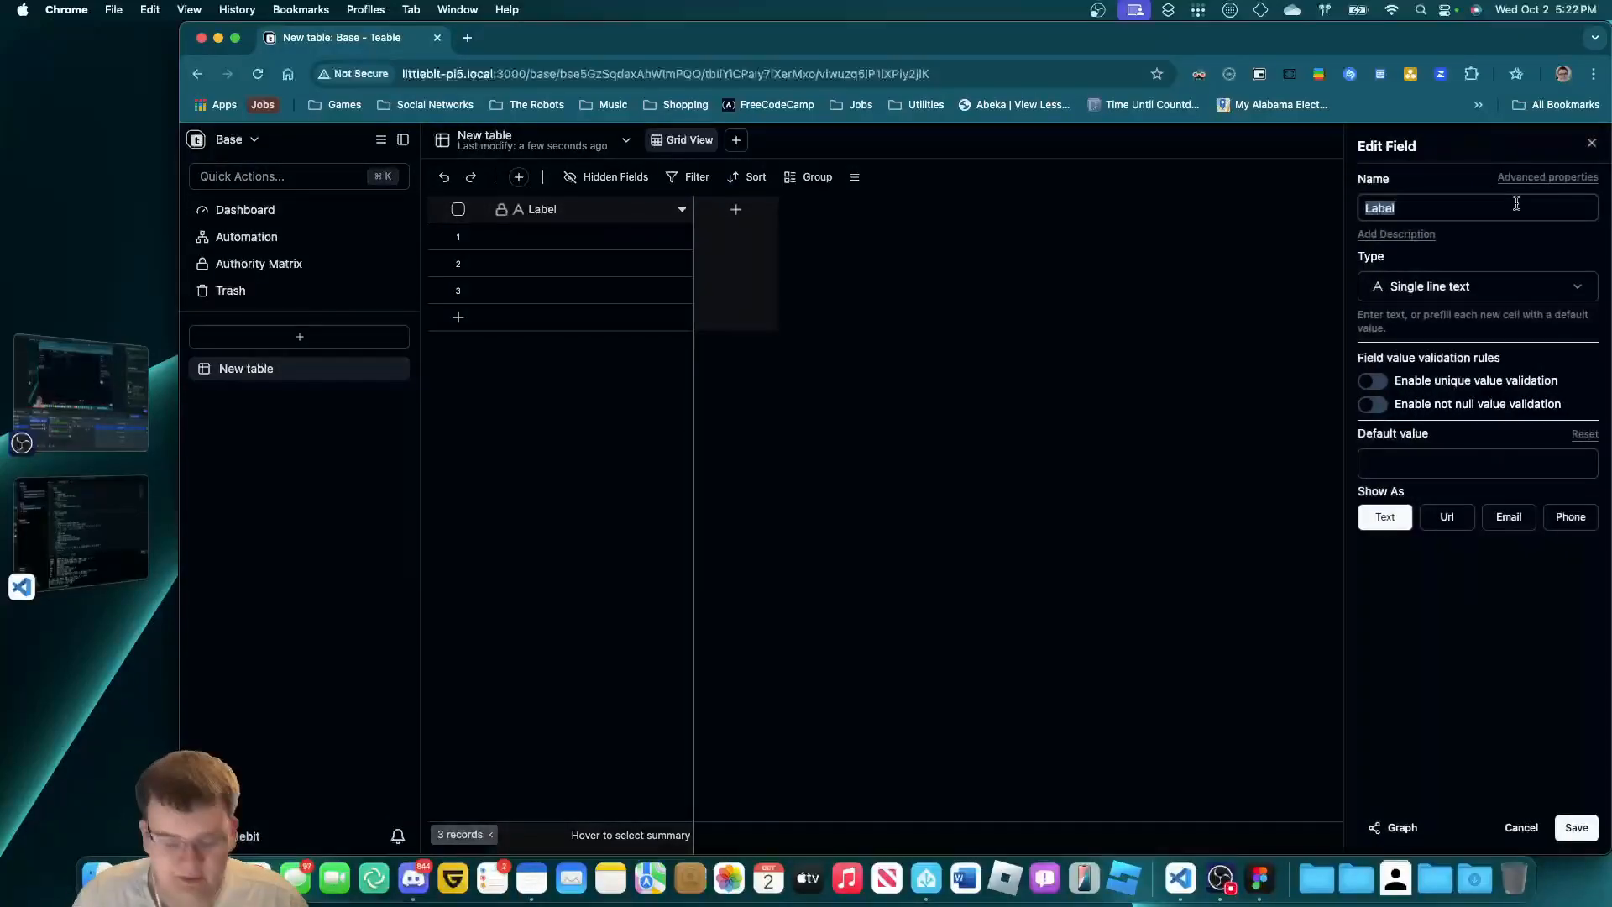
pyautogui.write('Name')
pyautogui.click(1397, 234)
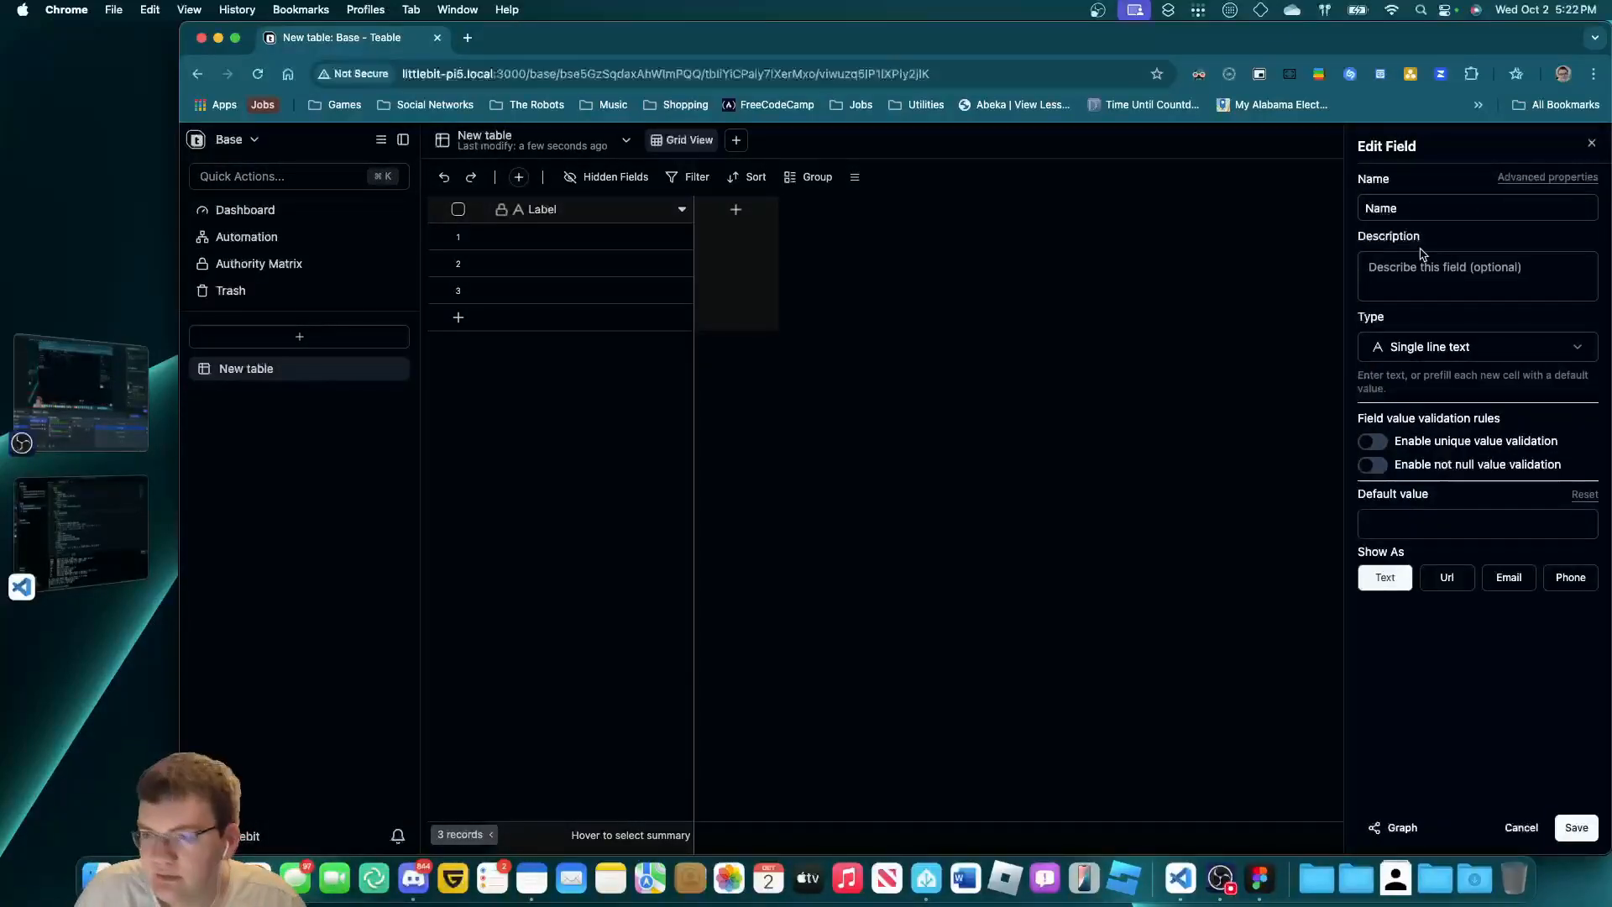
pyautogui.write('Put your name here')
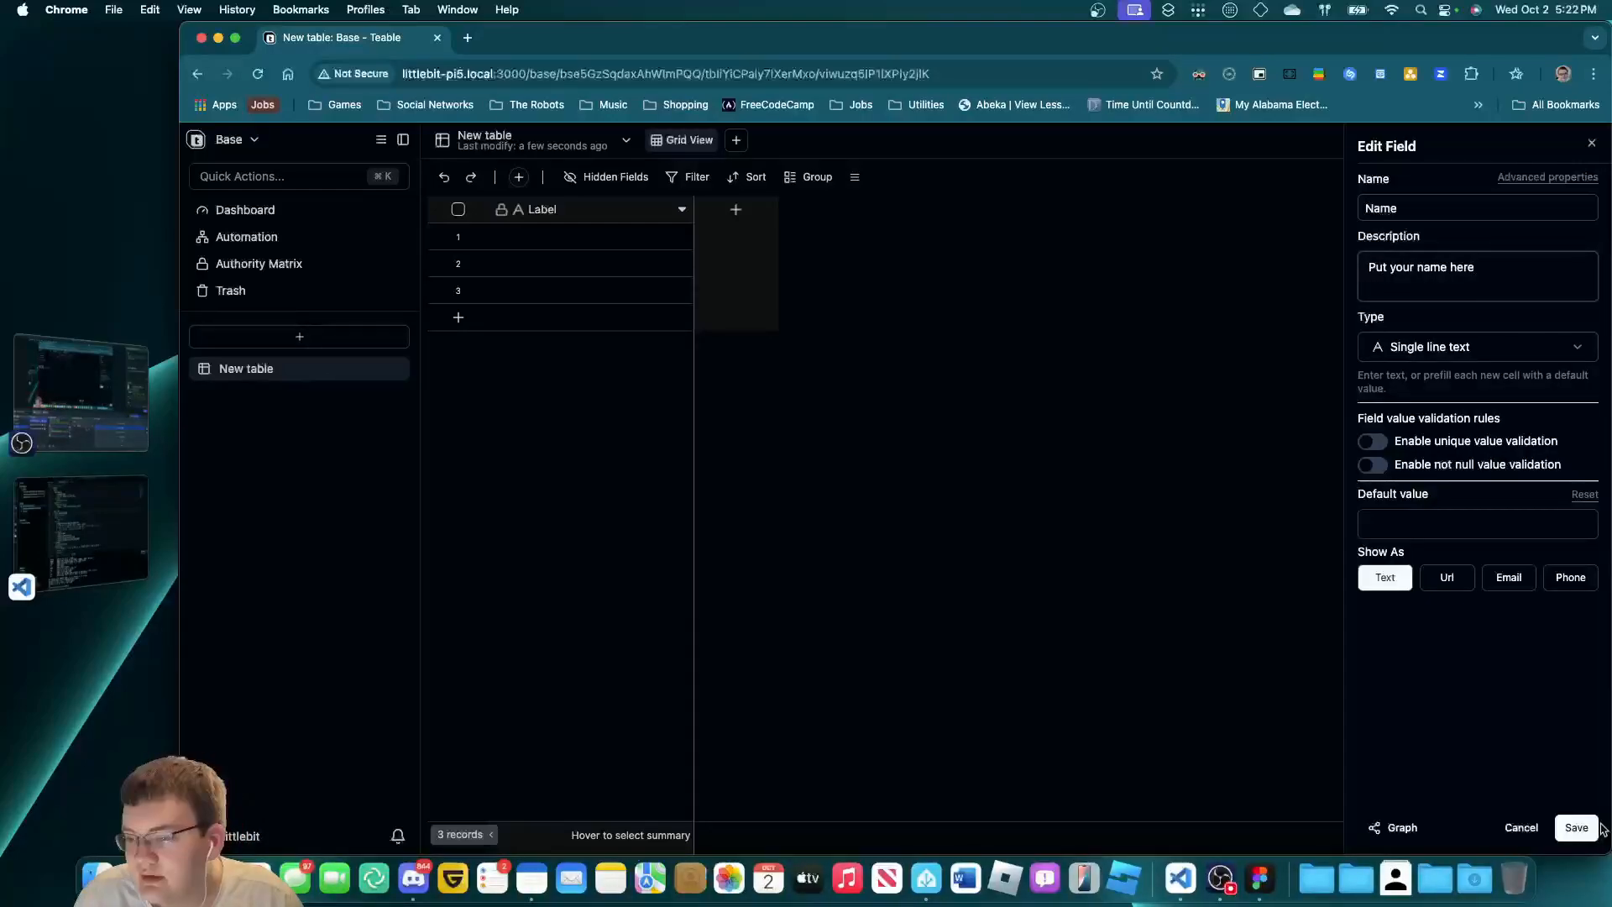
pyautogui.click(1576, 827)
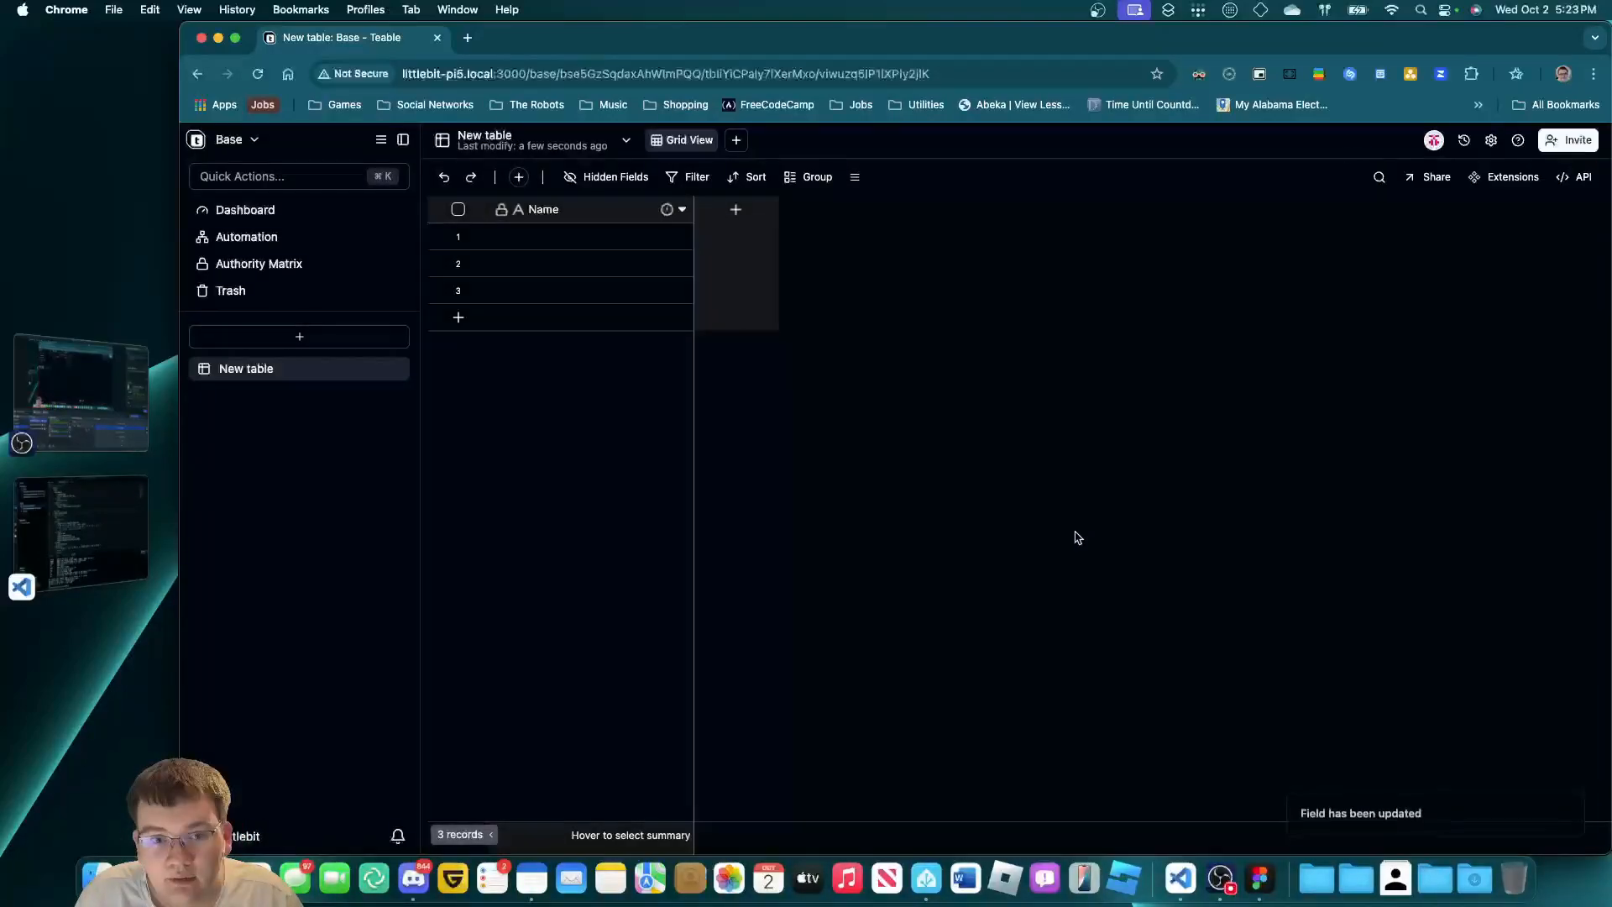
# Add an 'Email' field whose values show as email addresses.
pyautogui.click(737, 139)
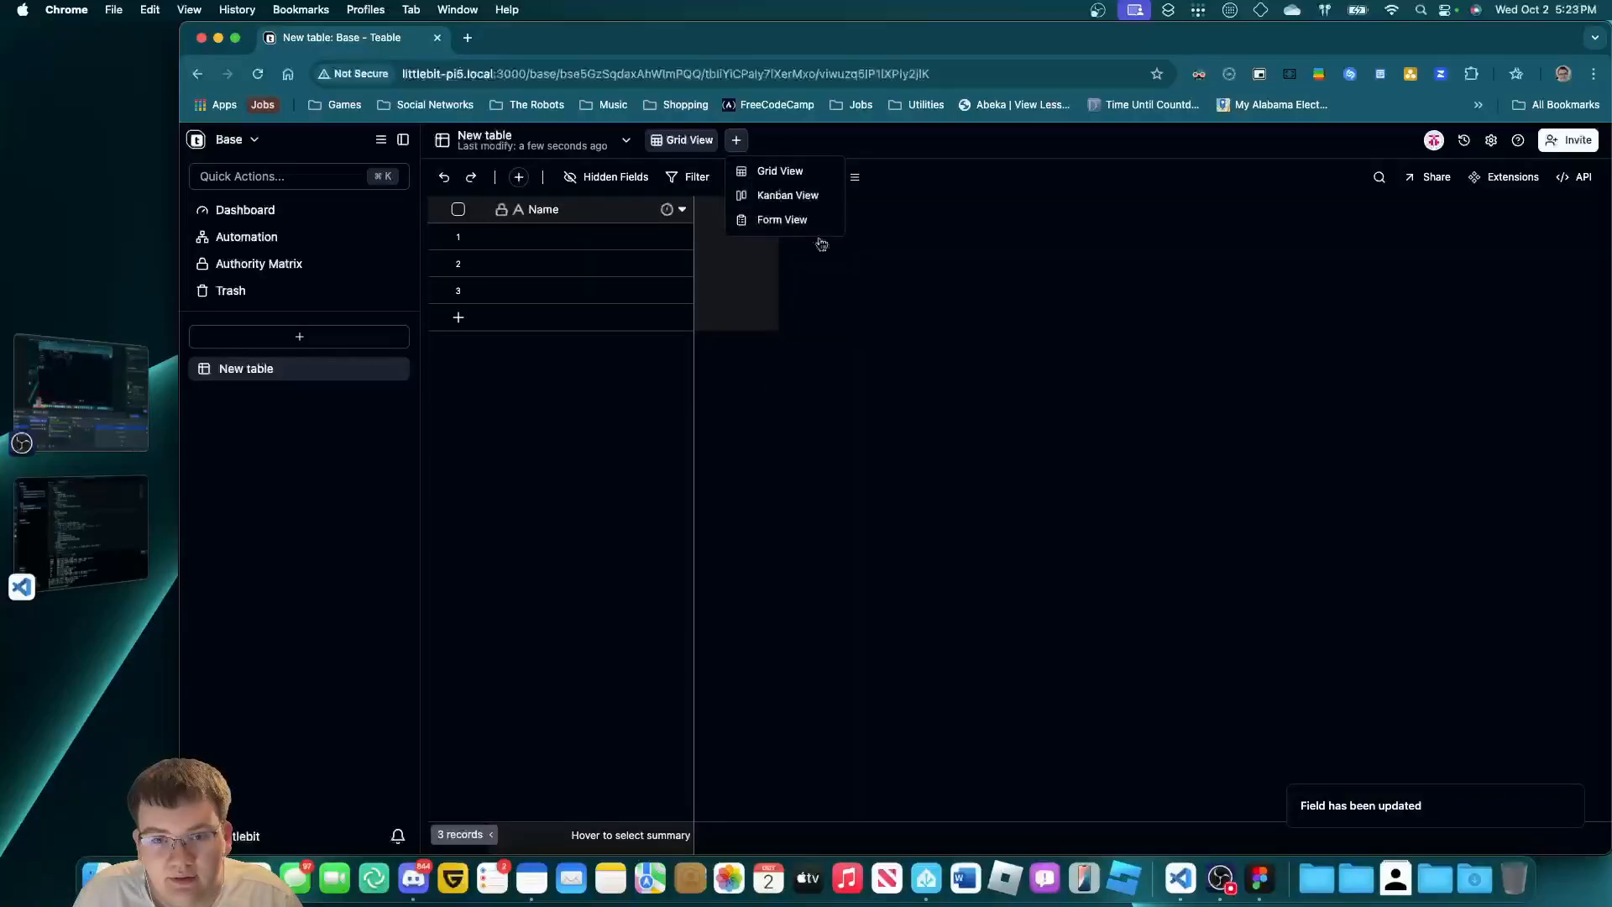
pyautogui.click(735, 209)
pyautogui.click(1483, 285)
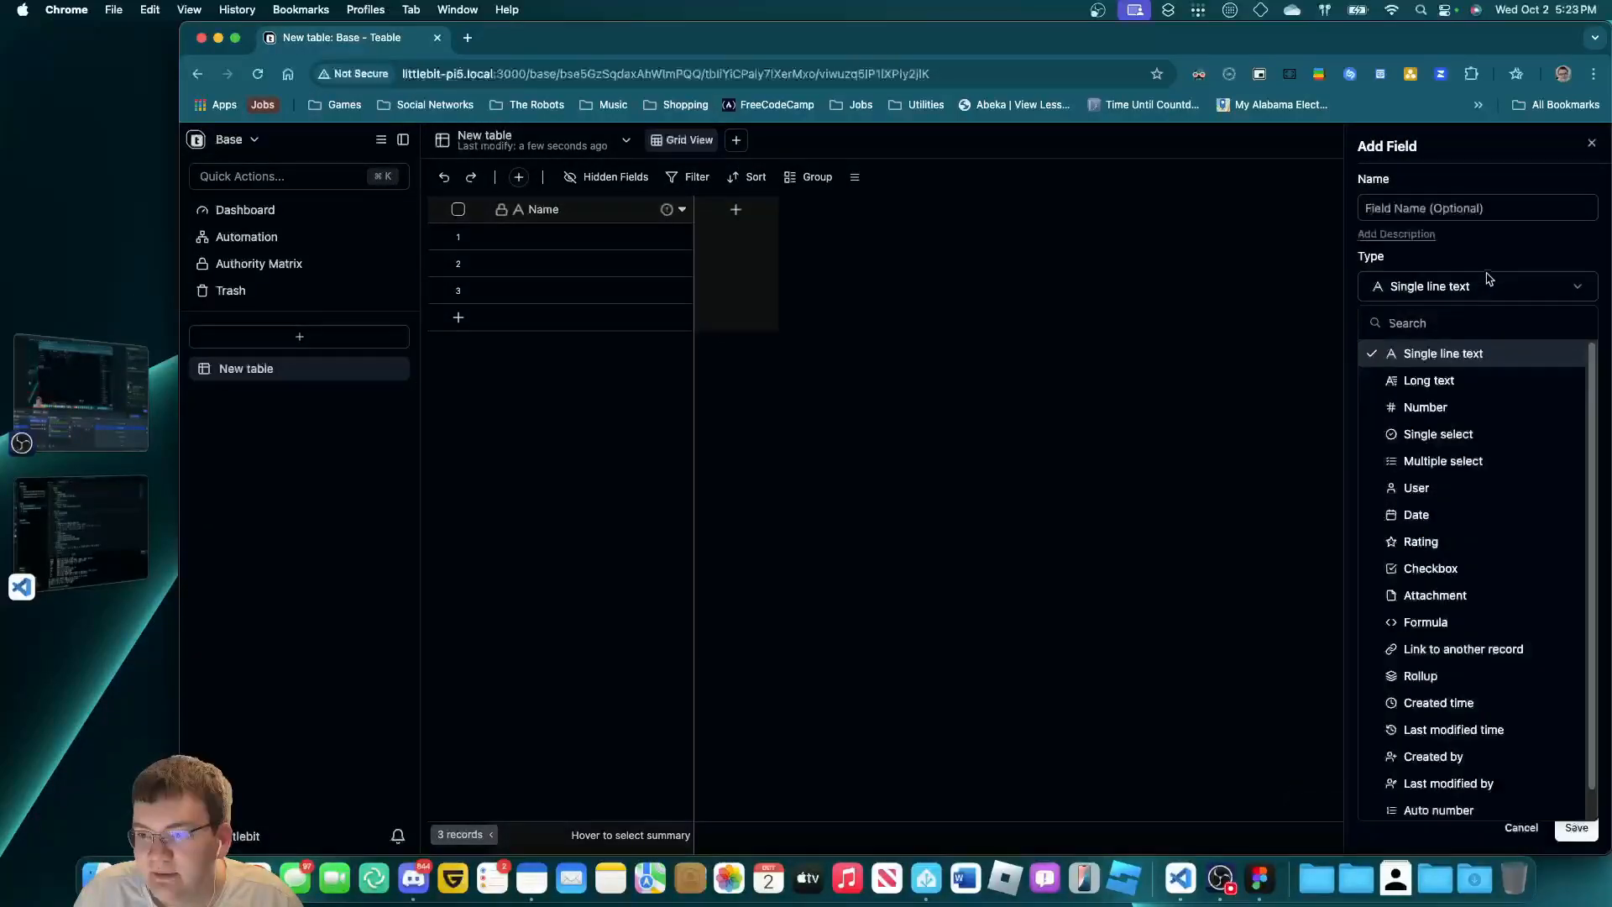
pyautogui.click(1483, 285)
pyautogui.click(1509, 493)
pyautogui.click(1454, 210)
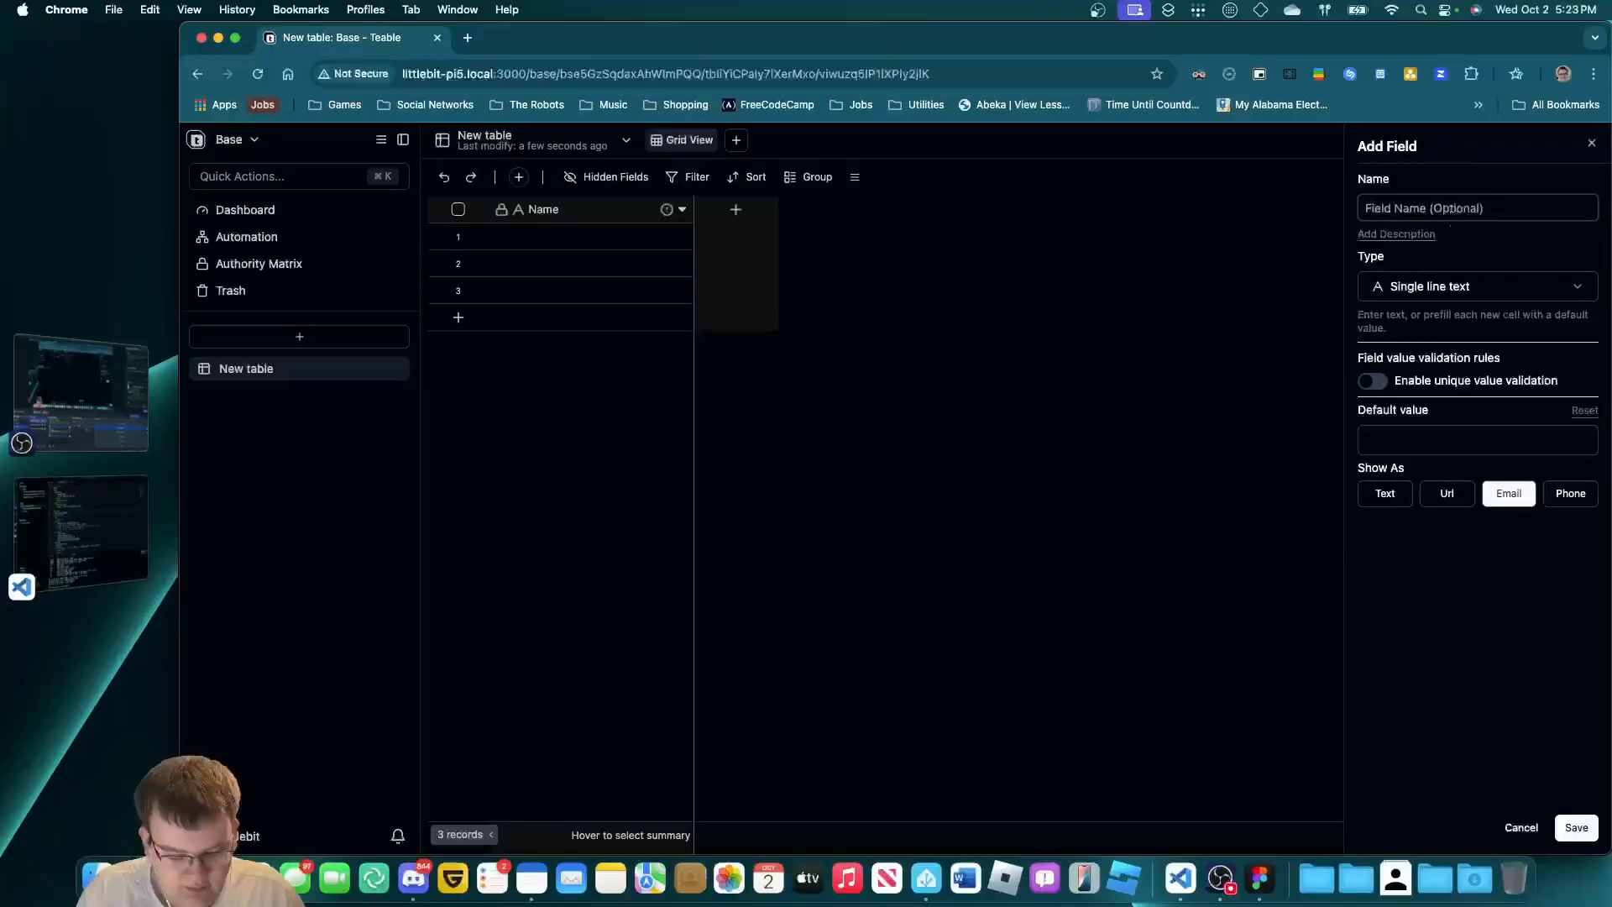
pyautogui.write('Email')
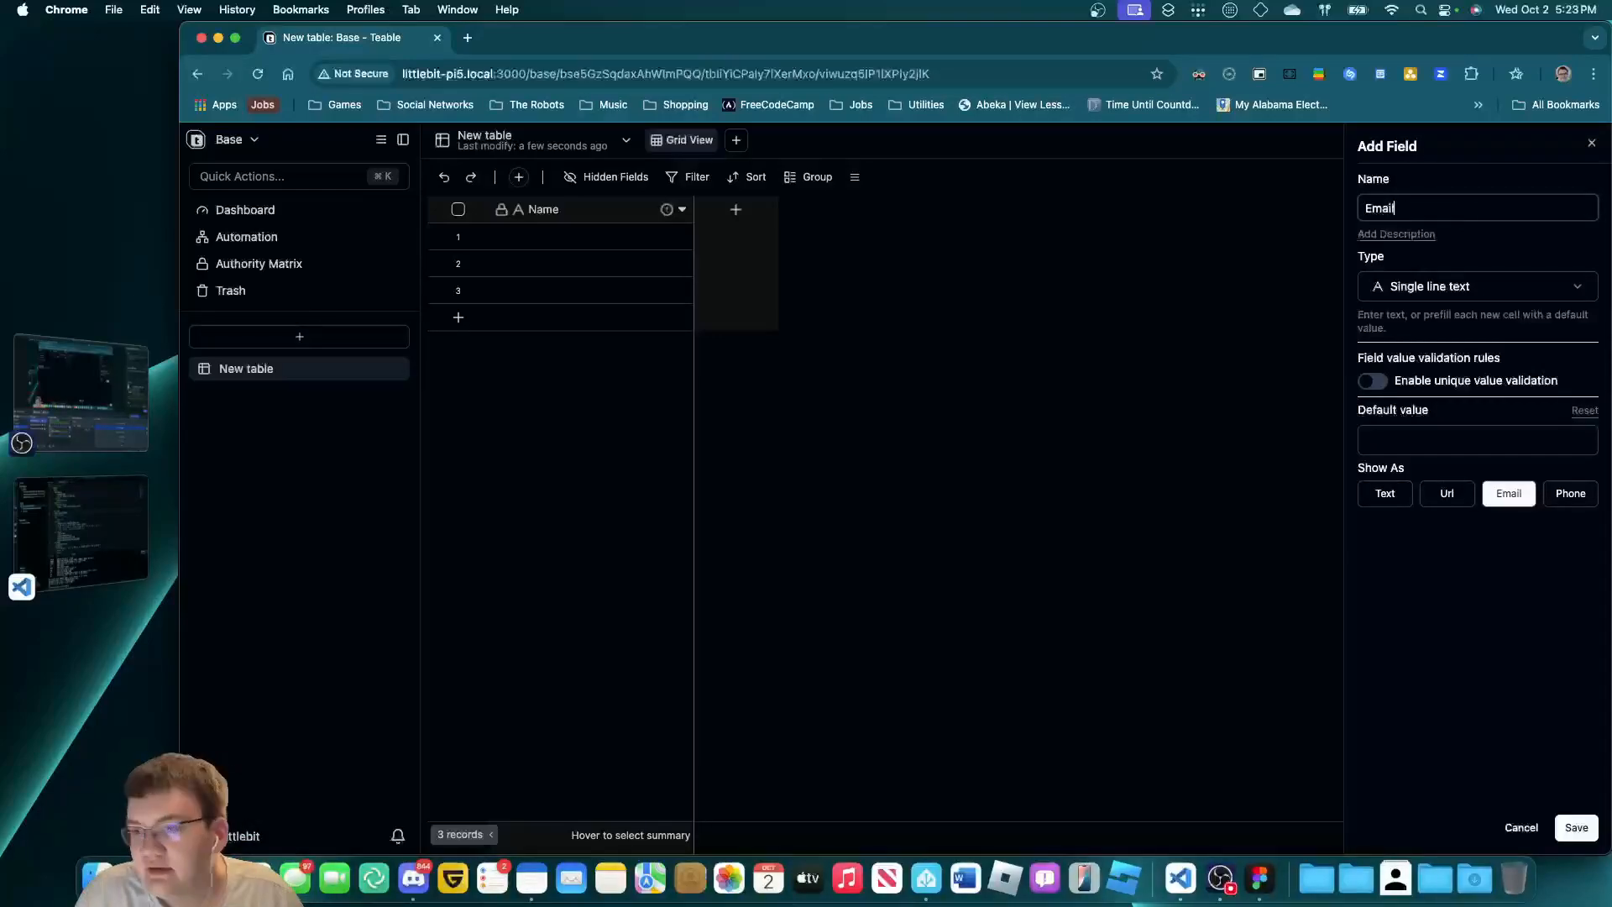
pyautogui.click(1575, 826)
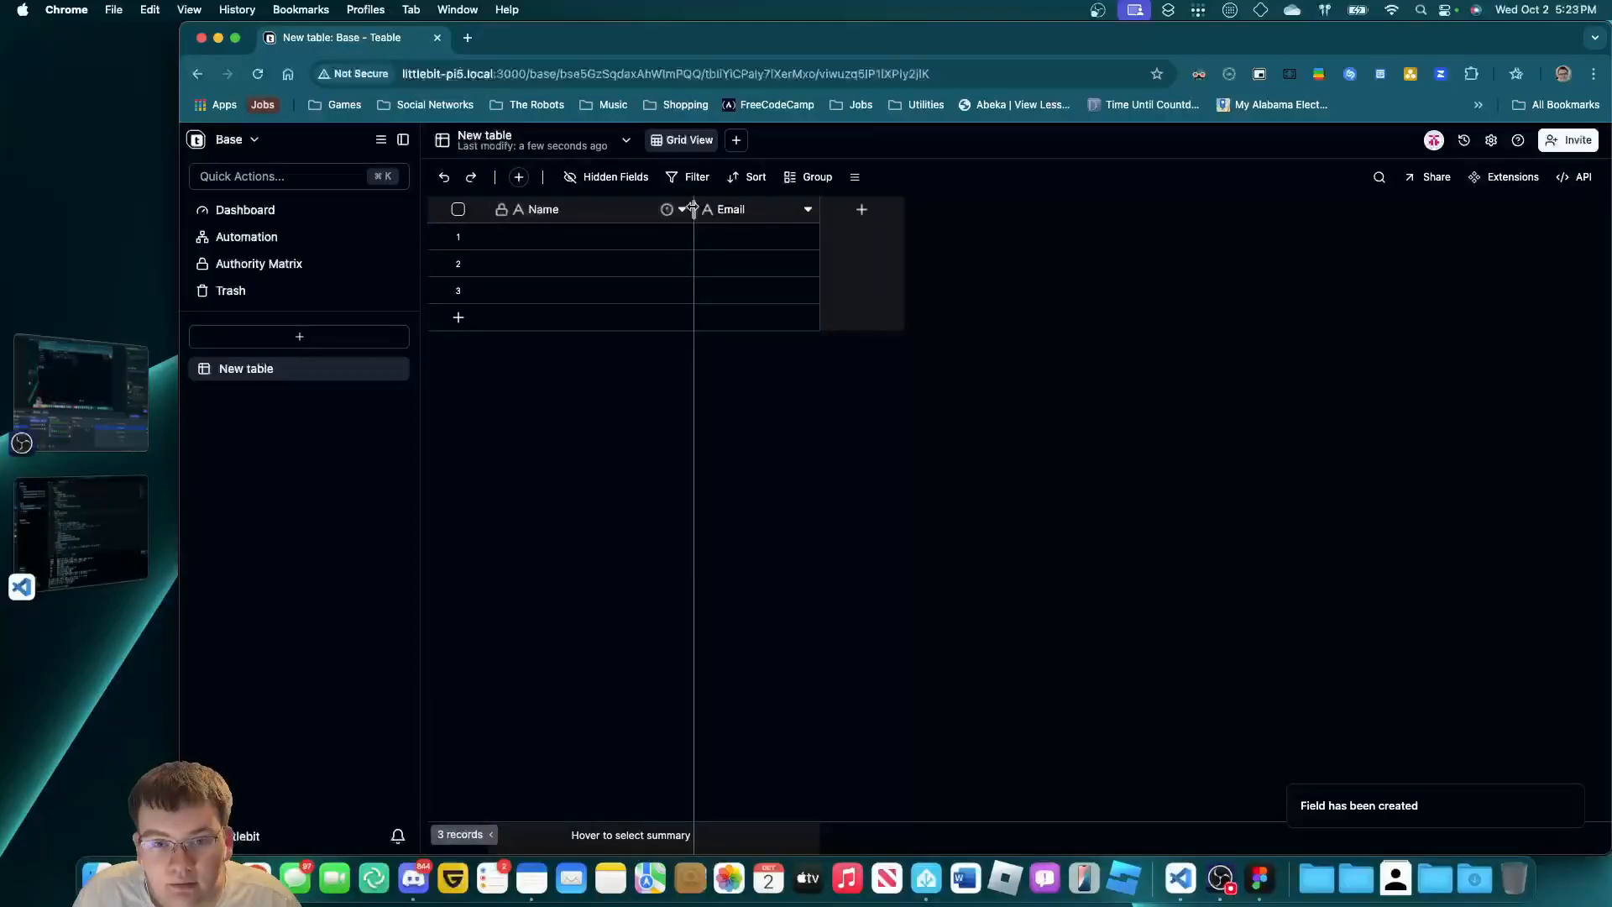
# Narrow the Name column and add a 'Rate this' rating field with a maximum of 10.
pyautogui.moveTo(692, 209); pyautogui.dragTo(642, 208)
pyautogui.click(808, 209)
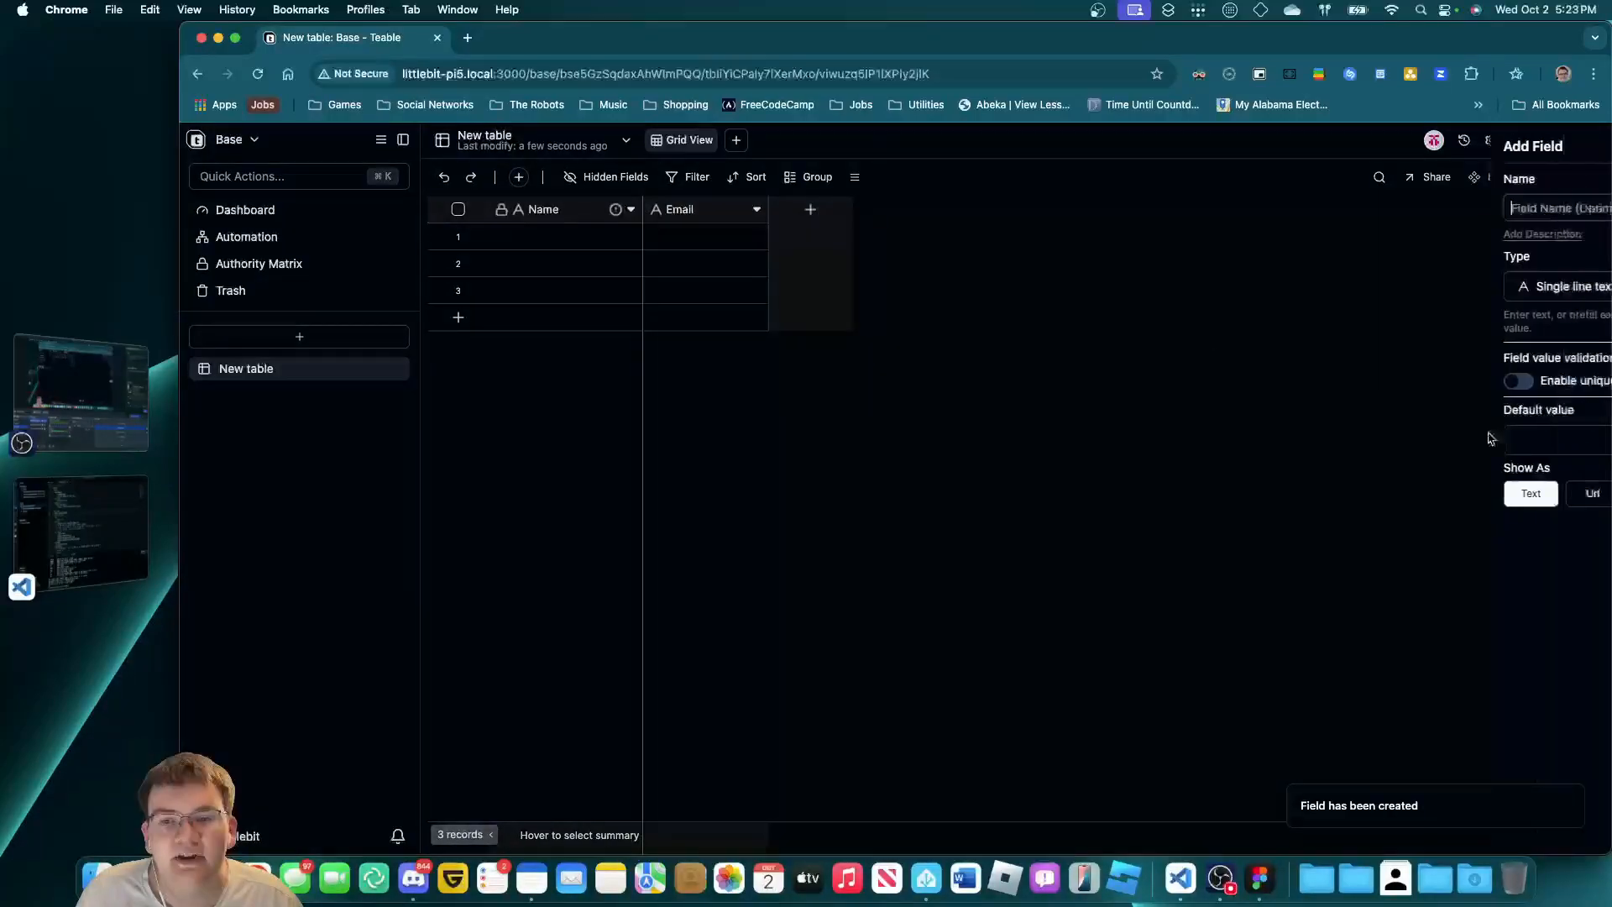
pyautogui.click(1572, 286)
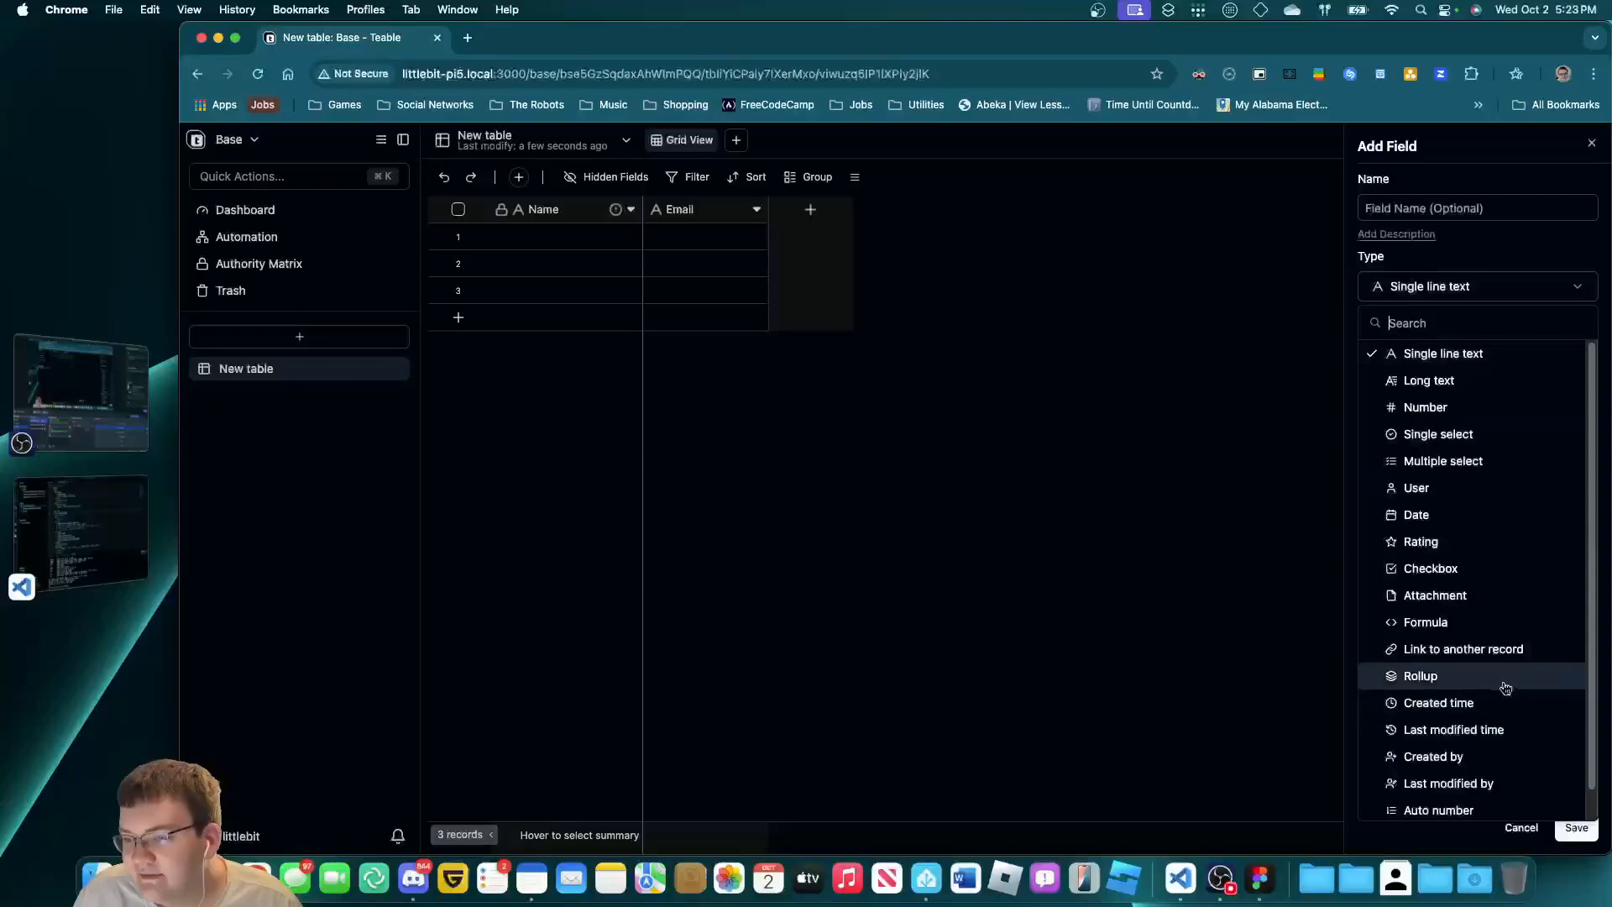
pyautogui.click(1480, 542)
pyautogui.click(1498, 217)
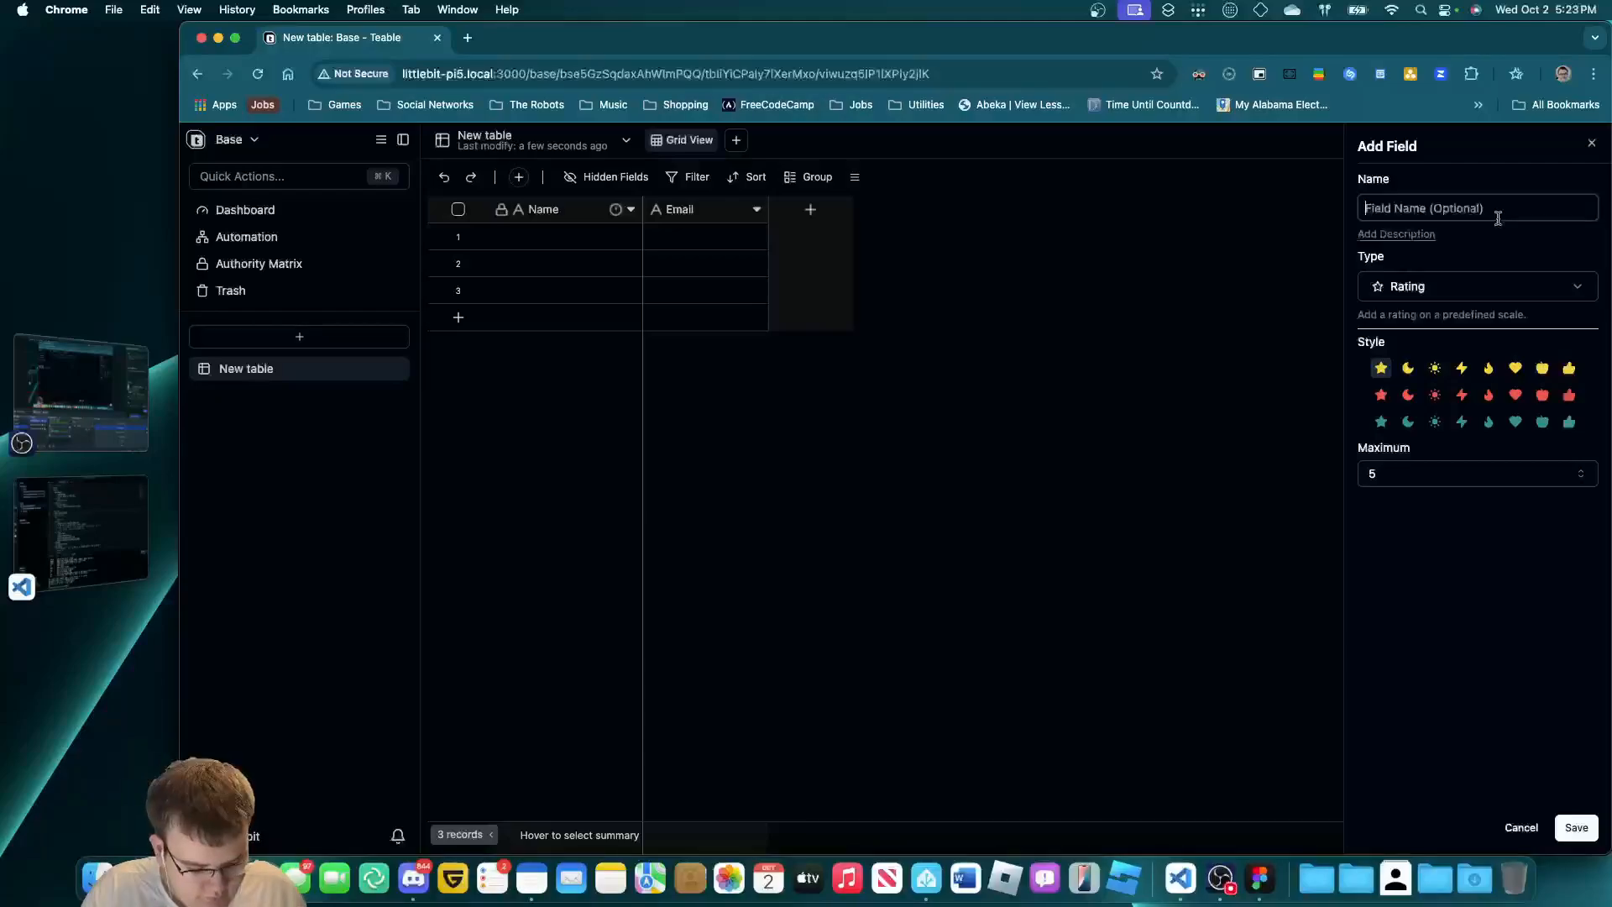
pyautogui.write('Rate this')
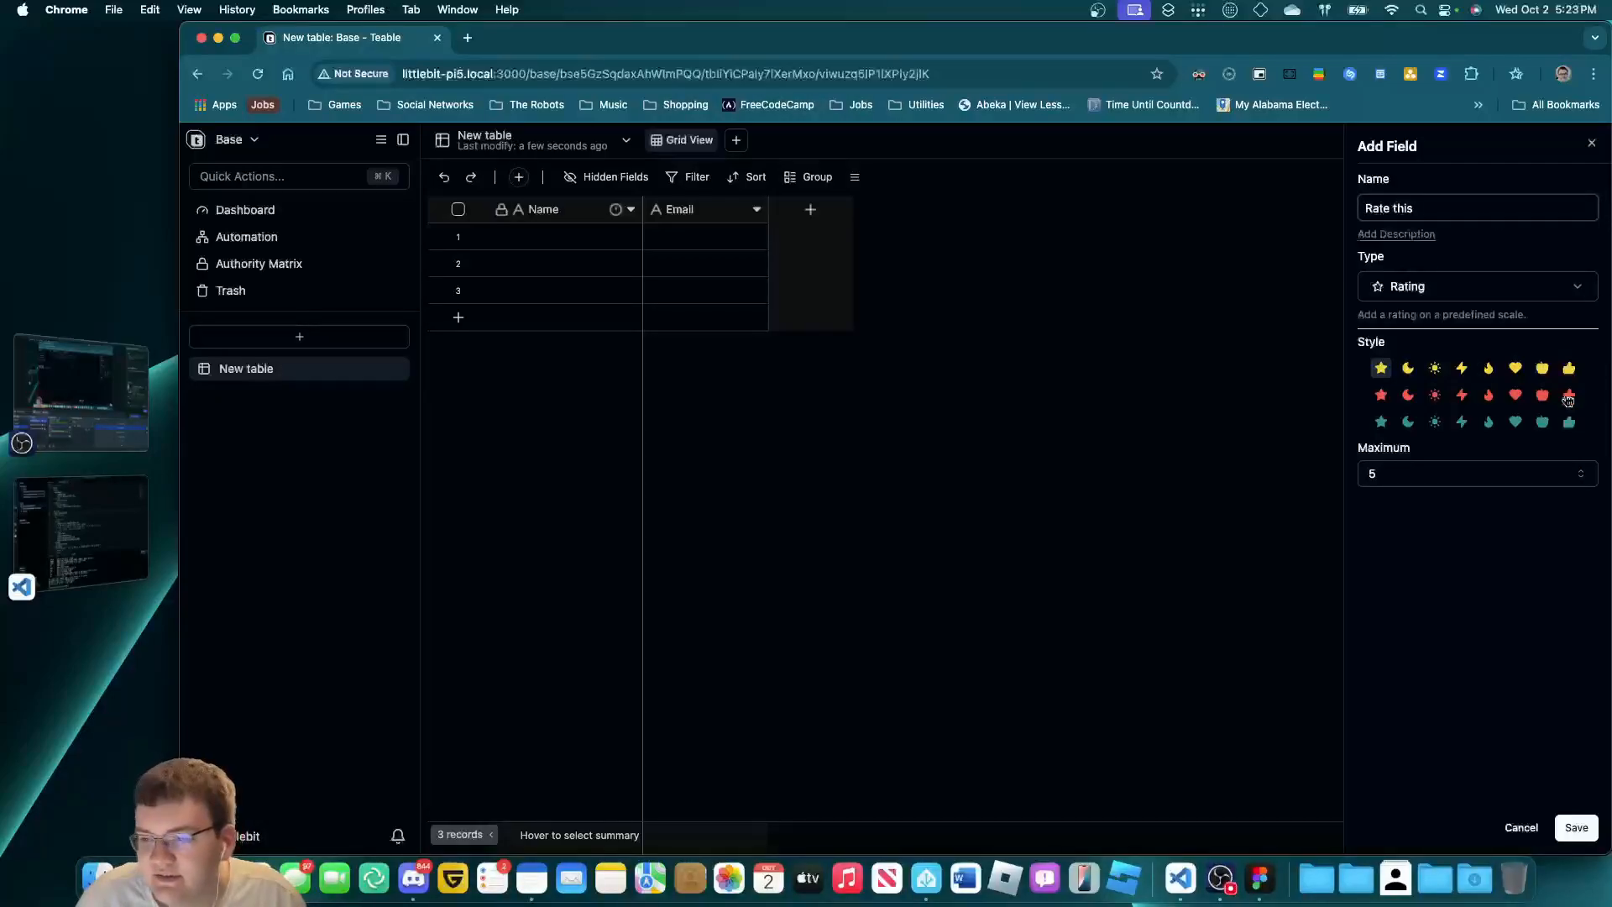
pyautogui.click(1484, 475)
pyautogui.click(1459, 753)
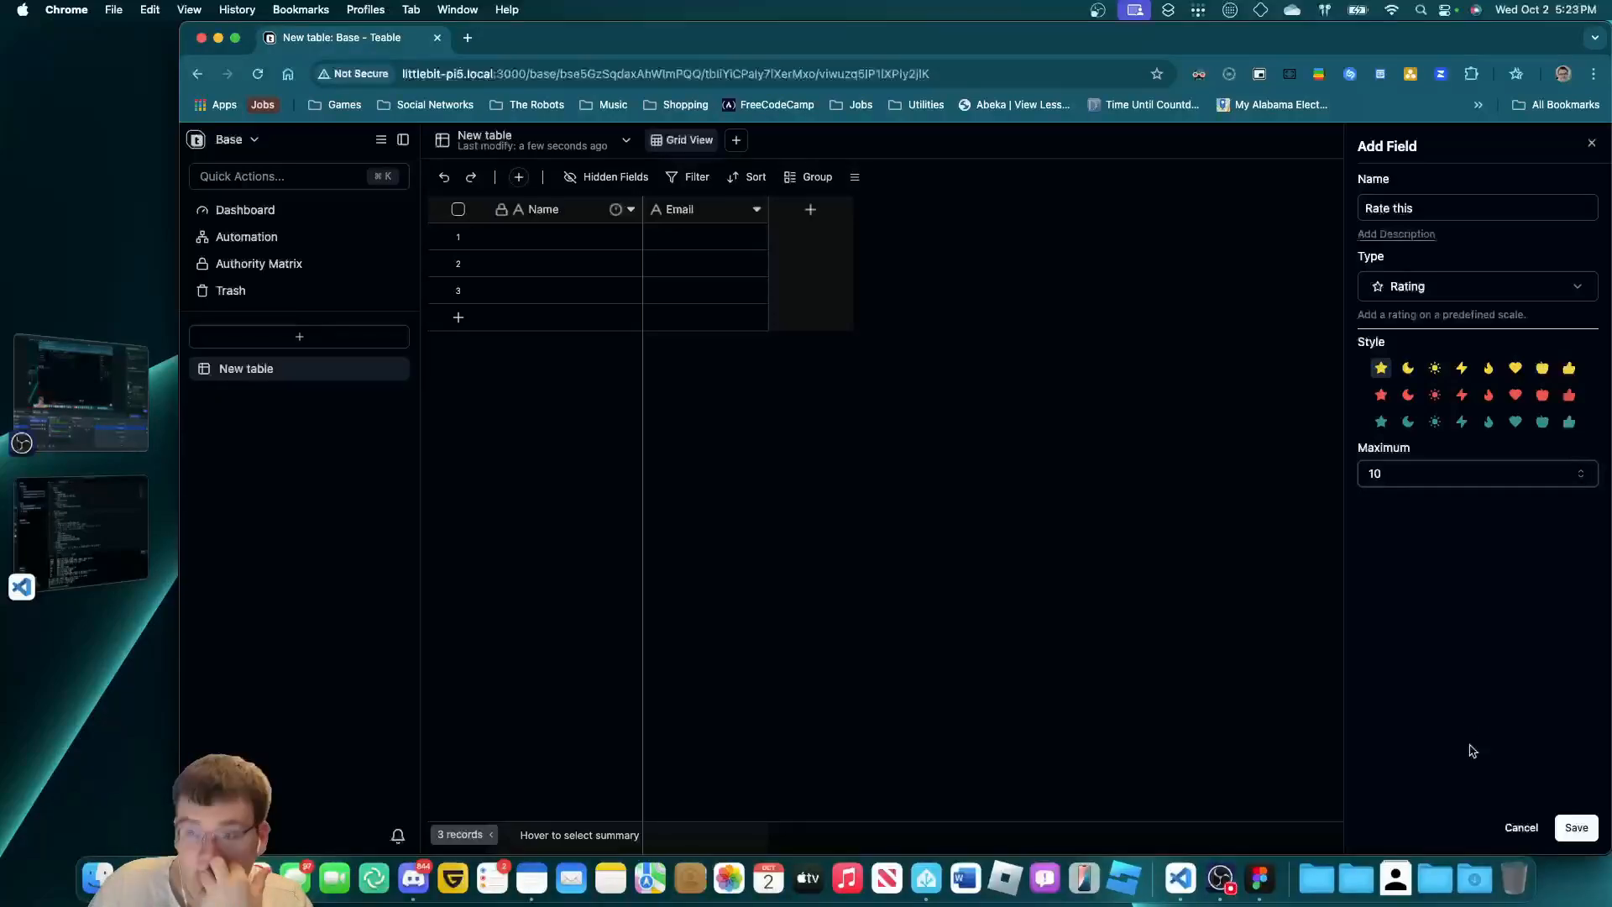
pyautogui.click(1576, 828)
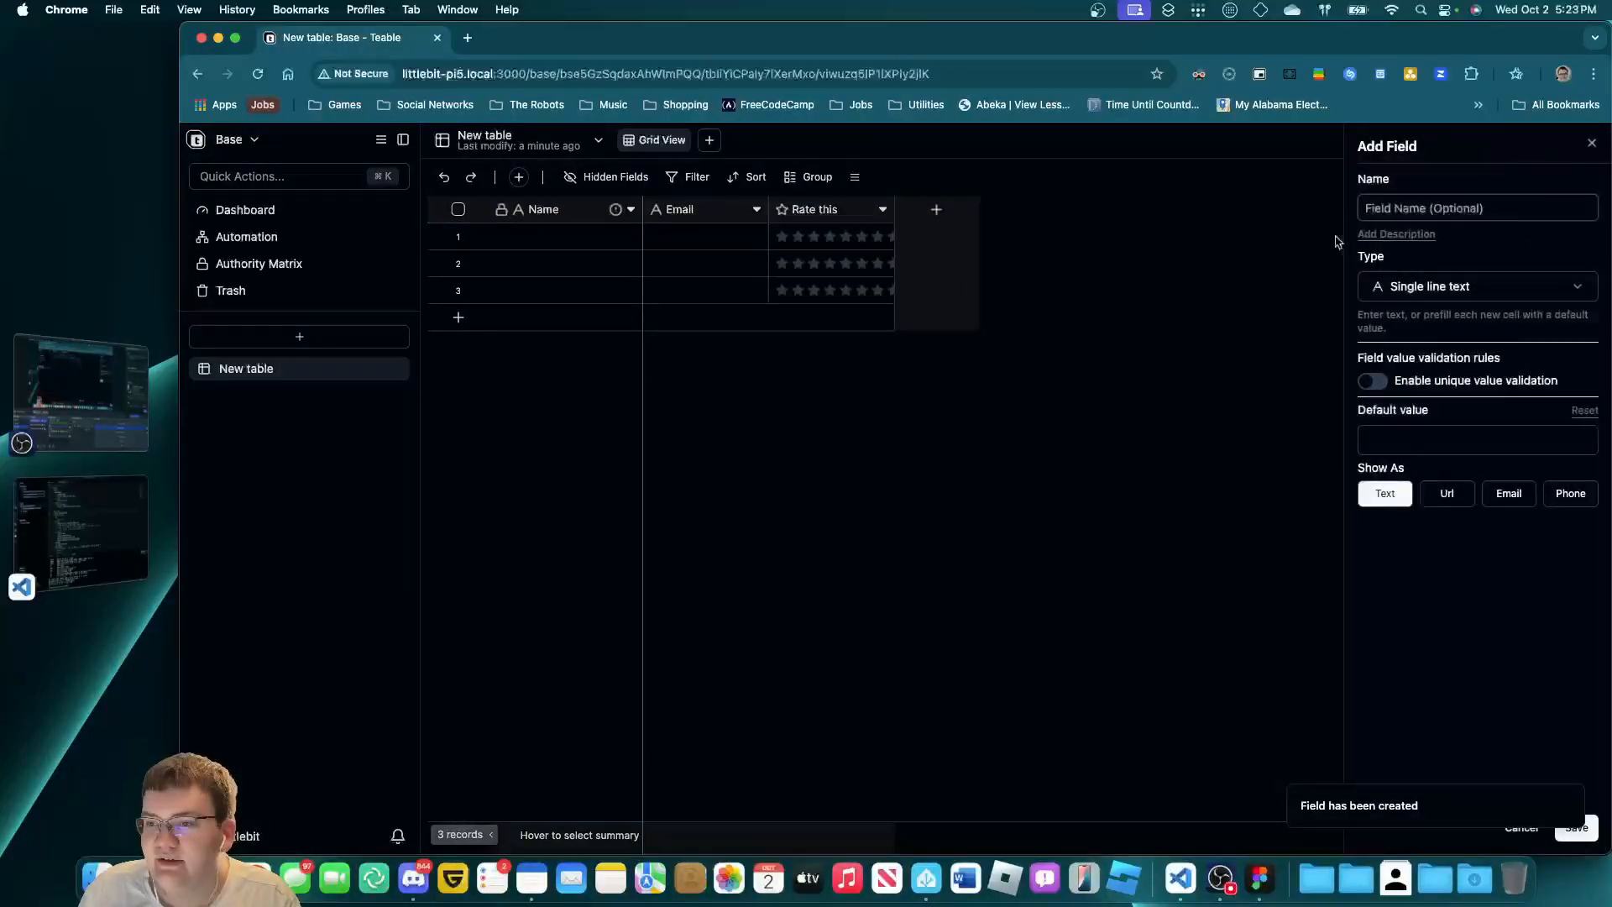
# Add an 'Explain this' long-text field.
pyautogui.press('Tab')
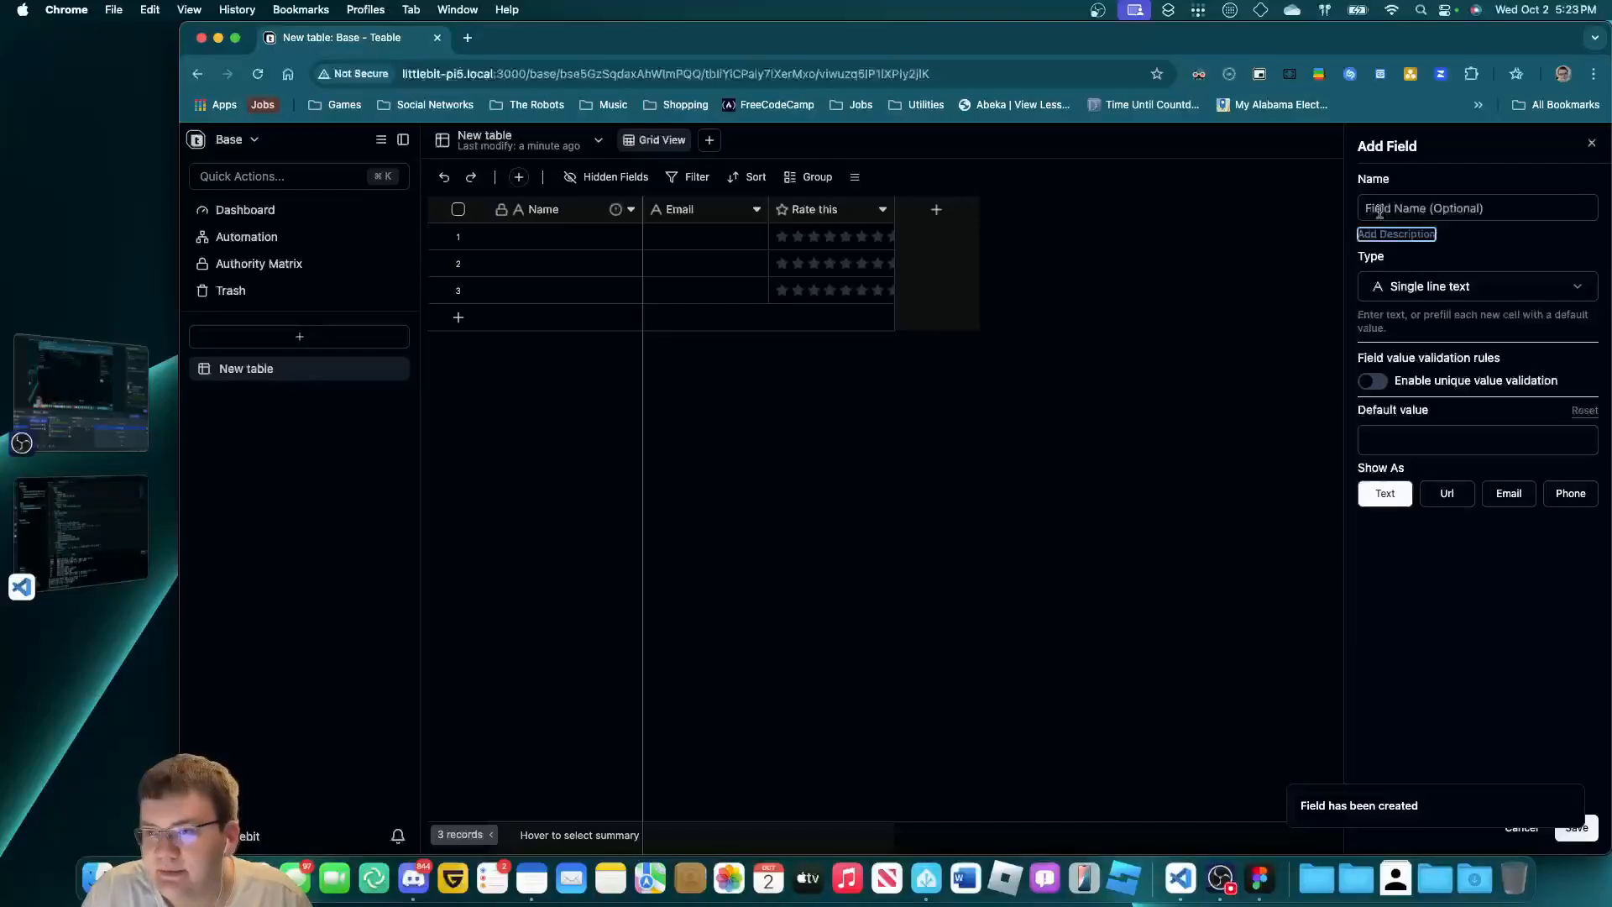
pyautogui.click(1386, 210)
pyautogui.write('Explain this')
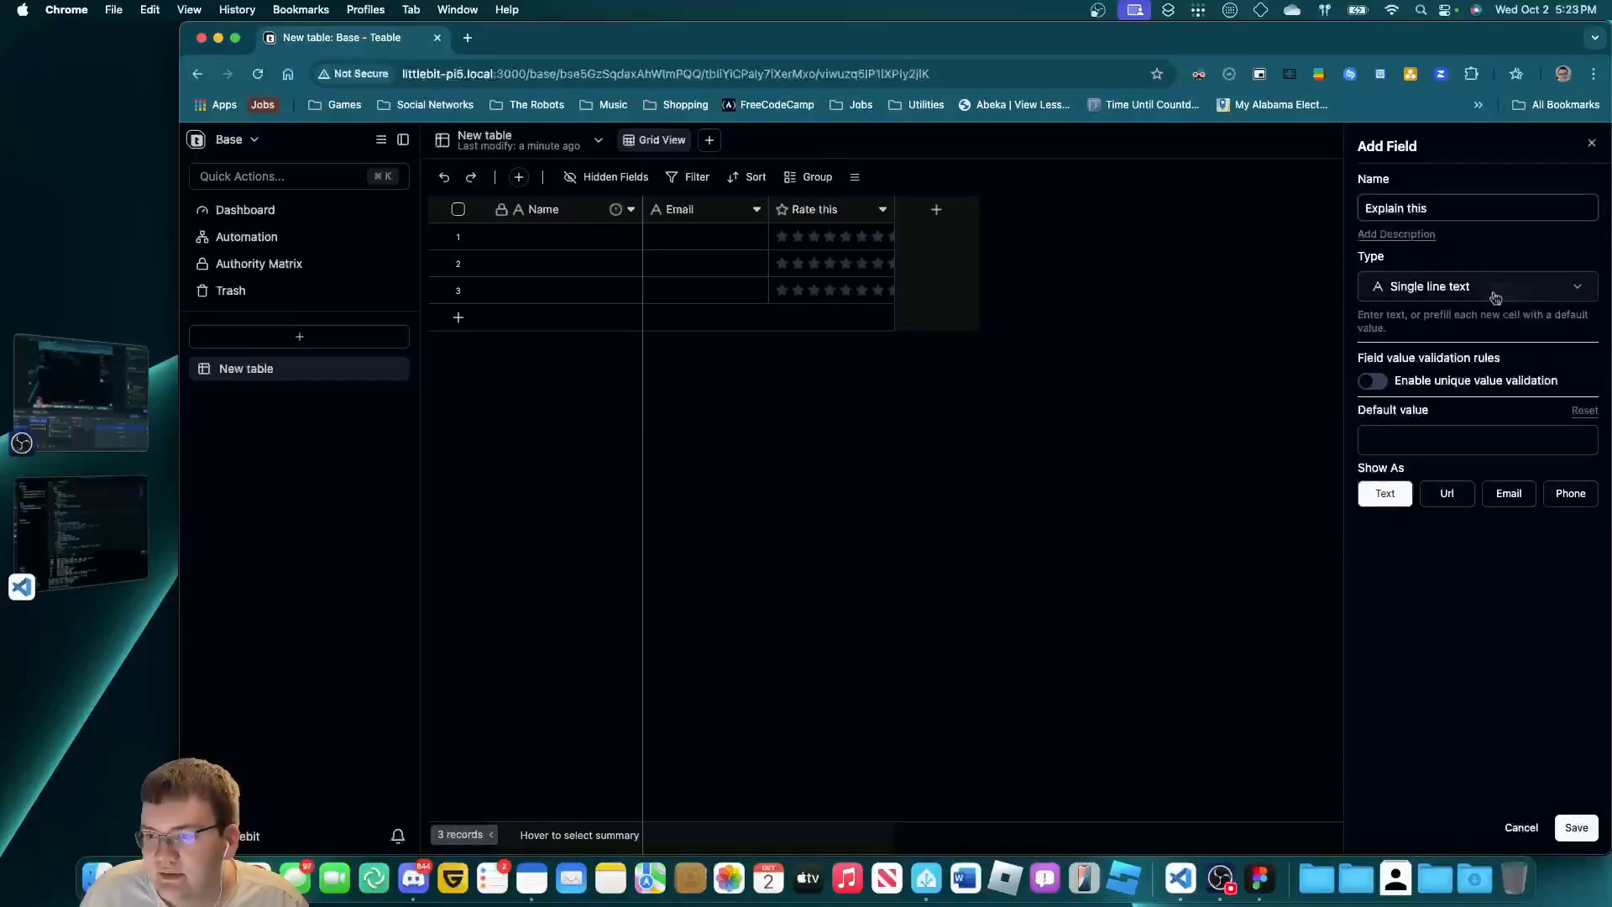
pyautogui.click(1572, 287)
pyautogui.scroll(-1, 1471, 756)
pyautogui.scroll(1, 1472, 756)
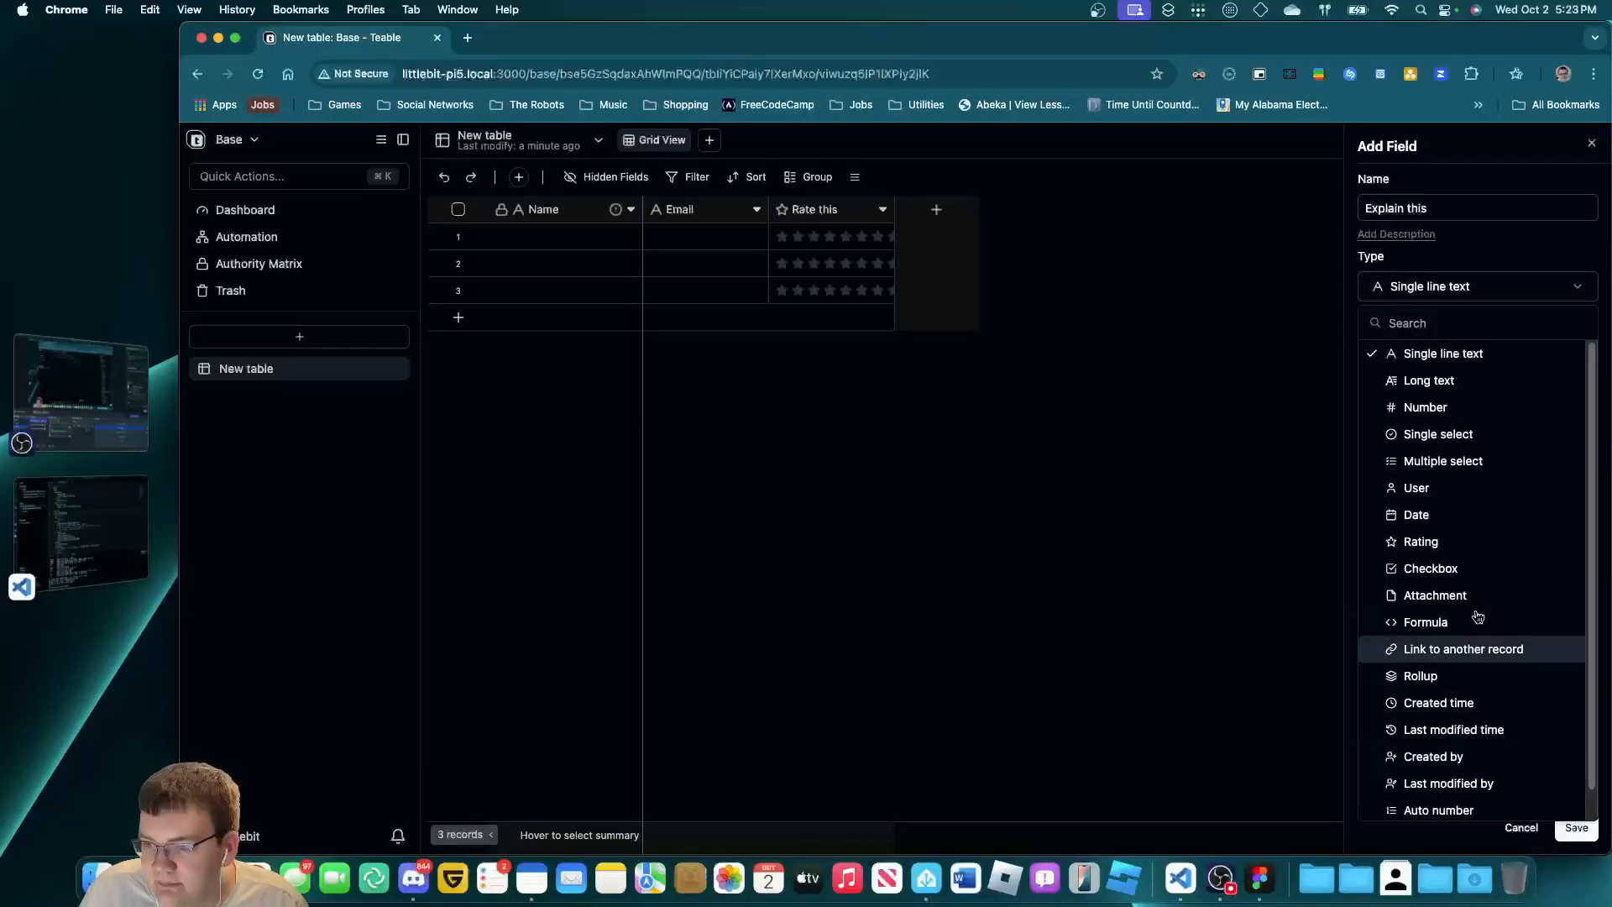
pyautogui.click(1472, 379)
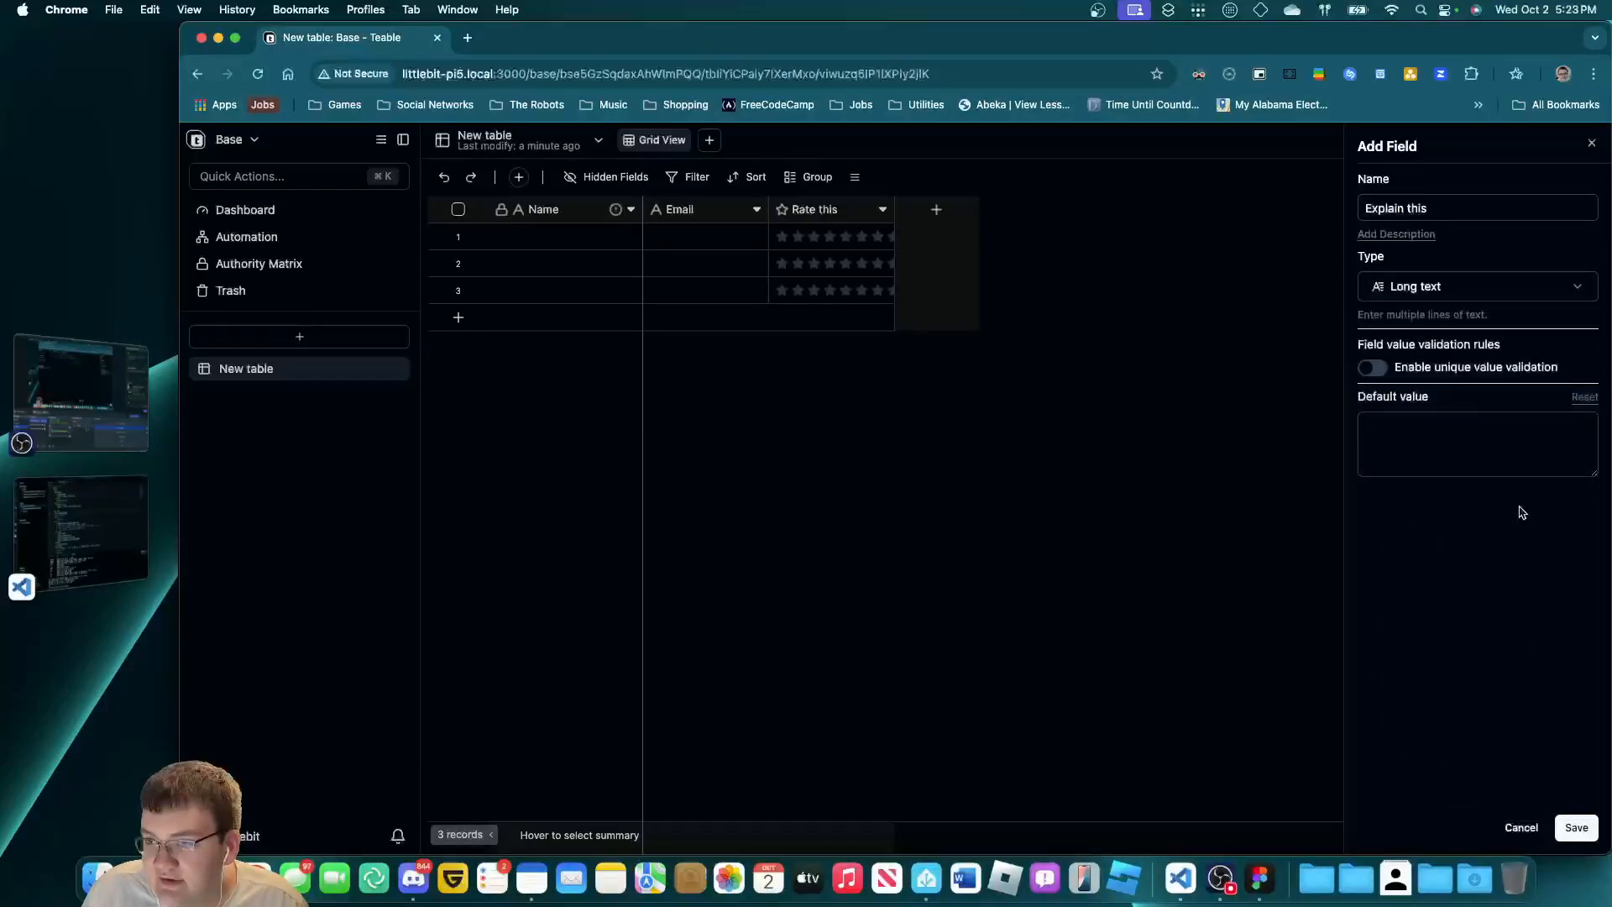
pyautogui.click(1576, 827)
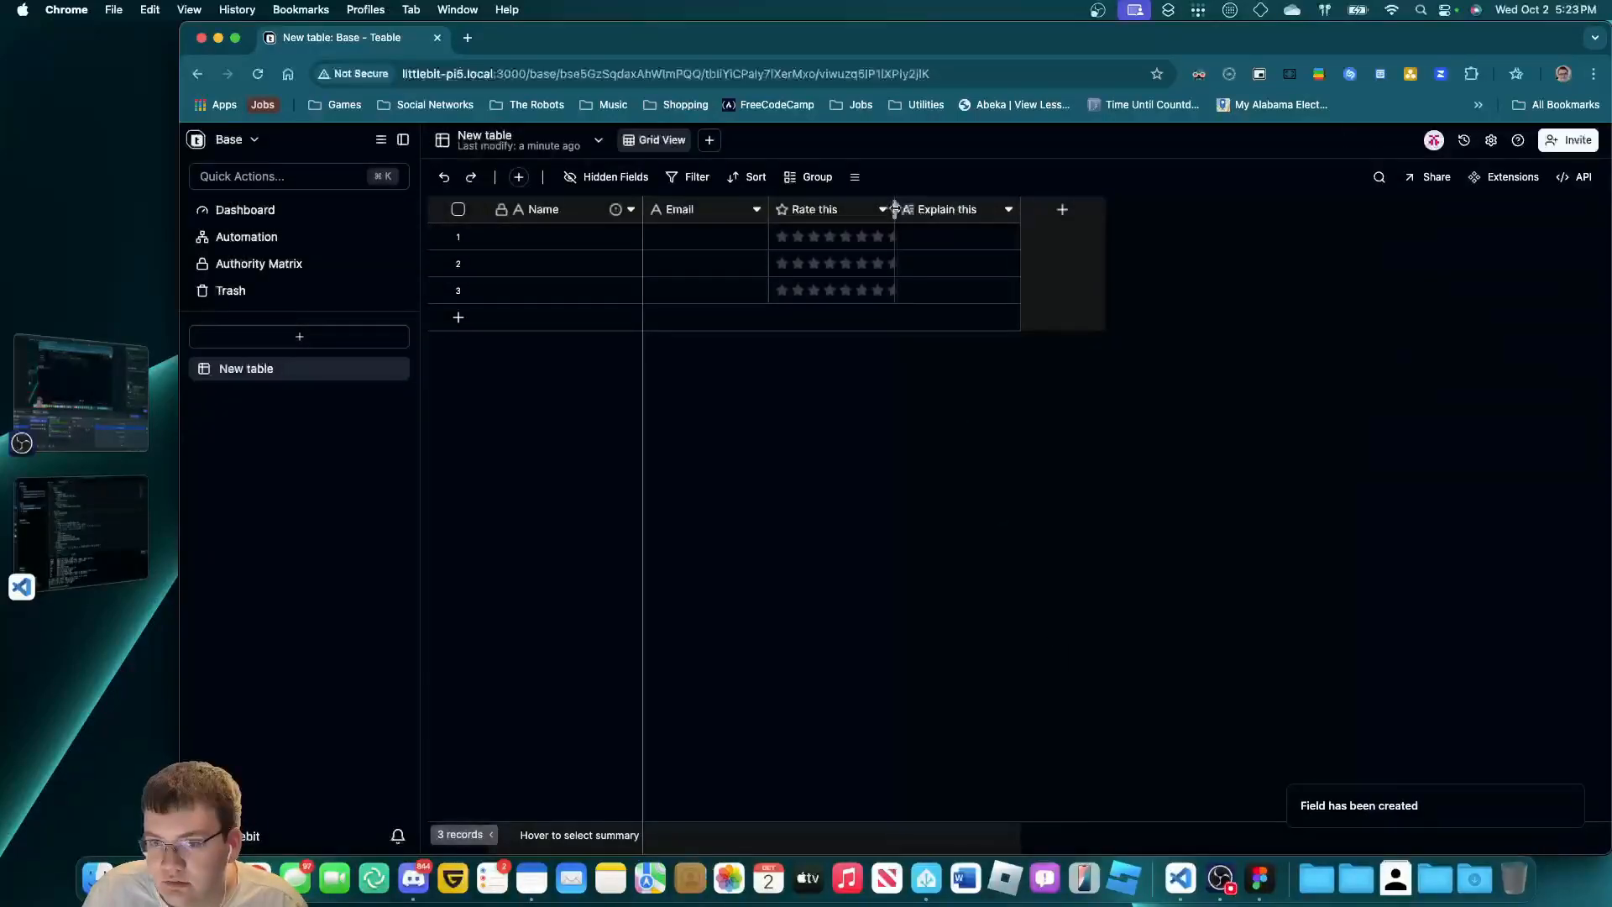
# Widen the Rate this column and review the Name and Email field settings.
pyautogui.moveTo(895, 209); pyautogui.dragTo(942, 209)
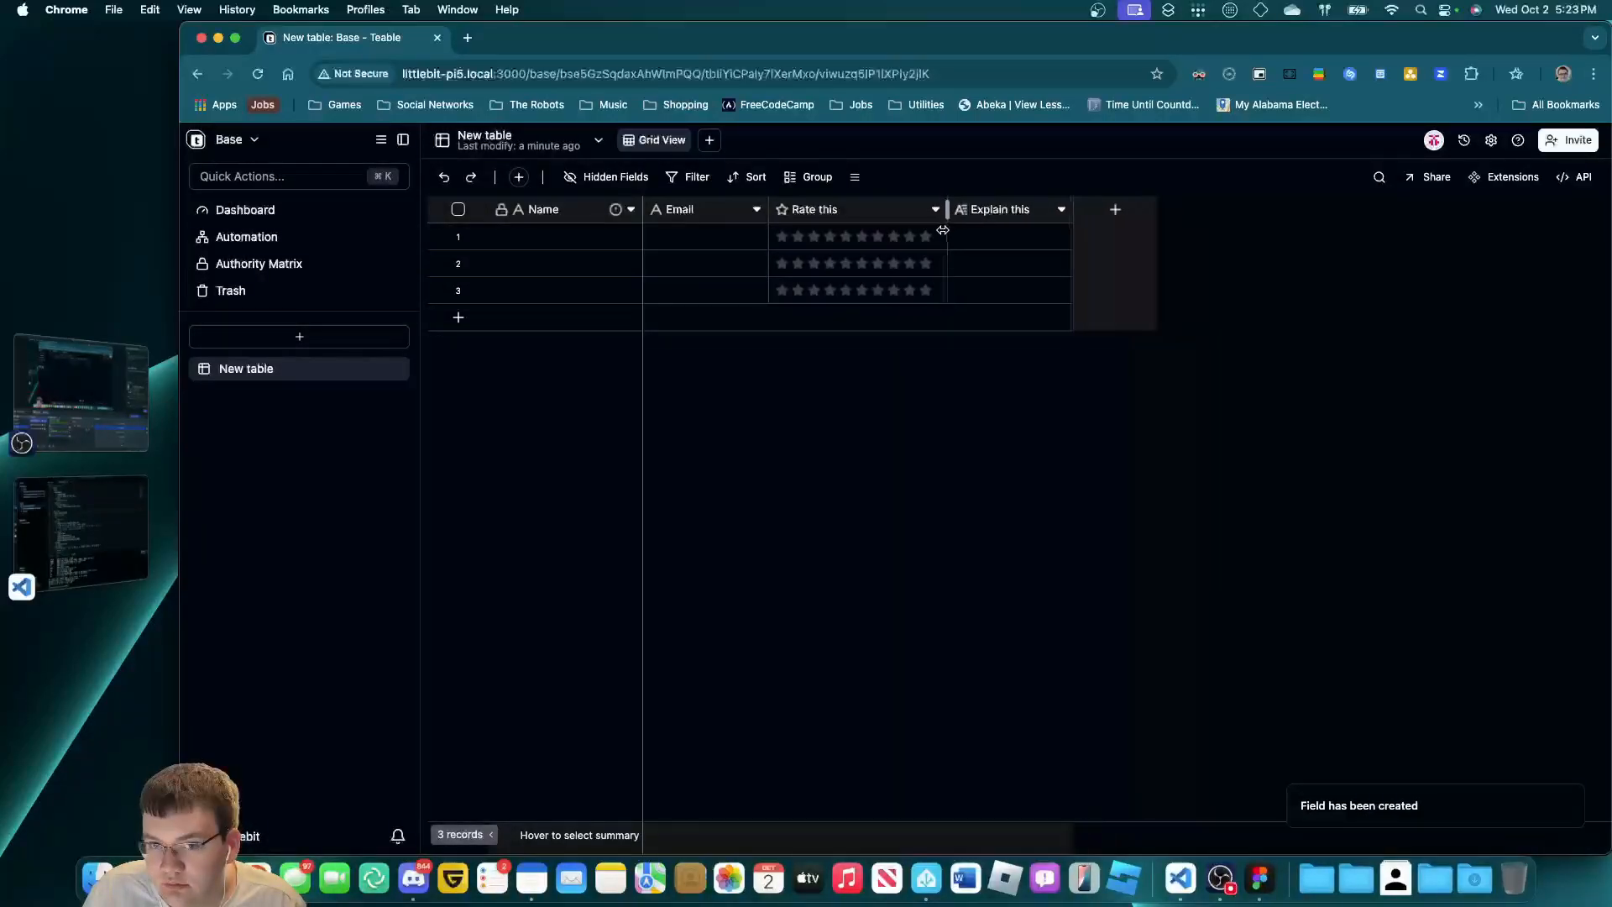
pyautogui.click(630, 209)
pyautogui.click(640, 245)
pyautogui.click(1201, 455)
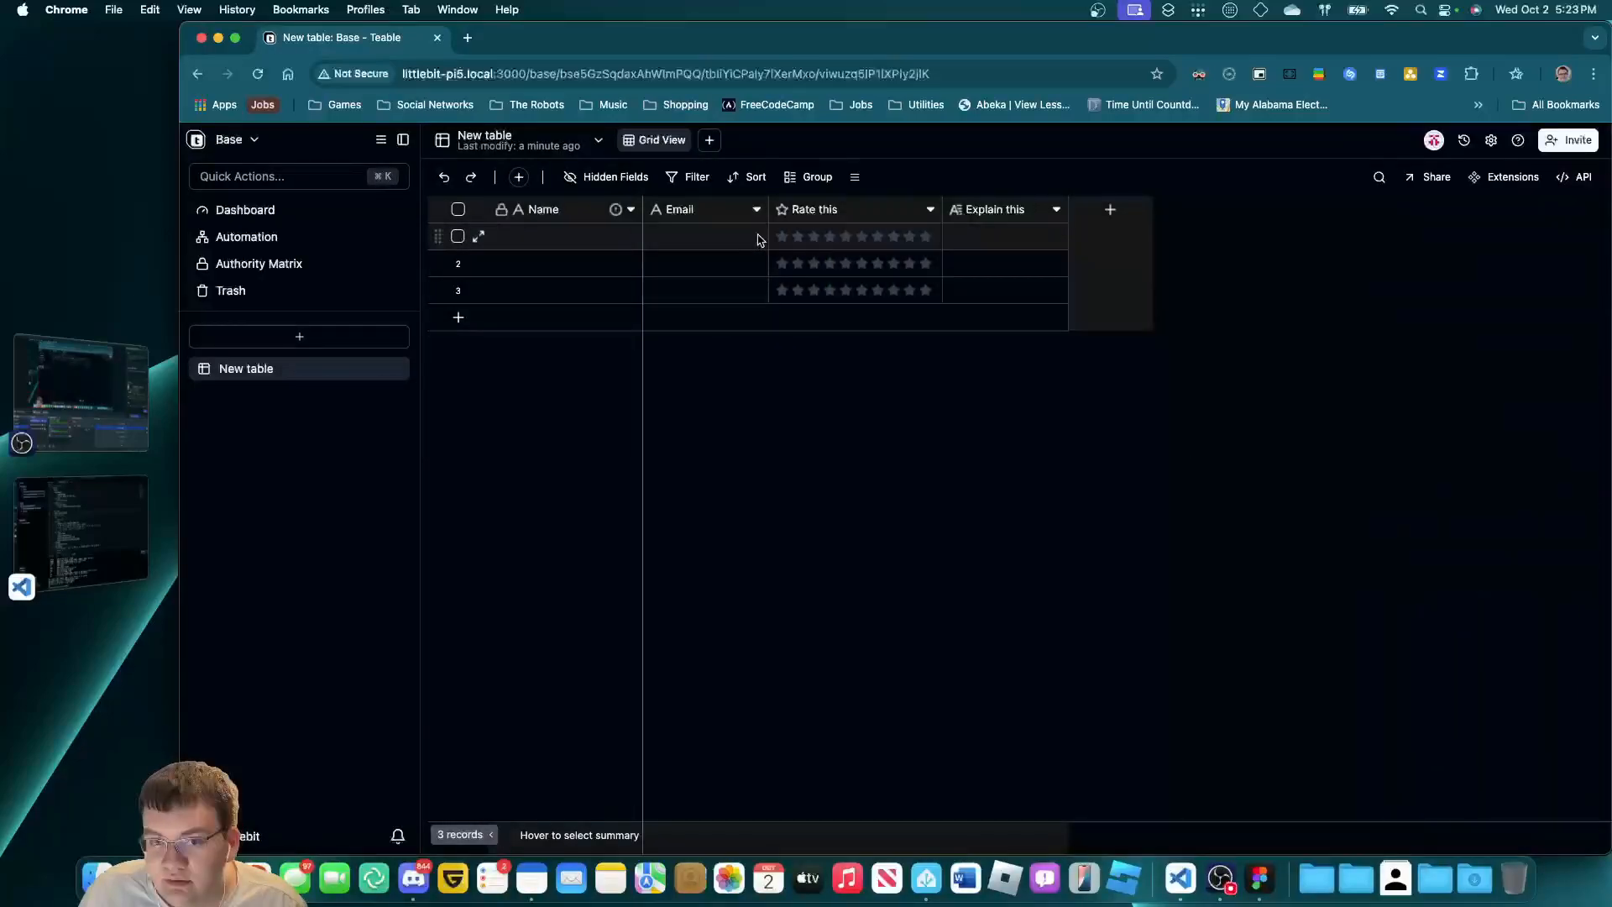
pyautogui.click(757, 209)
pyautogui.click(805, 253)
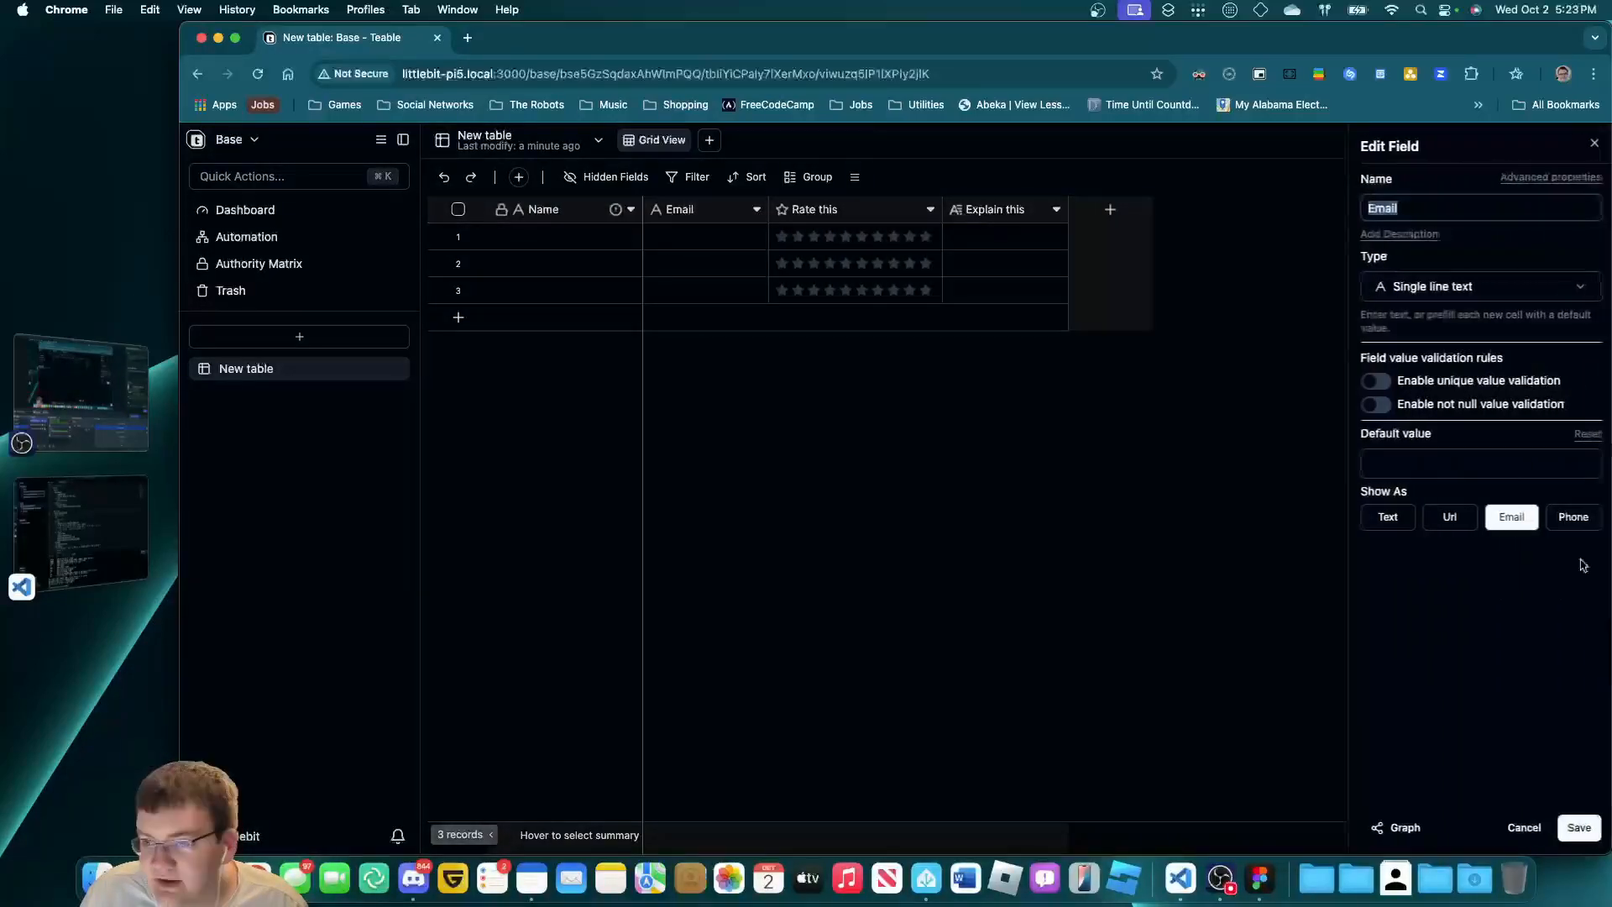
pyautogui.click(1584, 840)
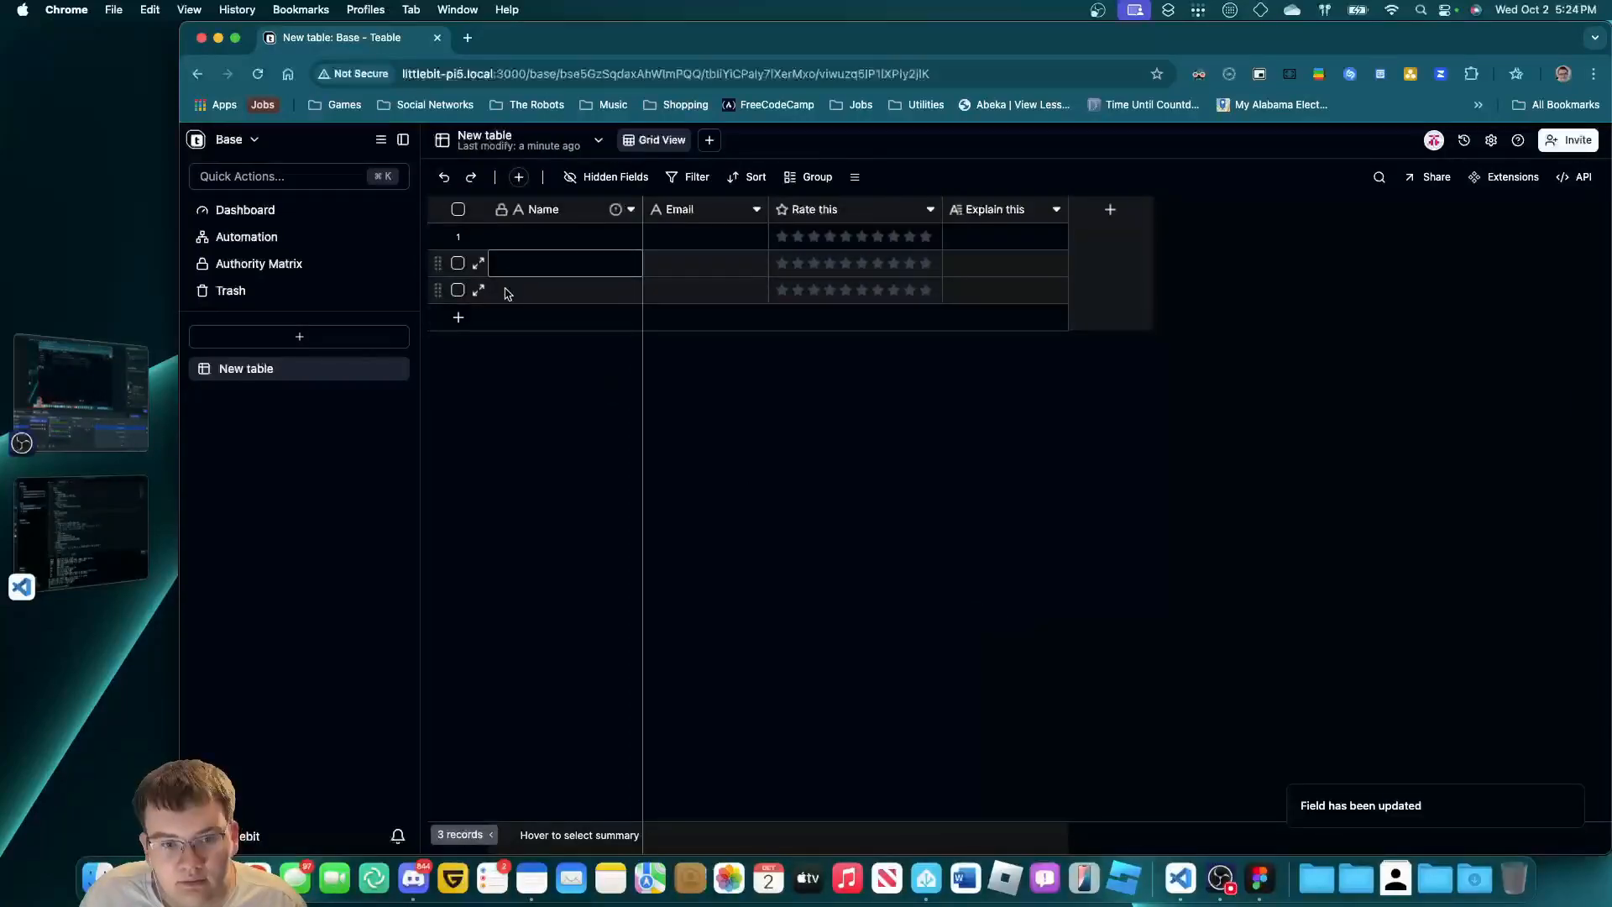
# Delete the three existing records from the table.
pyautogui.click(457, 236)
pyautogui.click(458, 263)
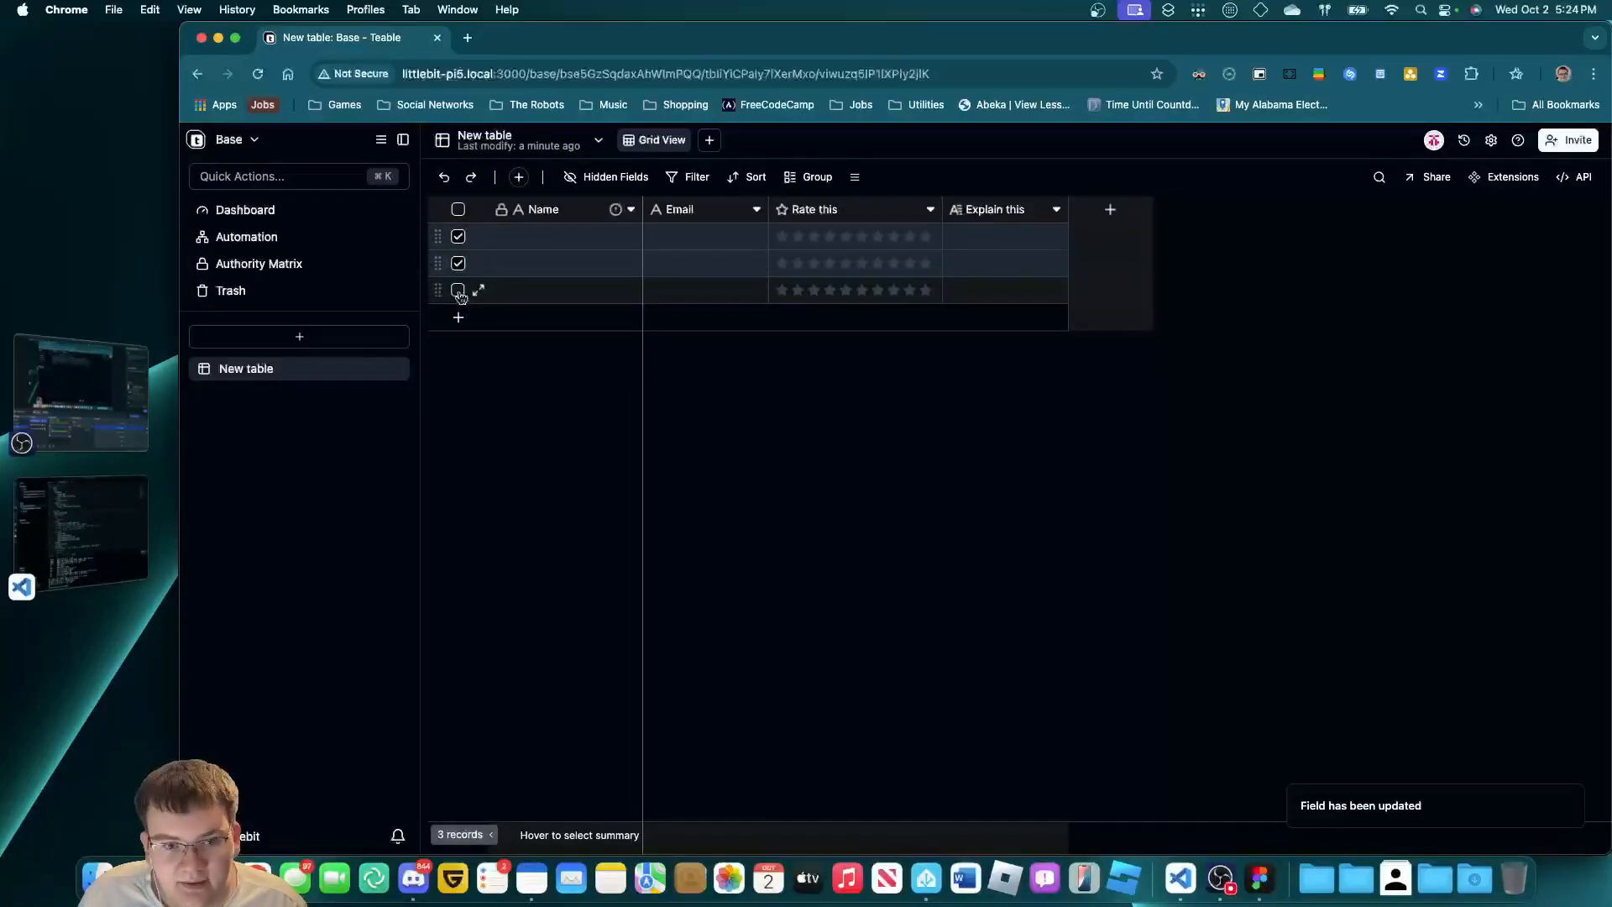
pyautogui.click(458, 290)
pyautogui.rightClick(575, 289)
pyautogui.click(682, 302)
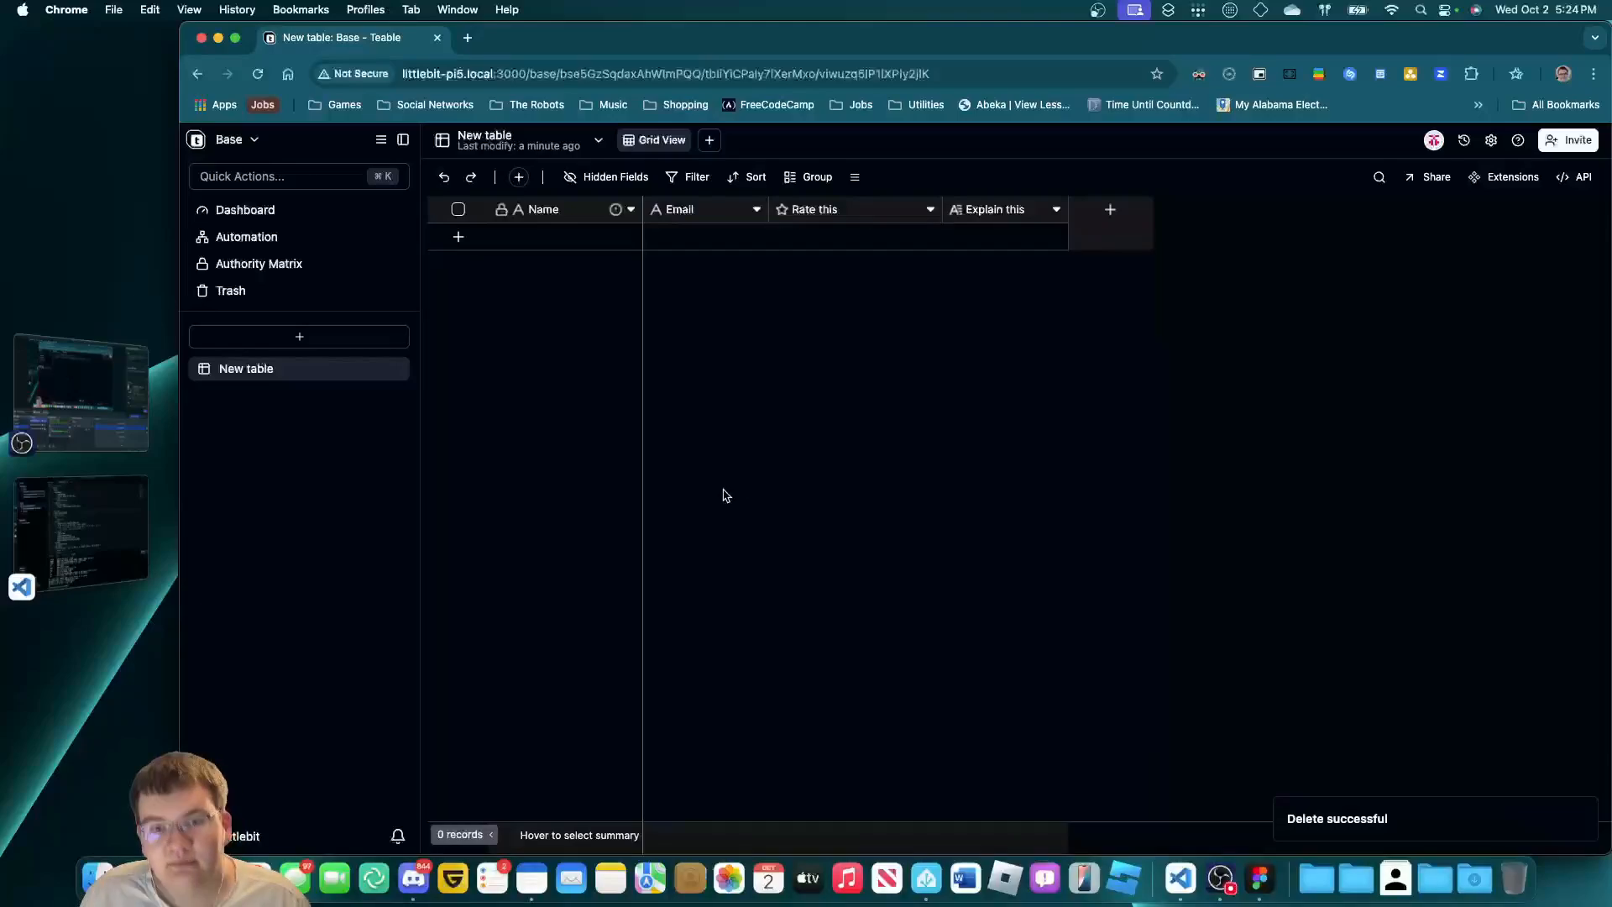
# Add a period to the Name field's description so it reads 'Put your name here.'.
pyautogui.click(631, 209)
pyautogui.click(540, 237)
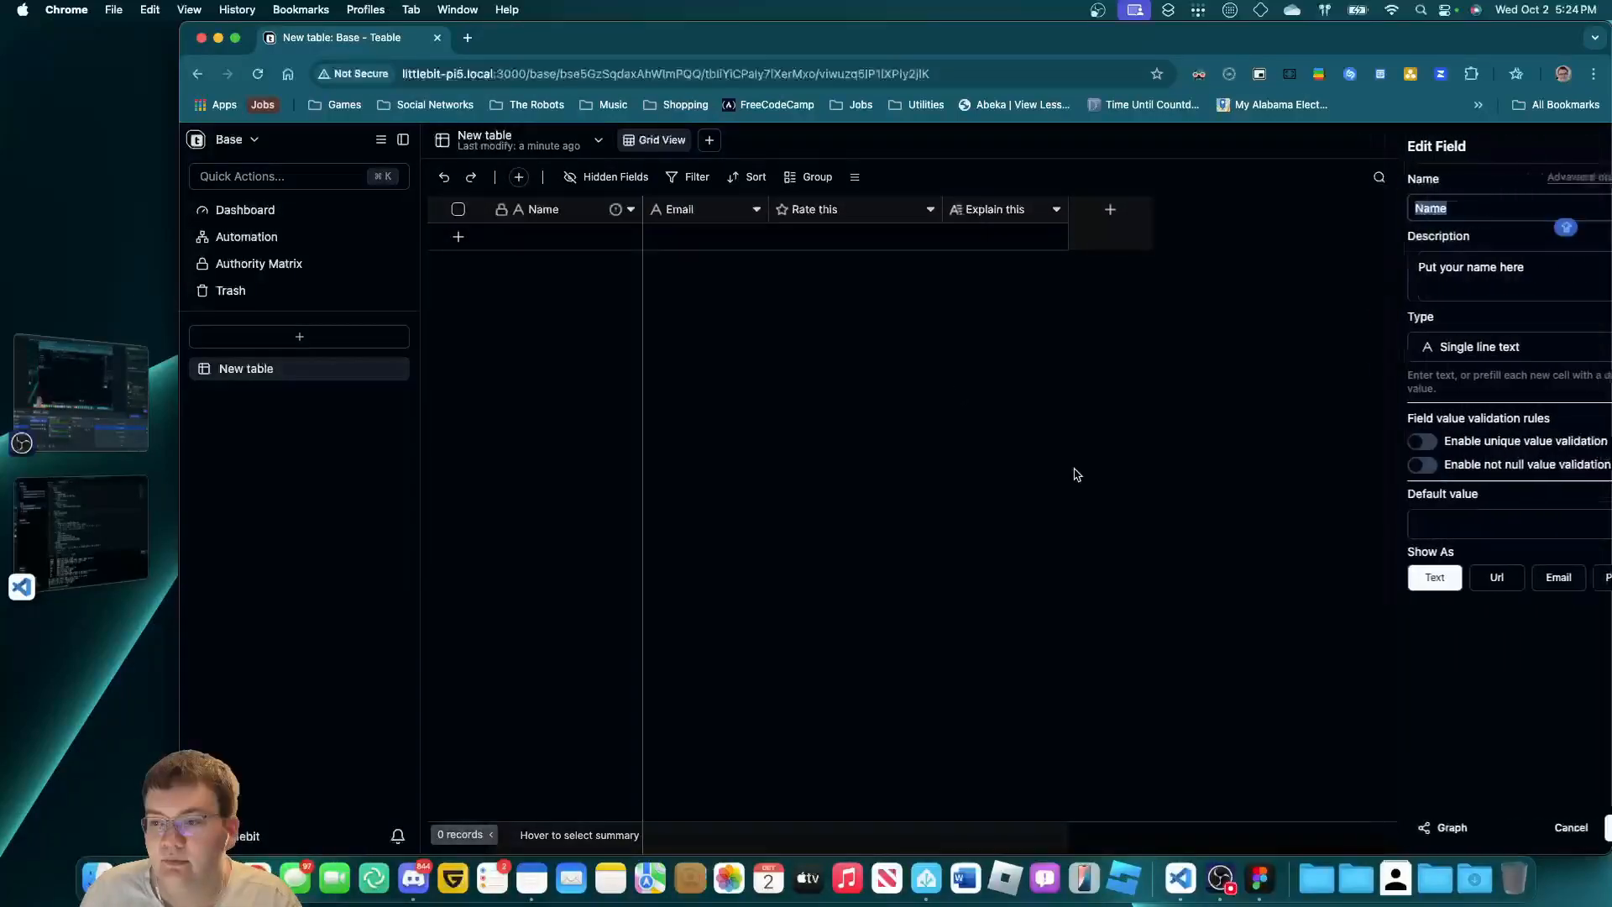
pyautogui.click(1525, 266)
pyautogui.write('.')
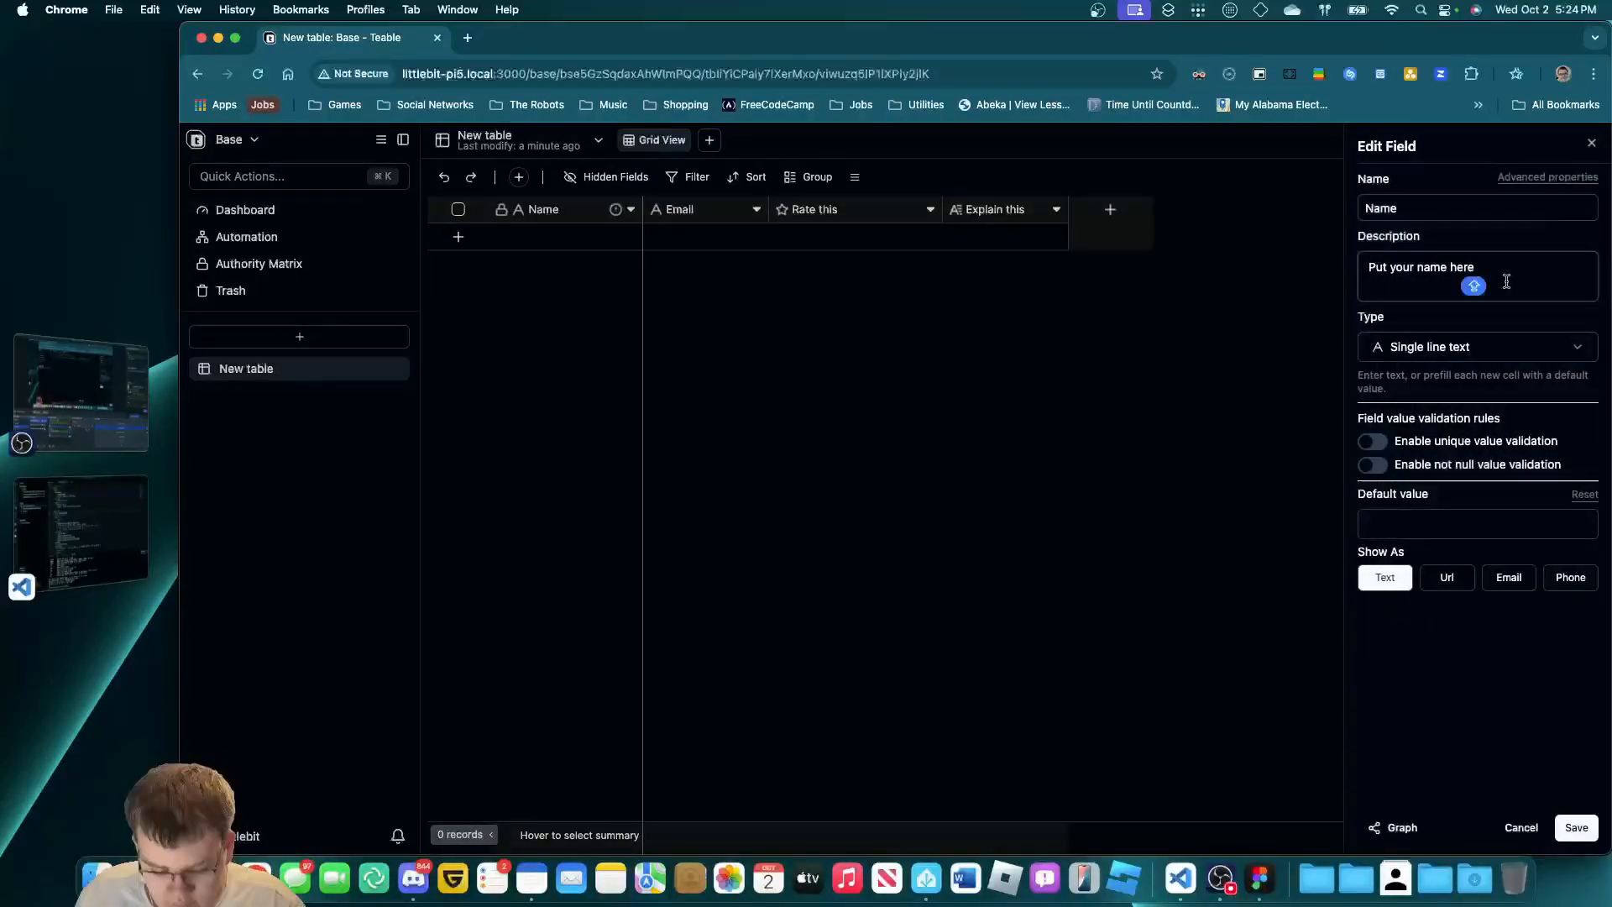
pyautogui.click(1576, 827)
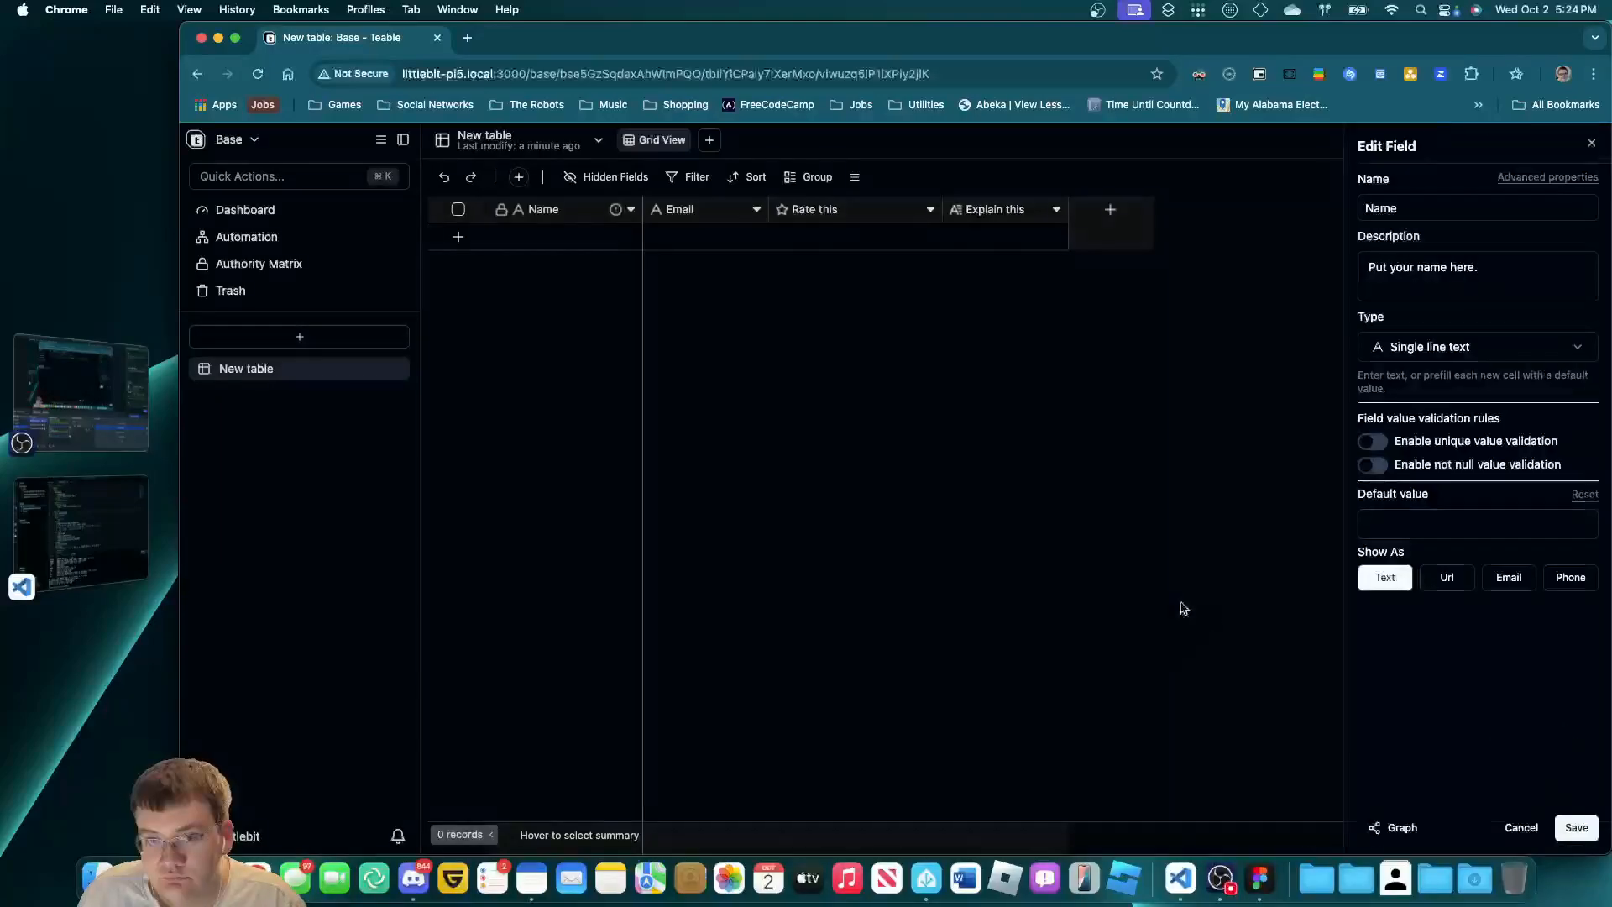
# Keep the Name field as single line text and save its settings.
pyautogui.click(630, 209)
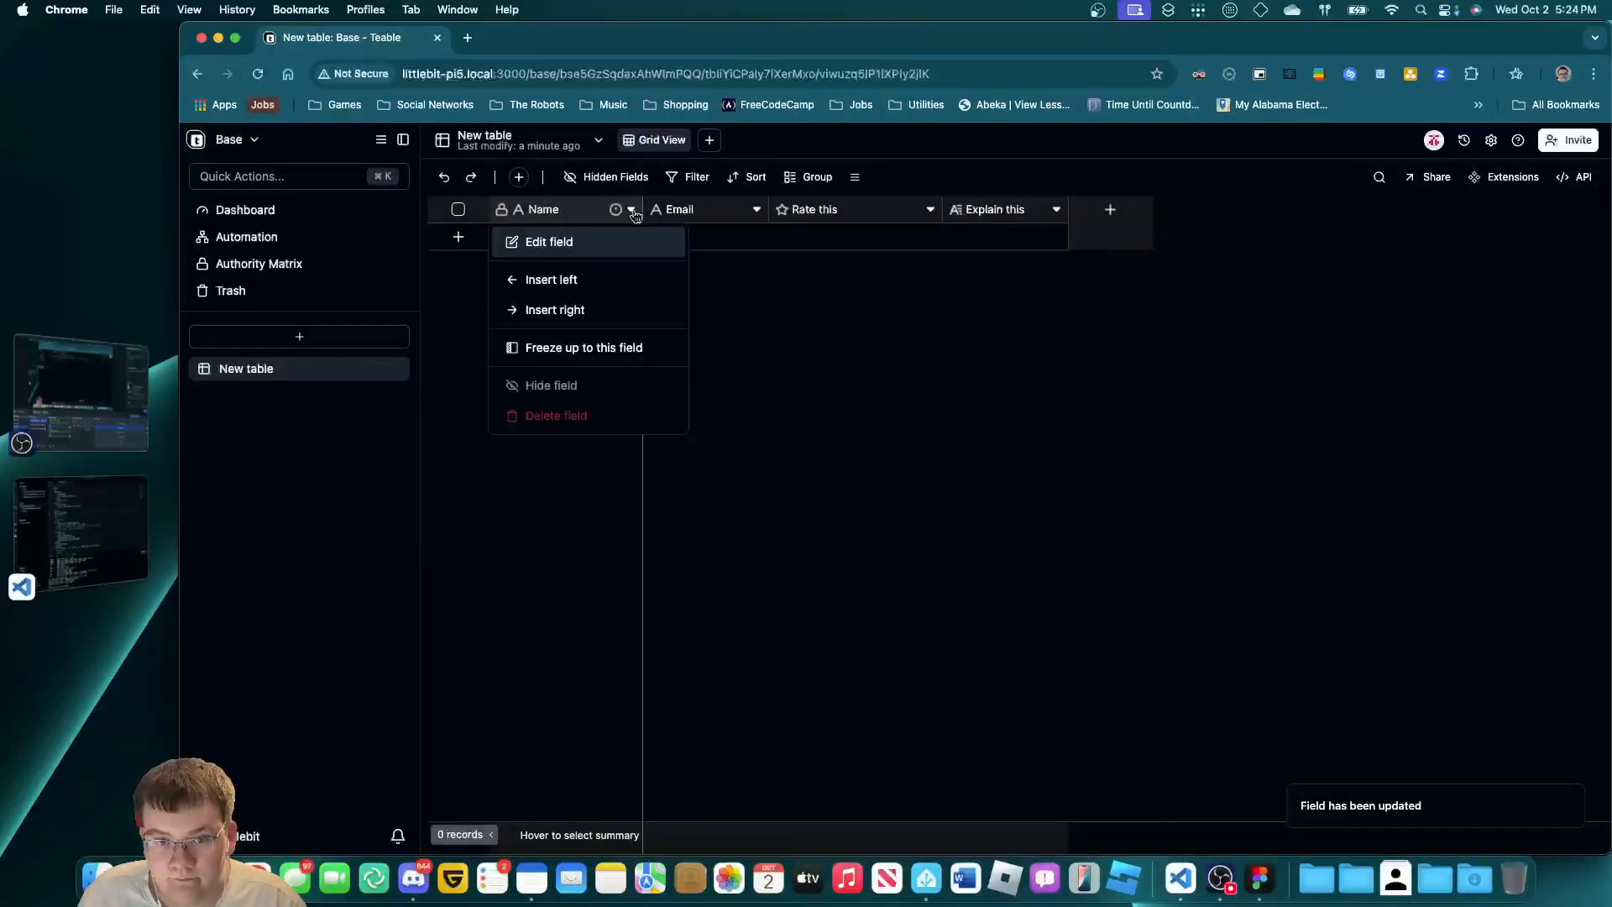
pyautogui.click(669, 239)
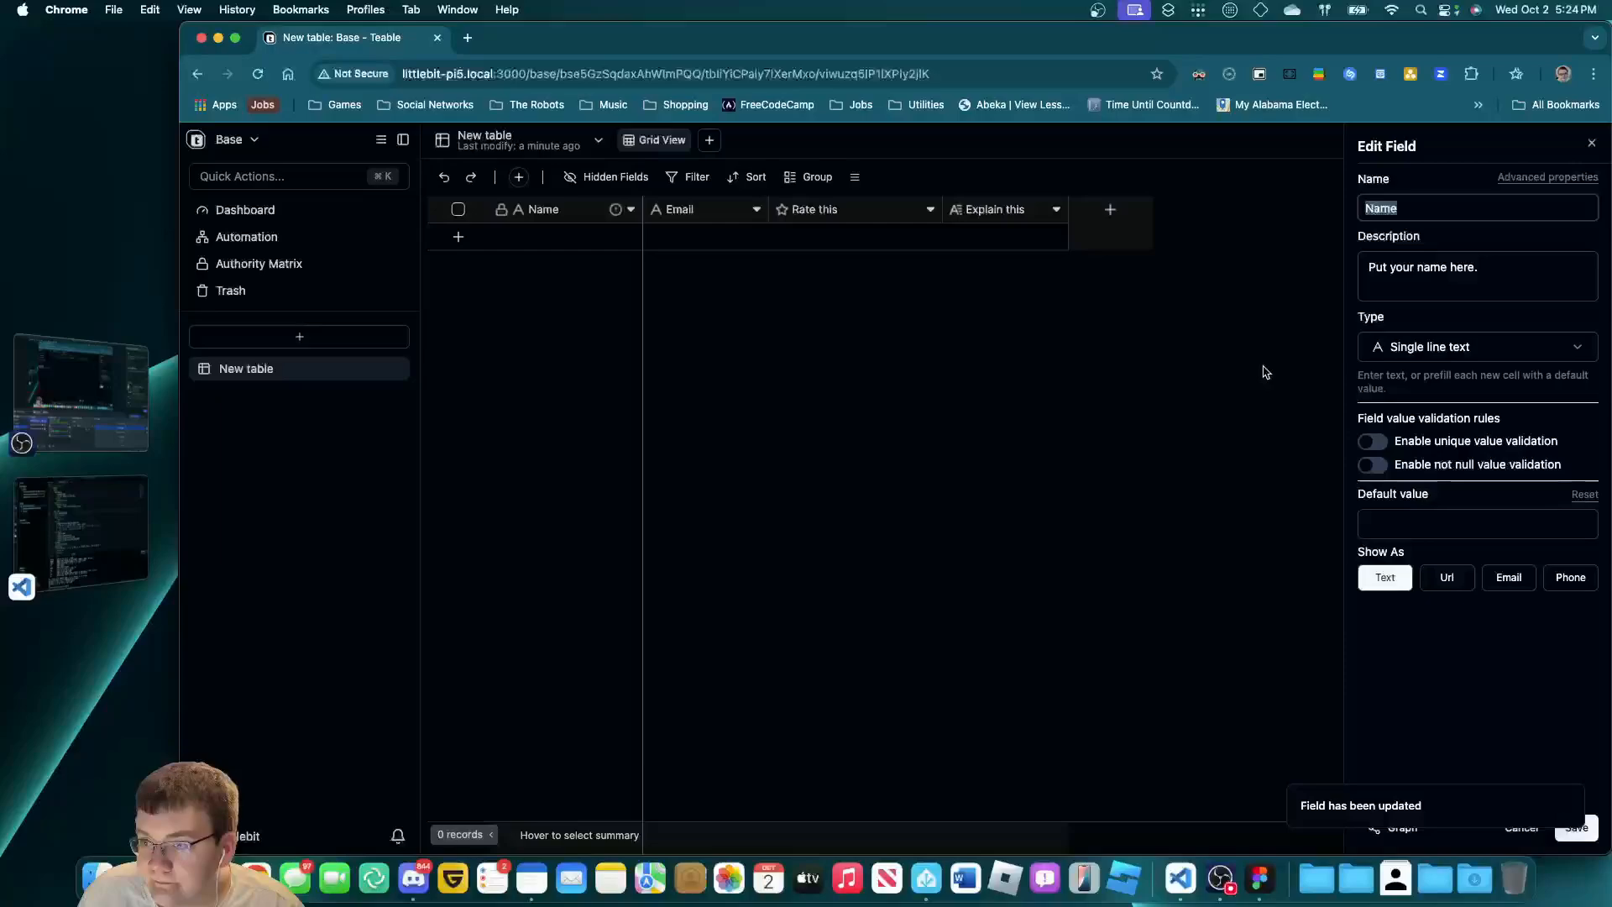
pyautogui.click(1417, 360)
pyautogui.click(1347, 370)
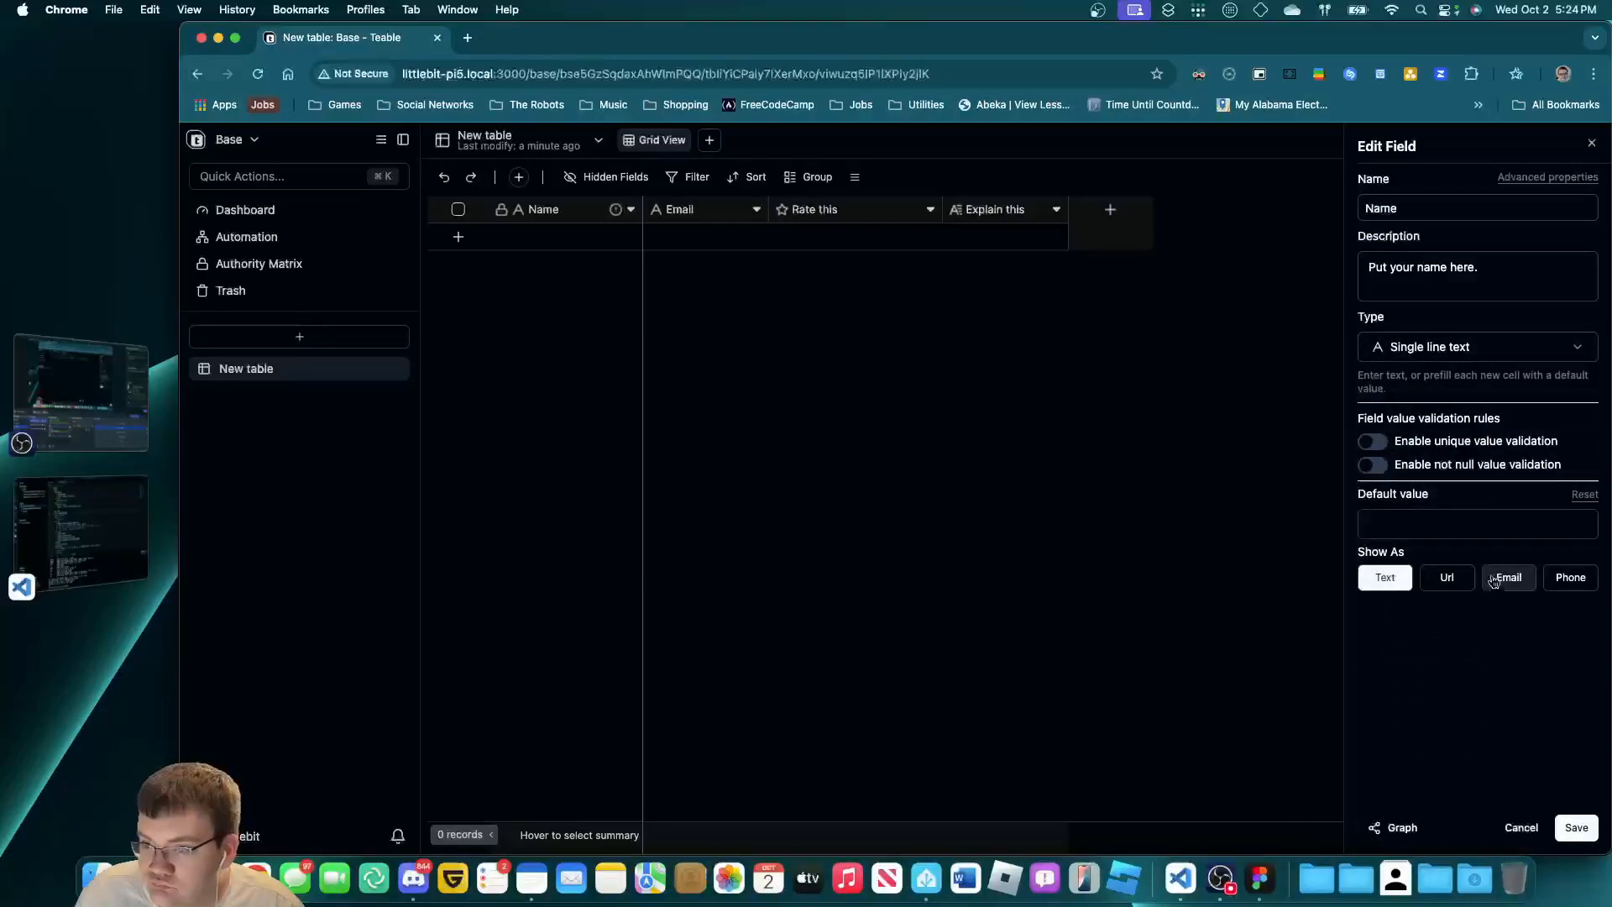
pyautogui.click(1576, 828)
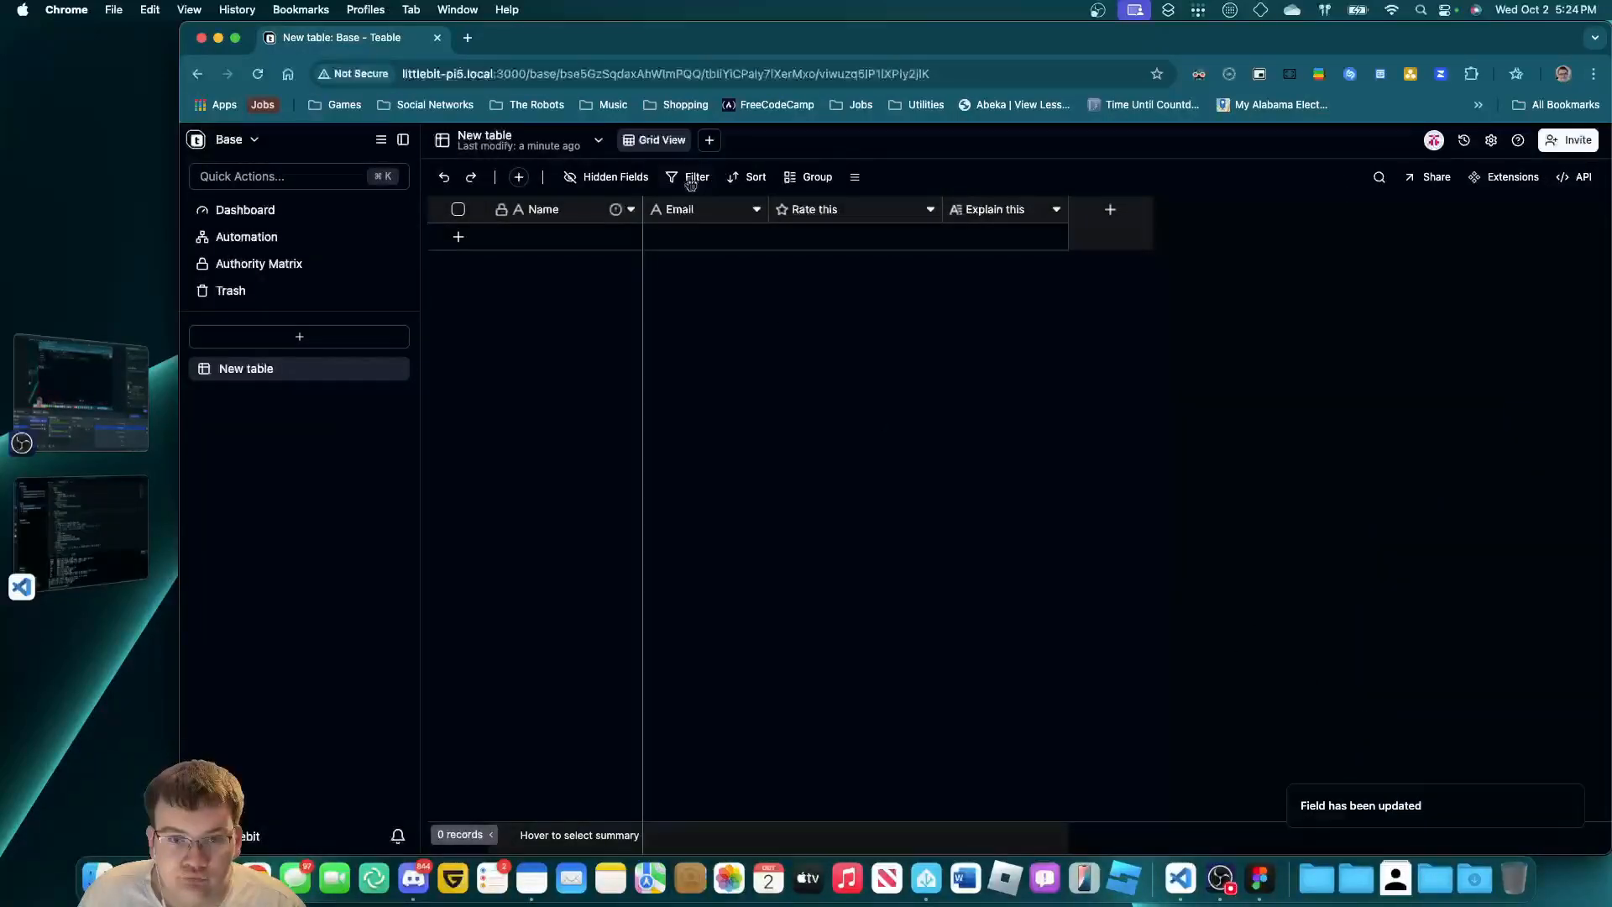
pyautogui.click(709, 140)
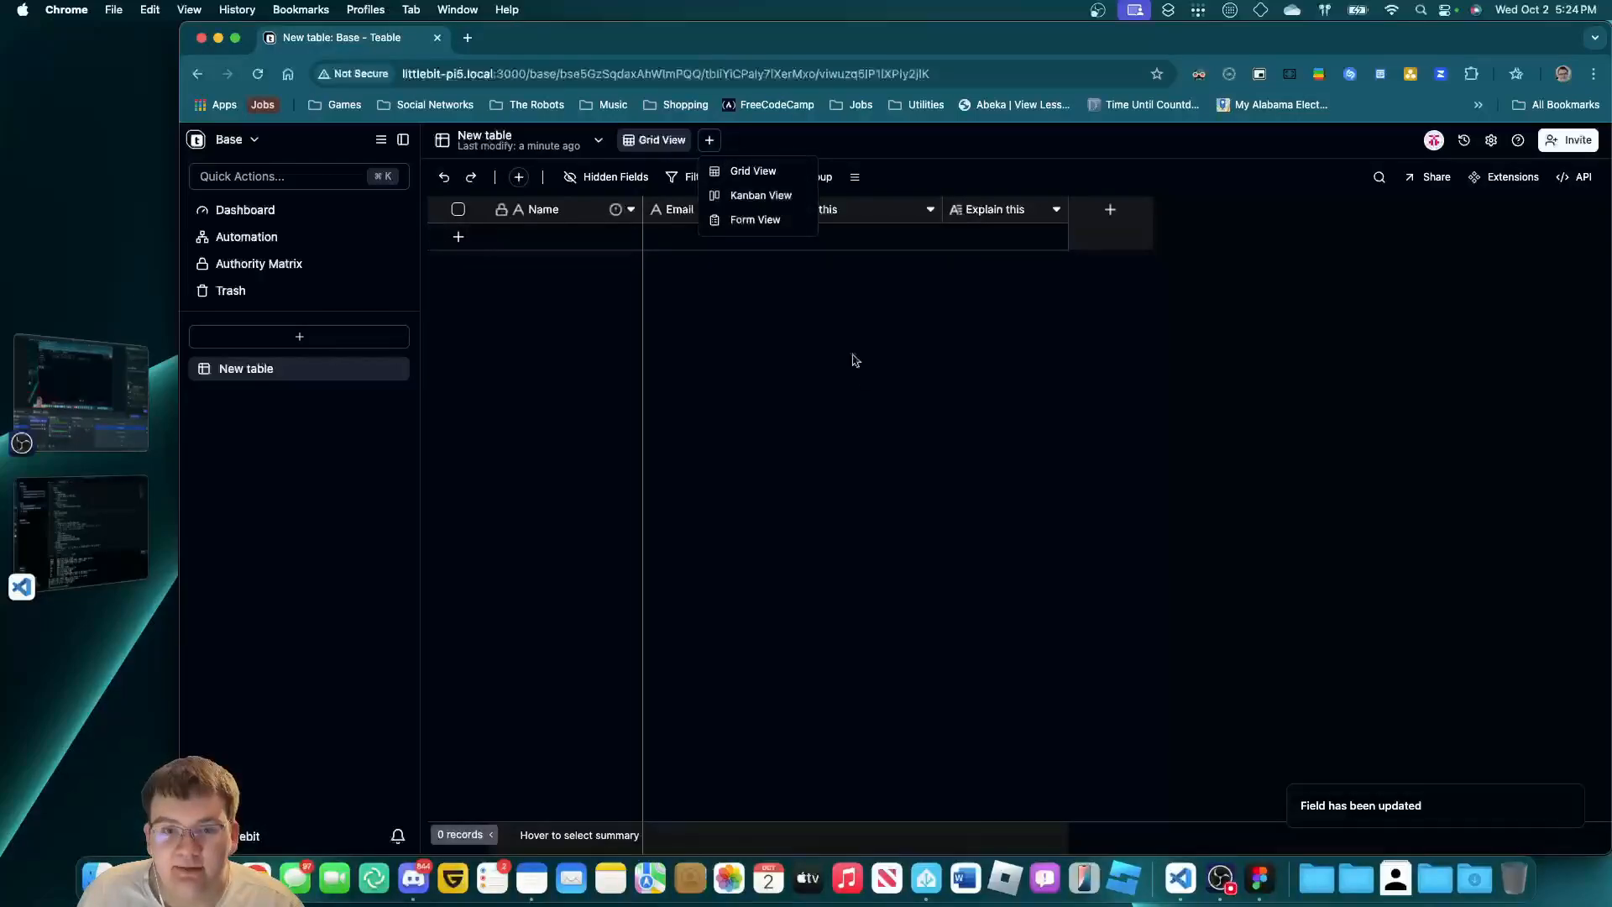
# Add a form view titled 'Example Rating Form'.
pyautogui.click(789, 222)
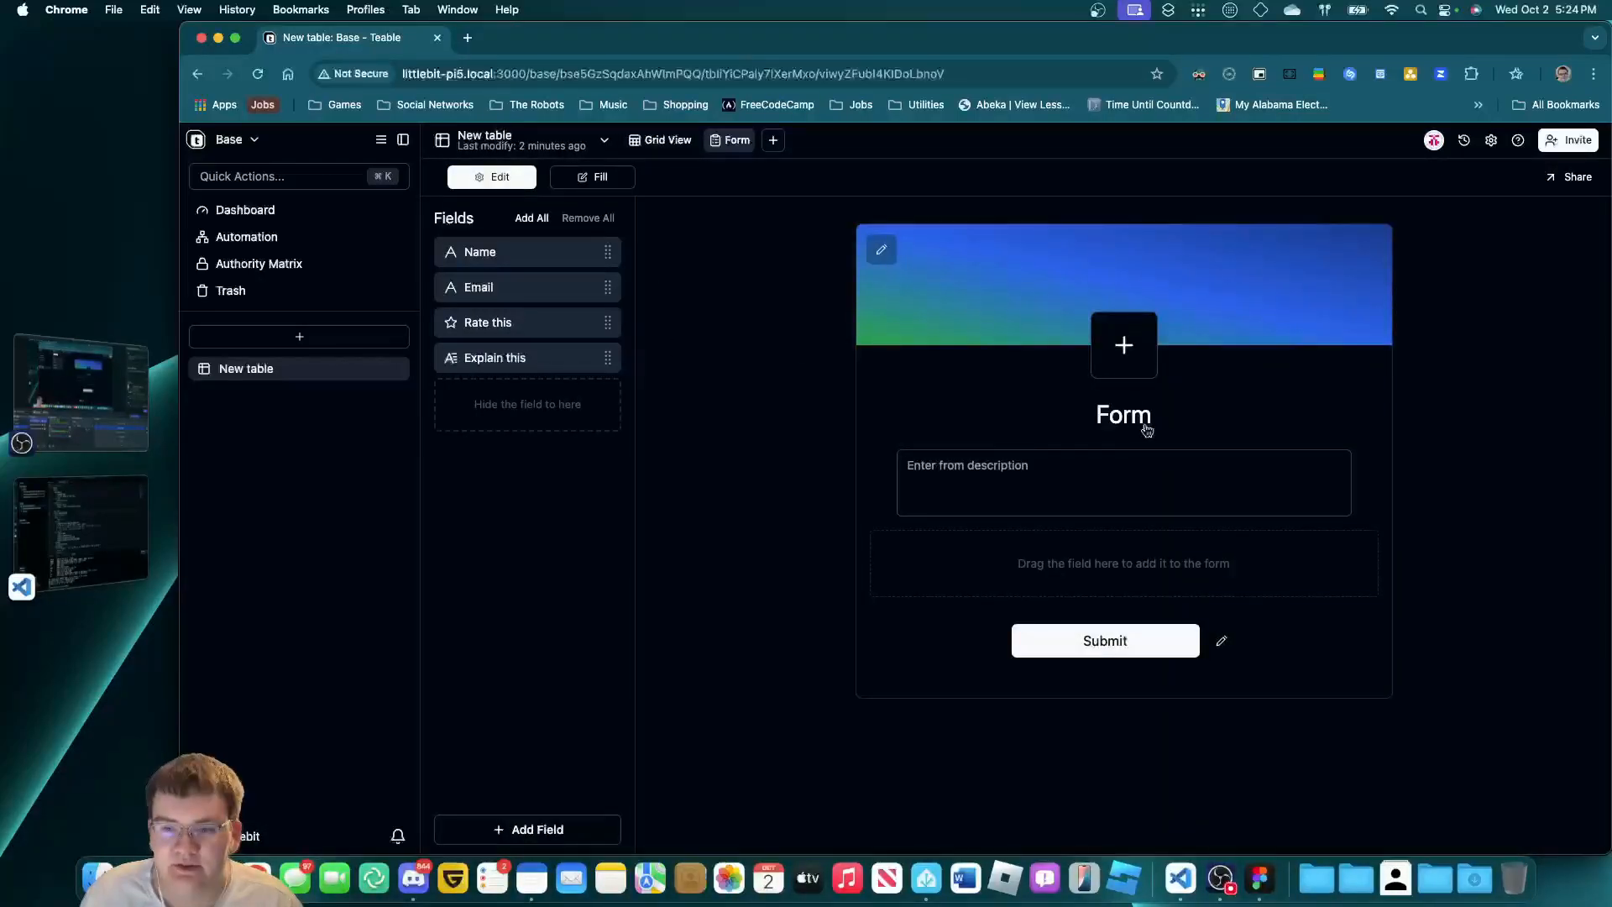
pyautogui.click(1144, 425)
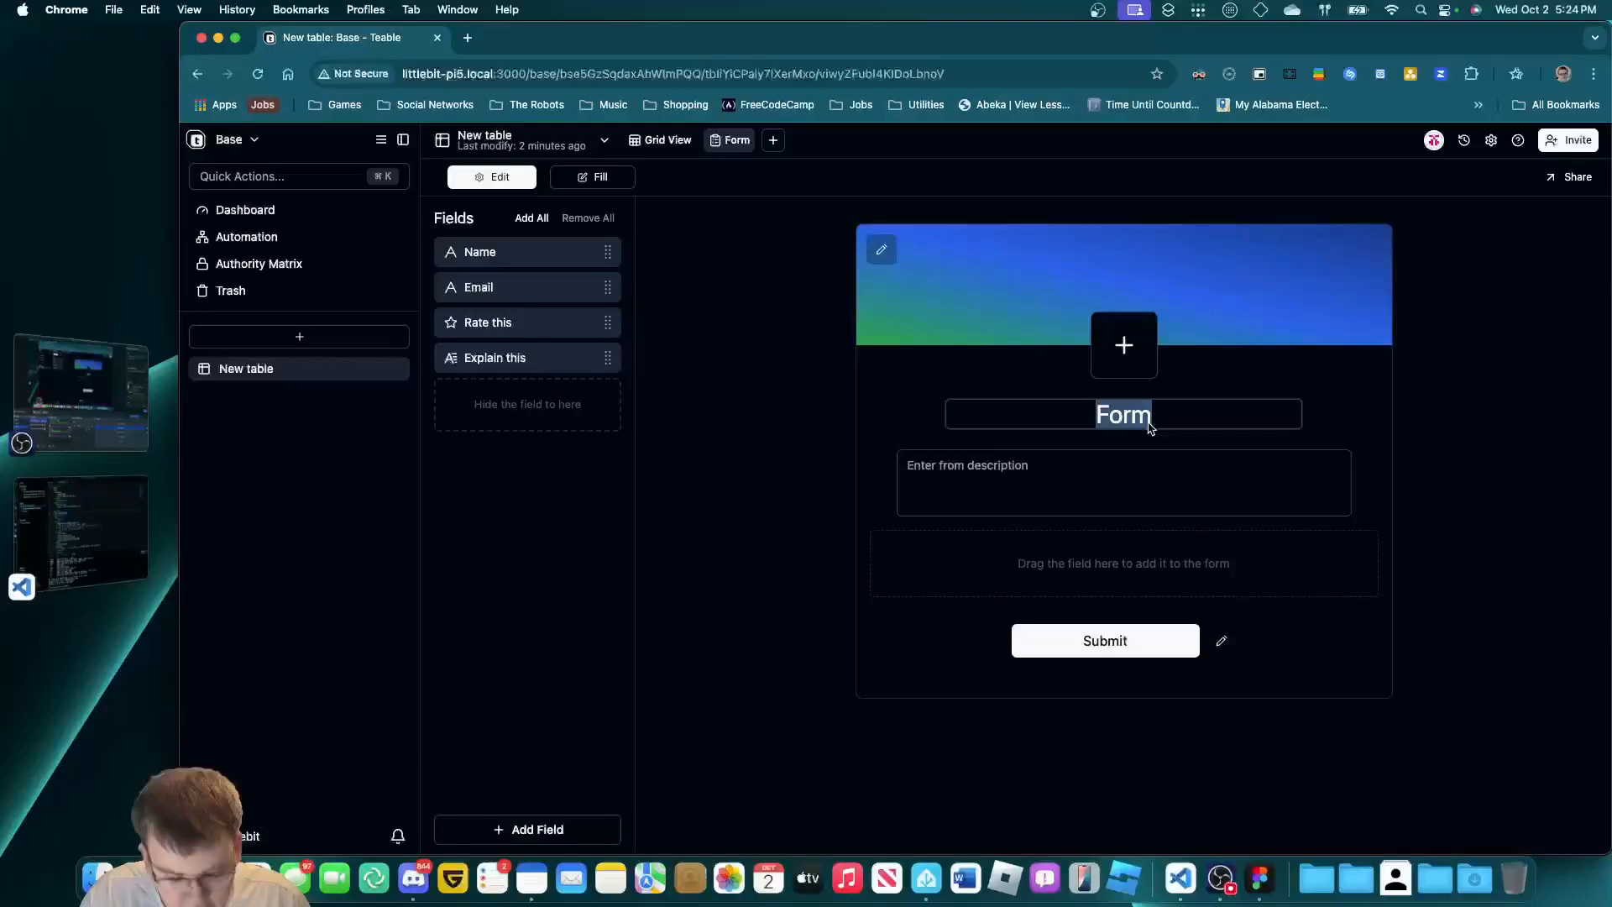
pyautogui.write('Exa')
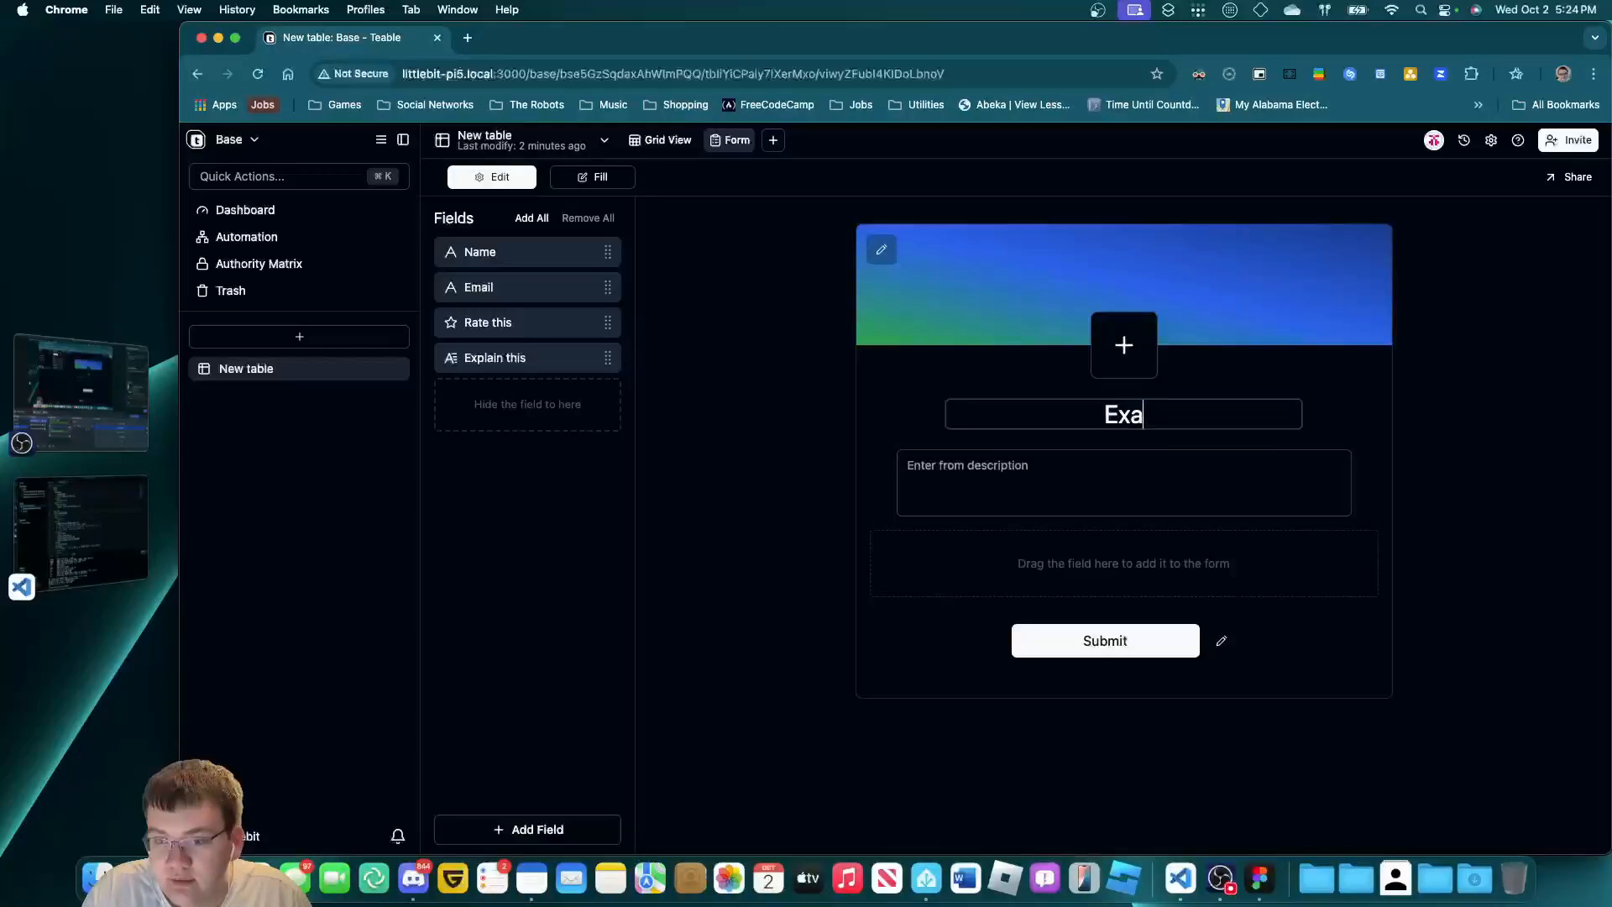
pyautogui.write('mple Rating Form')
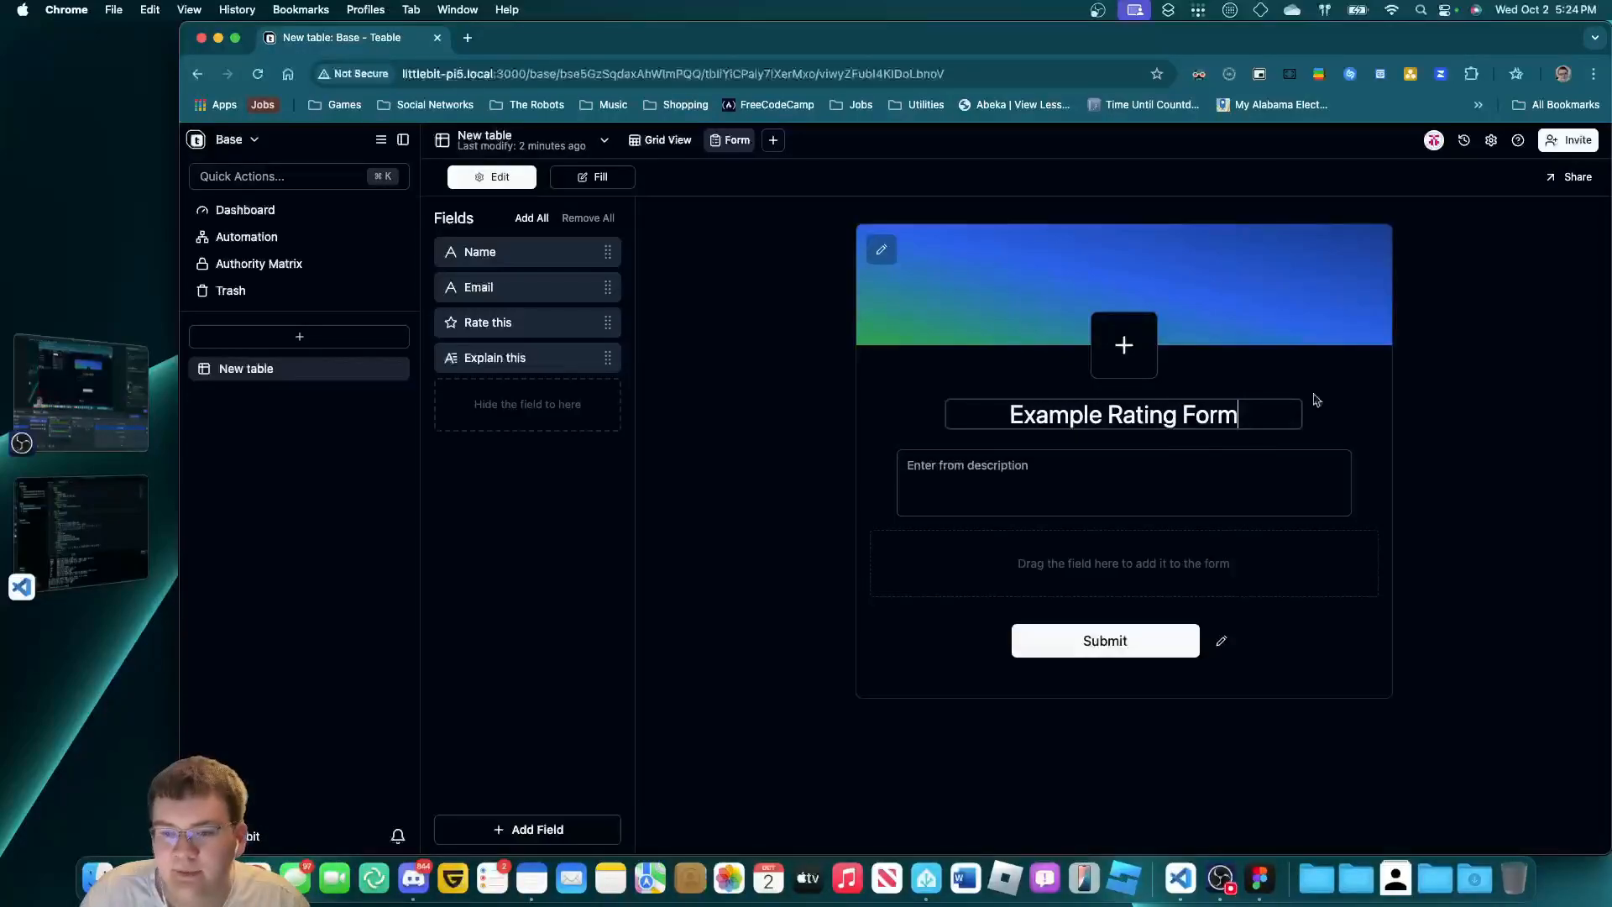
pyautogui.click(1457, 399)
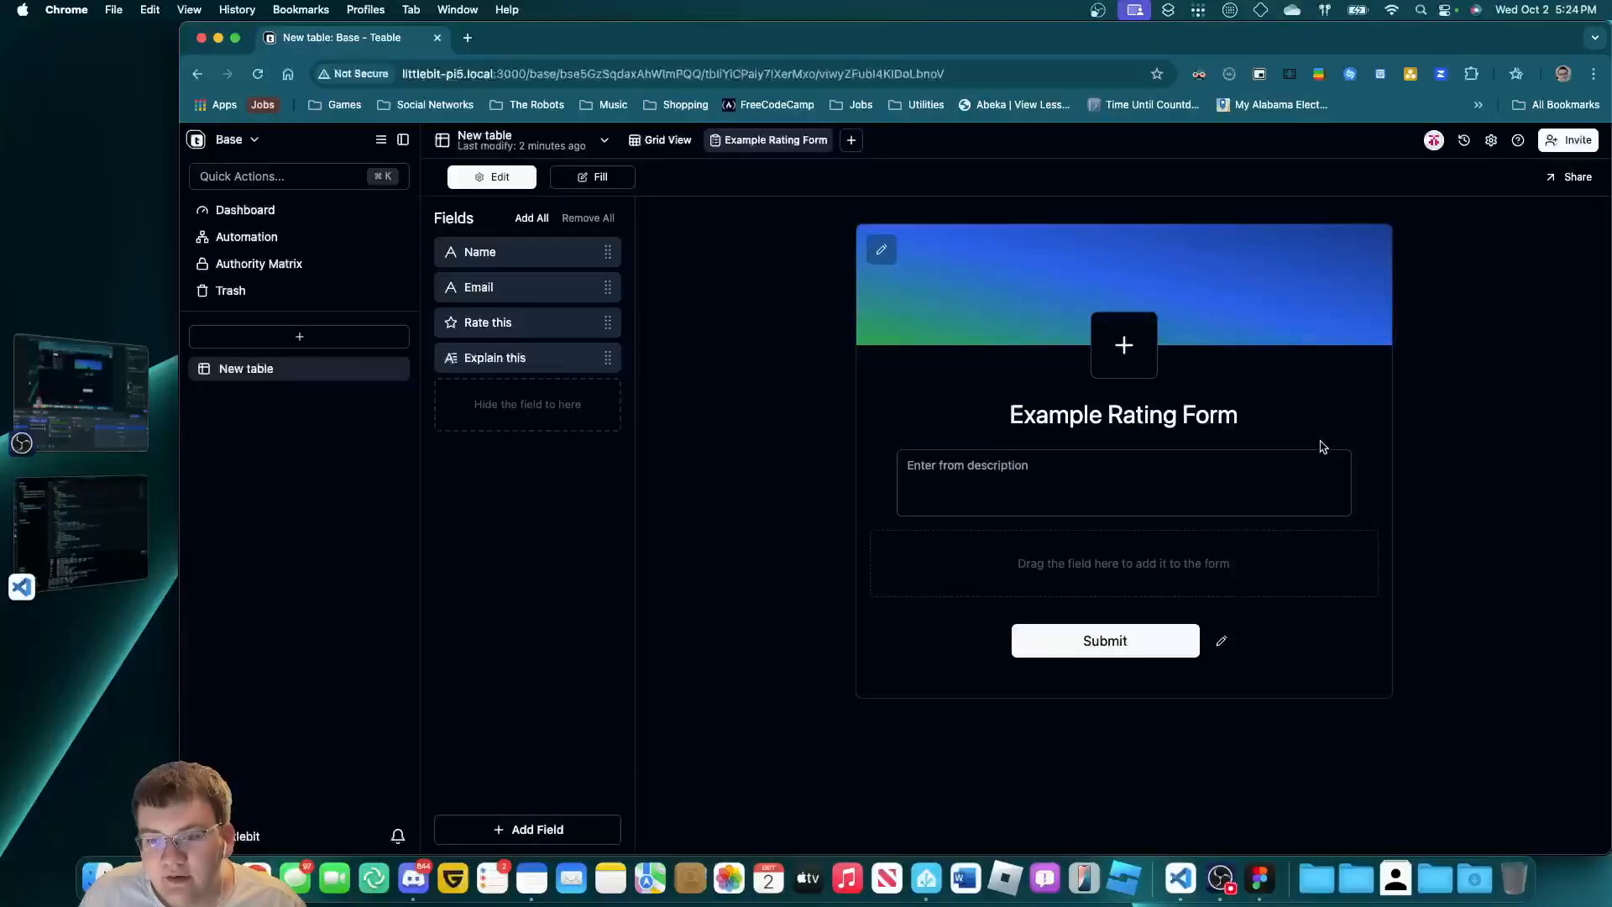
# Put all four fields on the form and make Name and Rate this required.
pyautogui.click(531, 218)
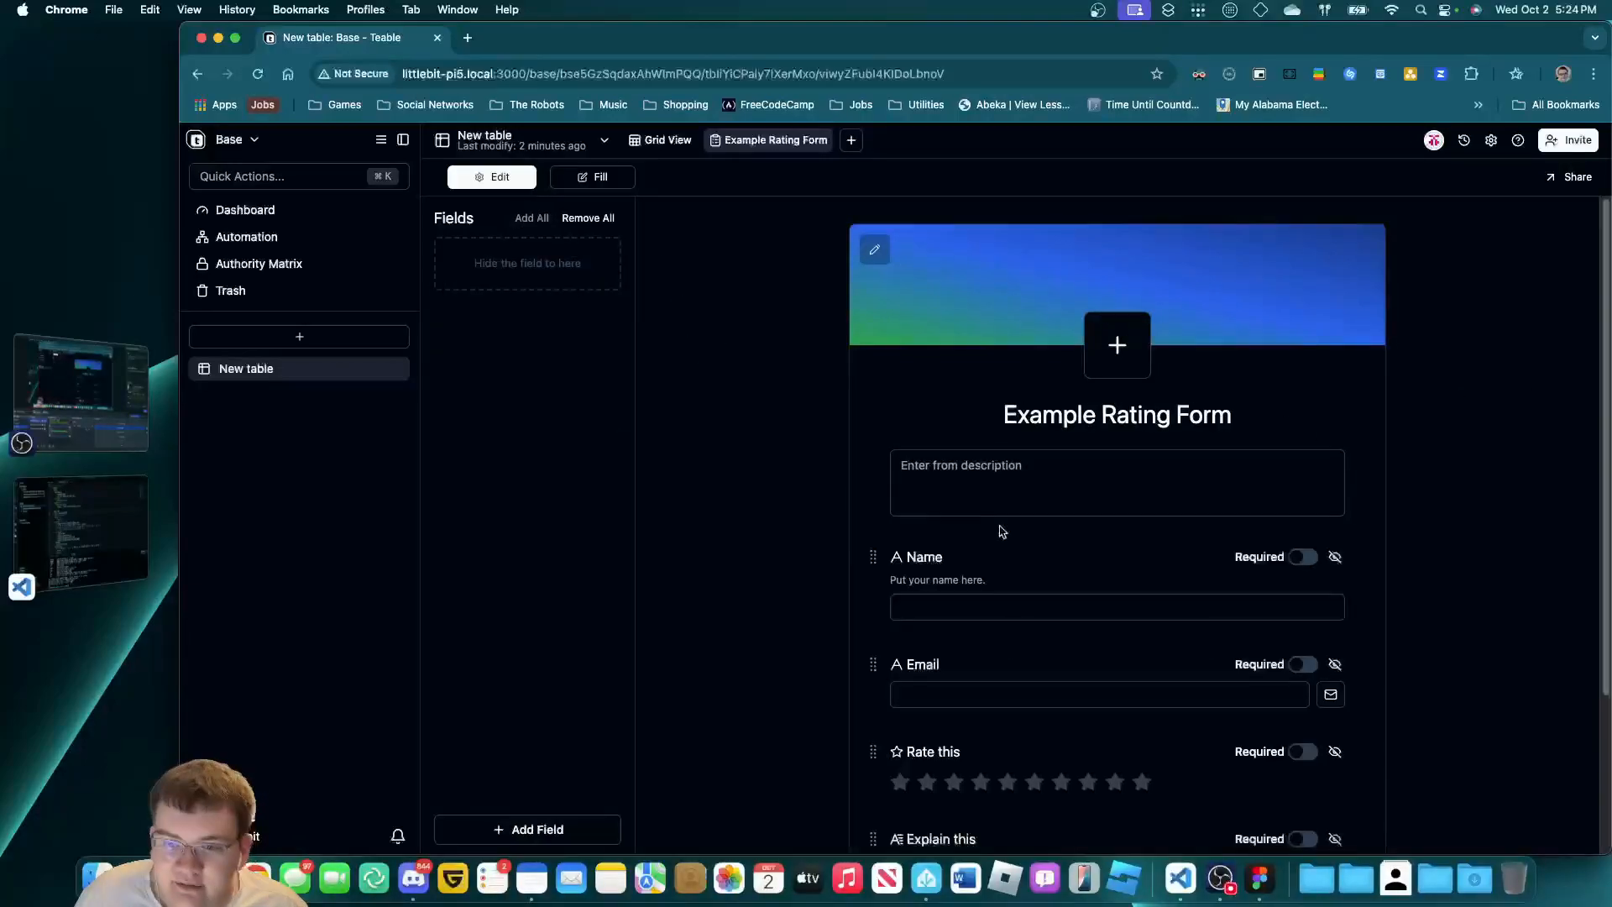
pyautogui.scroll(-3, 1060, 543)
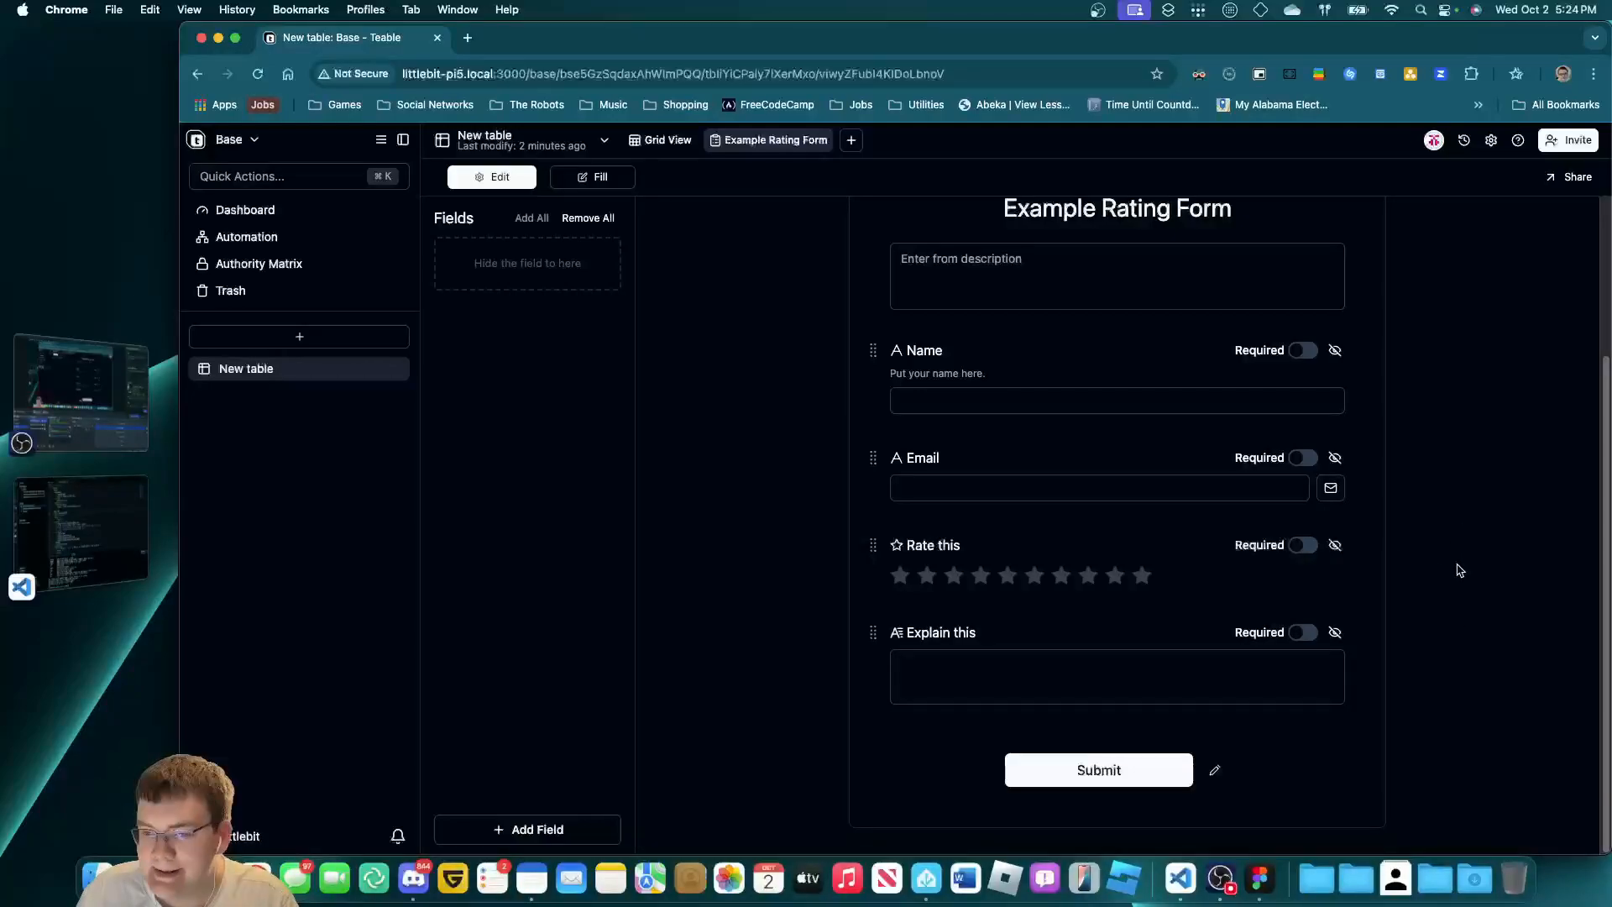
pyautogui.scroll(1, 1460, 570)
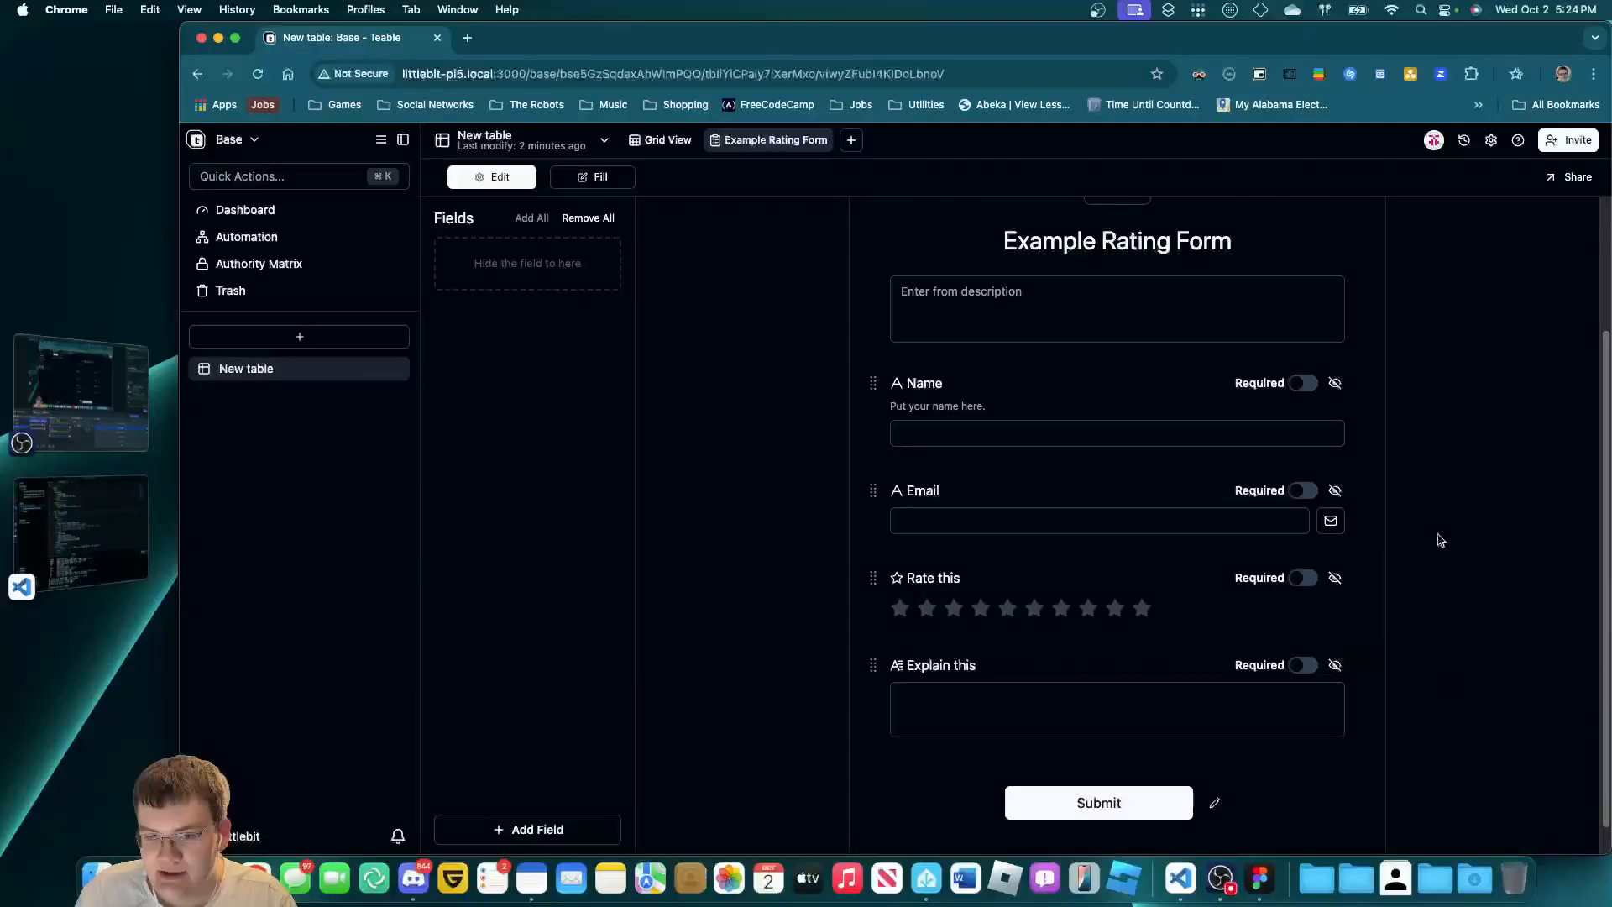
pyautogui.click(1309, 382)
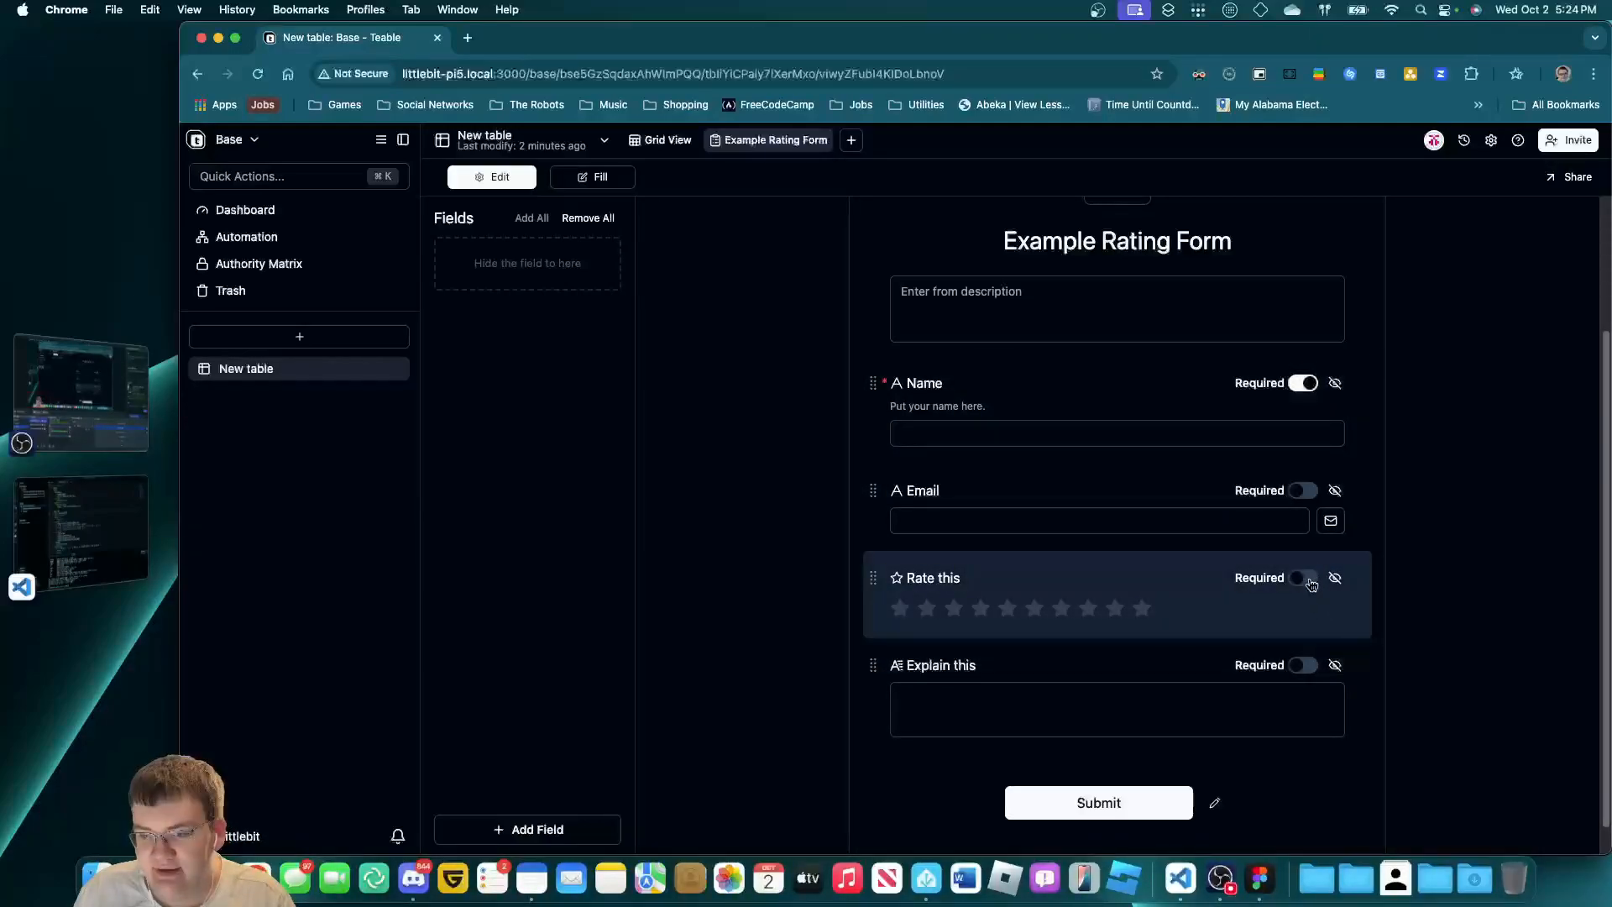
pyautogui.click(1307, 578)
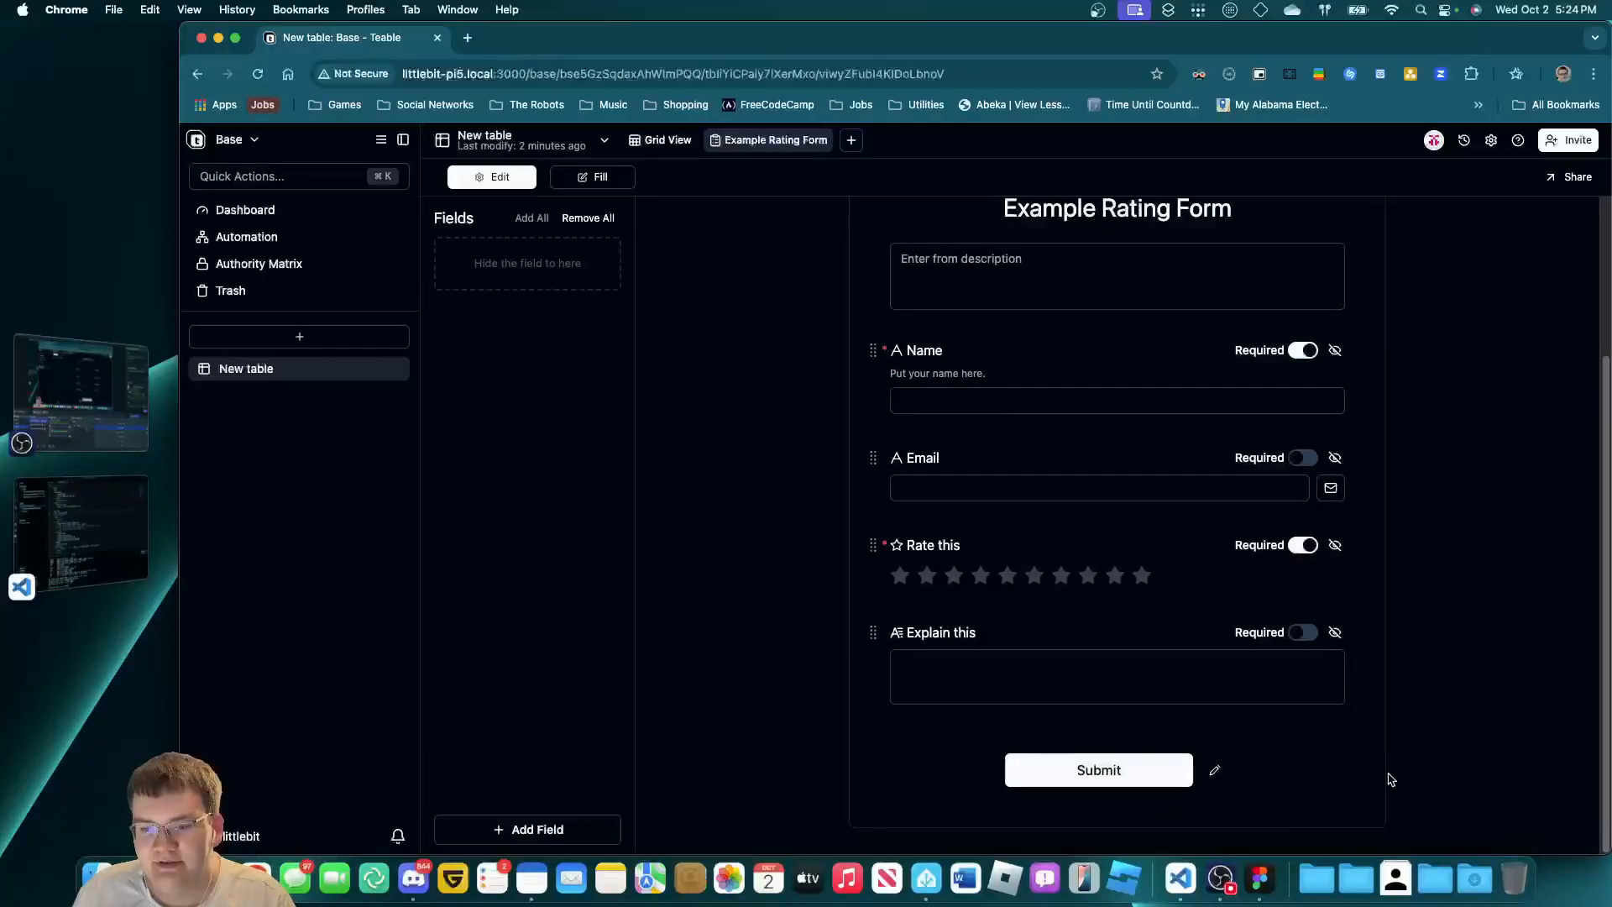
pyautogui.scroll(3, 1327, 588)
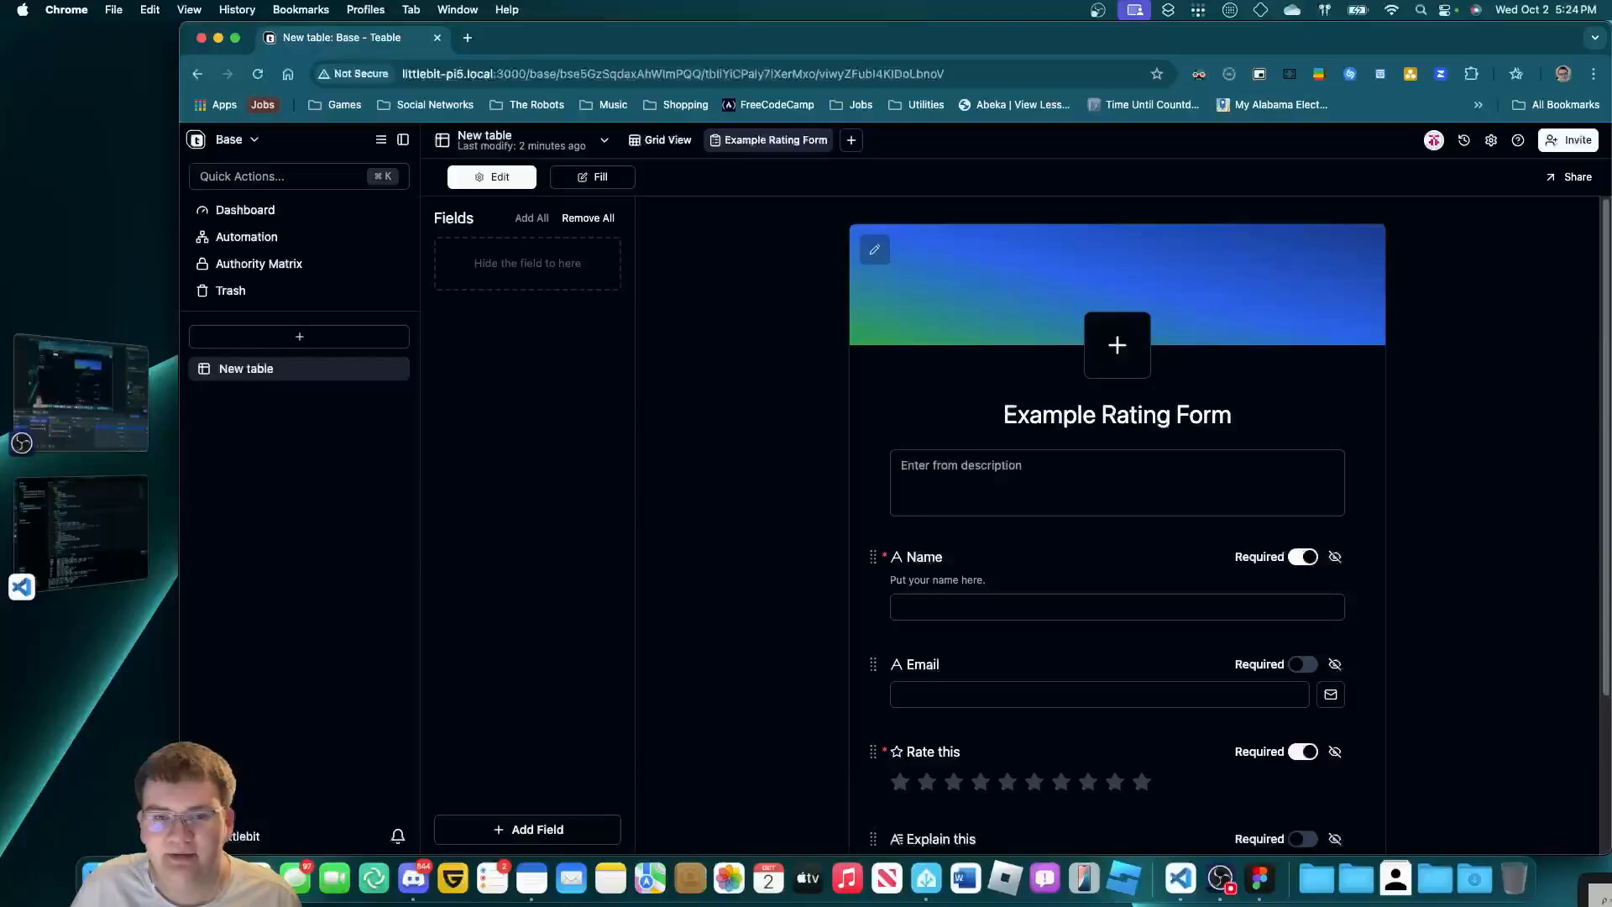
pyautogui.scroll(-3, 1125, 748)
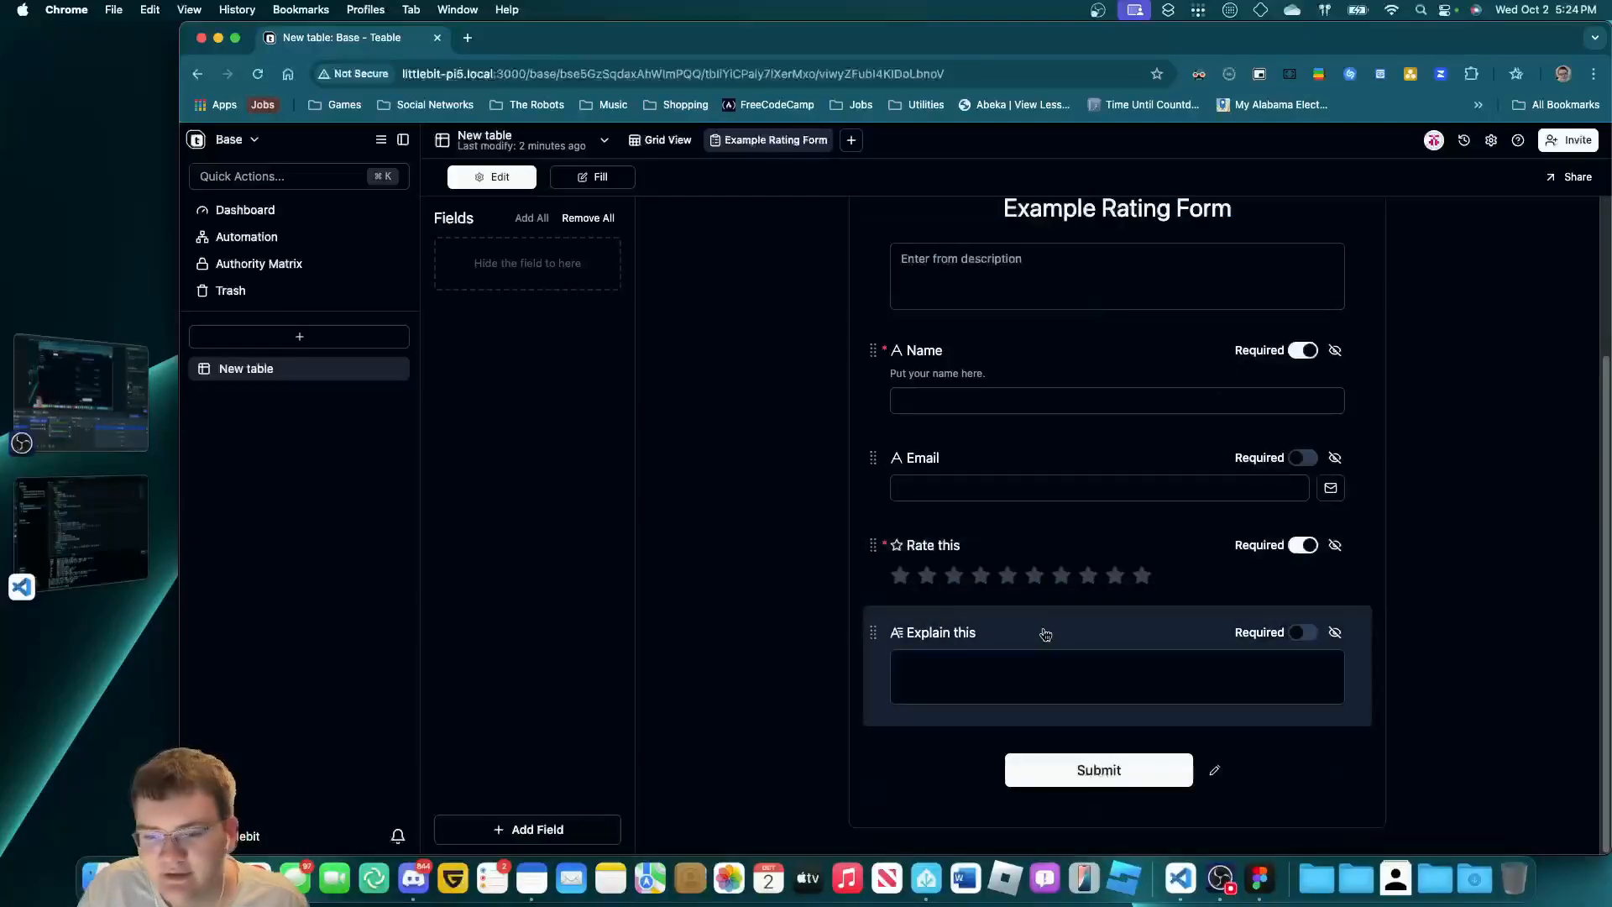
# Turn on public link sharing for the Example Rating Form.
pyautogui.click(1568, 176)
pyautogui.click(1581, 215)
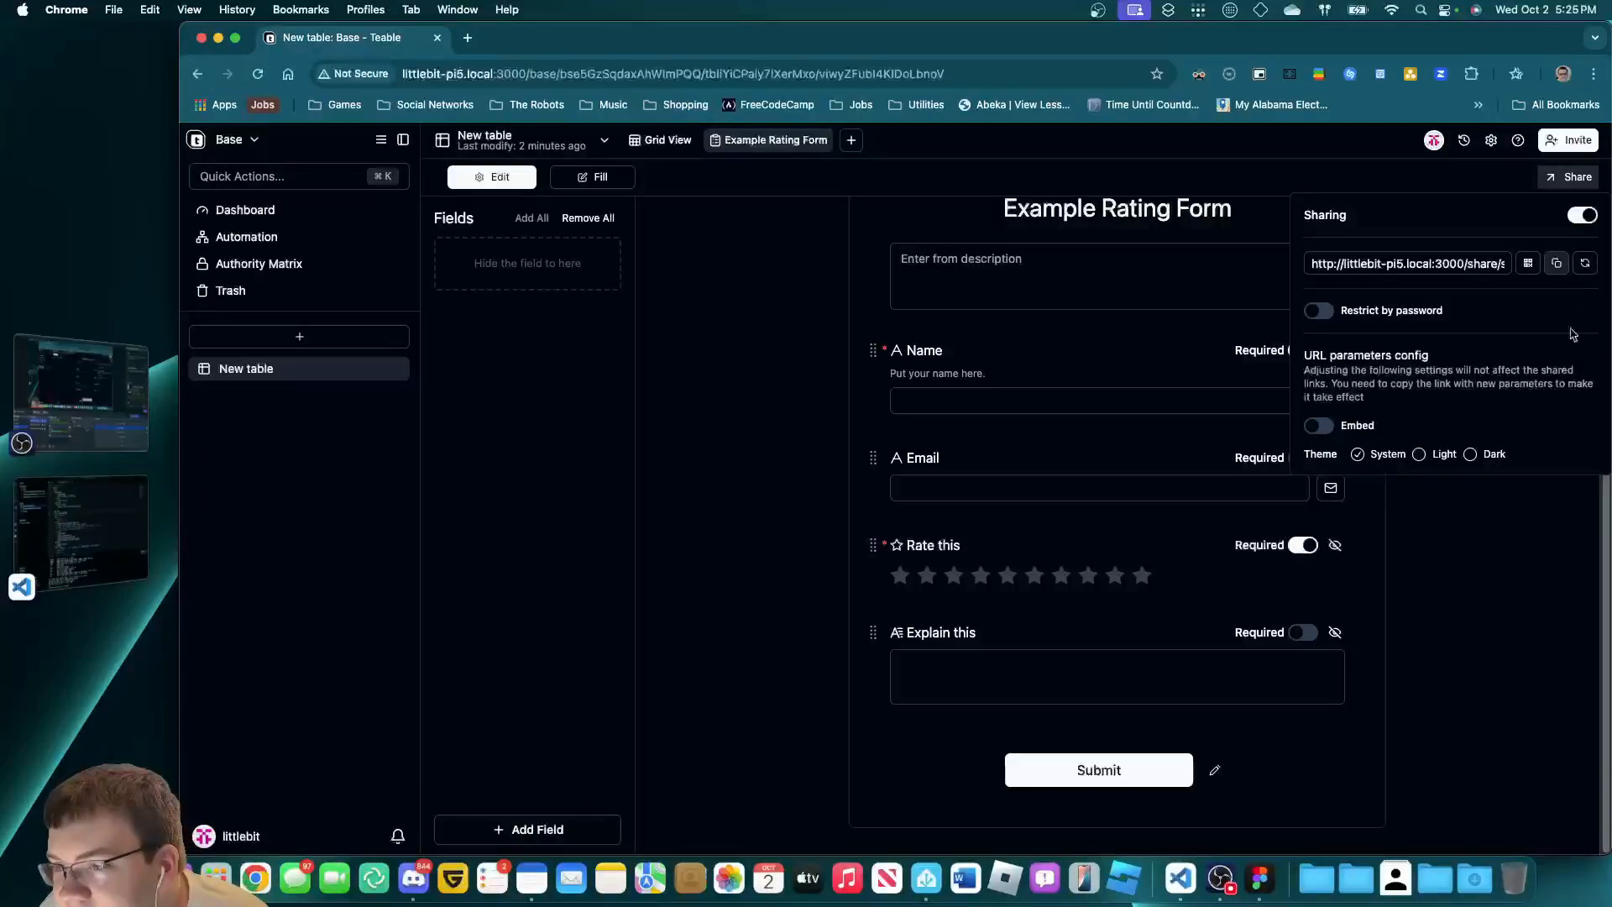
pyautogui.click(1441, 496)
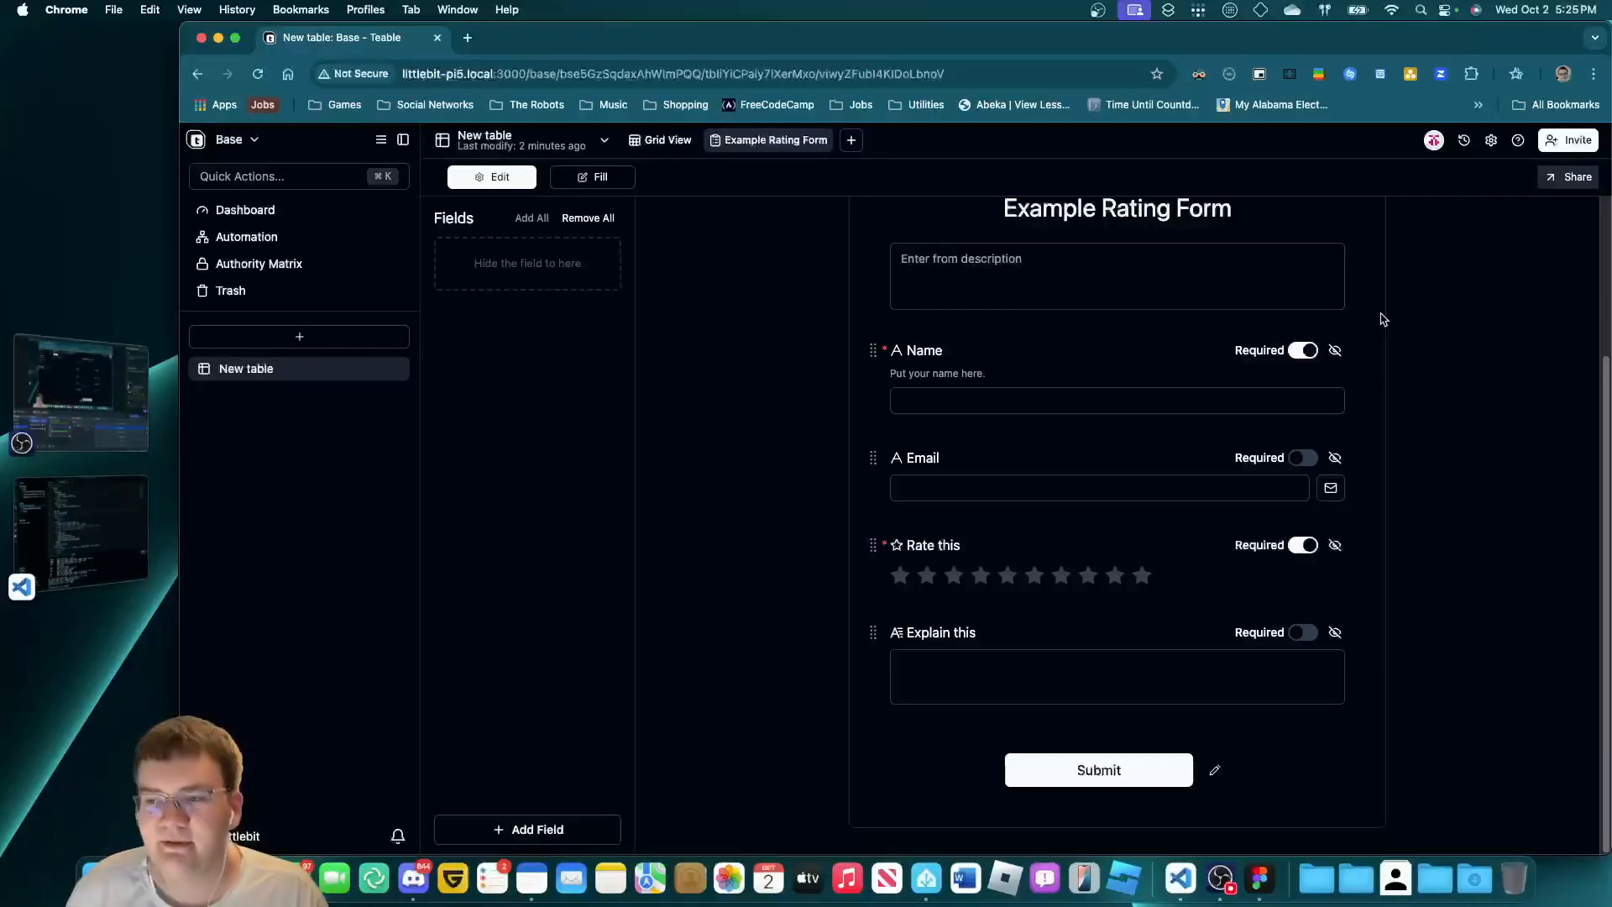
# Open a private browsing window, clear a mistaken paste, and close it again.
pyautogui.click(1593, 75)
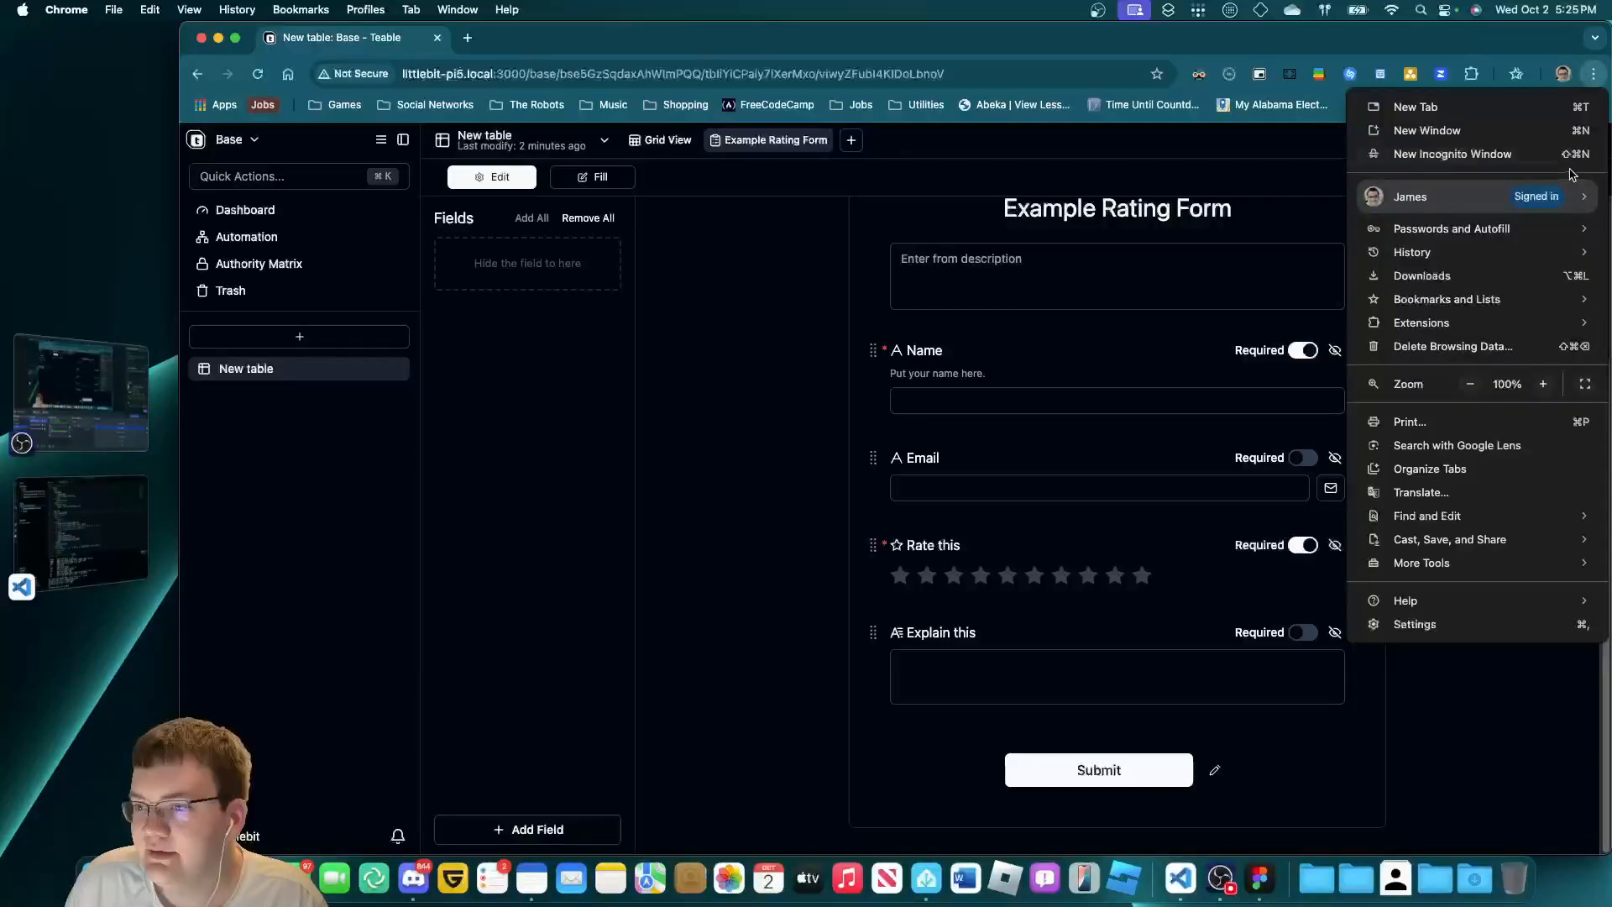
pyautogui.click(1560, 162)
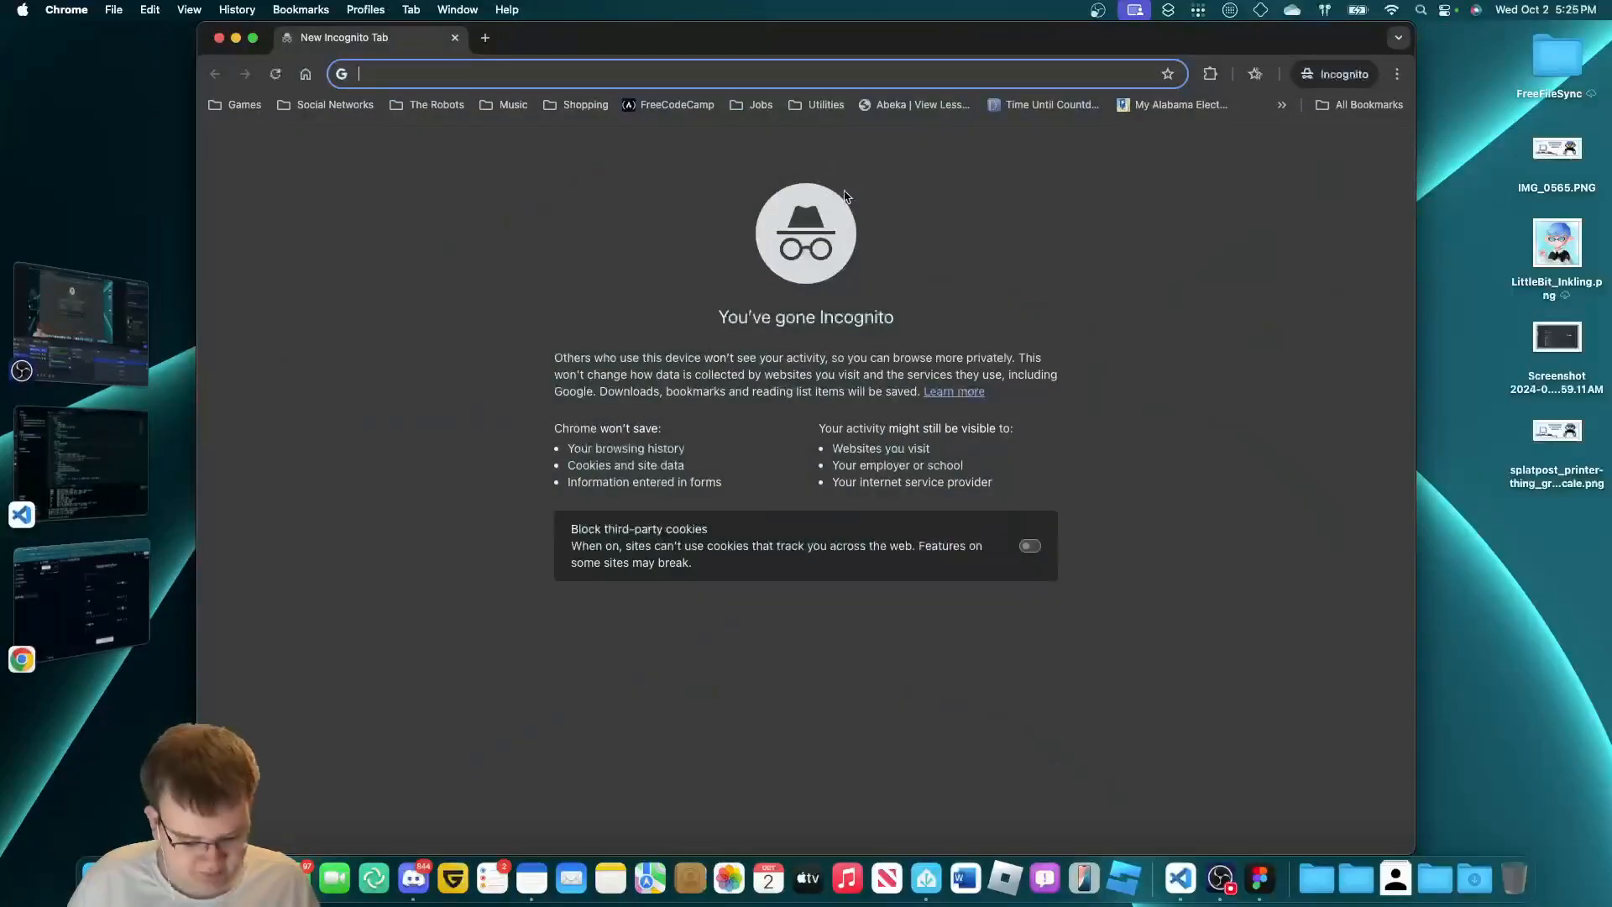
pyautogui.press('super+v')
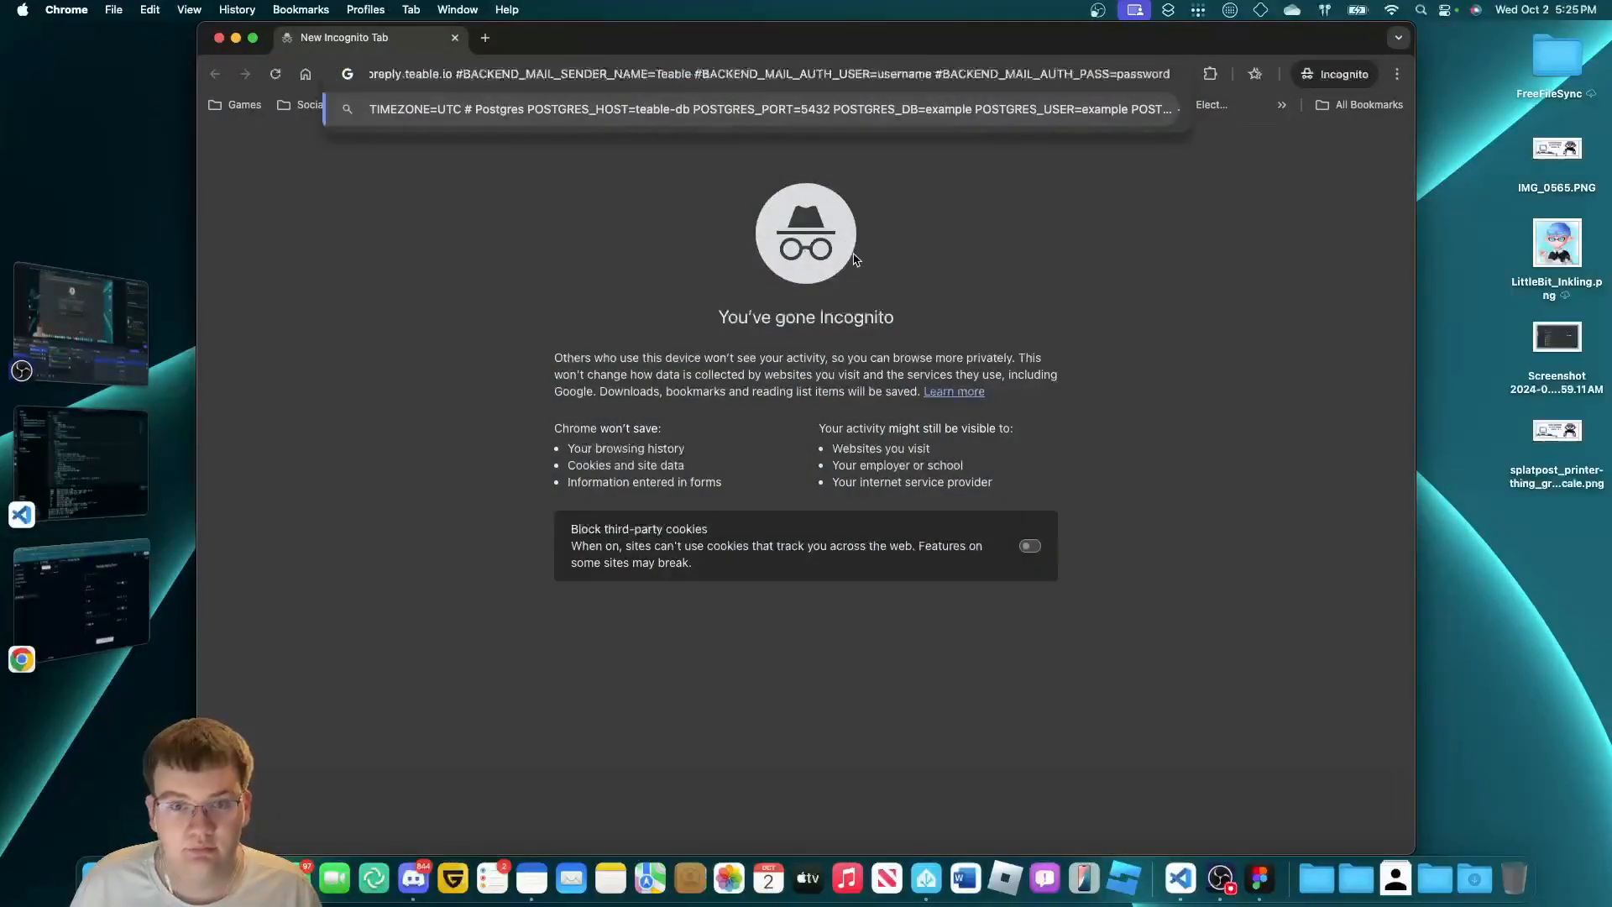
pyautogui.press('super+a')
pyautogui.press('BackSpace')
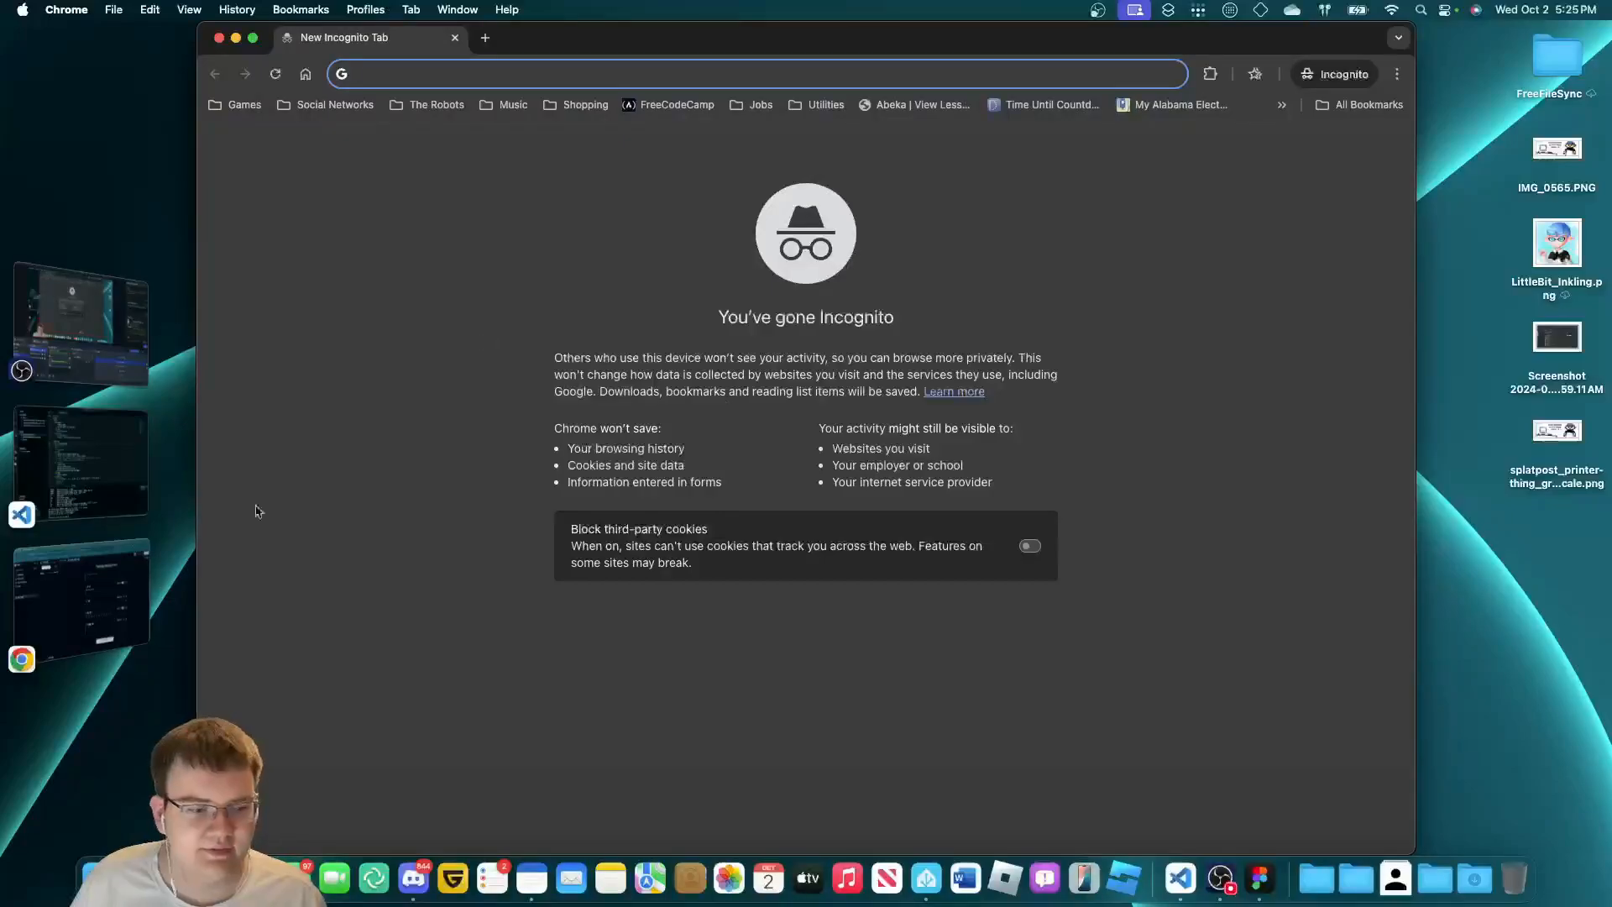
pyautogui.press('super+w')
# View the share link's QR code, then copy the public link and switch to the incognito window.
pyautogui.click(1567, 176)
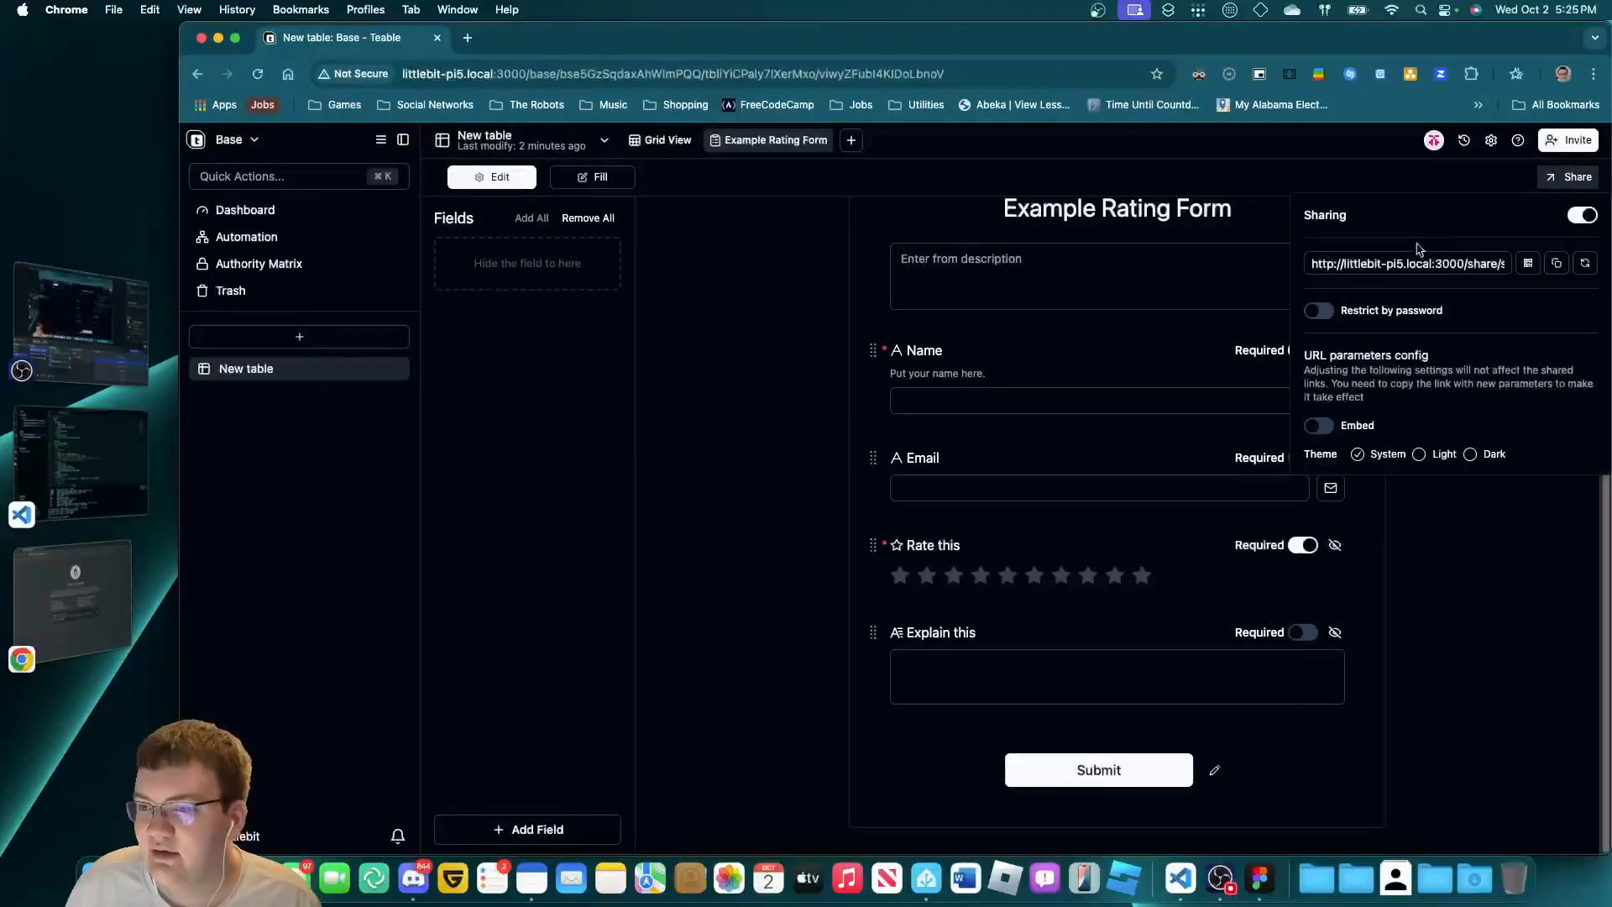
pyautogui.click(1416, 254)
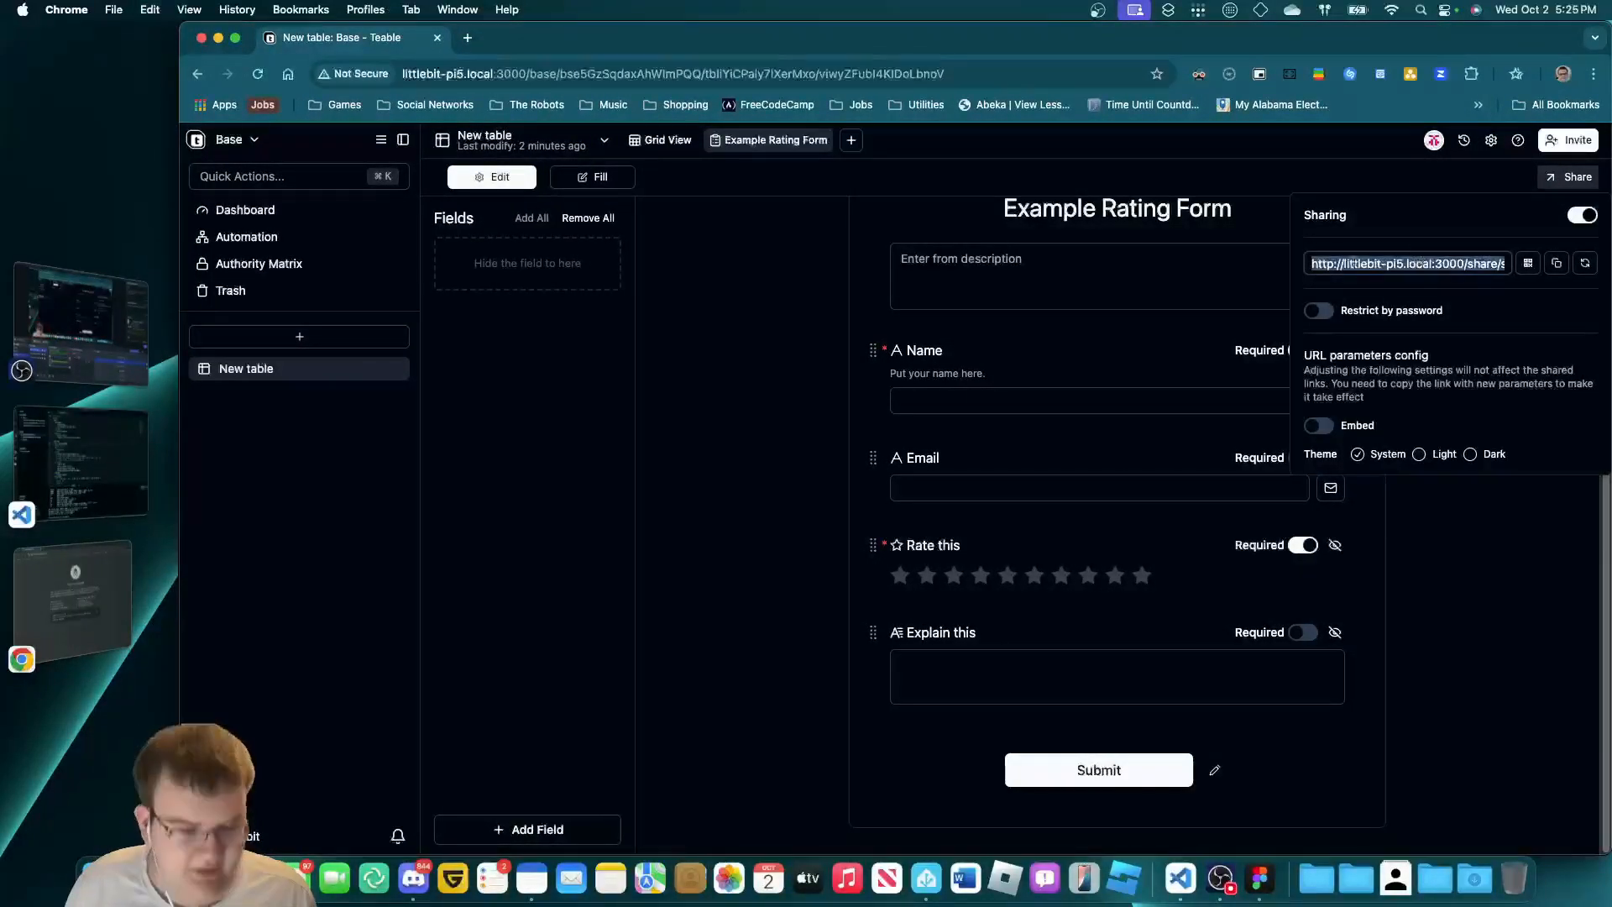
pyautogui.click(1528, 263)
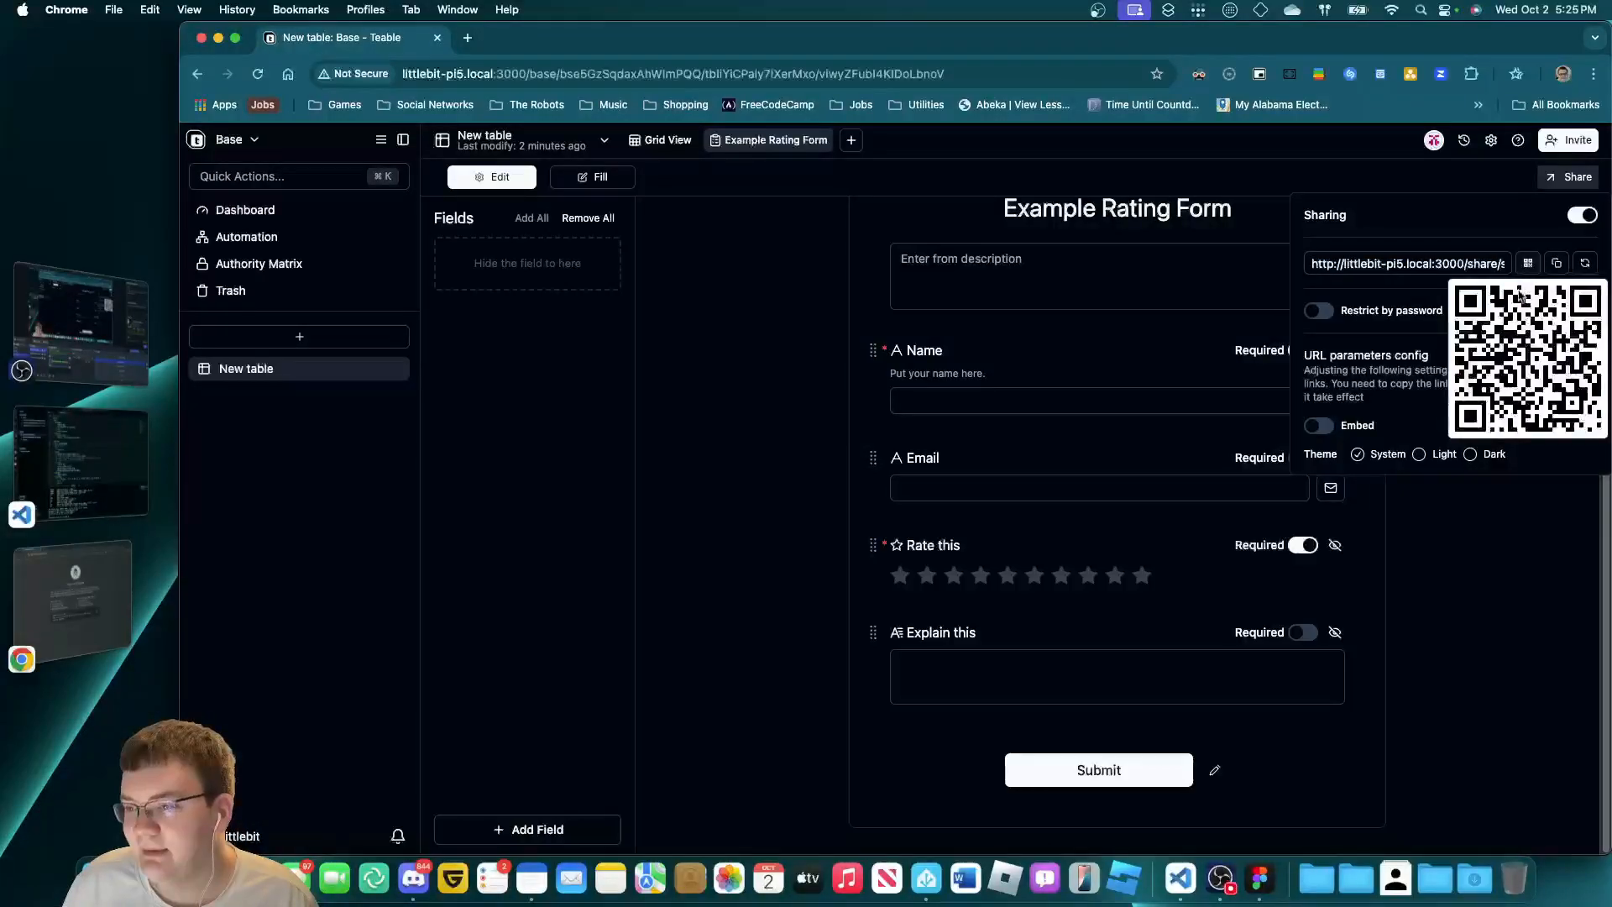
pyautogui.click(1536, 463)
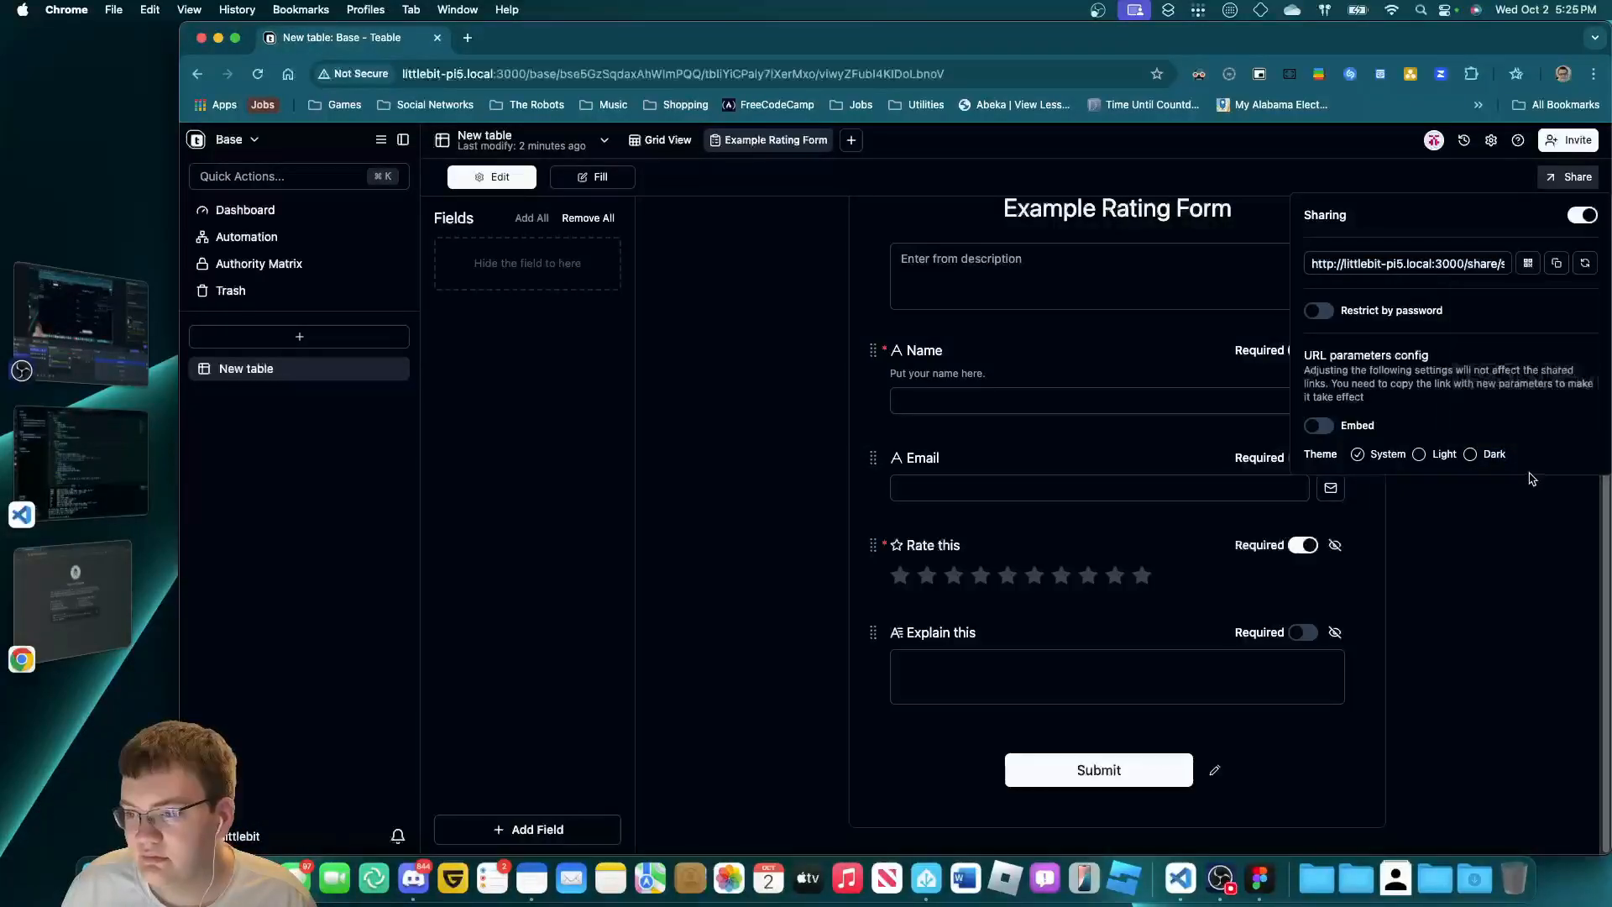
pyautogui.click(1528, 263)
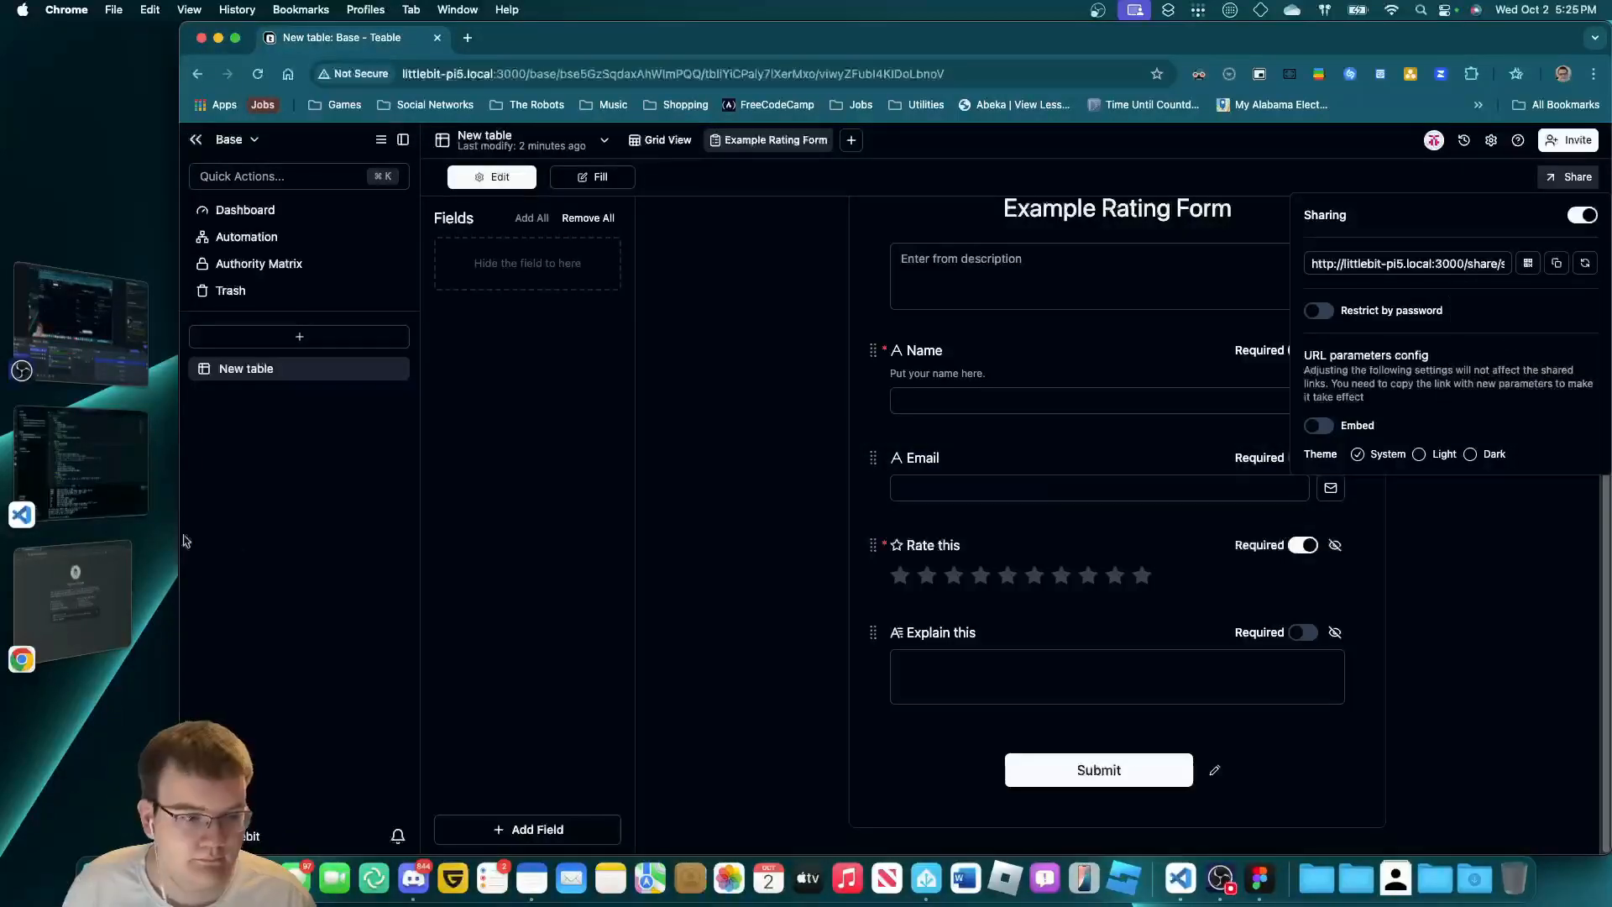
pyautogui.tripleClick(1446, 262)
pyautogui.press('super+c')
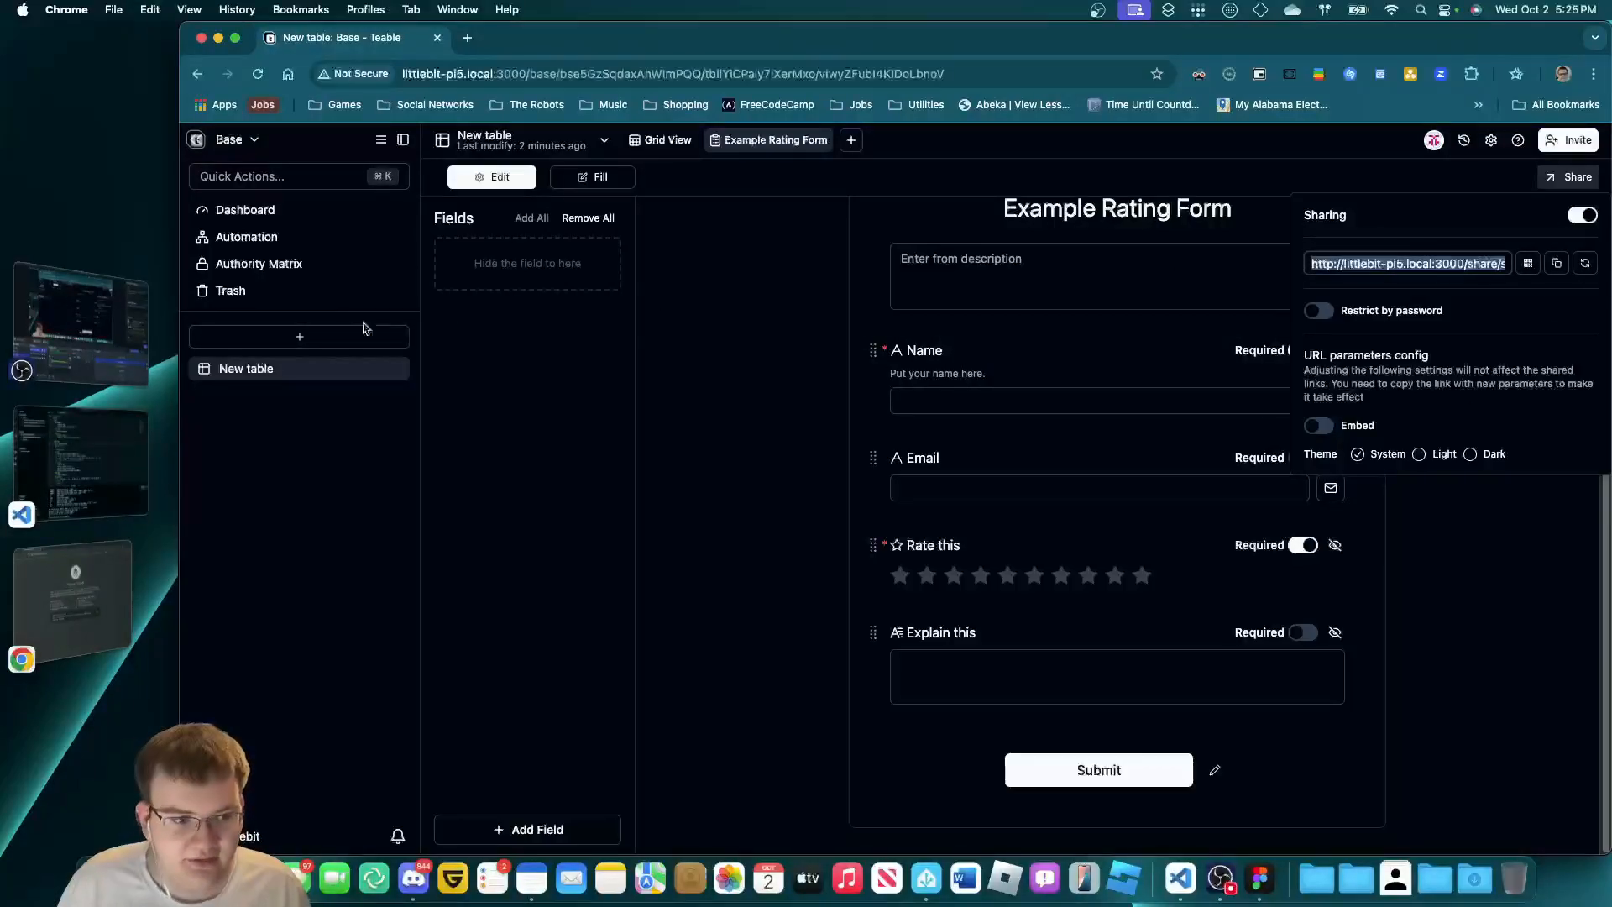
pyautogui.click(74, 525)
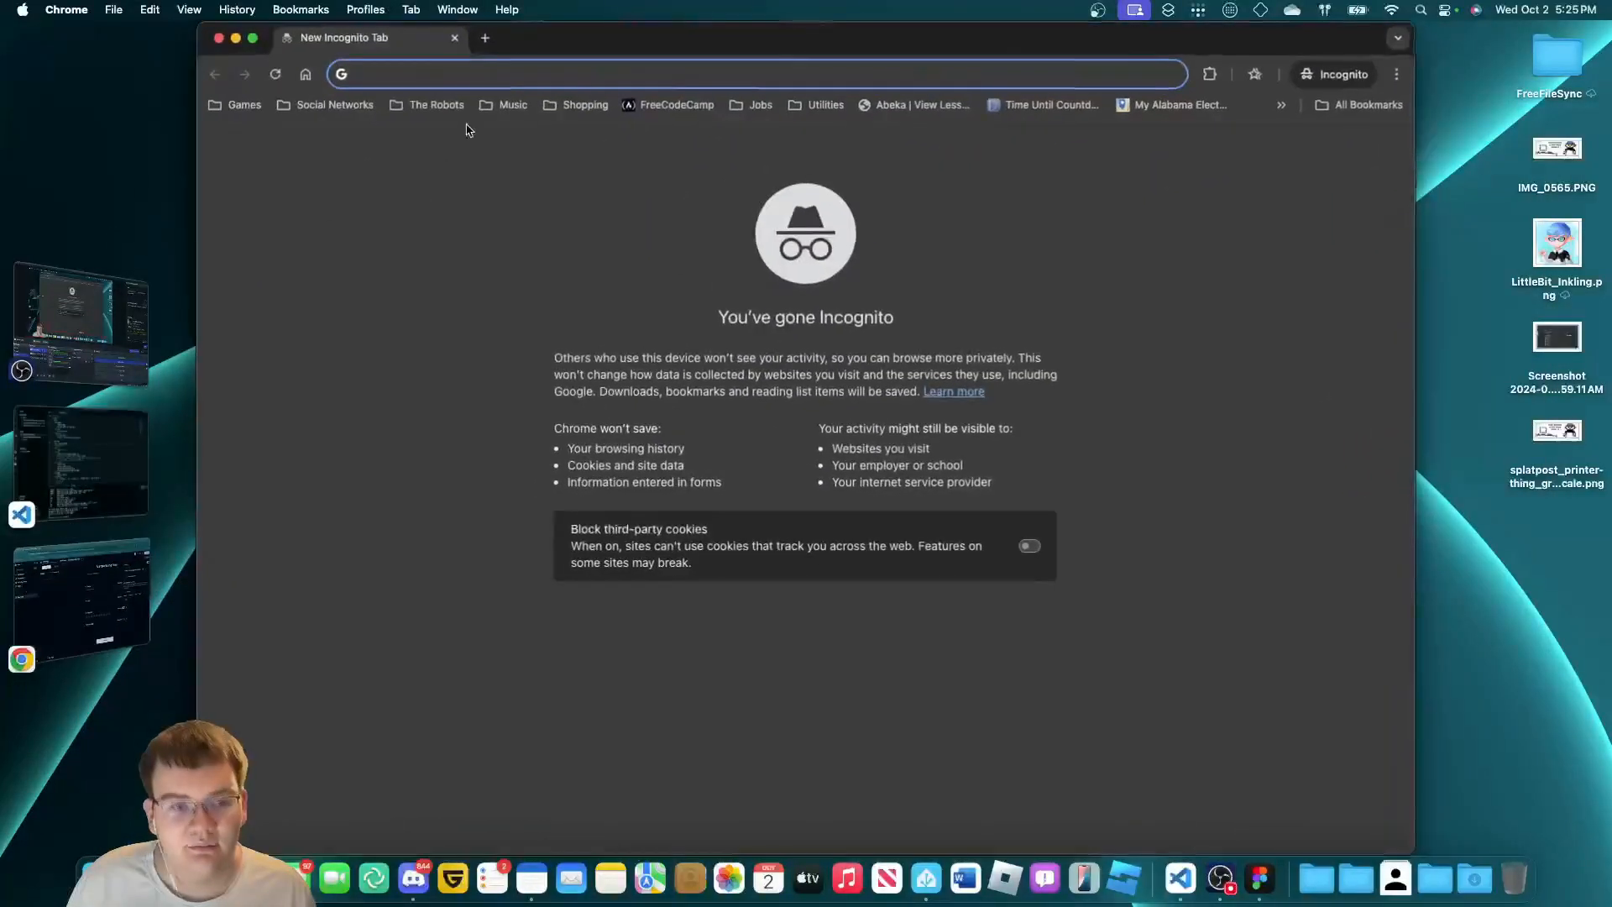
# Open the pasted share link in the incognito window, bypassing the not-secure warning.
pyautogui.press('super+v')
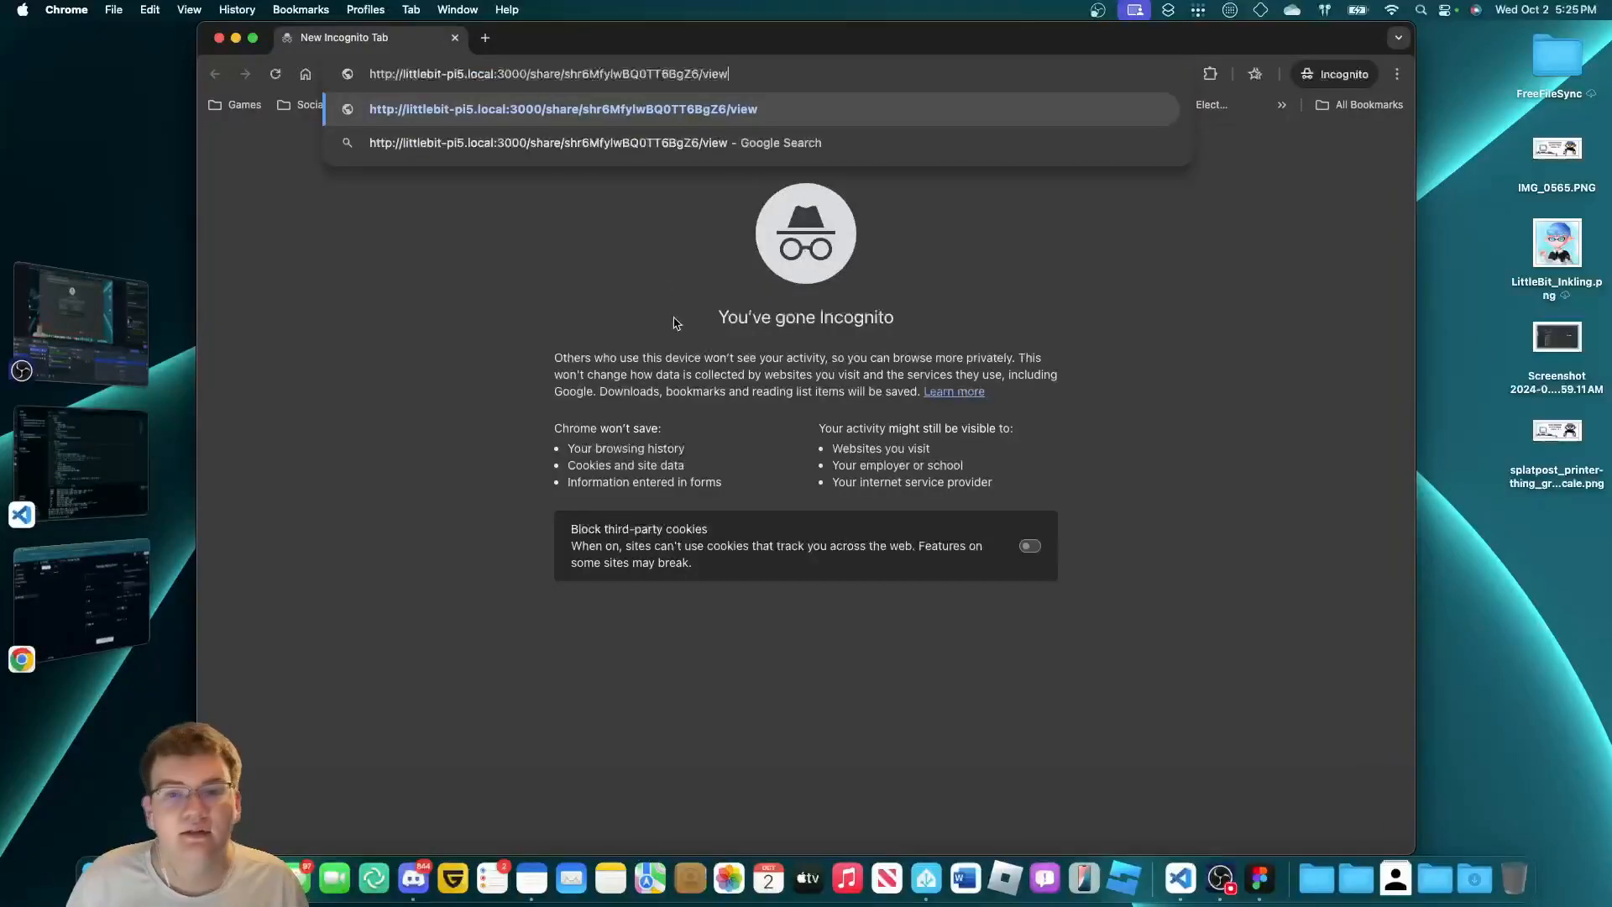
pyautogui.press('Return')
pyautogui.click(634, 462)
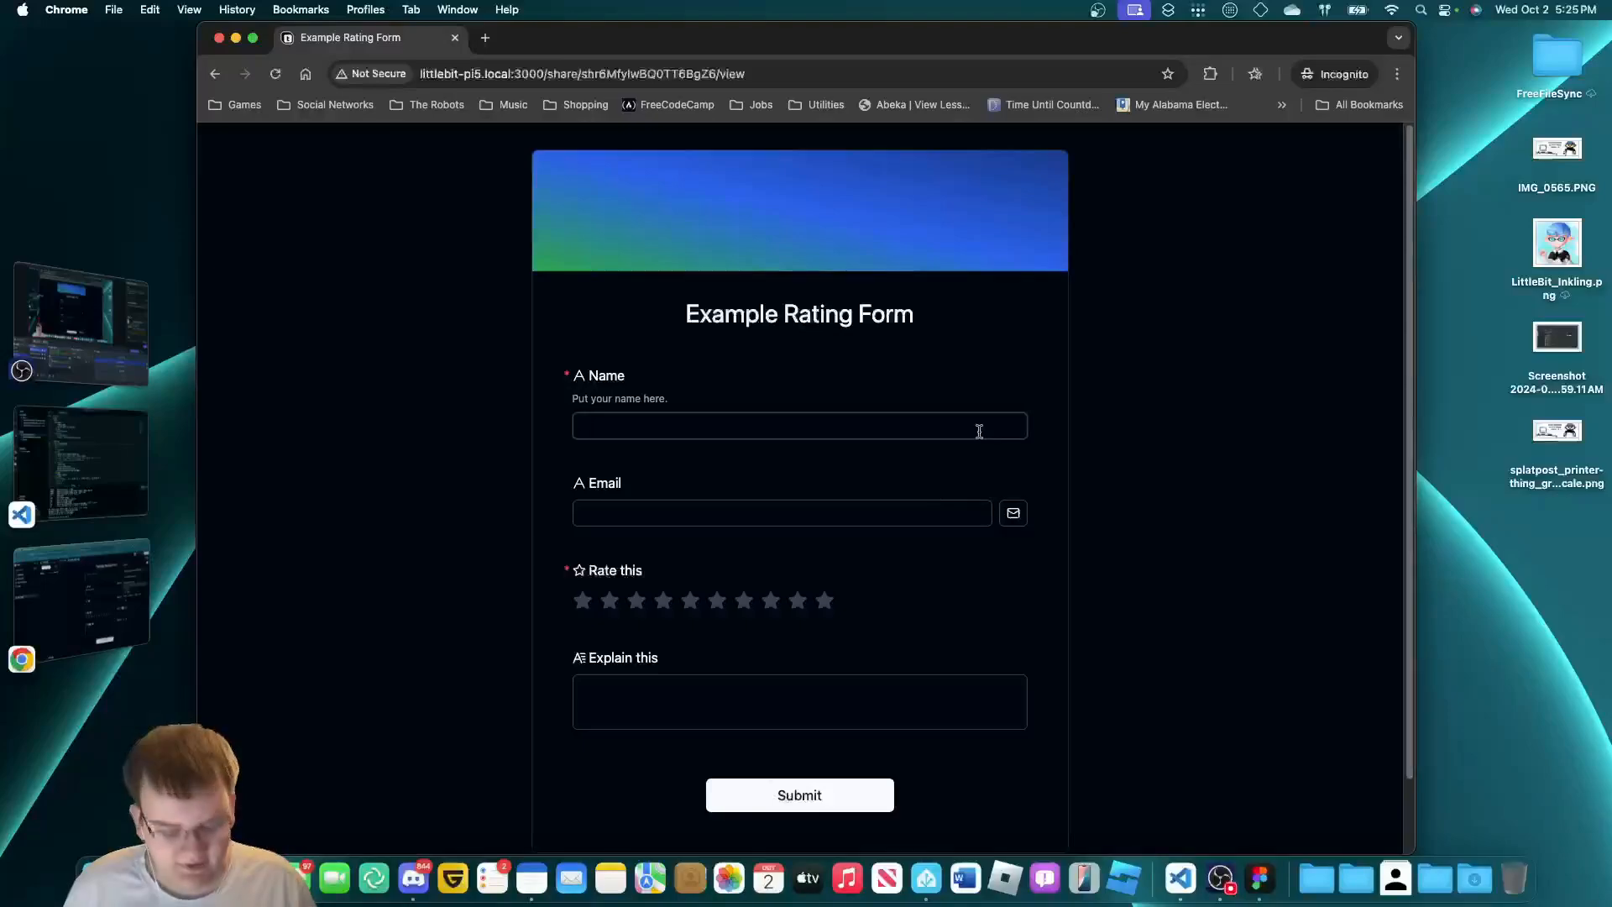
# Fill in a name and e-mail, rate 5 stars, comment 'it's mid.', and submit.
pyautogui.write('Someone')
pyautogui.press('Tab')
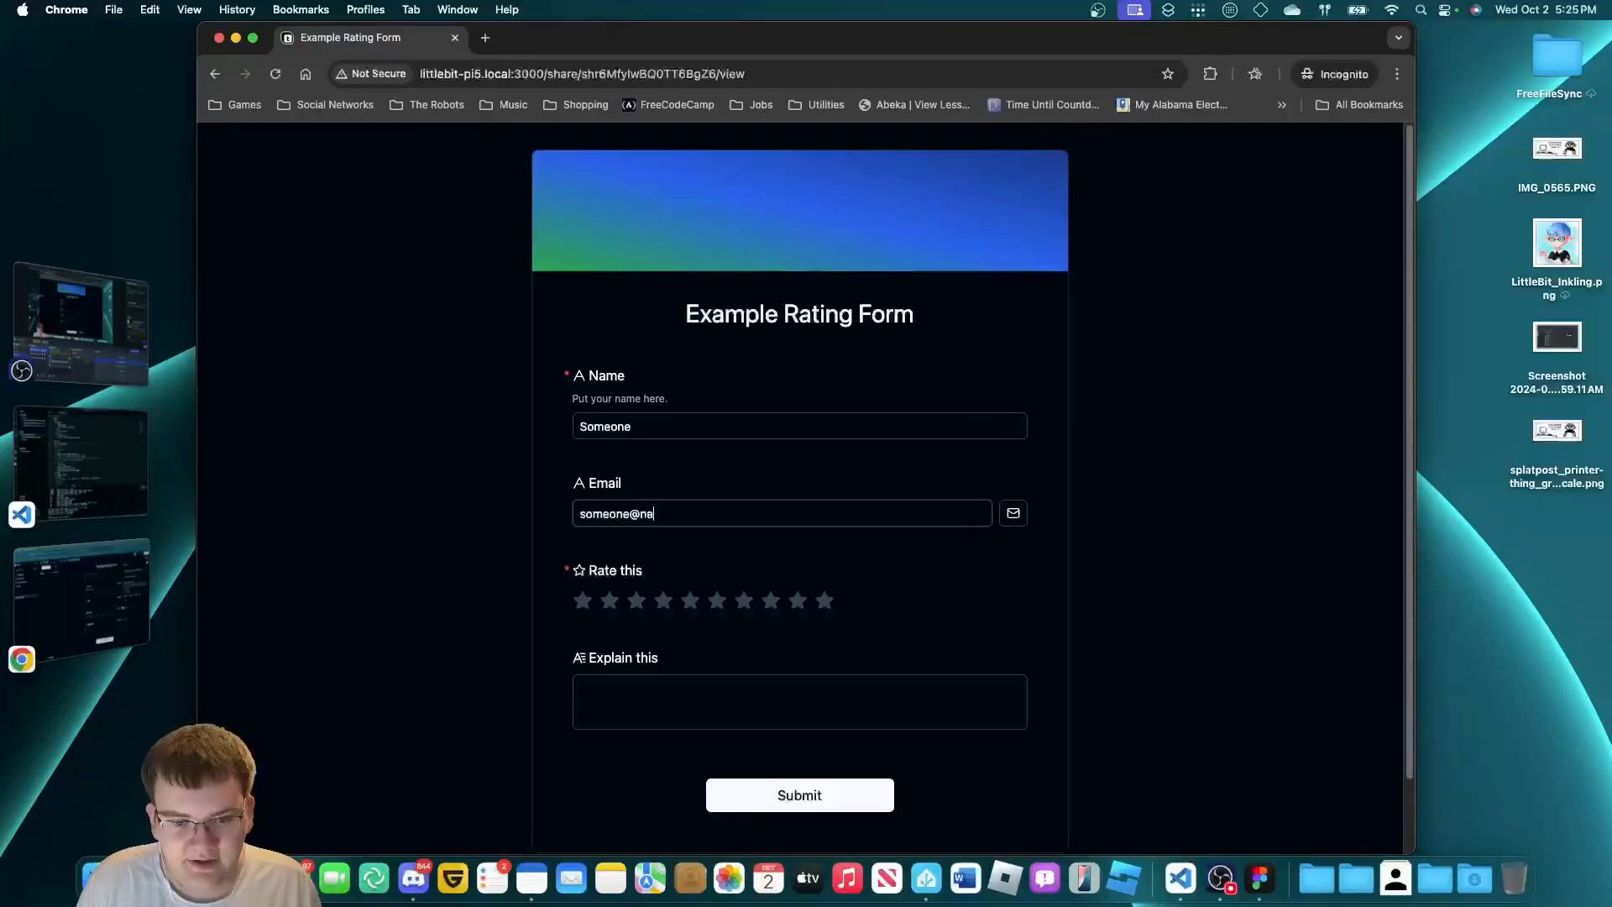
pyautogui.press('BackSpace')
pyautogui.press('BackSpace')
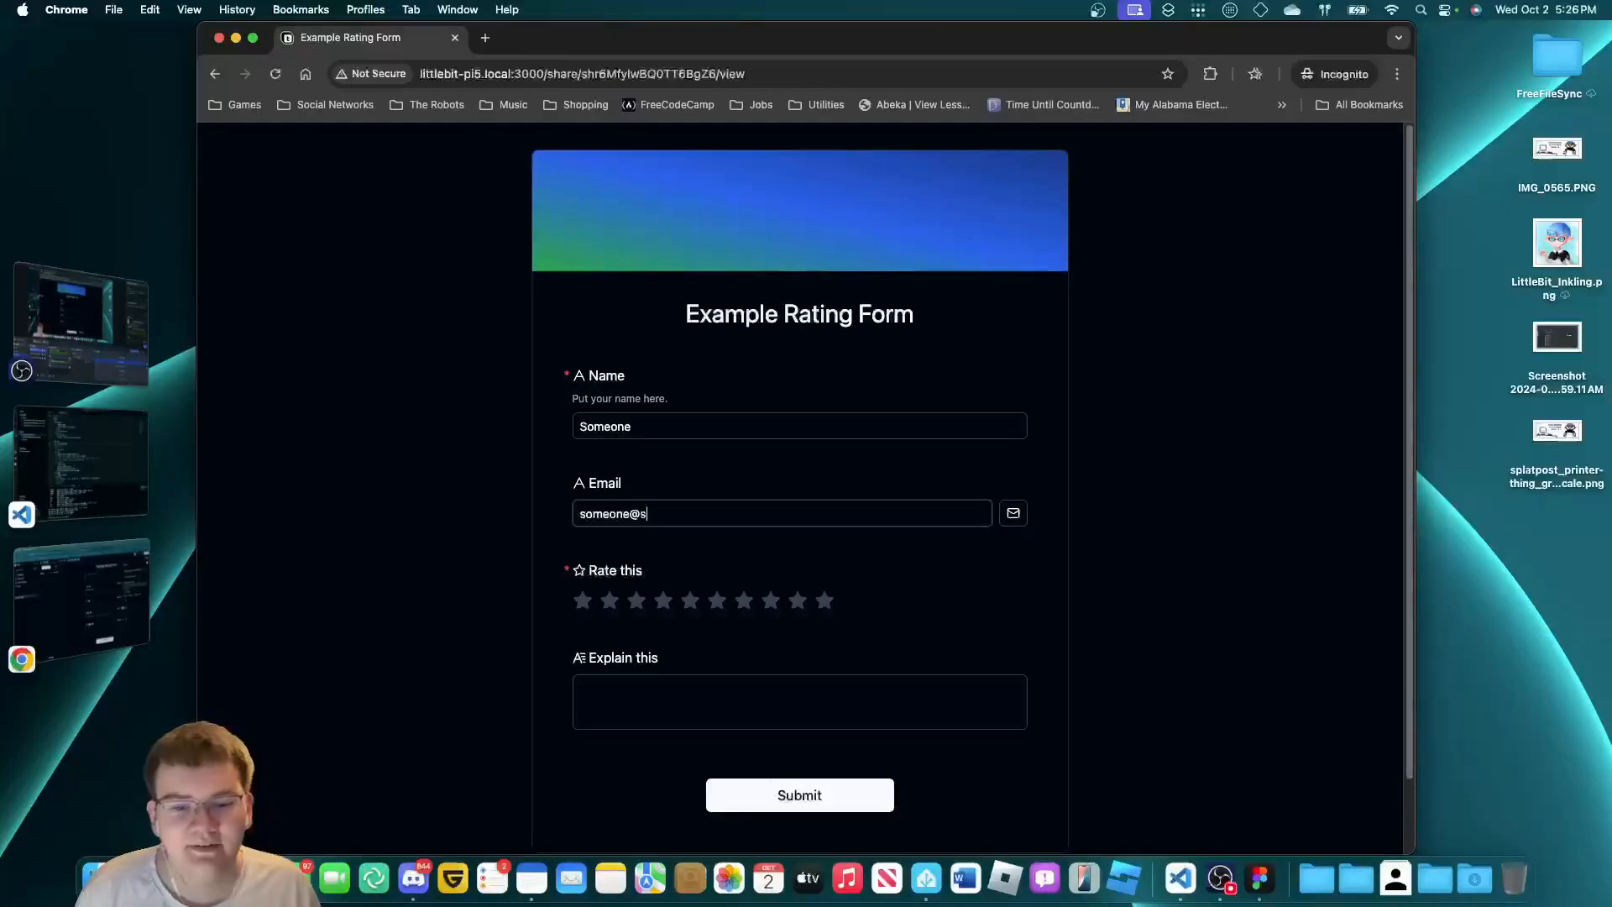
pyautogui.write('example.com')
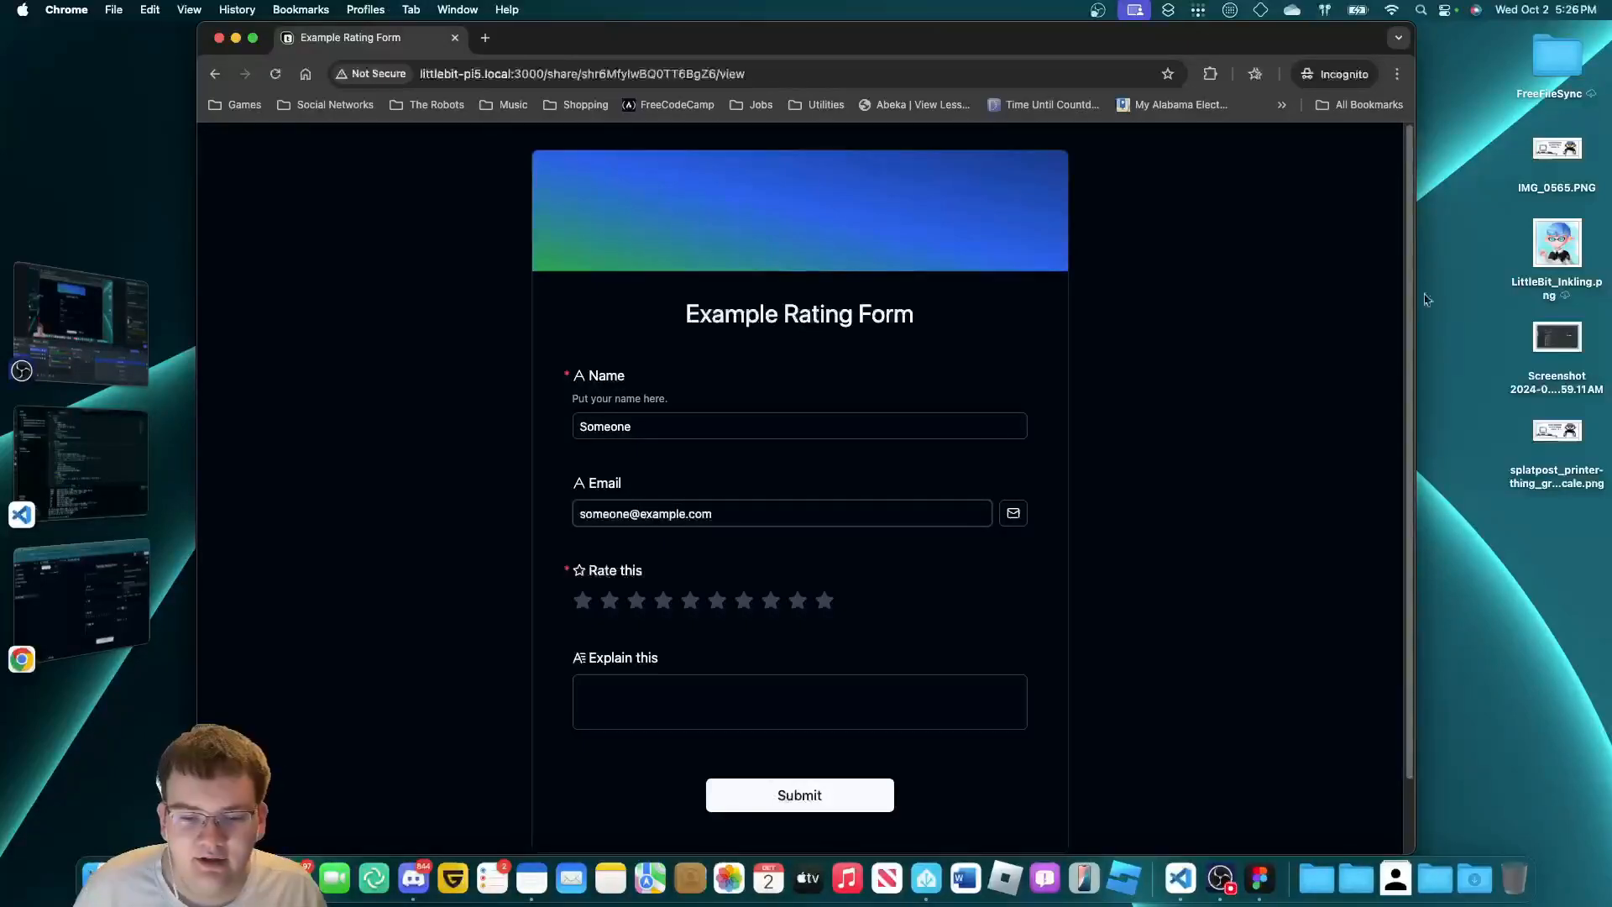
pyautogui.click(584, 602)
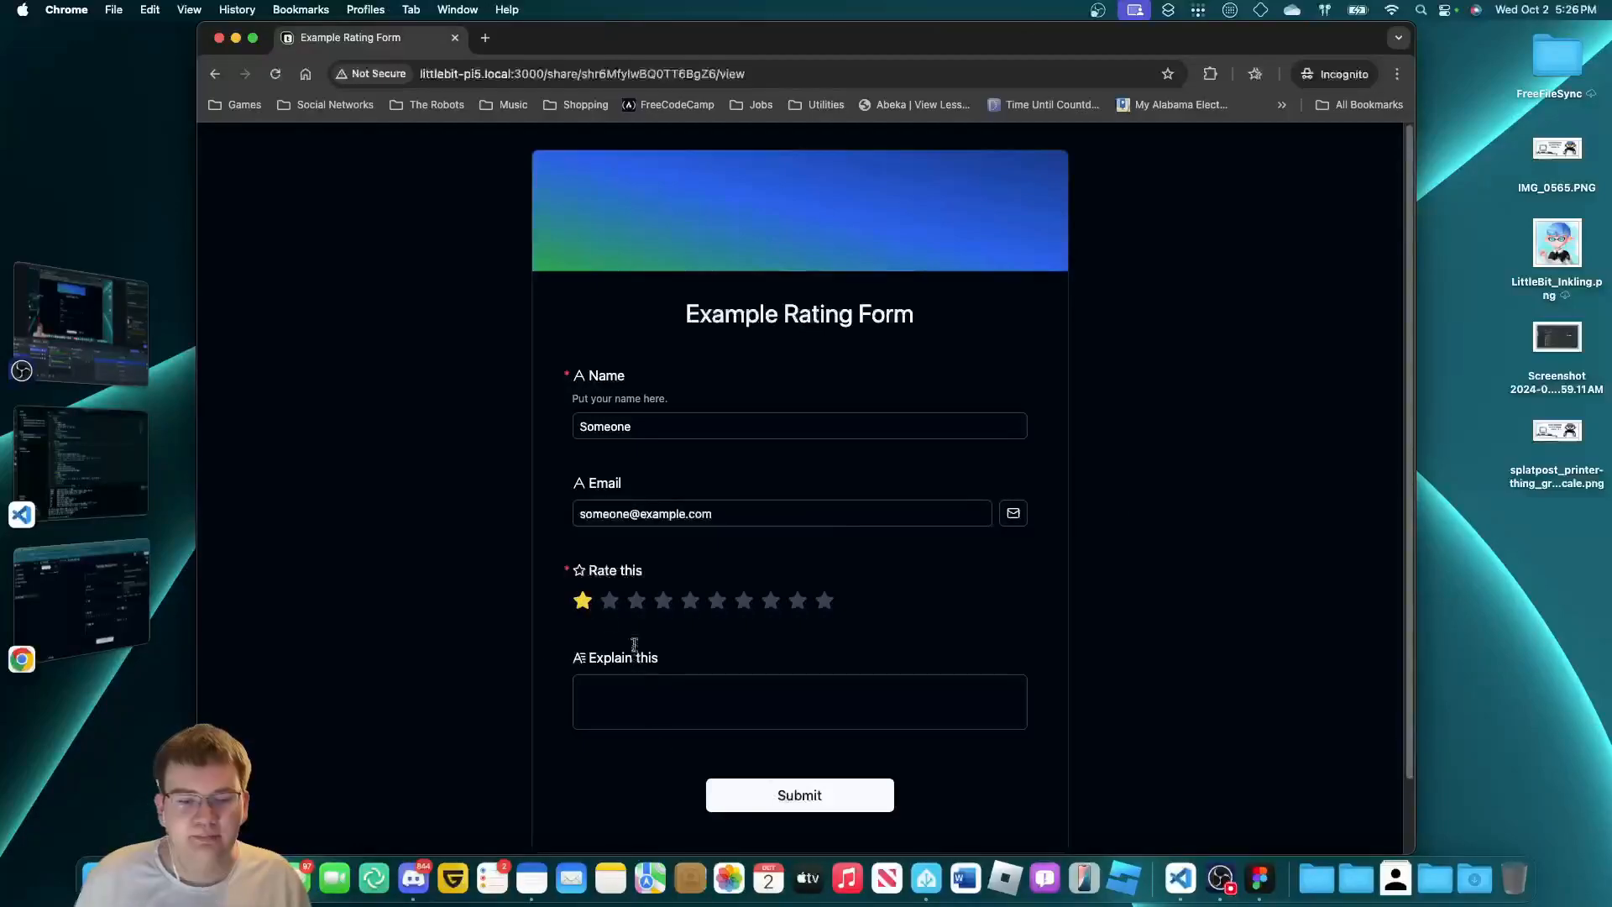
pyautogui.click(690, 601)
pyautogui.click(711, 712)
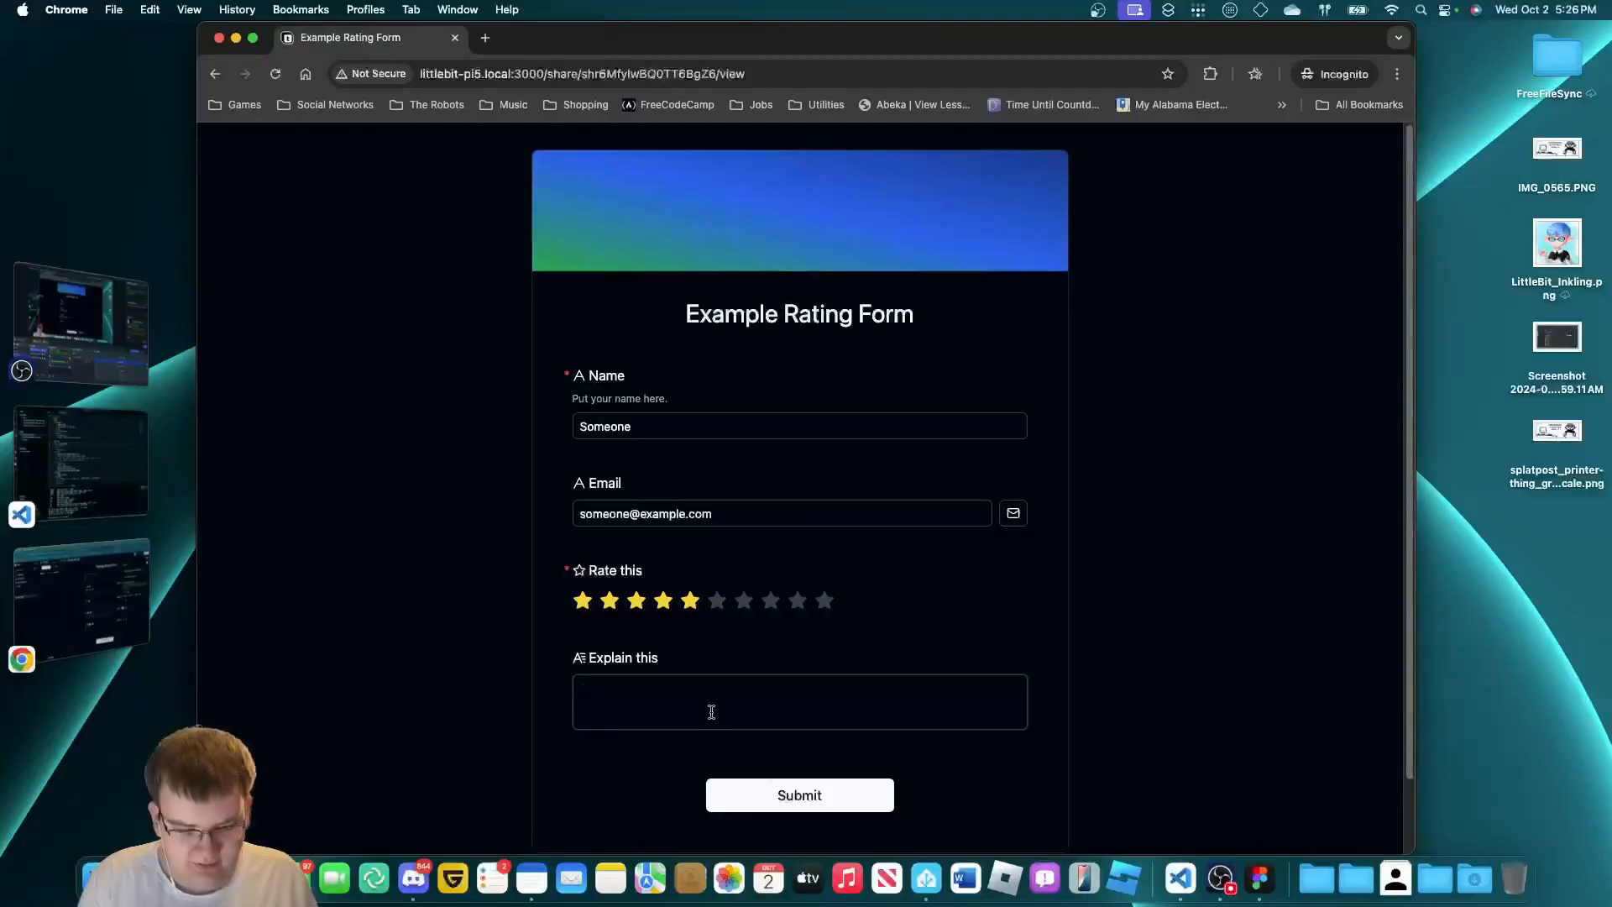
pyautogui.write("it's mid.")
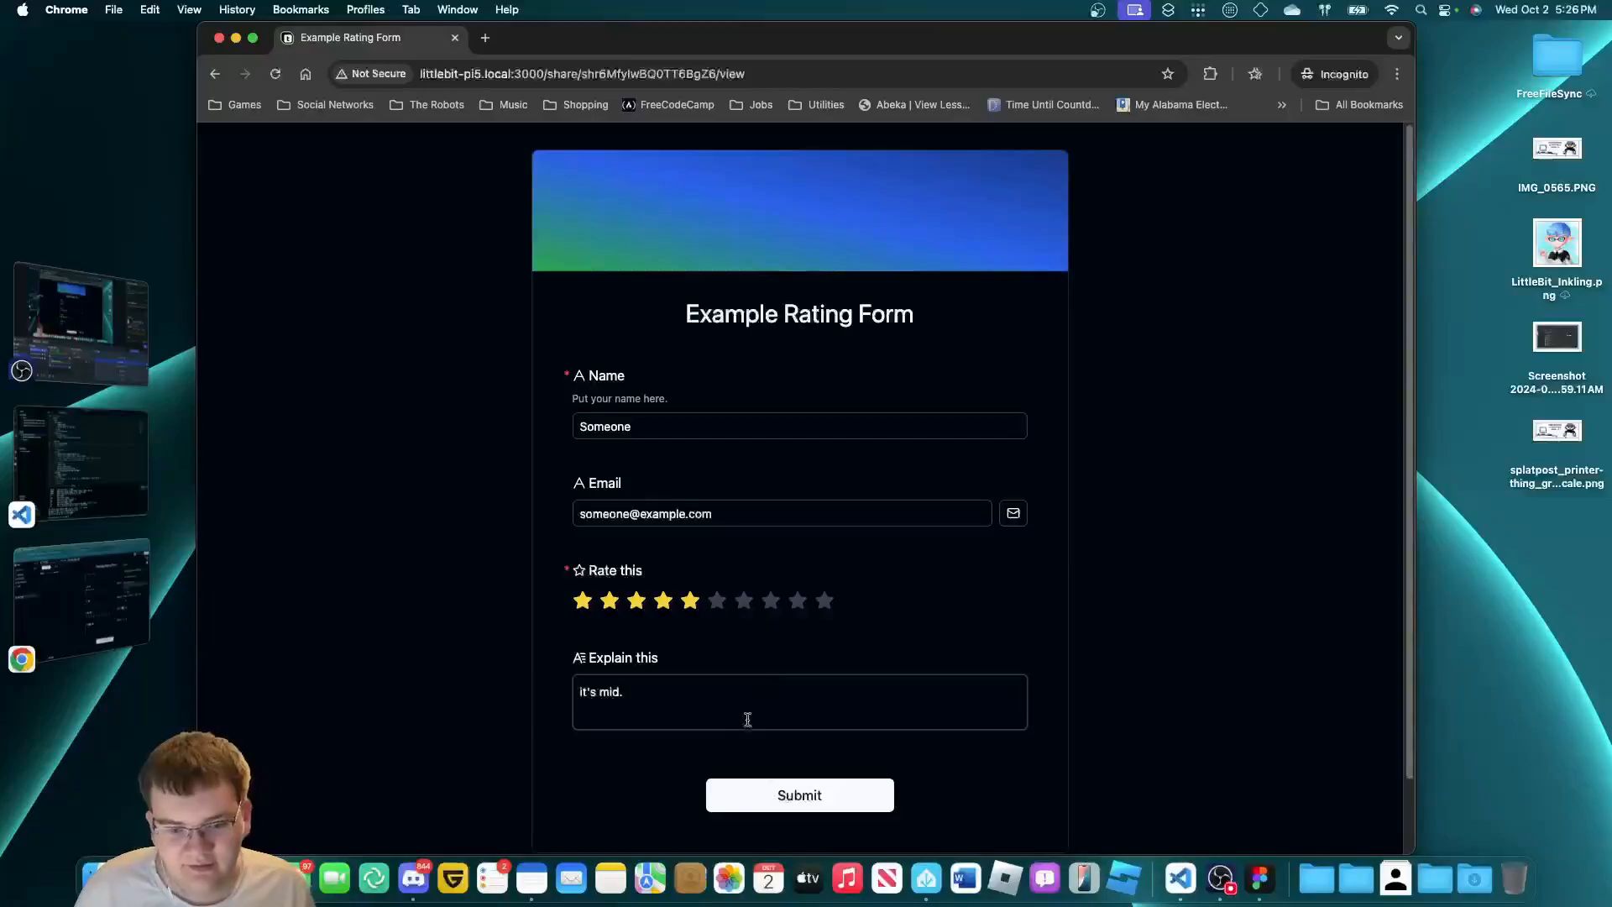
pyautogui.click(782, 799)
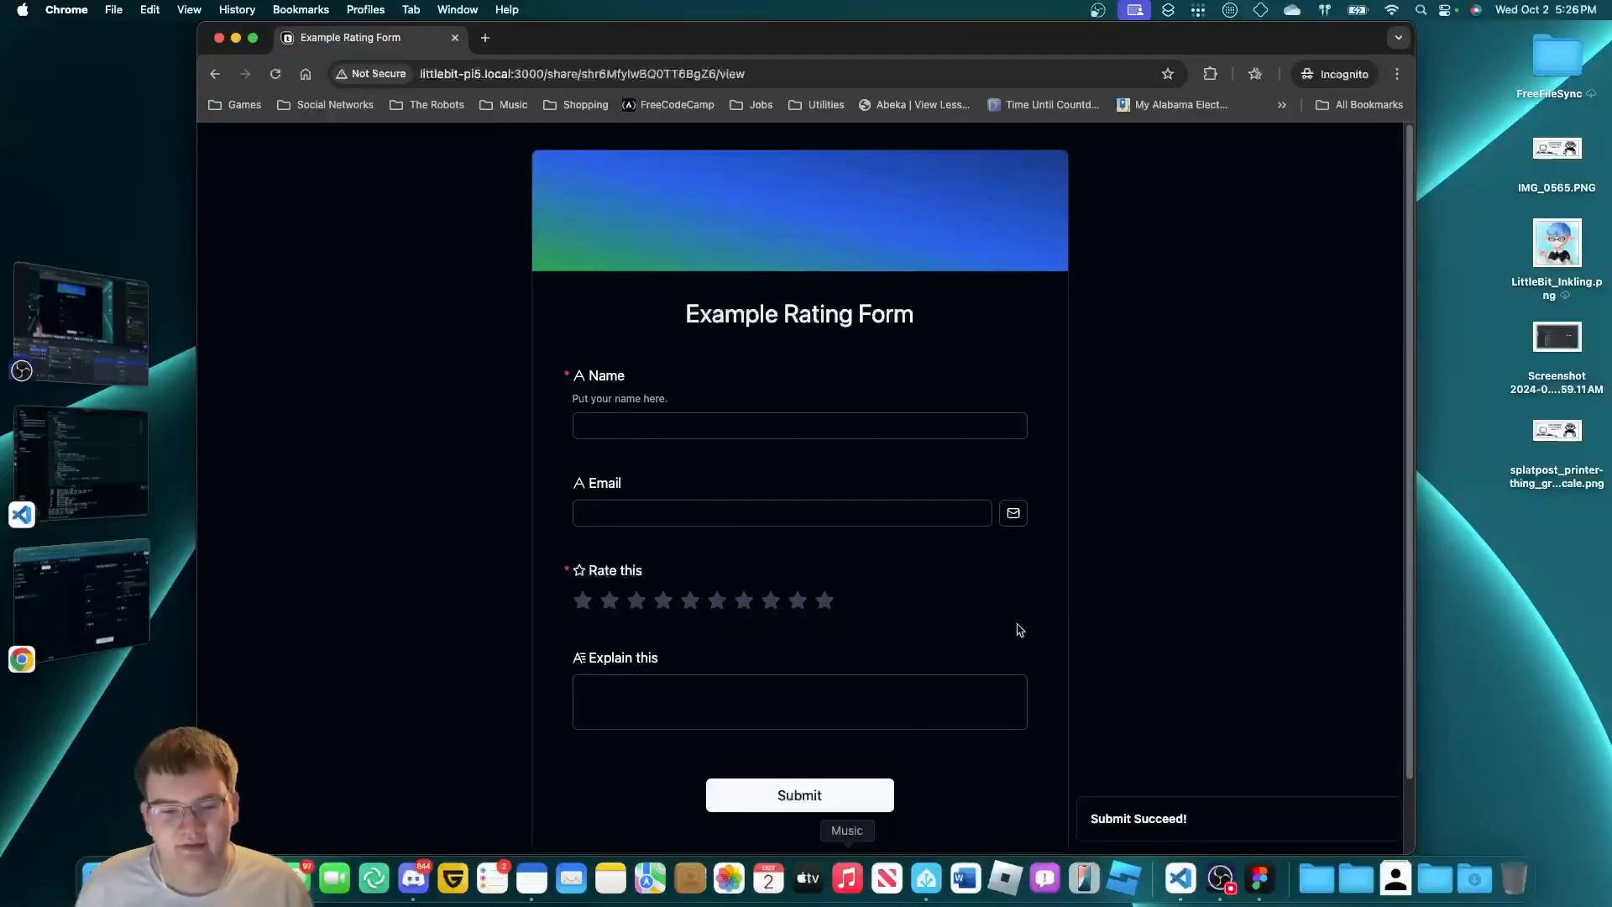
pyautogui.click(67, 588)
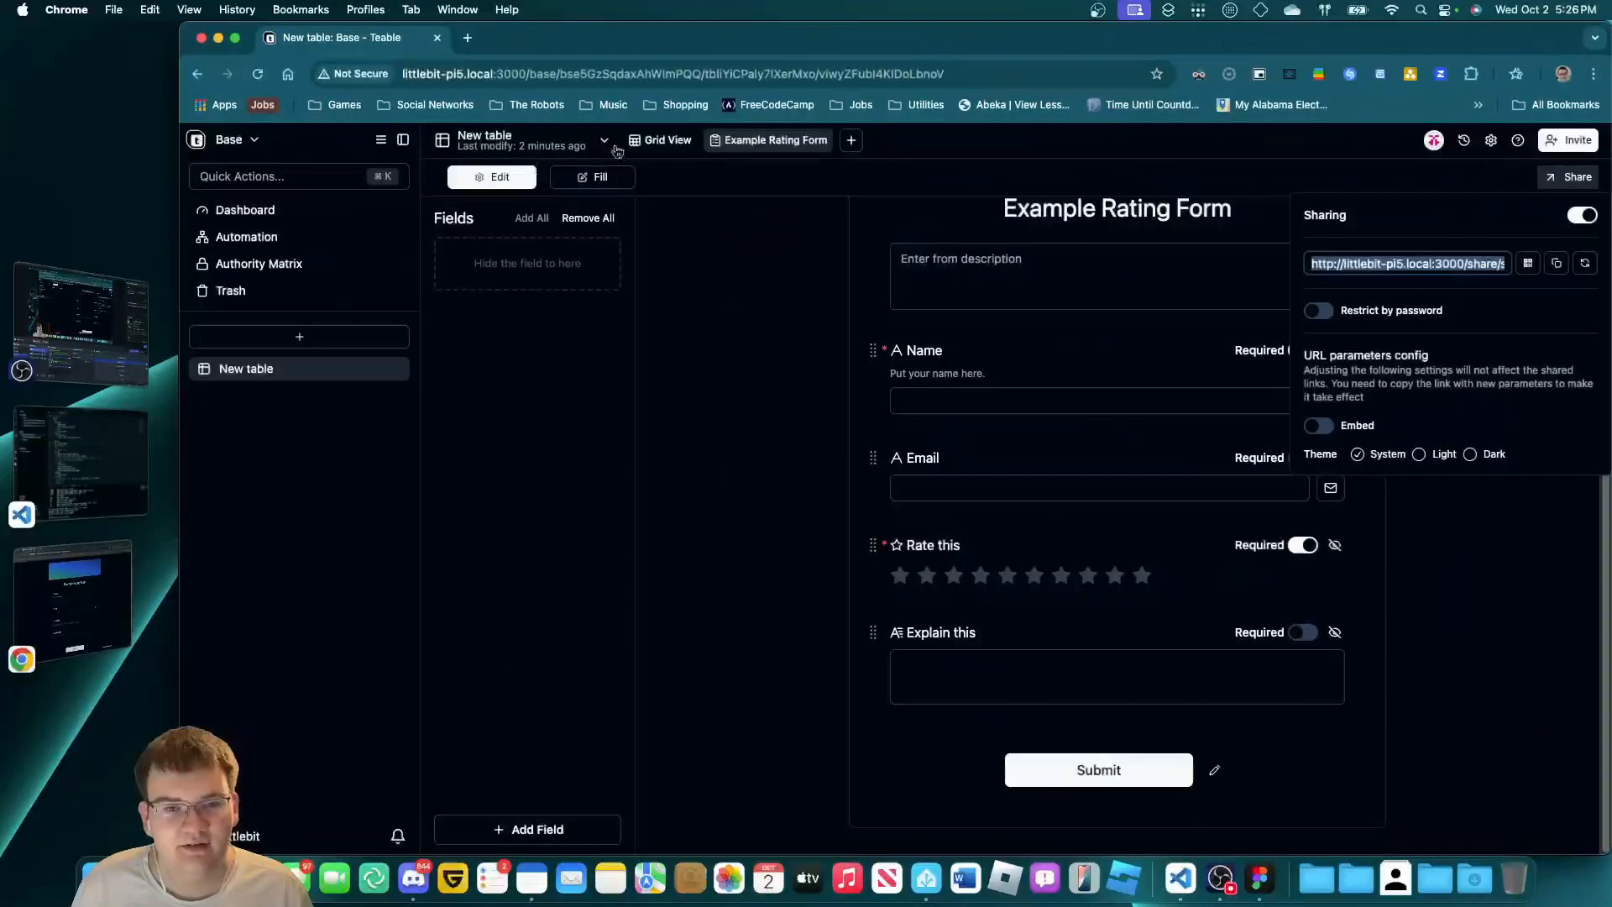
# Show the submitted record in Grid View with the Email column widened.
pyautogui.click(666, 140)
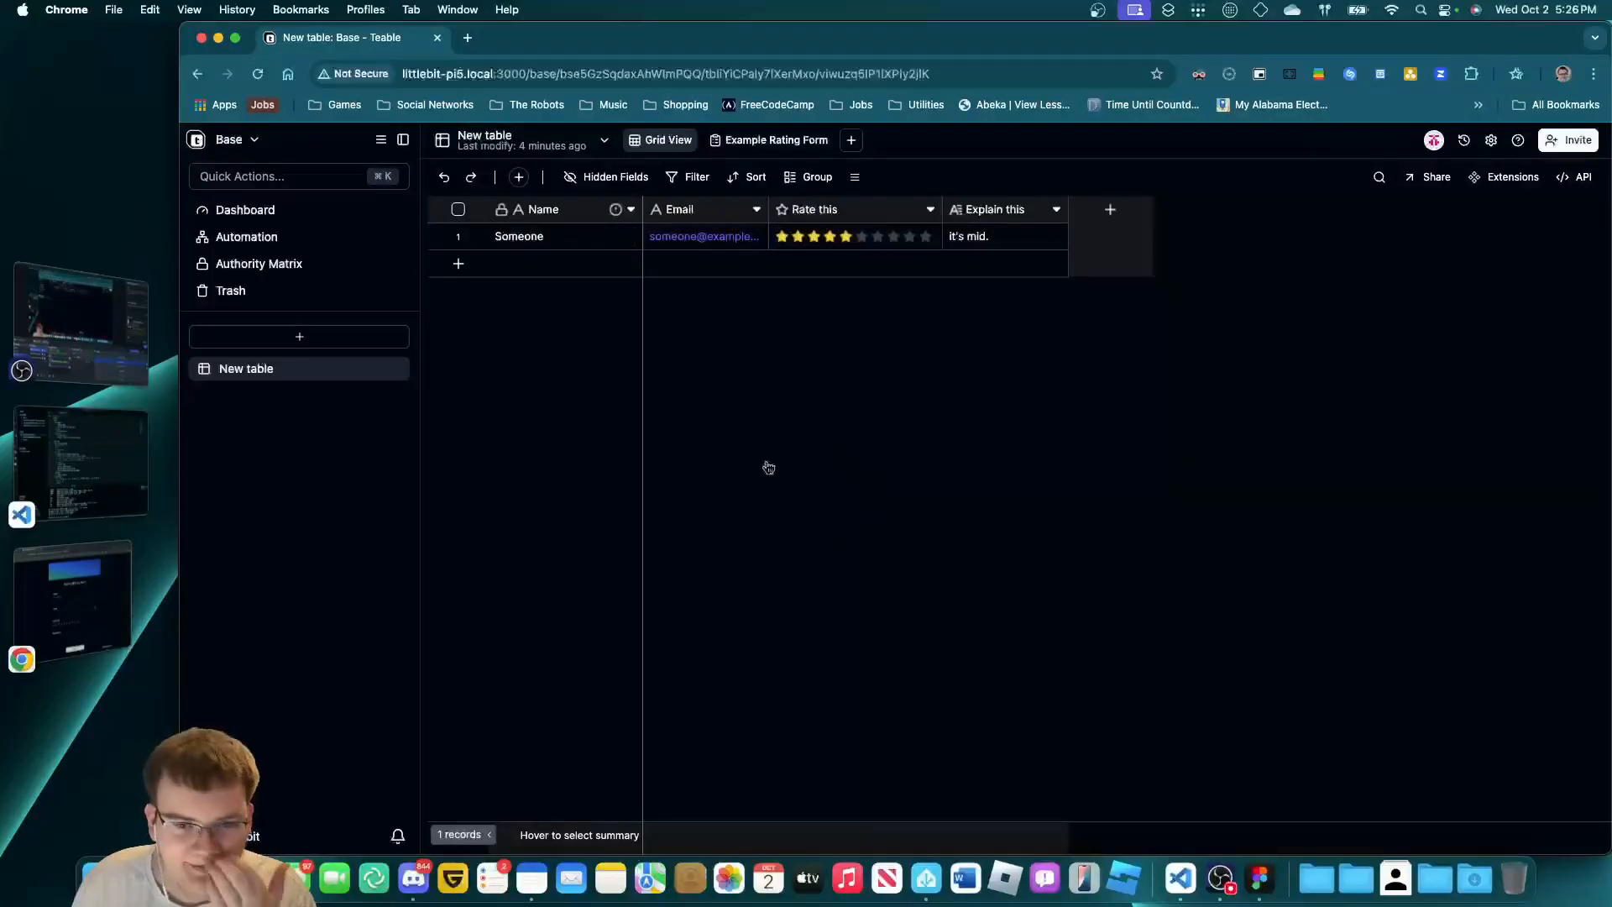
pyautogui.moveTo(769, 210); pyautogui.dragTo(858, 209)
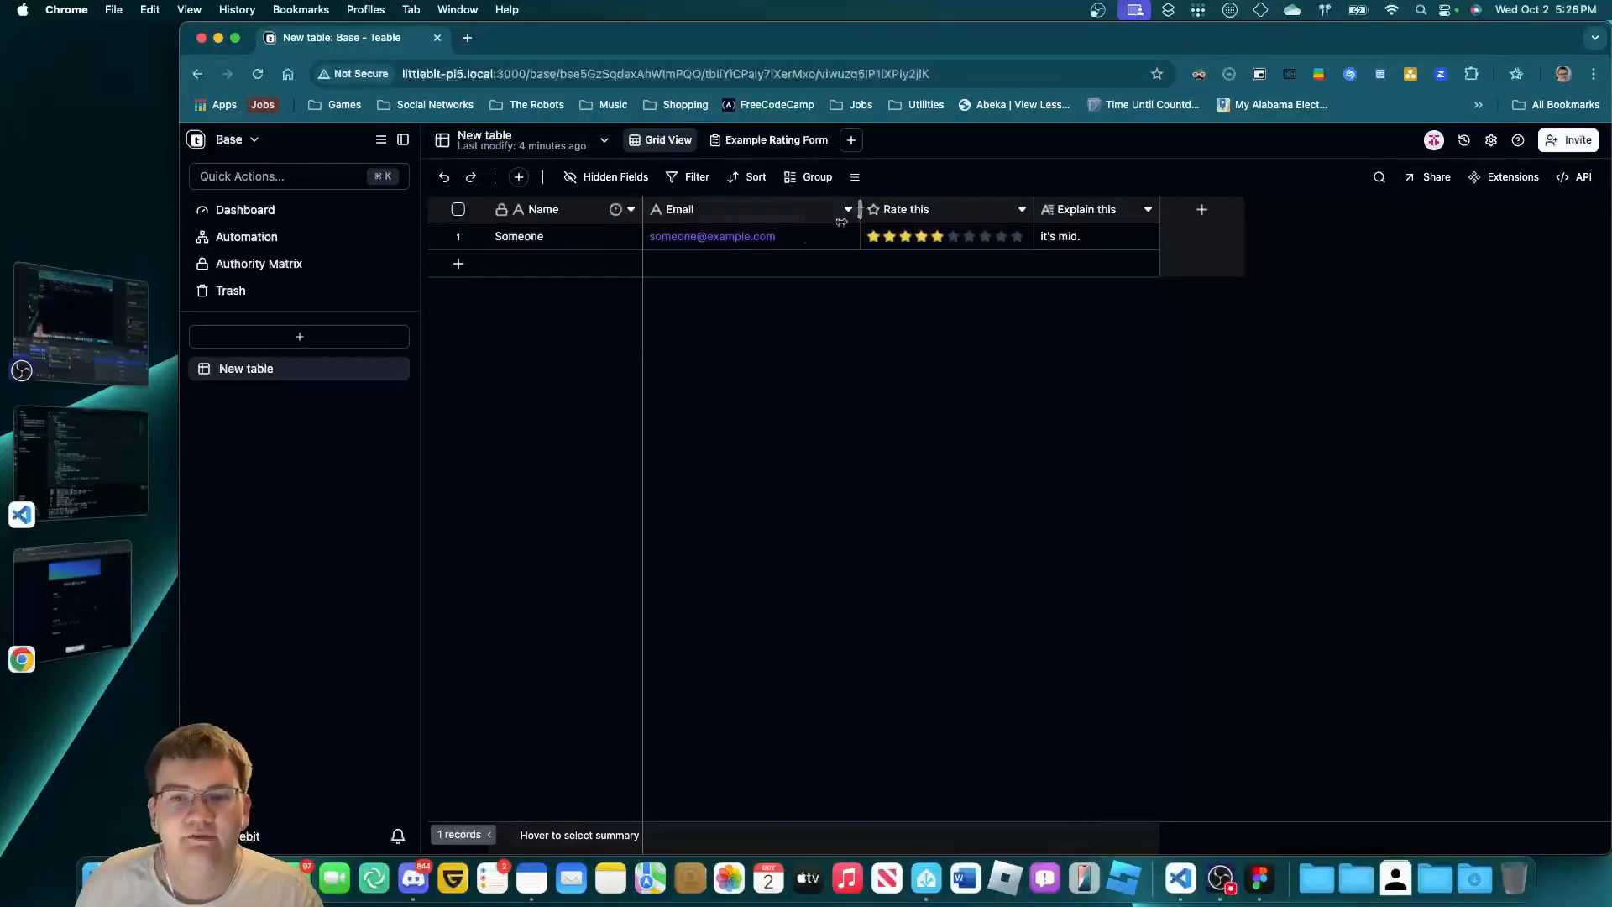
pyautogui.click(769, 250)
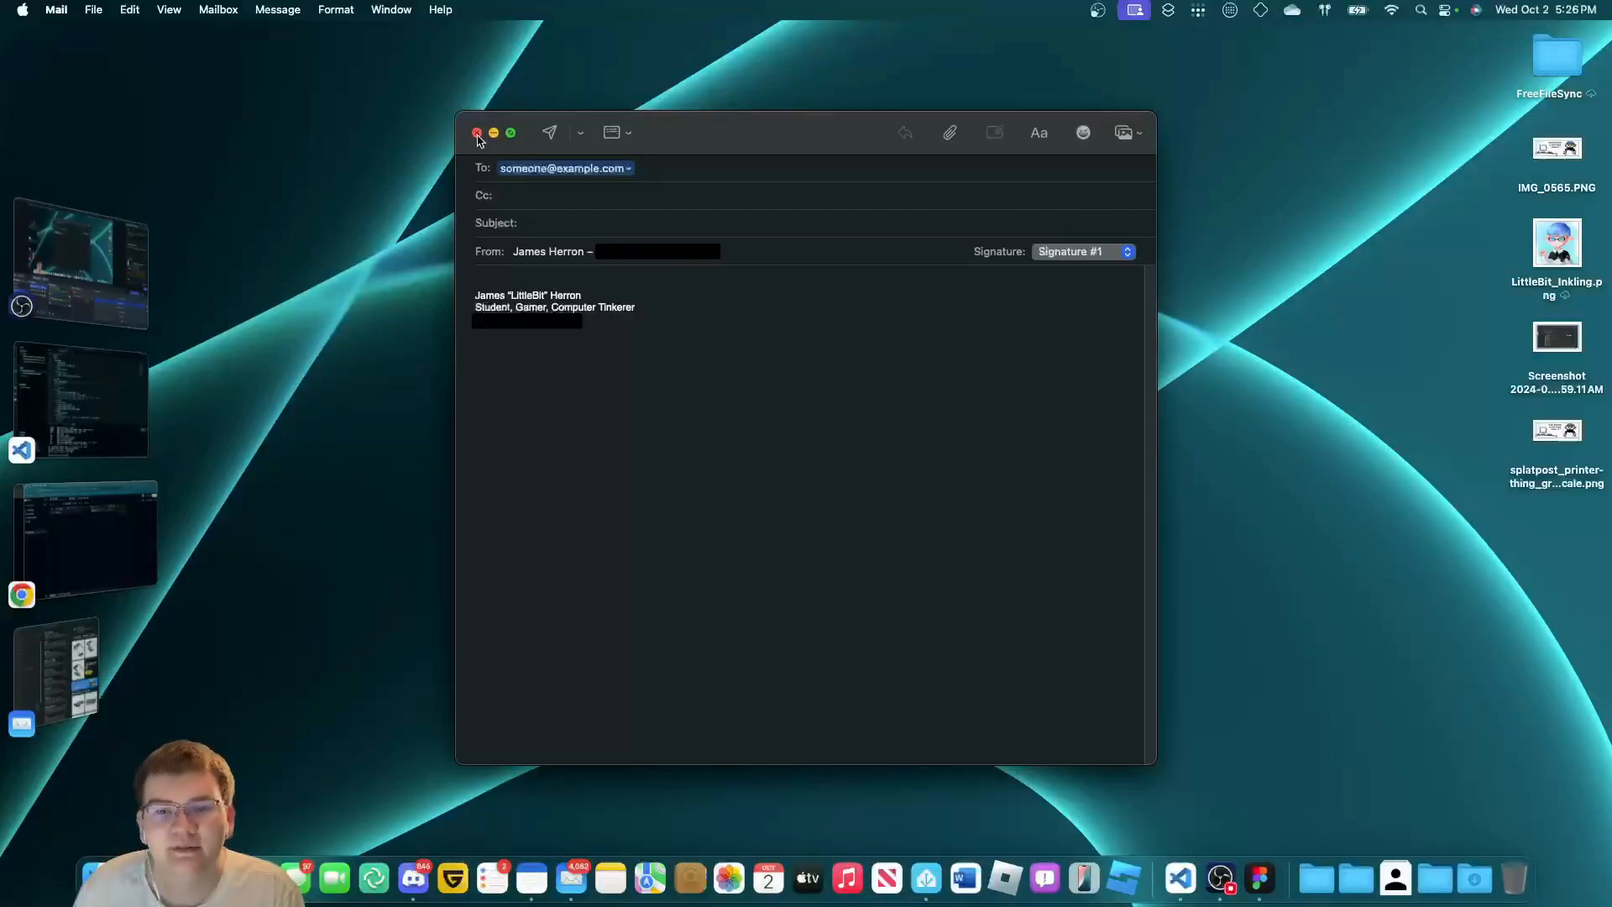
# Discard the accidentally opened Mail draft without saving and close Mail.
pyautogui.click(477, 134)
pyautogui.click(860, 512)
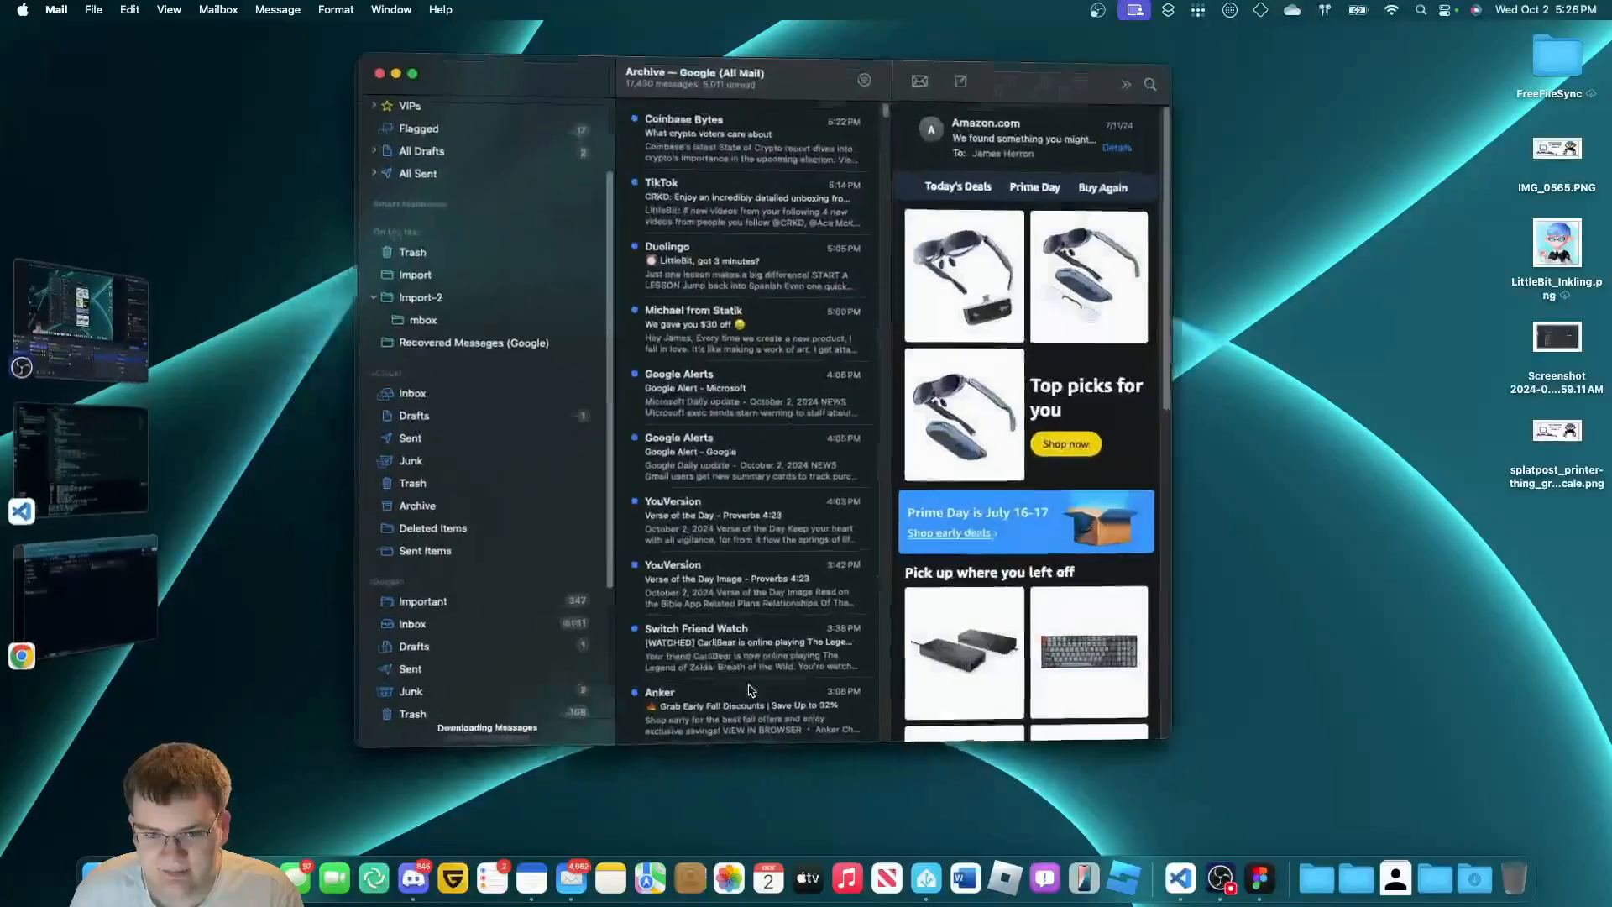
pyautogui.press('super+w')
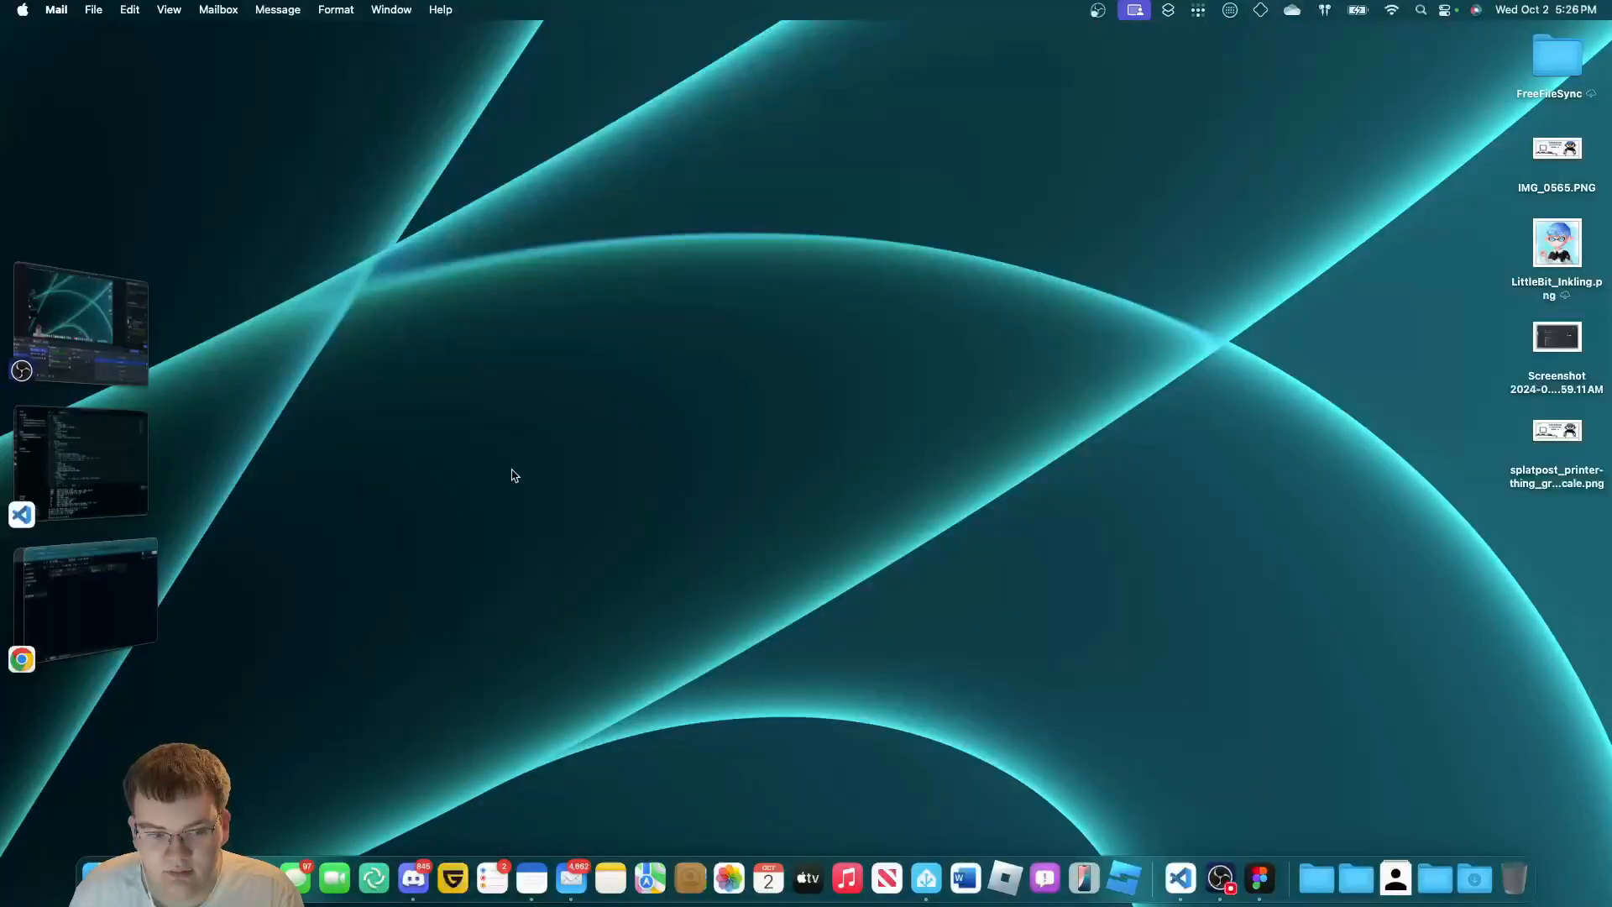
# Check OBS, then bring the Teable grid with the 5-star 'it's mid.' record back.
pyautogui.click(76, 323)
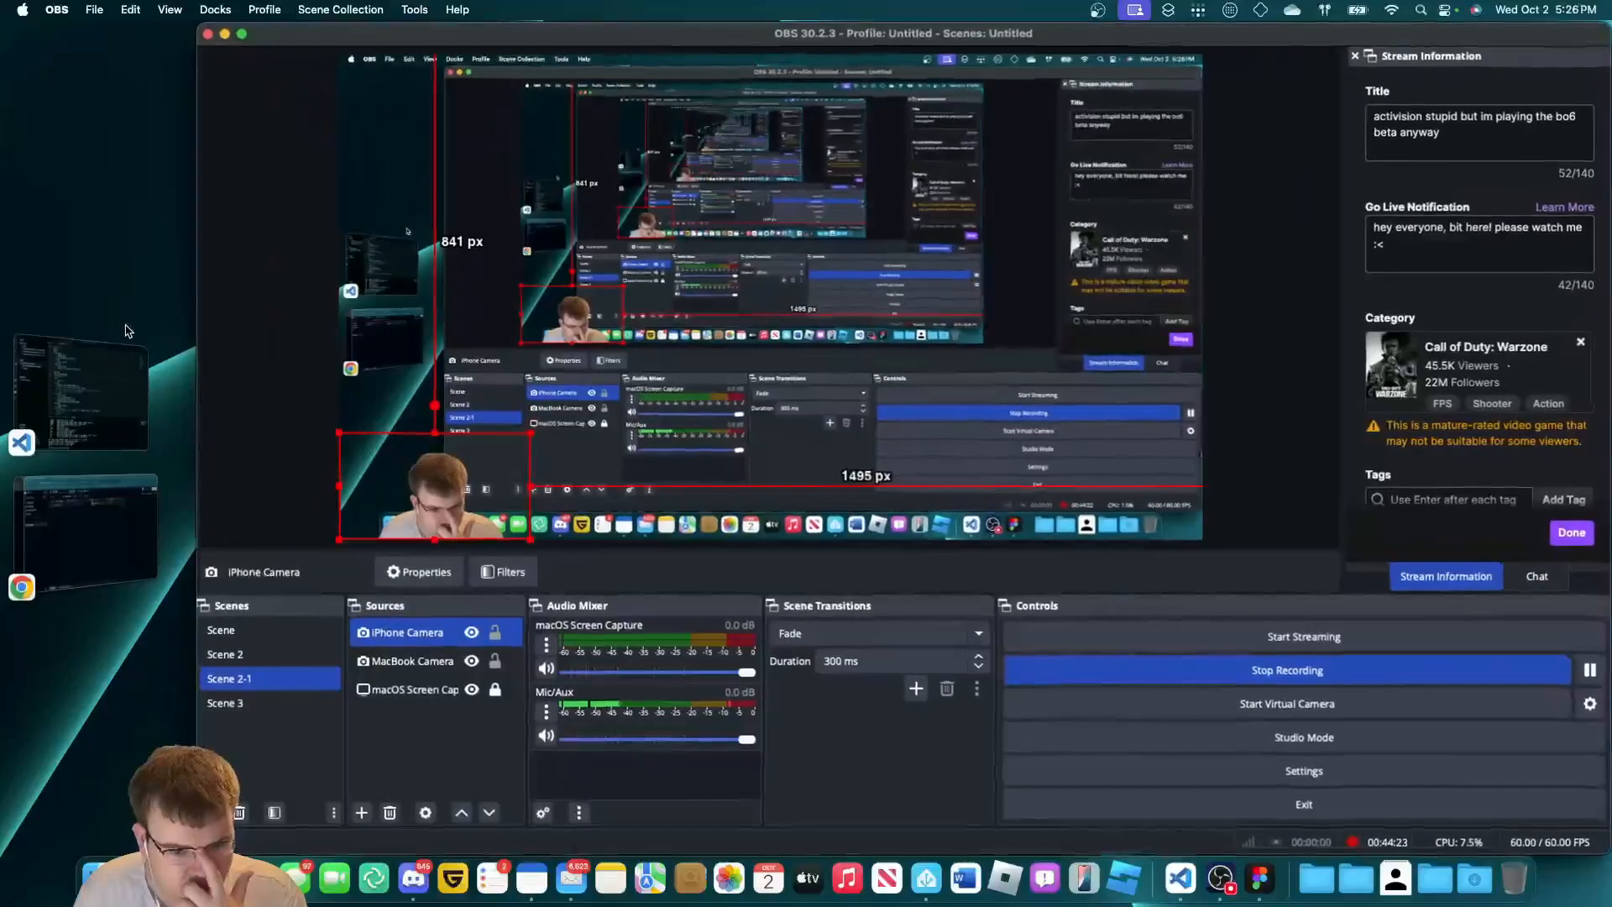
pyautogui.click(72, 542)
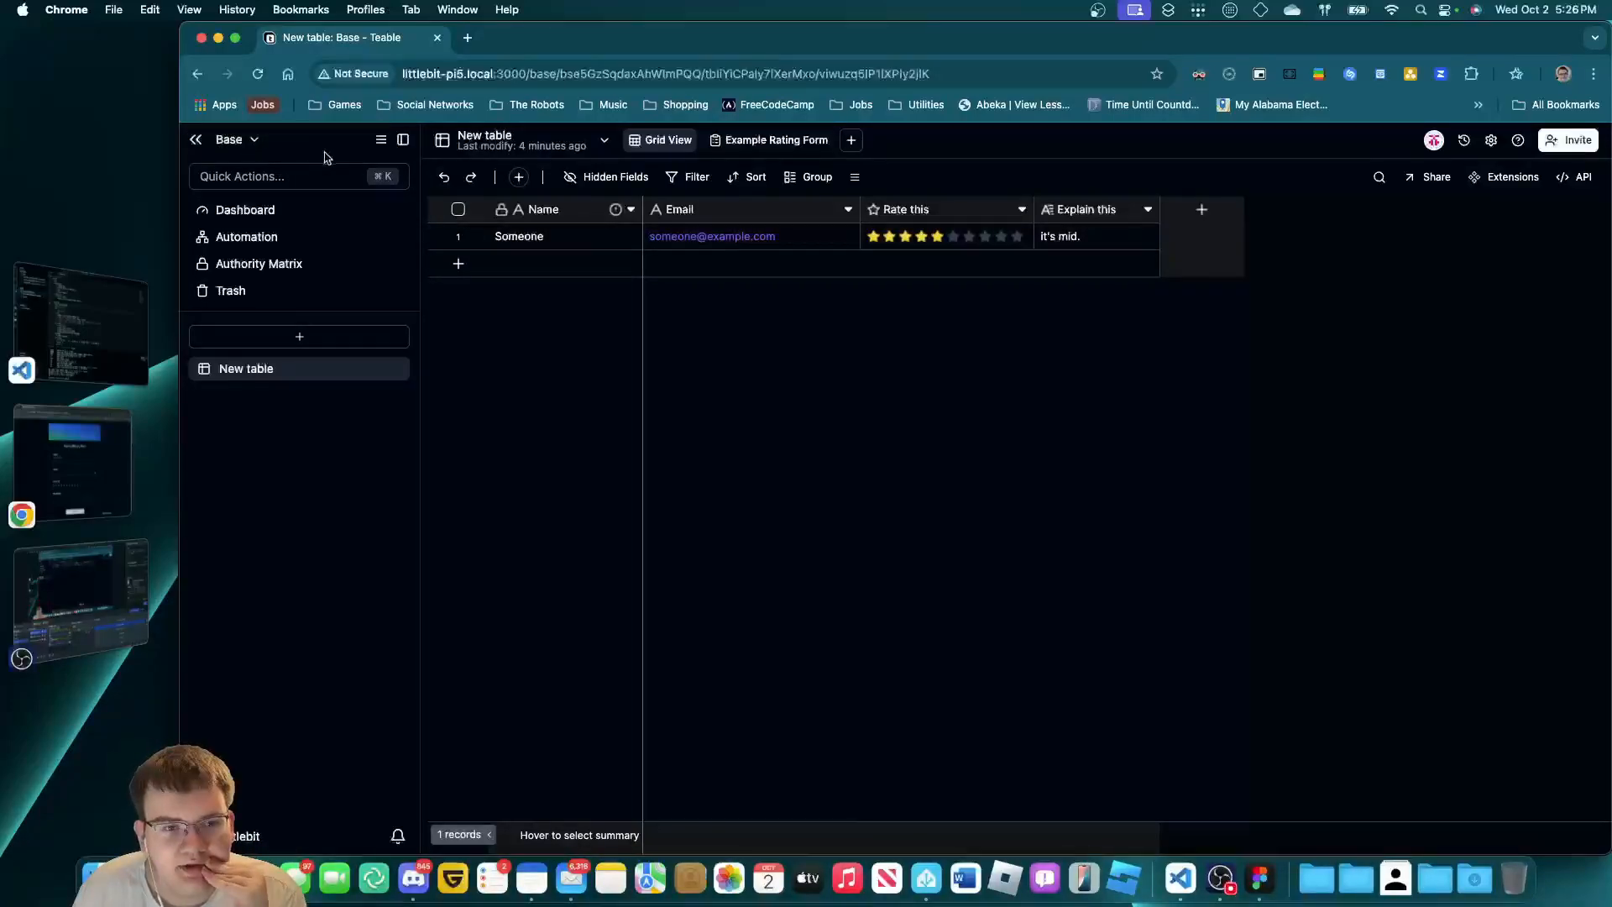
# Go to the Teable space home page listing the Base, then return to OBS.
pyautogui.click(381, 141)
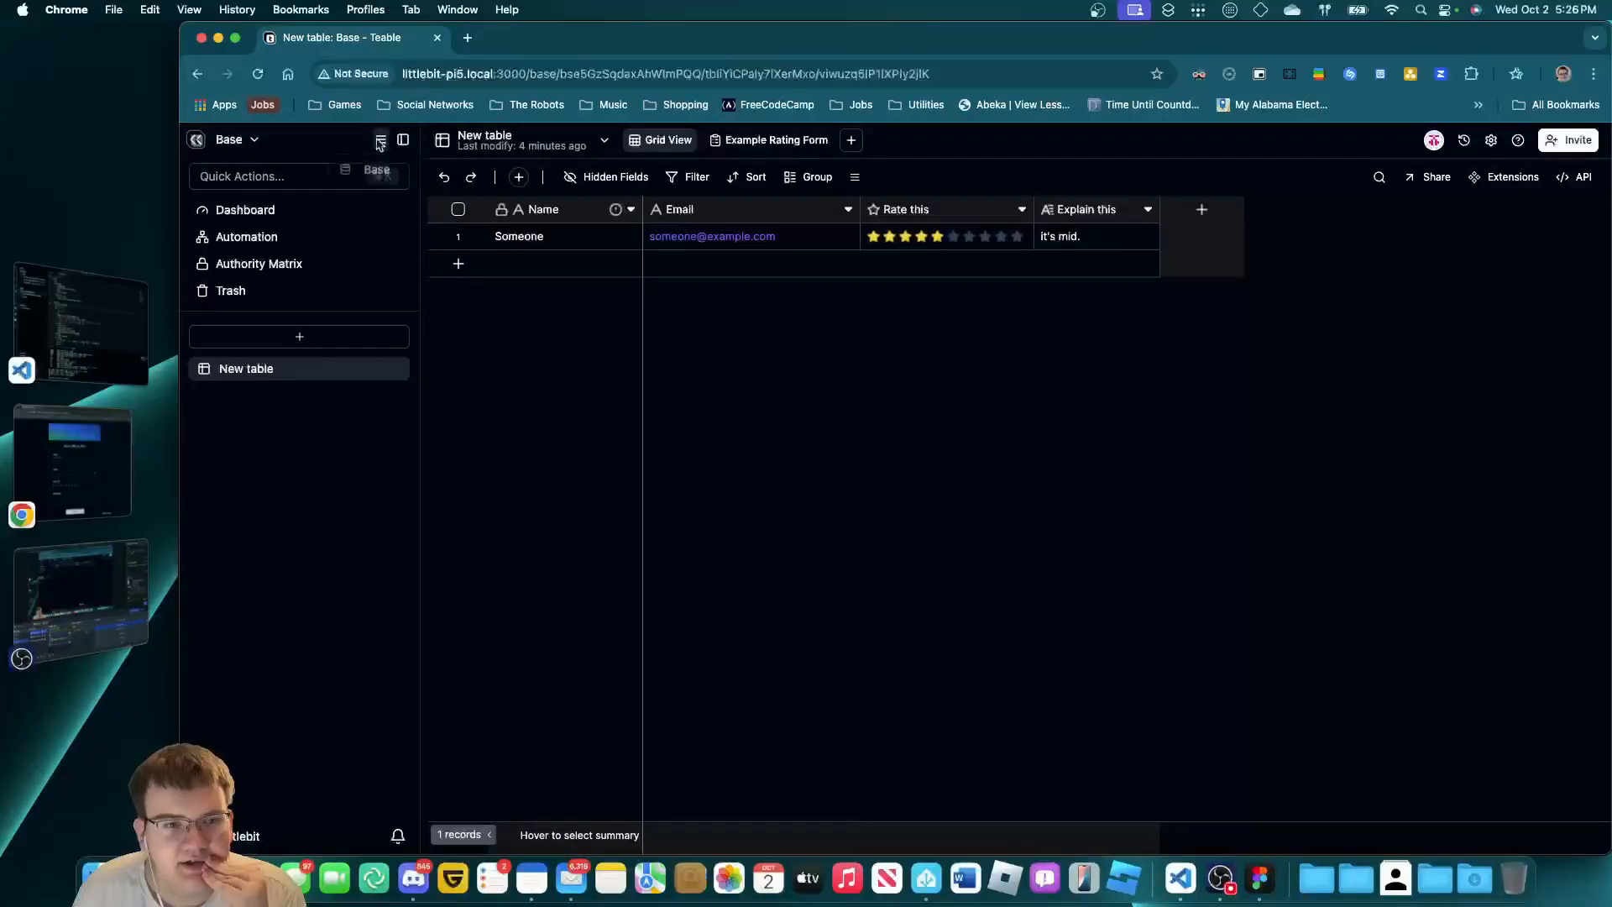
pyautogui.click(199, 141)
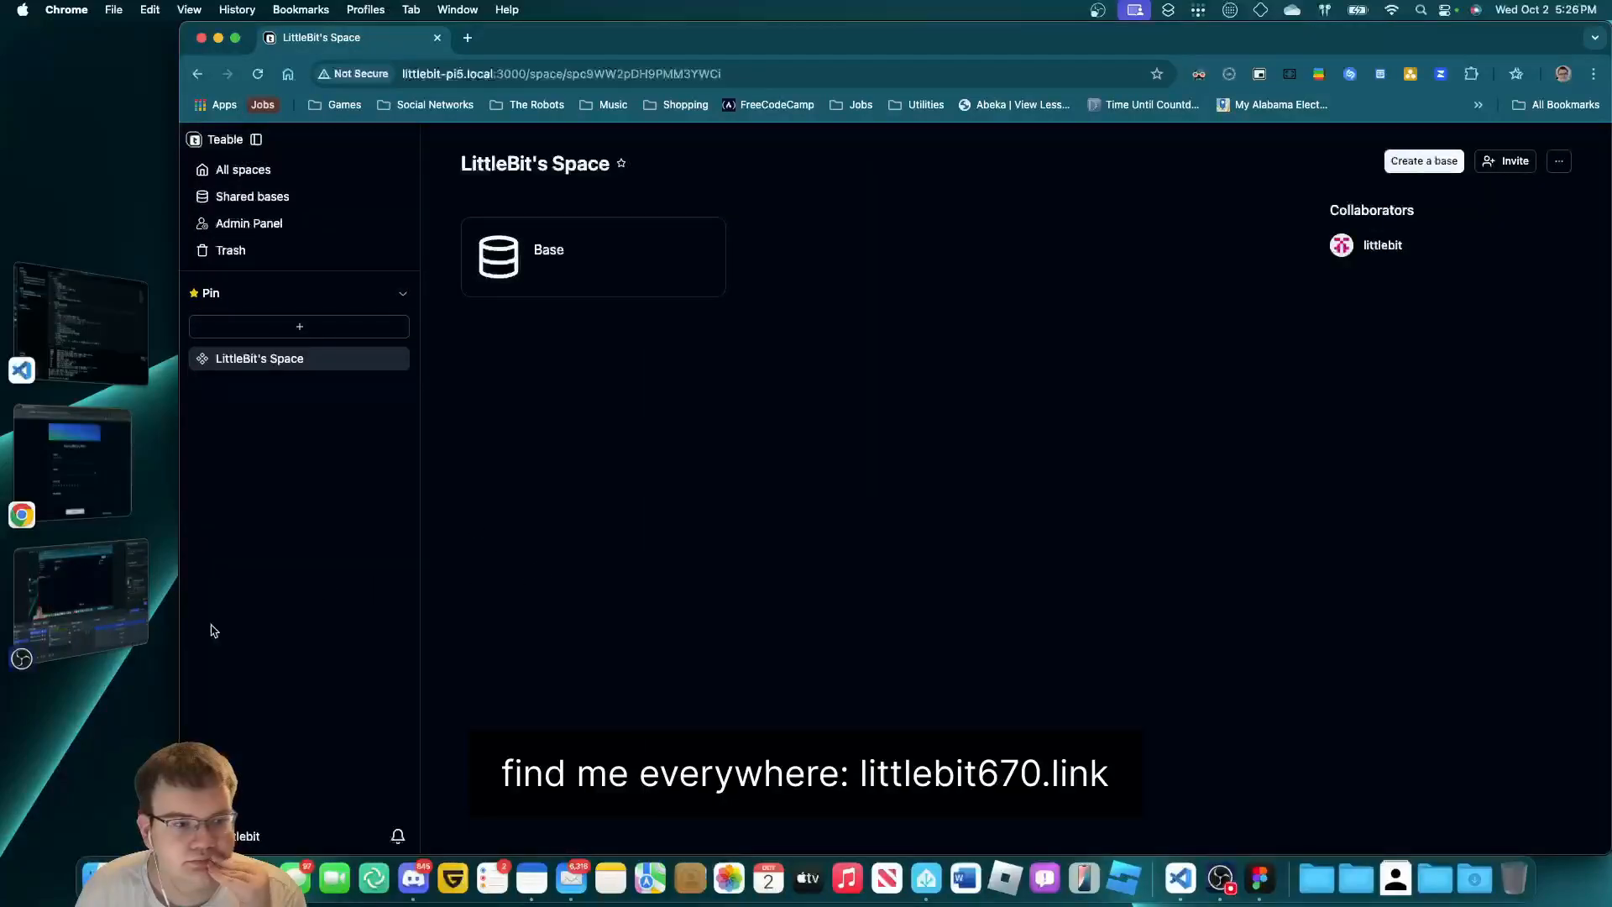
pyautogui.click(122, 636)
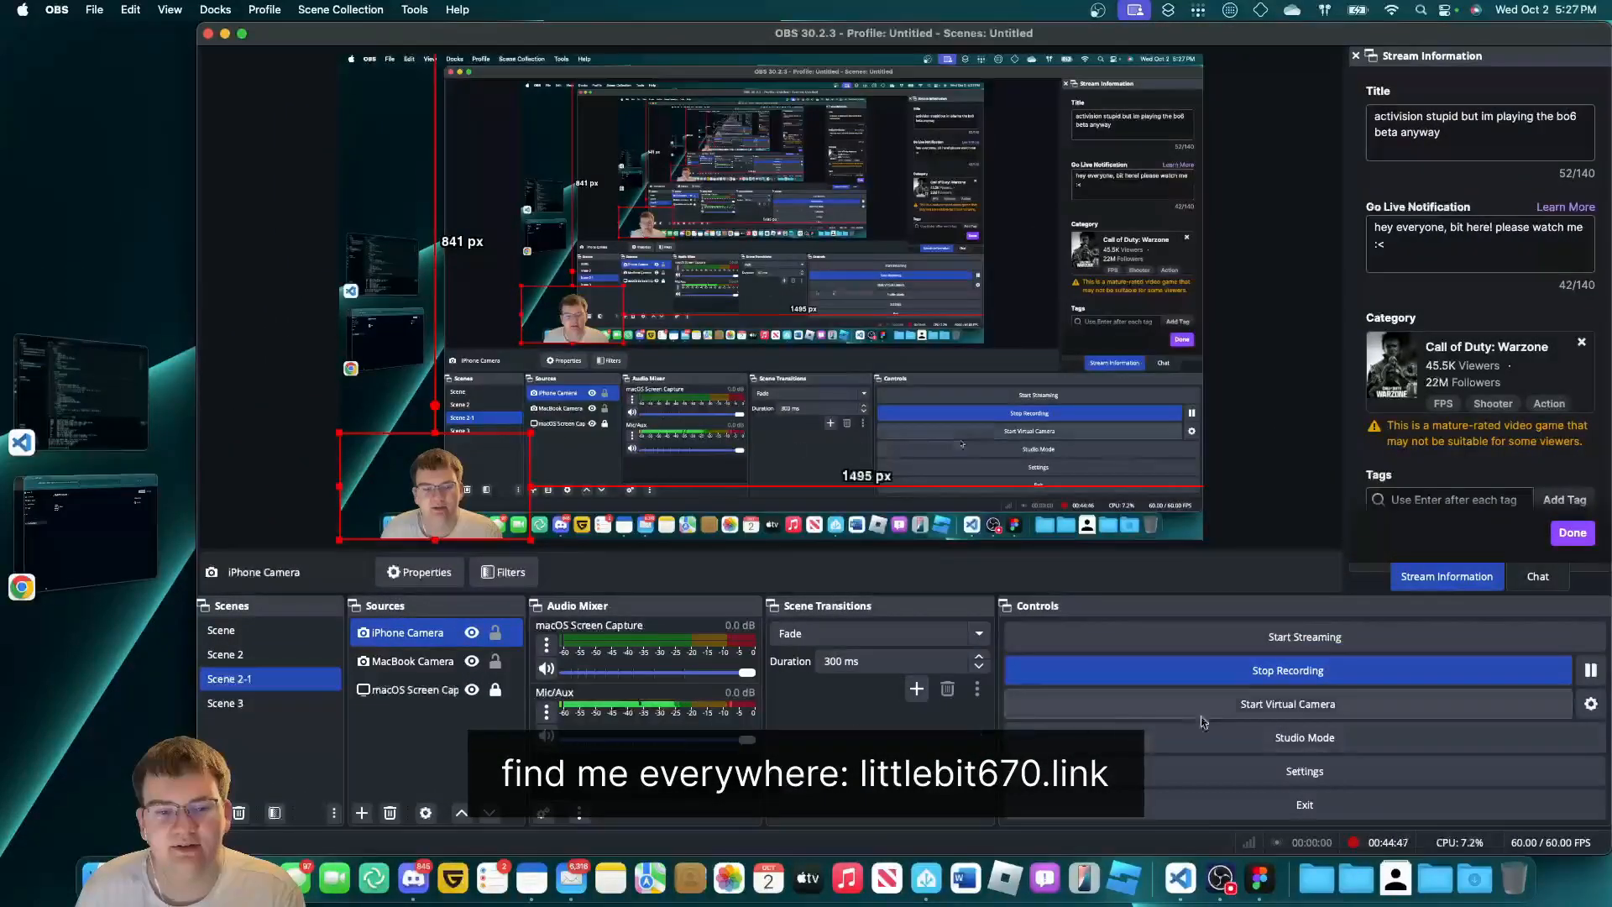